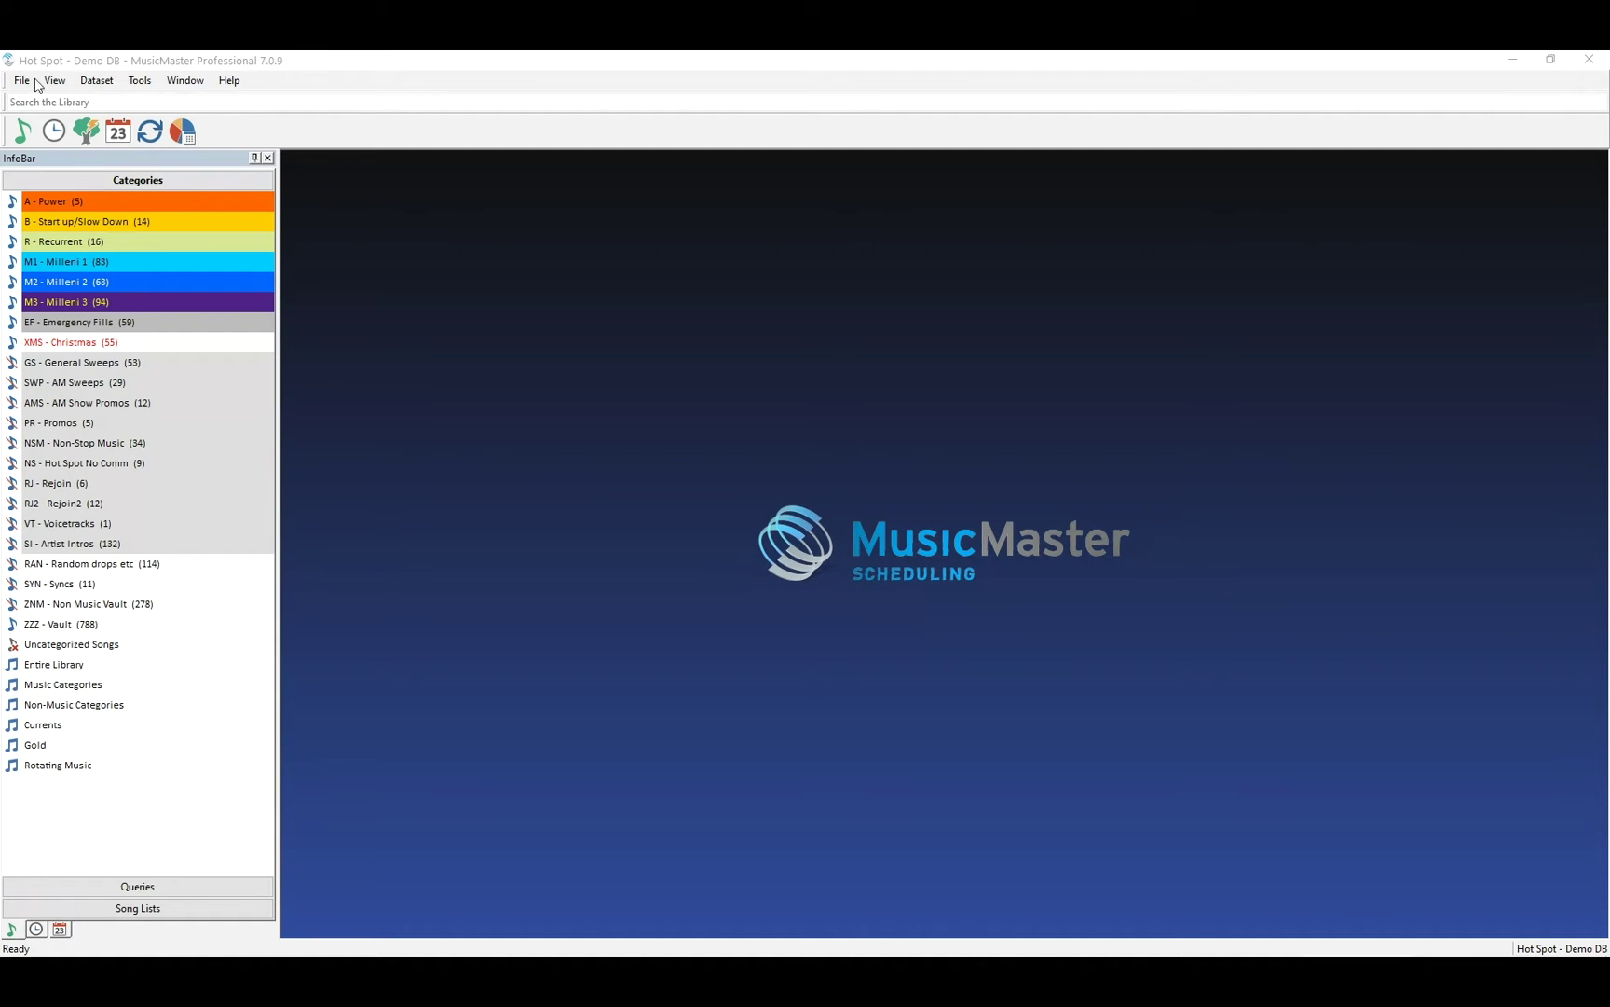
Open the Turnover Analysis for the station's categories.
{"action": "left_click", "coordinate": [94, 82]}
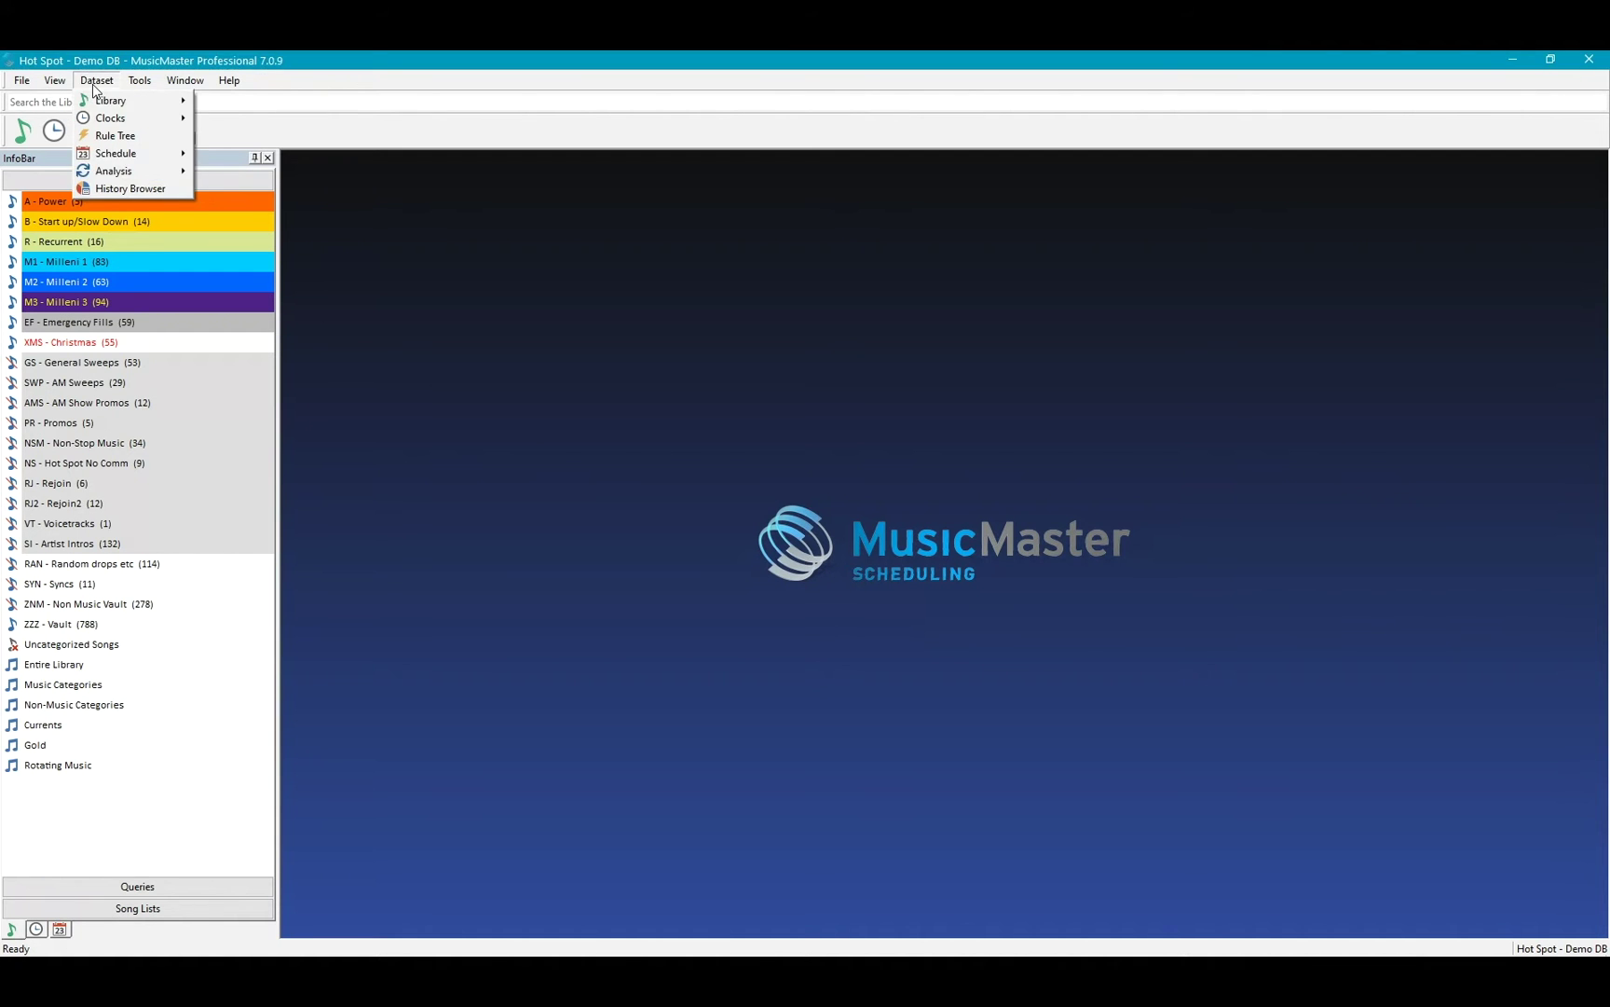
{"action": "mouse_move", "coordinate": [104, 170]}
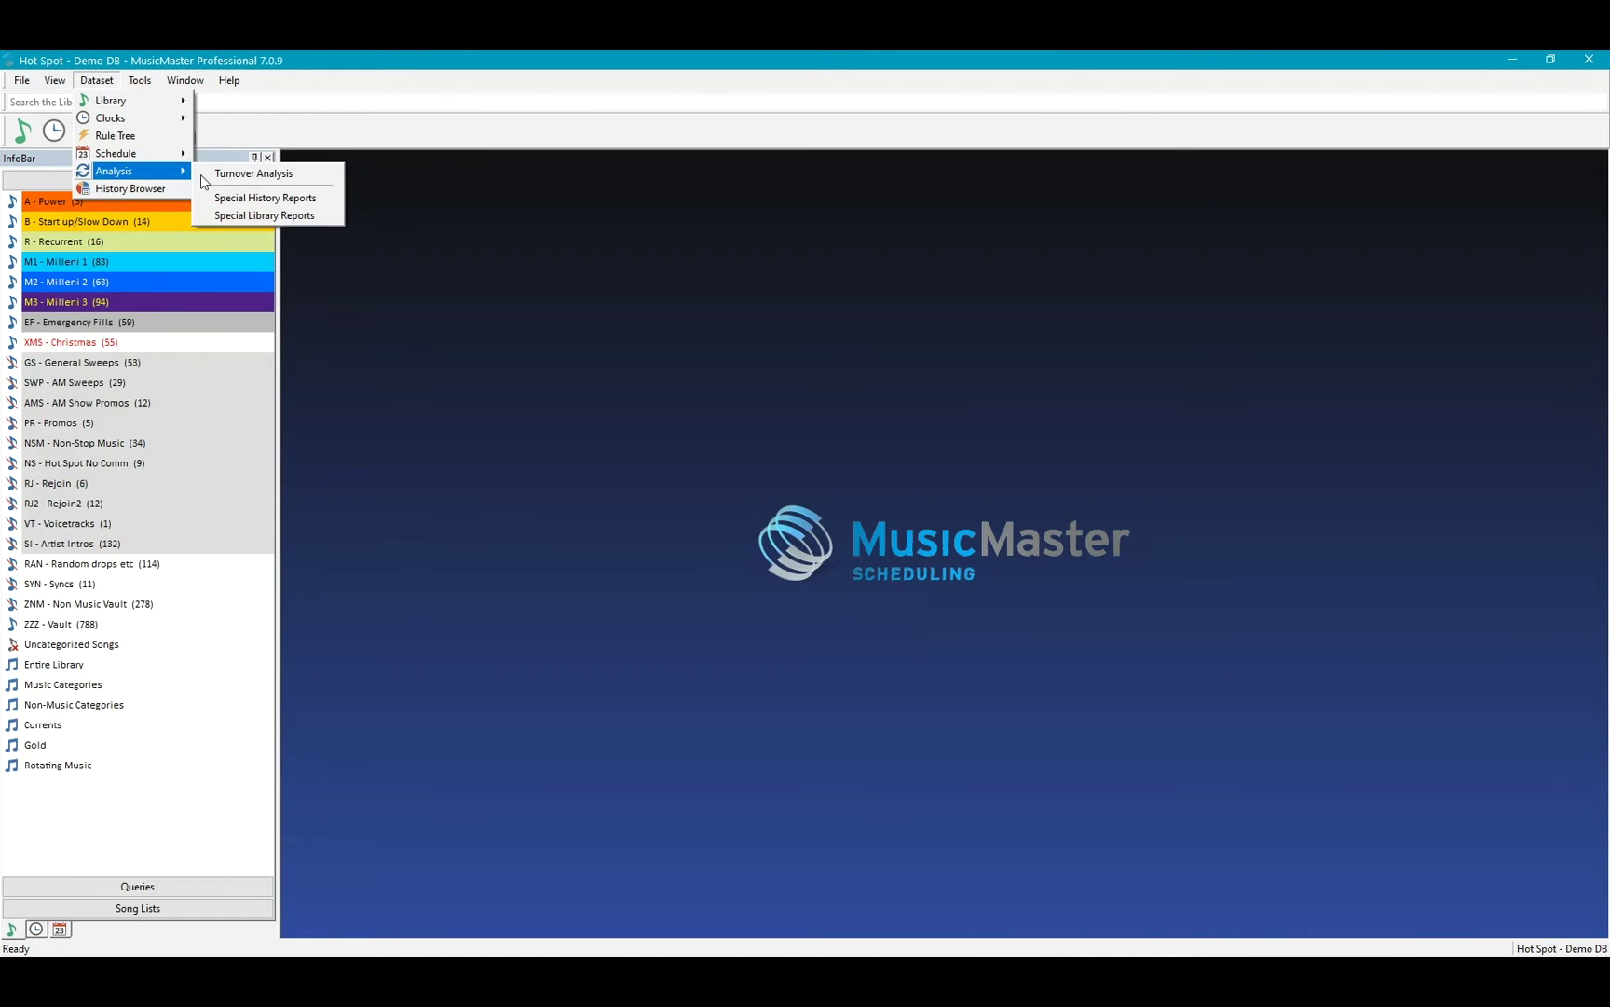
{"action": "left_click", "coordinate": [265, 133]}
{"action": "left_click", "coordinate": [149, 132]}
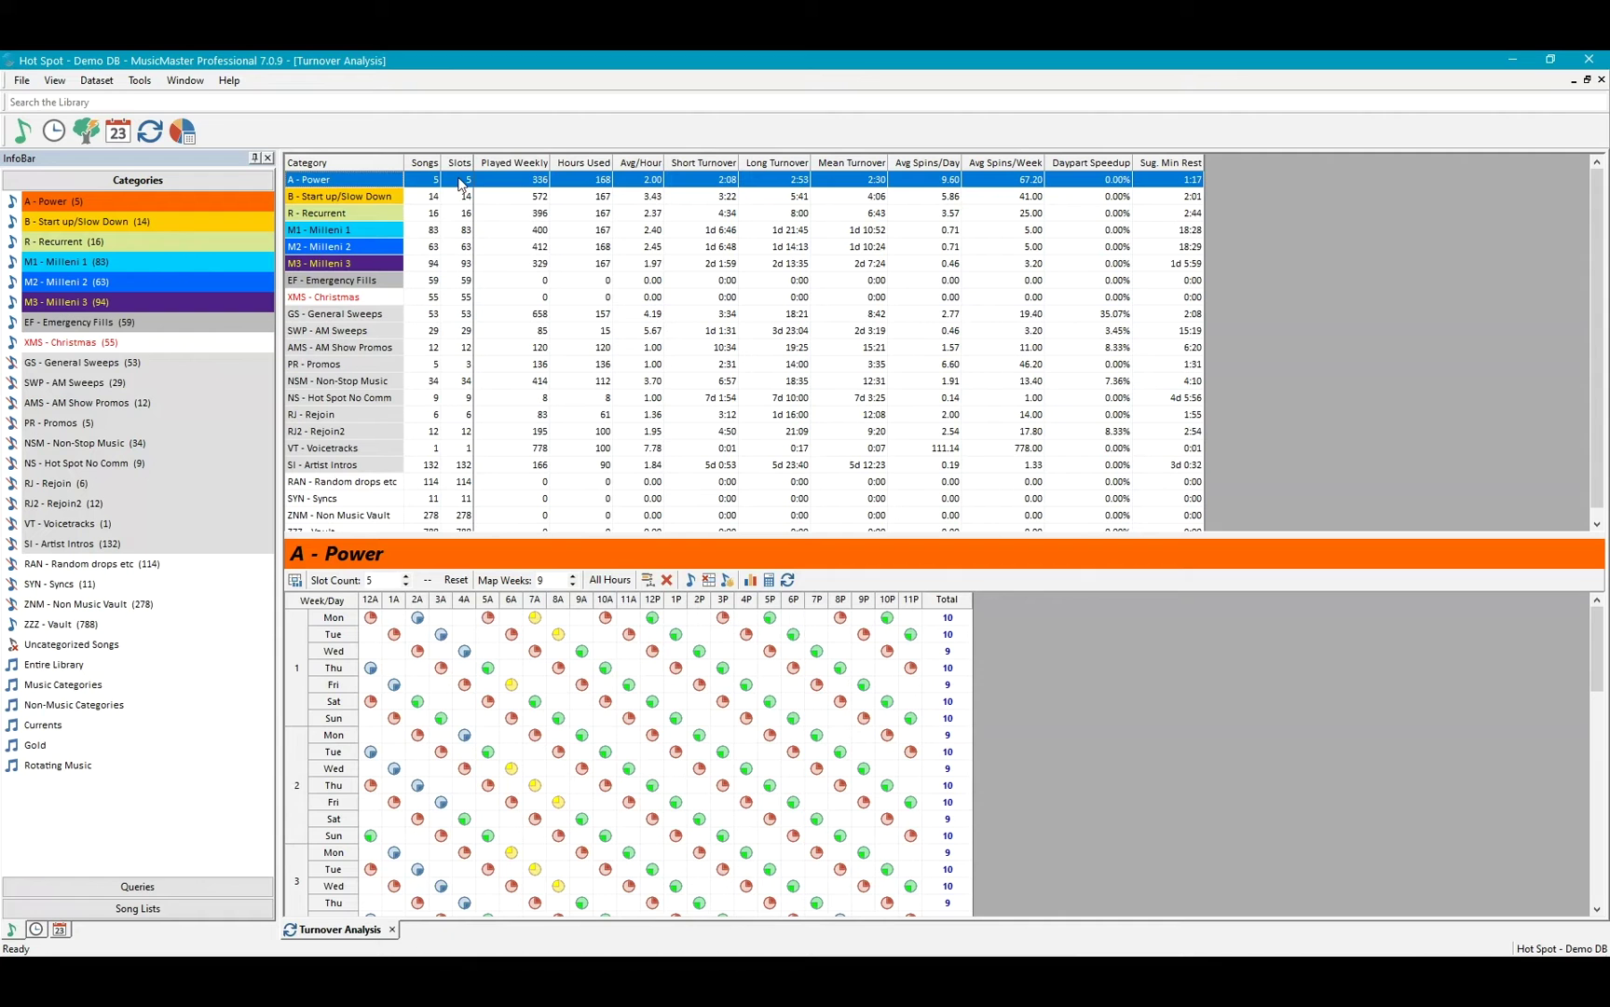
Preview the A - Power rotation map with a slot count of 4 and restore the count to 5.
{"action": "left_click", "coordinate": [405, 584]}
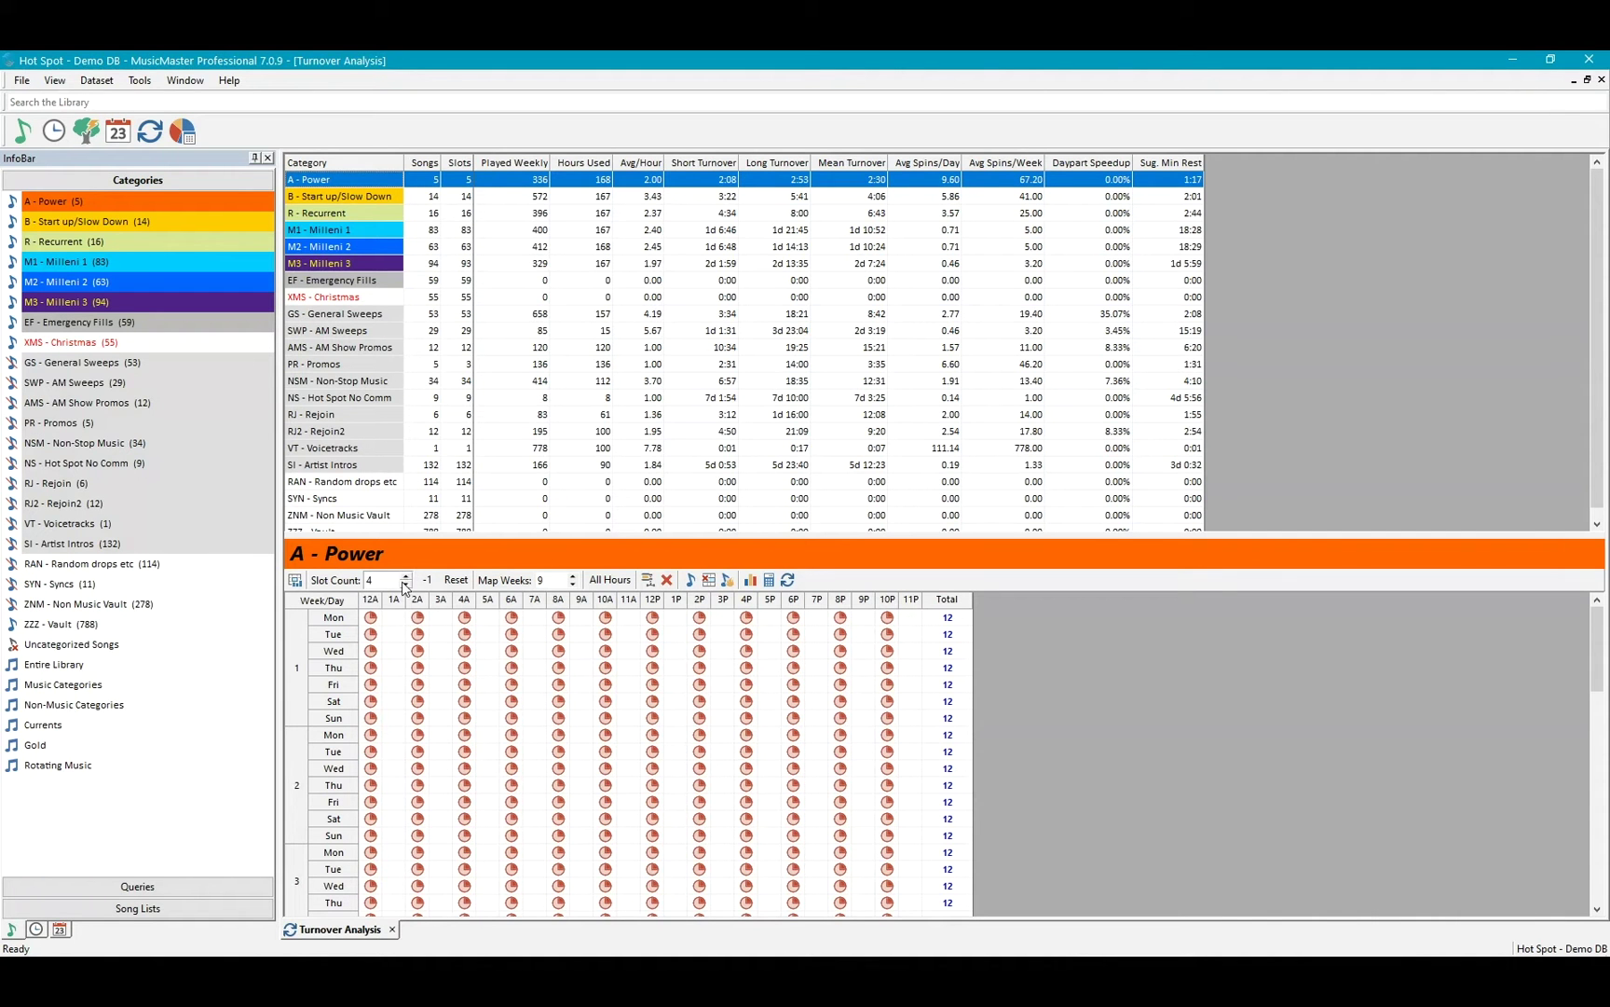
{"action": "left_click", "coordinate": [406, 576]}
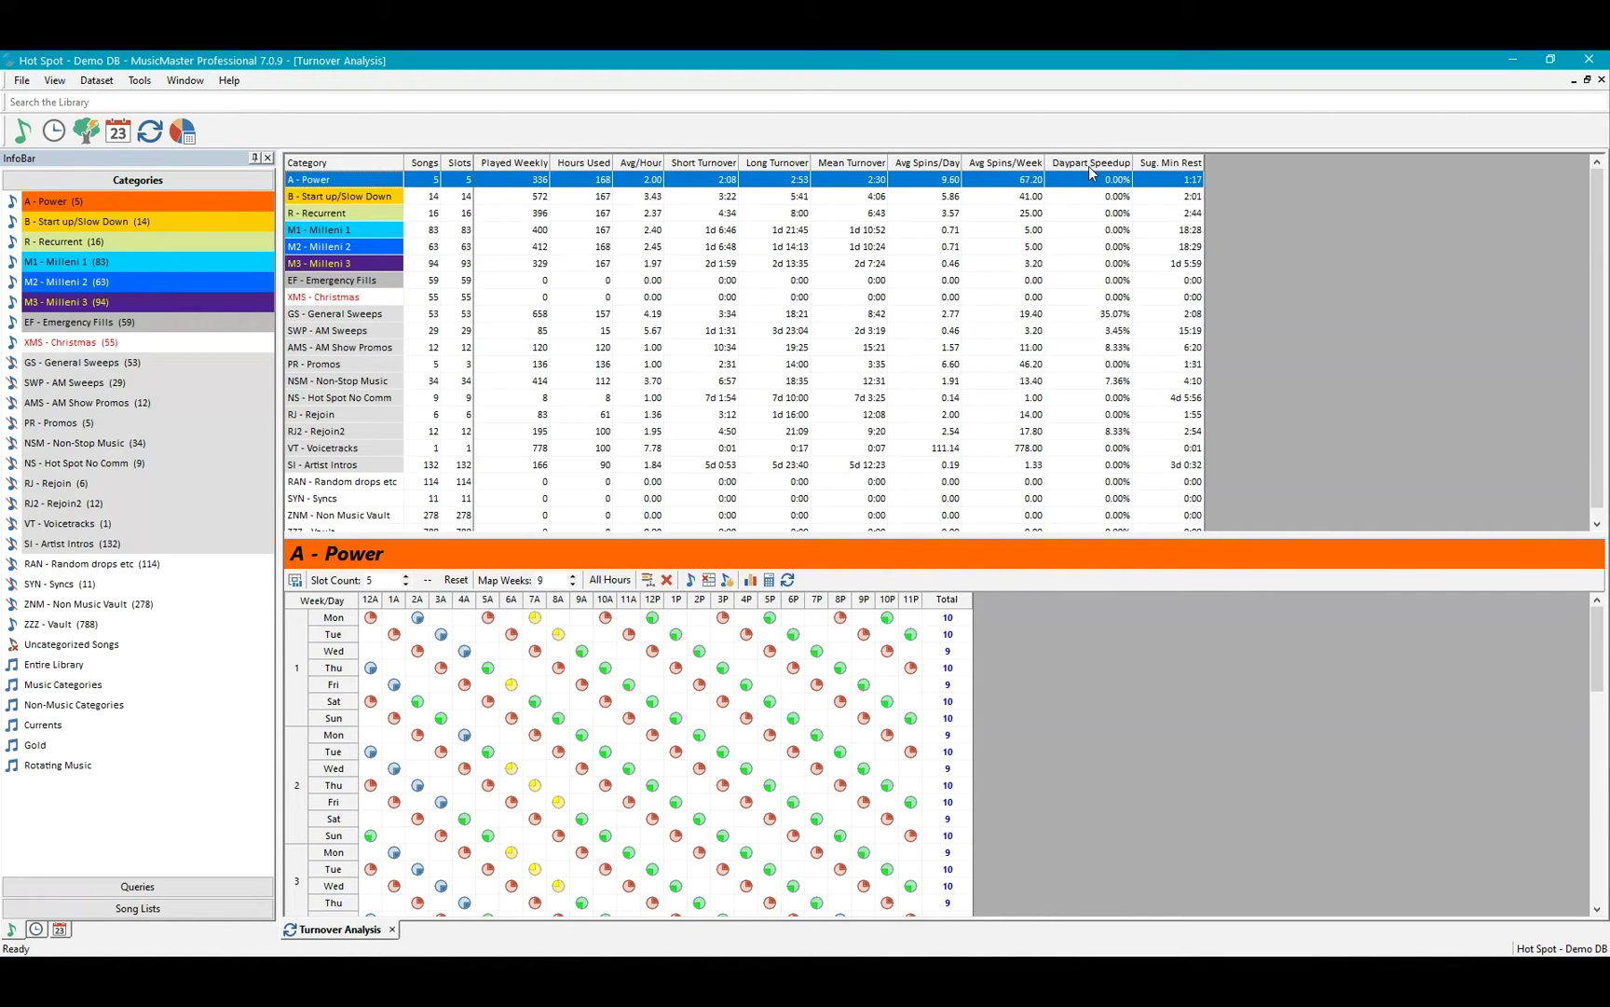
Add the Hour Exposure column to the turnover category table.
{"action": "right_click", "coordinate": [1153, 164]}
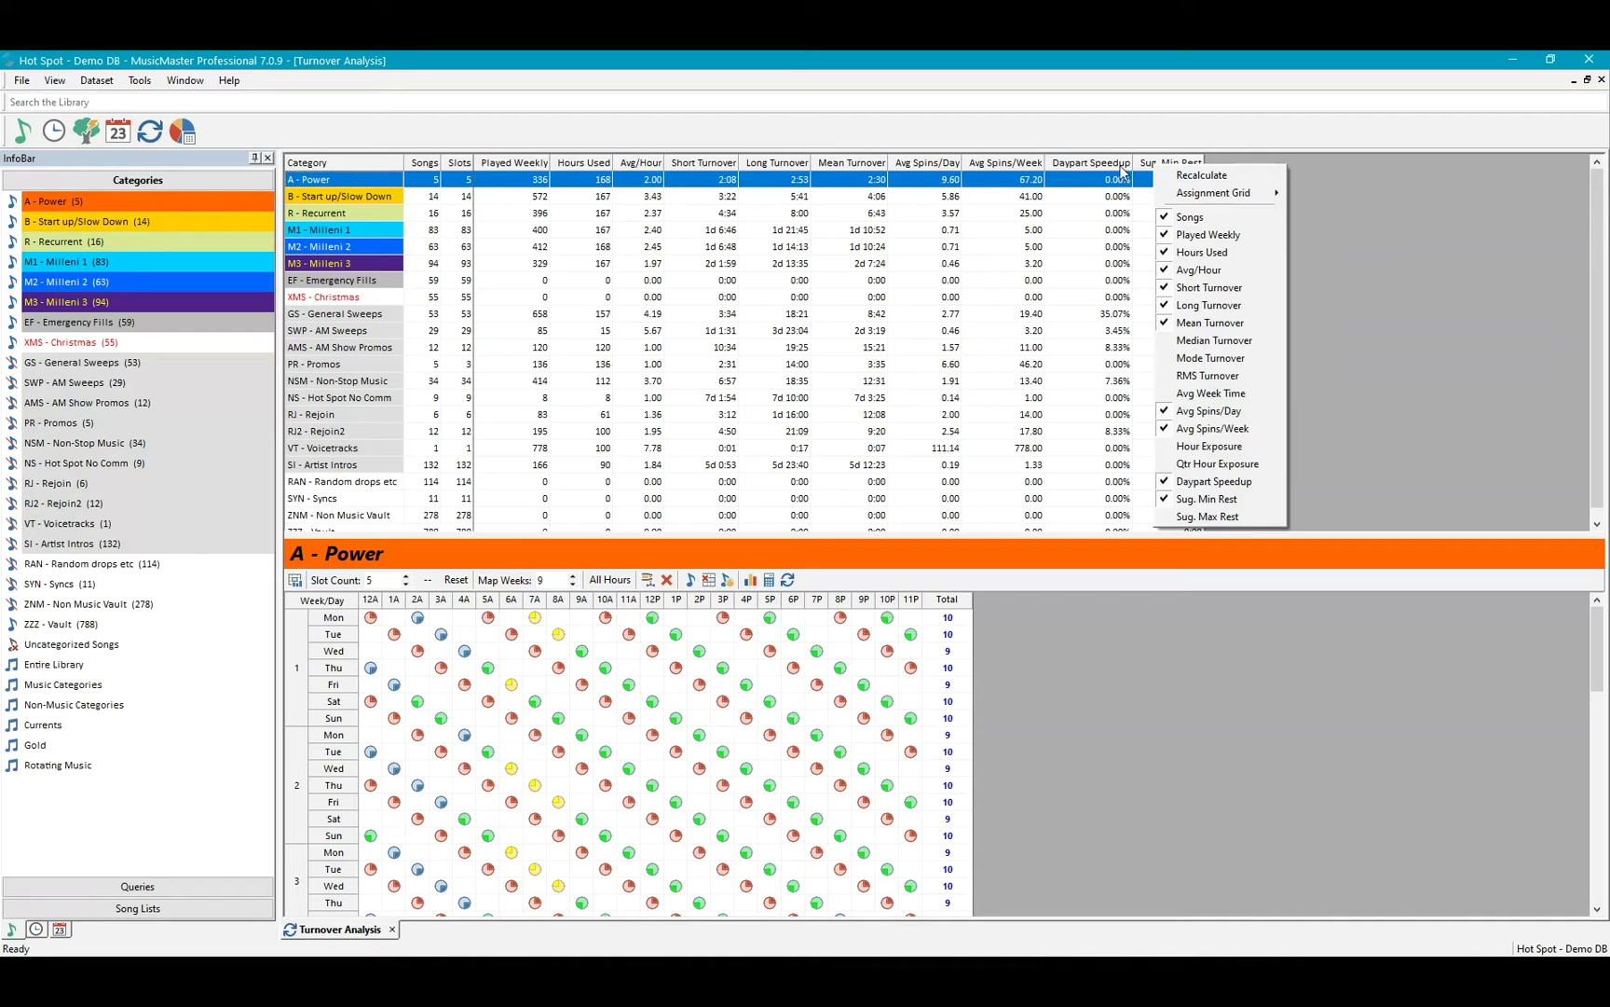
{"action": "left_click", "coordinate": [1172, 448]}
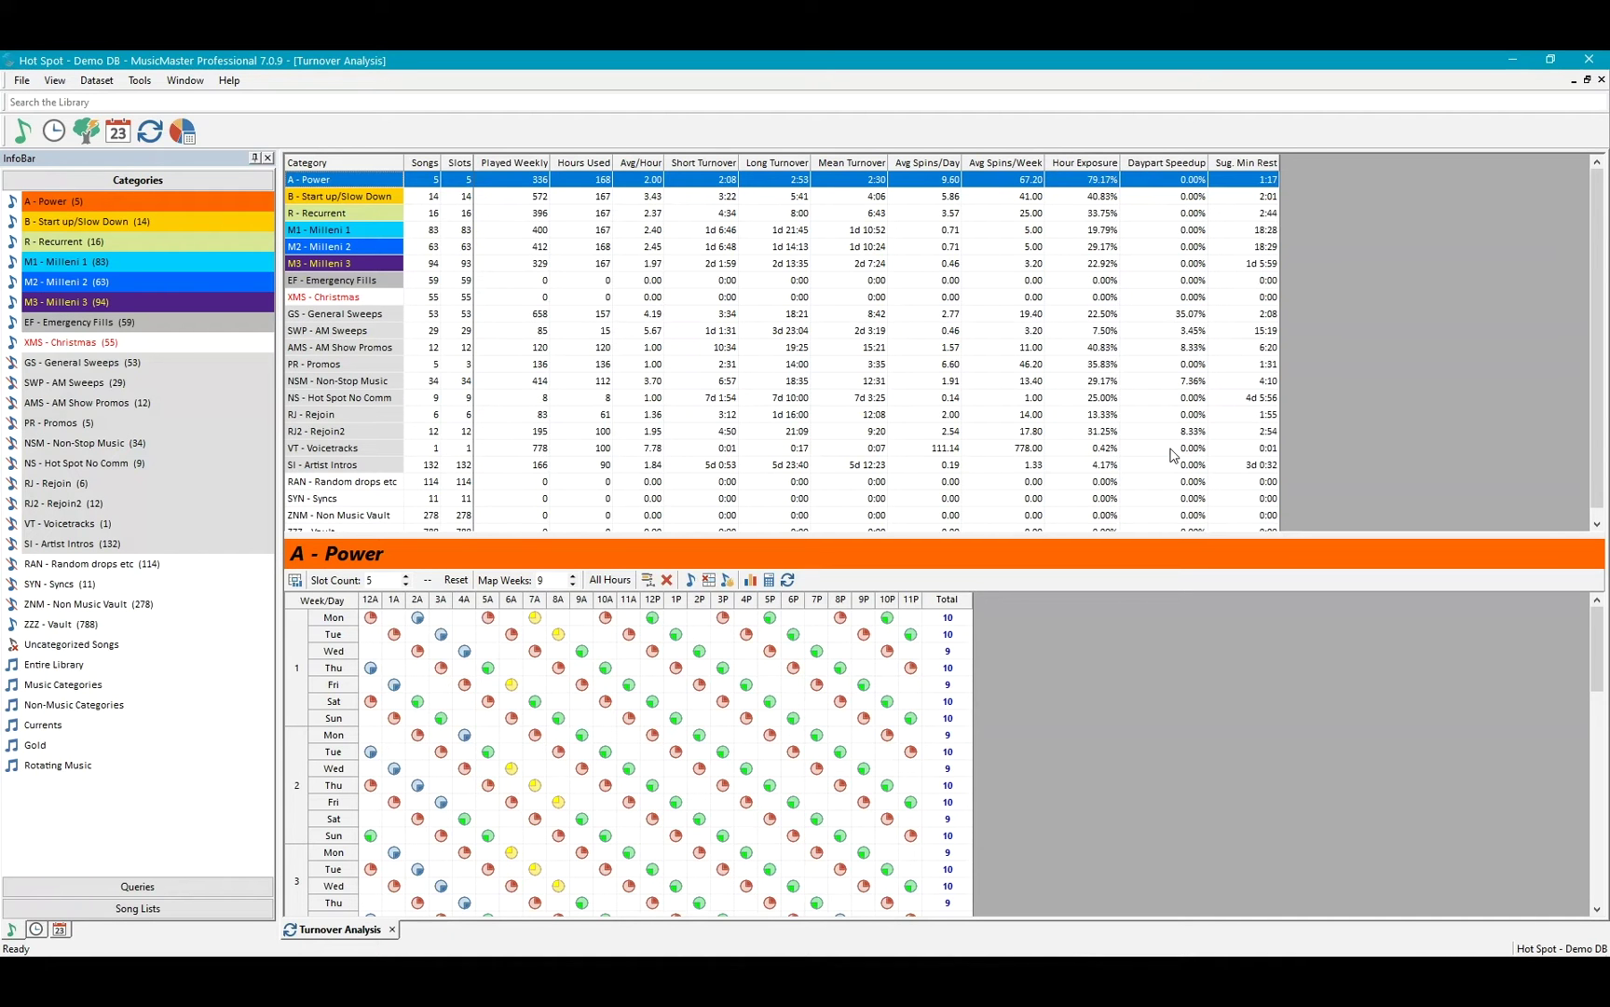
{"action": "right_click", "coordinate": [1065, 164]}
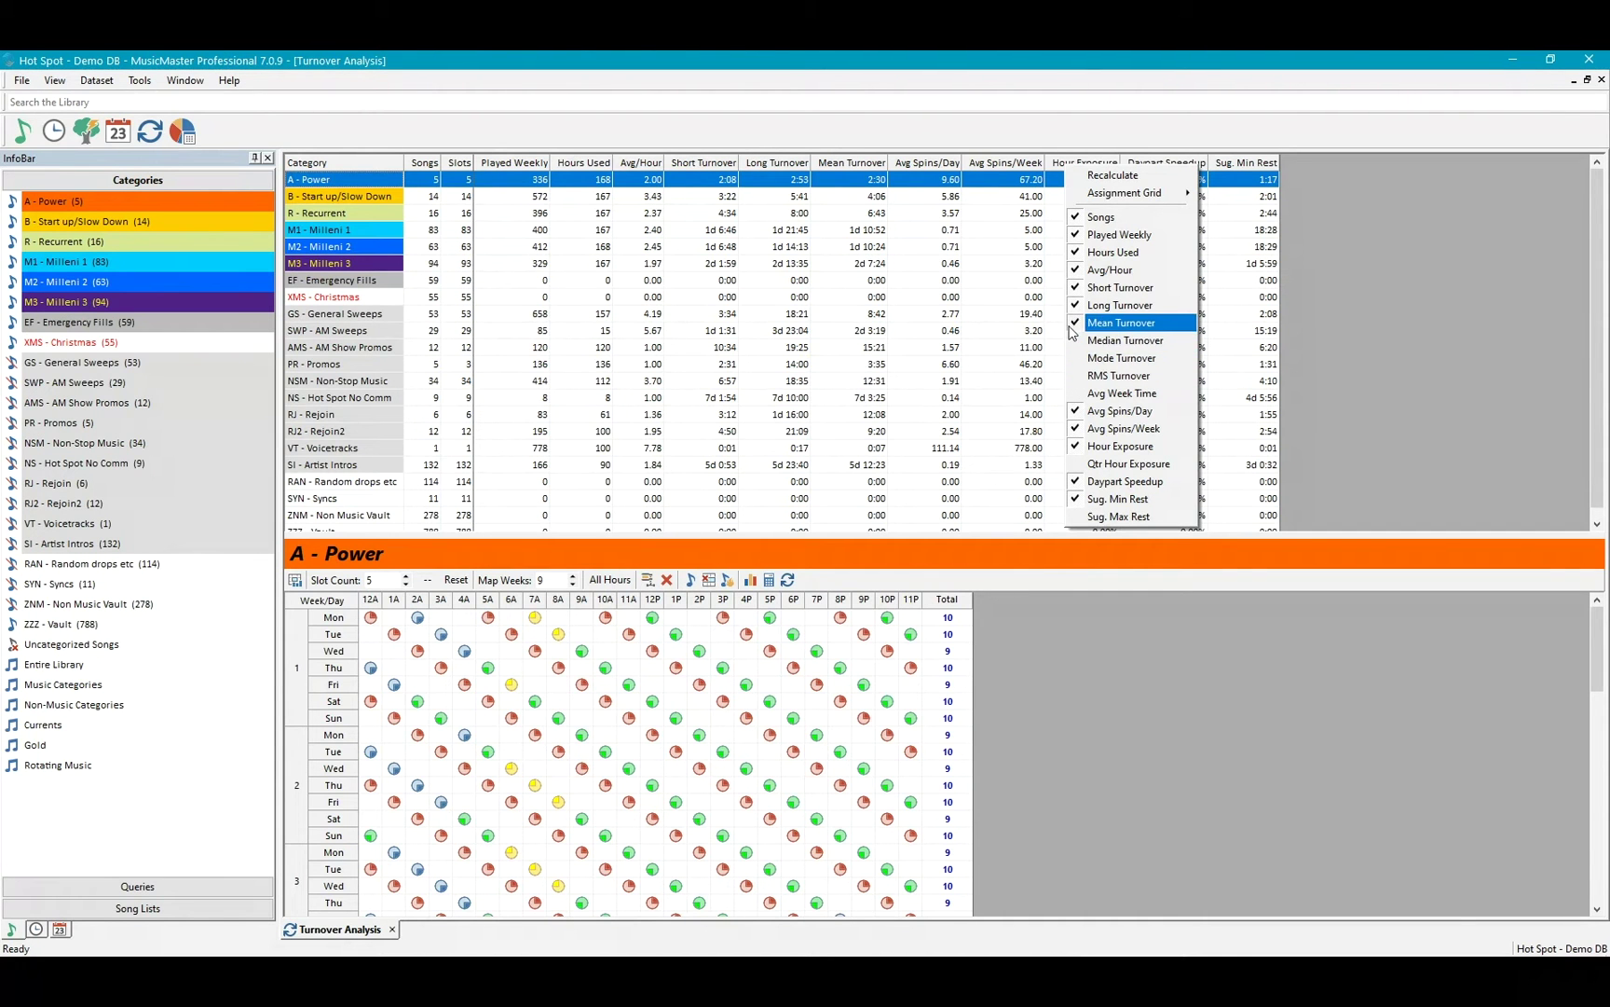
{"action": "left_click", "coordinate": [1354, 265]}
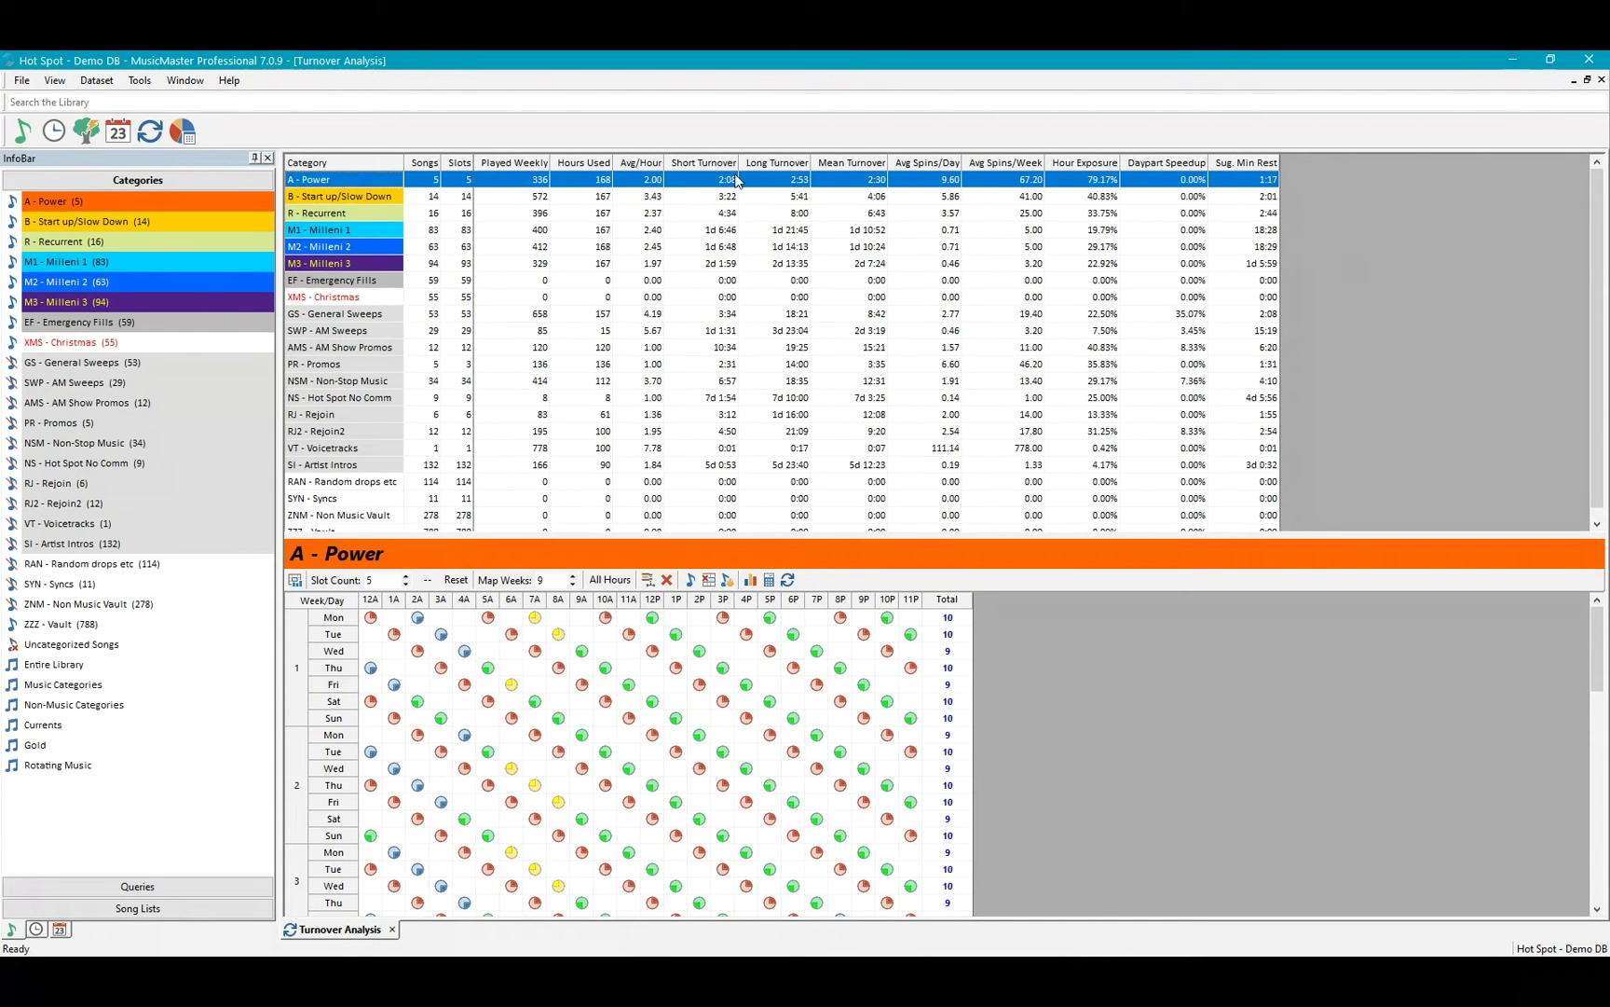
Sort the turnover table by Played Weekly and by Hours Used, and recalculate to restore the default category order.
{"action": "left_click", "coordinate": [532, 161]}
{"action": "left_click", "coordinate": [532, 161]}
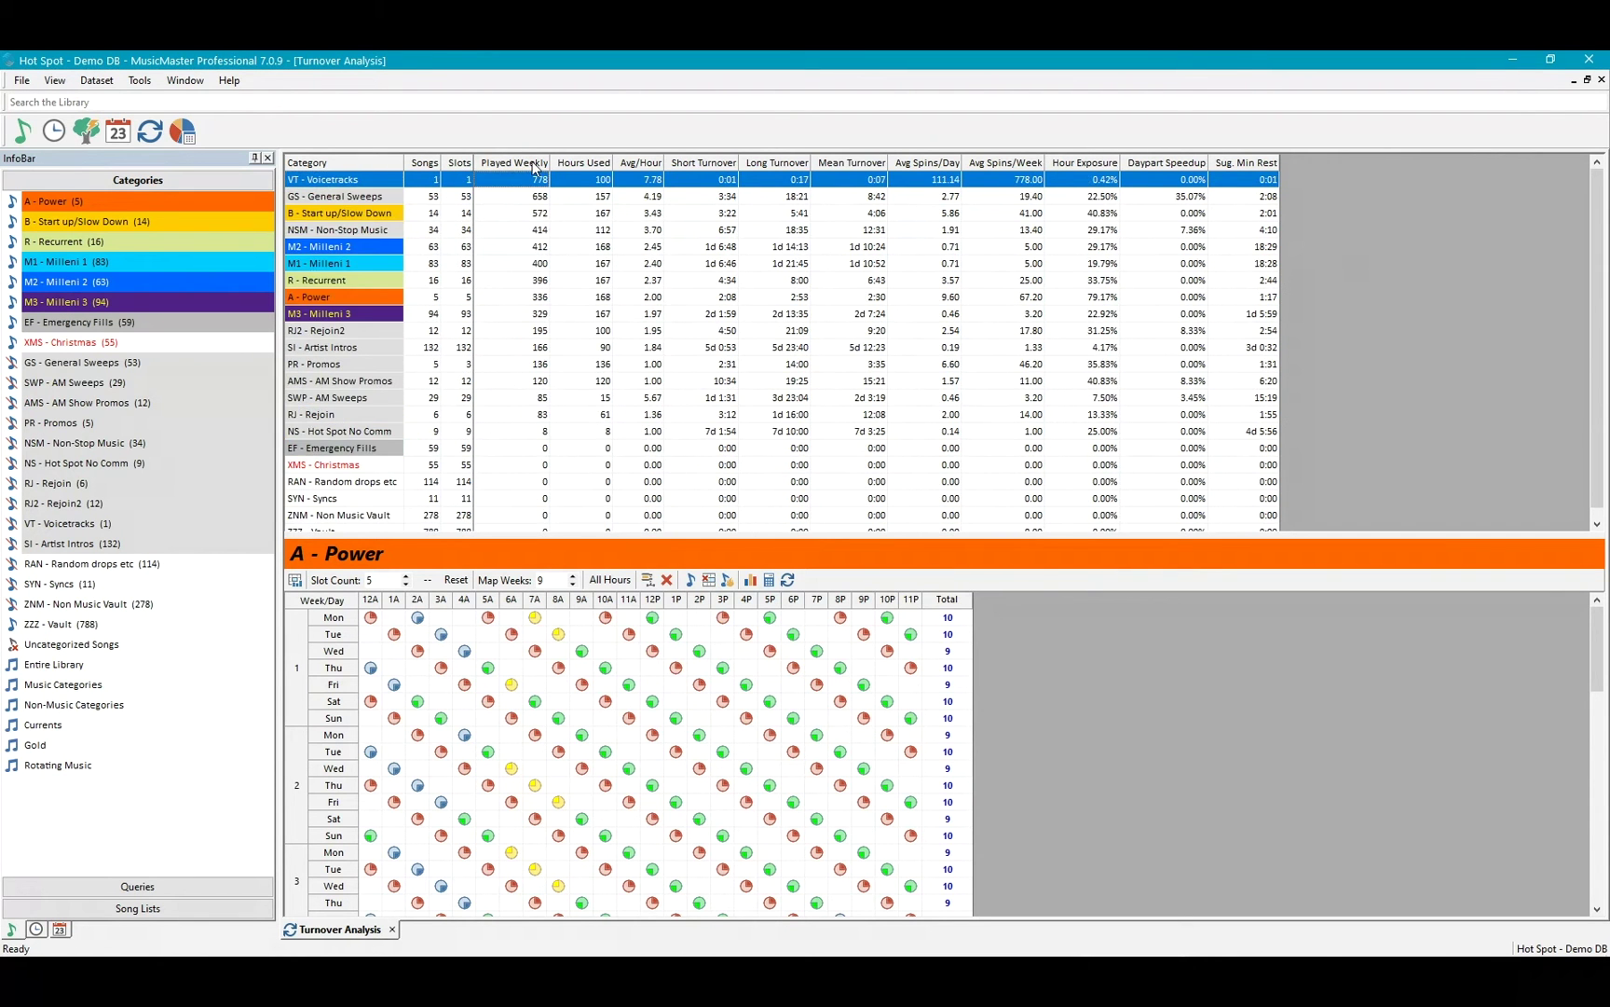
{"action": "left_click", "coordinate": [599, 162]}
{"action": "left_click", "coordinate": [599, 162]}
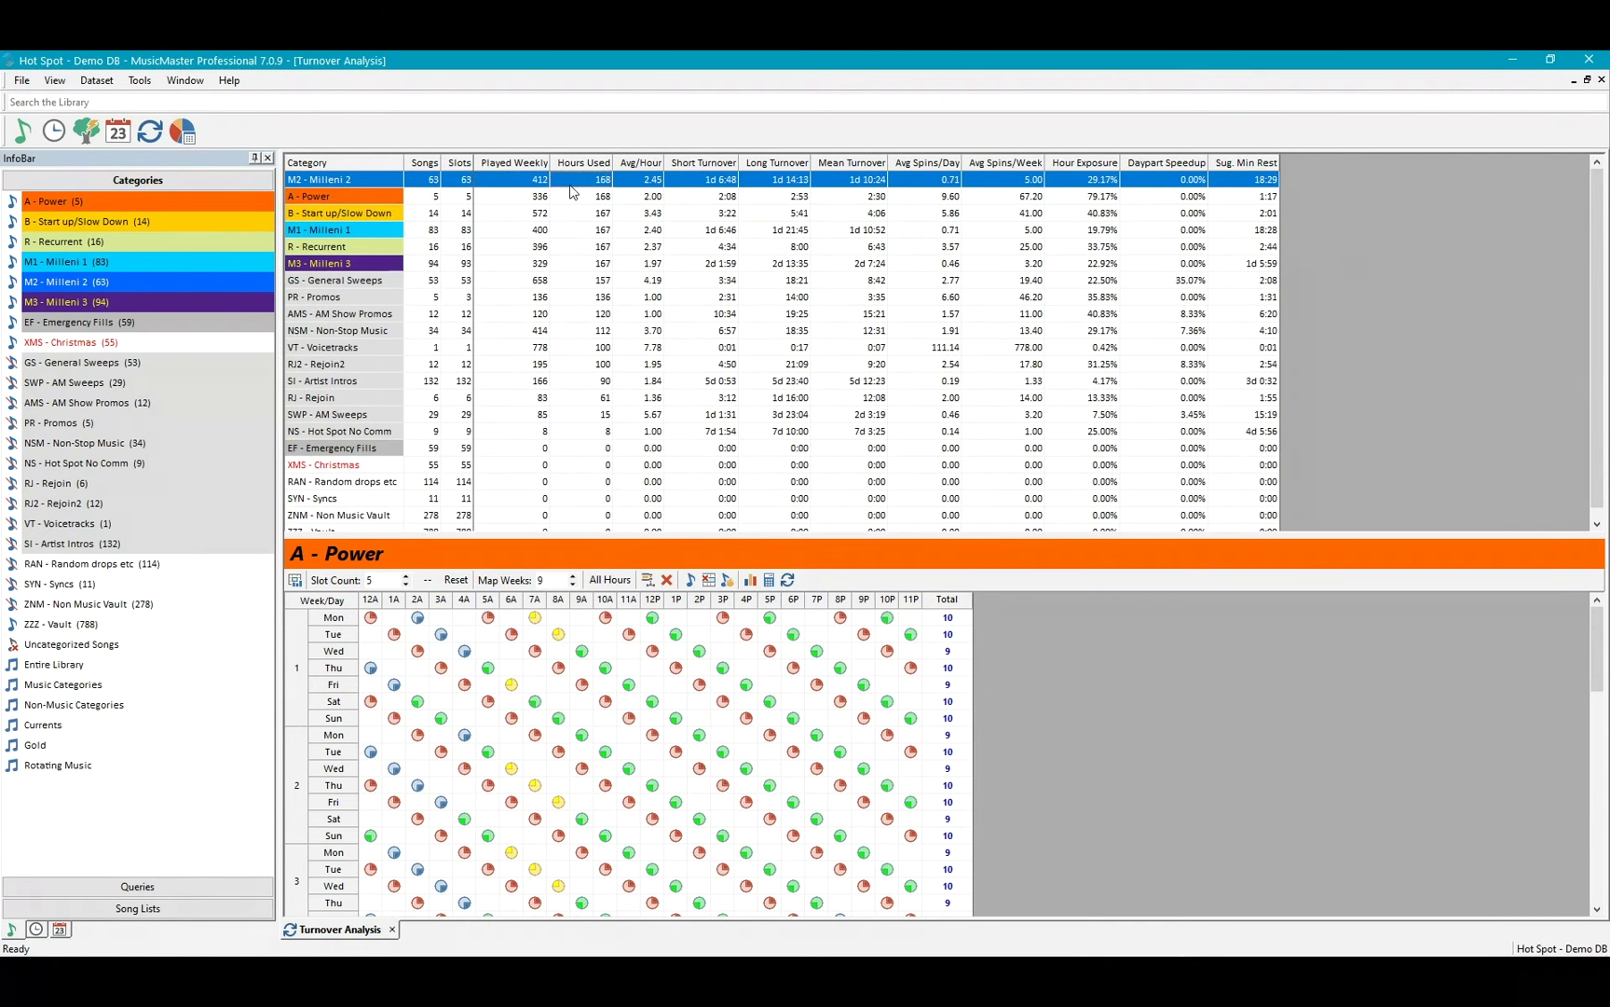
{"action": "left_click", "coordinate": [788, 579]}
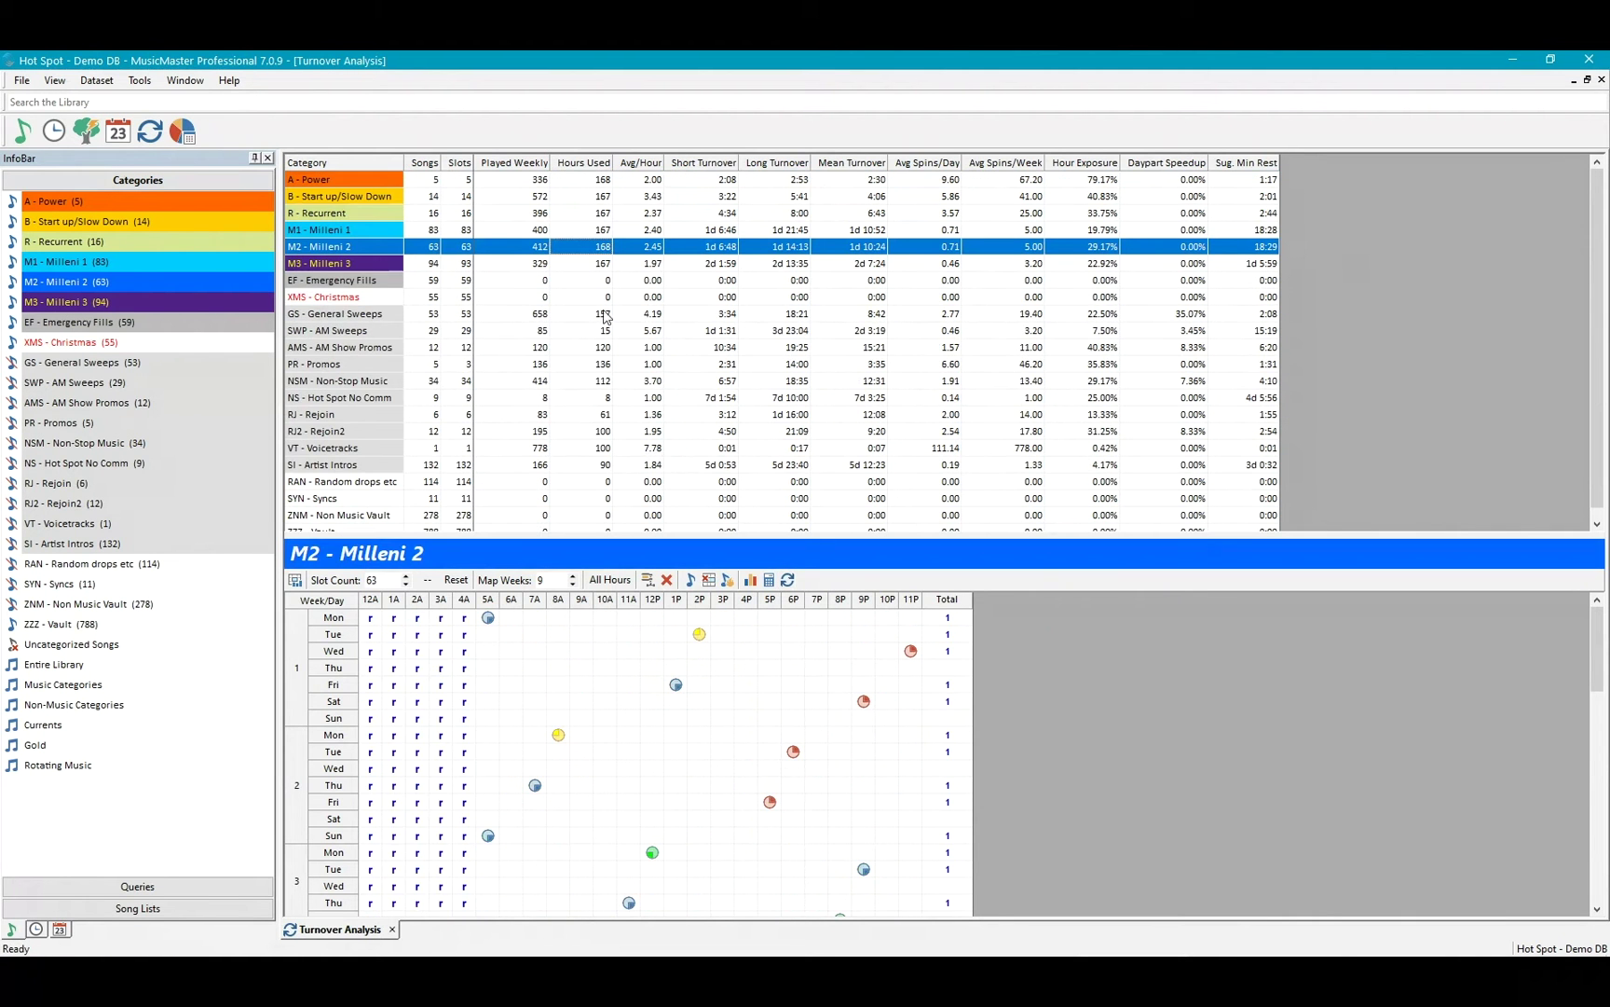
Review the hourly Category Usage grids for A - Power and B - Start up/Slow Down, closing without changes.
{"action": "left_click", "coordinate": [328, 181]}
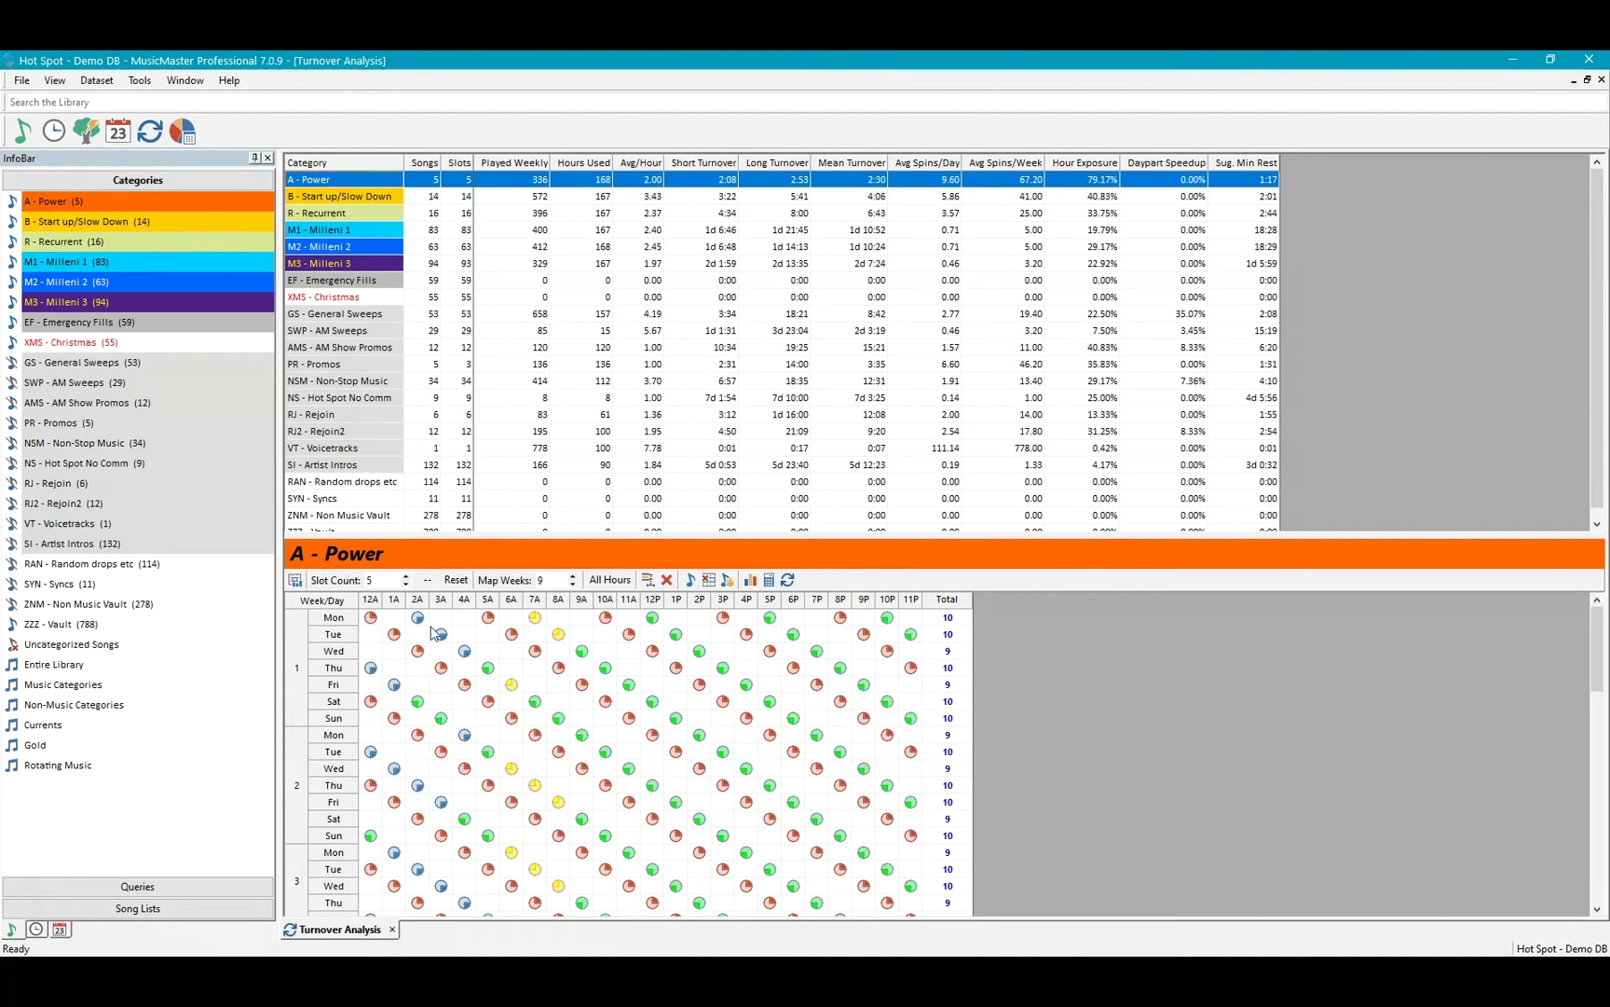
{"action": "left_click", "coordinate": [690, 582]}
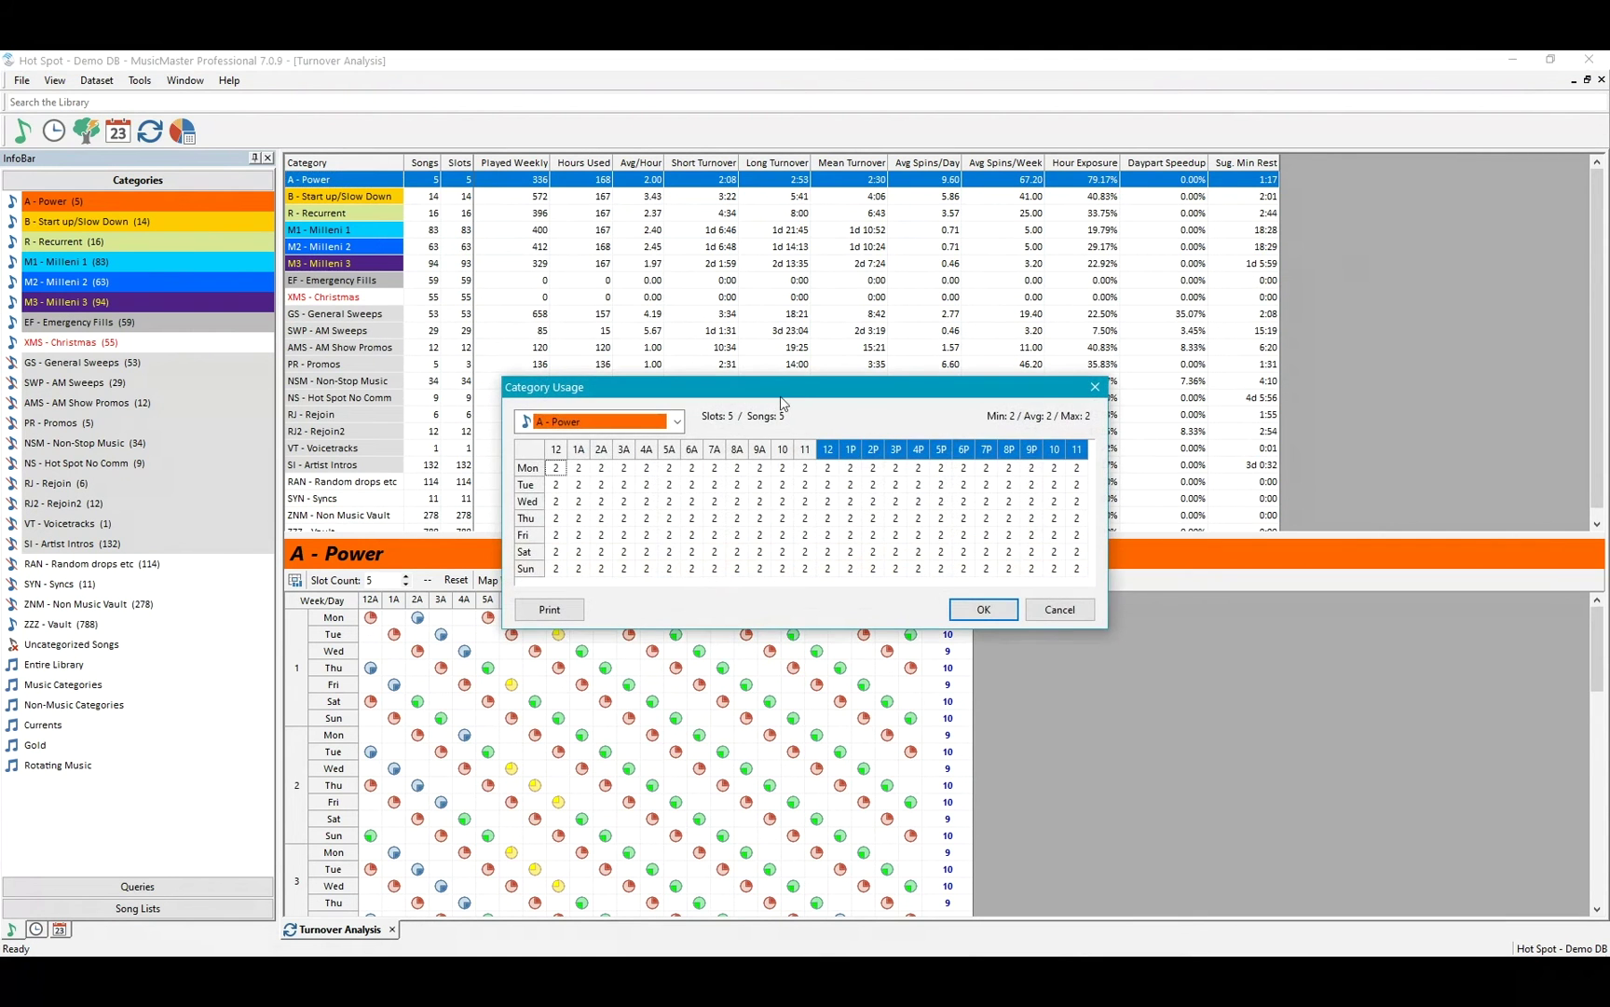
{"action": "left_click_drag", "start_coordinate": [786, 387], "coordinate": [628, 275]}
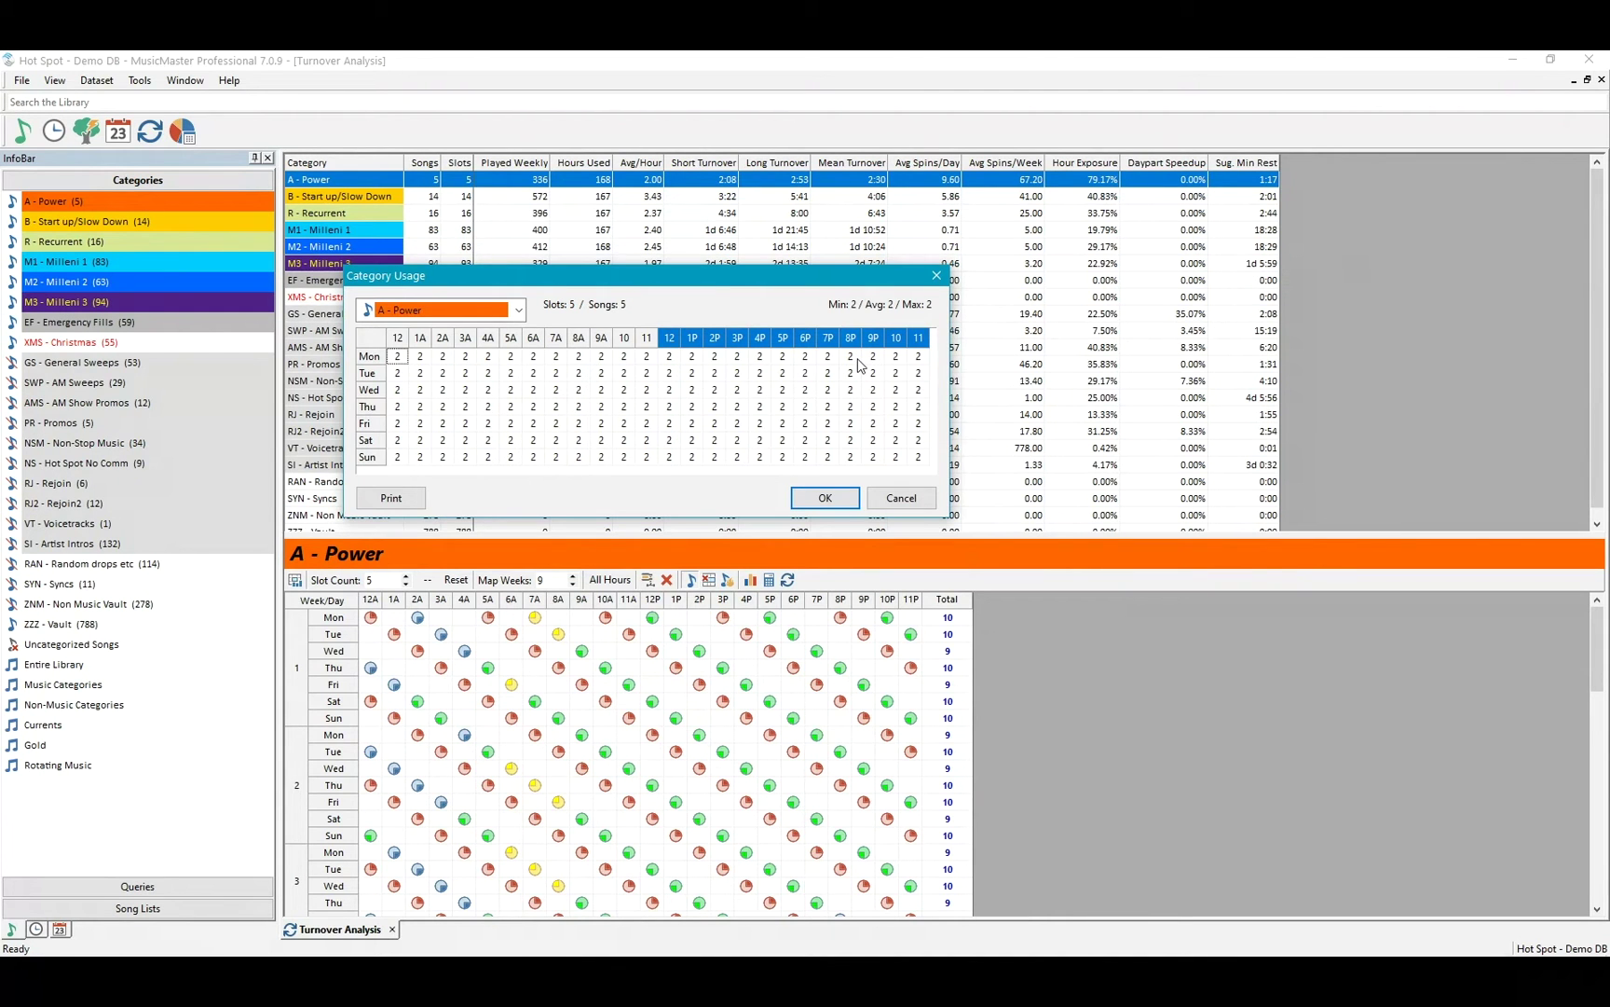
{"action": "left_click", "coordinate": [521, 314]}
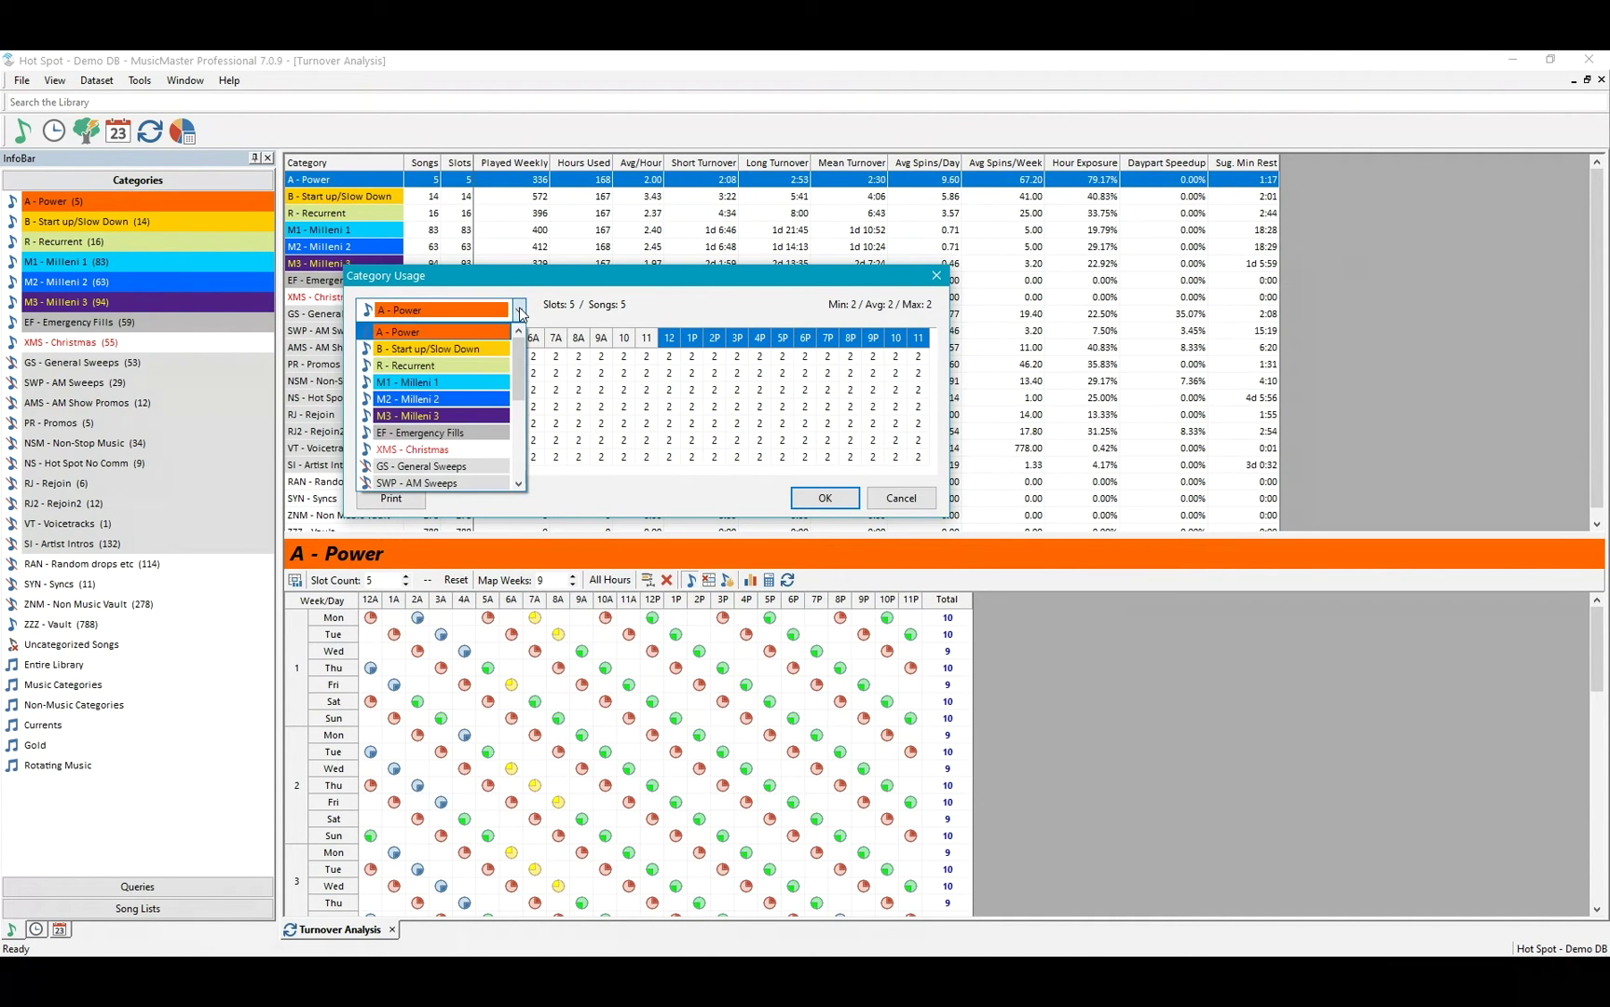
{"action": "left_click", "coordinate": [450, 351]}
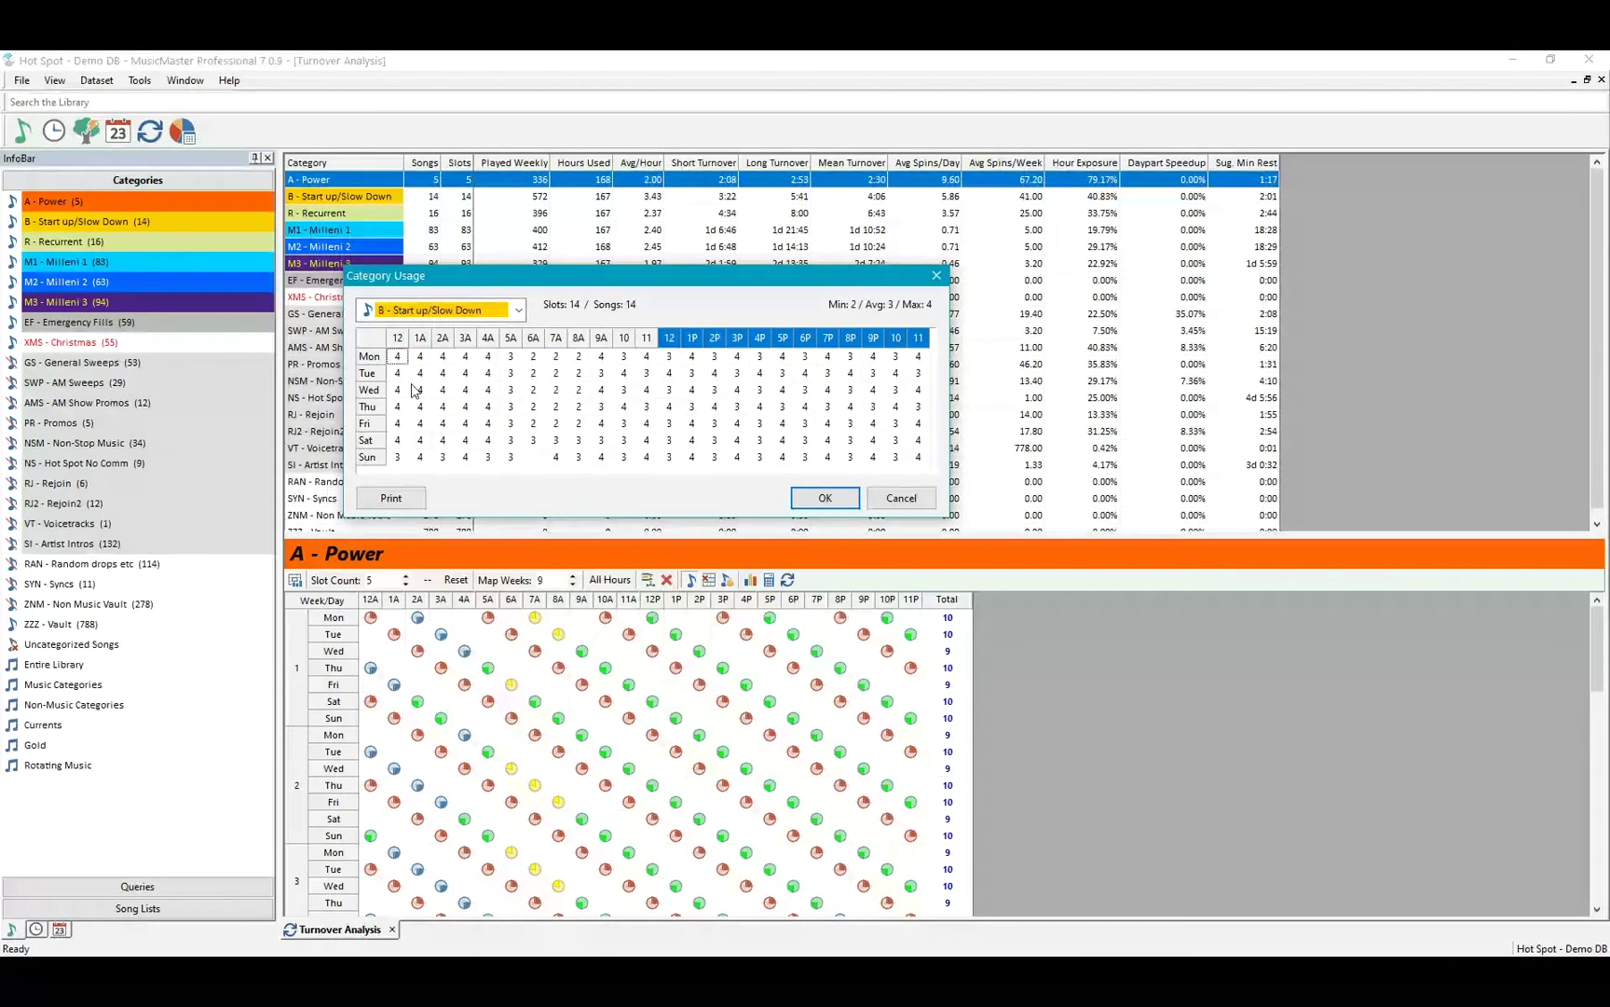
{"action": "left_click", "coordinate": [520, 314]}
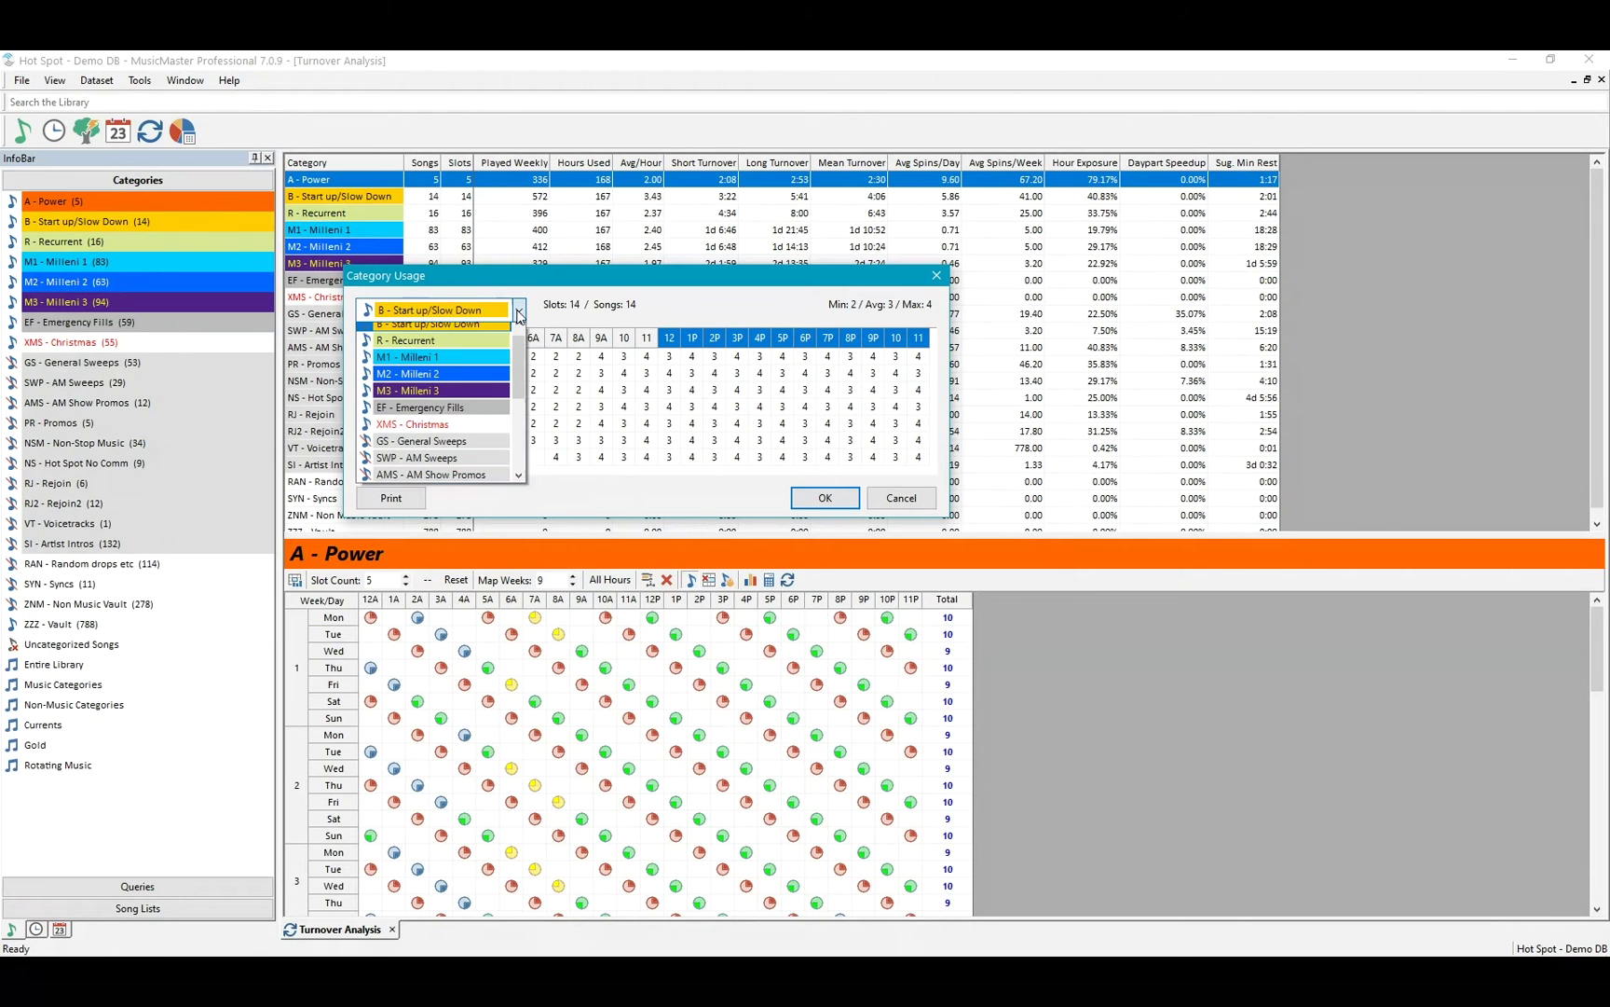
{"action": "left_click", "coordinate": [915, 499]}
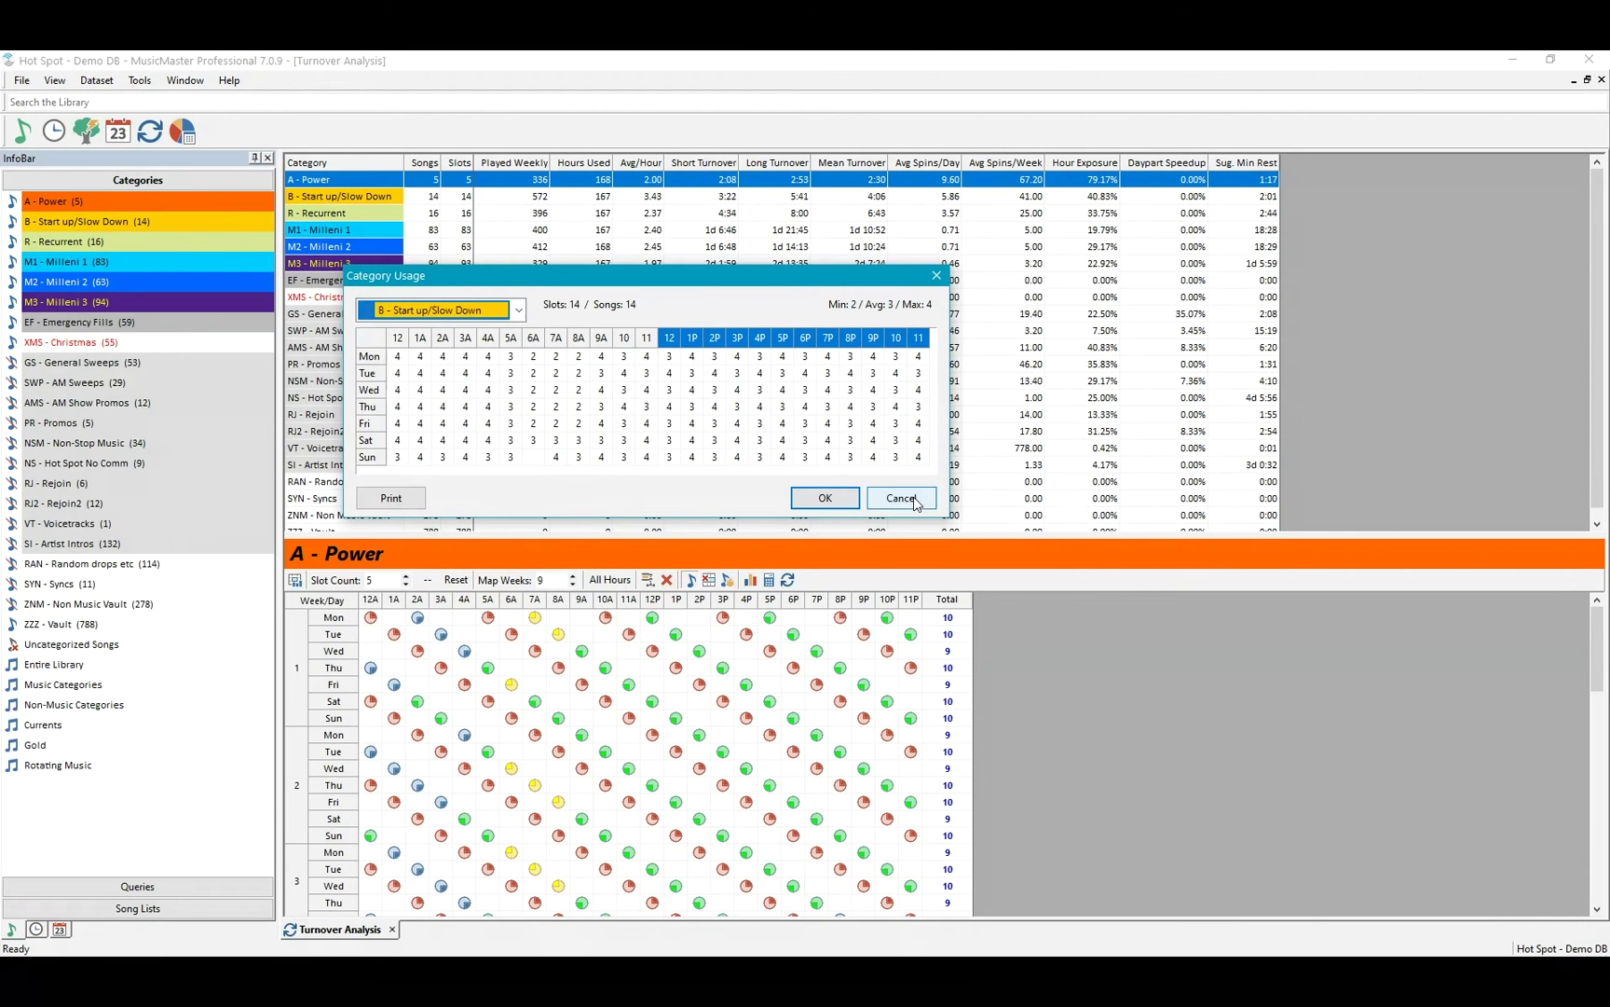
{"action": "left_click", "coordinate": [916, 502]}
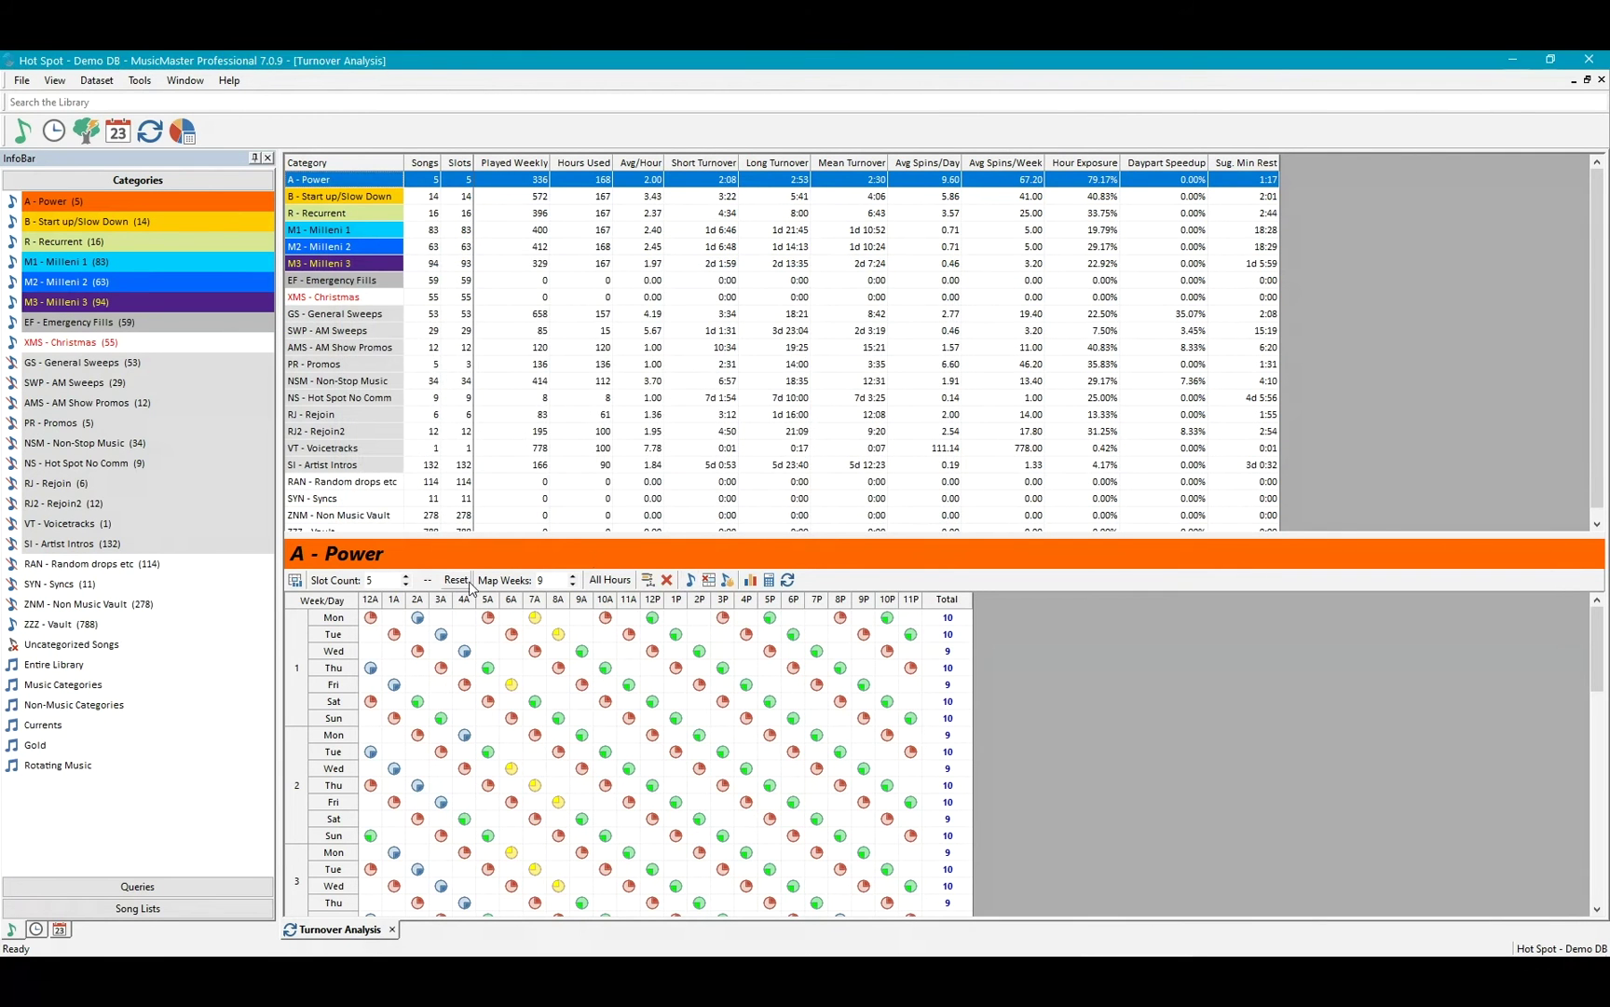
Inspect the Sunday 6A gap in B - Start up/Slow Down on its rotation map and in its Category Usage grid.
{"action": "left_click", "coordinate": [323, 199]}
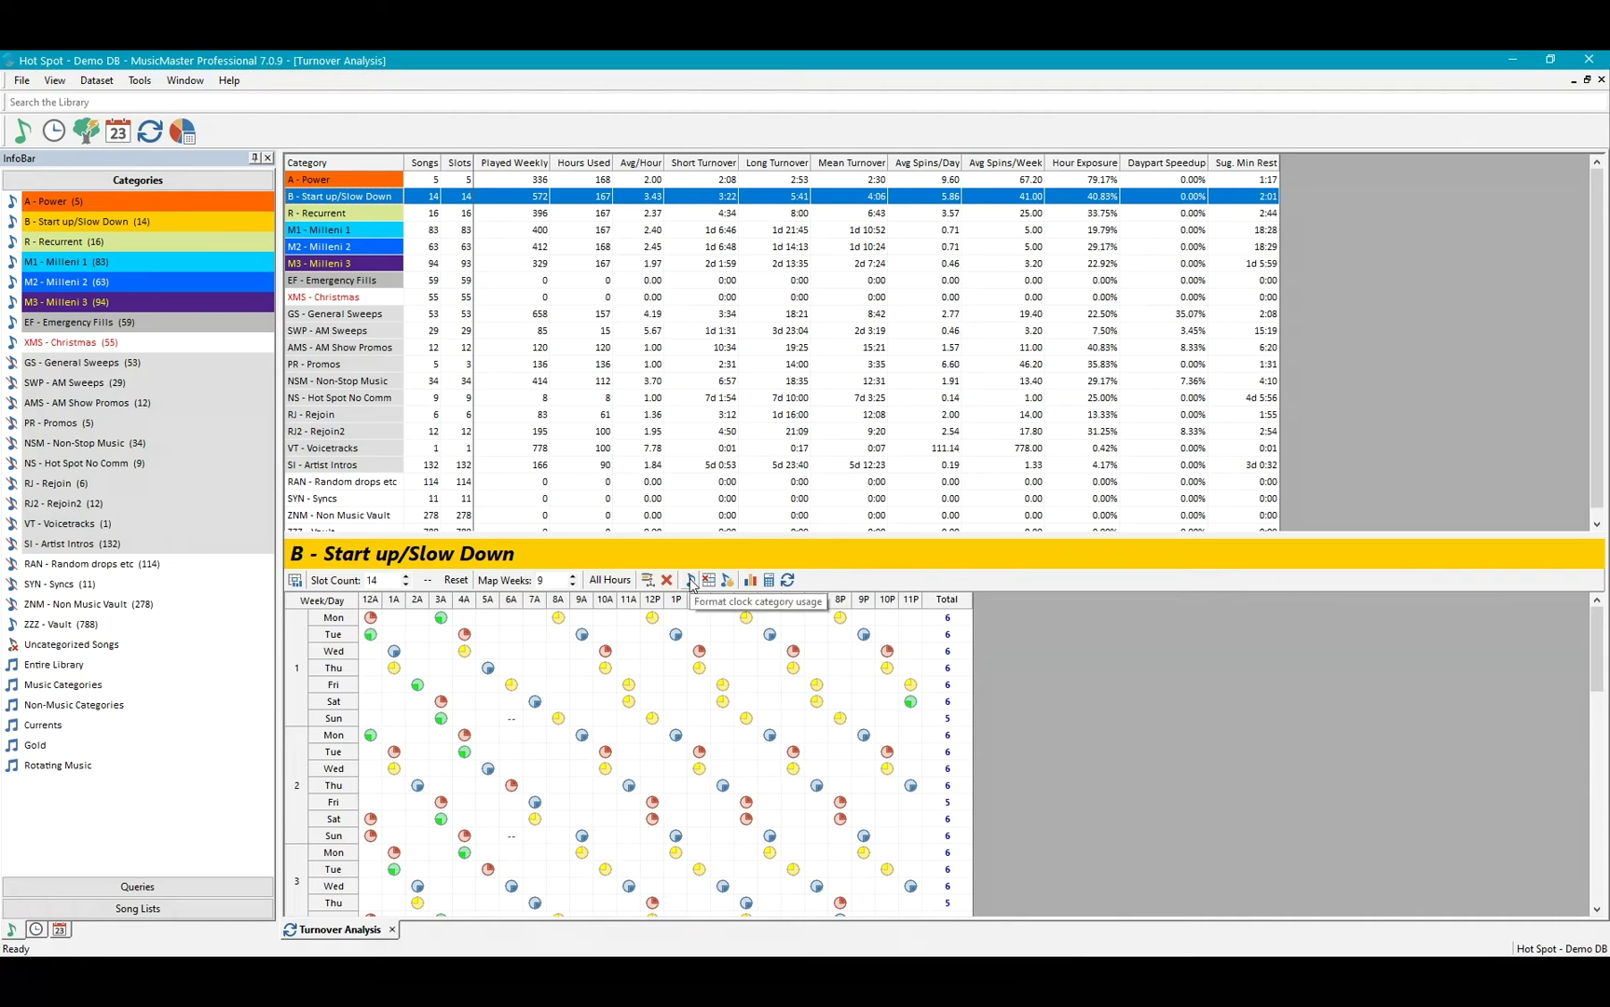
{"action": "left_click", "coordinate": [510, 720]}
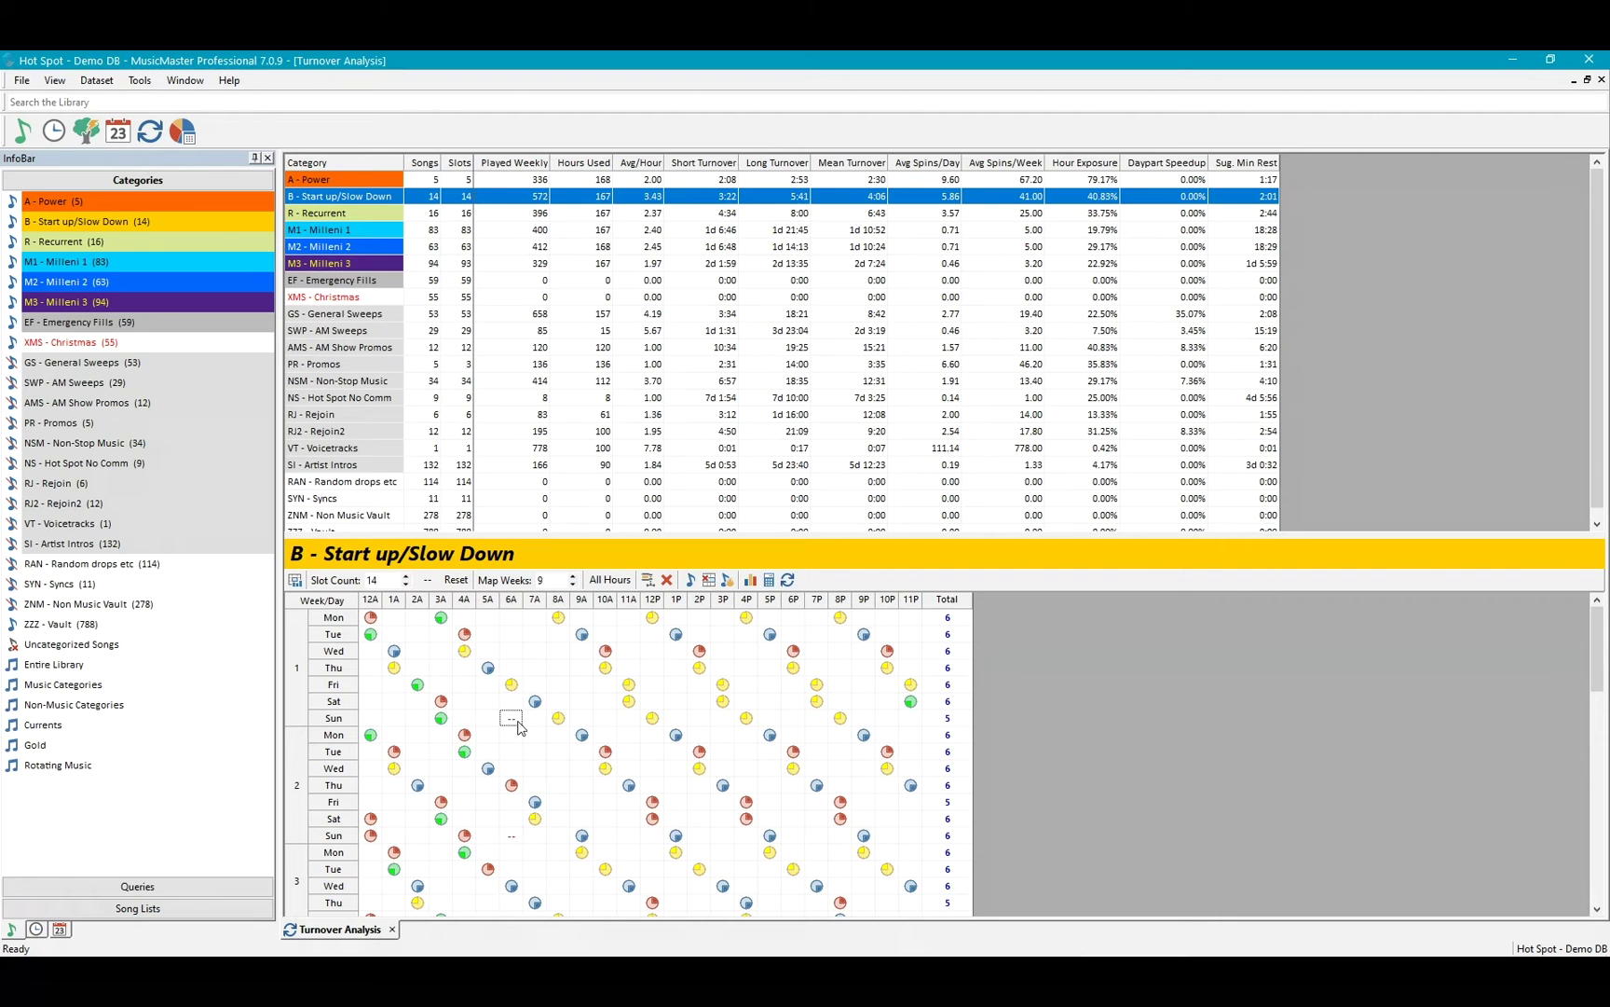
{"action": "left_click", "coordinate": [690, 581]}
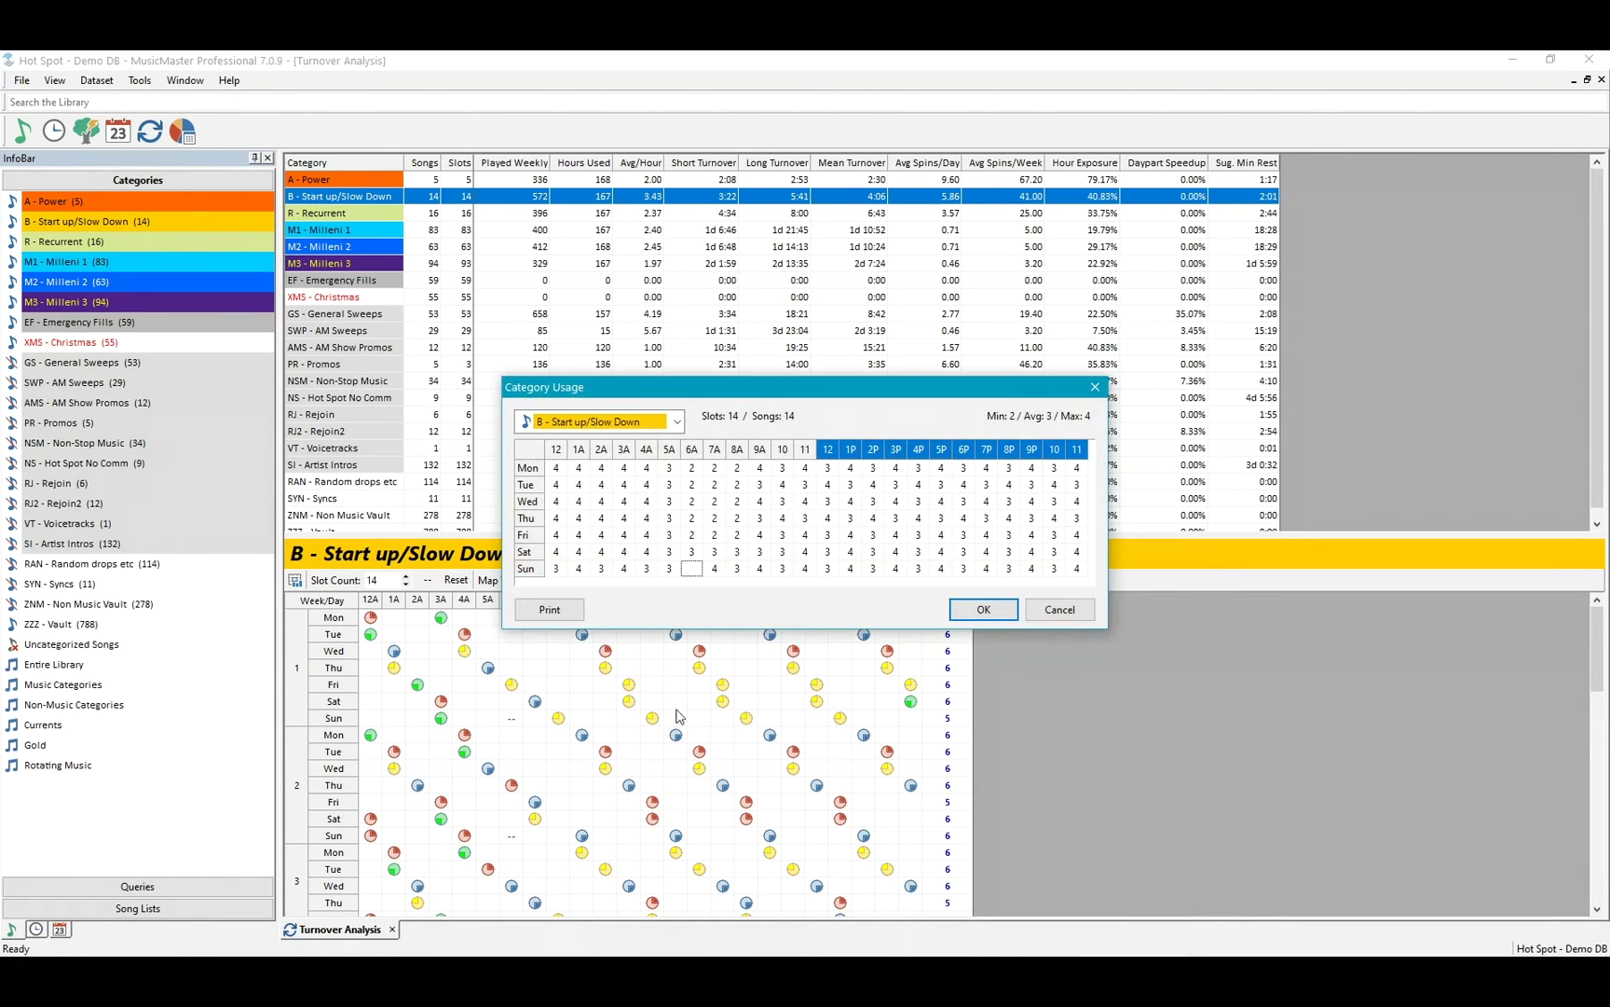
{"action": "left_click", "coordinate": [1059, 621]}
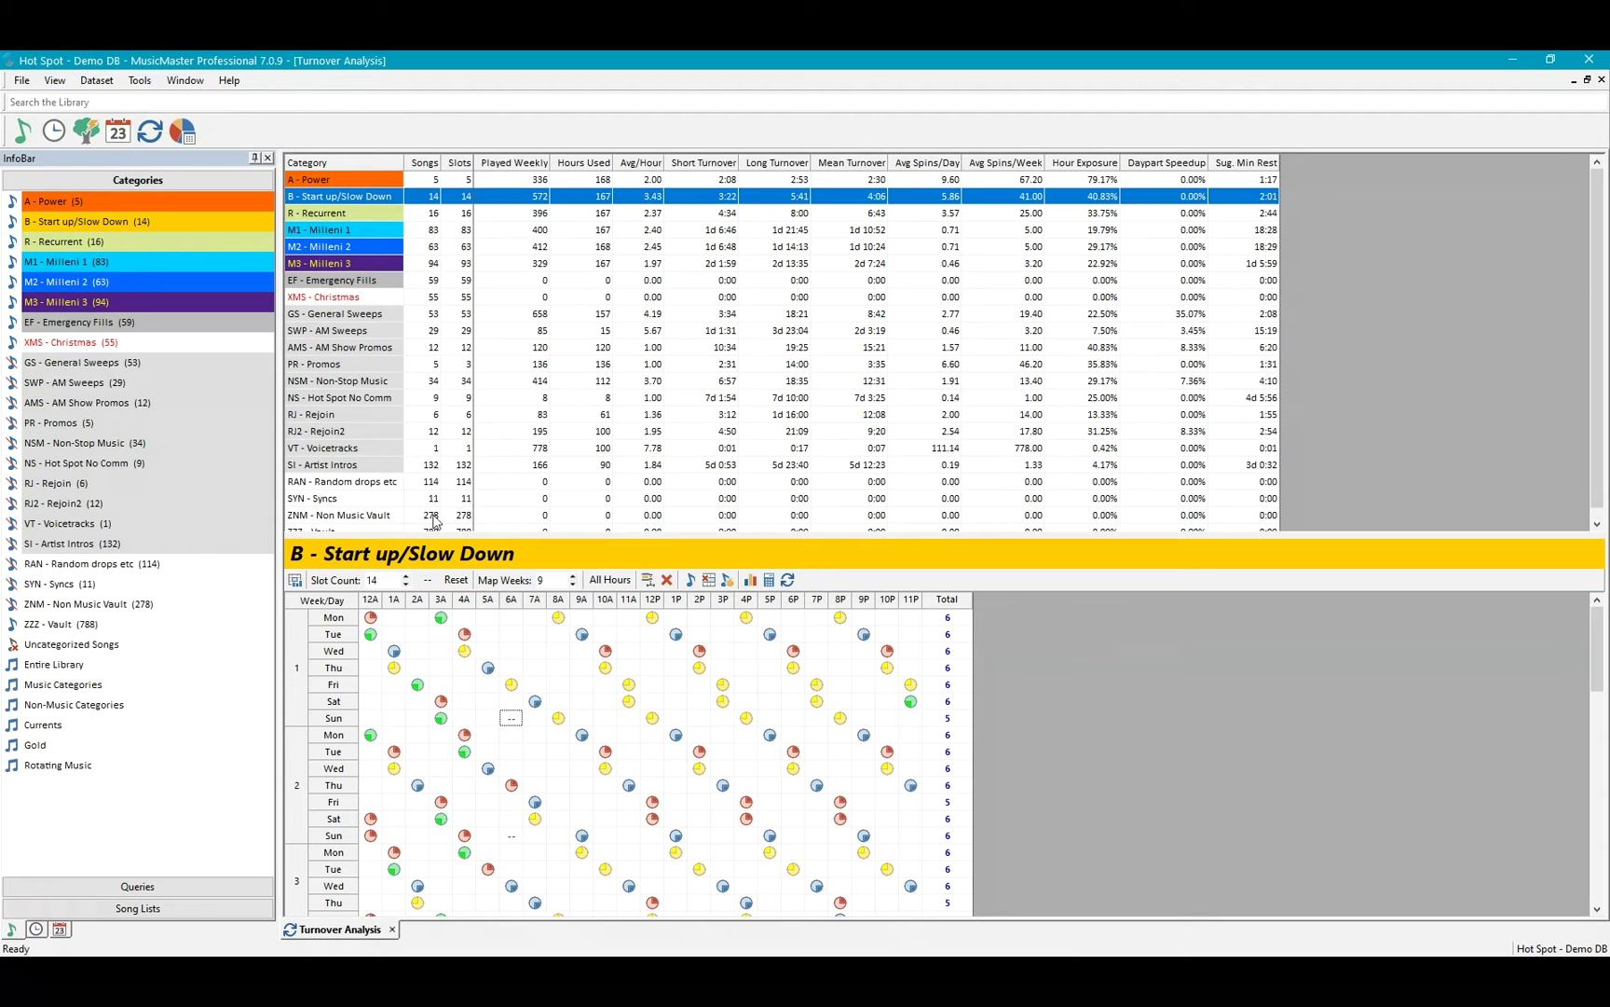
Reselect A - Power and activate the assignment grid "New Main with syndicated show over night".
{"action": "mouse_move", "coordinate": [755, 631]}
{"action": "left_click", "coordinate": [328, 183]}
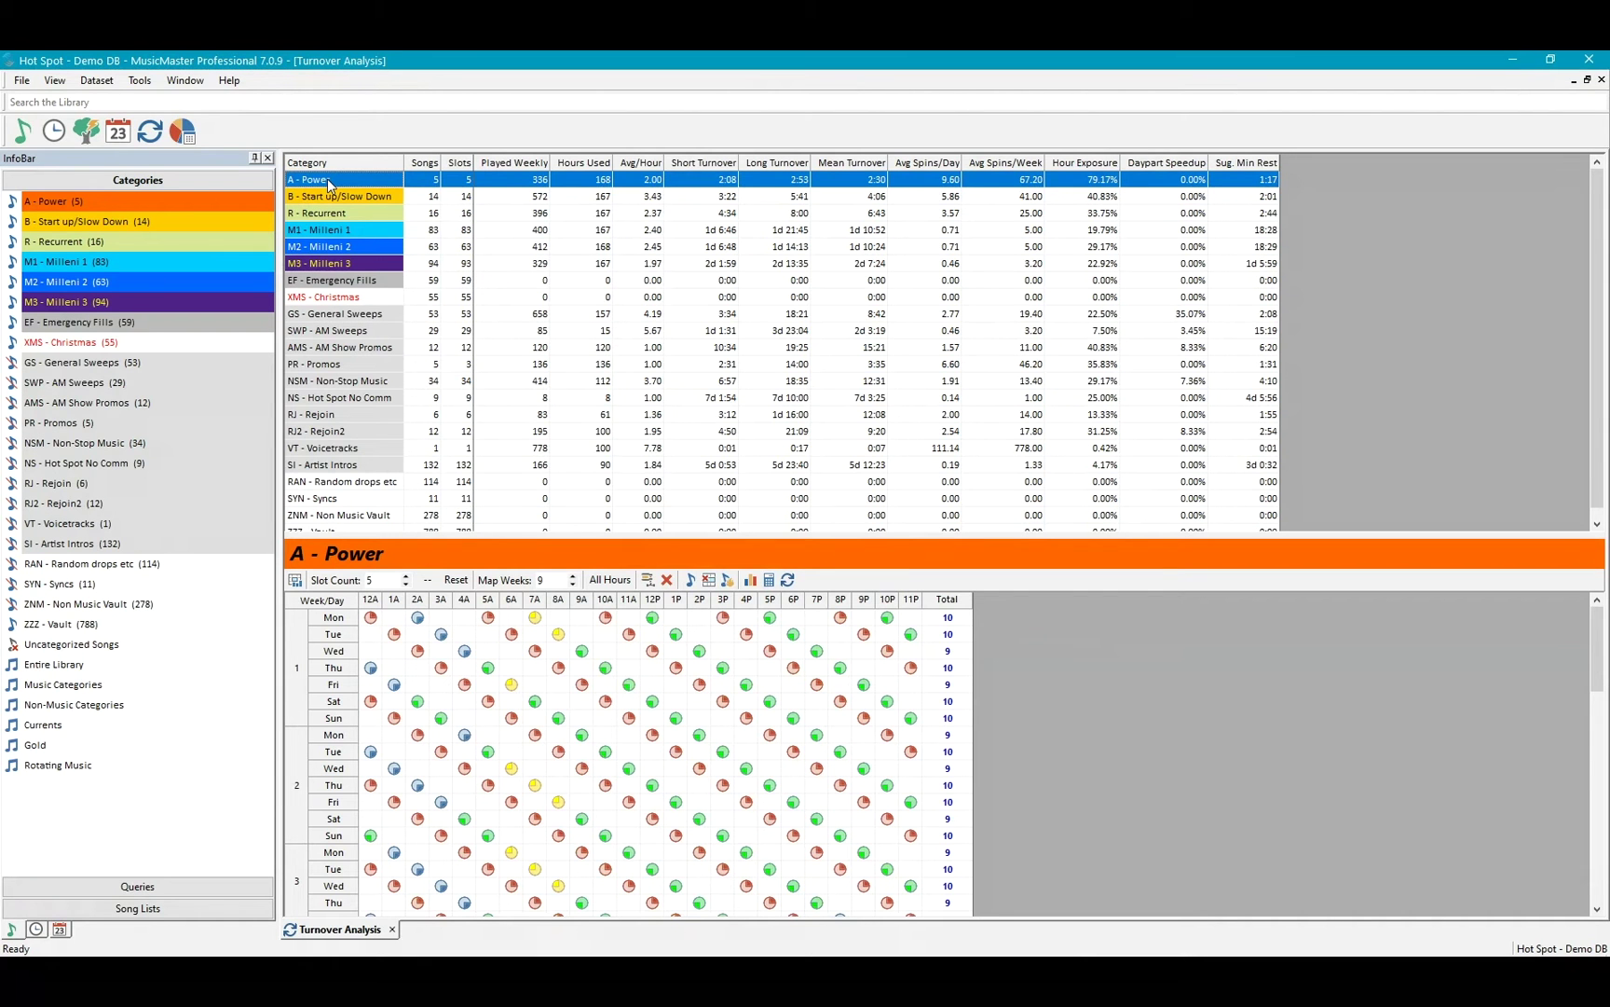
{"action": "left_click", "coordinate": [53, 131]}
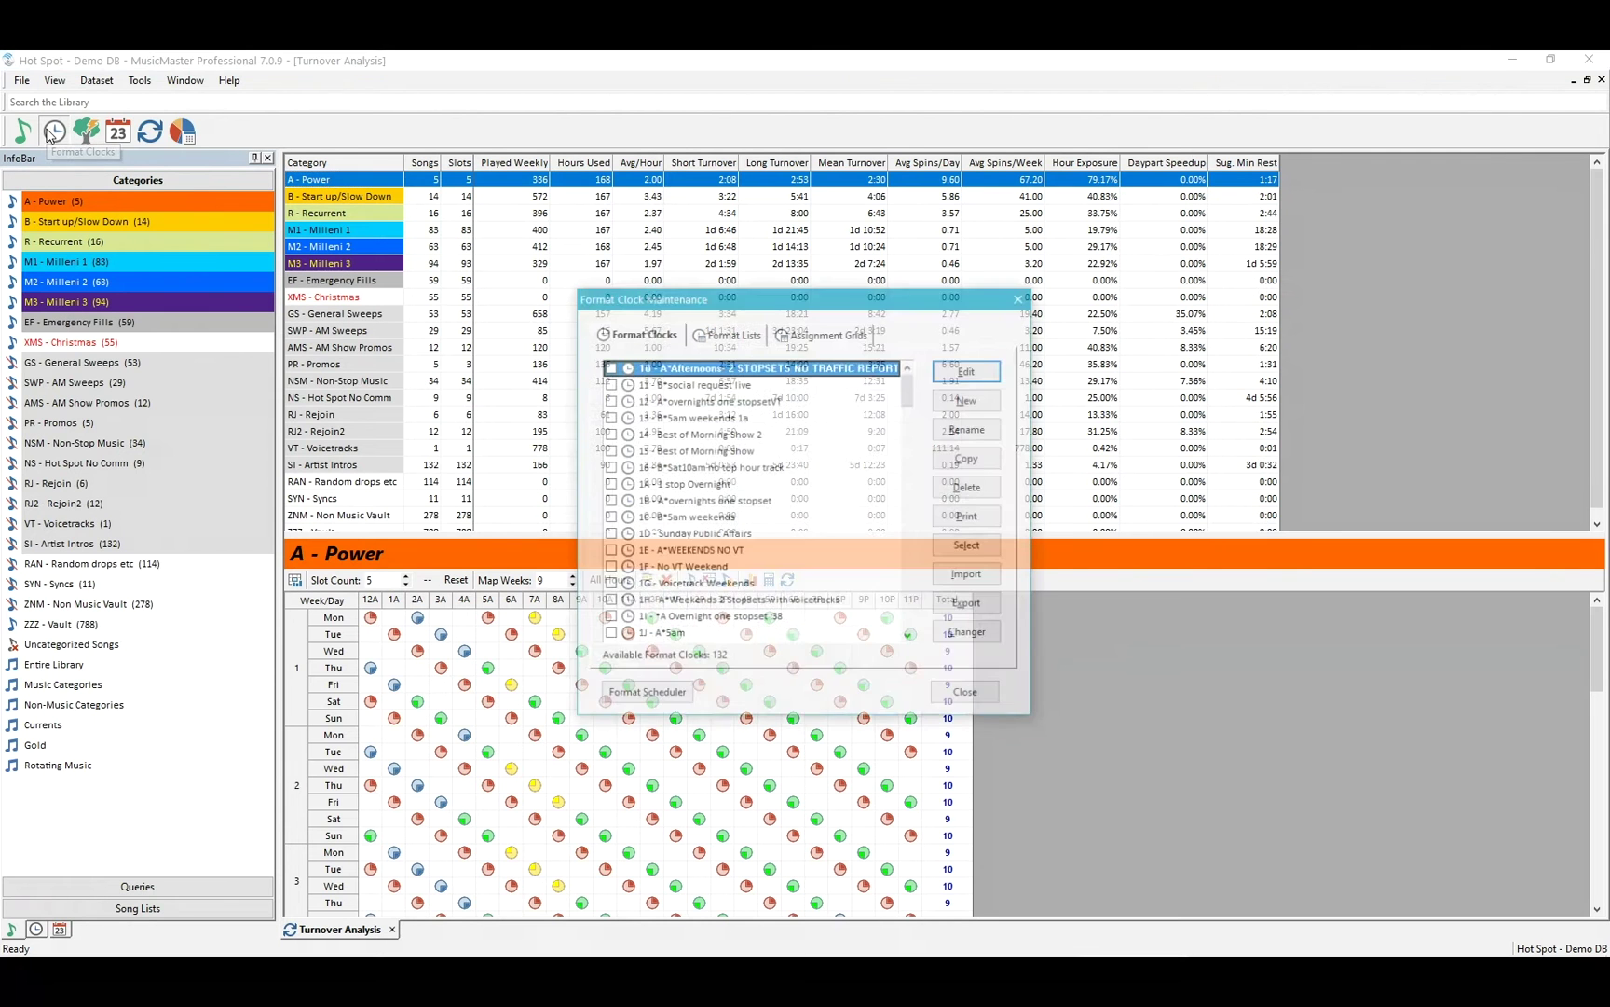
{"action": "left_click", "coordinate": [842, 337]}
{"action": "left_click", "coordinate": [624, 386]}
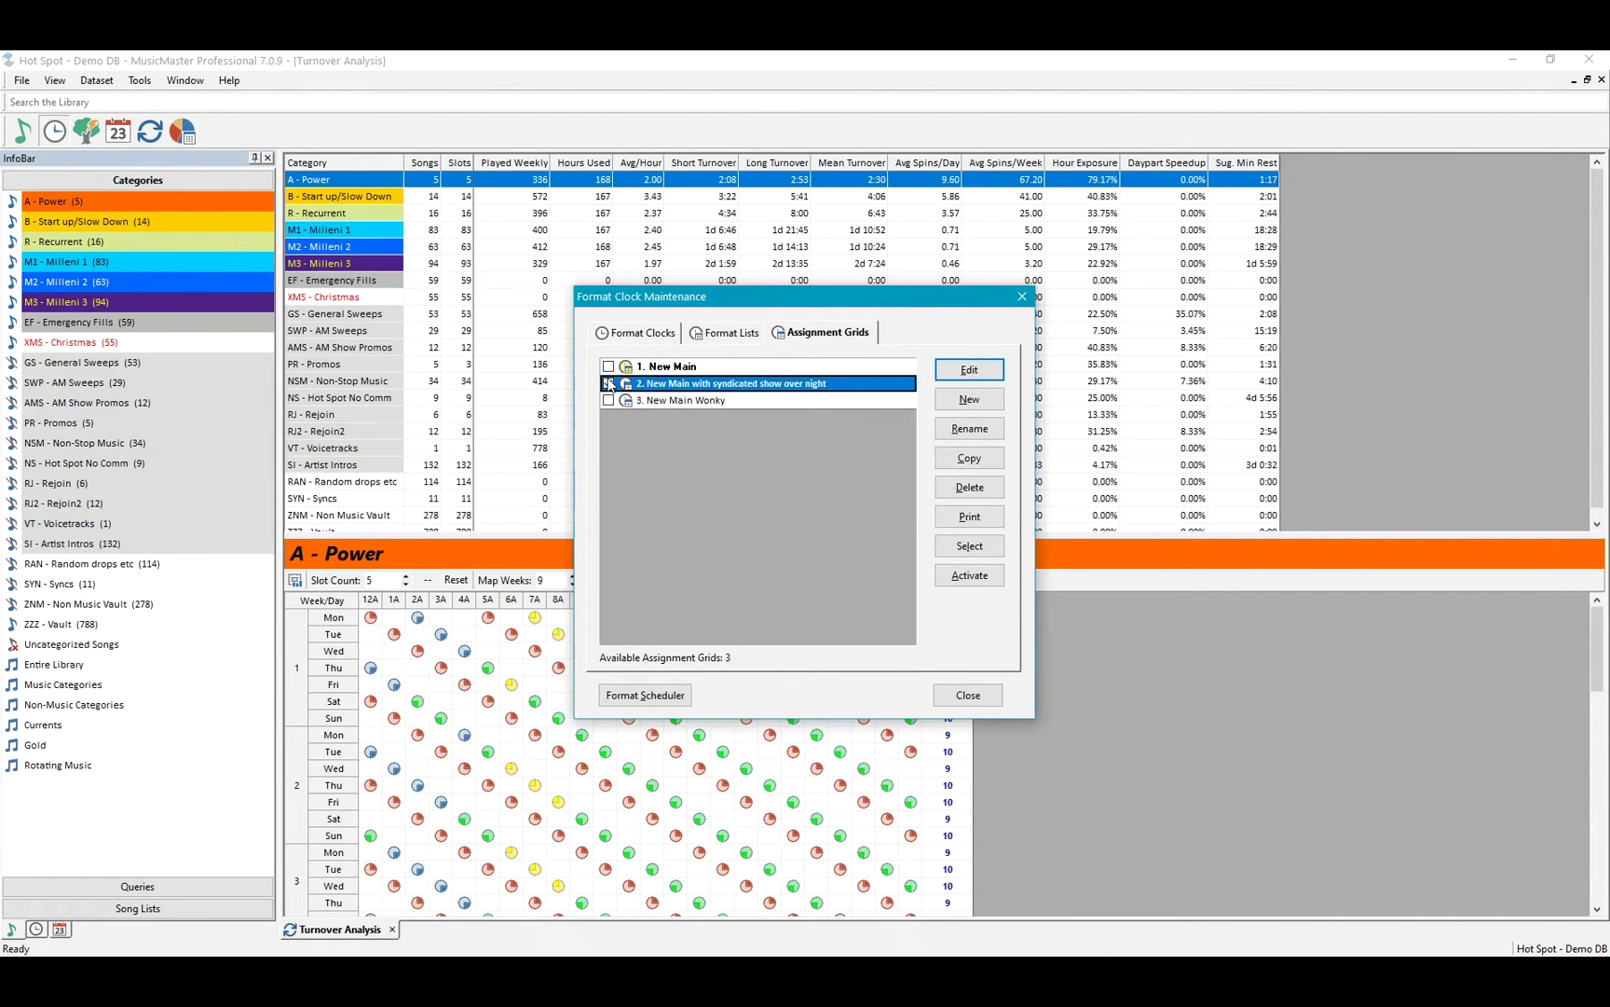
{"action": "left_click", "coordinate": [986, 578]}
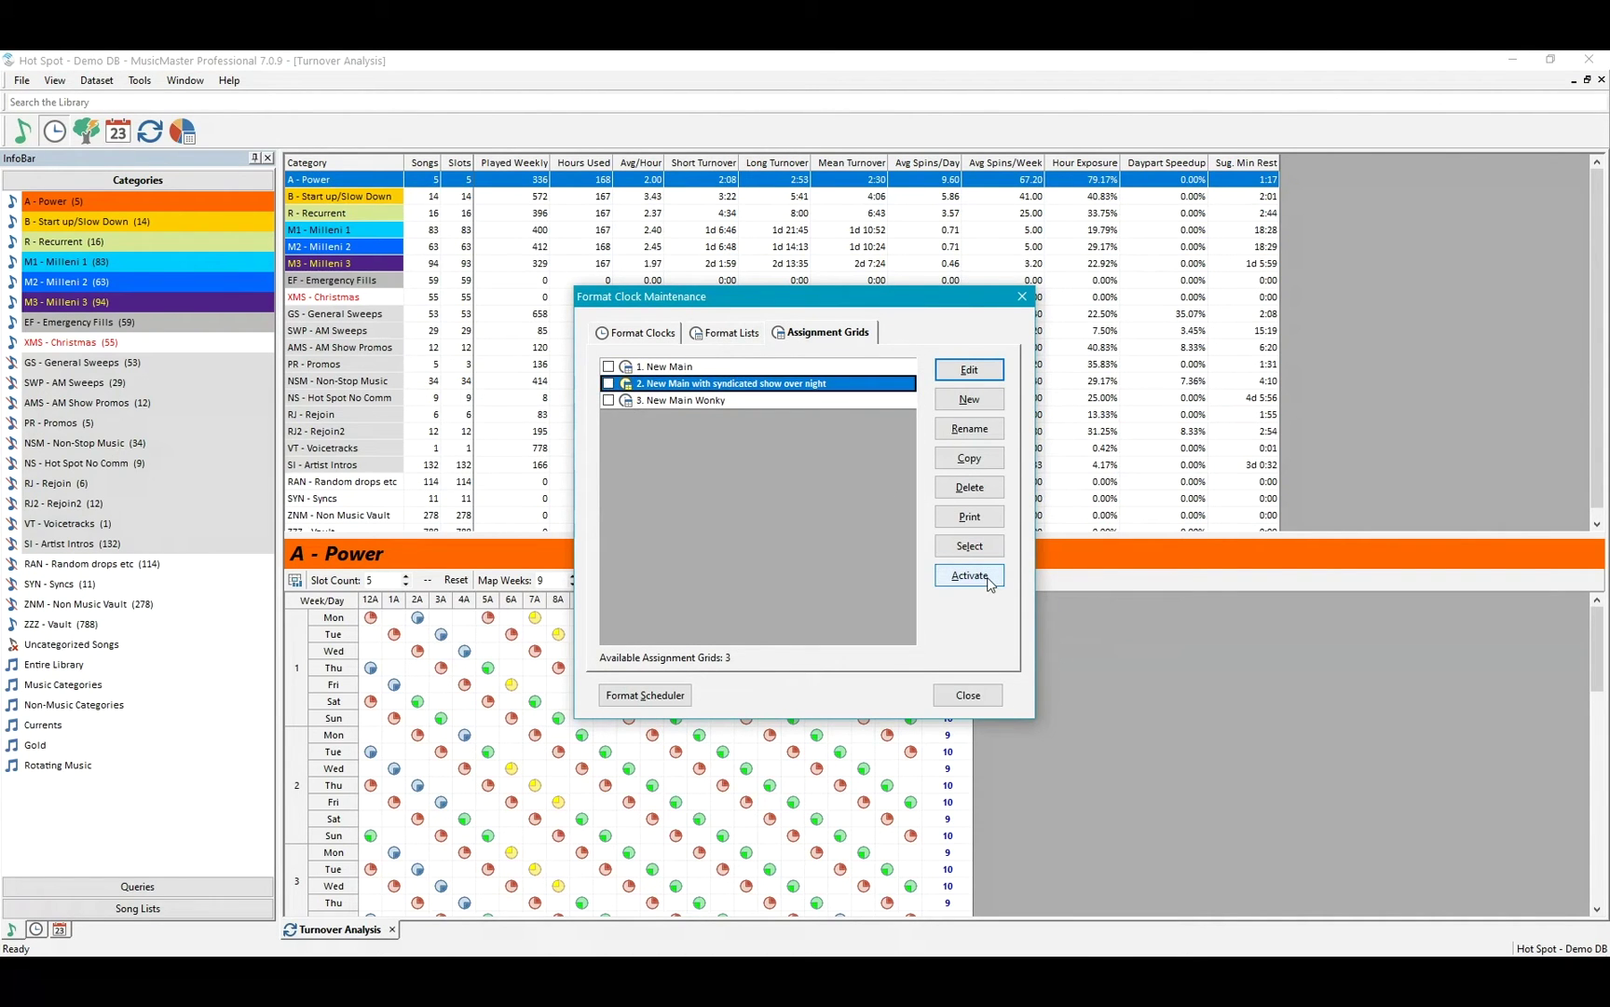
{"action": "left_click", "coordinate": [971, 696]}
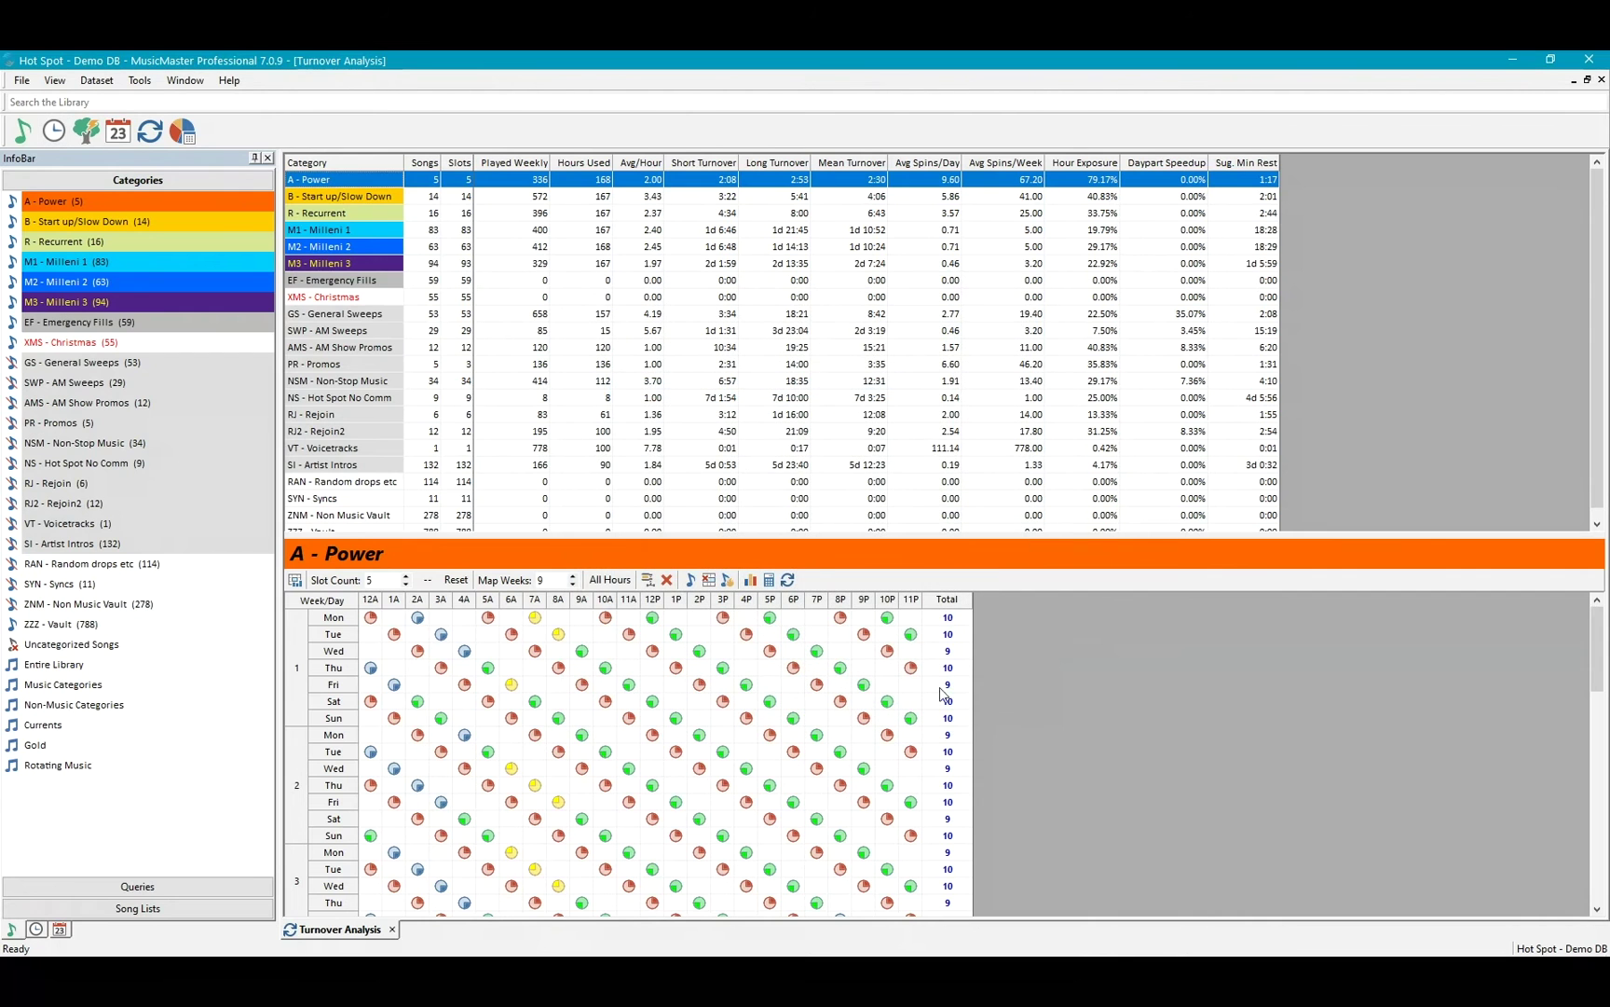
Recalculate the turnover with the active assignment grid and check A - Power's hourly Category Usage.
{"action": "left_click", "coordinate": [788, 580]}
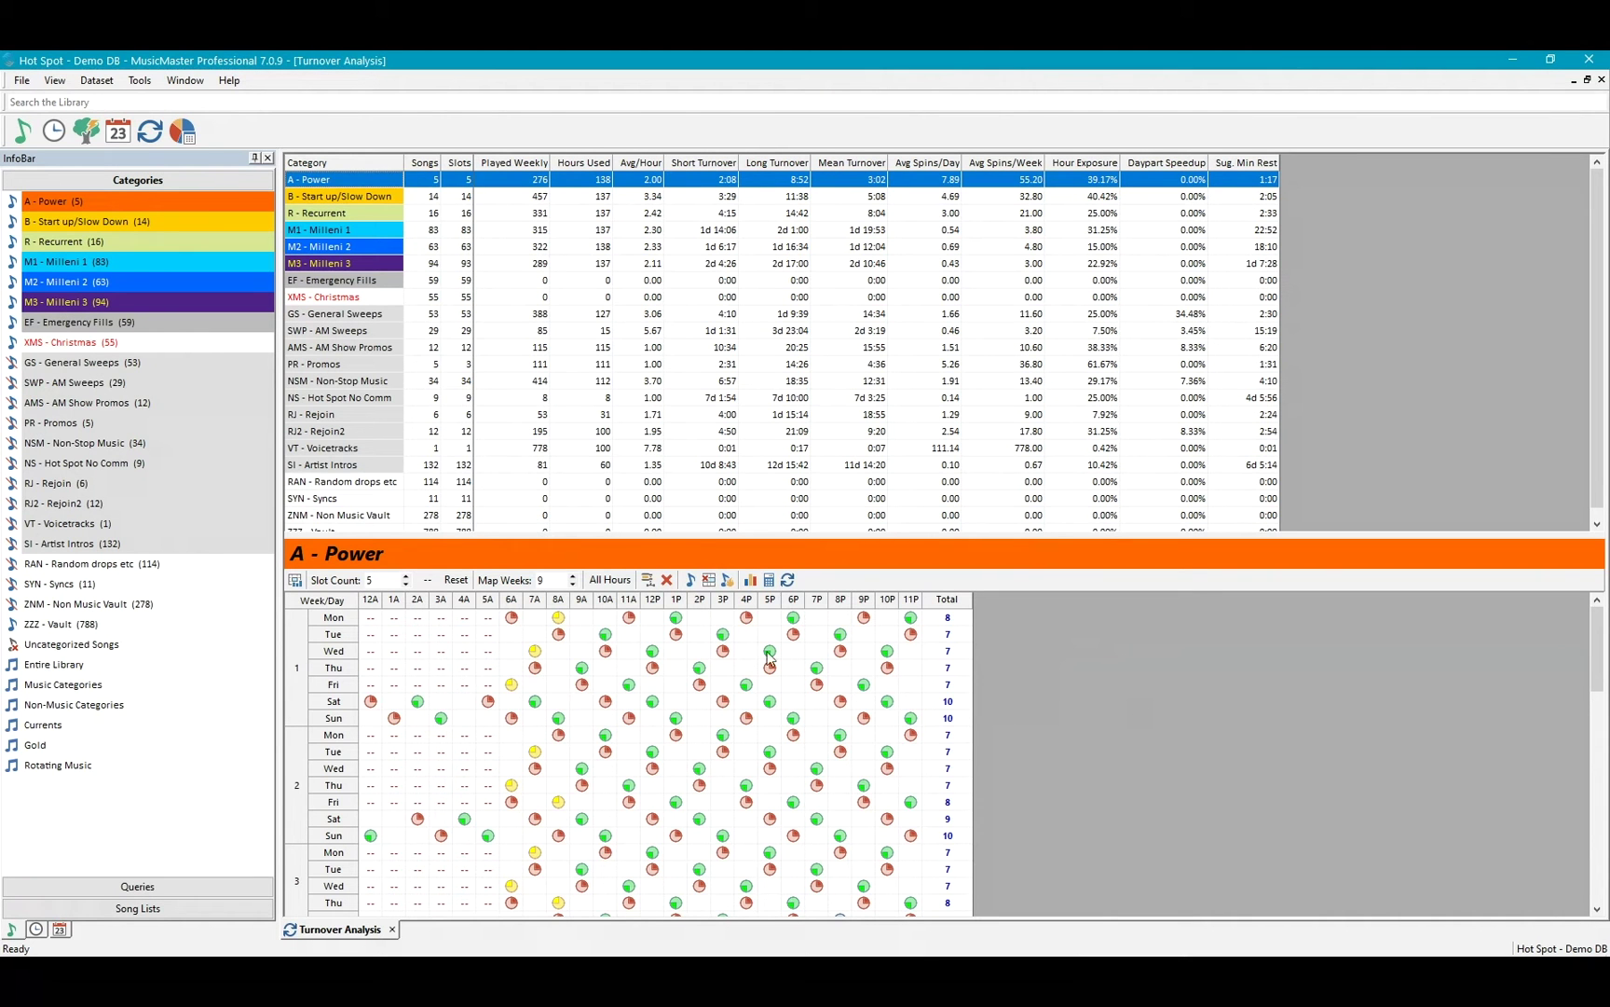
{"action": "left_click", "coordinate": [690, 580]}
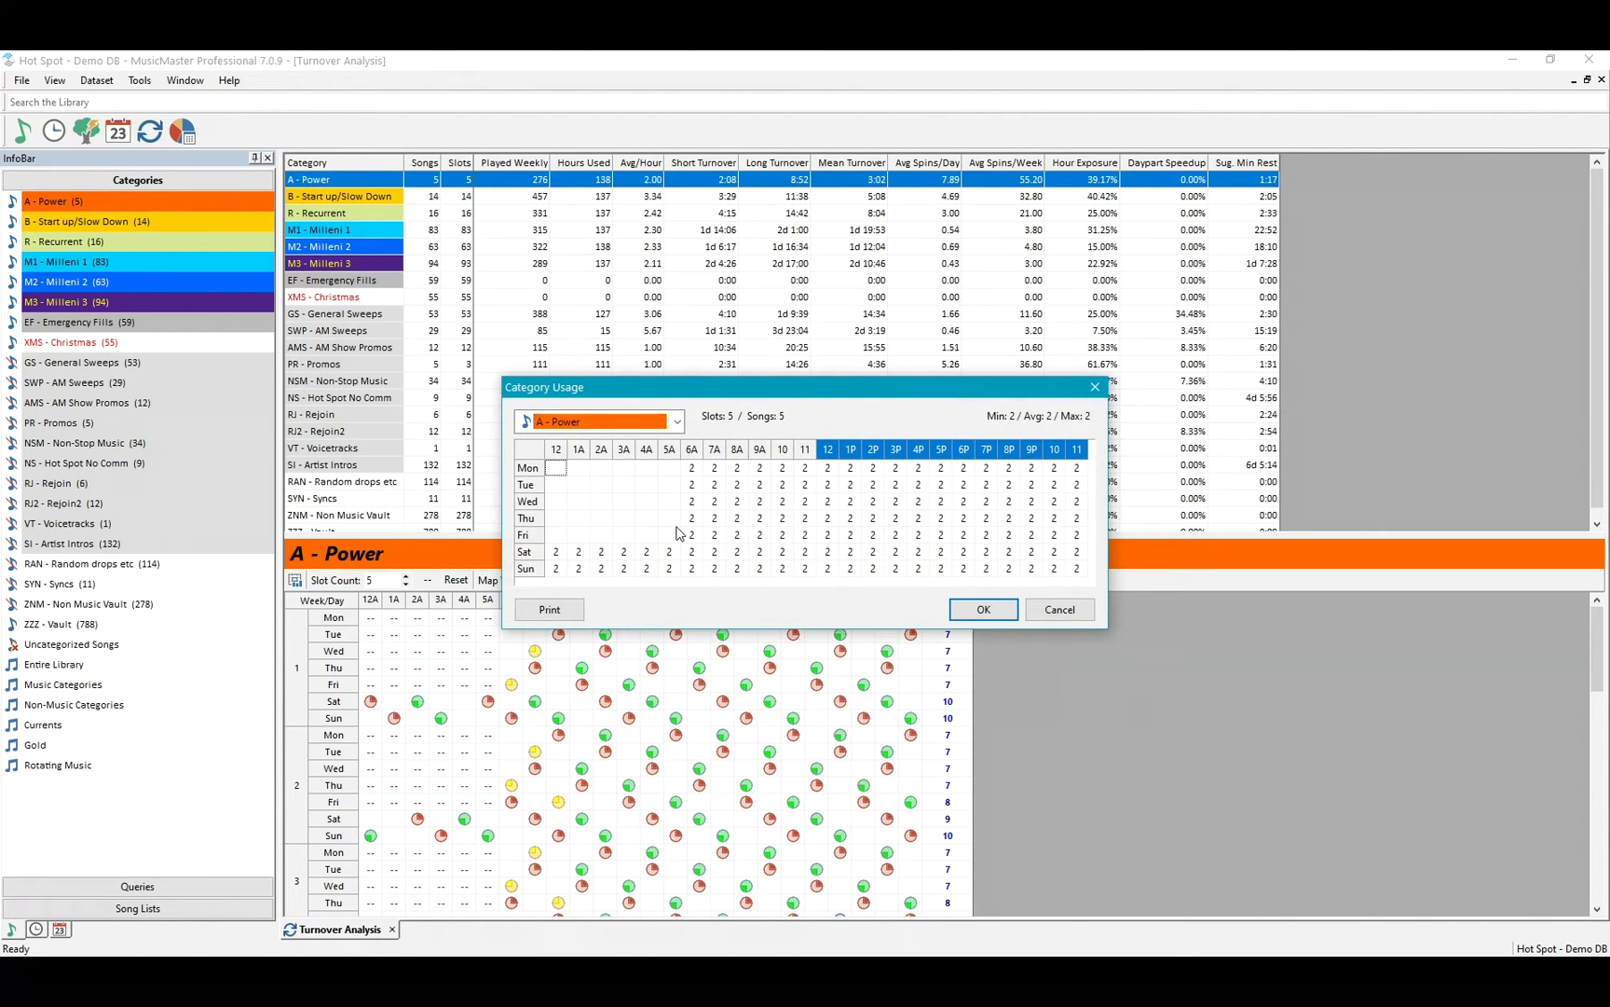
{"action": "left_click", "coordinate": [1069, 610]}
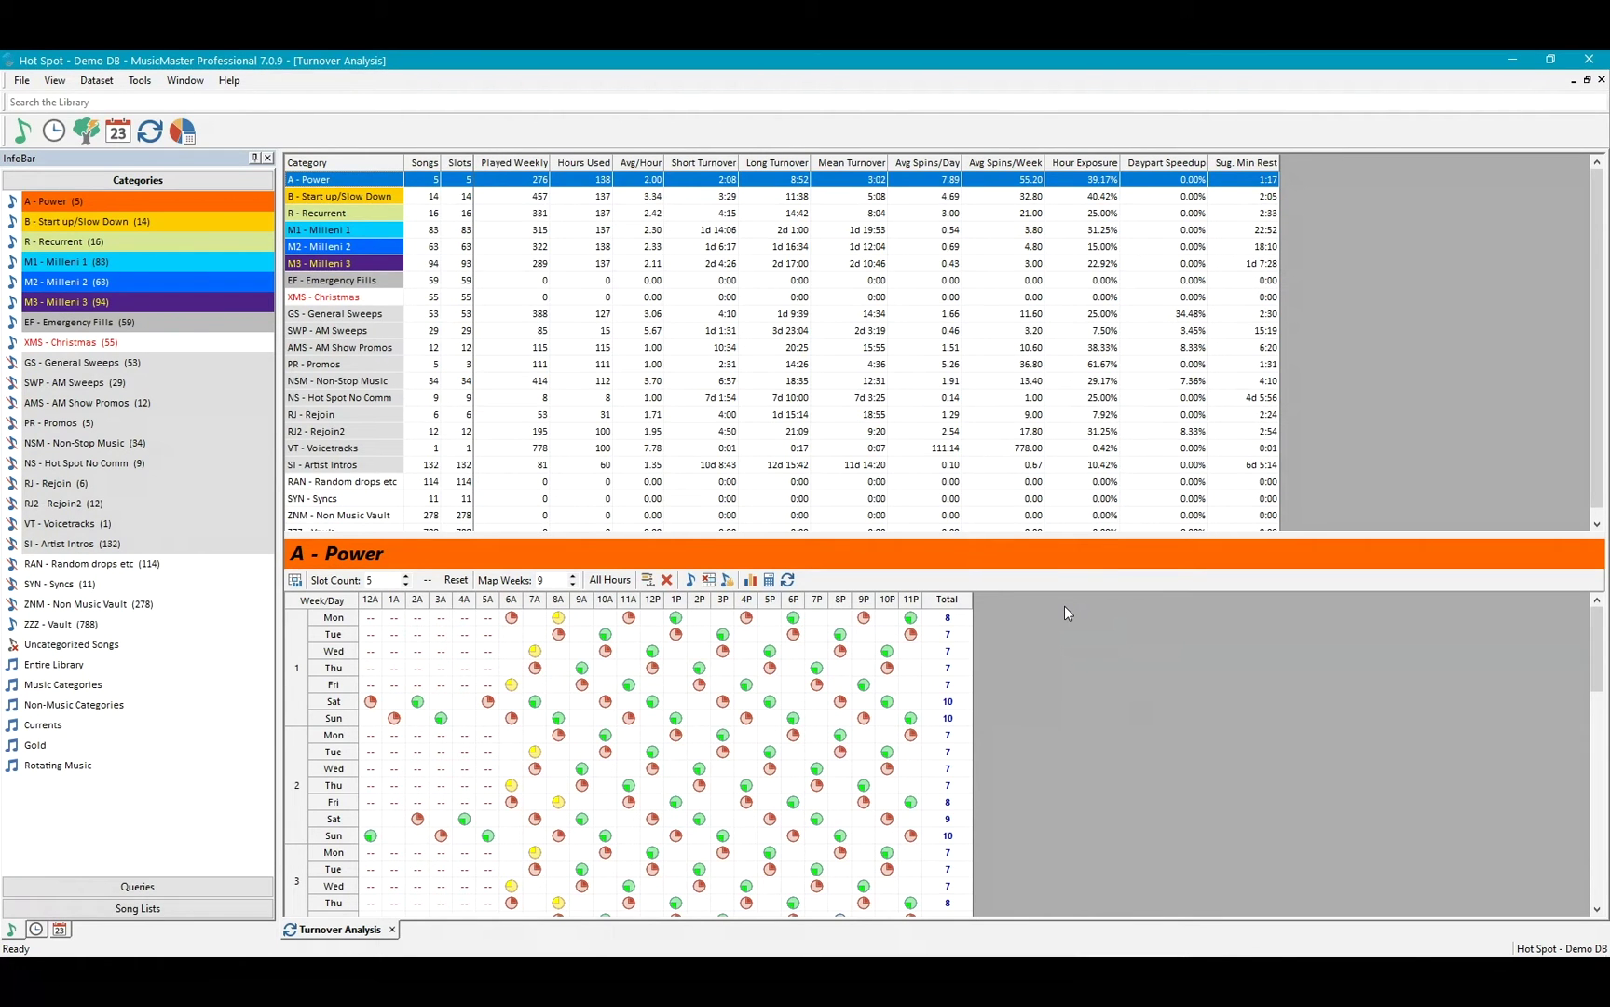
Set AutoBurn for A - Power to 2 in the 12A to 5A hours, Monday through Friday.
{"action": "left_click", "coordinate": [727, 580]}
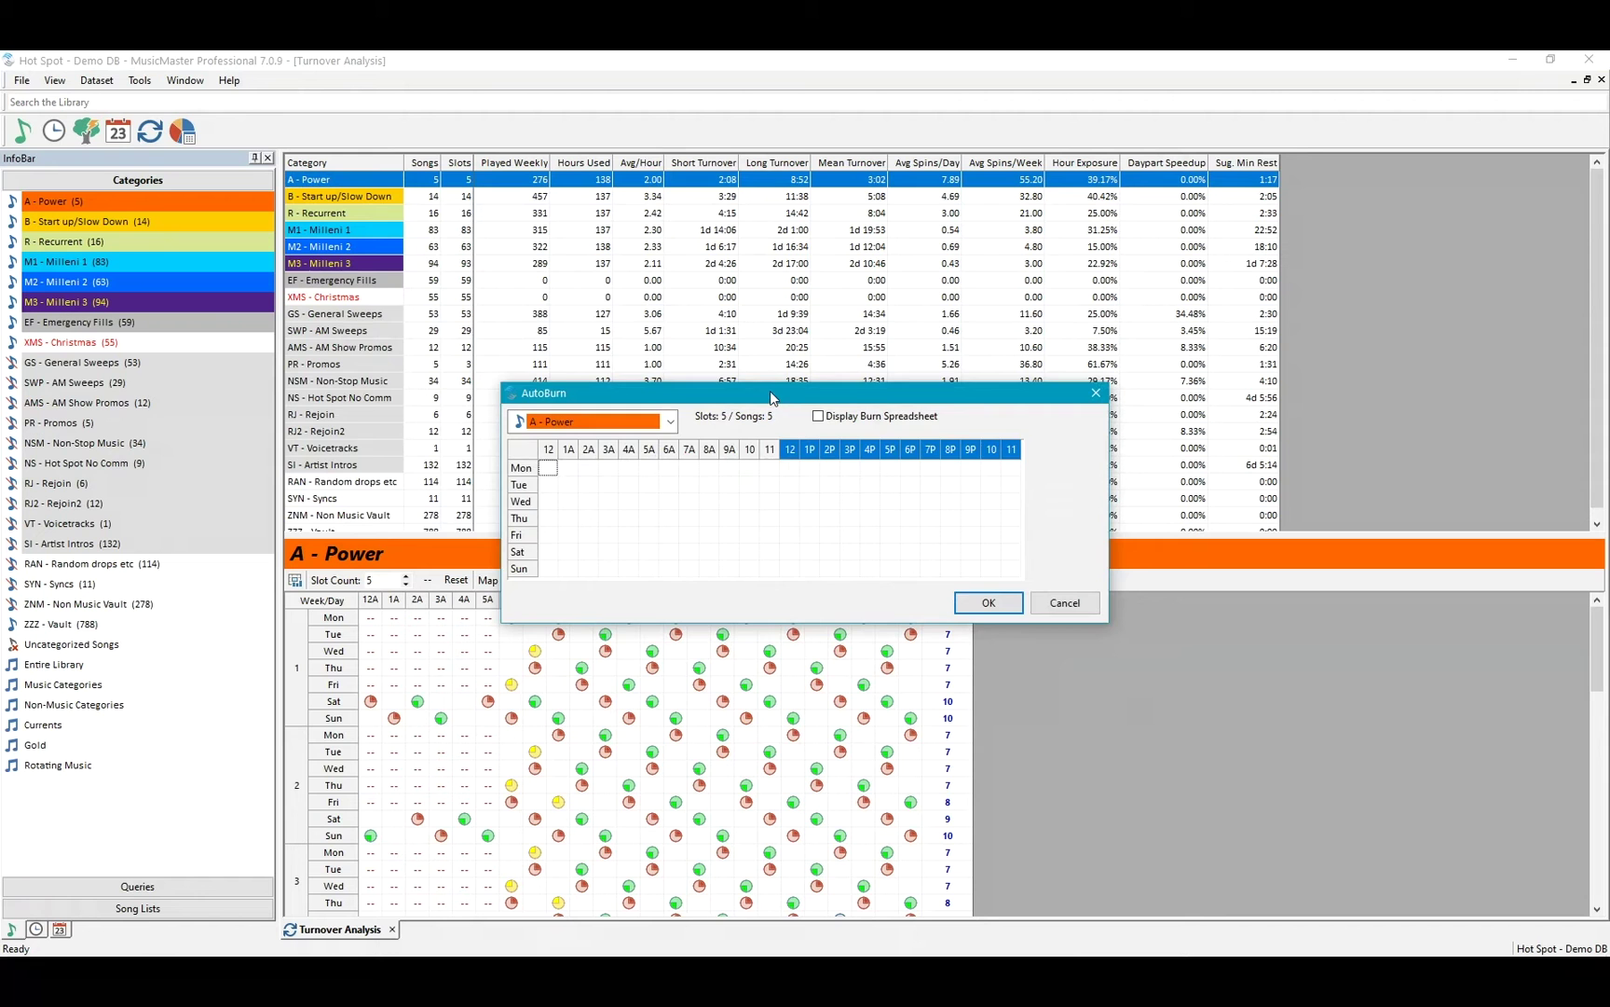
{"action": "left_click_drag", "start_coordinate": [772, 398], "coordinate": [596, 305]}
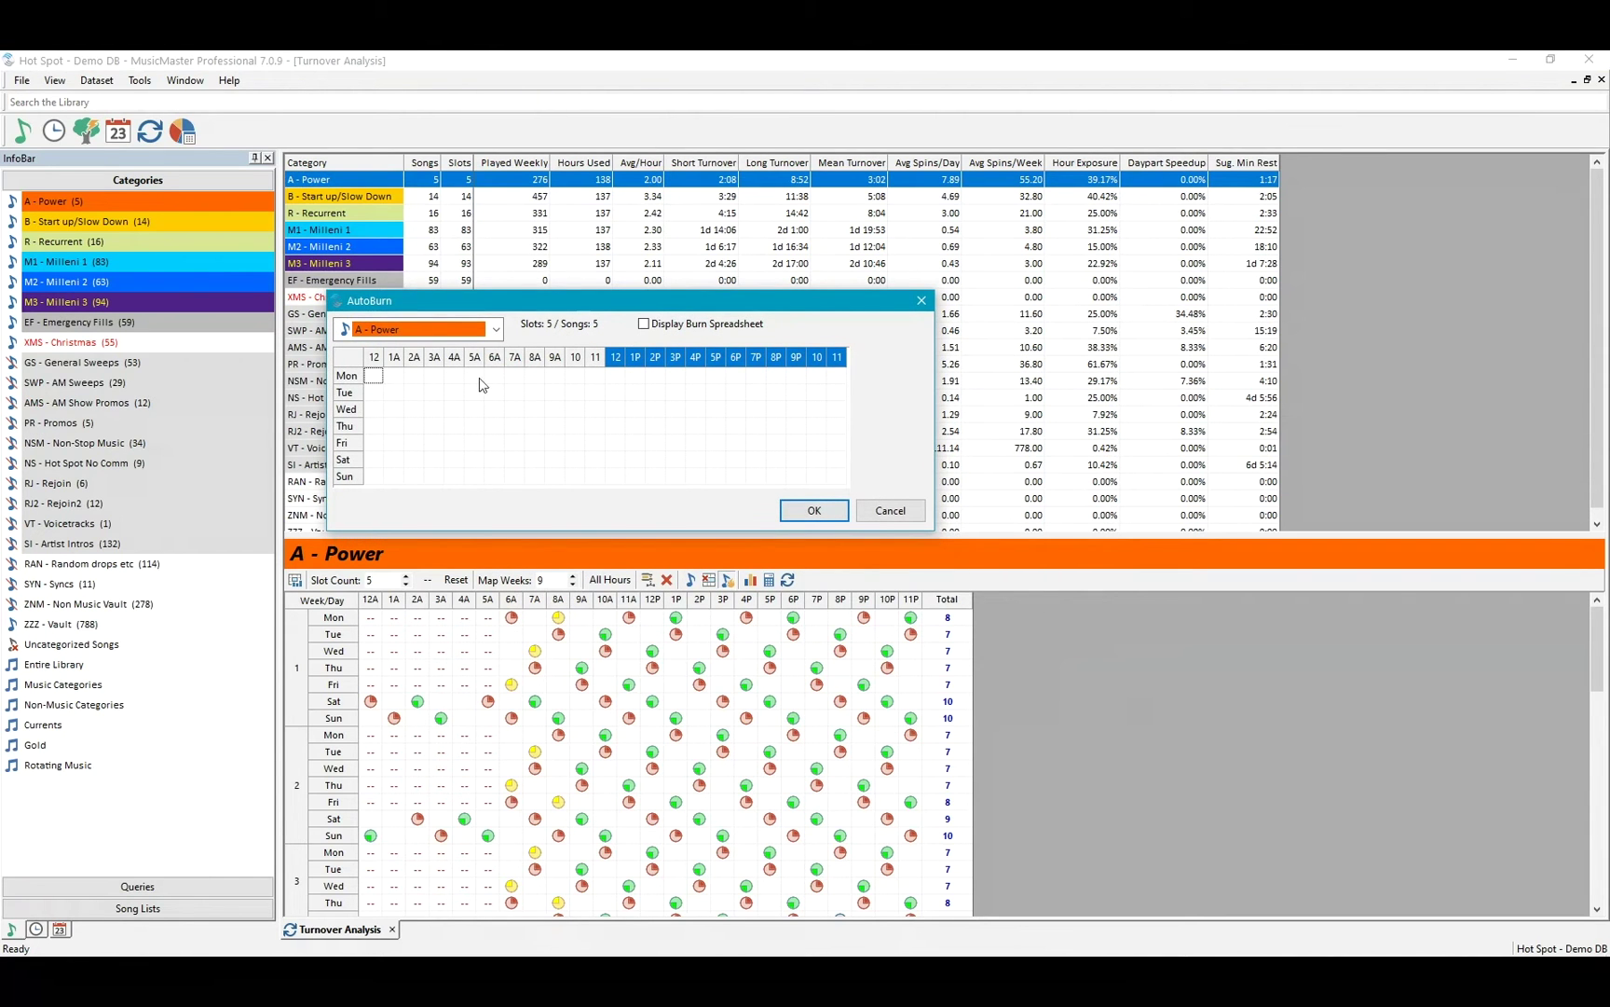
{"action": "left_click_drag", "start_coordinate": [389, 376], "coordinate": [479, 446]}
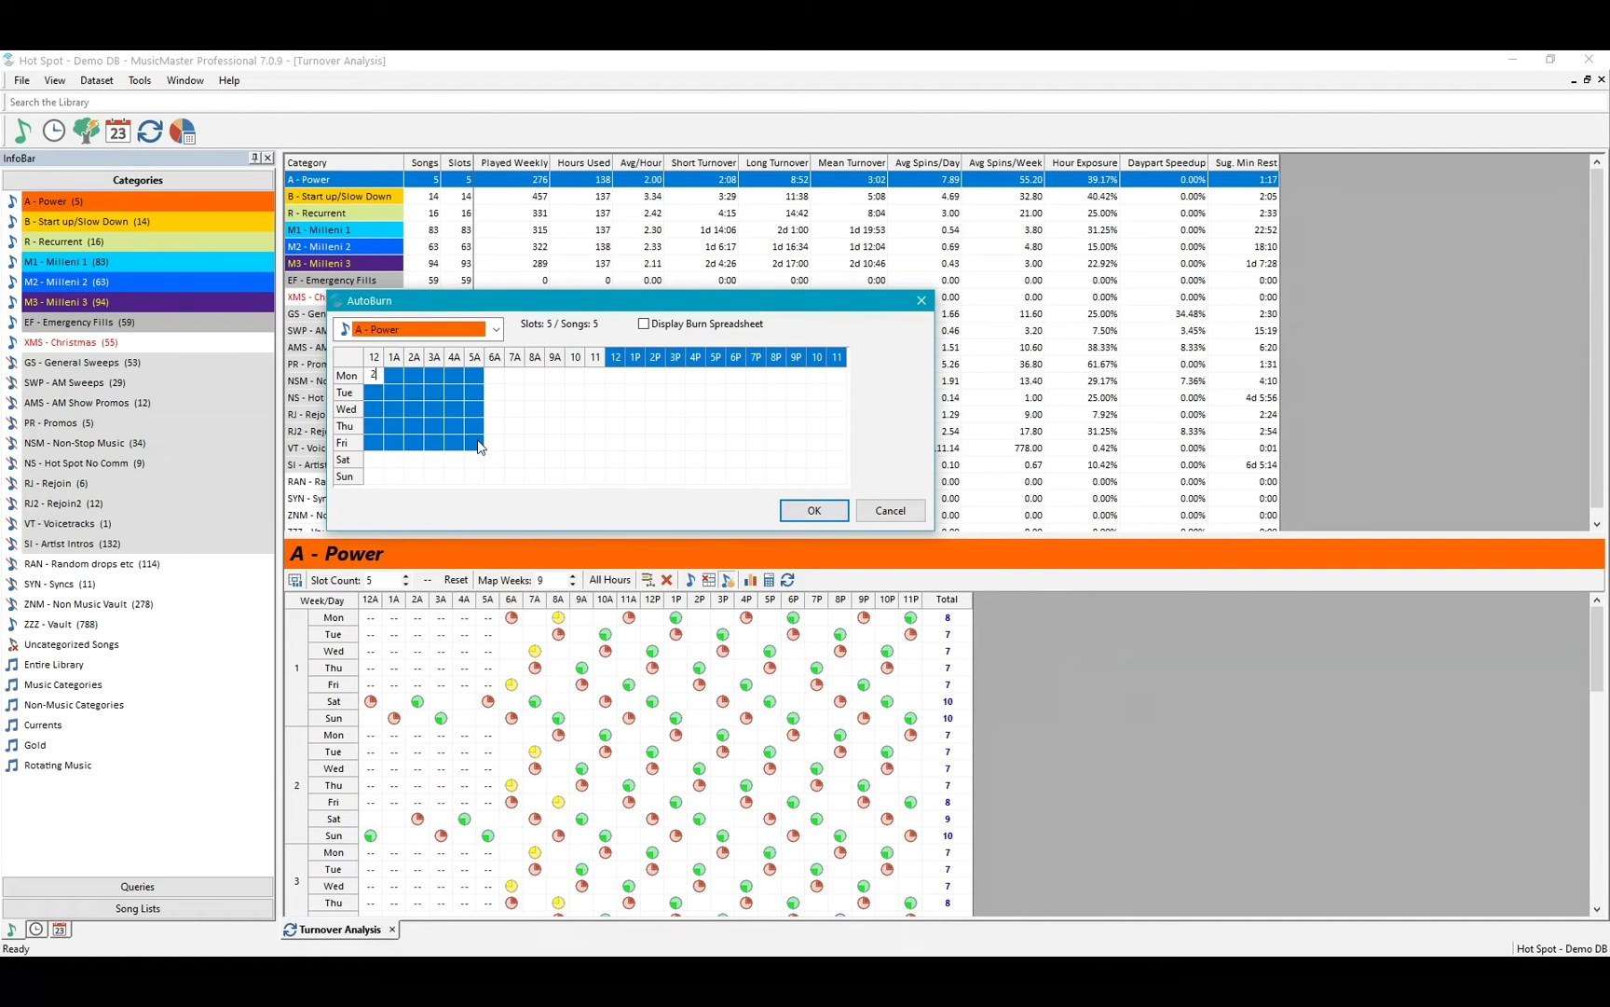
{"action": "type", "text": "2"}
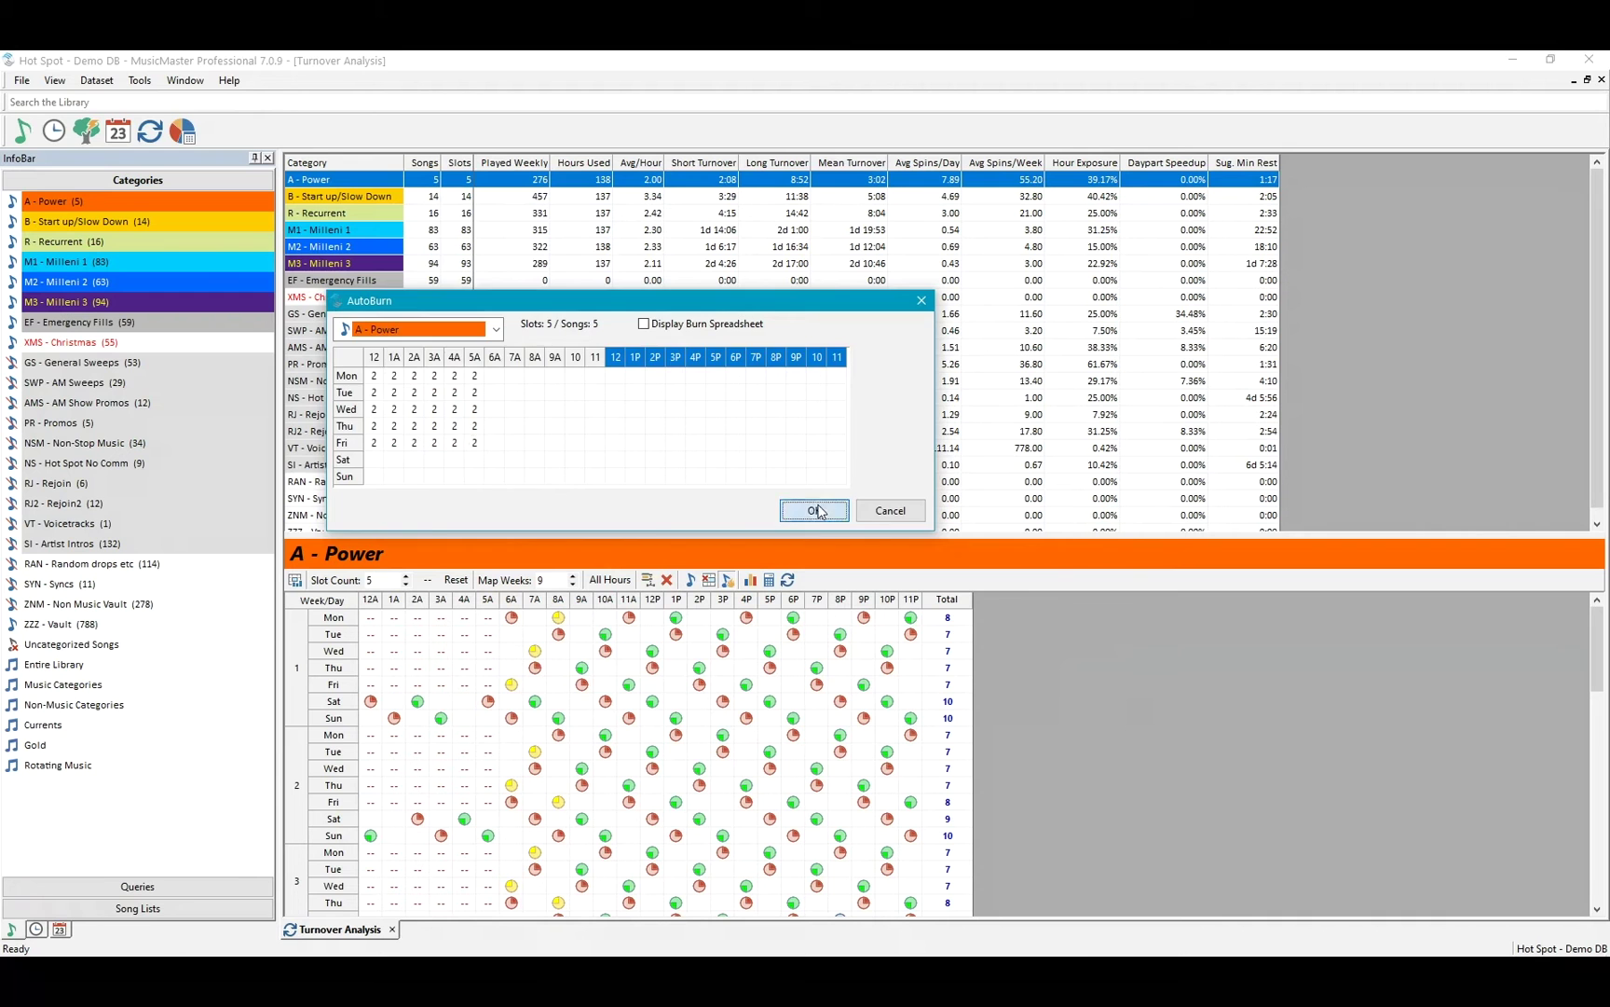
{"action": "left_click", "coordinate": [826, 509]}
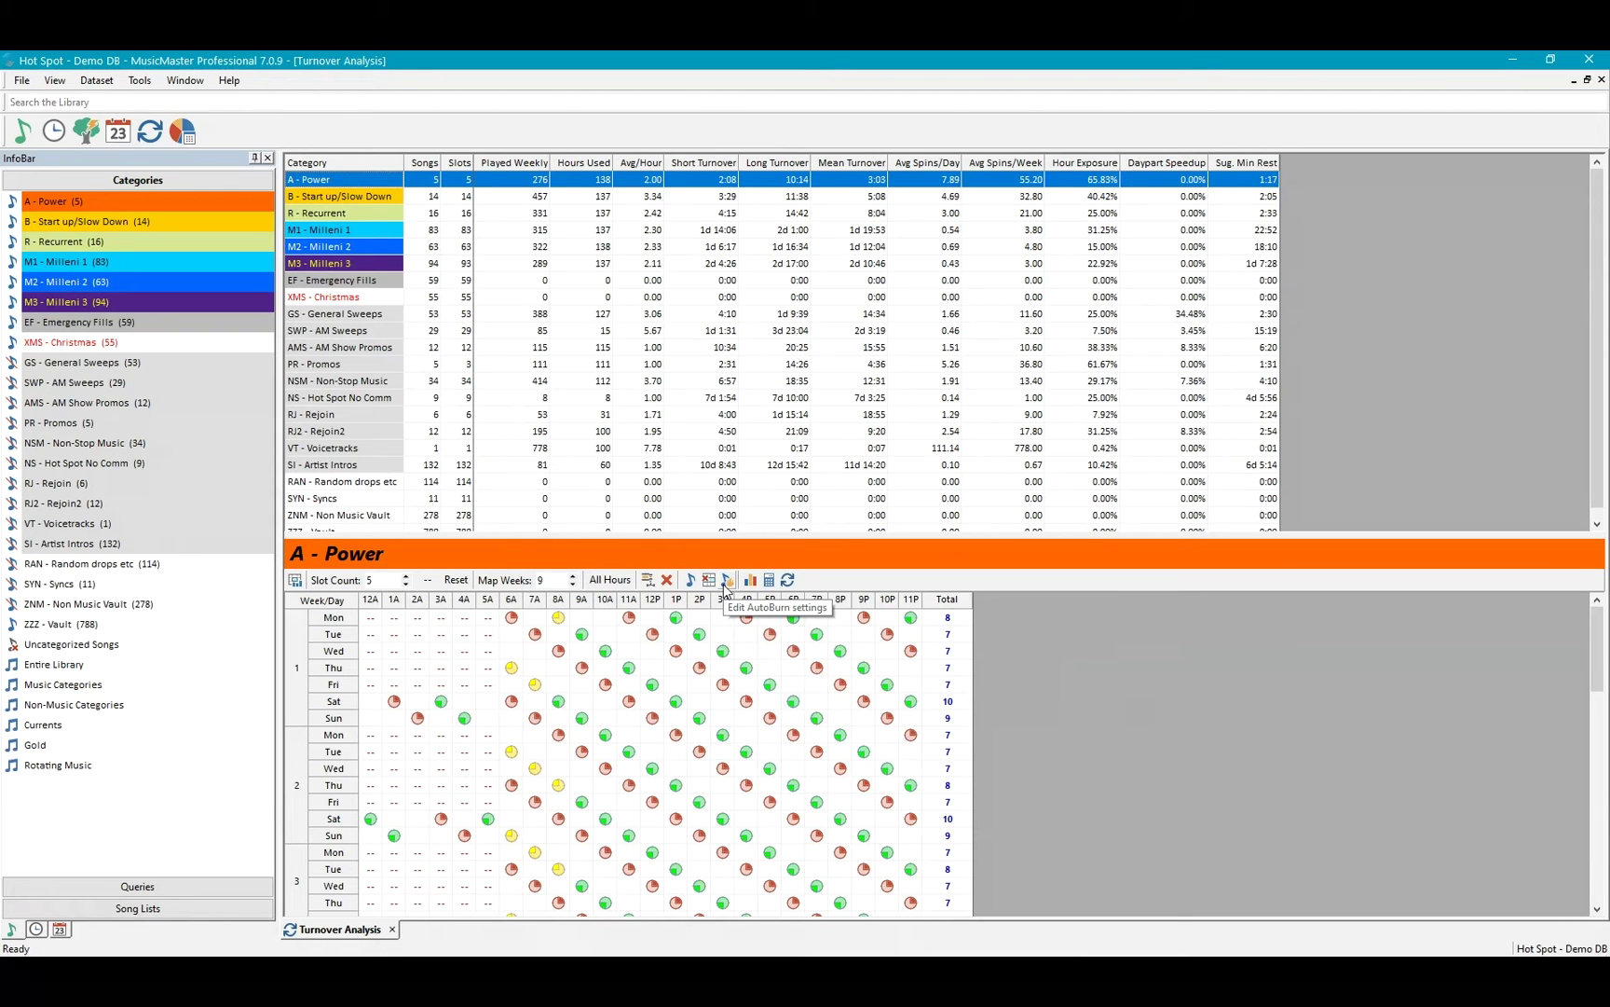
Clear the overnight AutoBurn values for A - Power and set just the 12A hour to 2, Monday through Friday.
{"action": "left_click", "coordinate": [730, 581]}
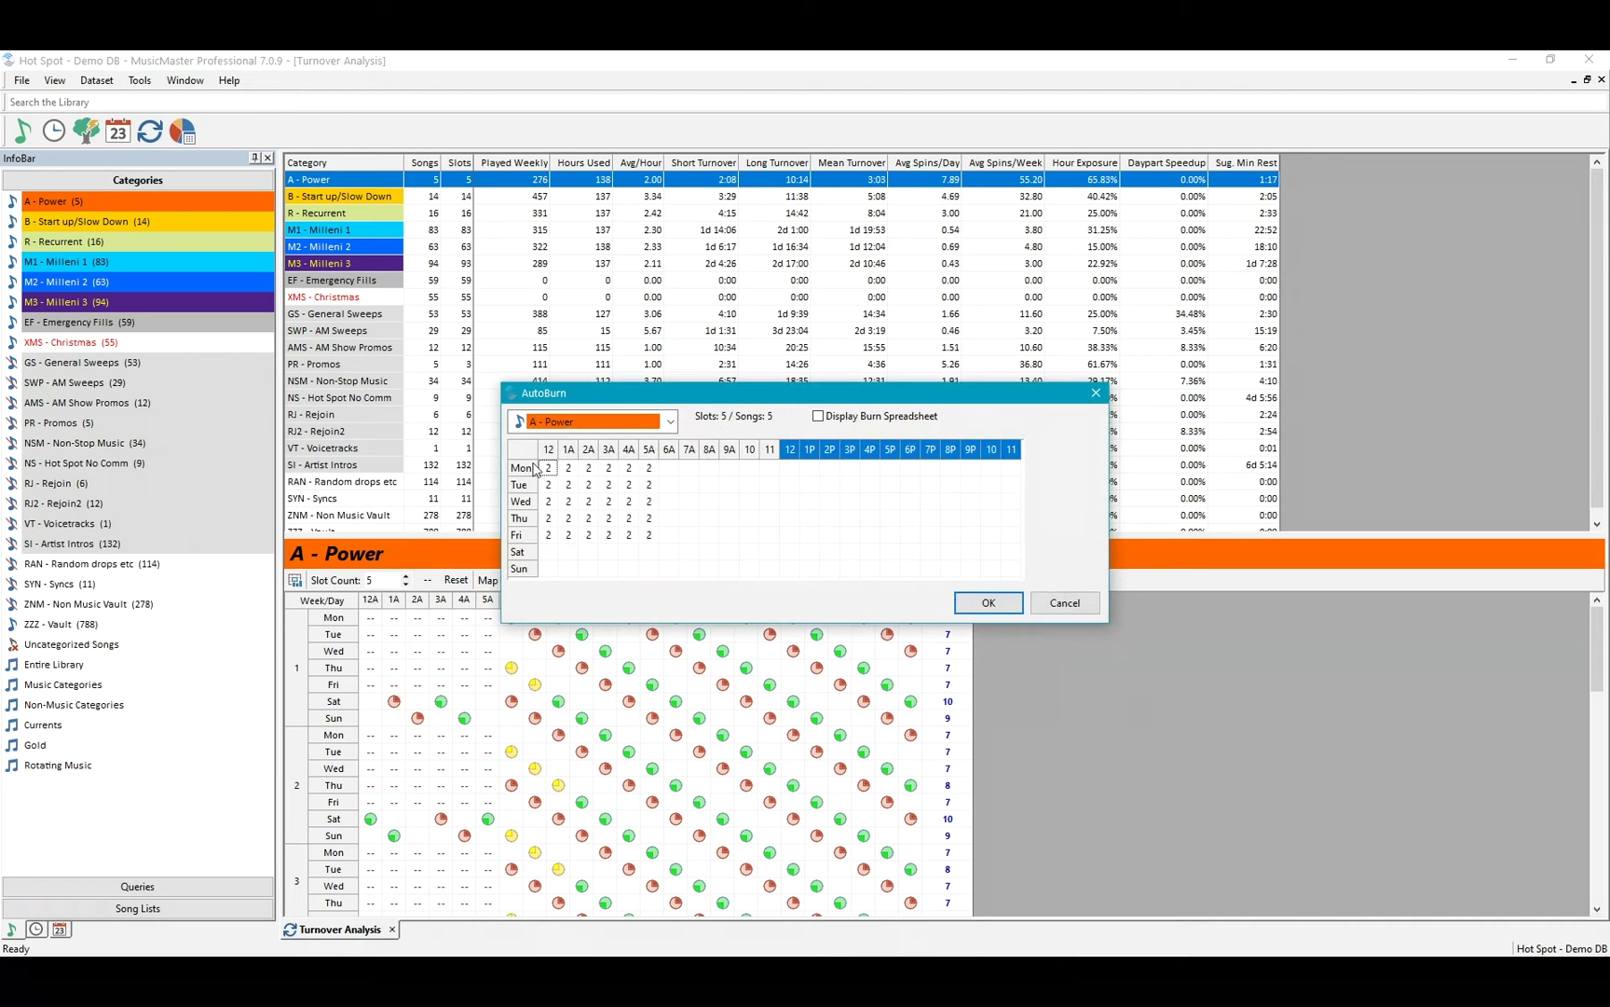
{"action": "left_click_drag", "start_coordinate": [548, 467], "coordinate": [645, 535]}
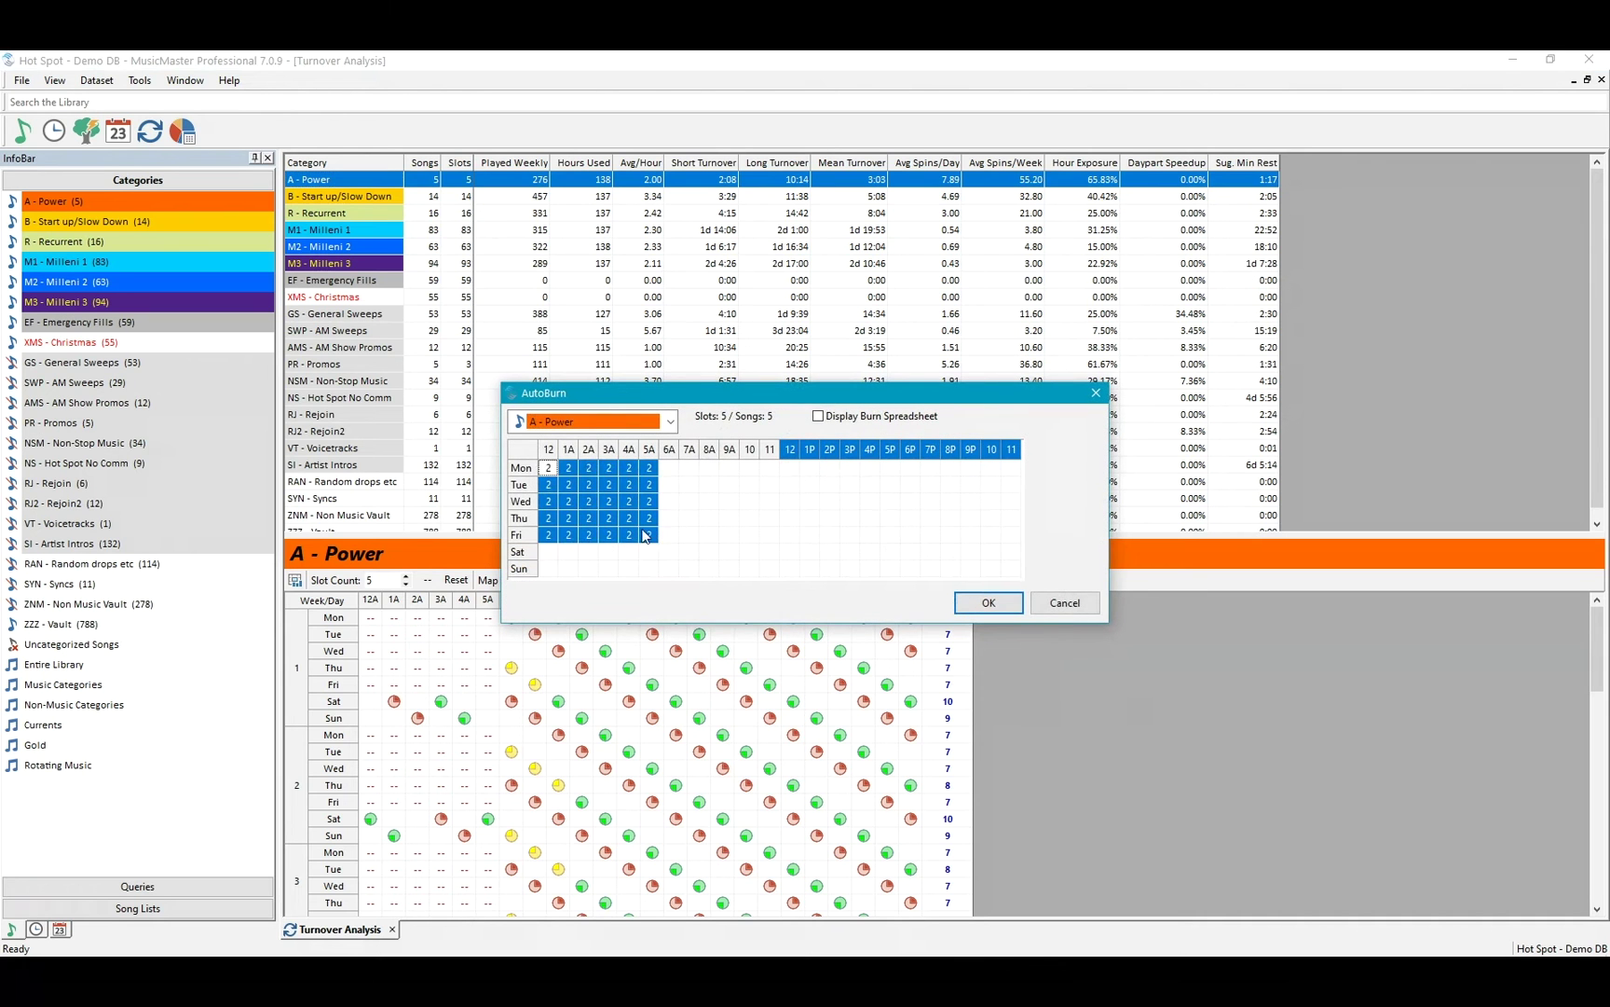
{"action": "key", "text": "Delete"}
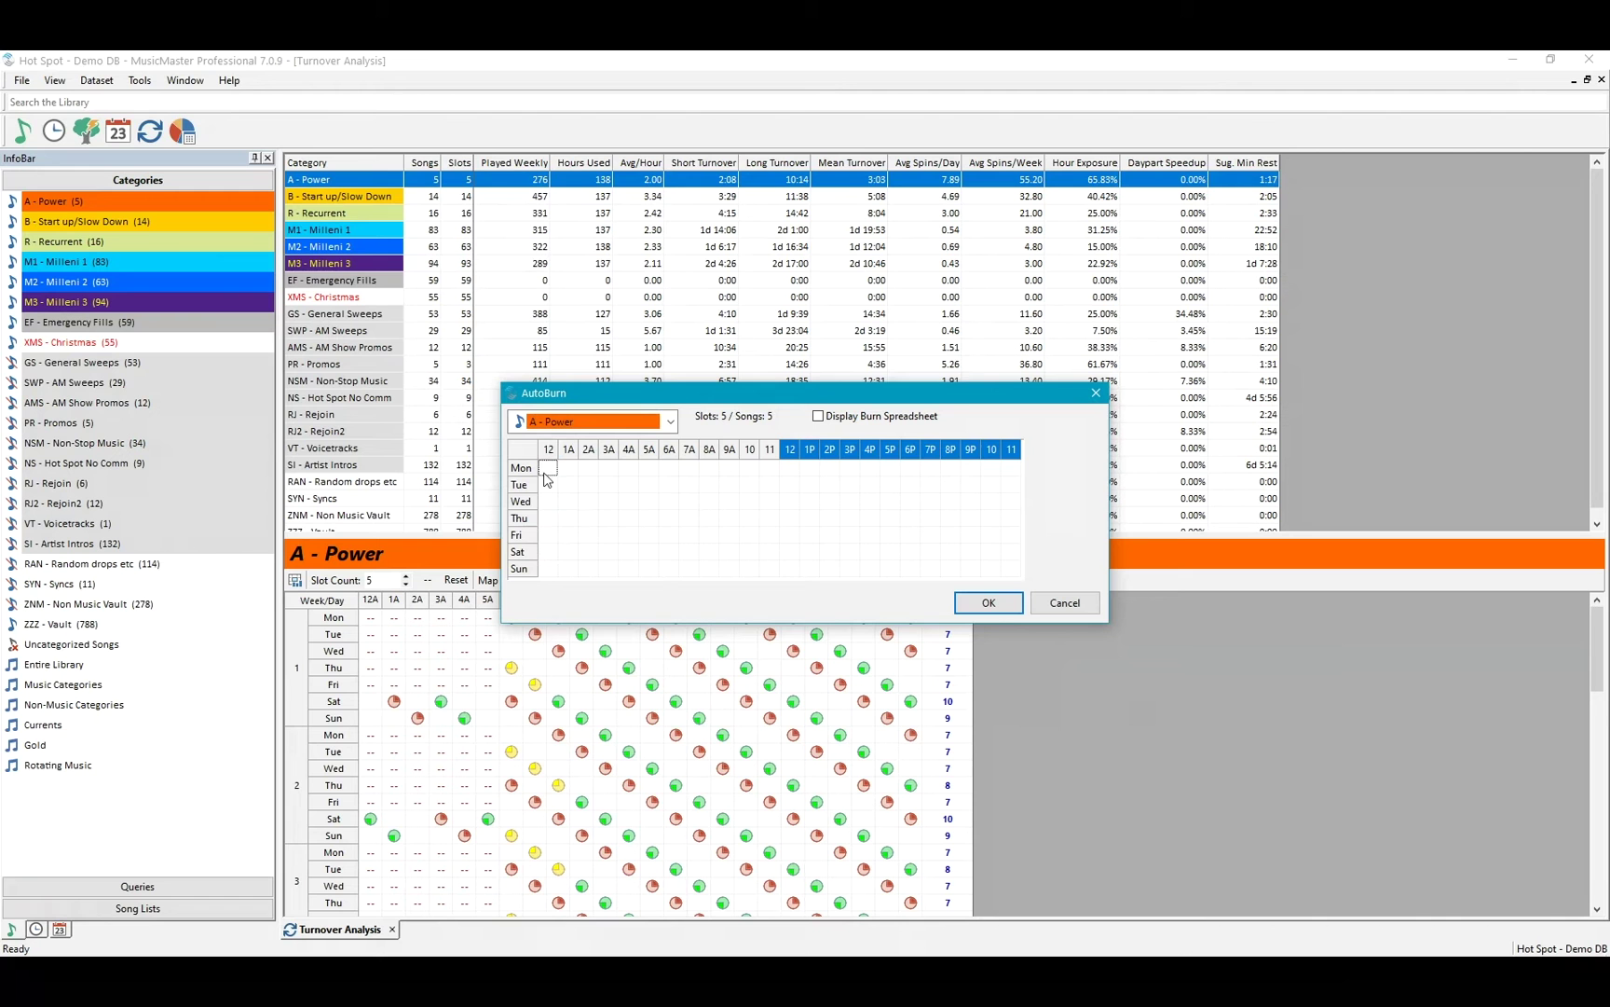
{"action": "left_click_drag", "start_coordinate": [548, 472], "coordinate": [550, 538]}
{"action": "type", "text": "2"}
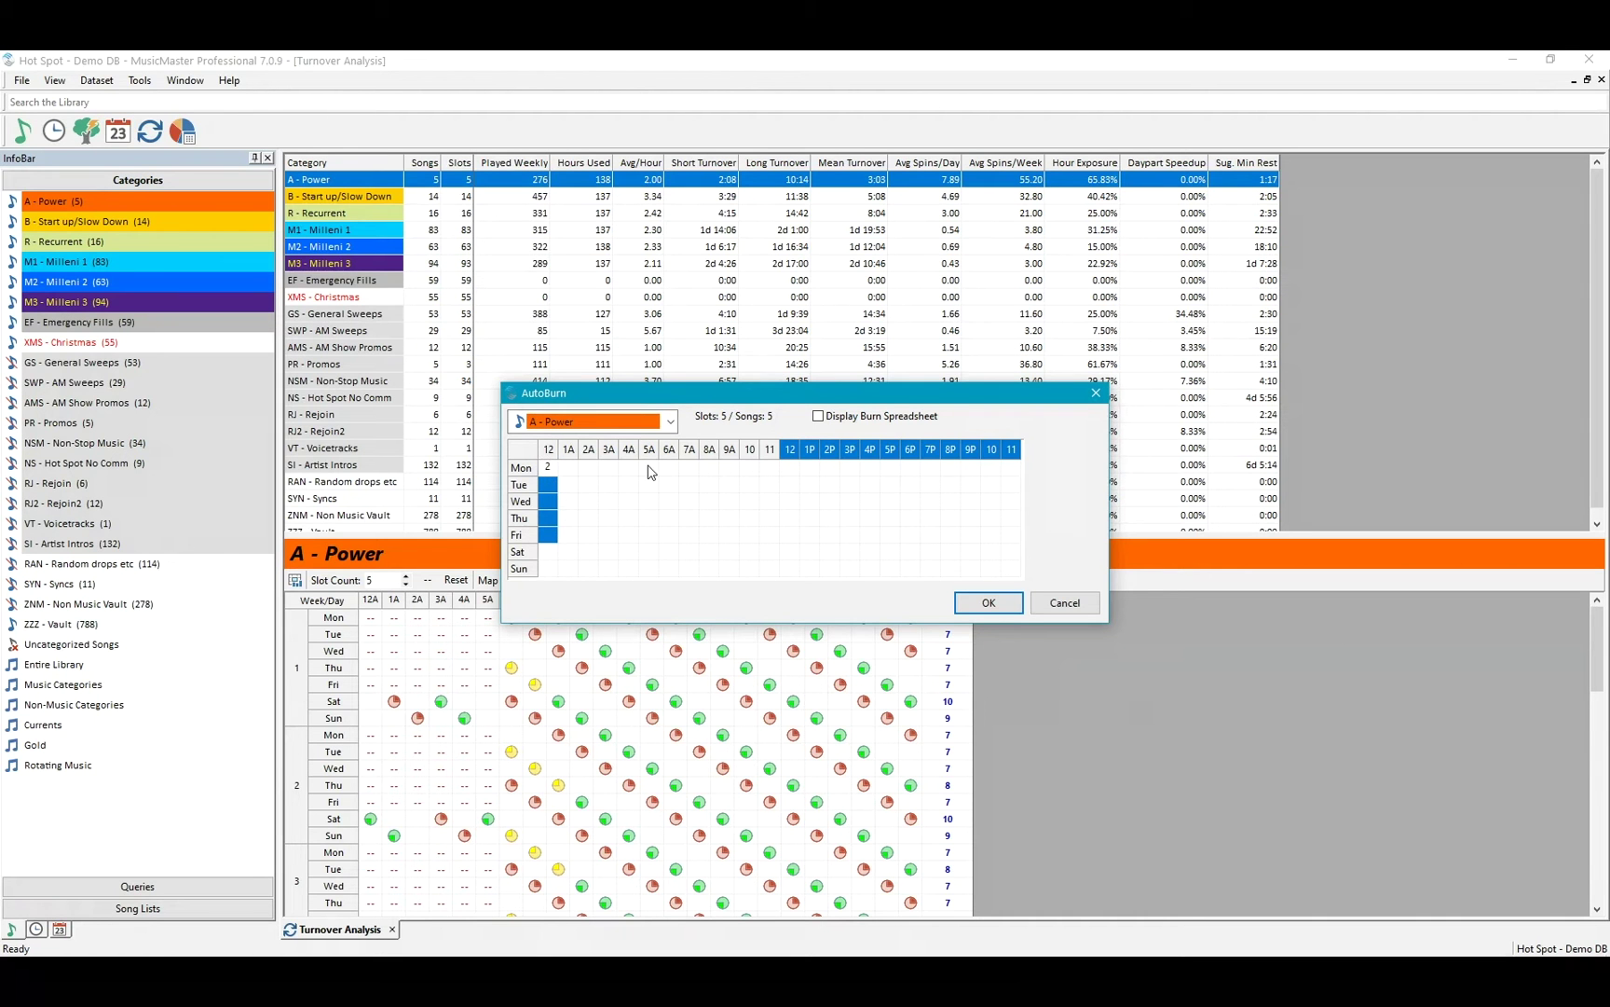
{"action": "left_click", "coordinate": [977, 601]}
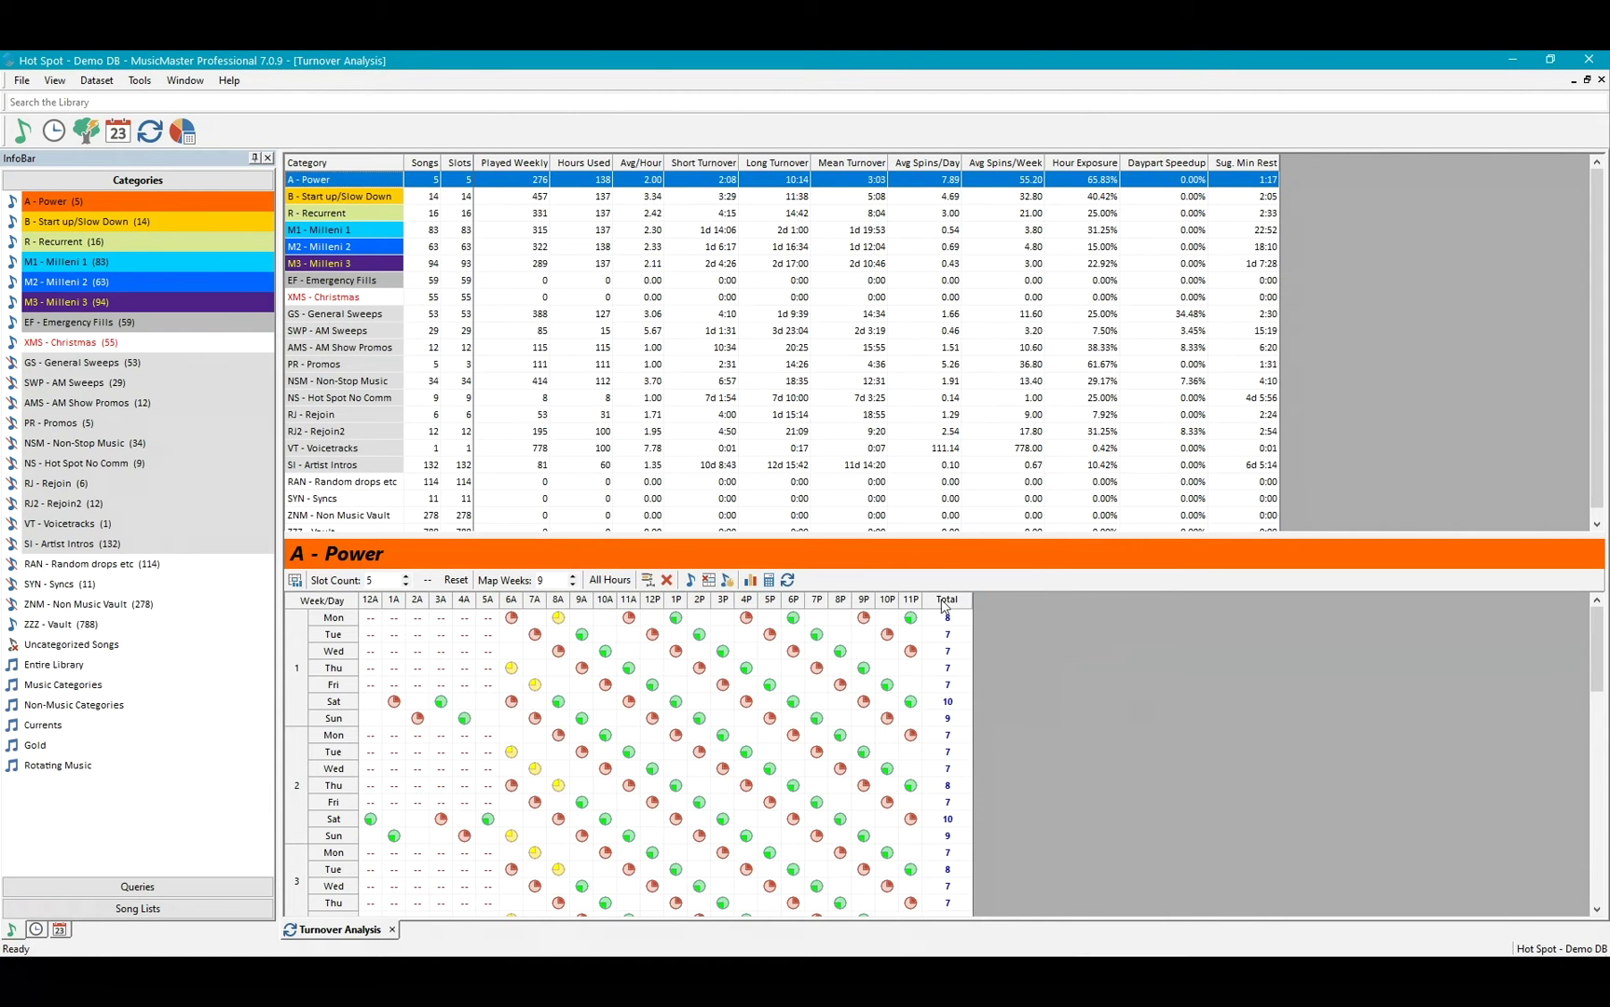
Compare the hourly Category Usage grids of A - Power and B - Start up/Slow Down, closing without changes.
{"action": "left_click", "coordinate": [728, 580]}
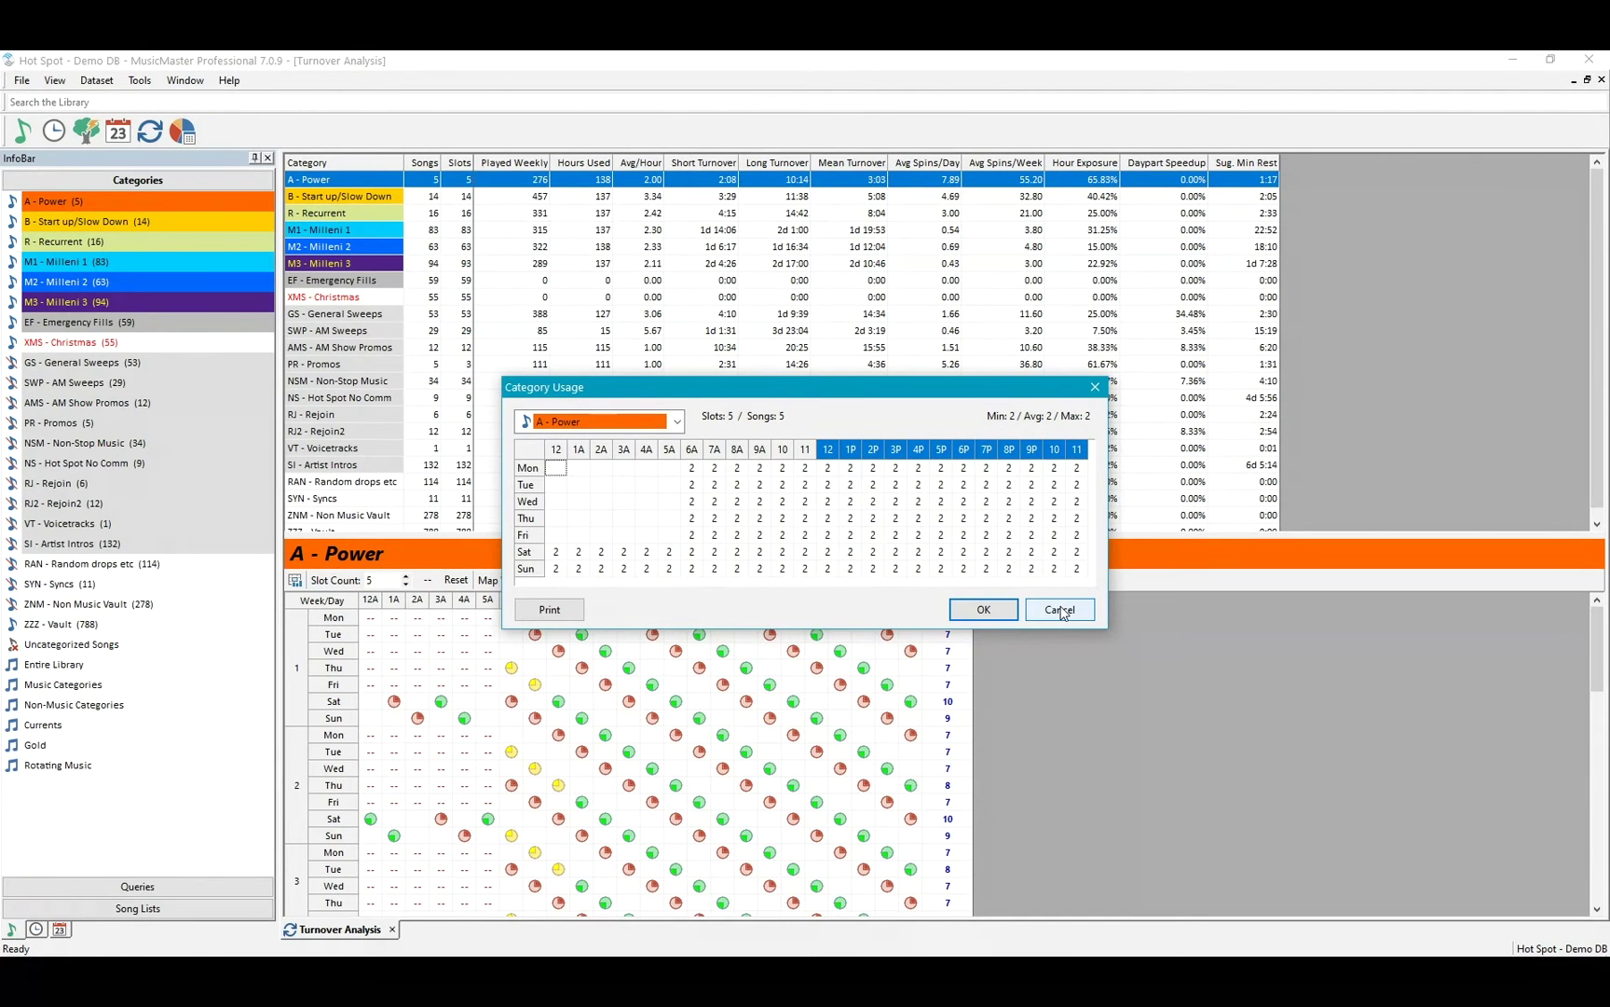
{"action": "left_click", "coordinate": [601, 421]}
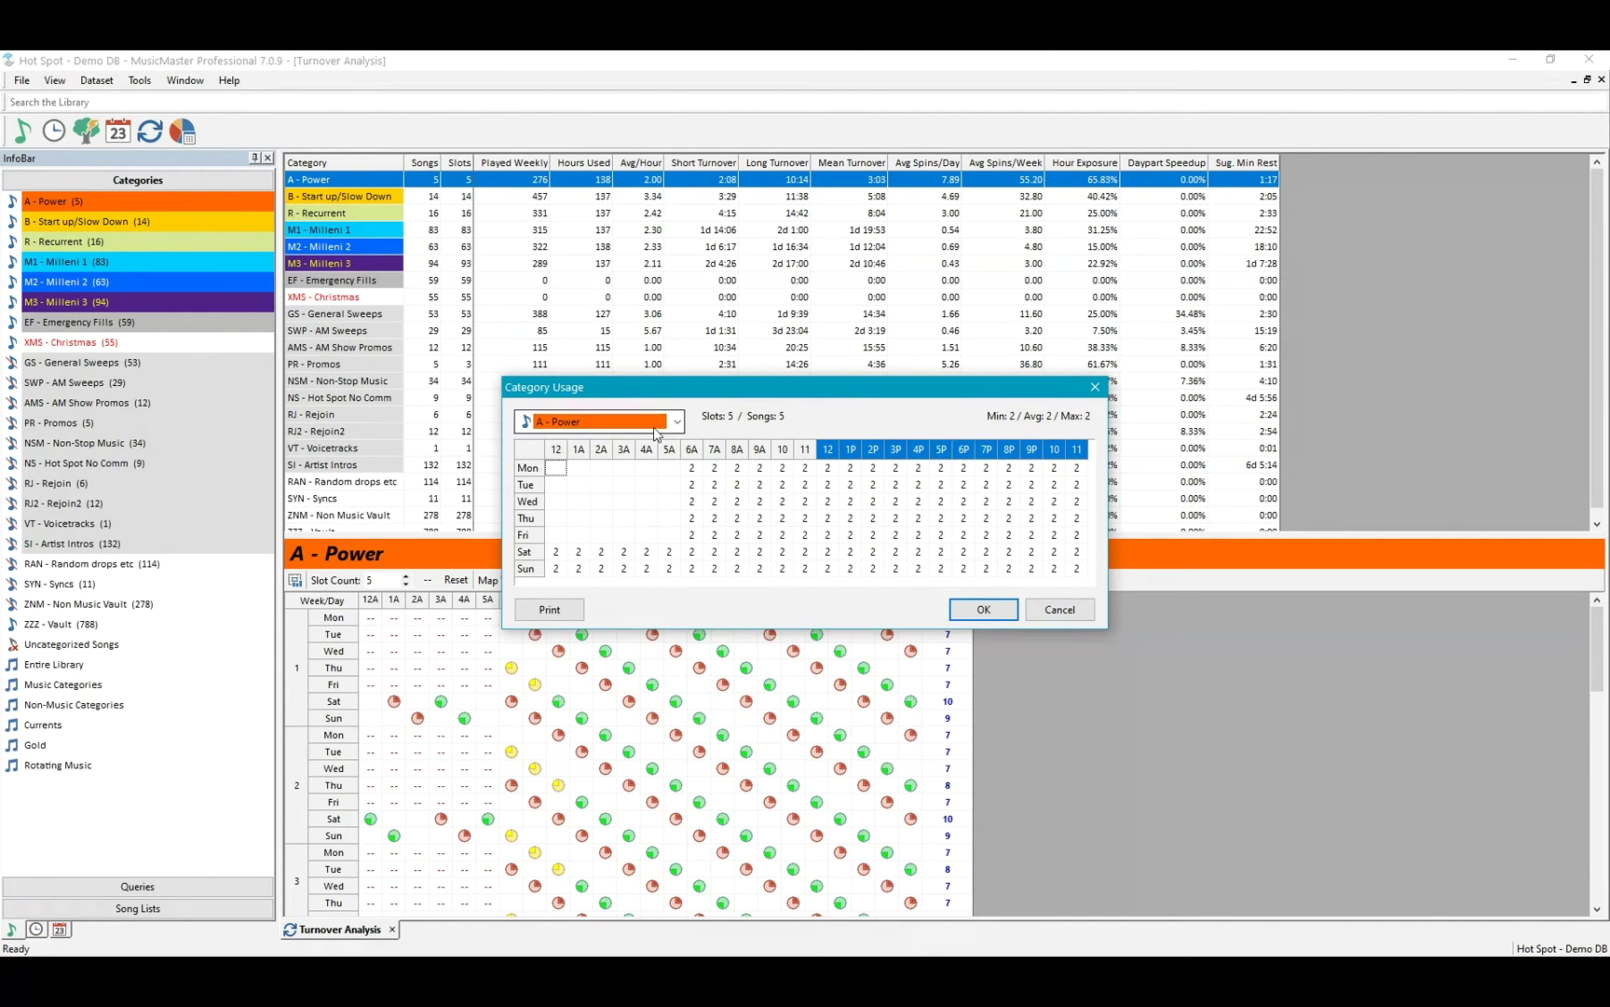
{"action": "left_click", "coordinate": [604, 462]}
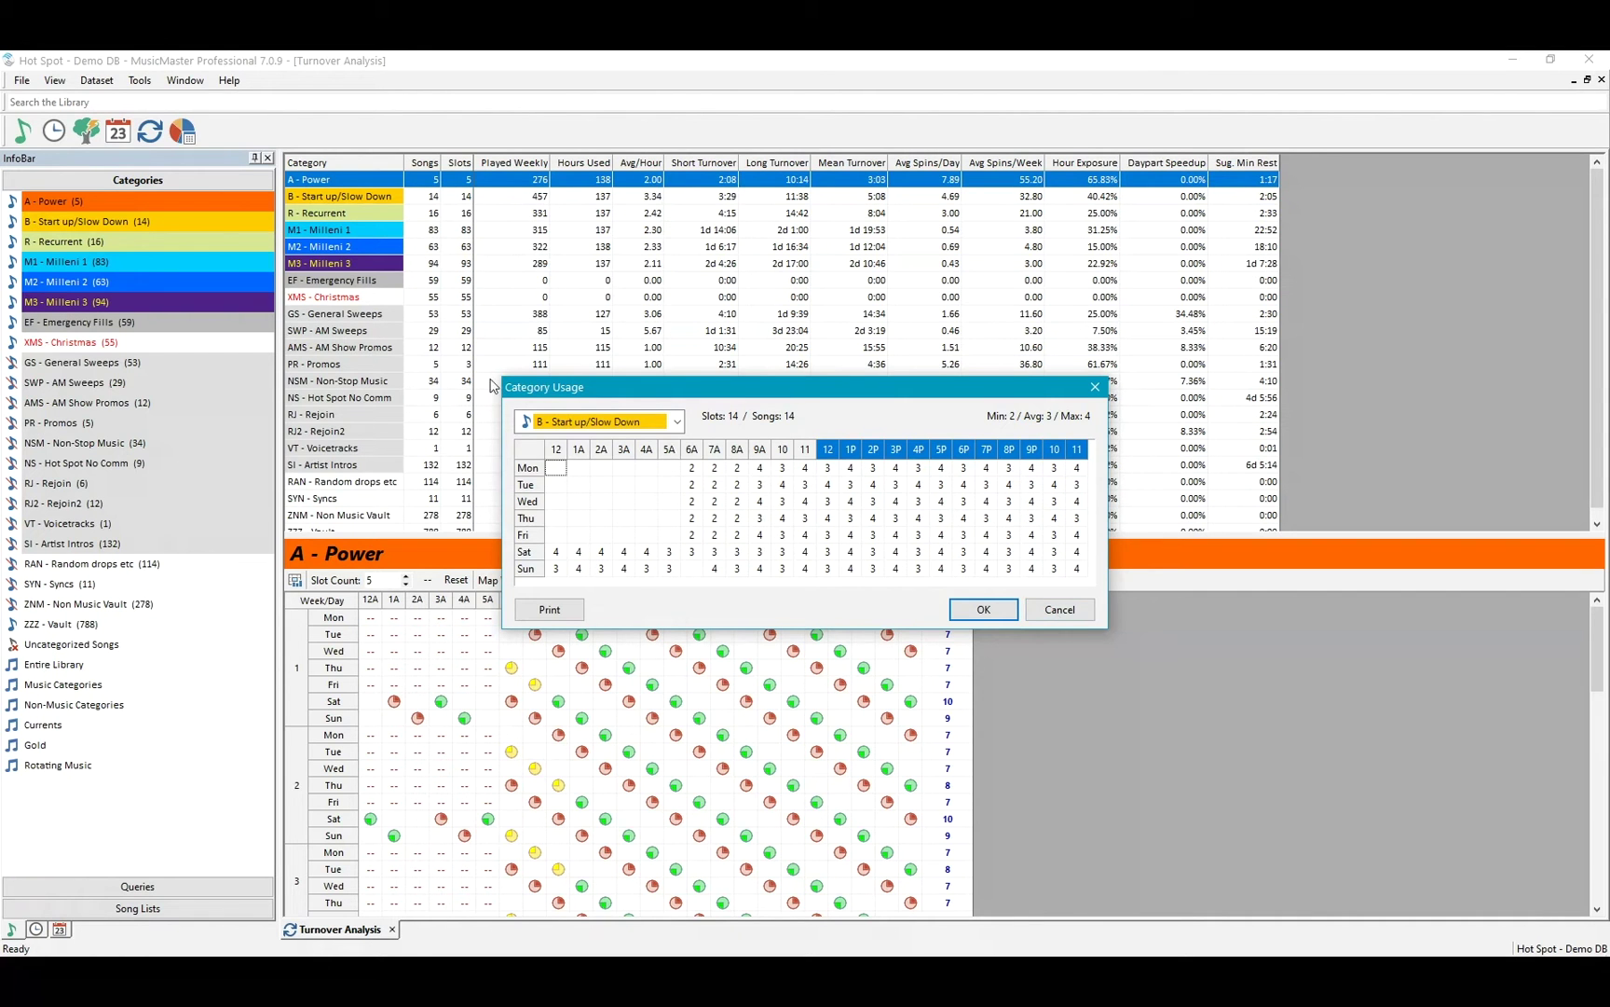
{"action": "left_click", "coordinate": [678, 426]}
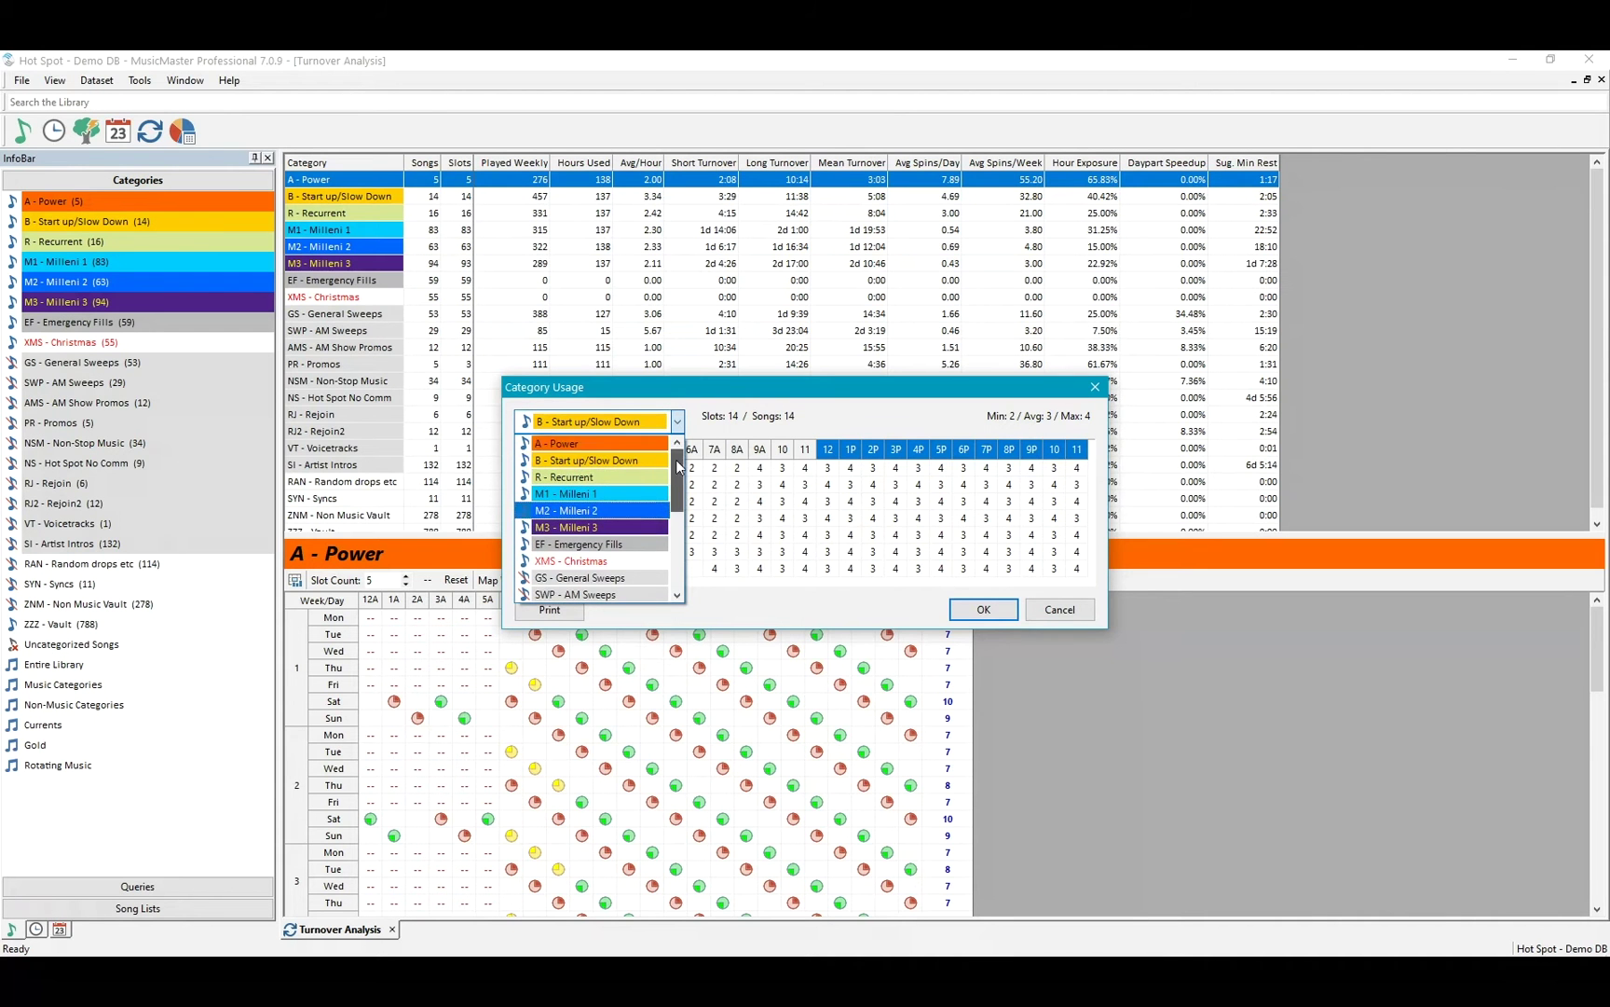
{"action": "left_click", "coordinate": [606, 442]}
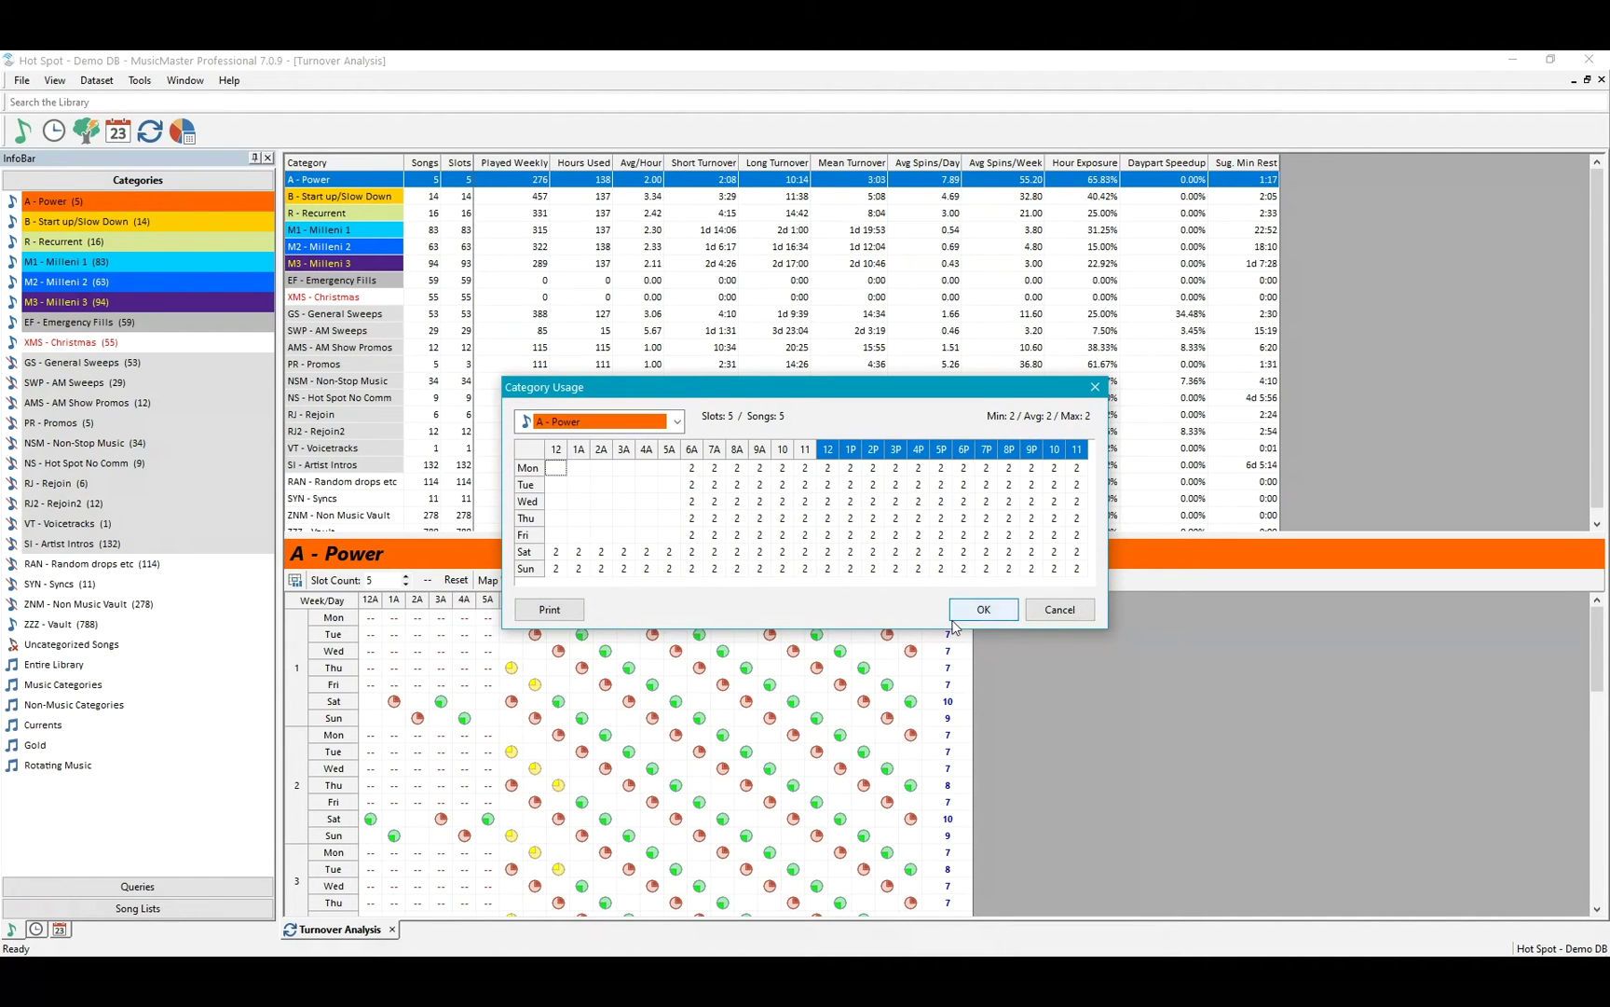
{"action": "left_click", "coordinate": [1059, 608]}
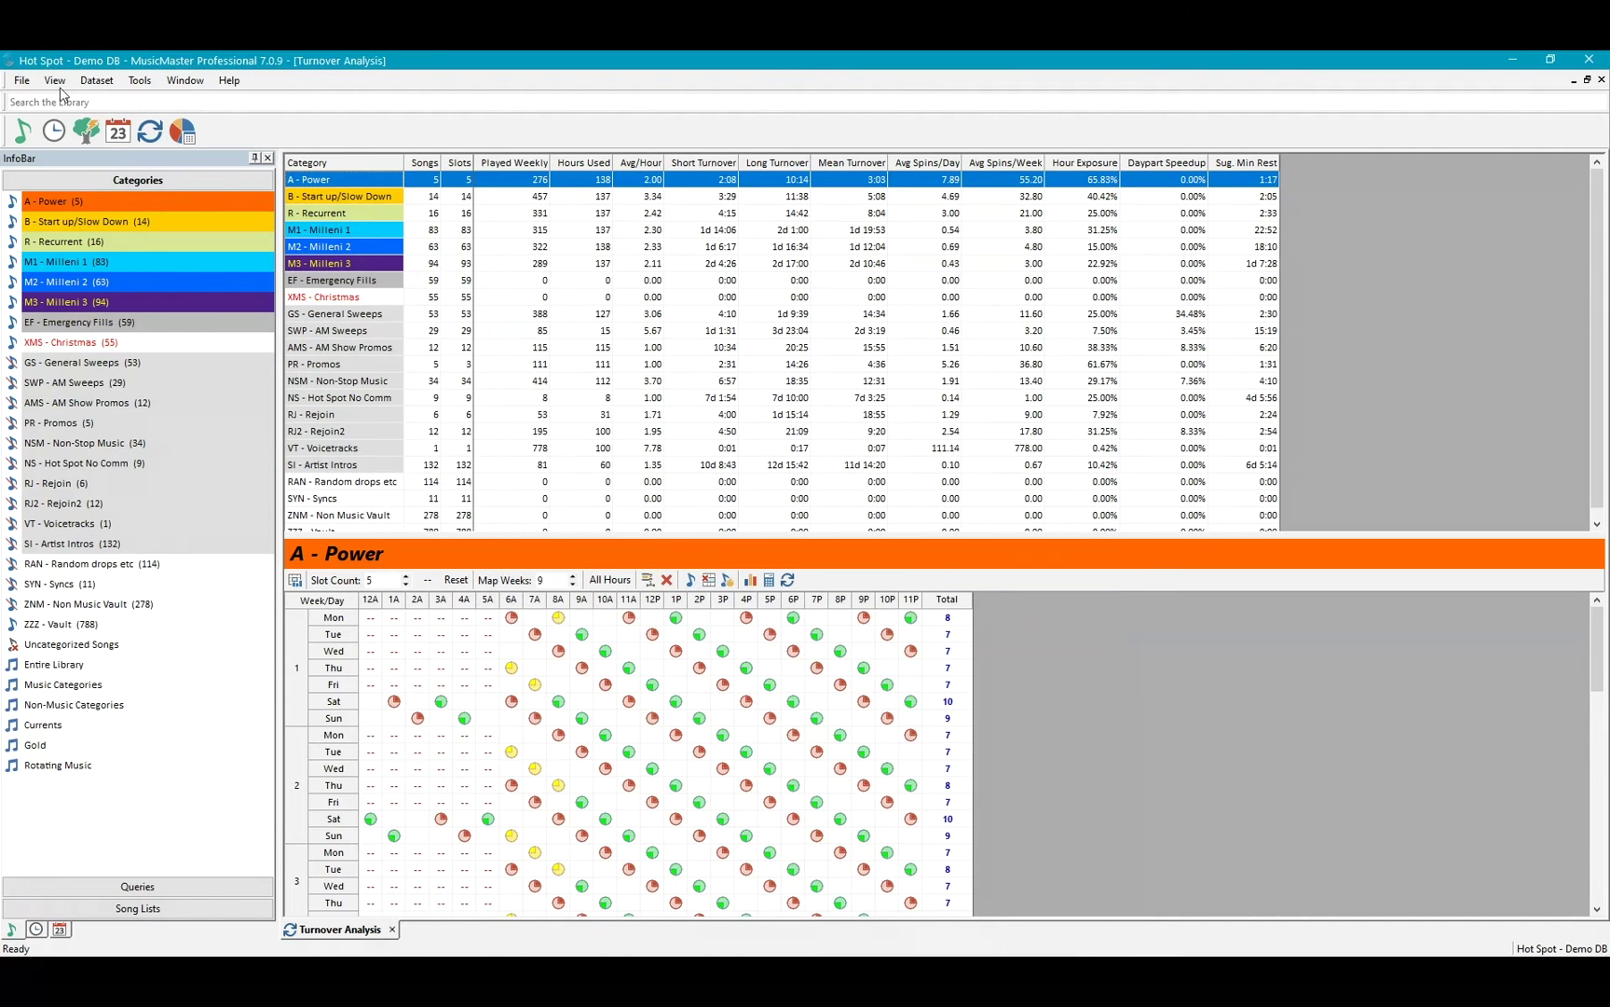
Activate the assignment grid "New Main Wonky" and recalculate the turnover analysis with it.
{"action": "left_click", "coordinate": [83, 135]}
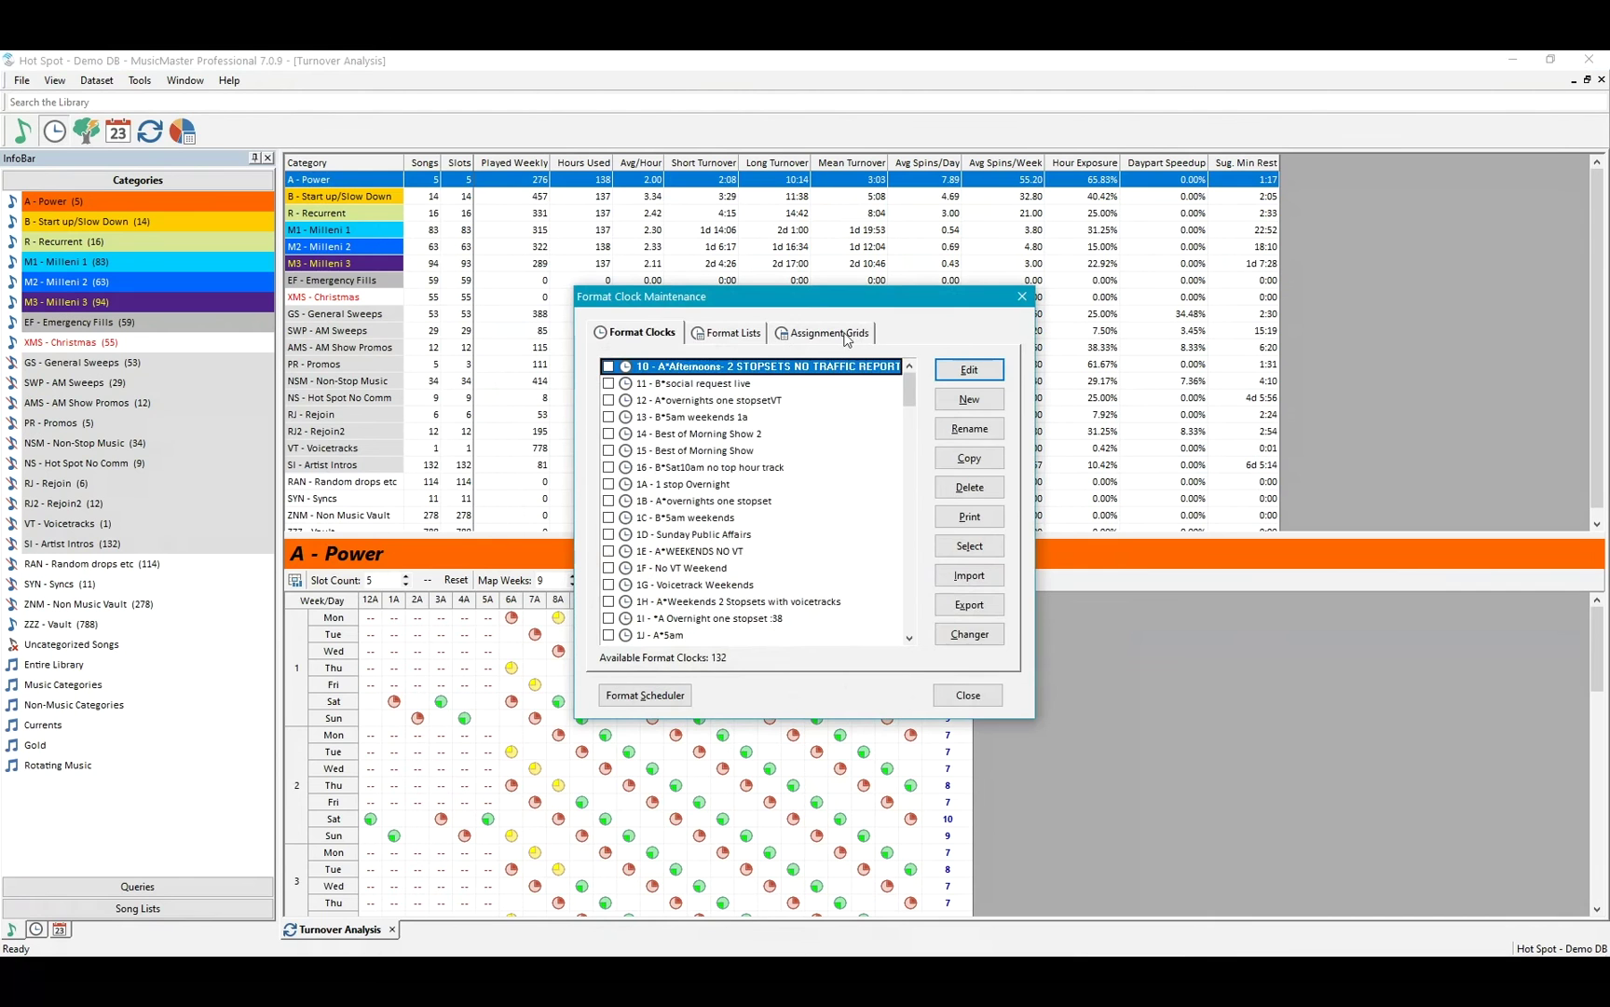
{"action": "left_click", "coordinate": [830, 332]}
{"action": "left_click", "coordinate": [679, 401]}
{"action": "left_click", "coordinate": [608, 401]}
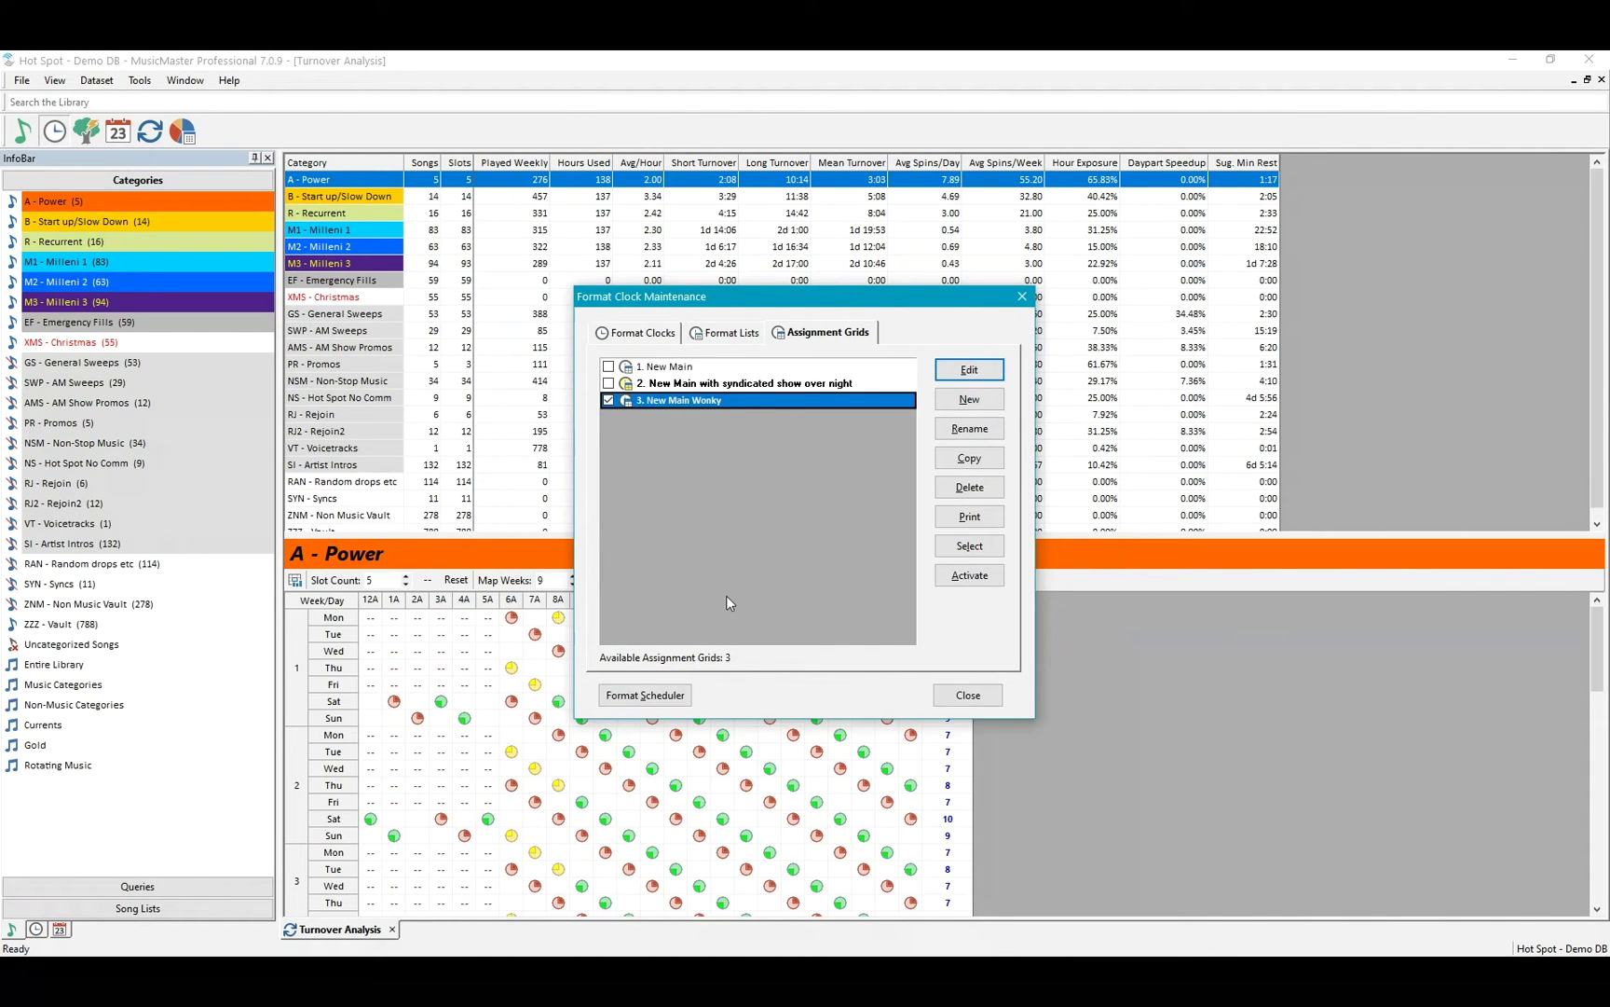
{"action": "left_click", "coordinate": [992, 584]}
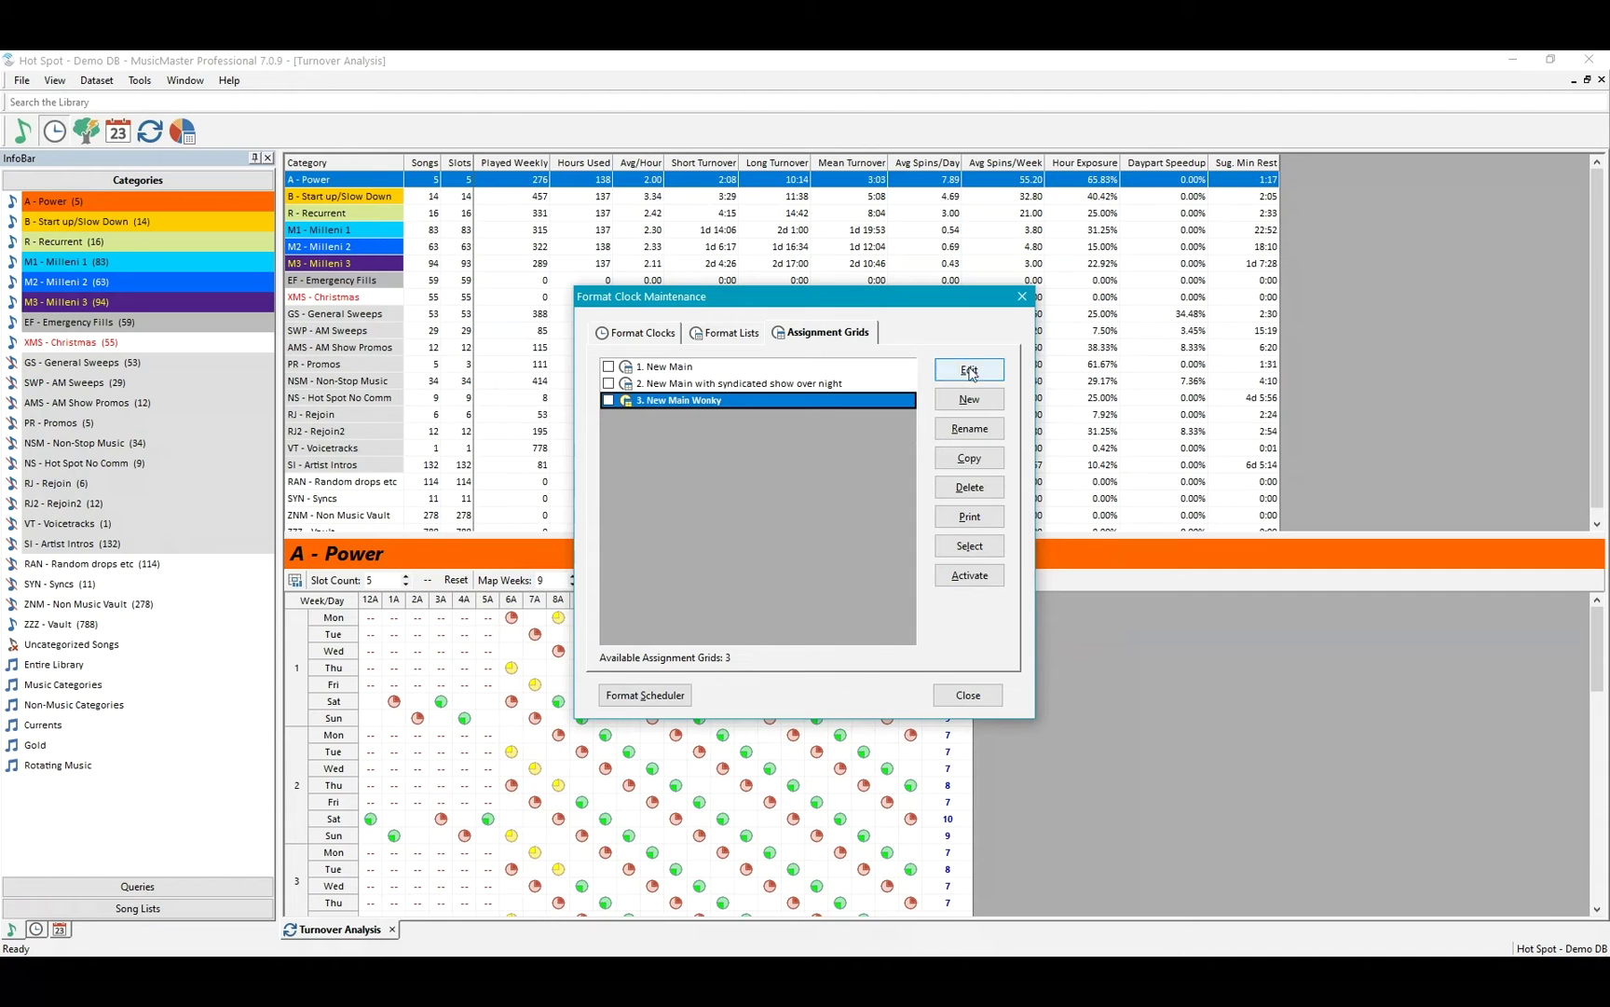
{"action": "left_click", "coordinate": [967, 694]}
{"action": "left_click", "coordinate": [789, 579]}
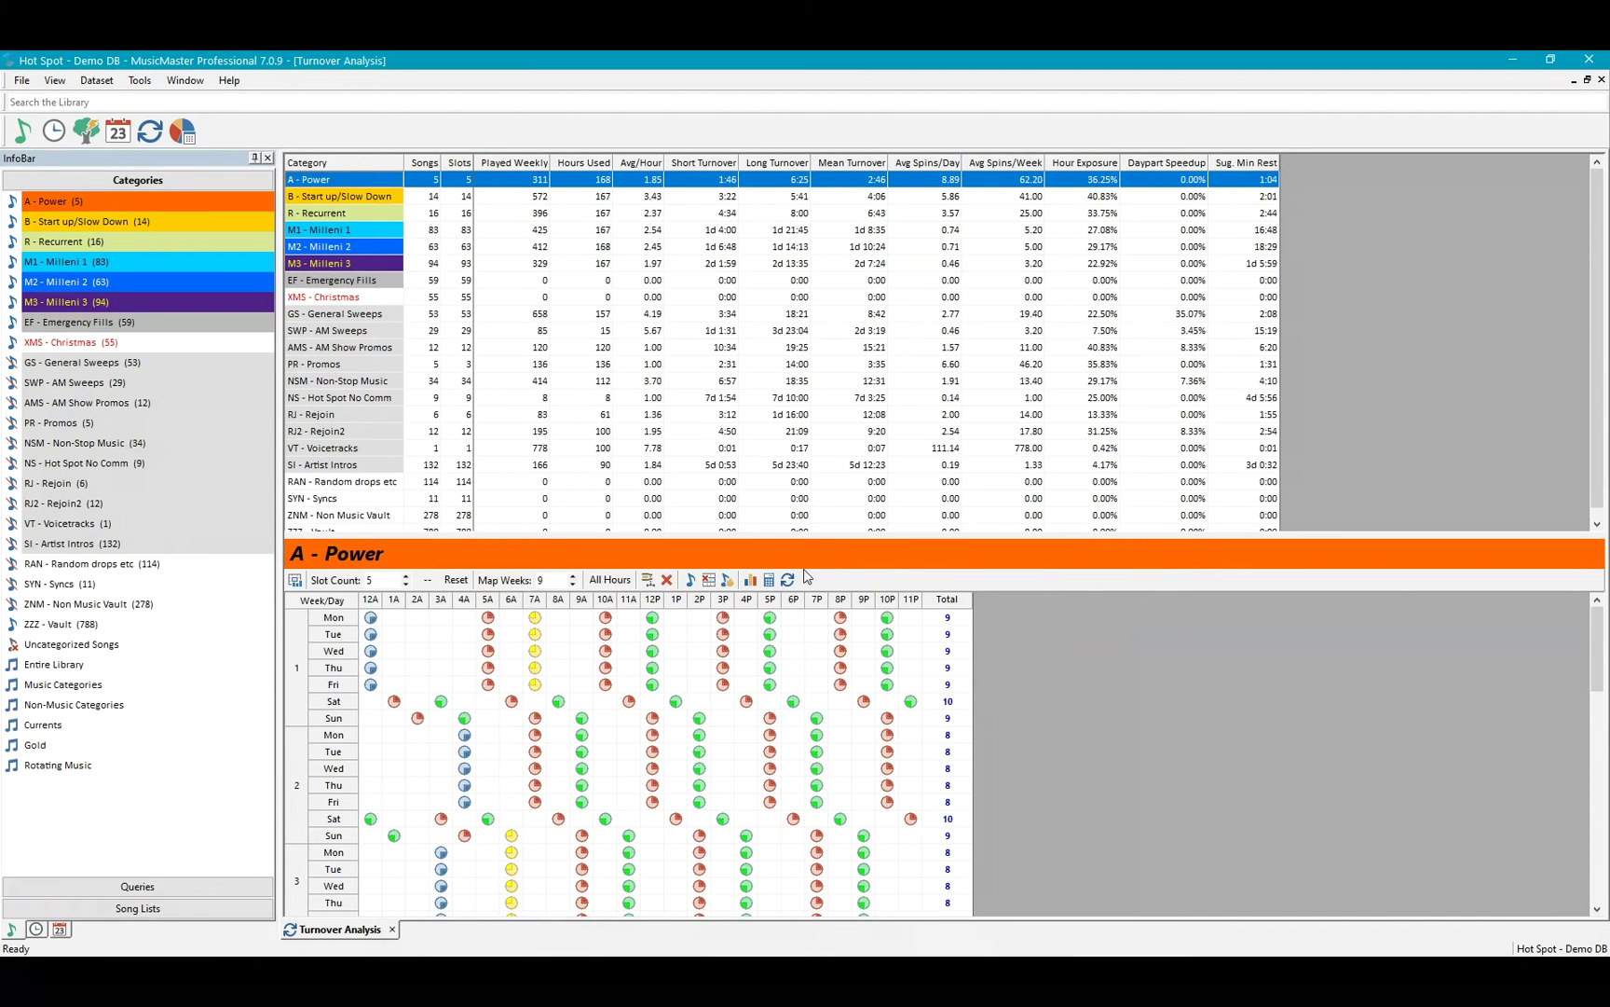
Clear the Monday to Friday 12A AutoBurn values for A - Power and apply the empty grid.
{"action": "left_click", "coordinate": [728, 579]}
{"action": "left_click_drag", "start_coordinate": [548, 467], "coordinate": [555, 556]}
{"action": "key", "text": "Delete"}
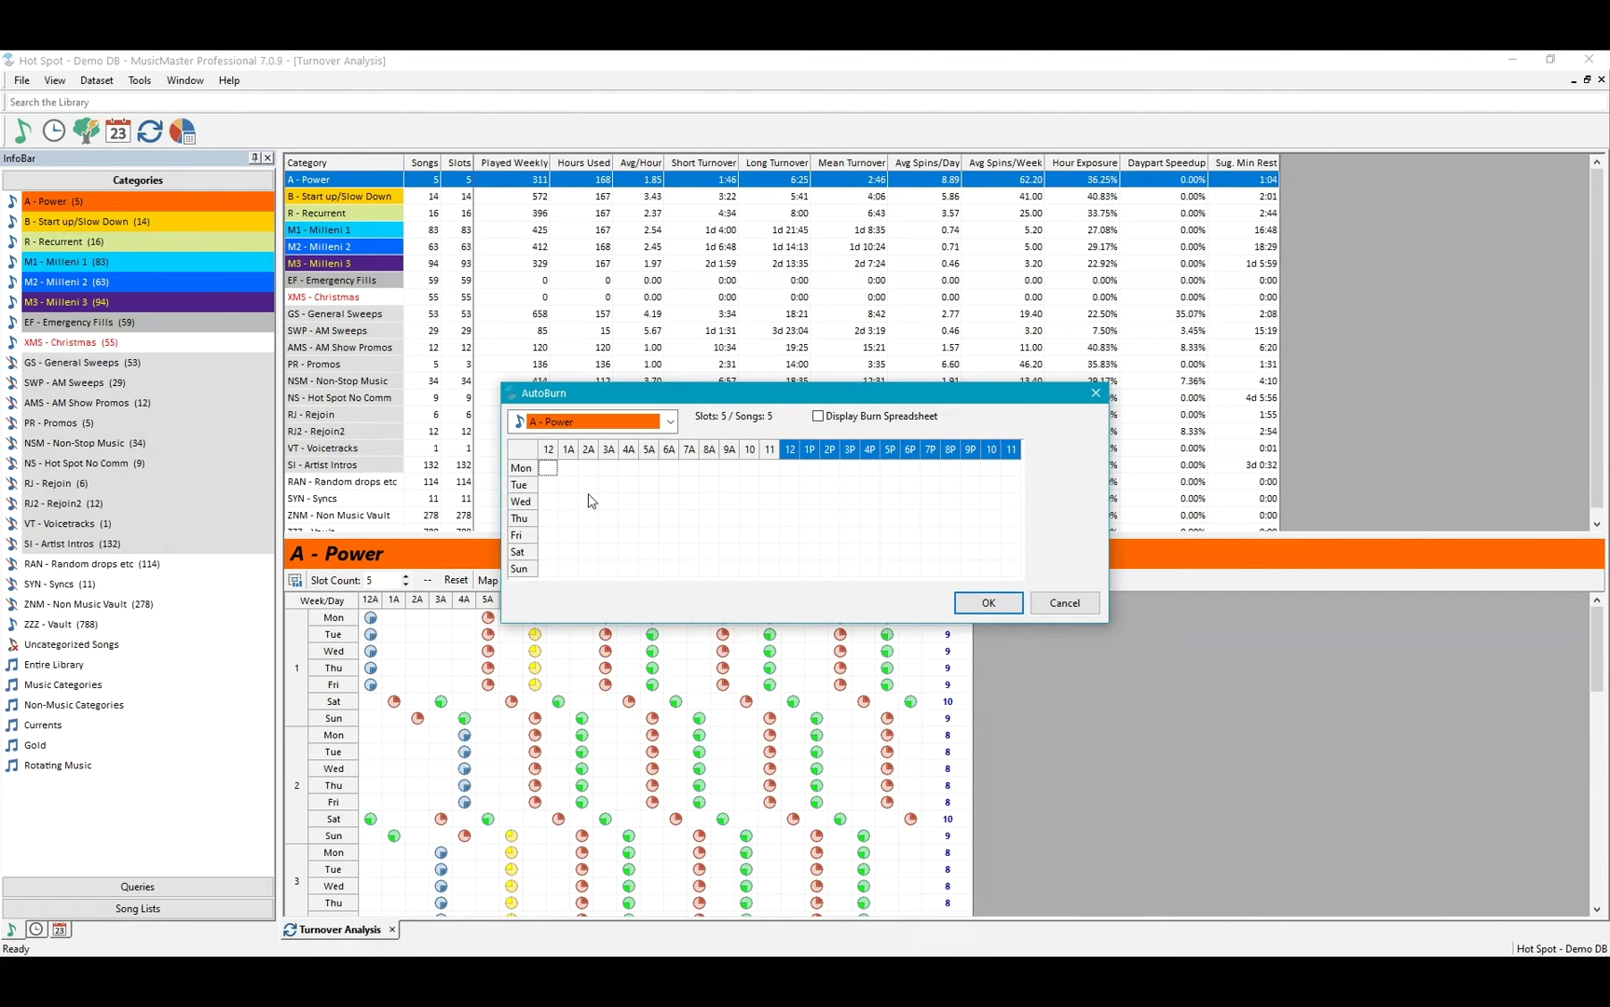
{"action": "left_click", "coordinate": [988, 604]}
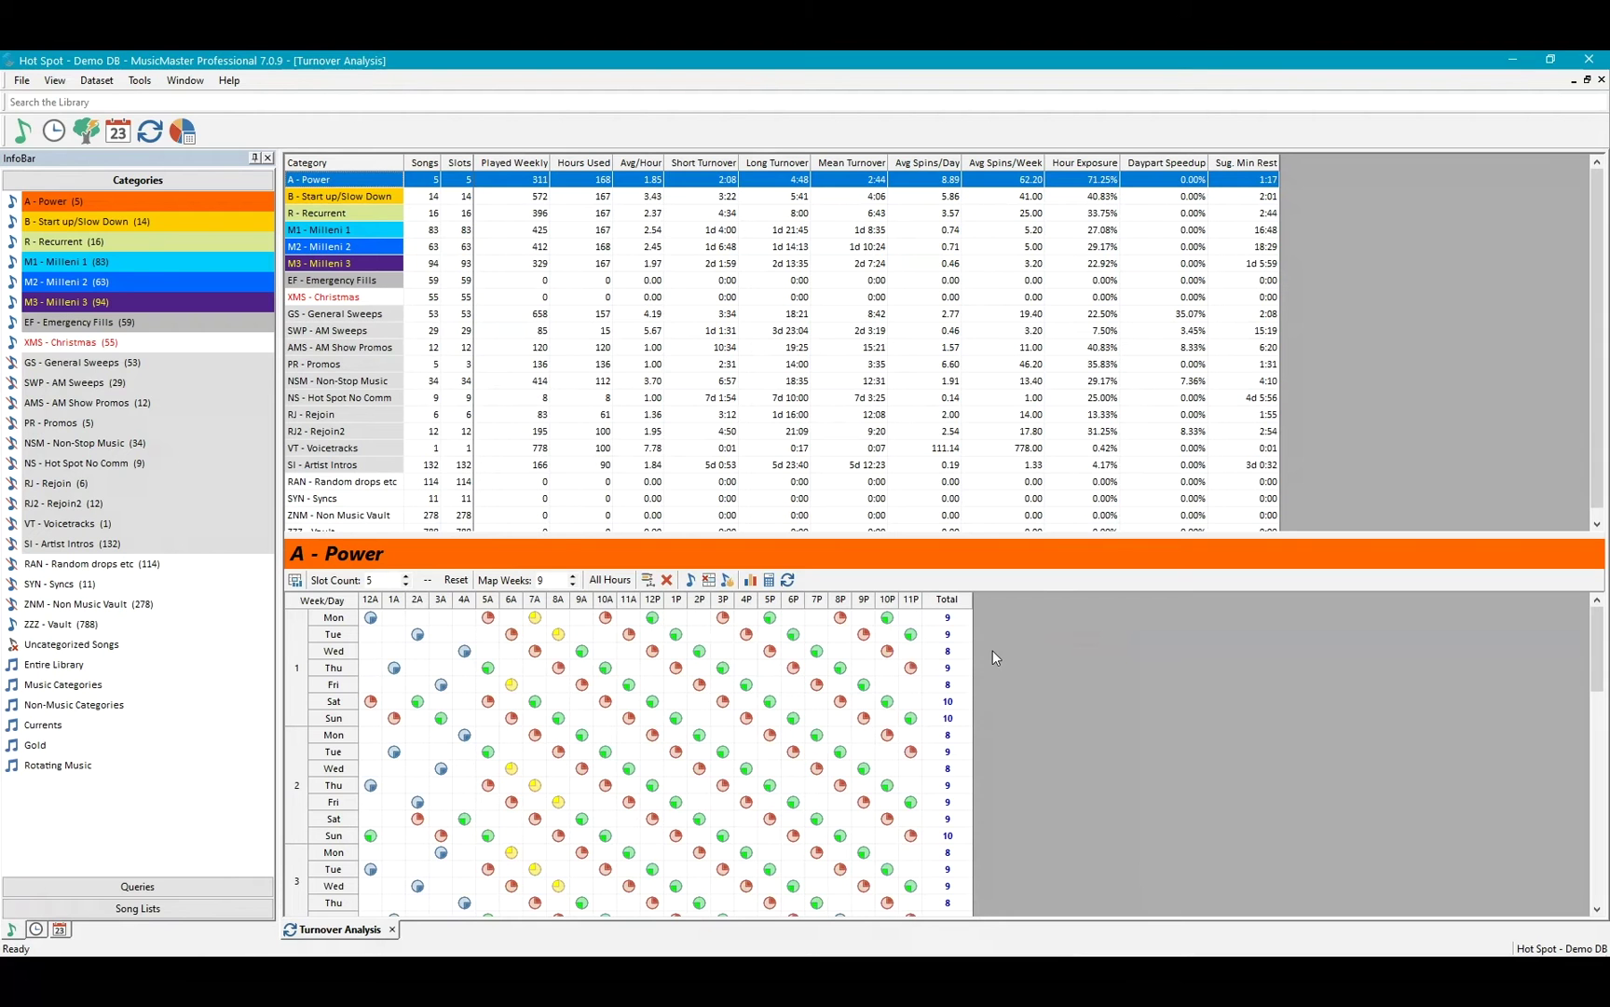
Check A - Power's Category Usage grid against its rotation map, closing without changes.
{"action": "left_click", "coordinate": [690, 580]}
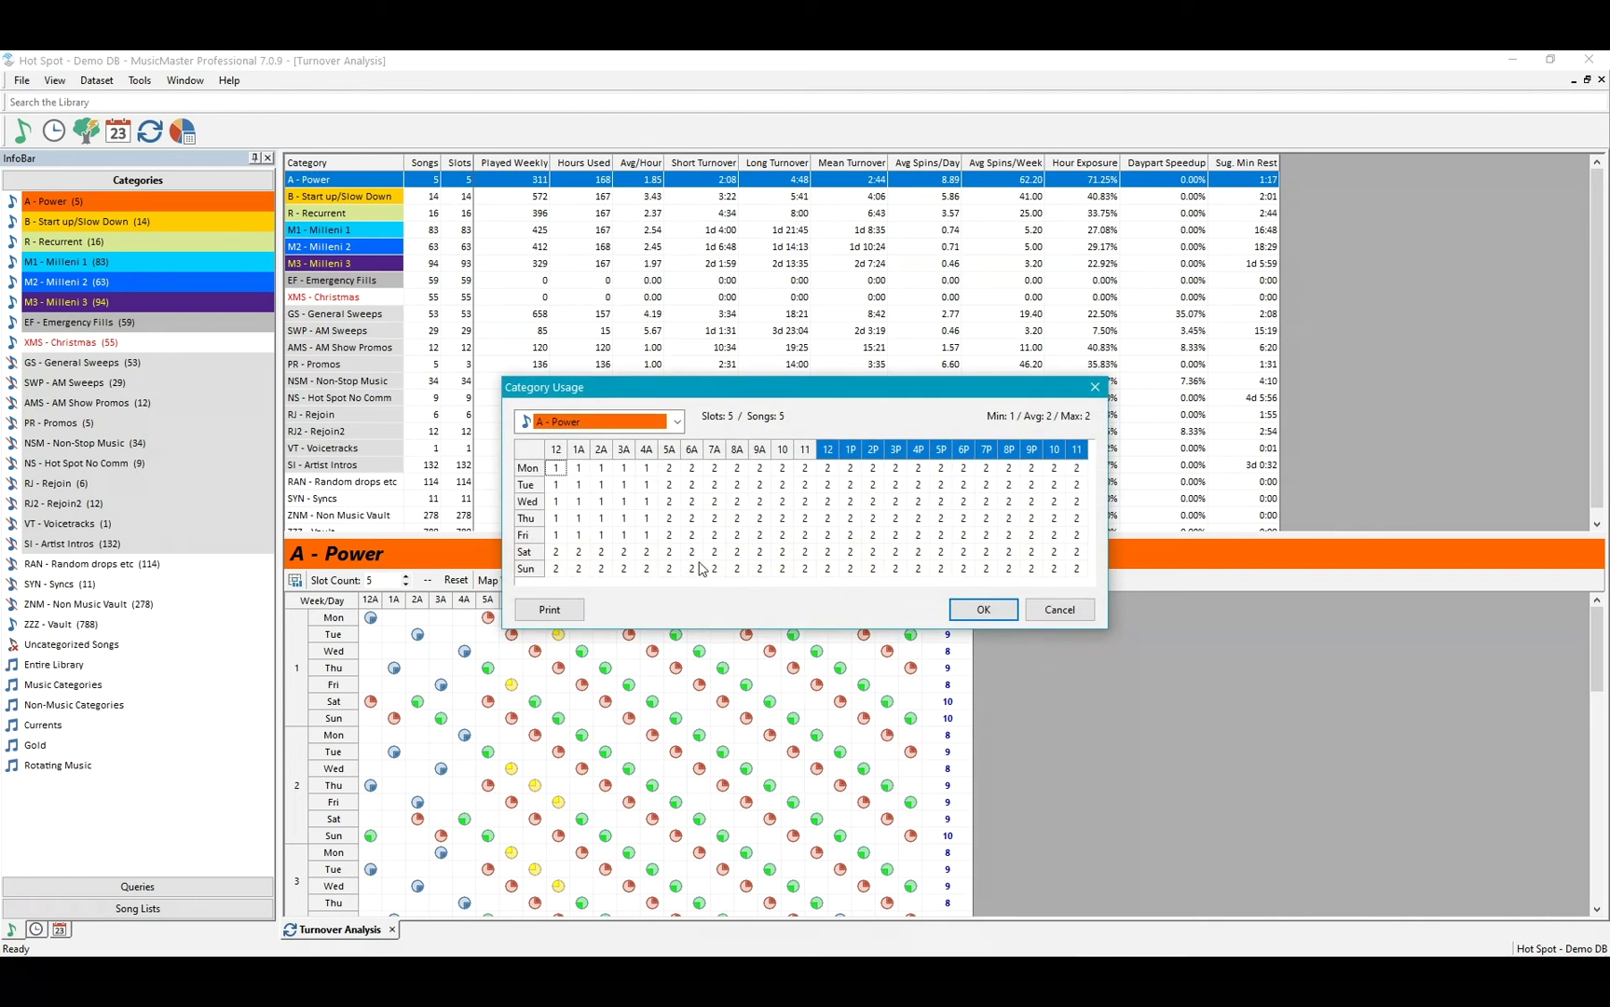
{"action": "left_click_drag", "start_coordinate": [782, 384], "coordinate": [757, 318]}
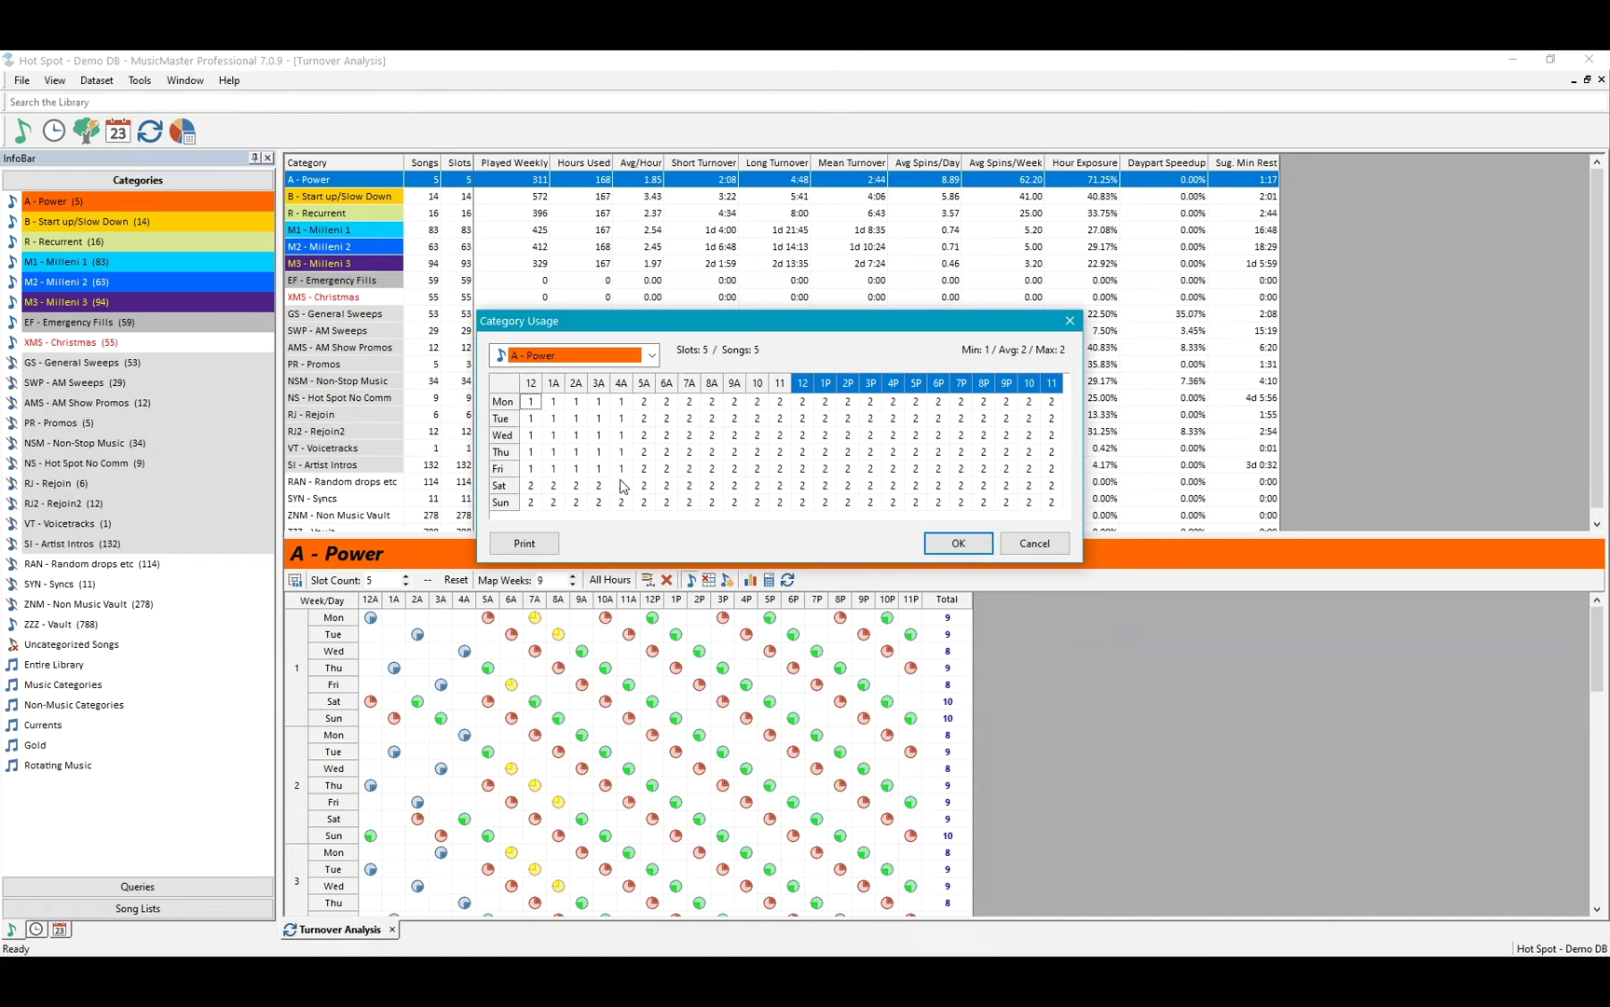
{"action": "left_click", "coordinate": [1037, 544]}
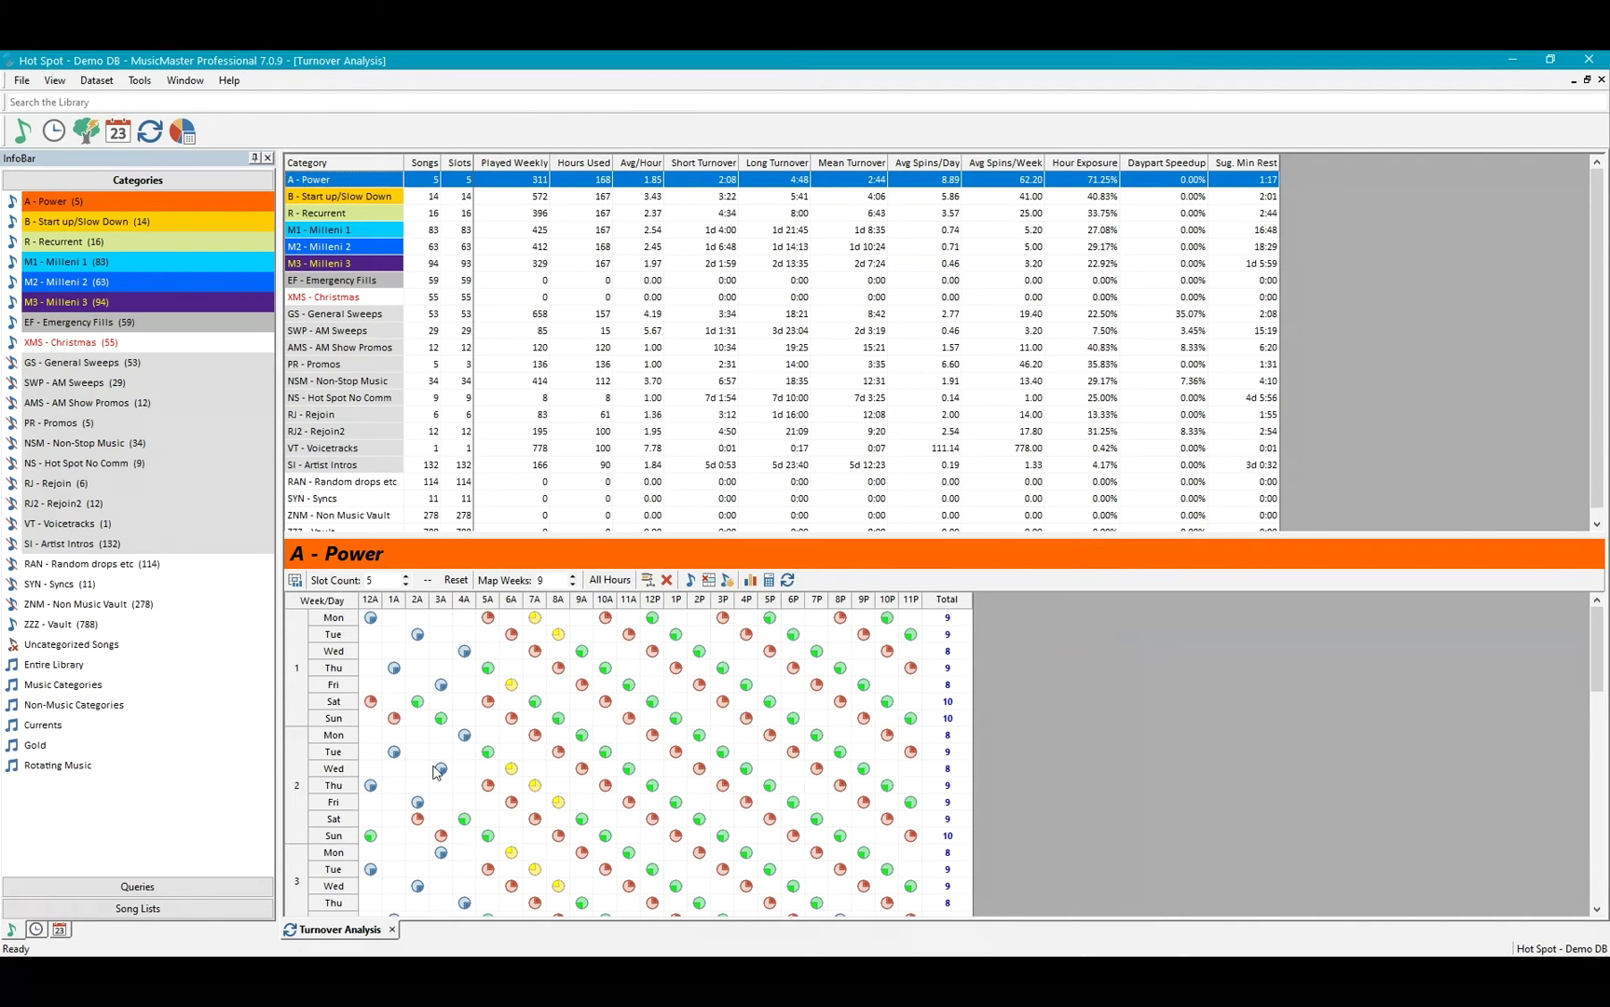
Set AutoBurn for A - Power to 1 in the 12A hour, Monday through Friday.
{"action": "left_click", "coordinate": [727, 580]}
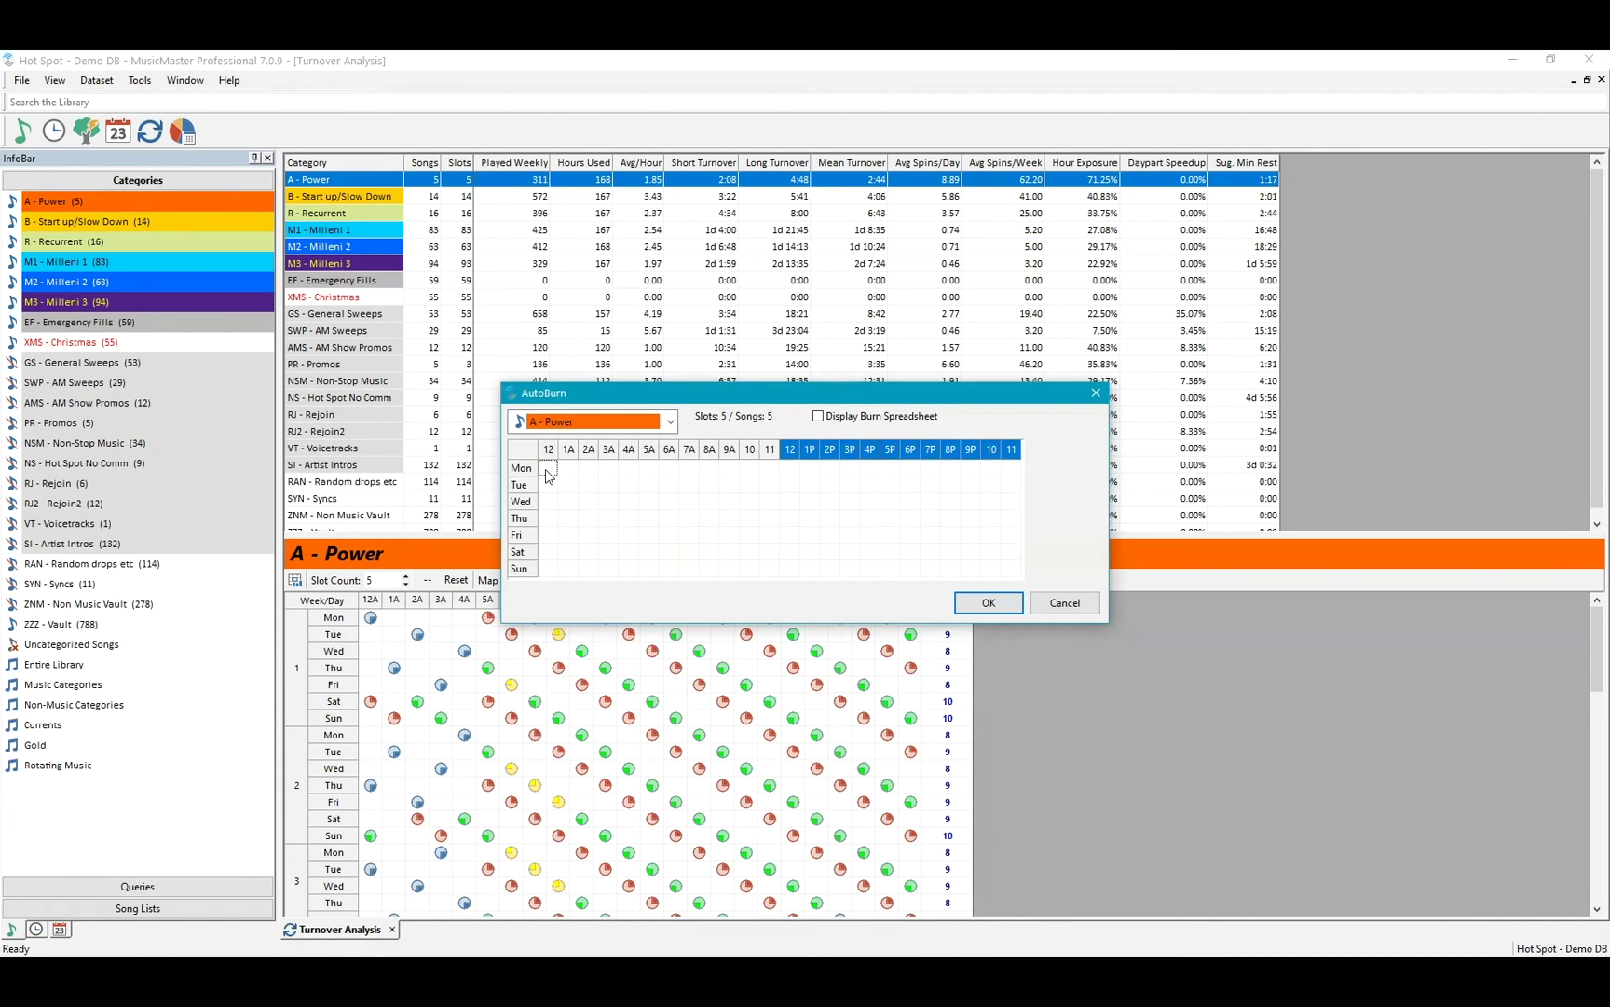
{"action": "left_click_drag", "start_coordinate": [547, 485], "coordinate": [549, 542]}
{"action": "type", "text": "1"}
{"action": "left_click", "coordinate": [988, 602]}
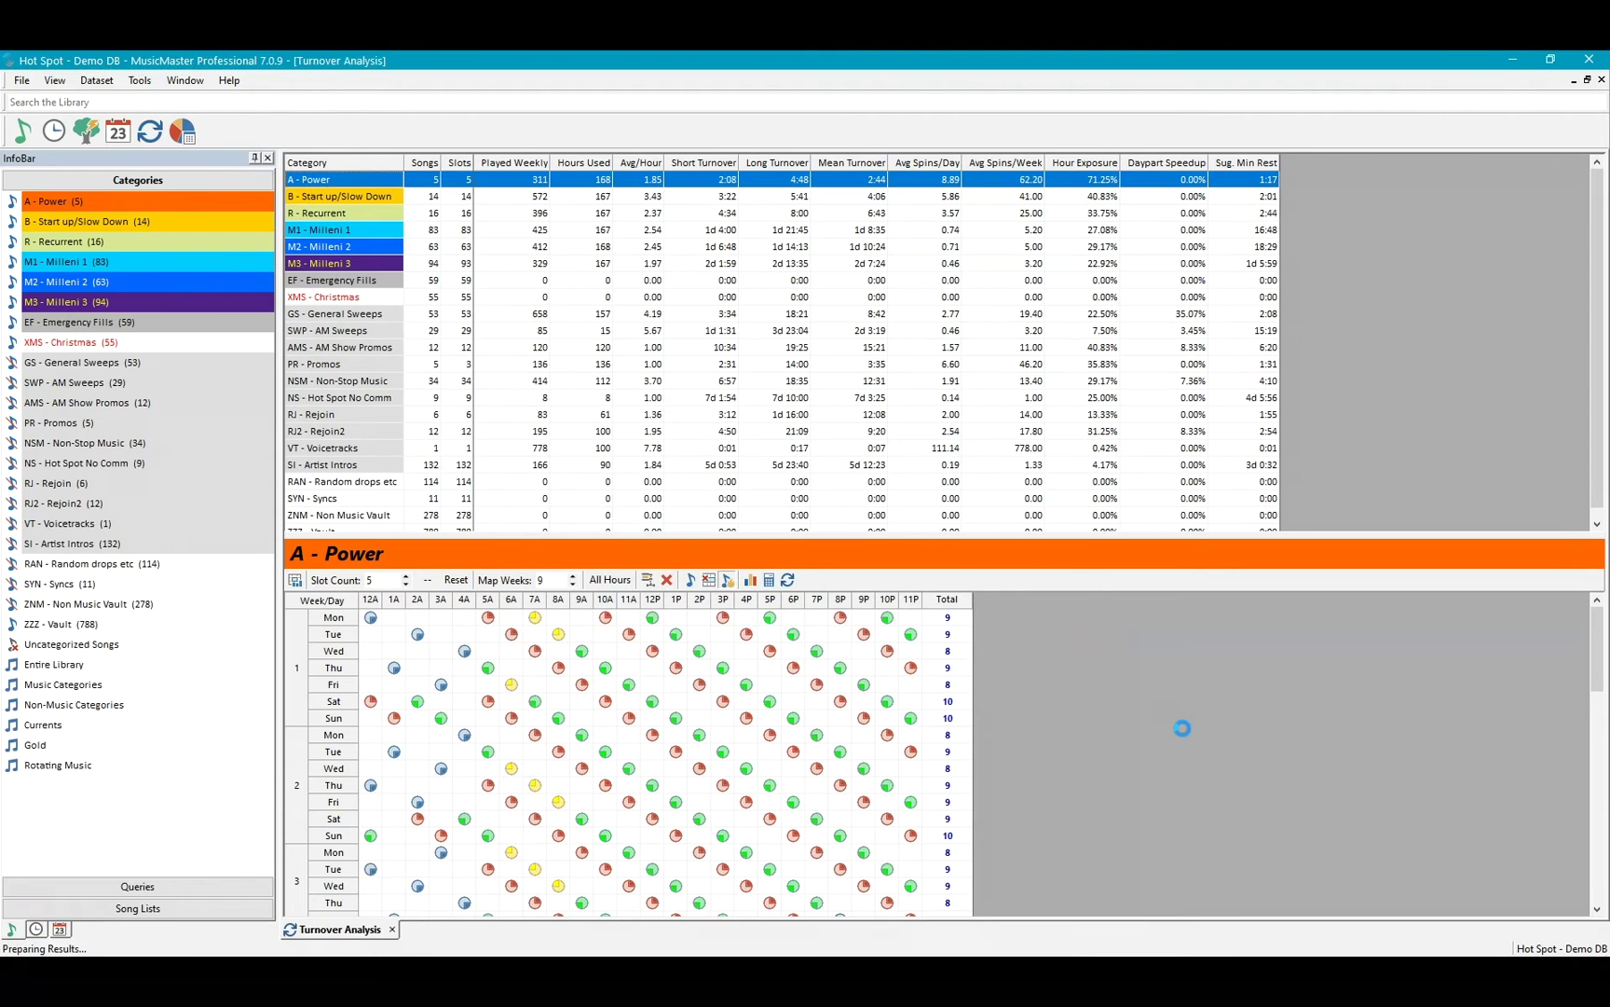
Fill A - Power's AutoBurn grid with 1 for the 12A to 4A hours, Monday through Friday, and apply it.
{"action": "left_click", "coordinate": [728, 580]}
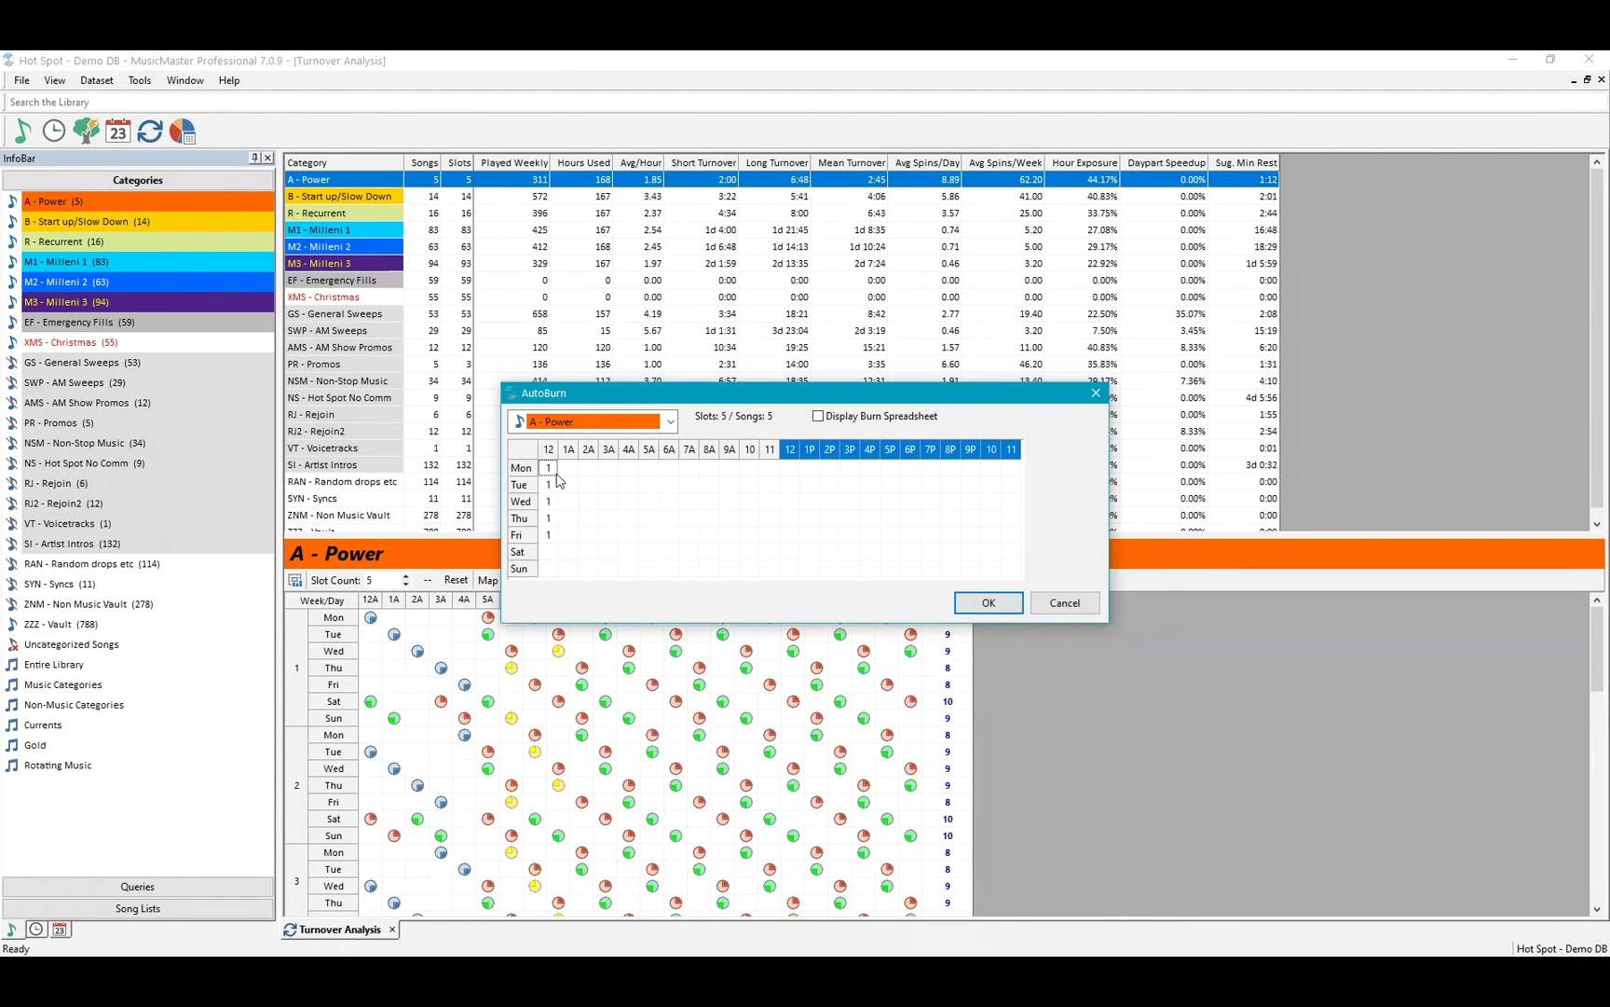
{"action": "left_click_drag", "start_coordinate": [553, 473], "coordinate": [639, 540]}
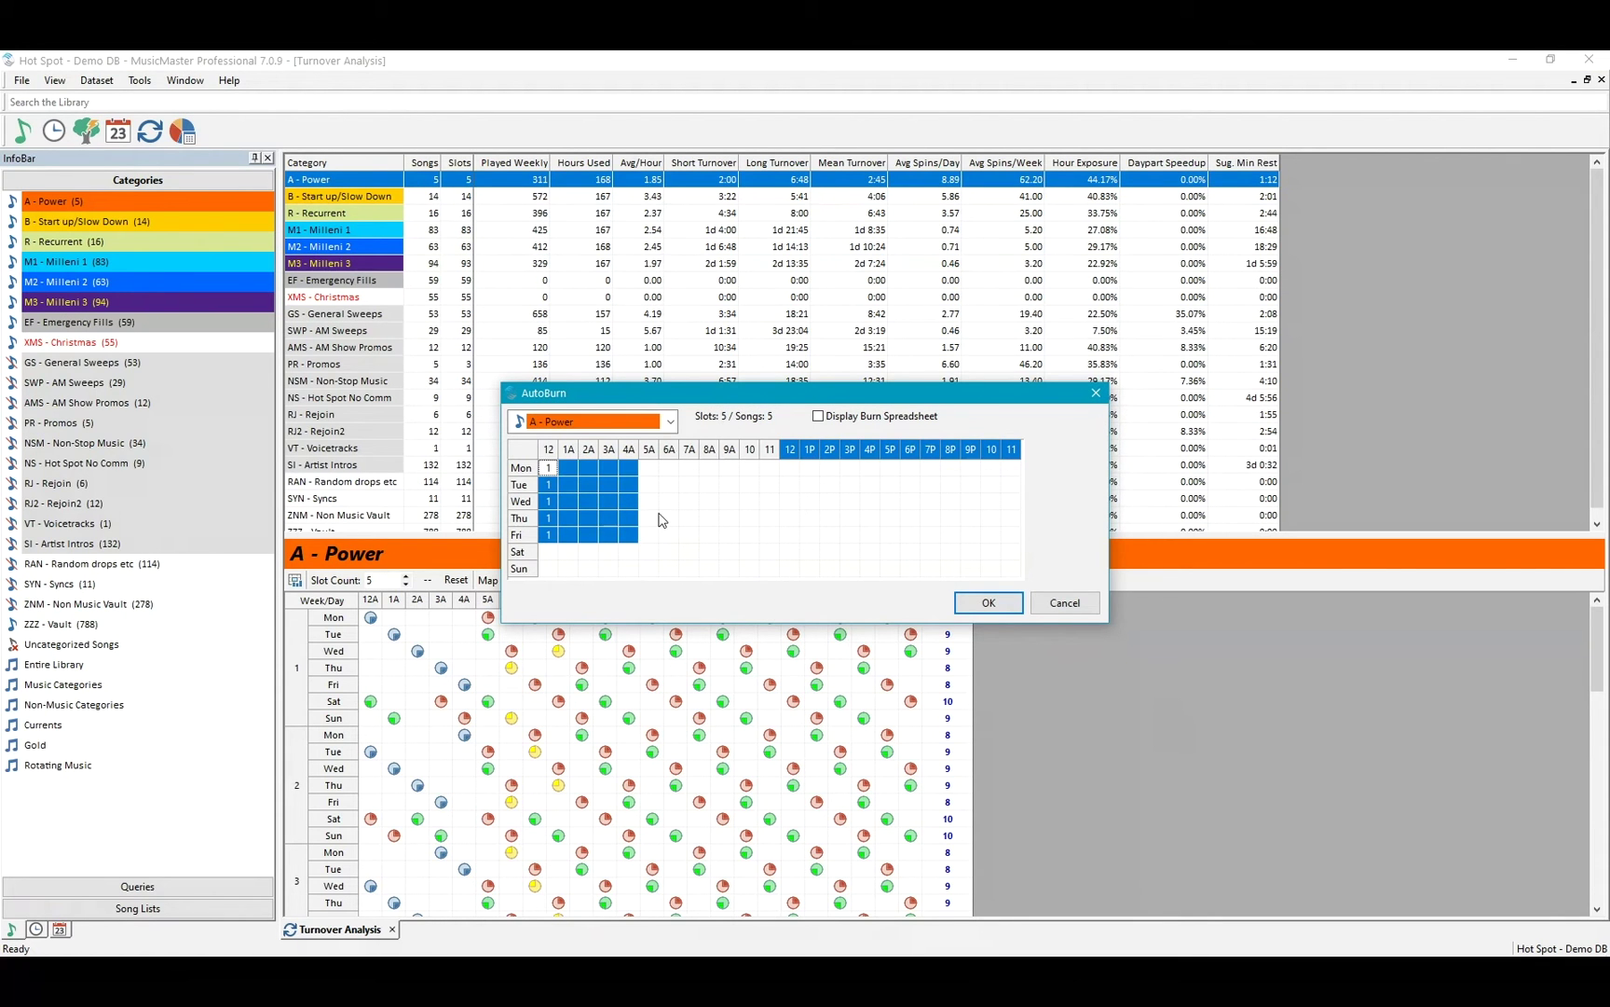
{"action": "type", "text": "1"}
{"action": "left_click", "coordinate": [619, 535]}
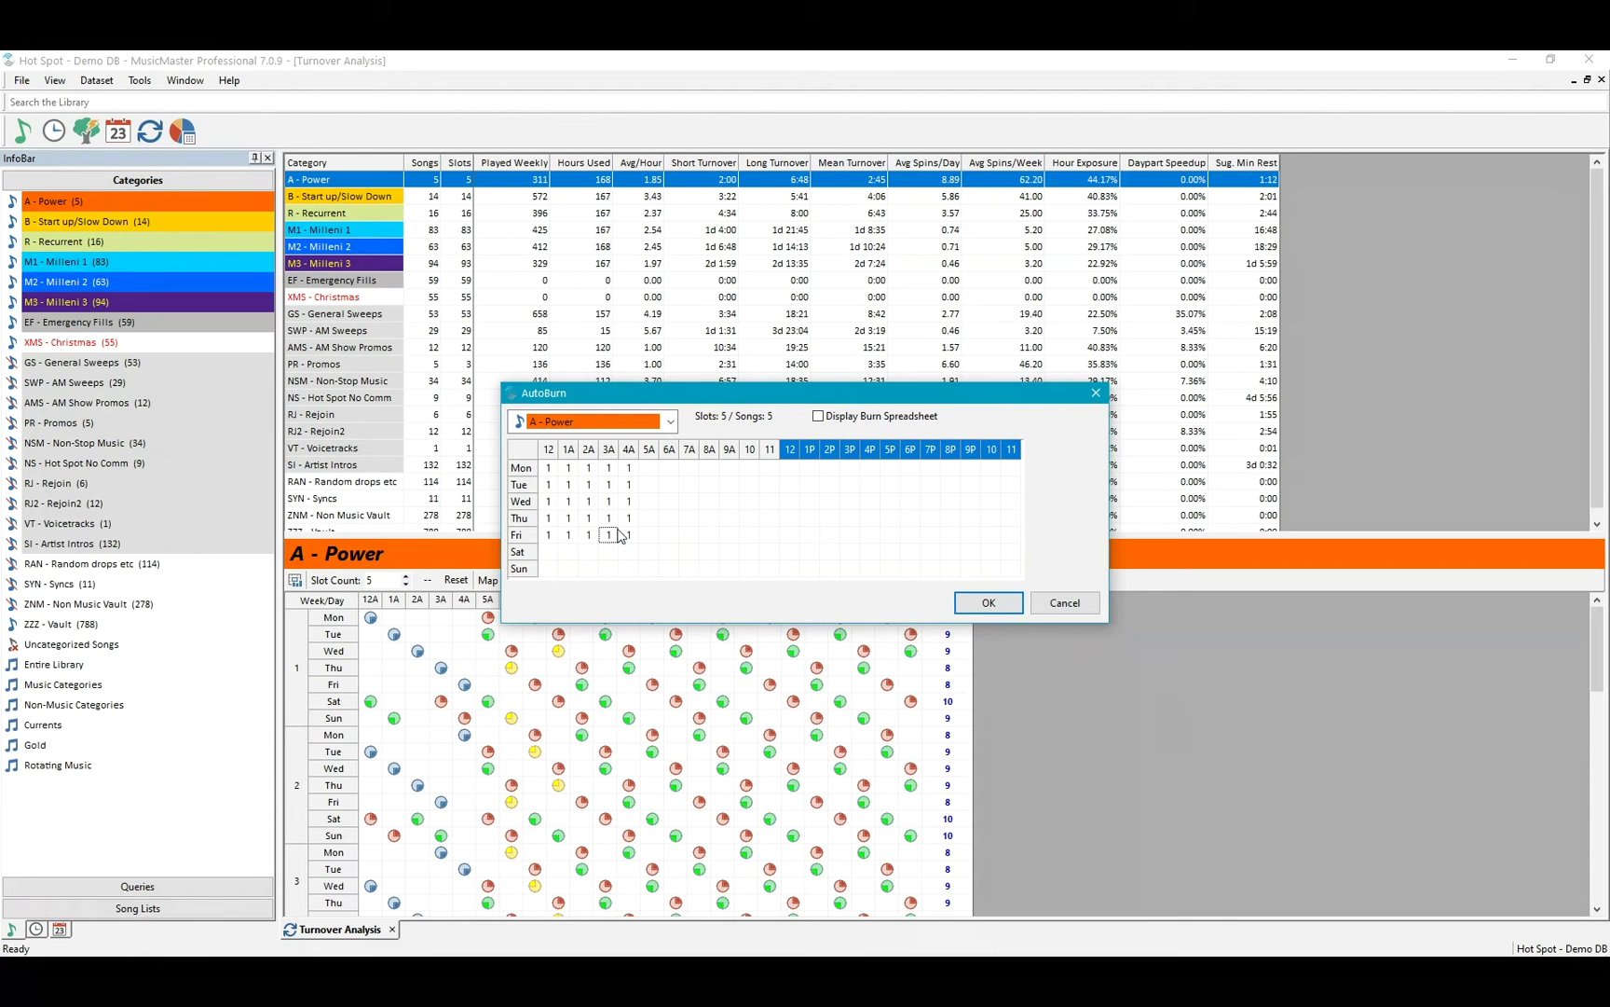
{"action": "left_click", "coordinate": [988, 604]}
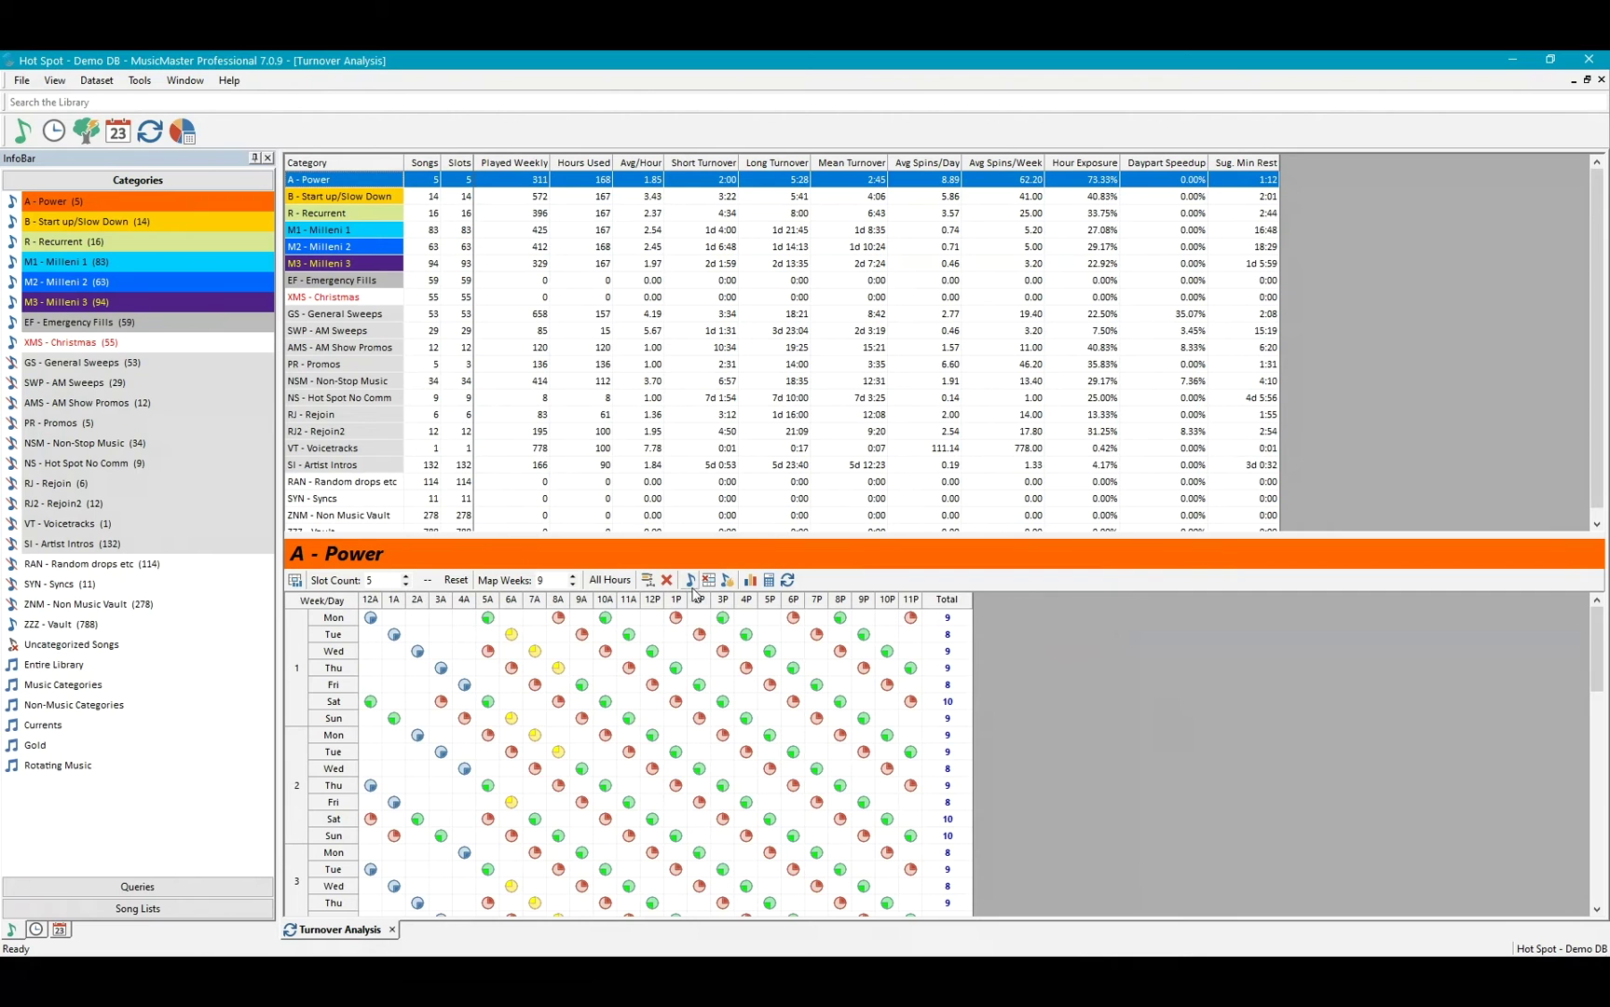
Reopen the AutoBurn settings for A - Power and display the burn spreadsheet.
{"action": "mouse_move", "coordinate": [725, 629]}
{"action": "left_click", "coordinate": [726, 581]}
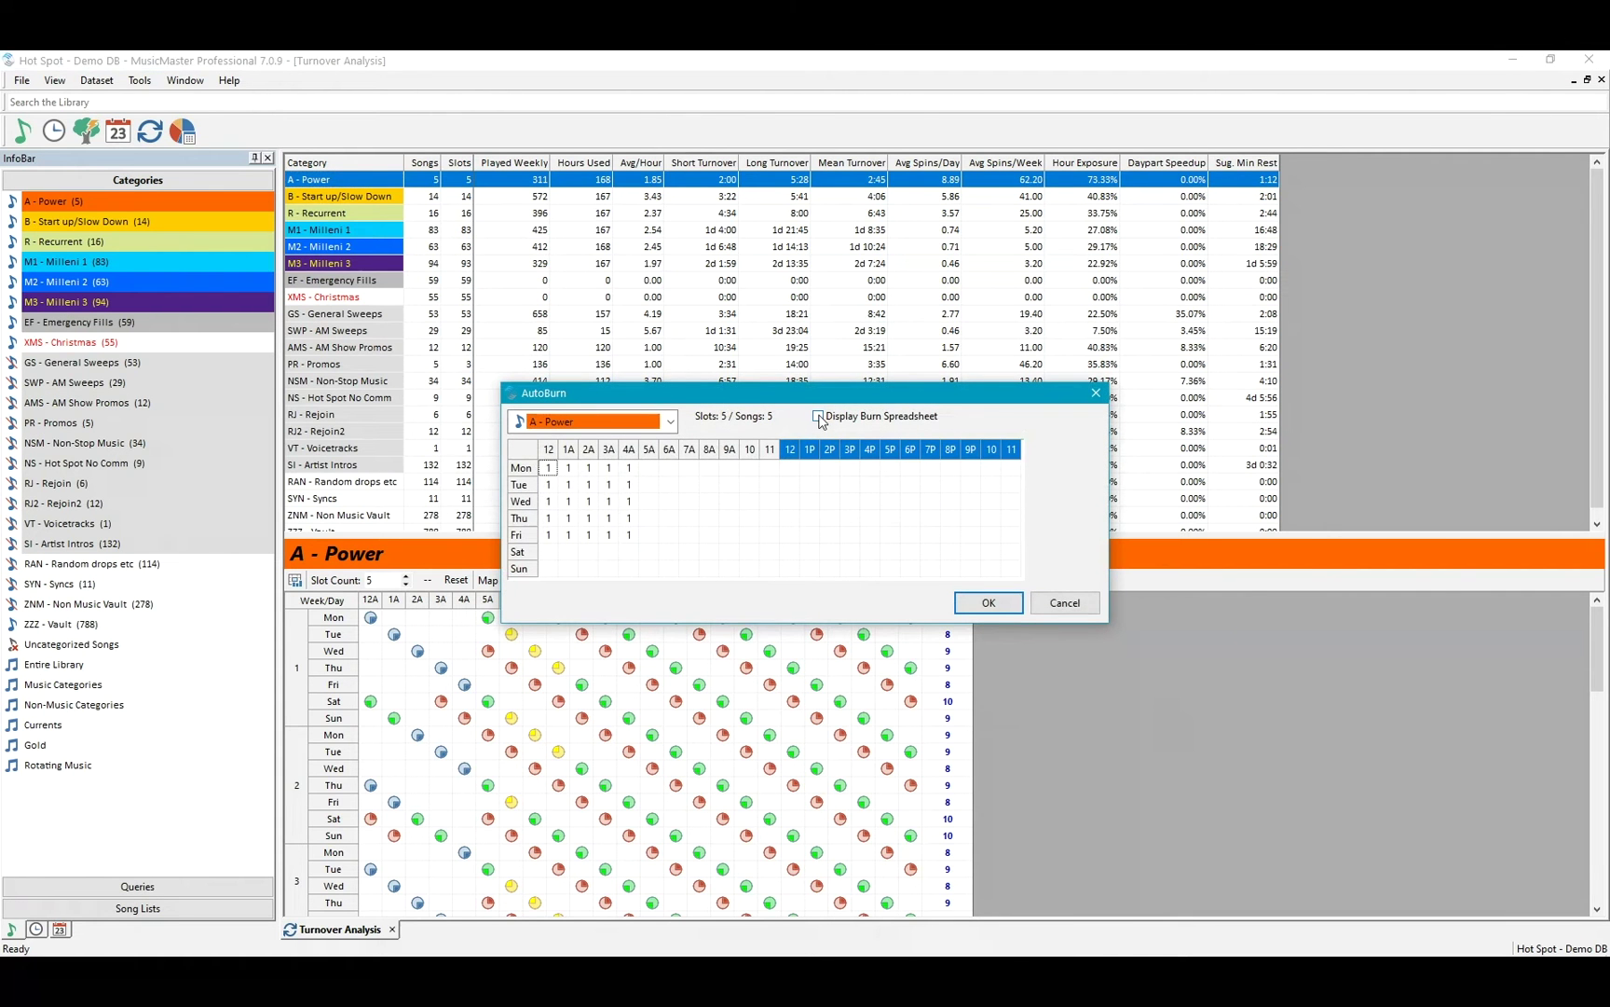
{"action": "left_click_drag", "start_coordinate": [811, 392], "coordinate": [735, 248]}
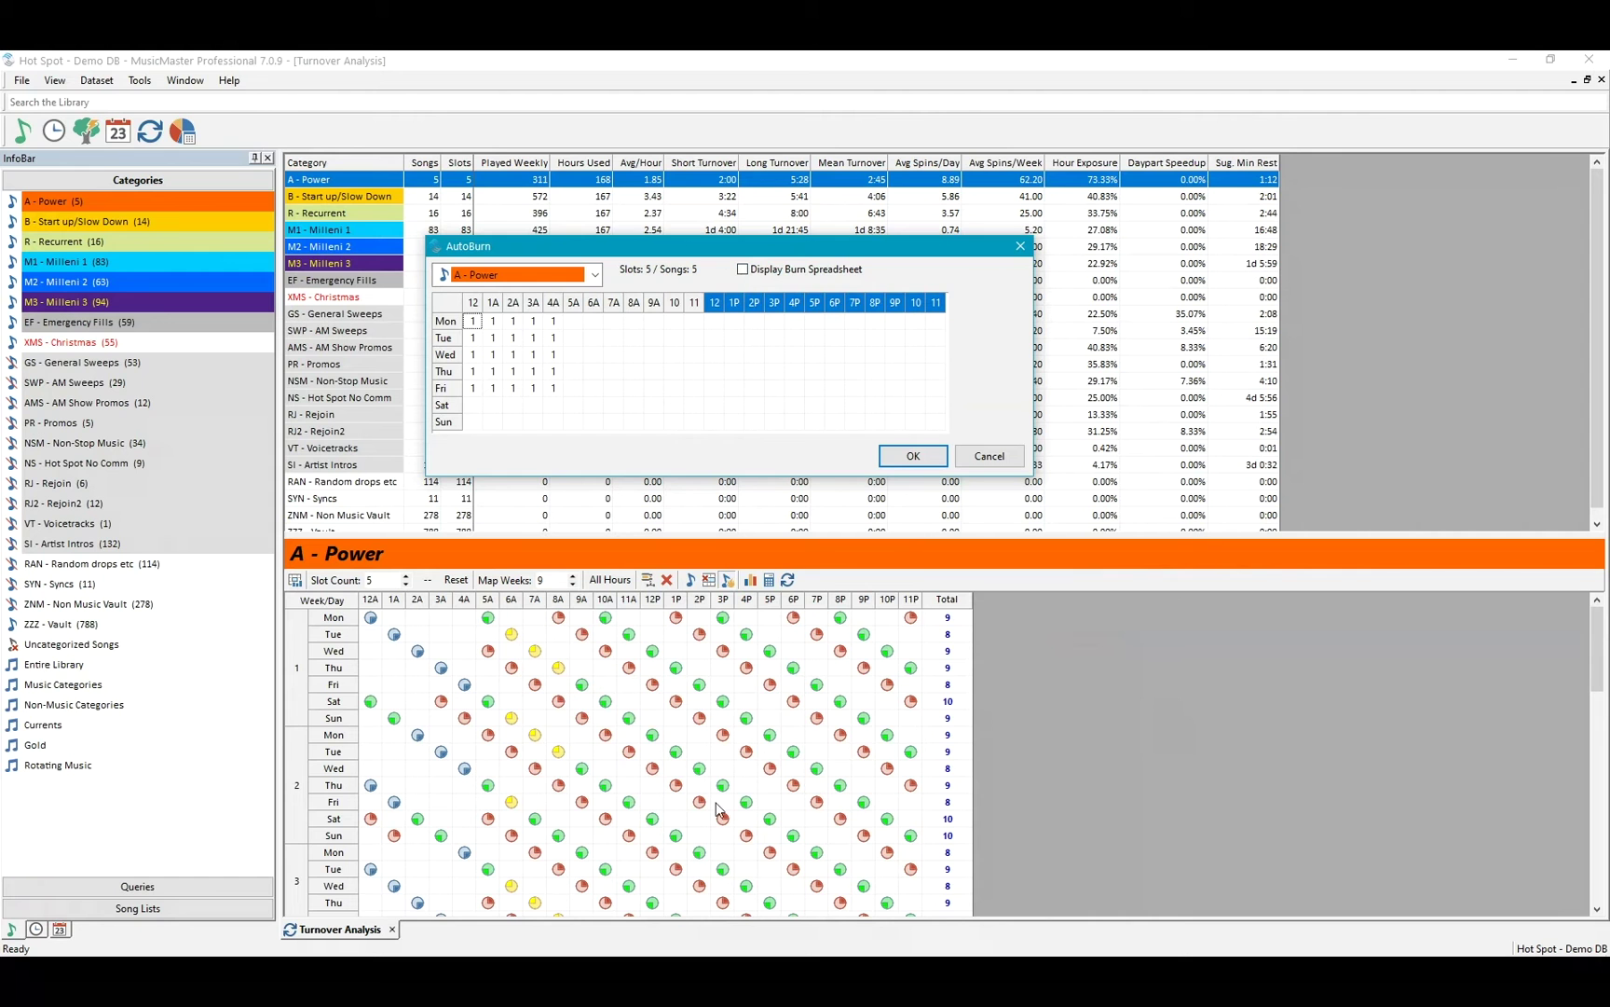
{"action": "left_click", "coordinate": [741, 271]}
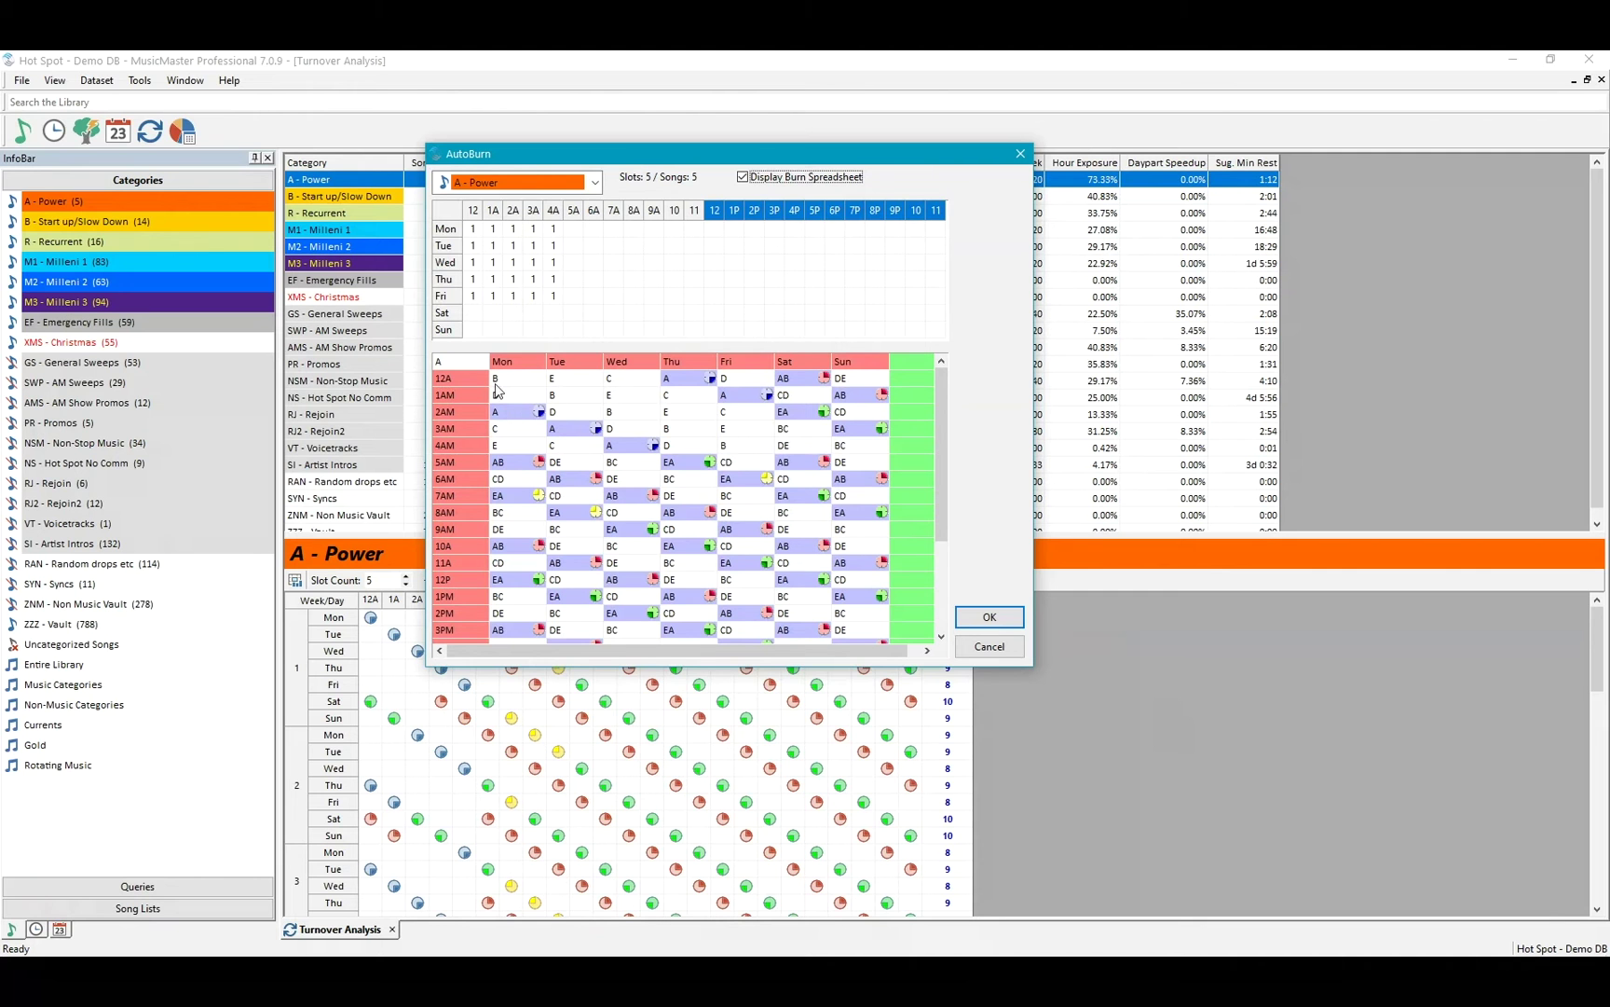
Examine the song rotation hour by hour in the burn spreadsheet's Monday column, and close AutoBurn.
{"action": "key", "text": "Tab"}
{"action": "key", "text": "Down"}
{"action": "key", "text": "Down"}
{"action": "key", "text": "Down"}
{"action": "left_click", "coordinate": [506, 448]}
{"action": "key", "text": "Down"}
{"action": "key", "text": "Down"}
{"action": "key", "text": "Down"}
{"action": "key", "text": "Down"}
{"action": "key", "text": "Down"}
{"action": "left_click", "coordinate": [990, 618]}
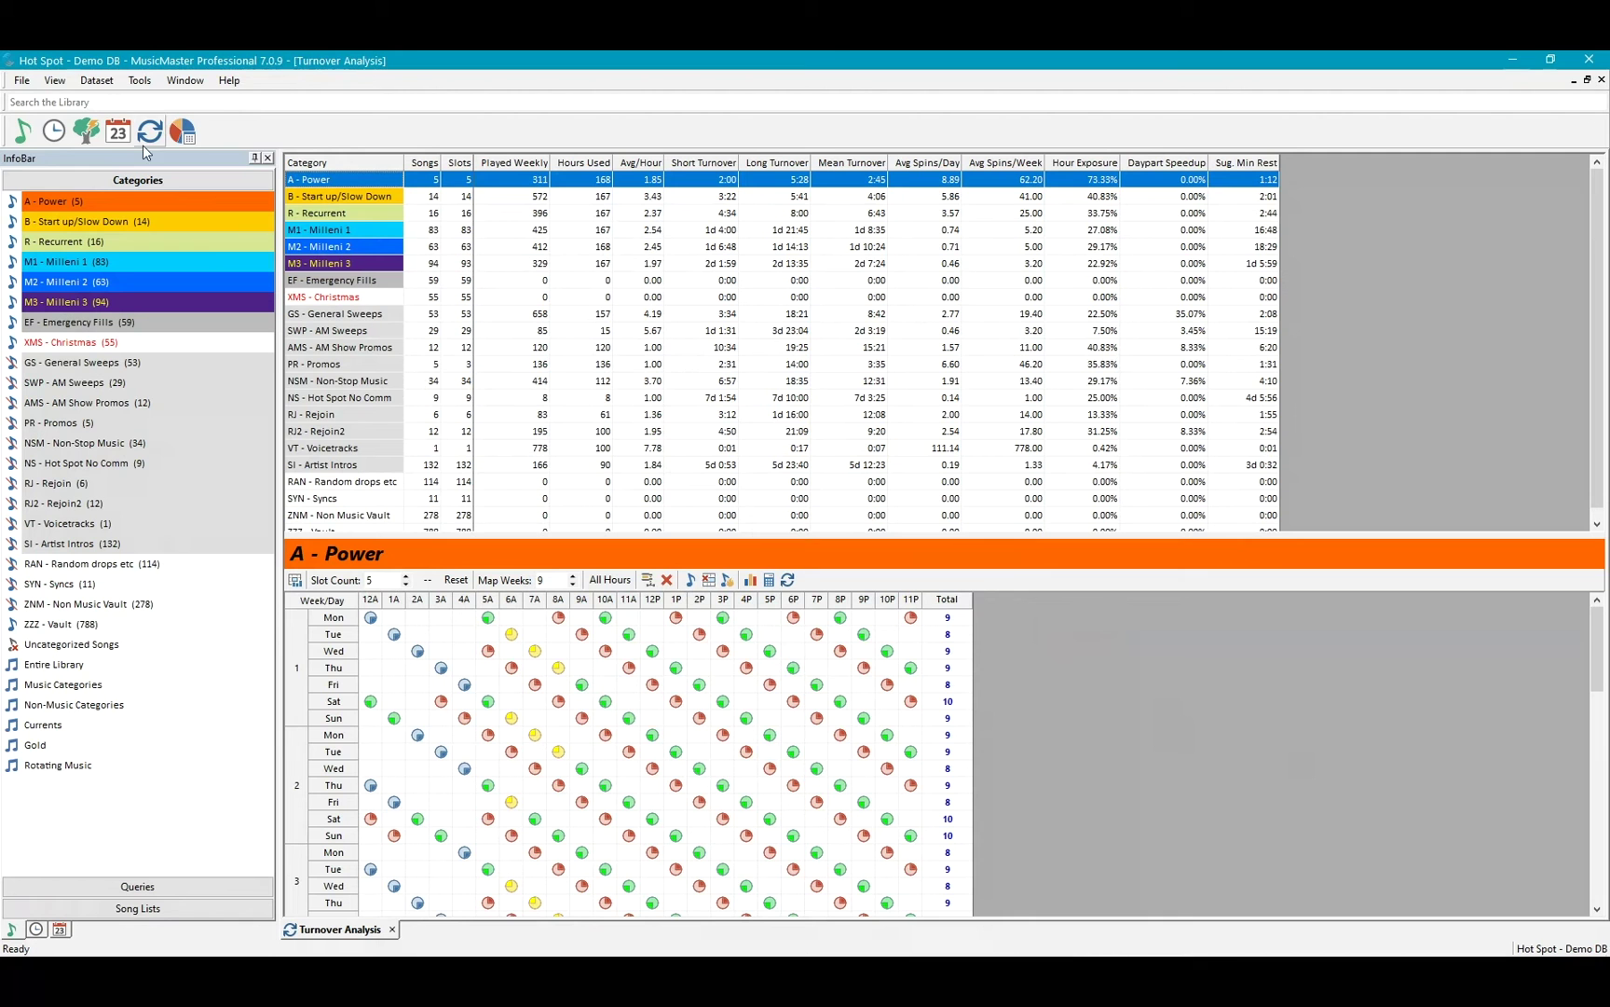
Activate the 1. New Main assignment grid in Format Clock Maintenance and recalculate the turnover analysis.
{"action": "left_click", "coordinate": [53, 131]}
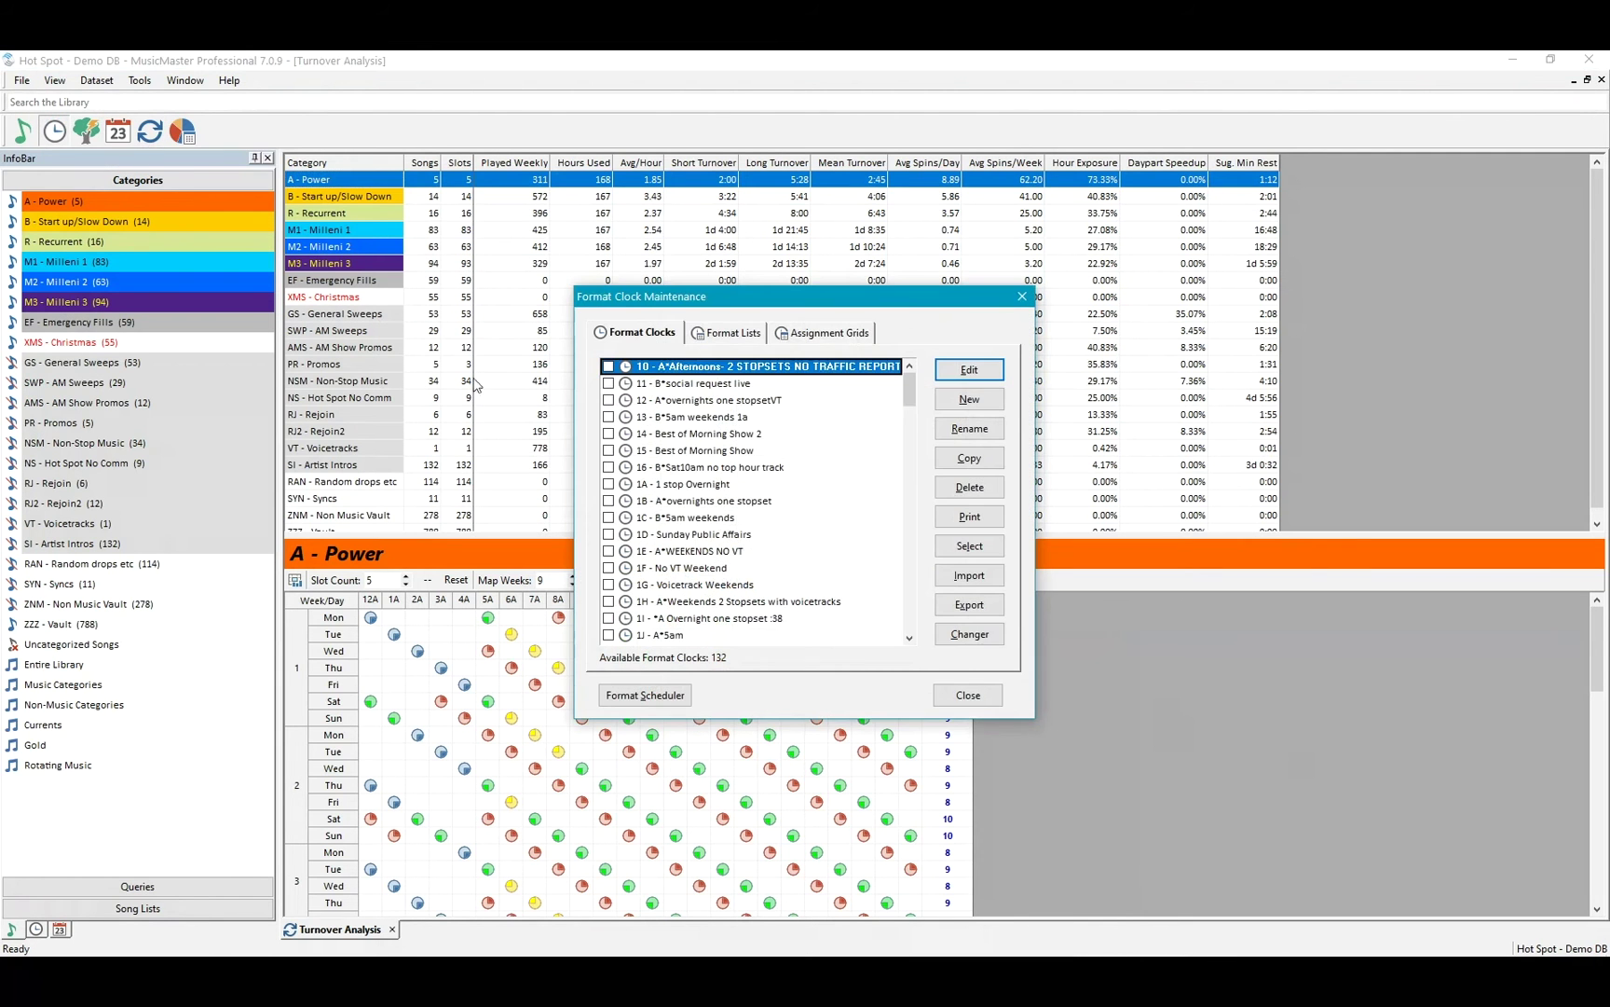
{"action": "left_click", "coordinate": [843, 334]}
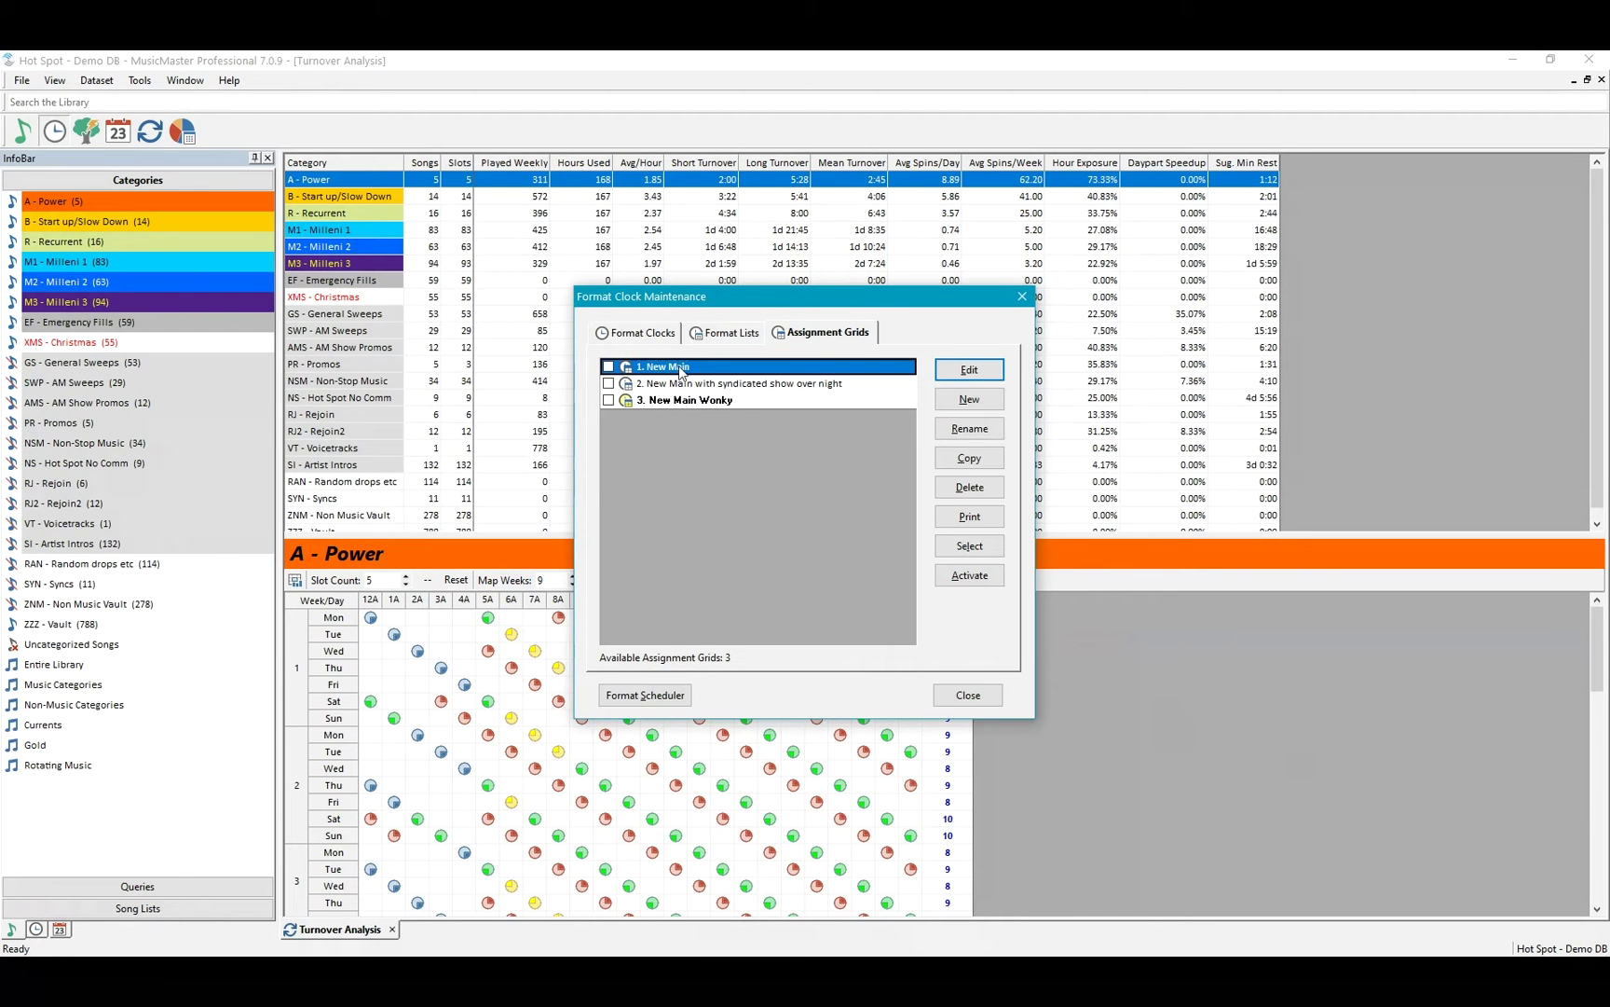
{"action": "left_click", "coordinate": [970, 577]}
{"action": "left_click", "coordinate": [969, 695]}
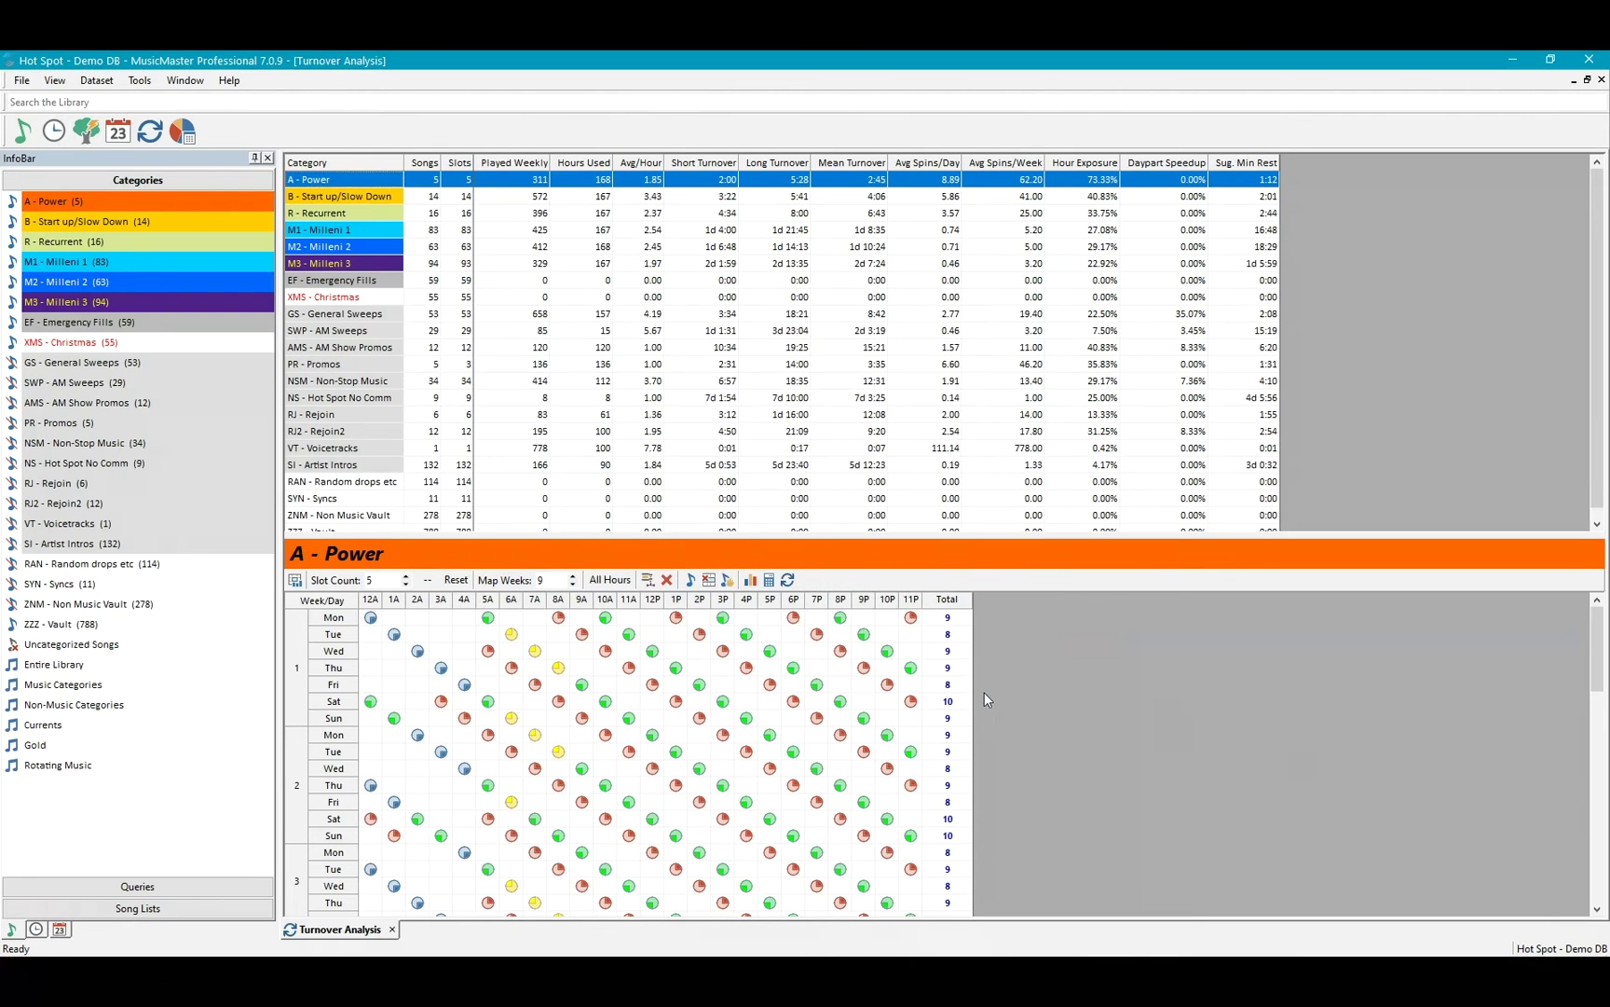
{"action": "left_click", "coordinate": [788, 579]}
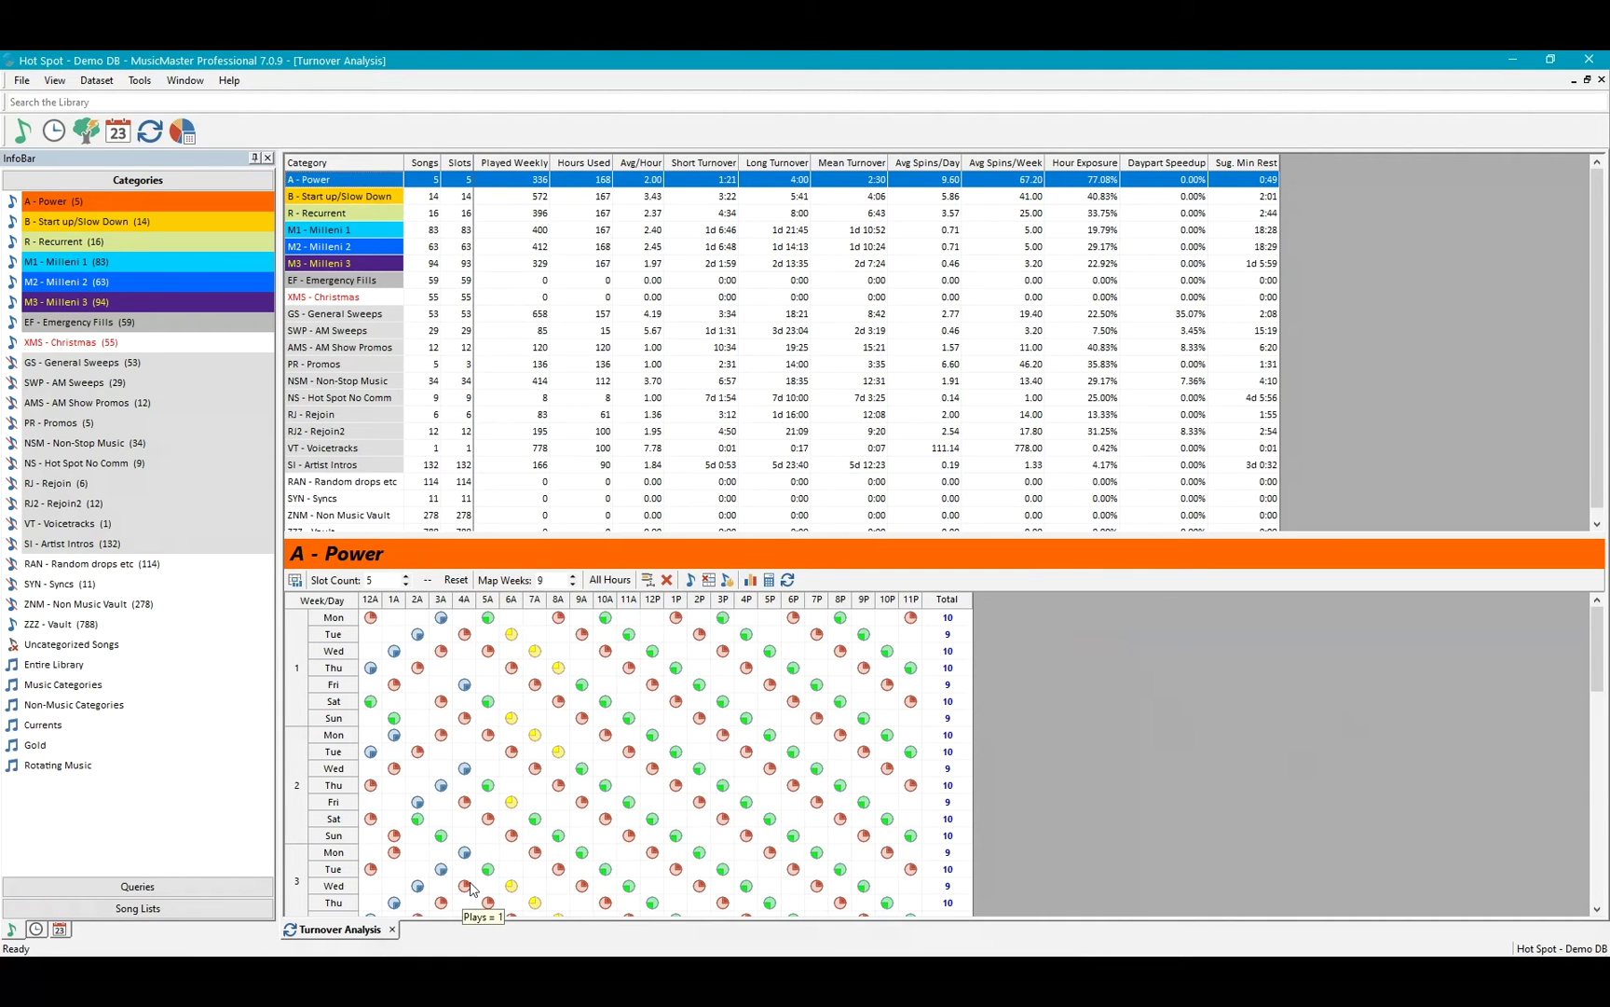
Clear A - Power's AutoBurn values for the 12A to 4A hours, Monday through Friday, and apply the empty grid.
{"action": "left_click", "coordinate": [728, 581]}
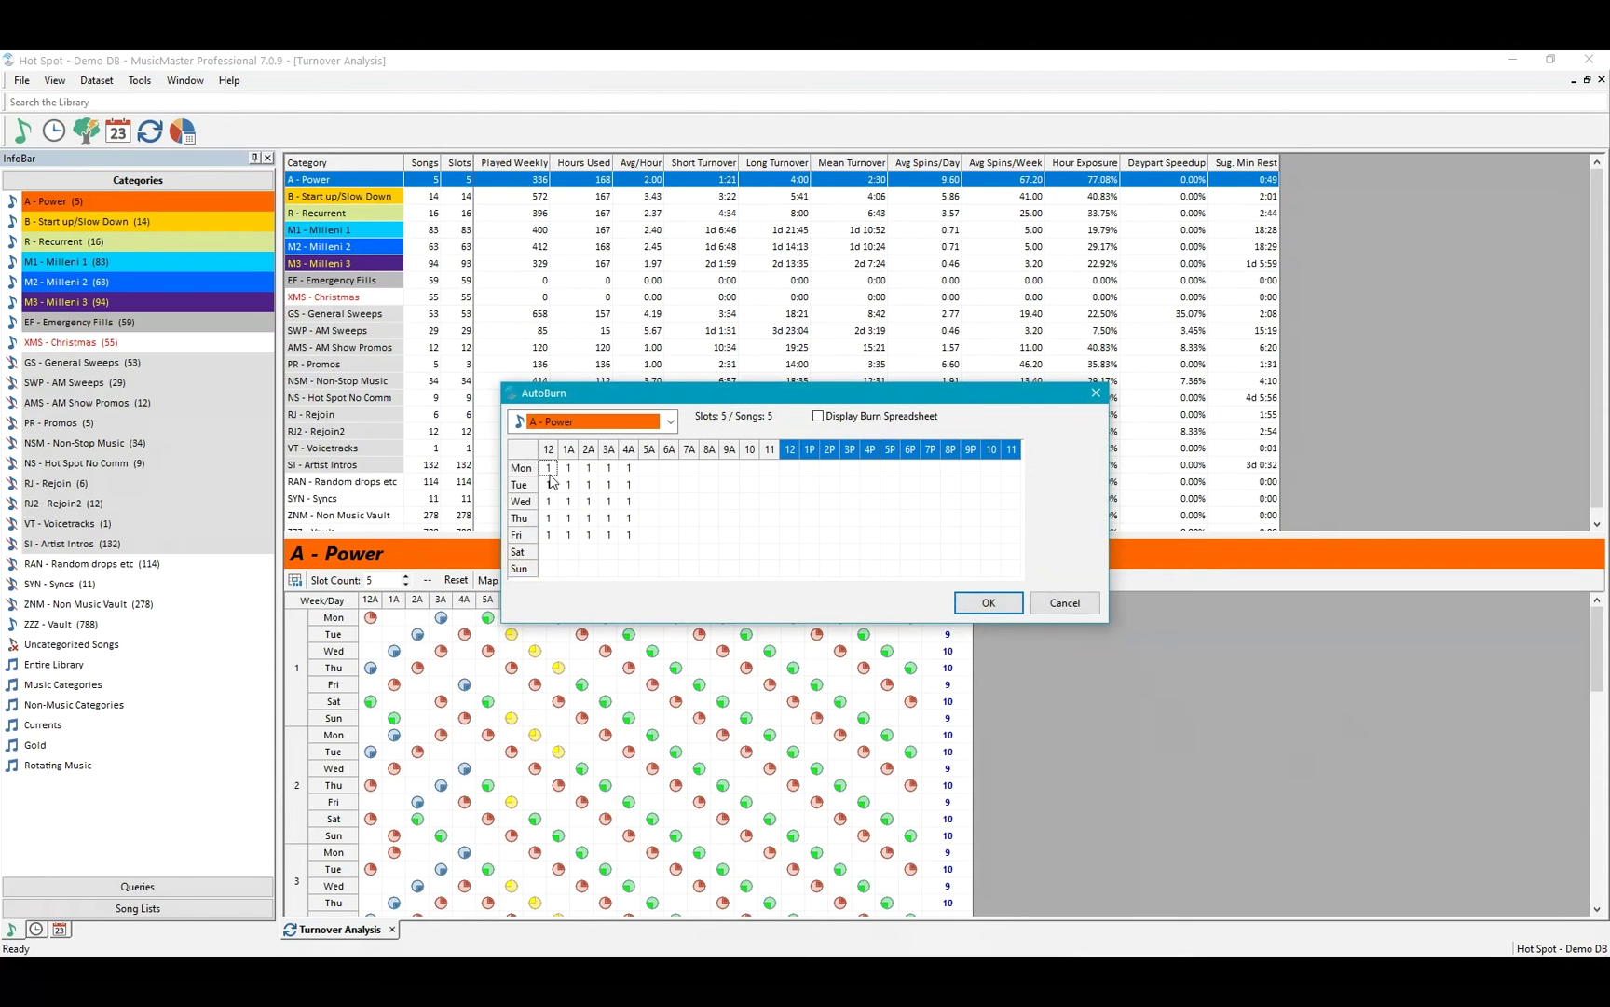
{"action": "left_click_drag", "start_coordinate": [549, 470], "coordinate": [631, 543]}
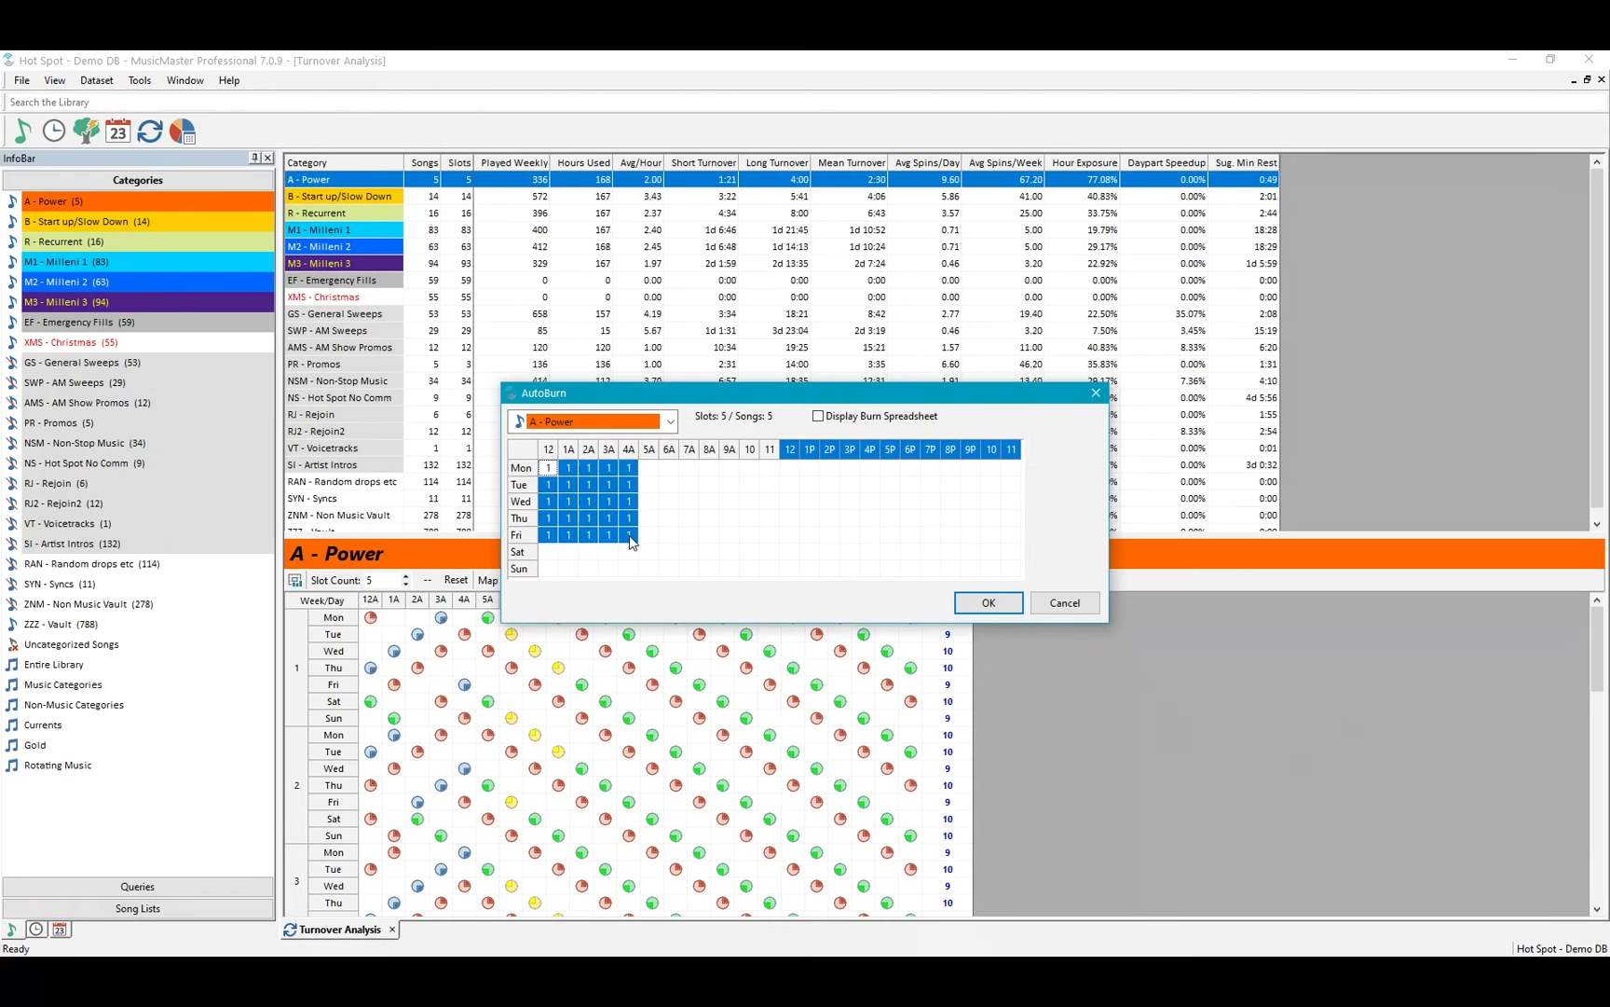
{"action": "key", "text": "Delete"}
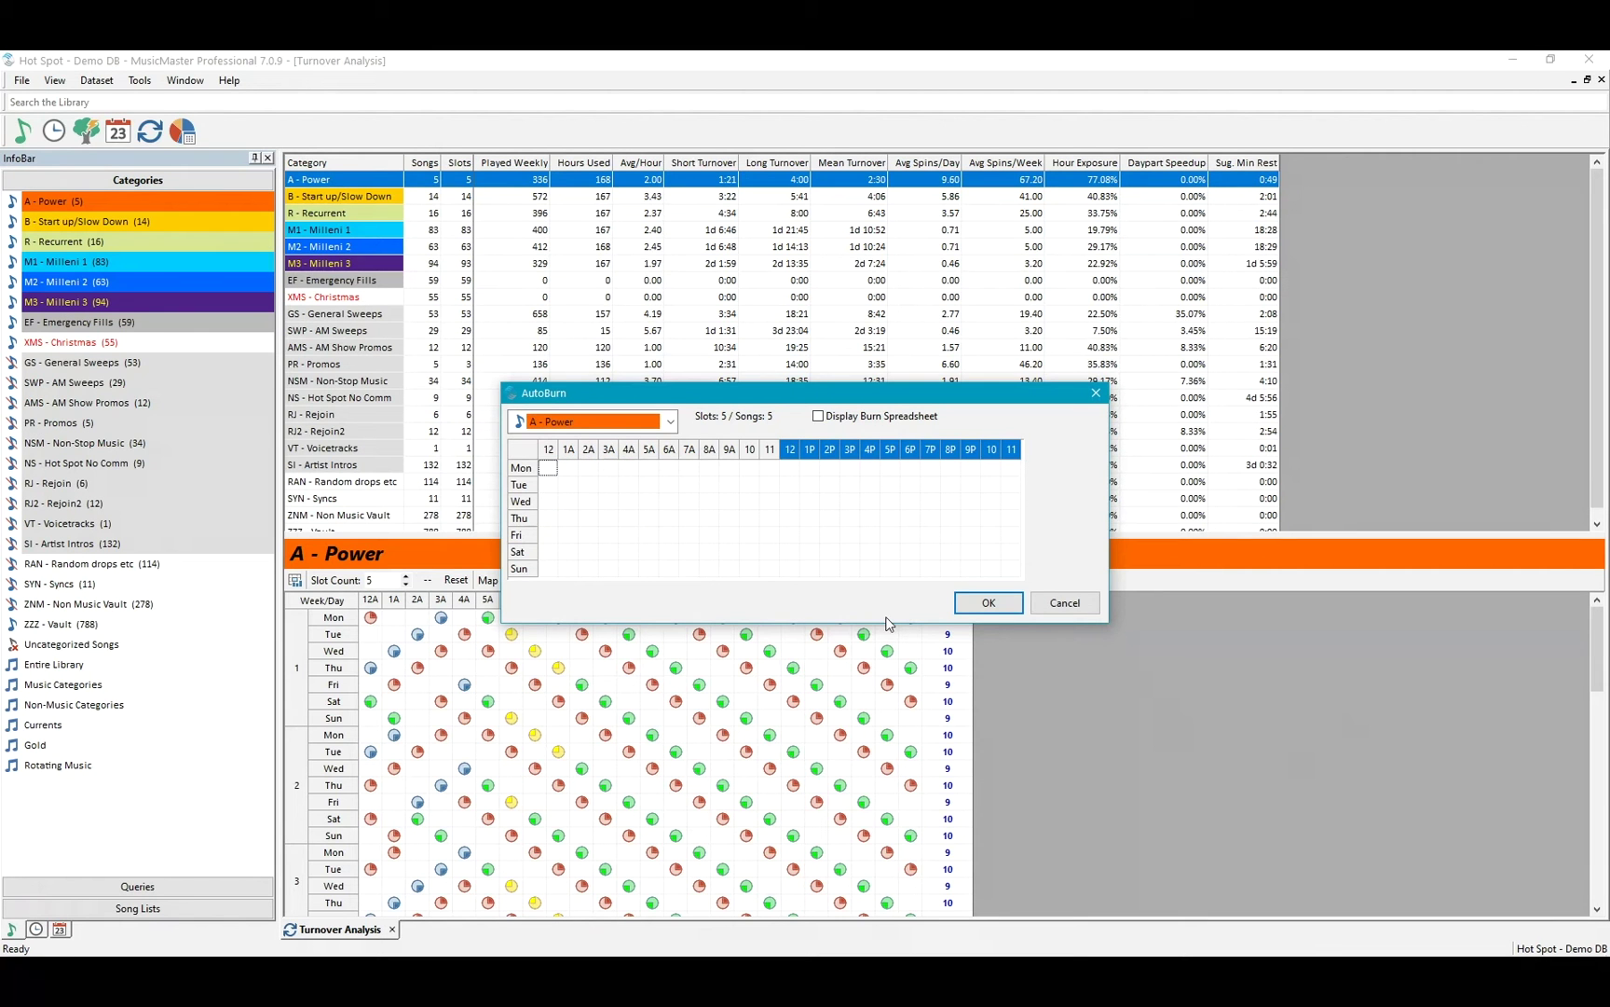
{"action": "left_click", "coordinate": [980, 603]}
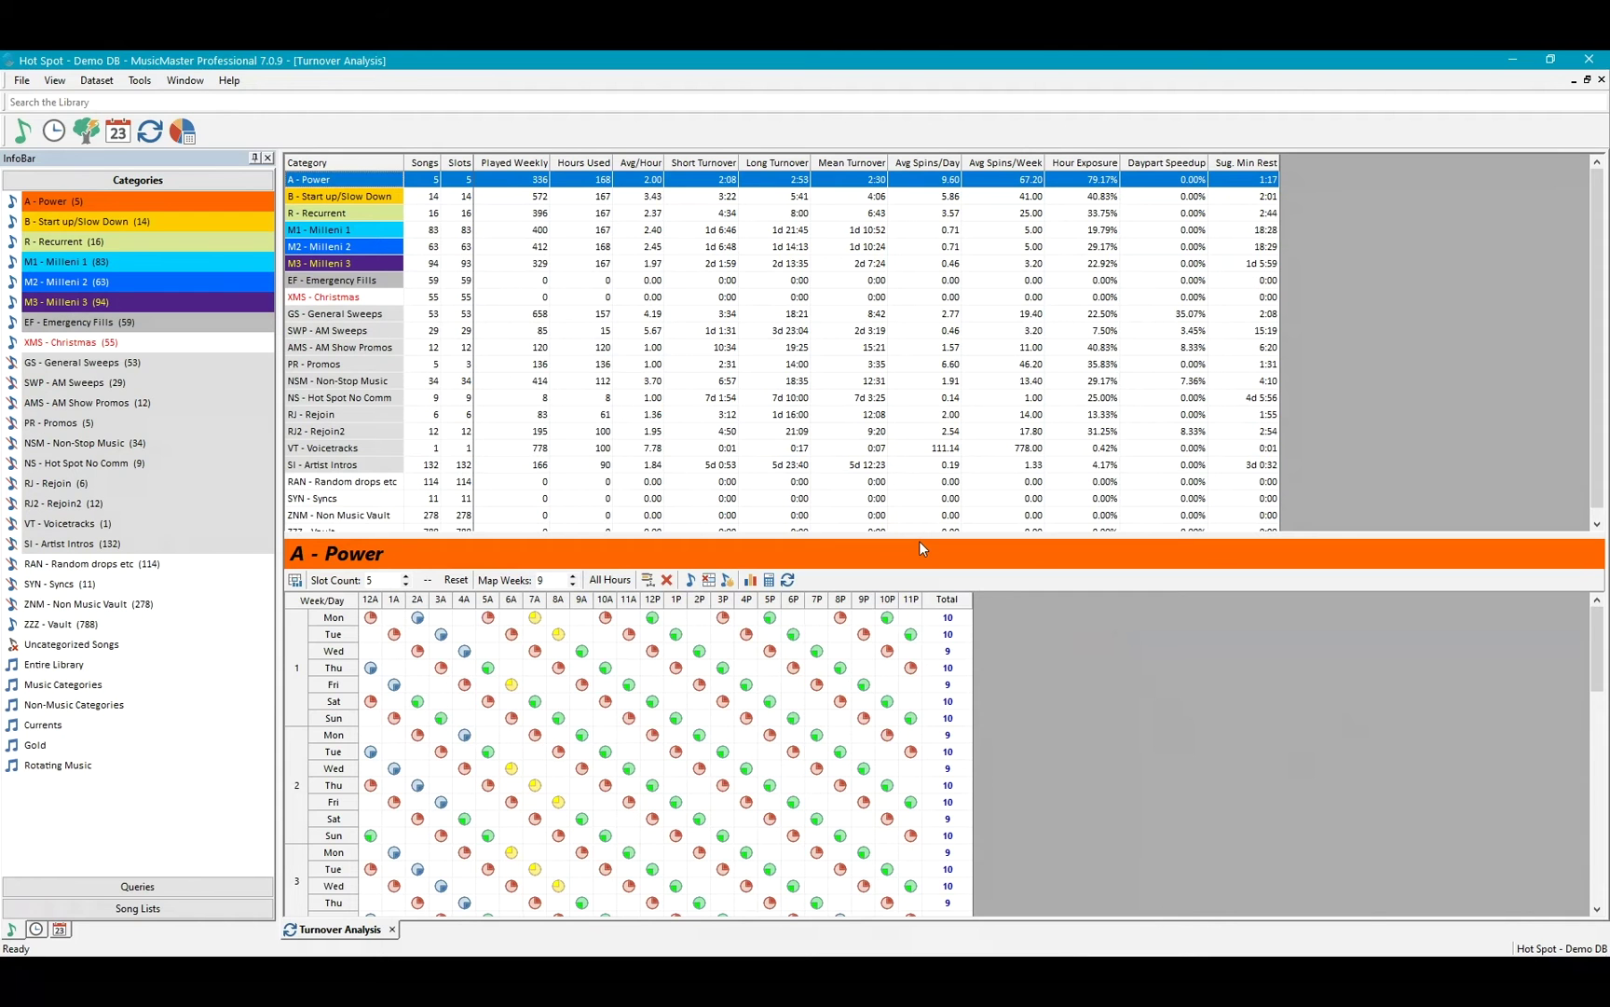
Compare the rotation maps of B - Start up/Slow Down, R - Recurrent, M1 - Milleni 1, M2 - Milleni 2 and M3 - Milleni 3.
{"action": "left_click", "coordinate": [376, 198]}
{"action": "left_click", "coordinate": [376, 214]}
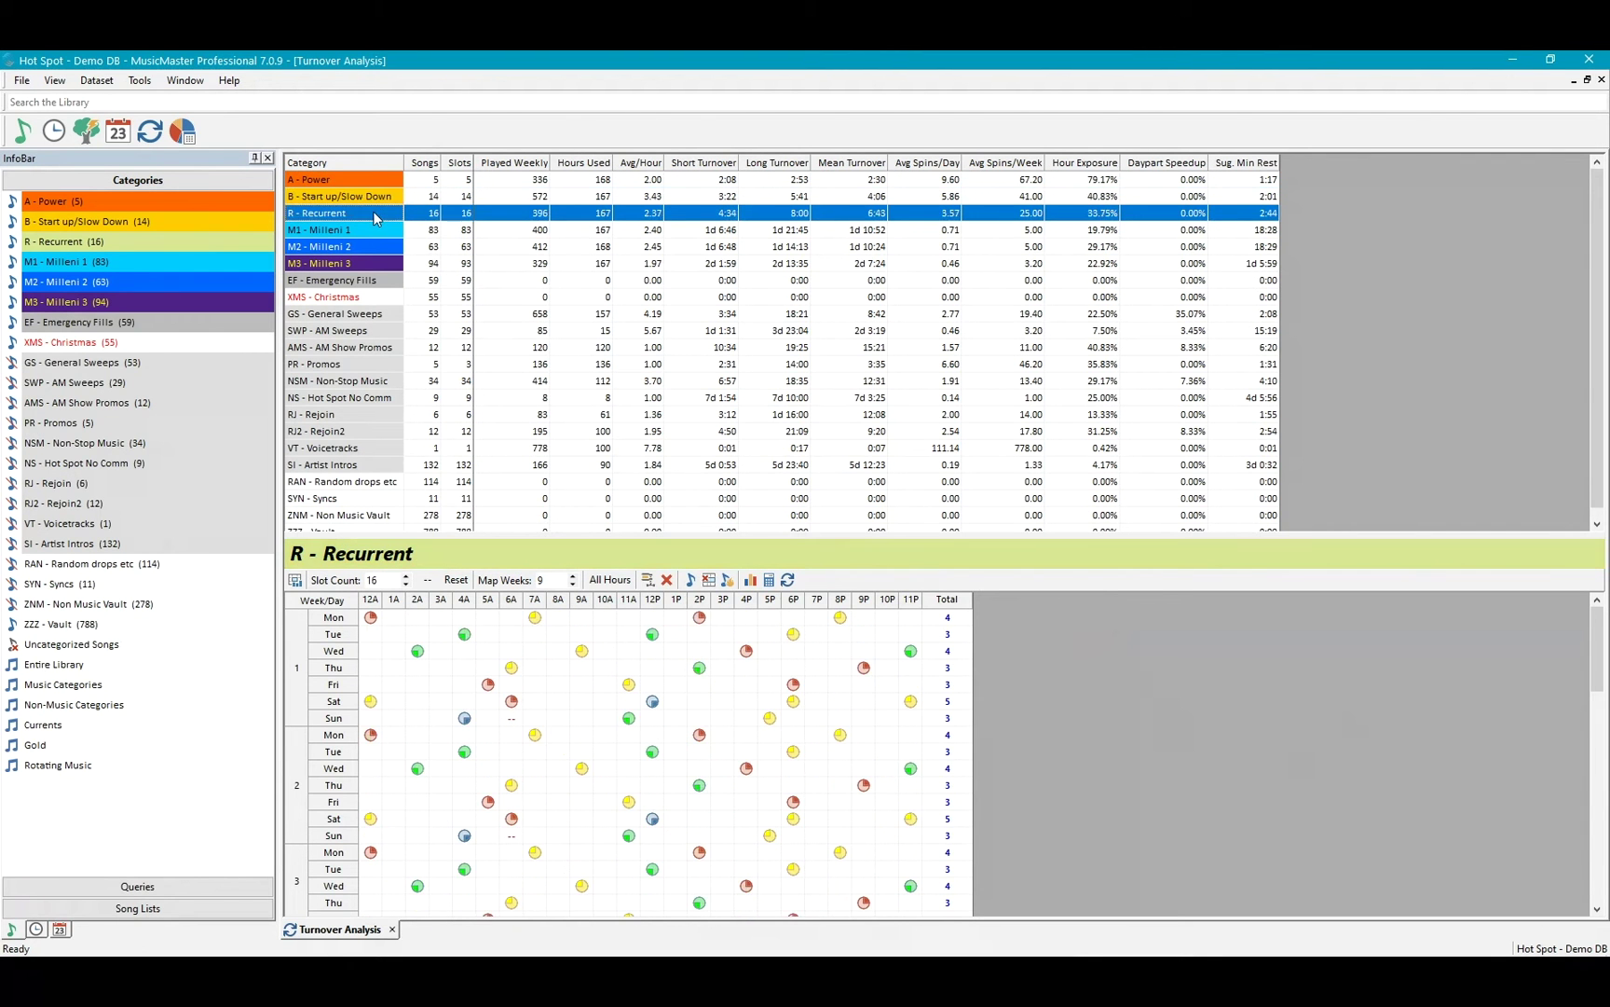
{"action": "left_click", "coordinate": [373, 237]}
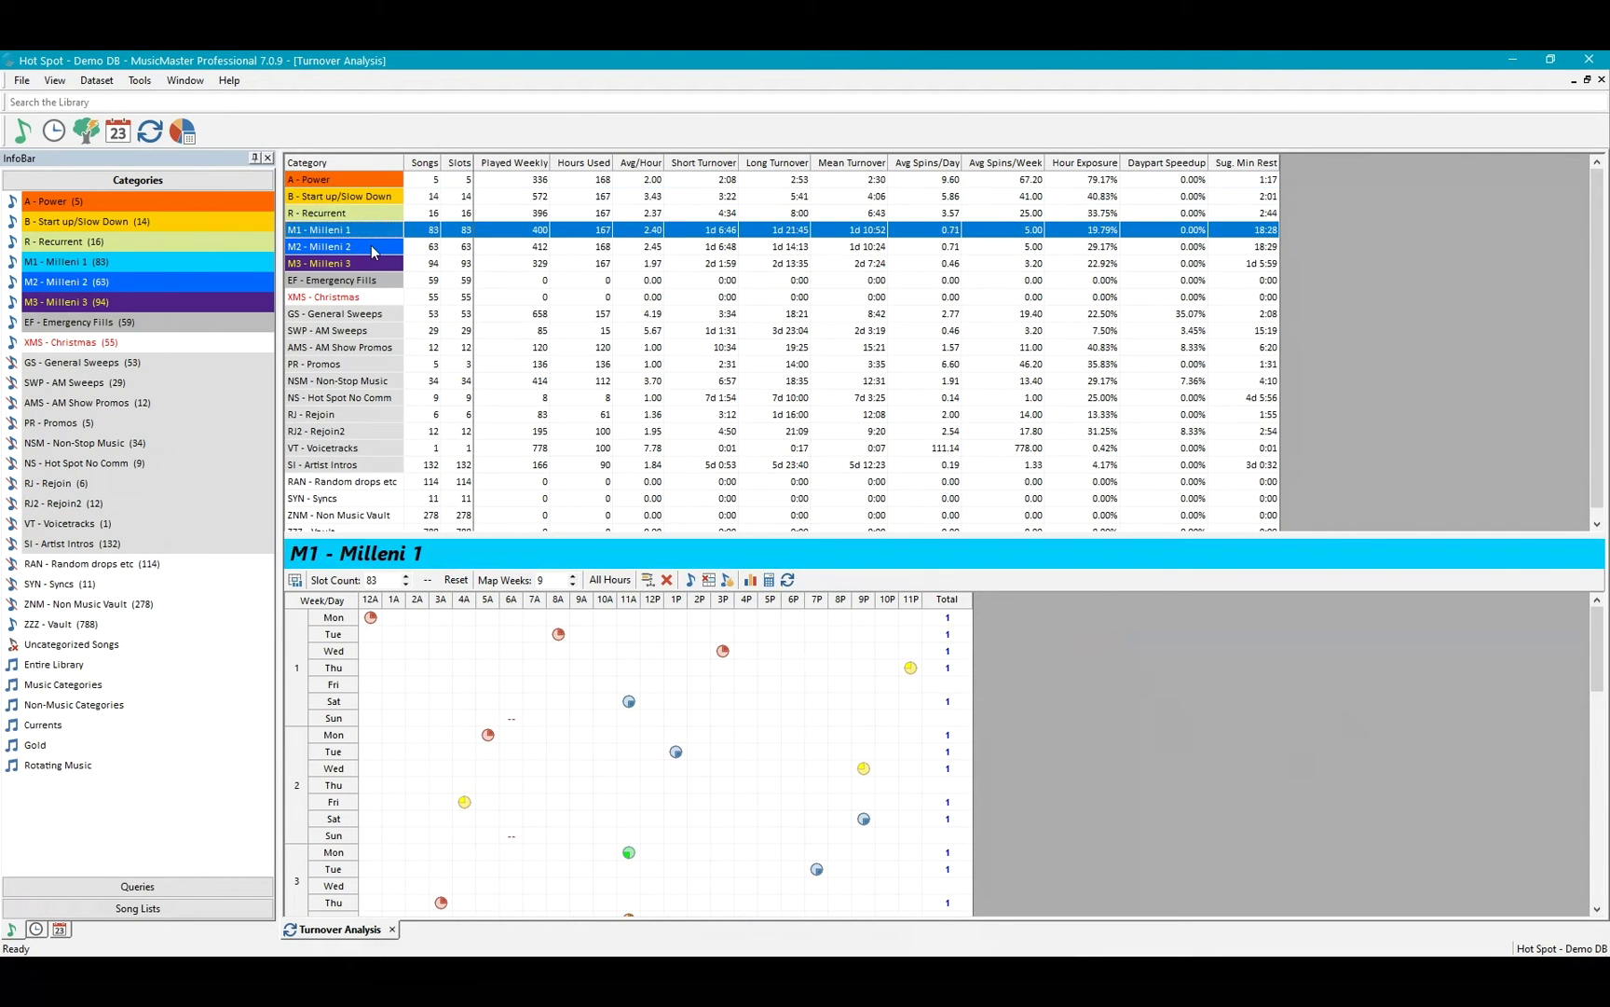
{"action": "left_click", "coordinate": [371, 245]}
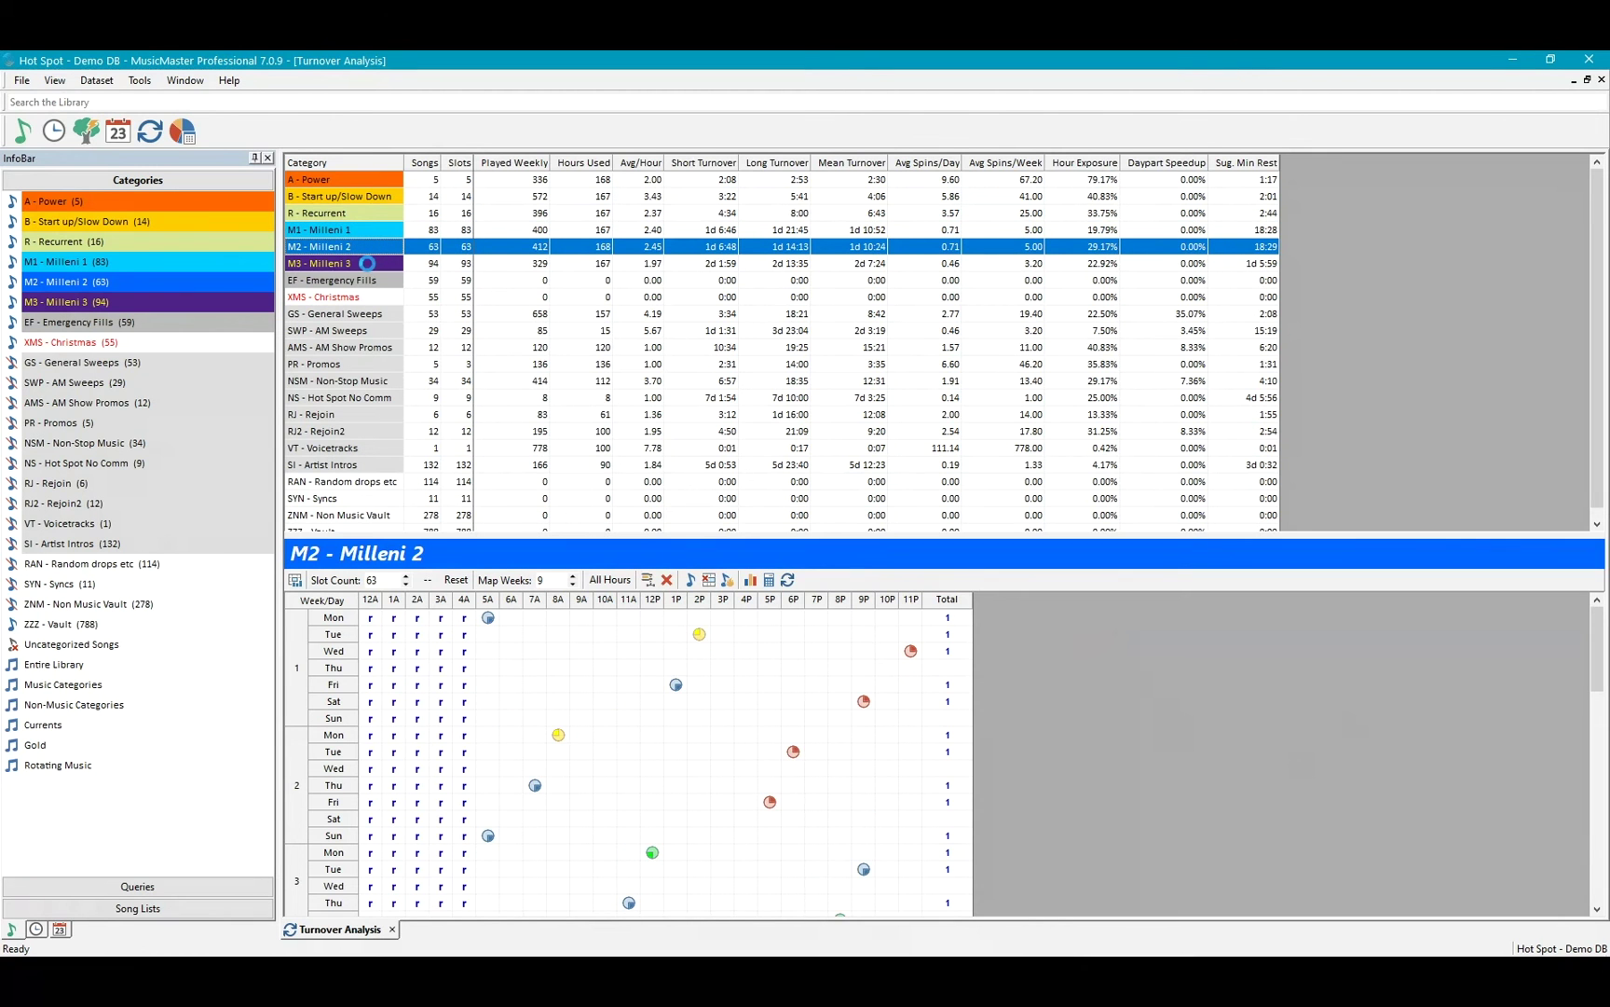
{"action": "left_click", "coordinate": [367, 263]}
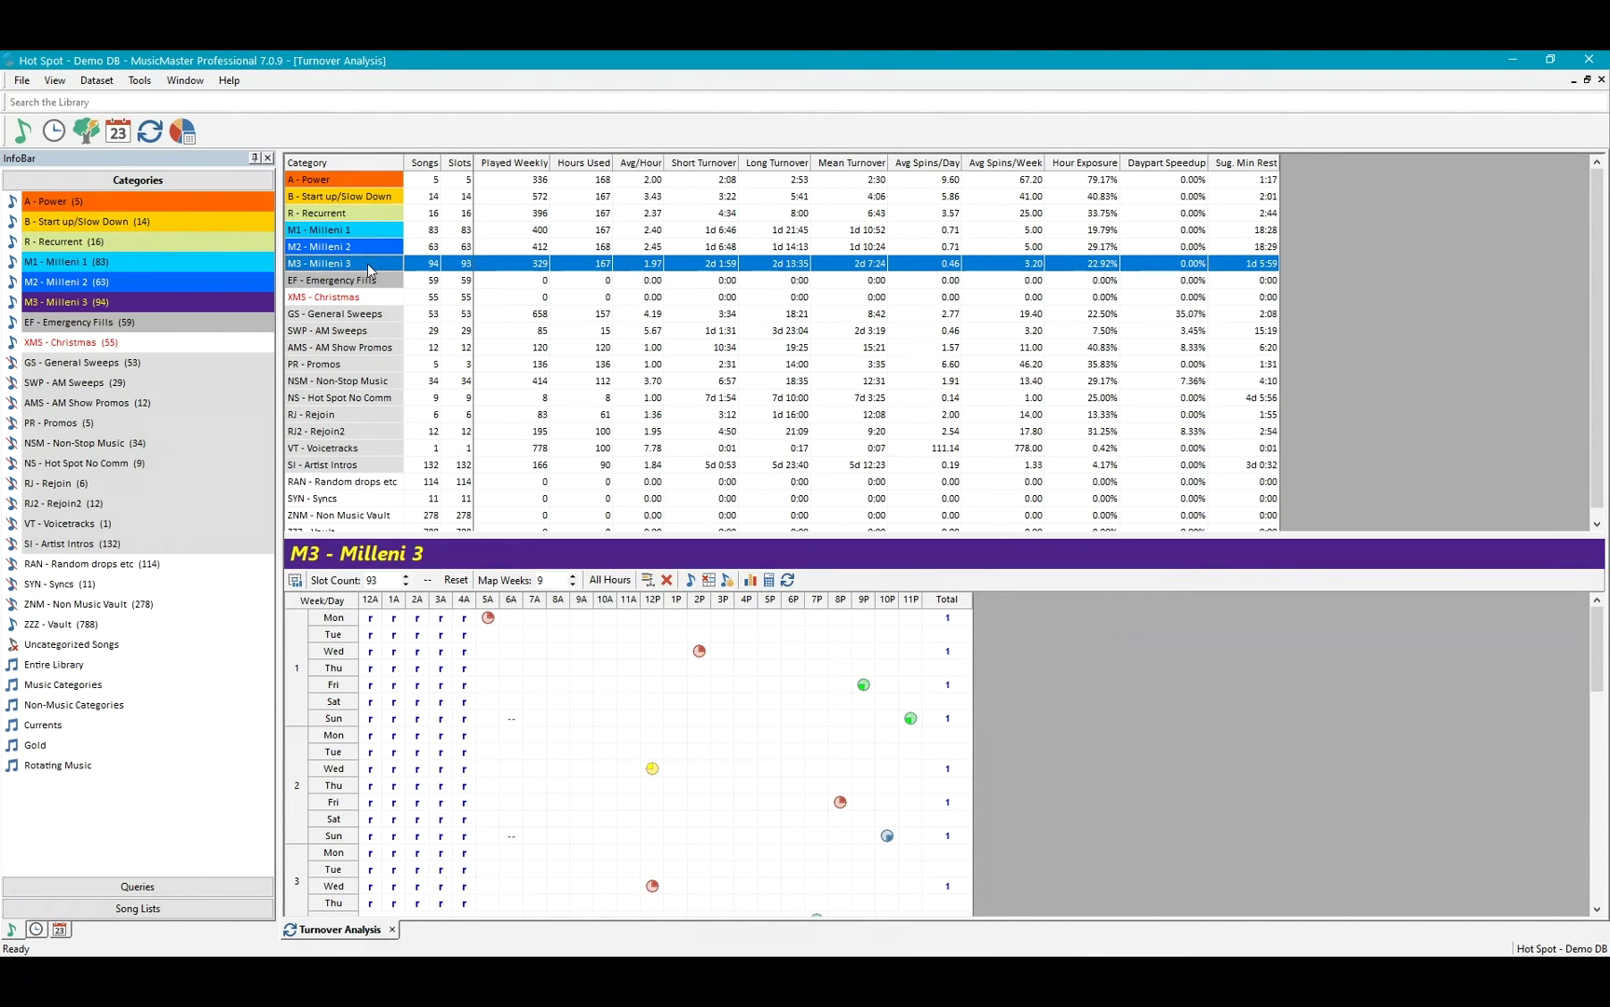
{"action": "left_click", "coordinate": [367, 244]}
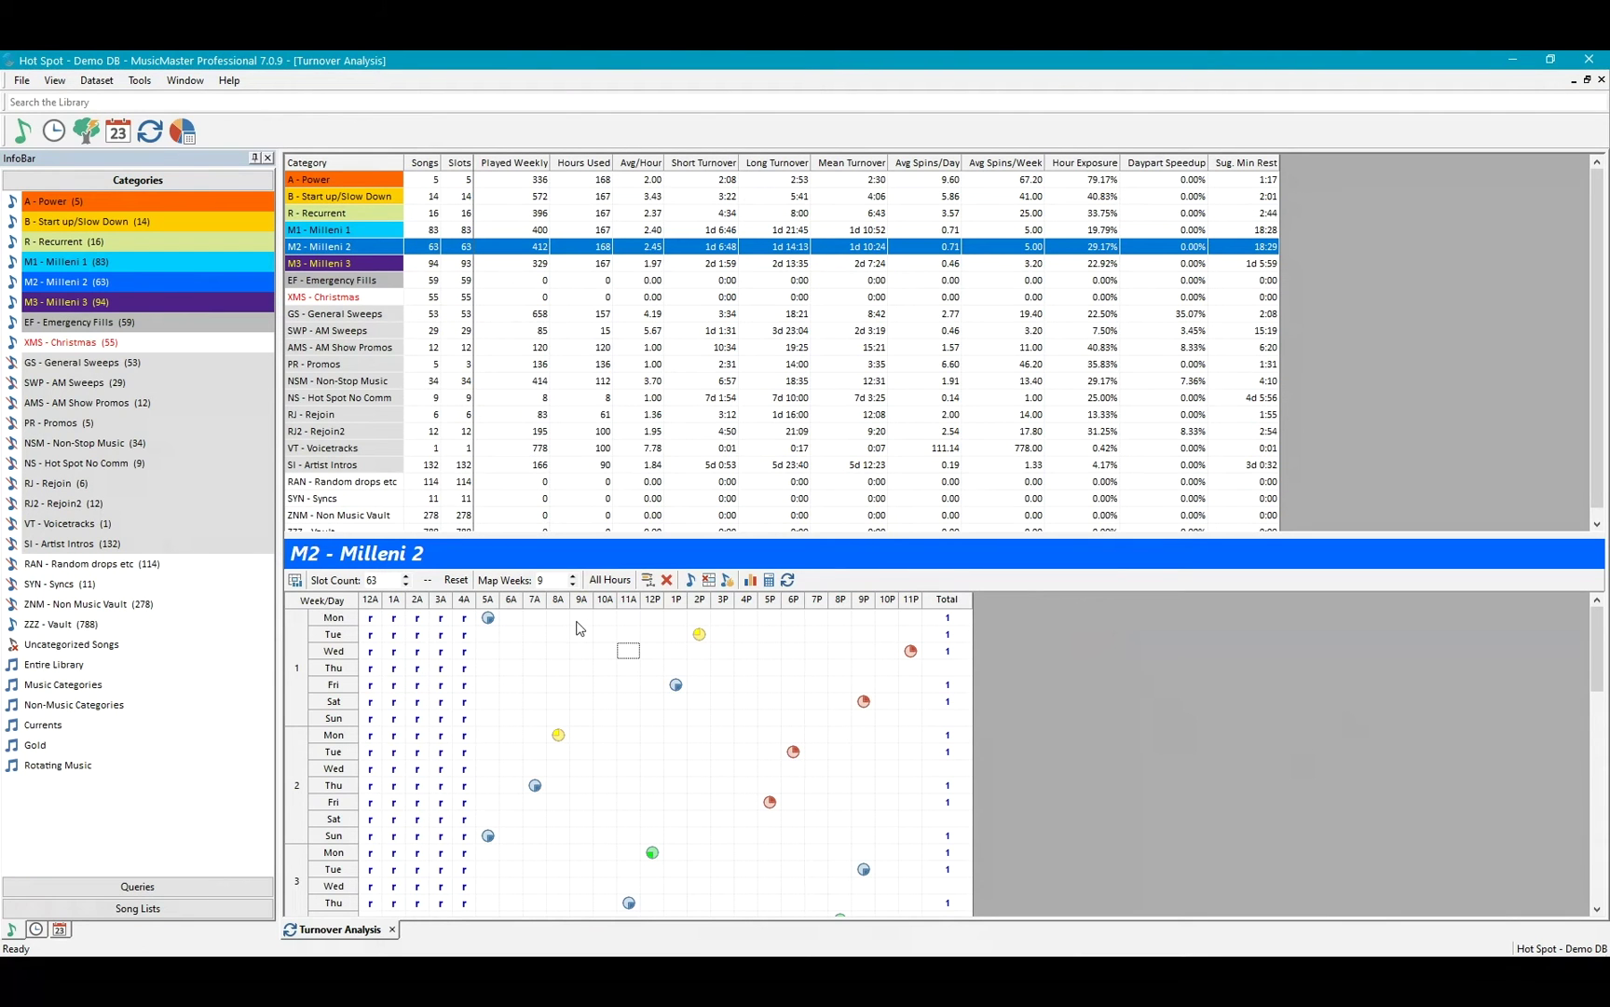
{"action": "left_click", "coordinate": [605, 652]}
{"action": "left_click", "coordinate": [360, 266]}
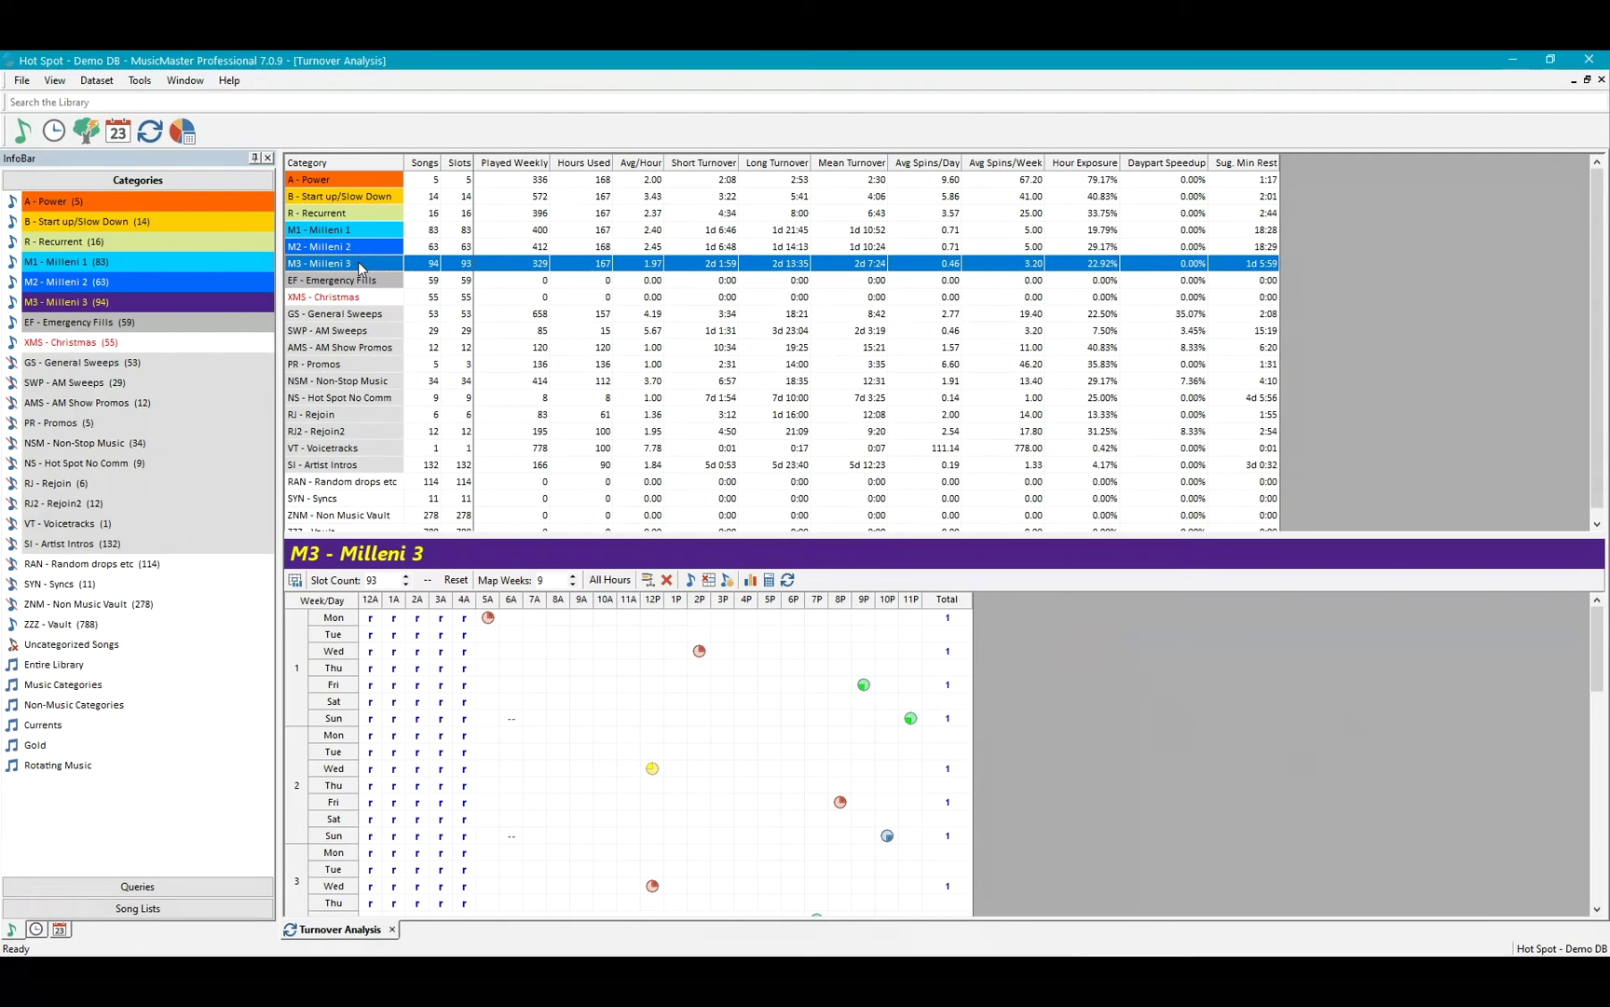
{"action": "mouse_move", "coordinate": [495, 626]}
Test a slot count of 4 for A - Power and examine the resulting rotation map.
{"action": "left_click", "coordinate": [353, 179]}
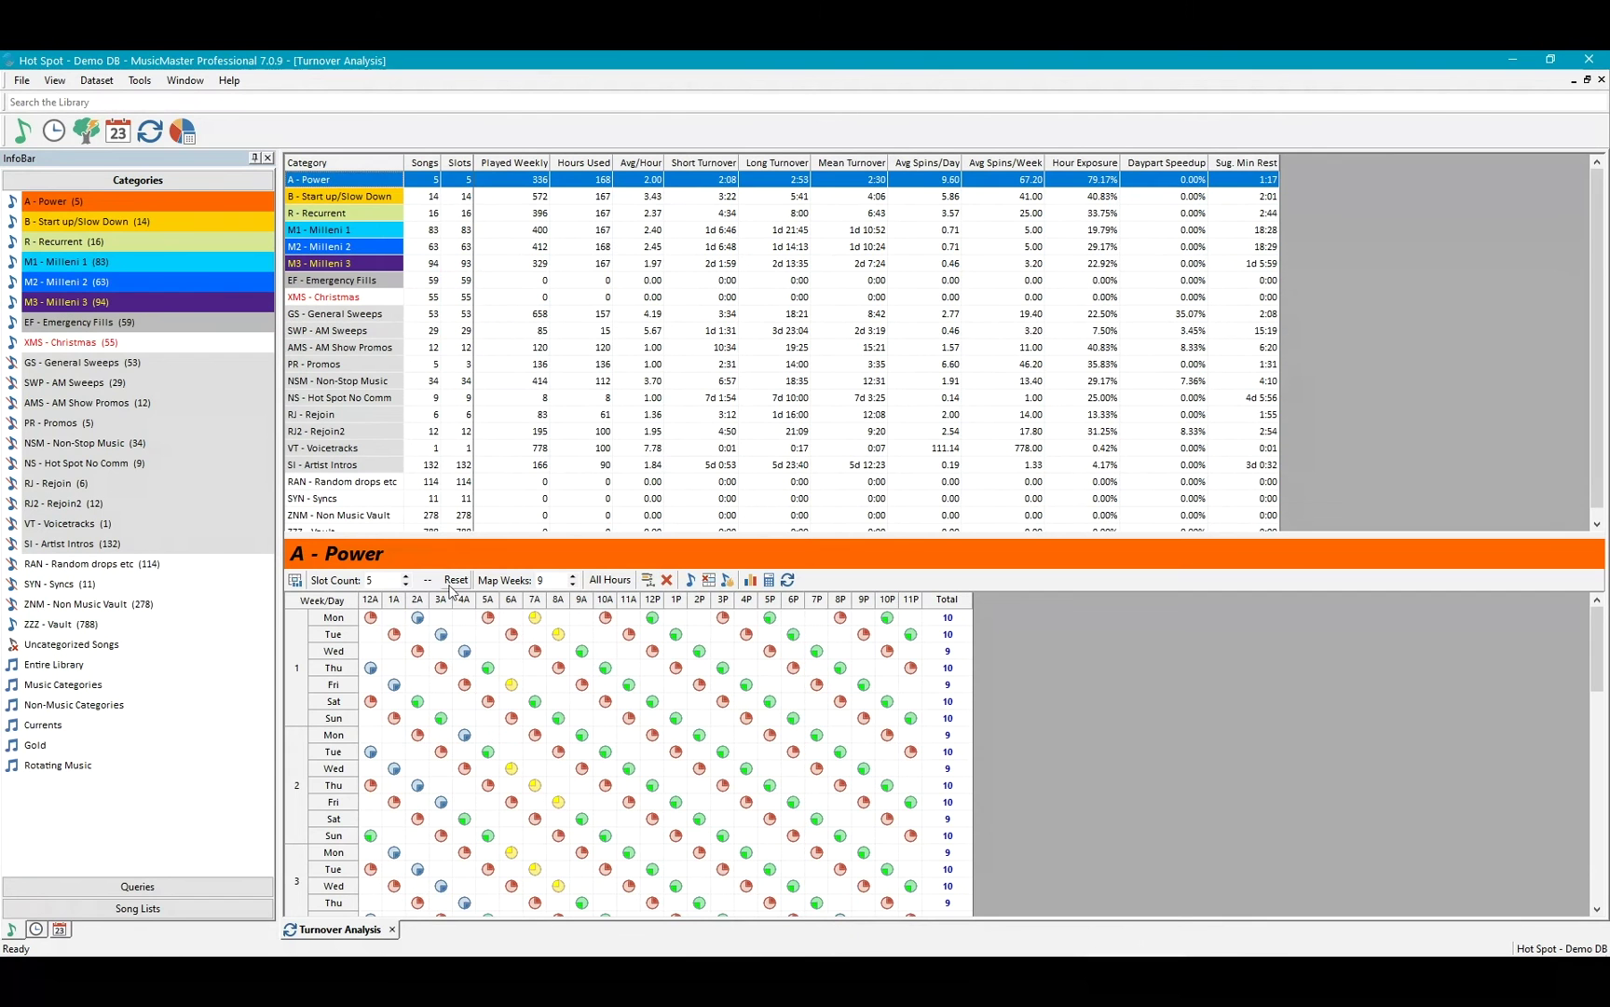
{"action": "left_click", "coordinate": [406, 584]}
{"action": "mouse_move", "coordinate": [797, 725]}
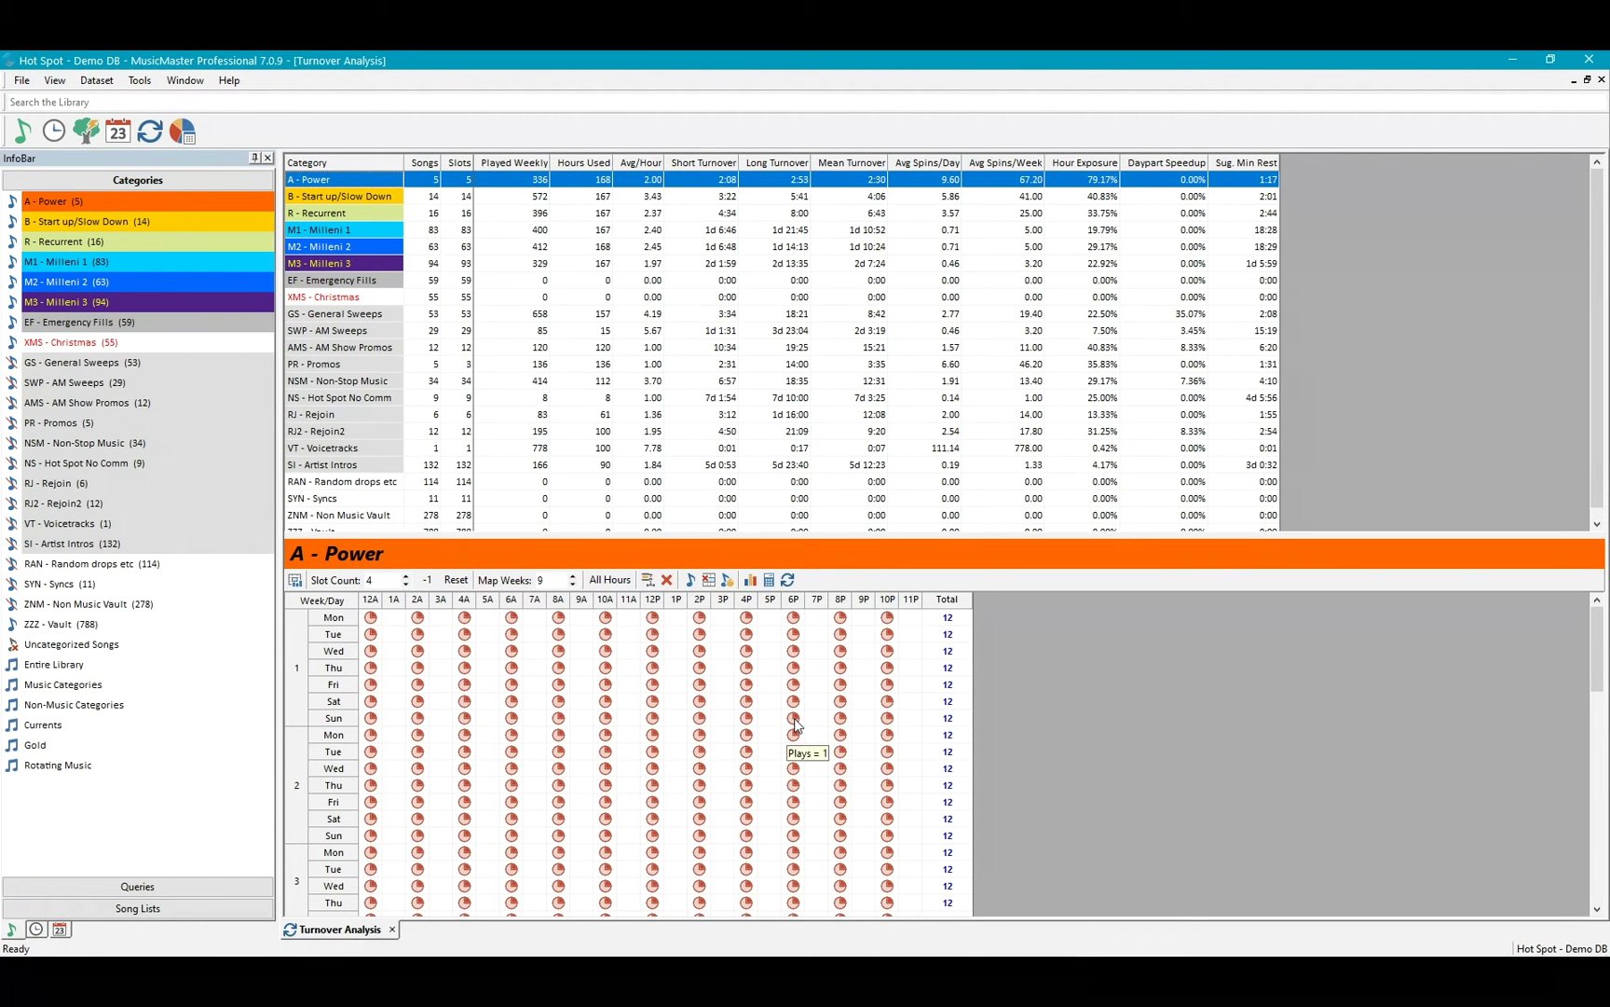
Test a slot count of 11 for B - Start up/Slow Down.
{"action": "left_click", "coordinate": [361, 192]}
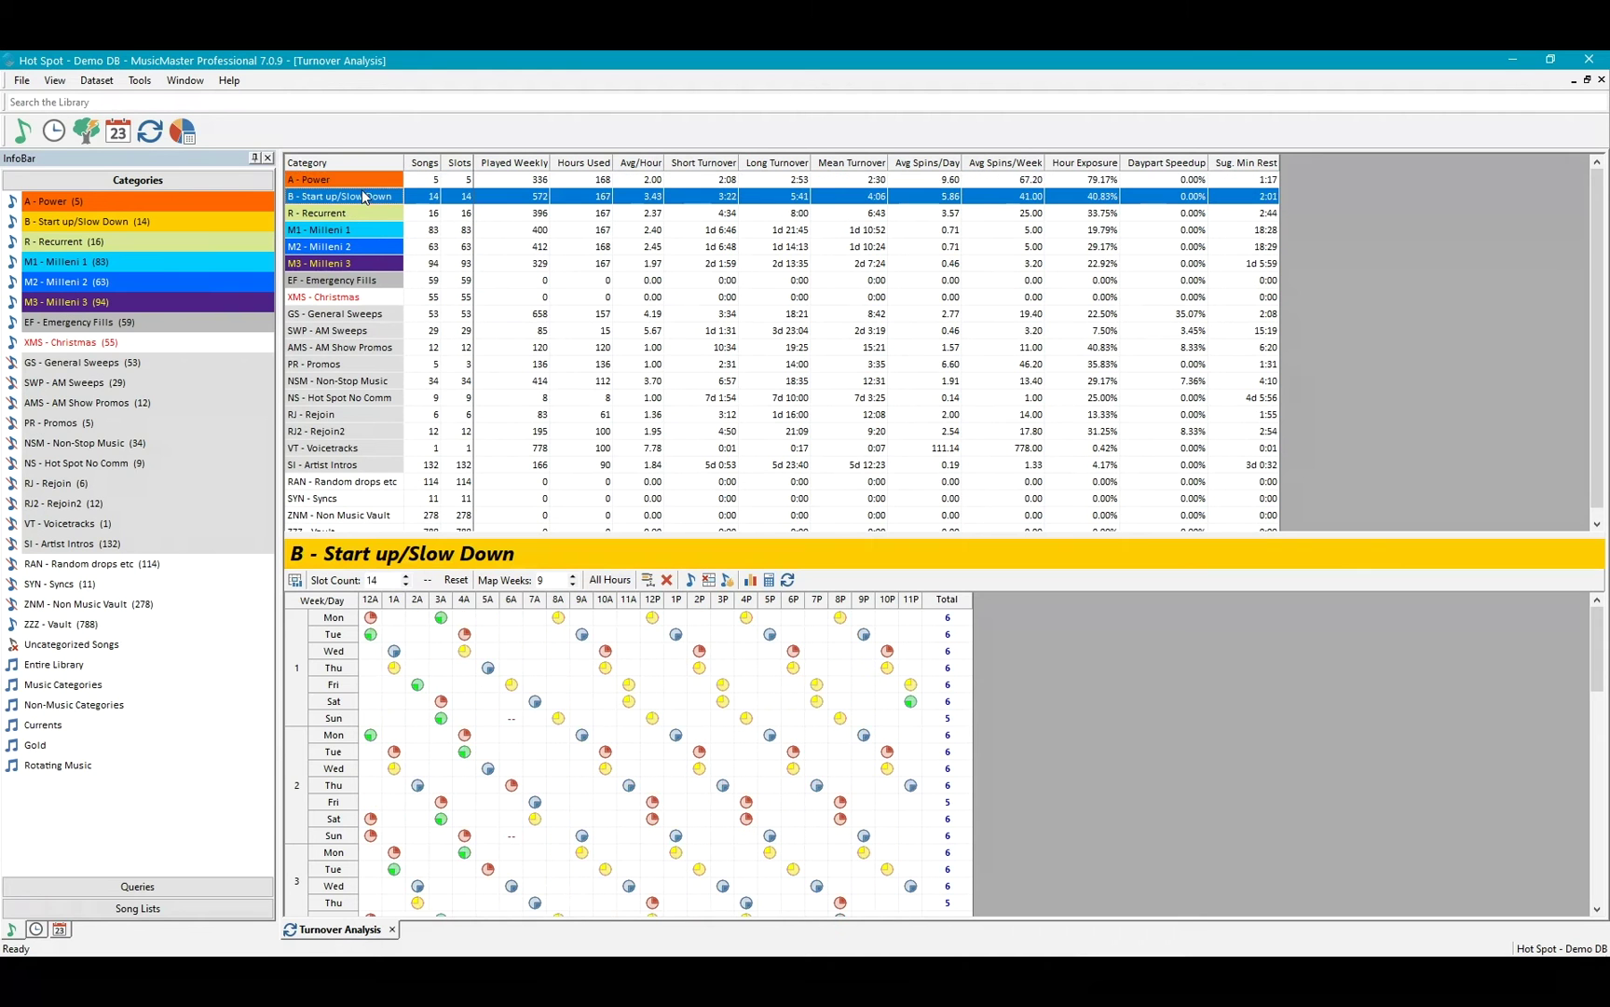
{"action": "left_click", "coordinate": [406, 584]}
{"action": "left_click", "coordinate": [406, 585]}
{"action": "left_click", "coordinate": [406, 584]}
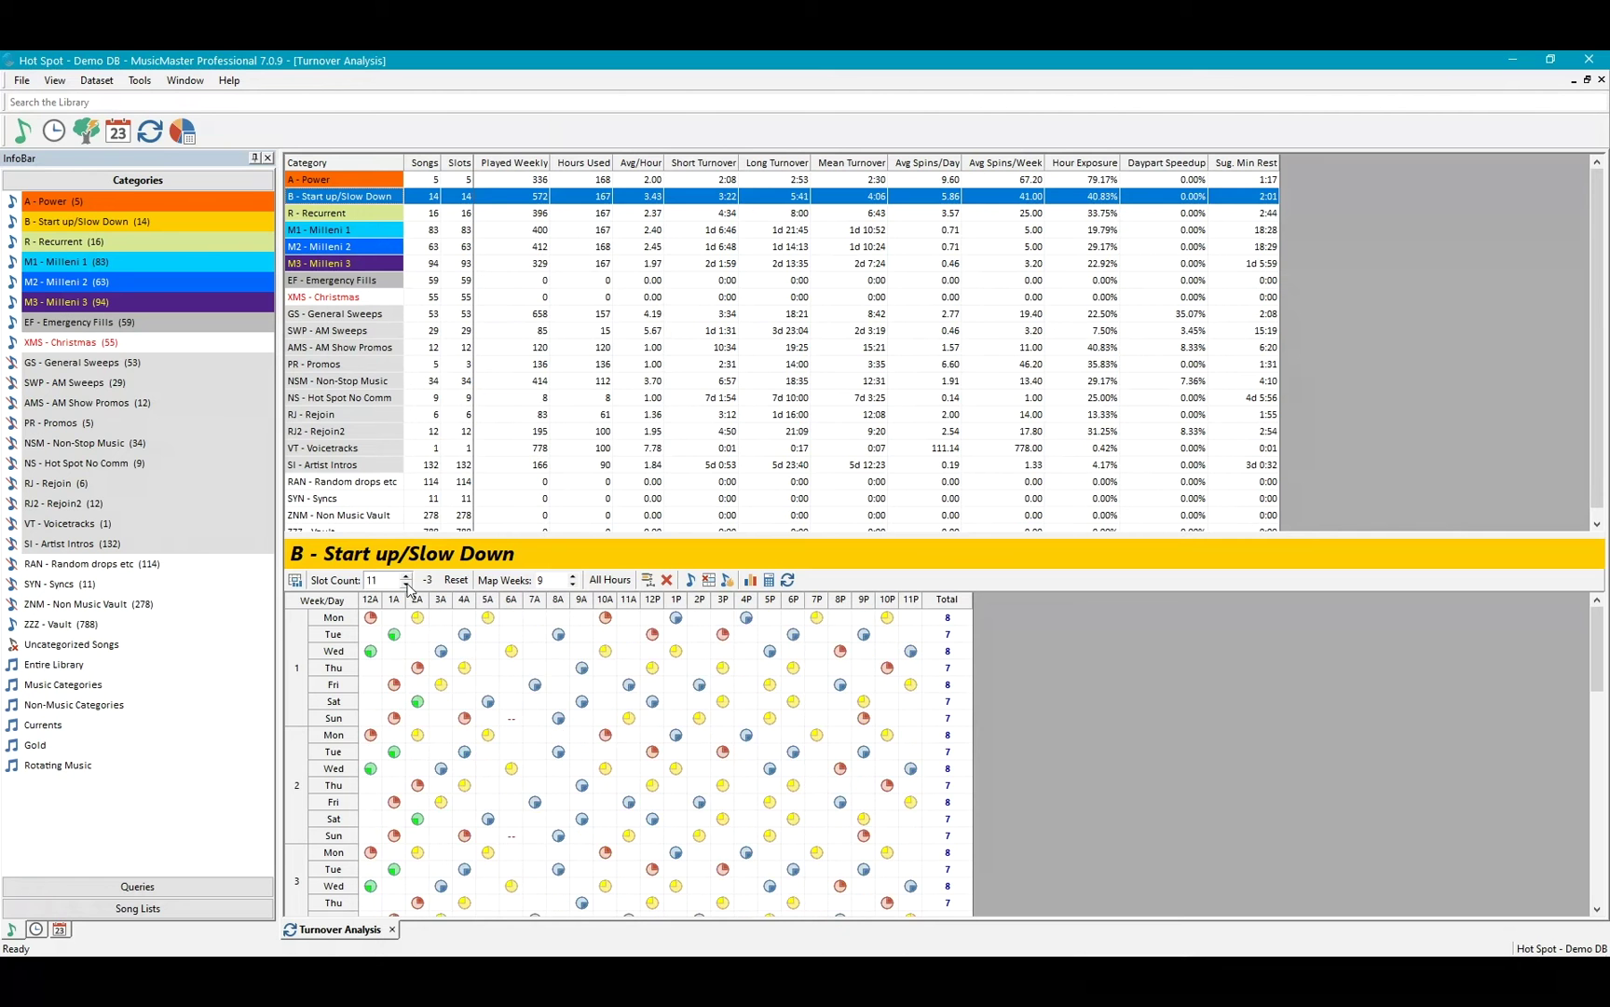
Try B - Start up/Slow Down with 16 slots, examine the plays in the 9A hour, and recalculate the analysis.
{"action": "left_click", "coordinate": [406, 576]}
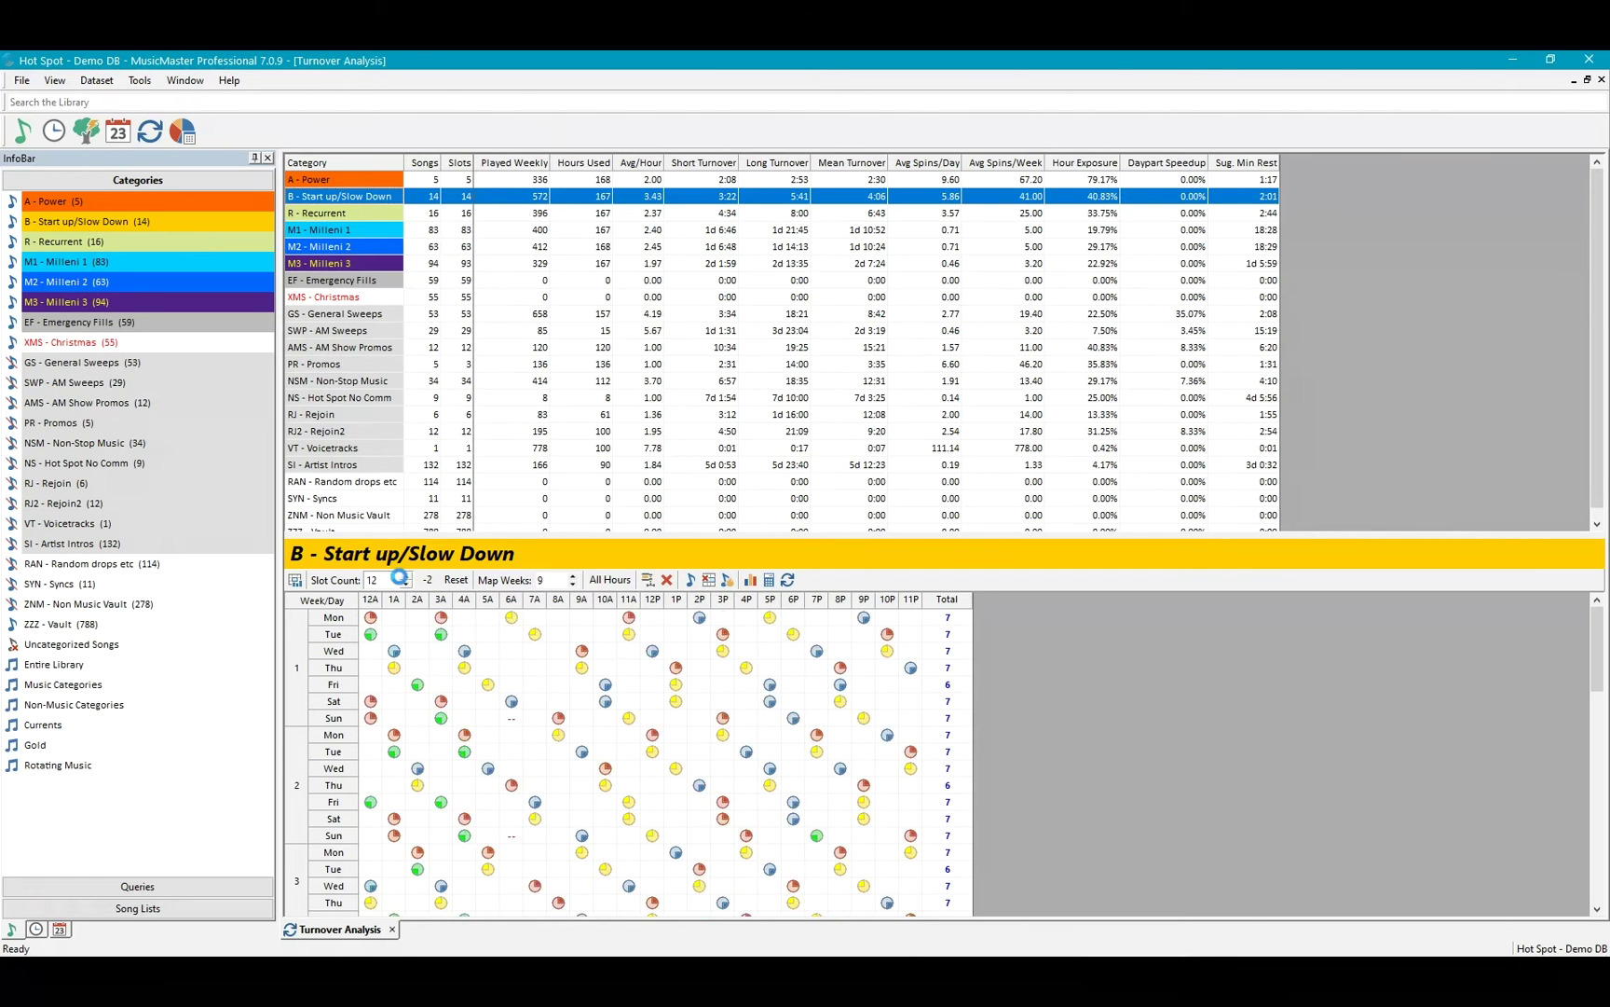
{"action": "left_click", "coordinate": [406, 576]}
{"action": "left_click", "coordinate": [406, 576]}
{"action": "left_click", "coordinate": [406, 576]}
{"action": "left_click", "coordinate": [406, 576]}
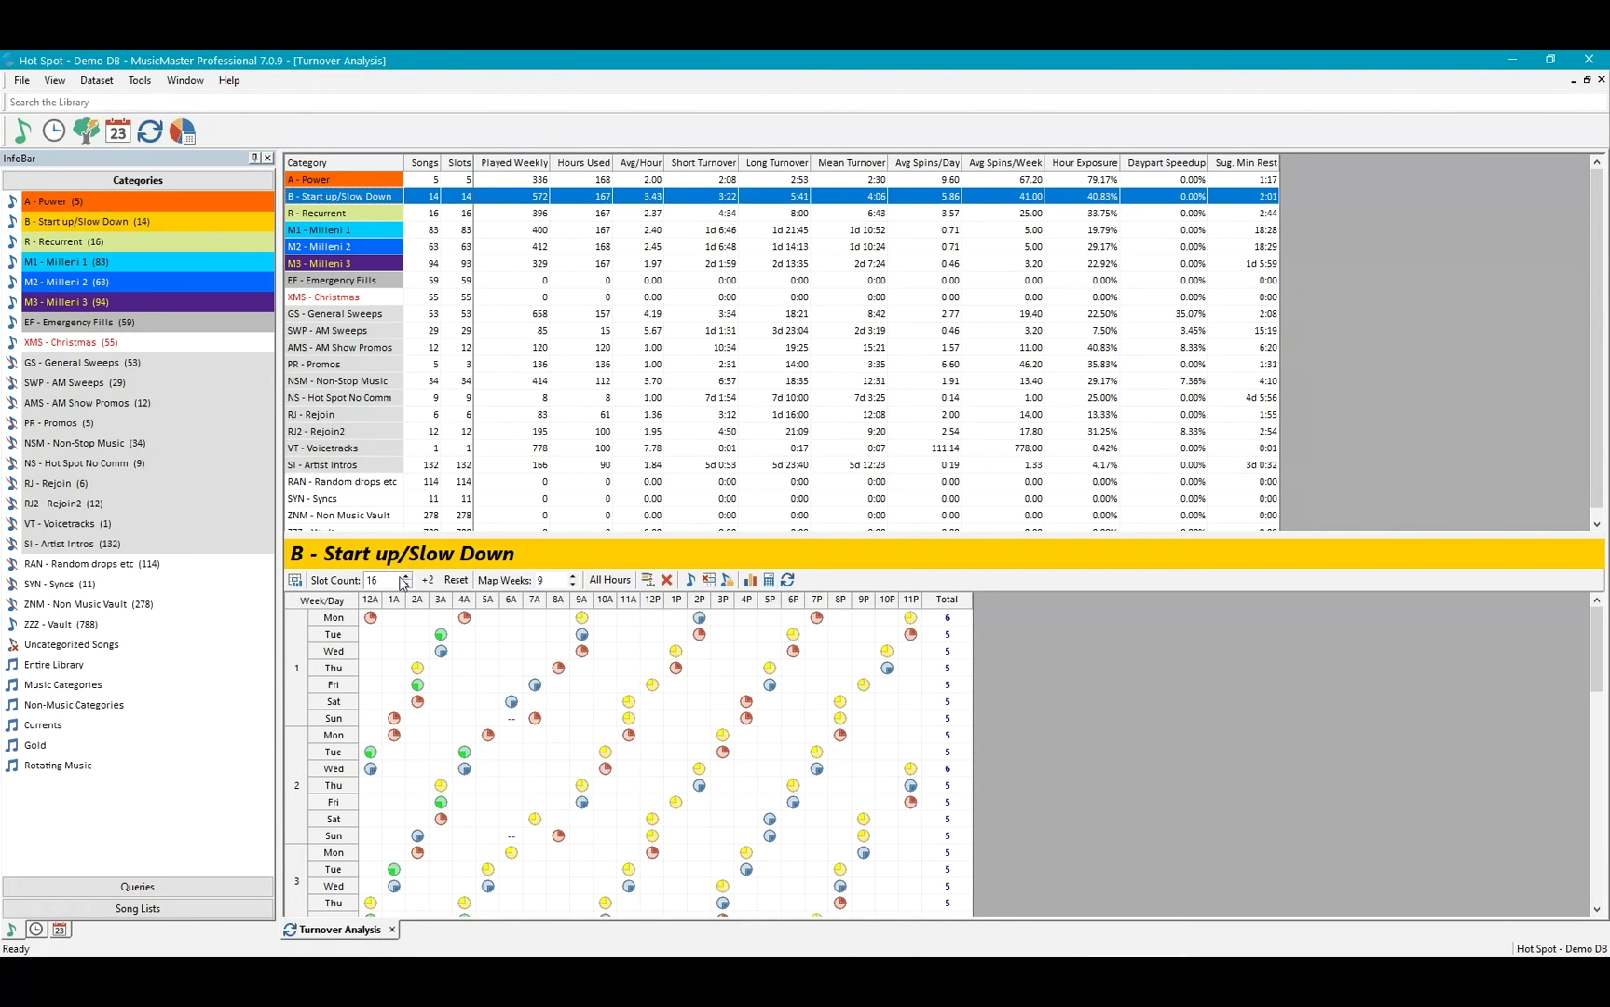
{"action": "mouse_move", "coordinate": [582, 649]}
{"action": "left_click", "coordinate": [696, 641]}
{"action": "left_click", "coordinate": [582, 634]}
{"action": "left_click", "coordinate": [582, 650]}
{"action": "left_click", "coordinate": [789, 580]}
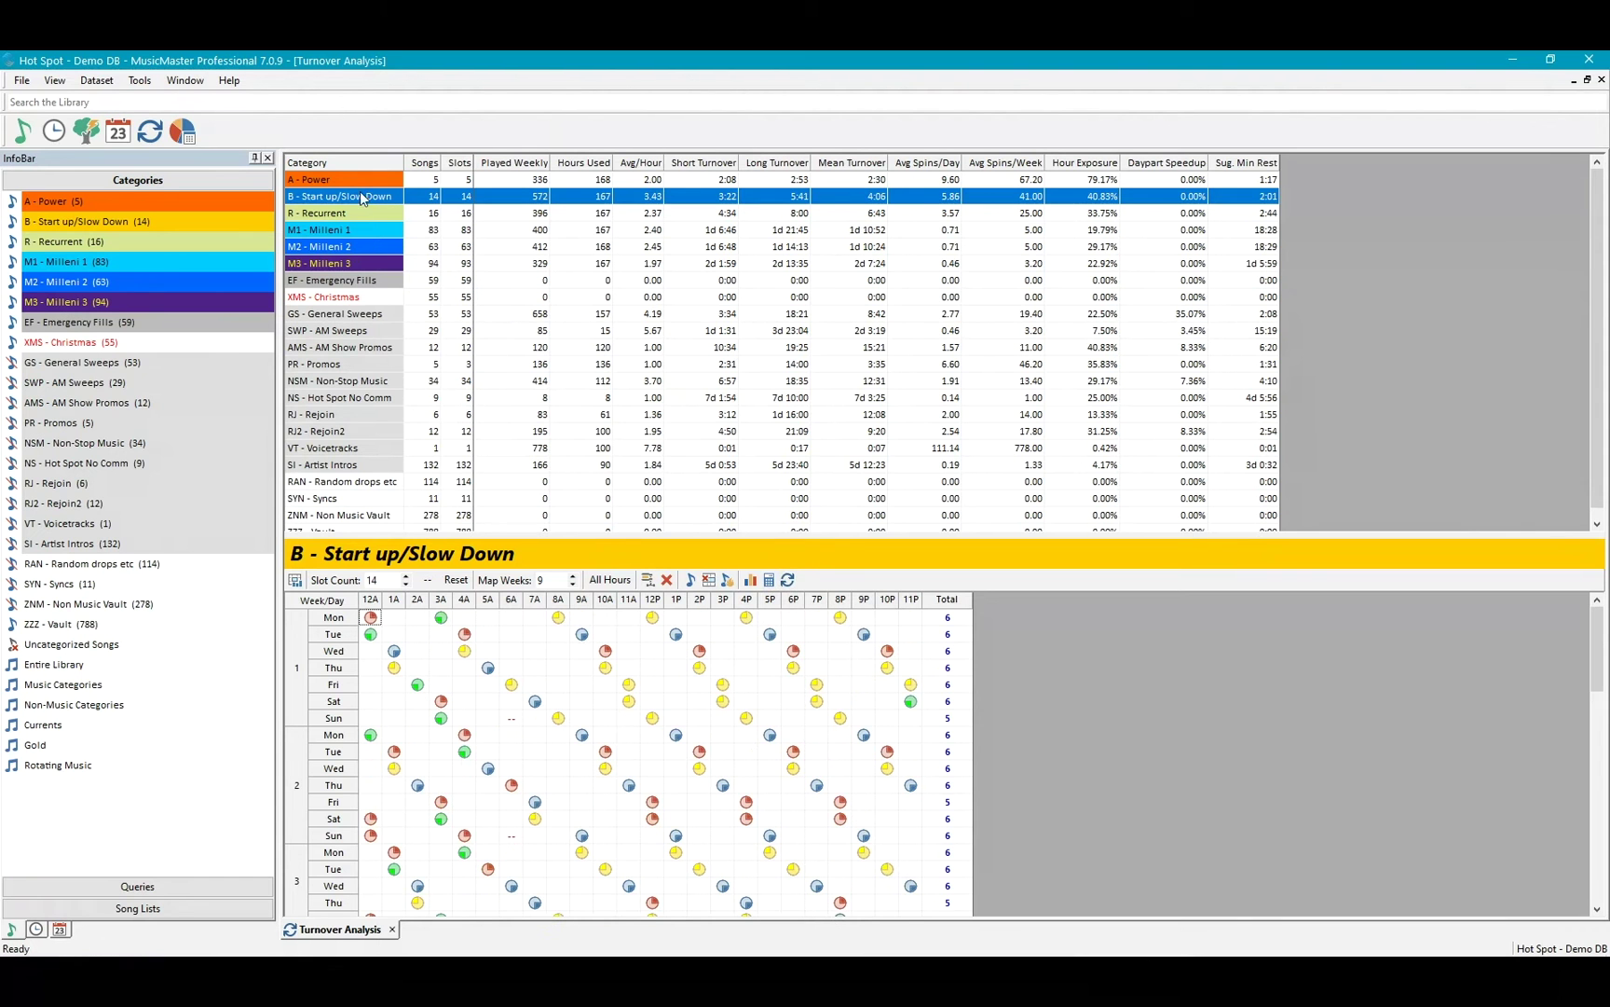
Open the A - Power songs in Library Maintenance and apply the "6a until 6p only" daypart restriction to HIGH HOPES.
{"action": "left_click", "coordinate": [364, 180]}
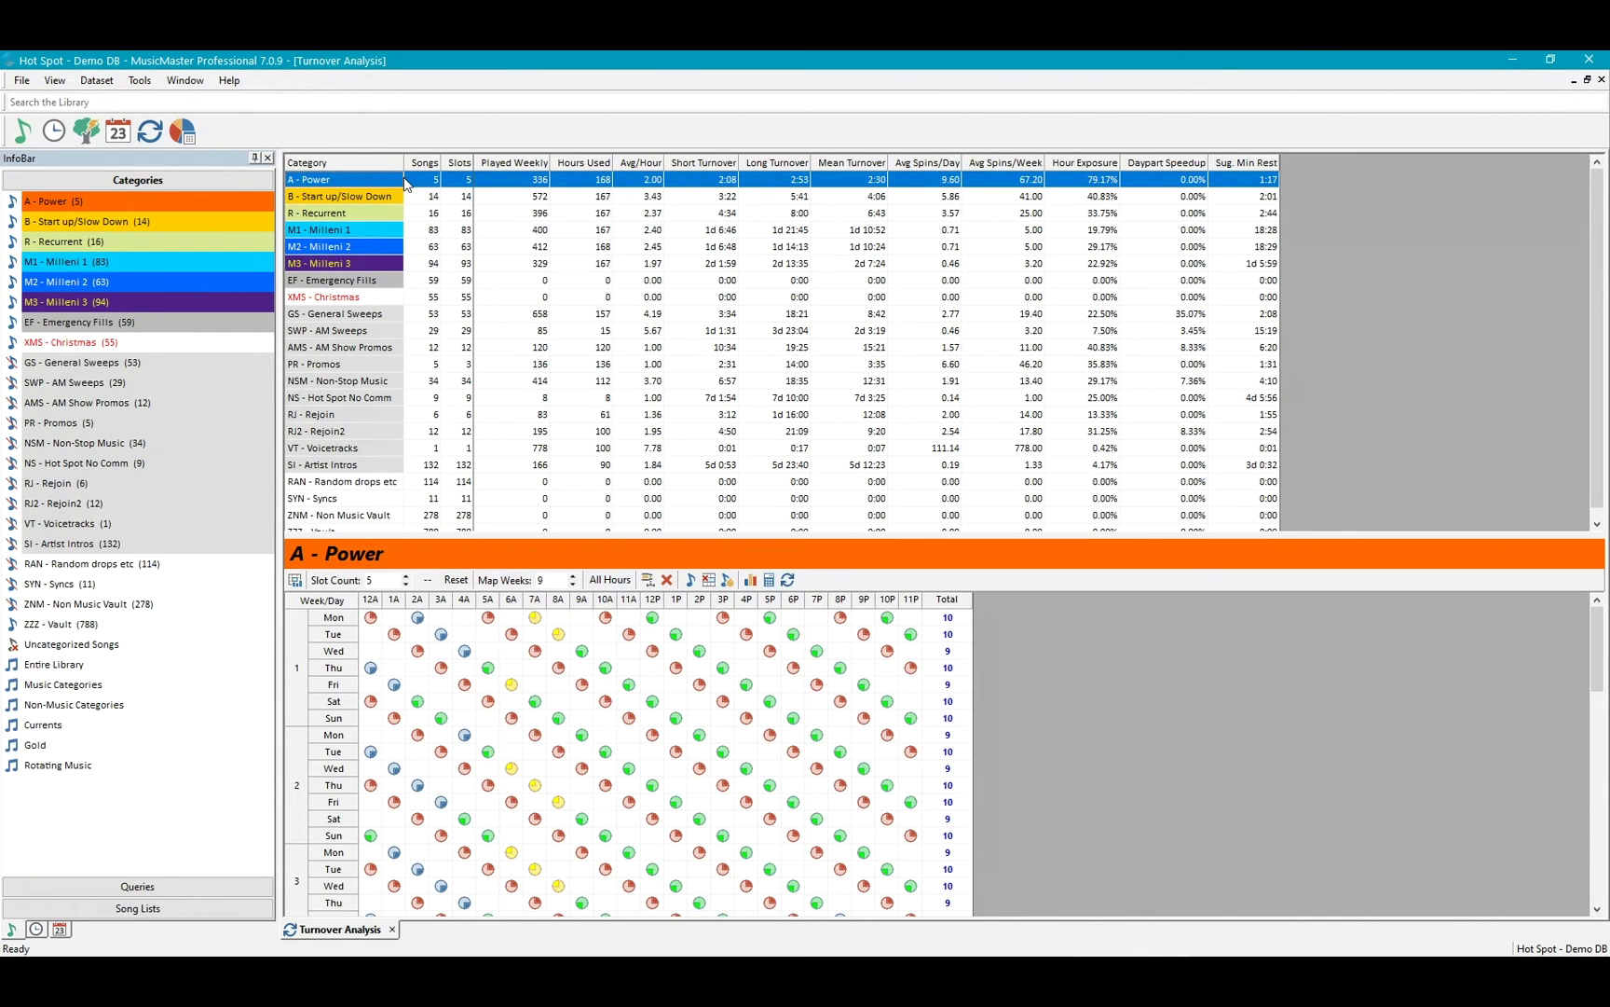
{"action": "double_click", "coordinate": [161, 200]}
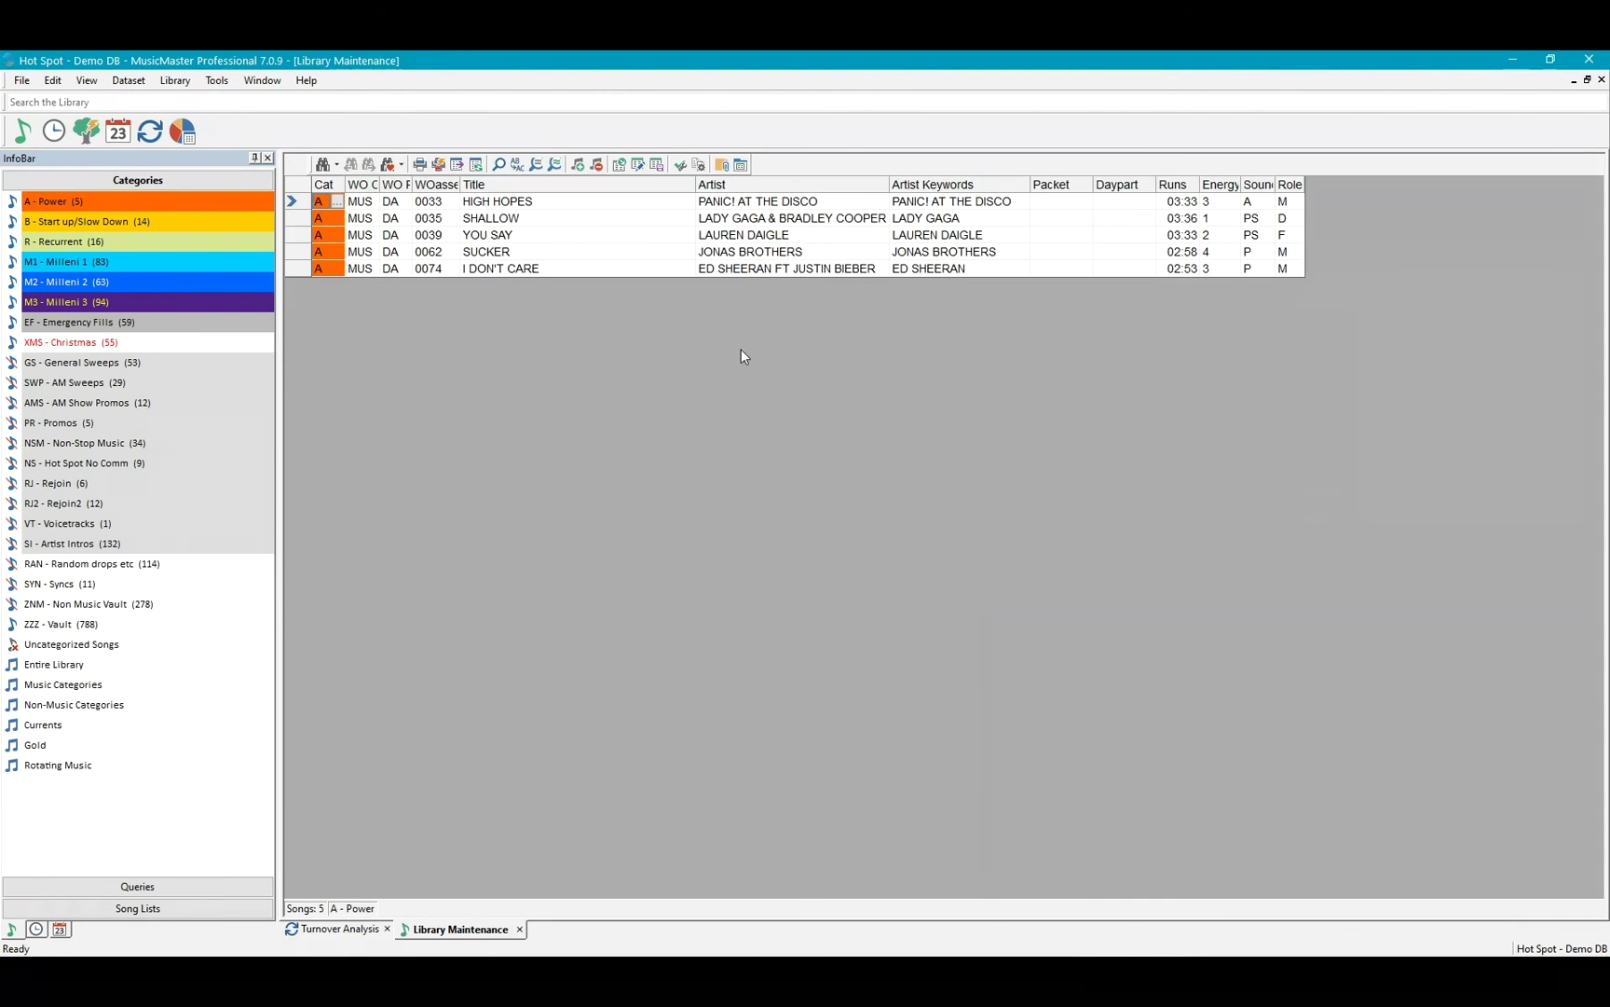
{"action": "double_click", "coordinate": [1145, 204]}
{"action": "left_click", "coordinate": [791, 283]}
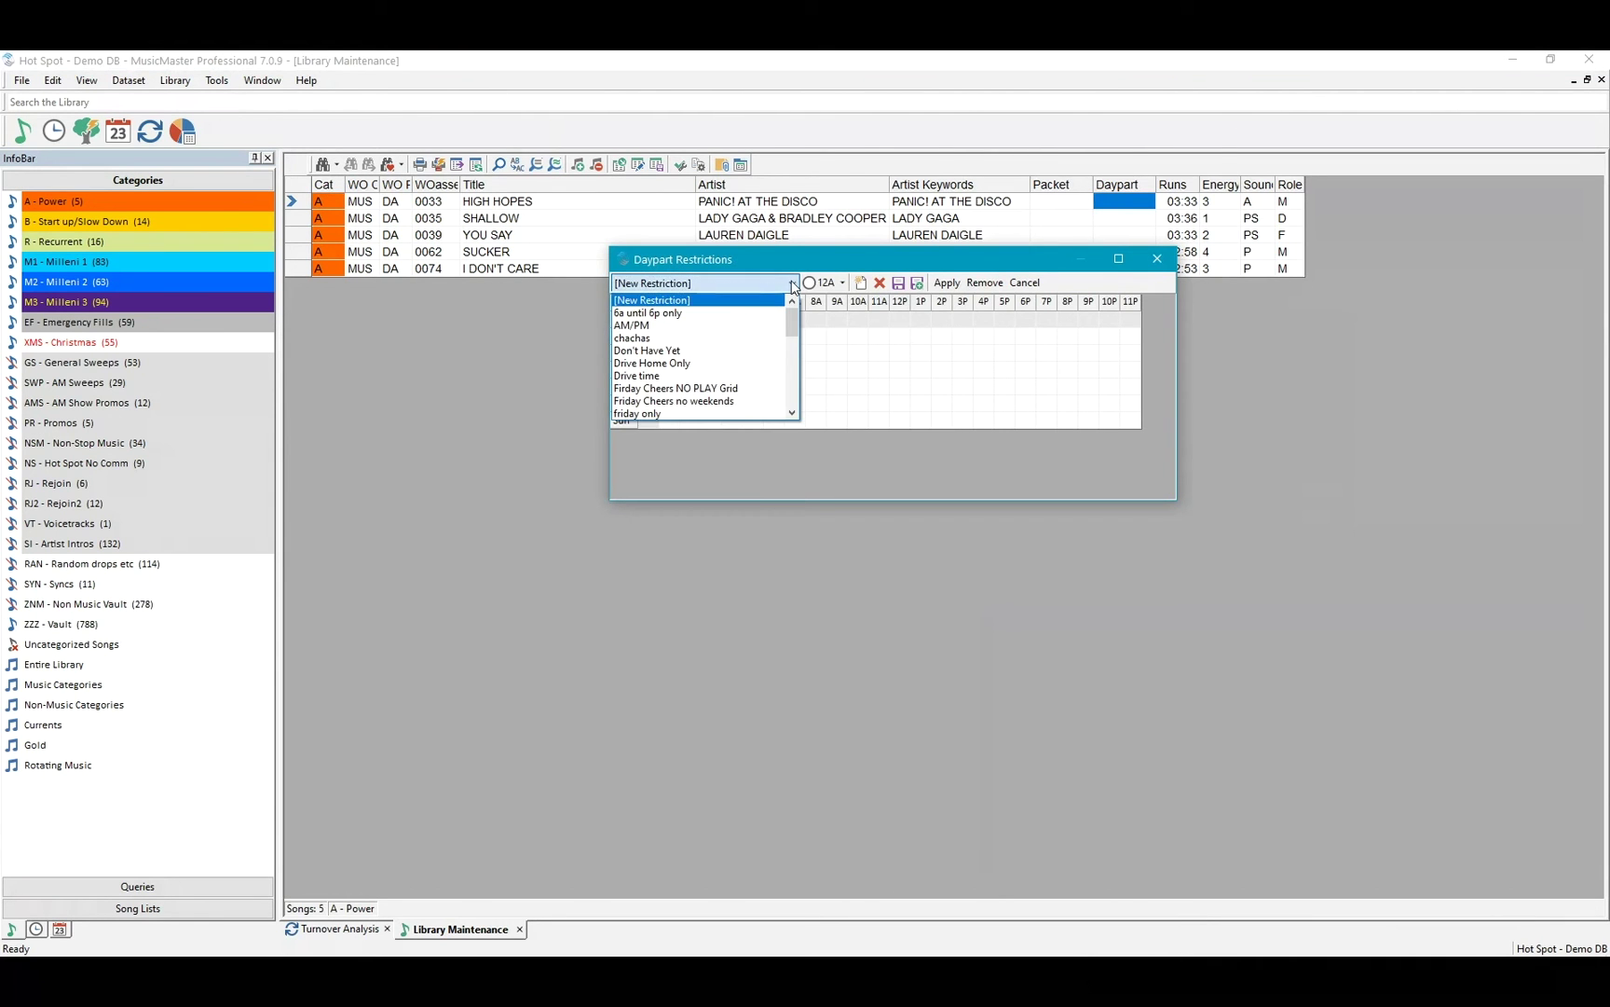
{"action": "left_click", "coordinate": [661, 314]}
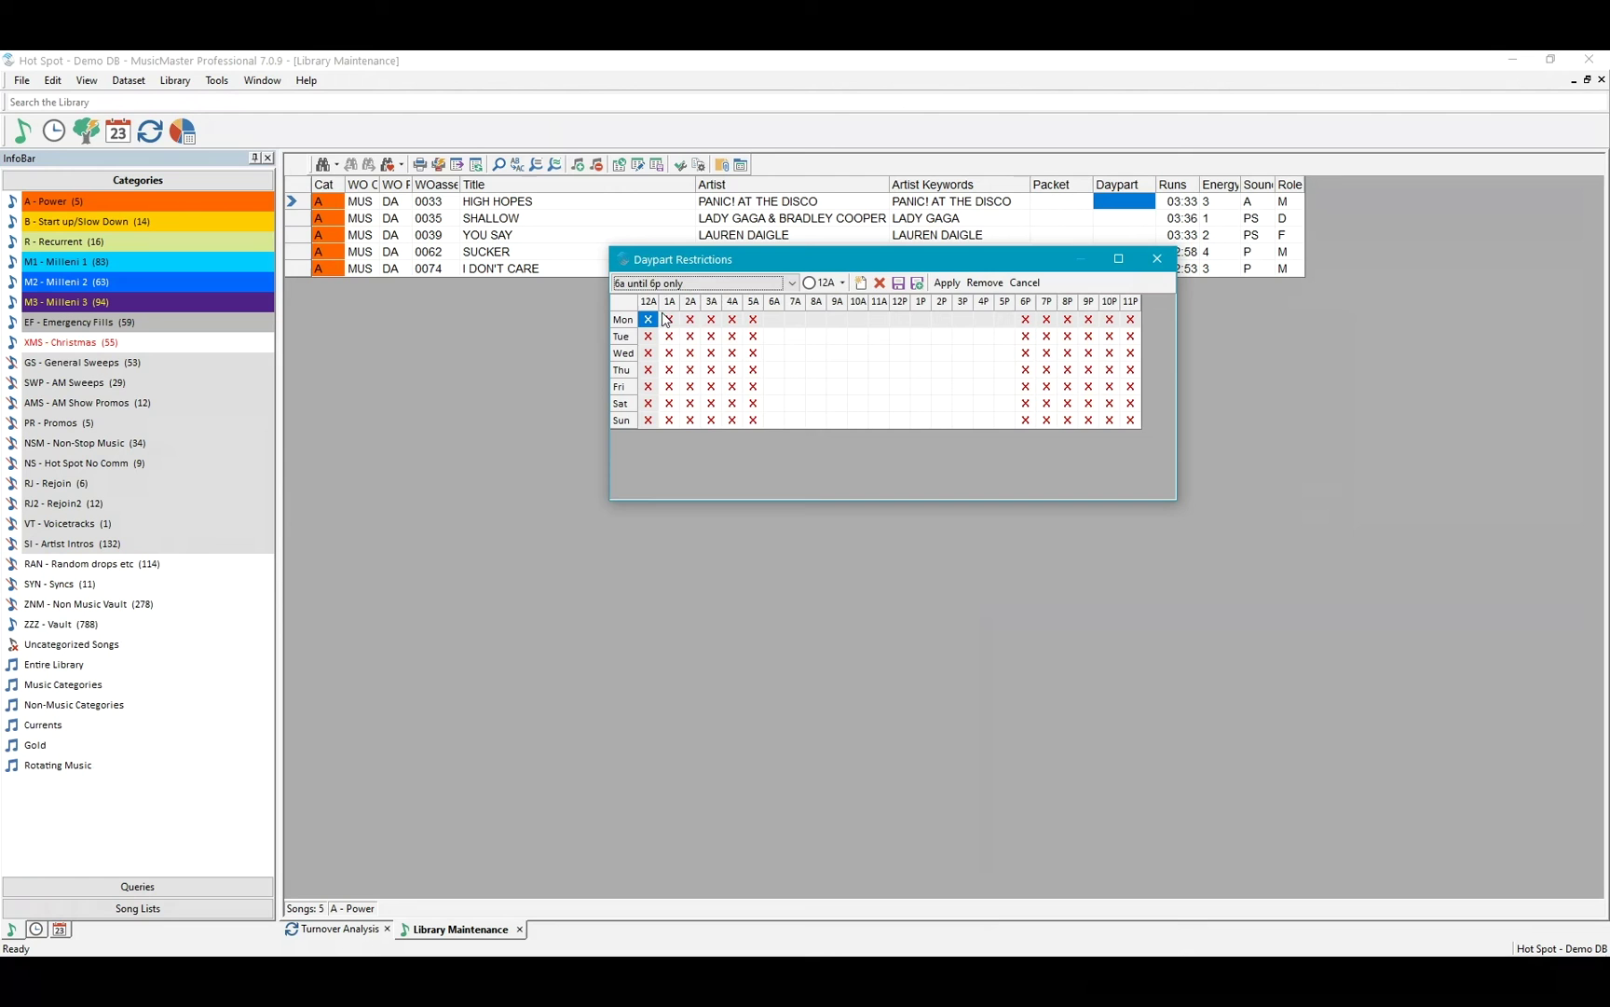
{"action": "left_click", "coordinate": [947, 282]}
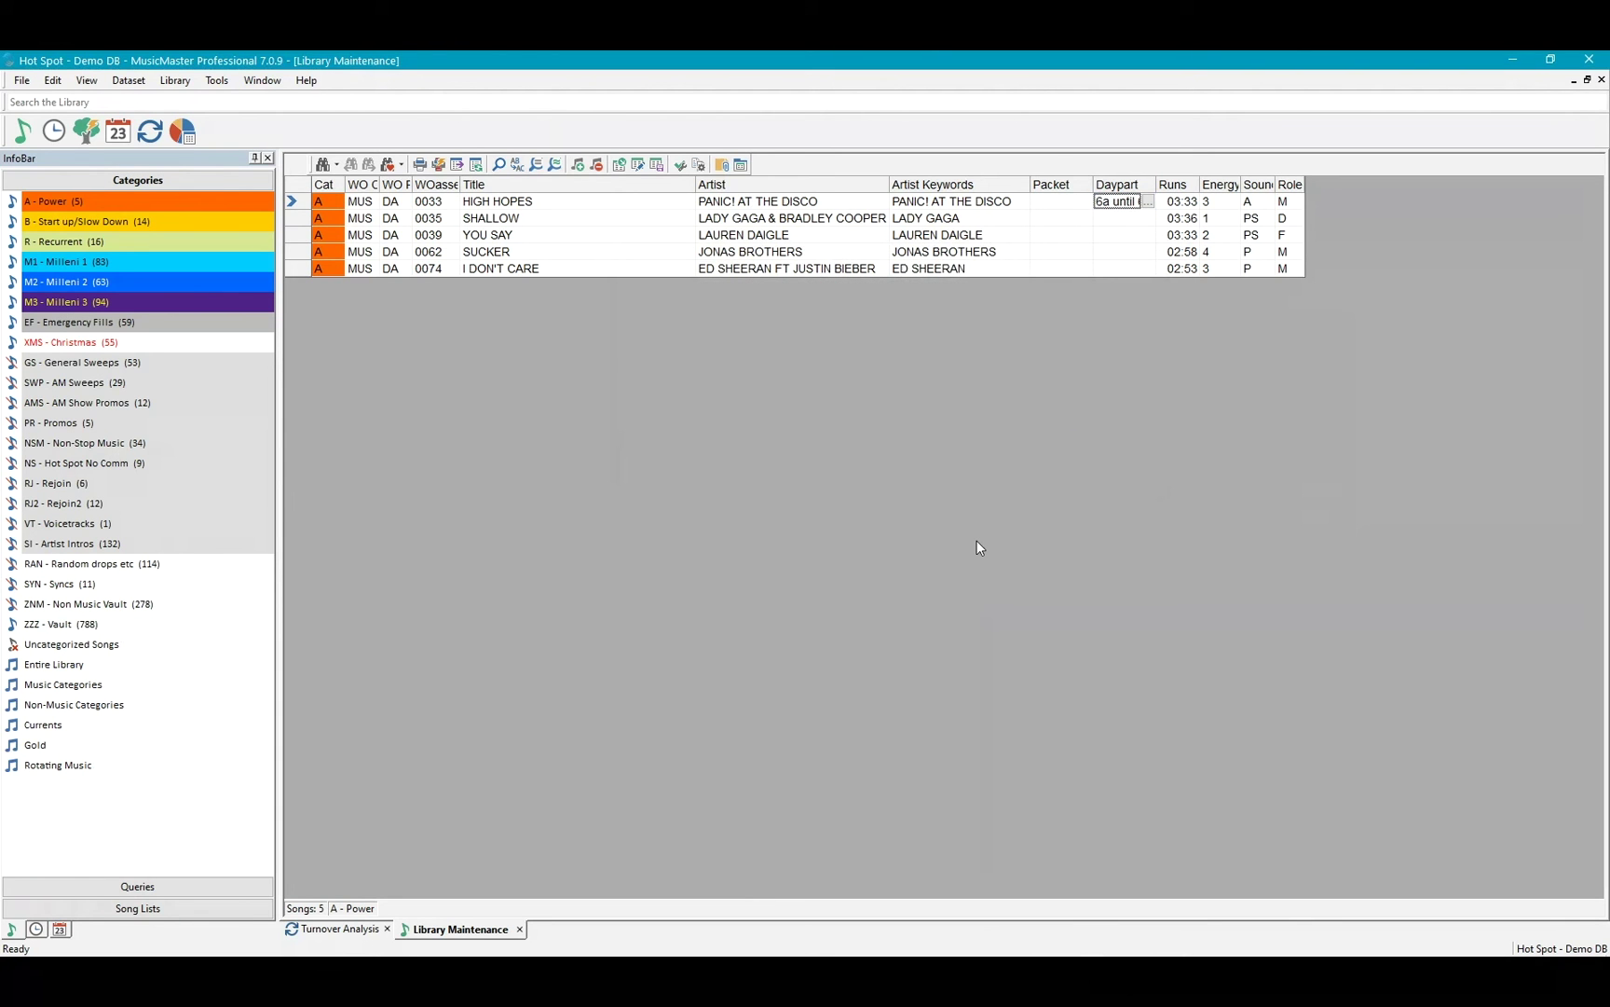
Return to Turnover Analysis and recalculate A - Power's rotation with the daypart restriction on HIGH HOPES.
{"action": "left_click", "coordinate": [341, 929]}
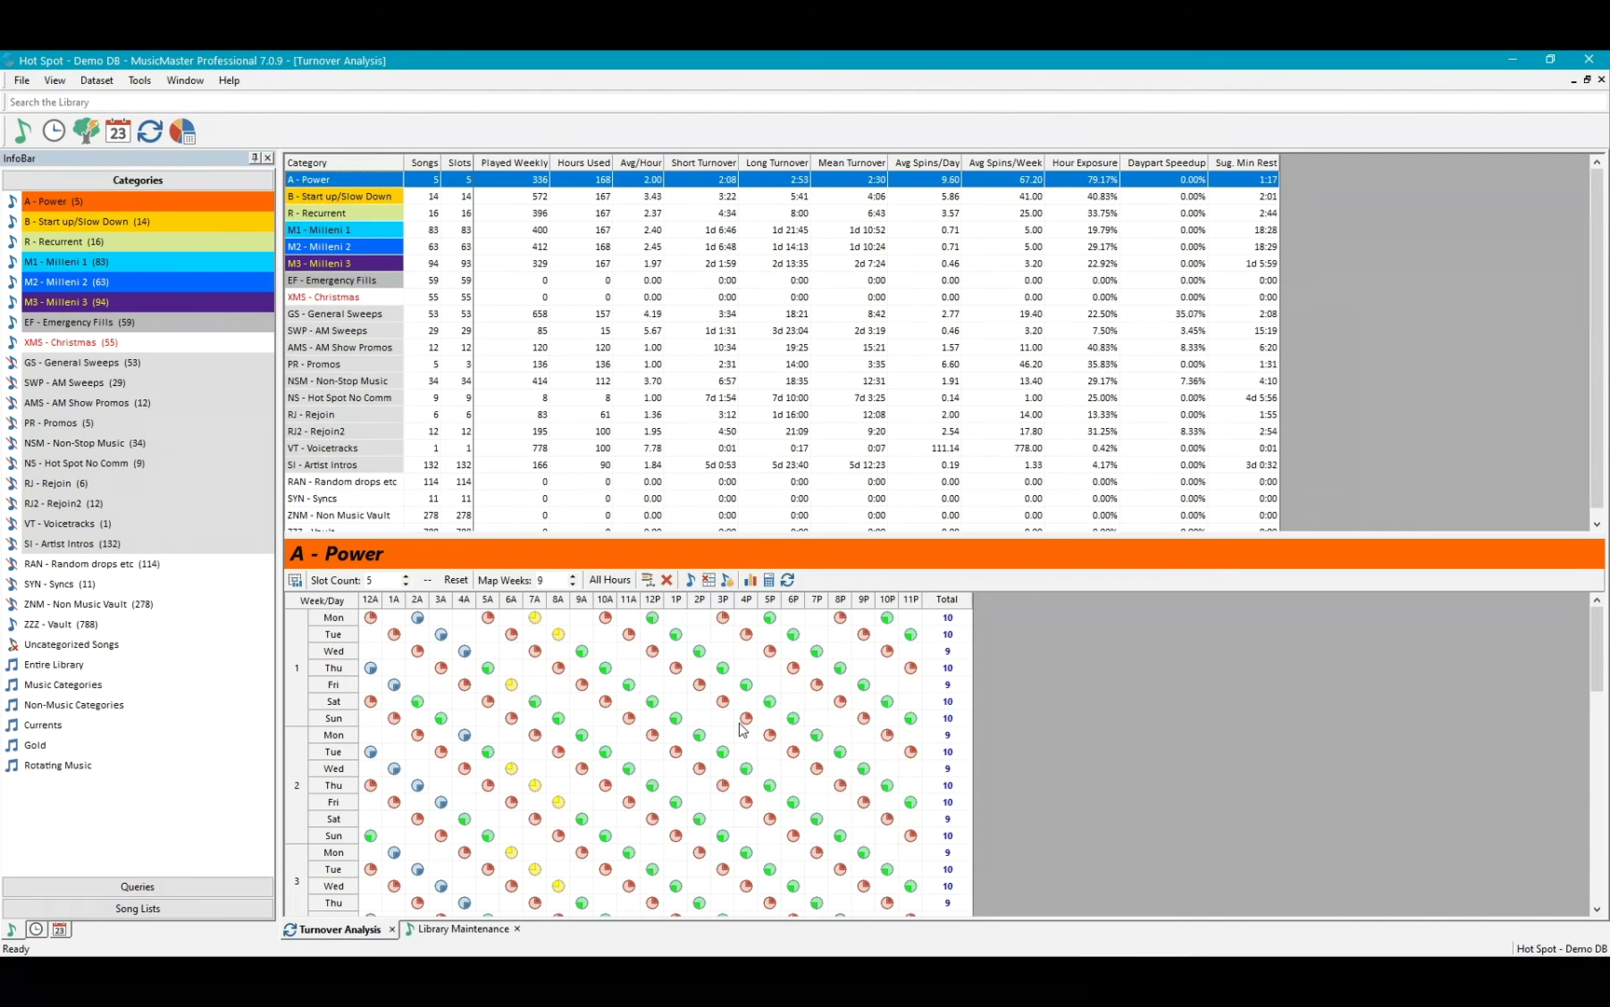
{"action": "mouse_move", "coordinate": [743, 728]}
{"action": "left_click", "coordinate": [788, 580]}
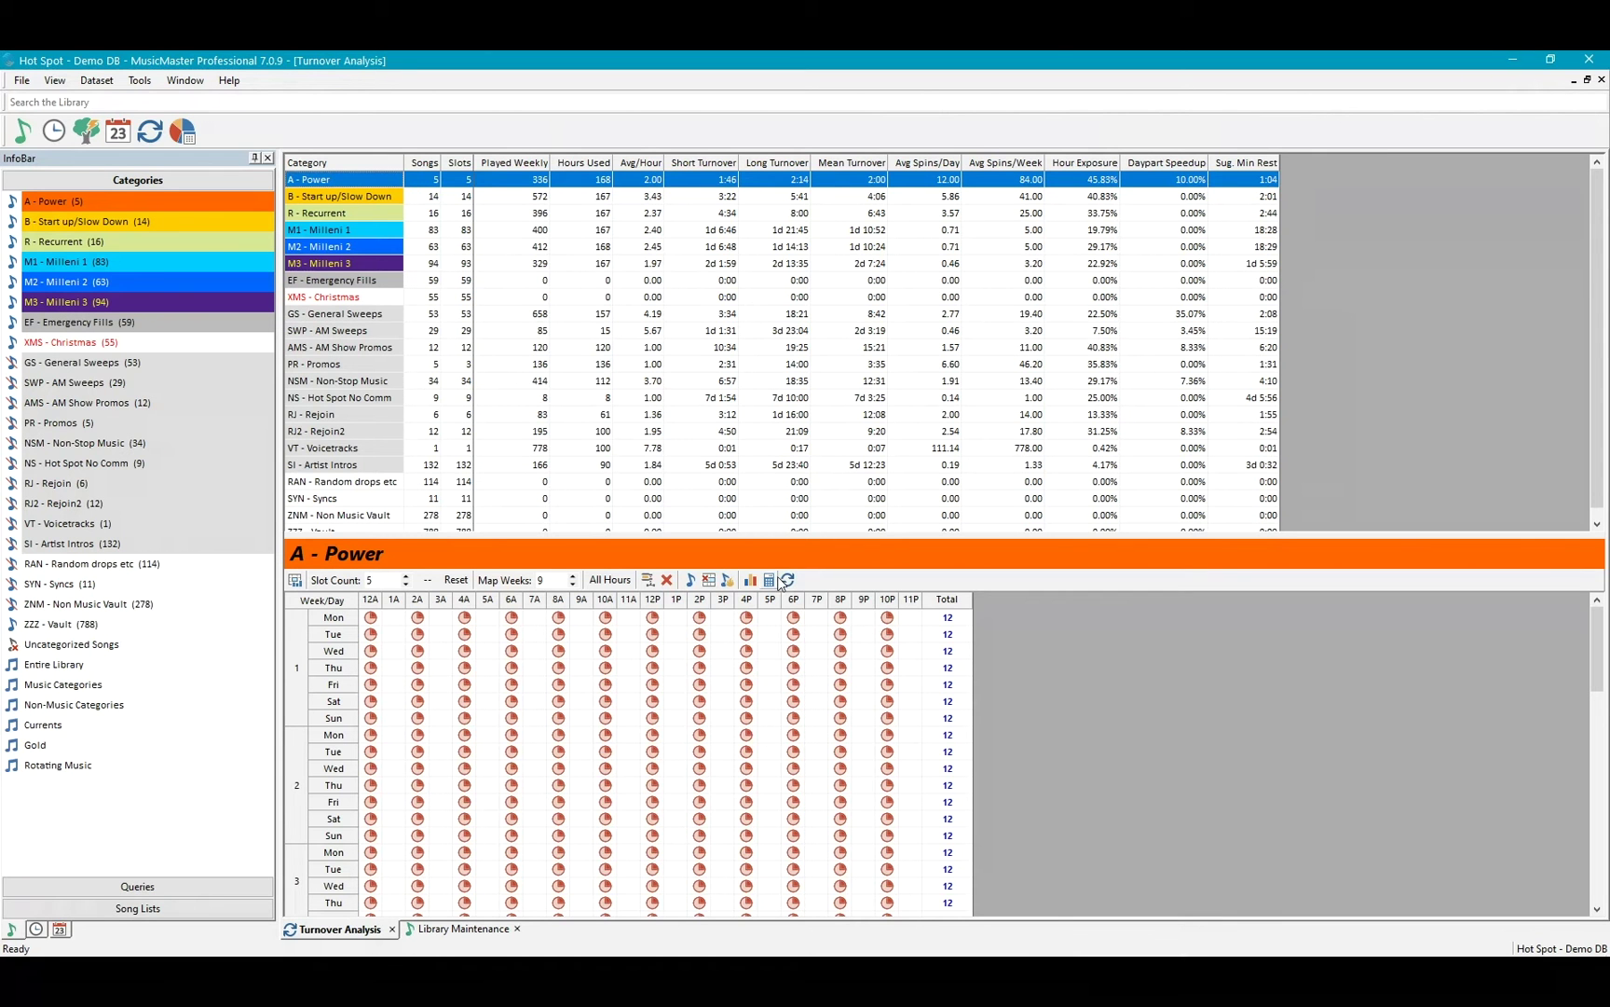
Delete the daypart restriction from HIGH HOPES in the library and recalculate the turnover analysis.
{"action": "left_click", "coordinate": [482, 937]}
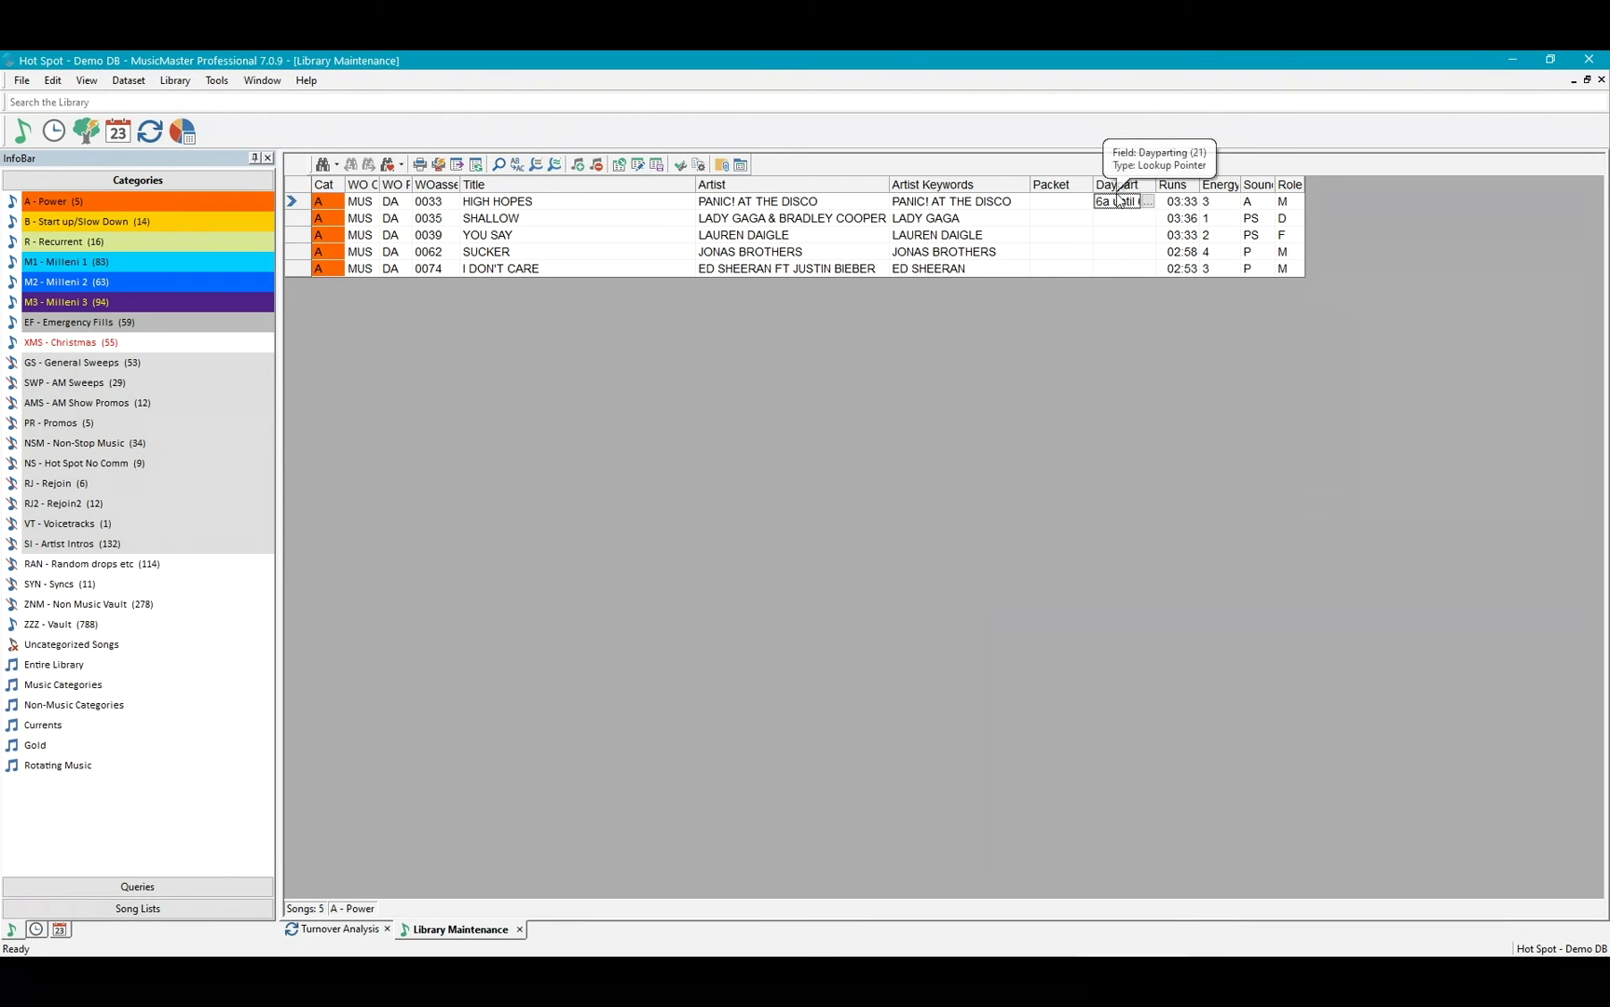
{"action": "key", "text": "Delete"}
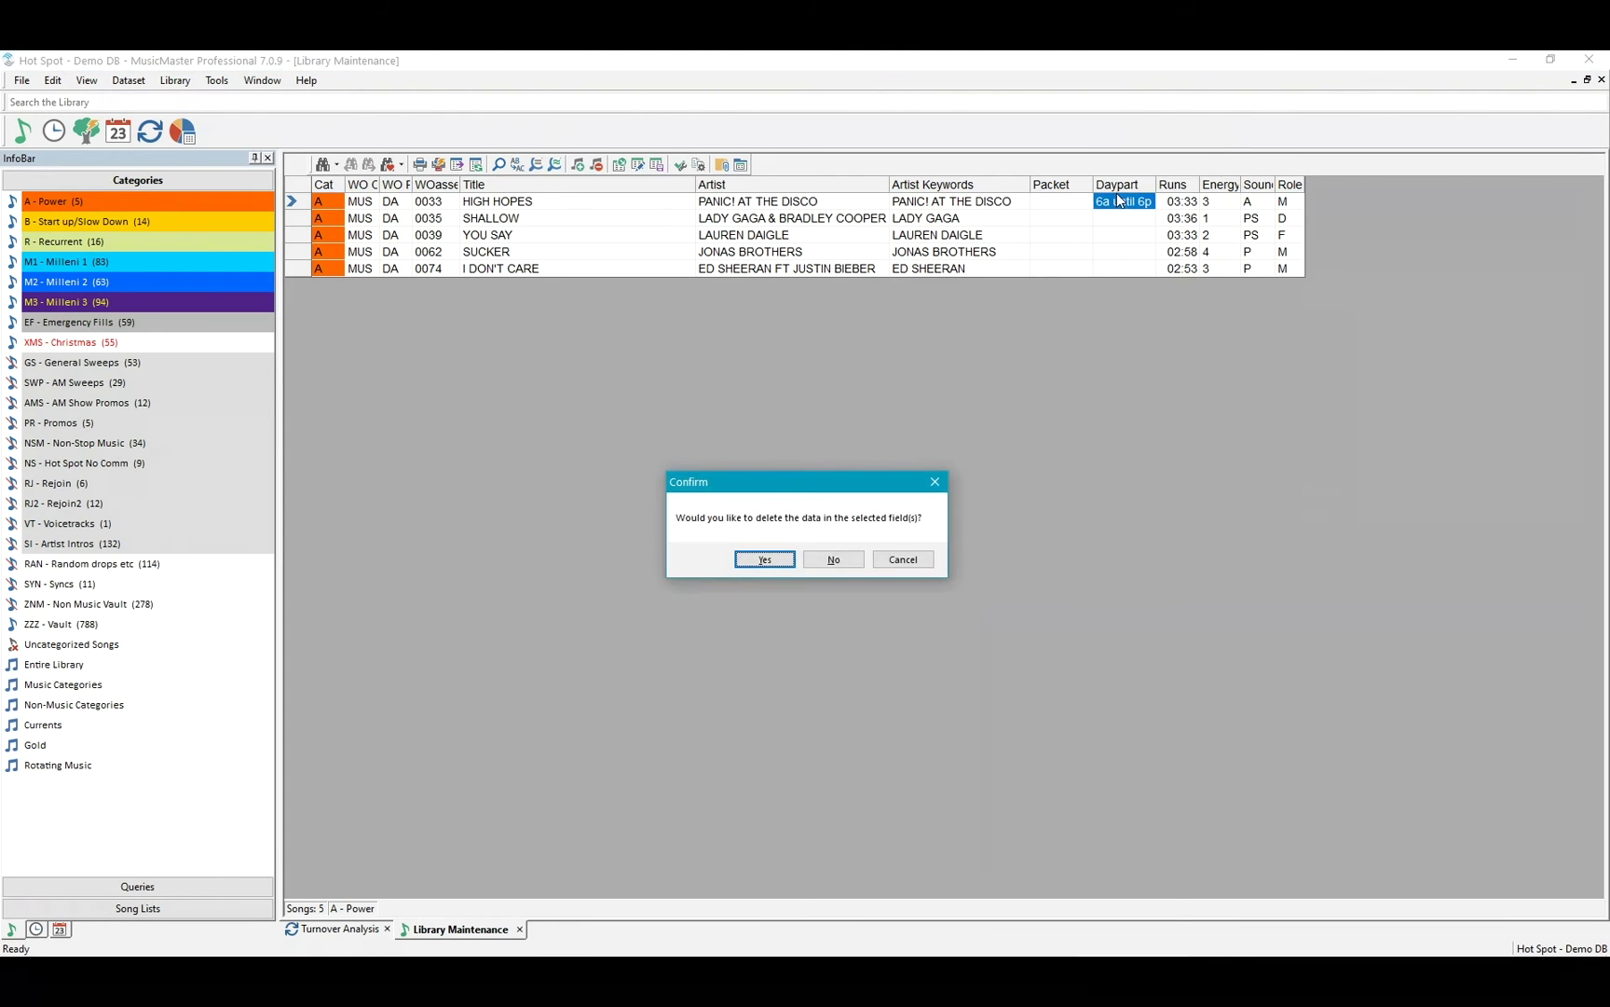
{"action": "left_click", "coordinate": [764, 559]}
{"action": "left_click", "coordinate": [1072, 205]}
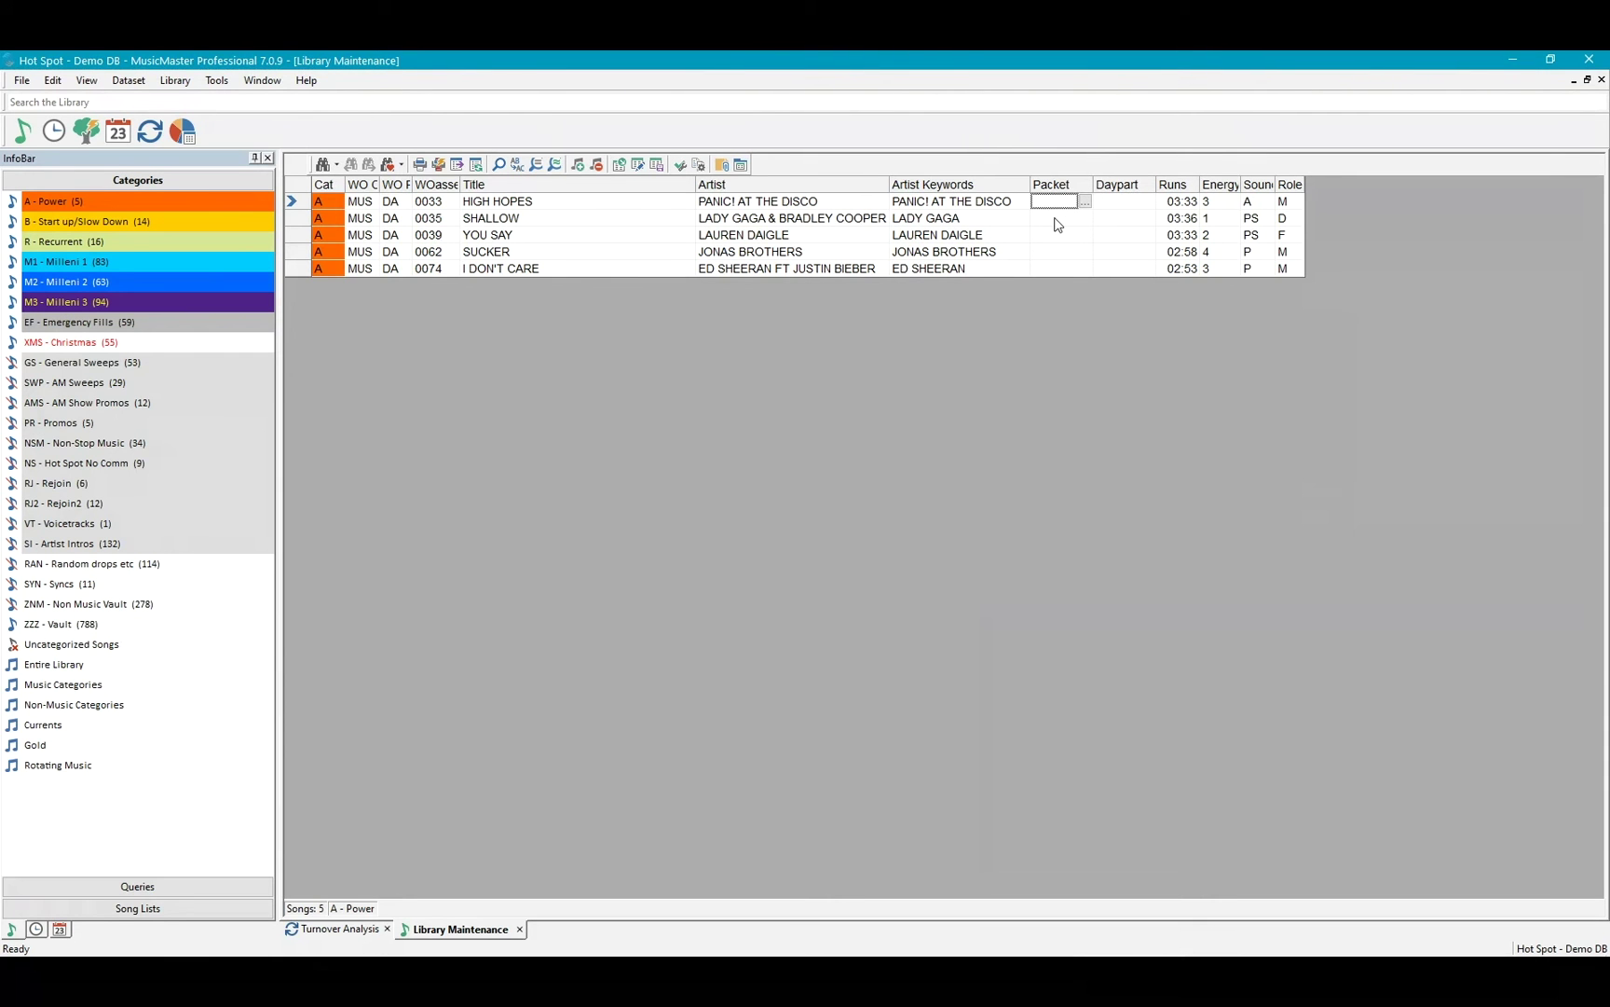
{"action": "left_click", "coordinate": [1058, 220]}
{"action": "left_click", "coordinate": [340, 935]}
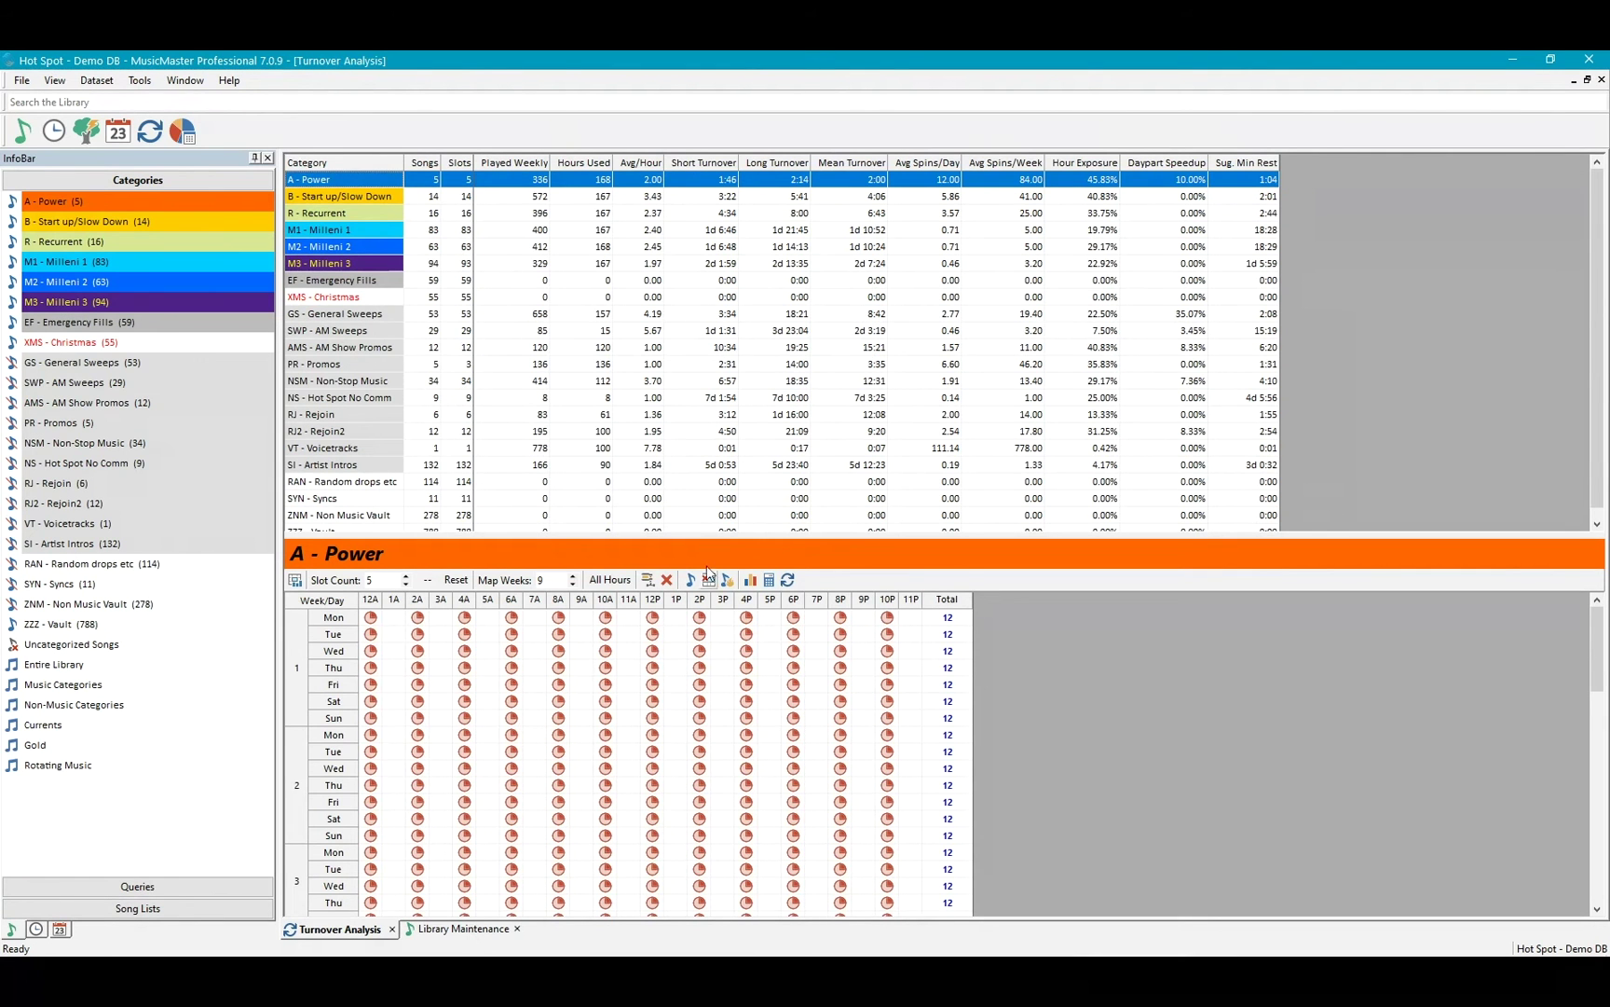
{"action": "left_click", "coordinate": [786, 578]}
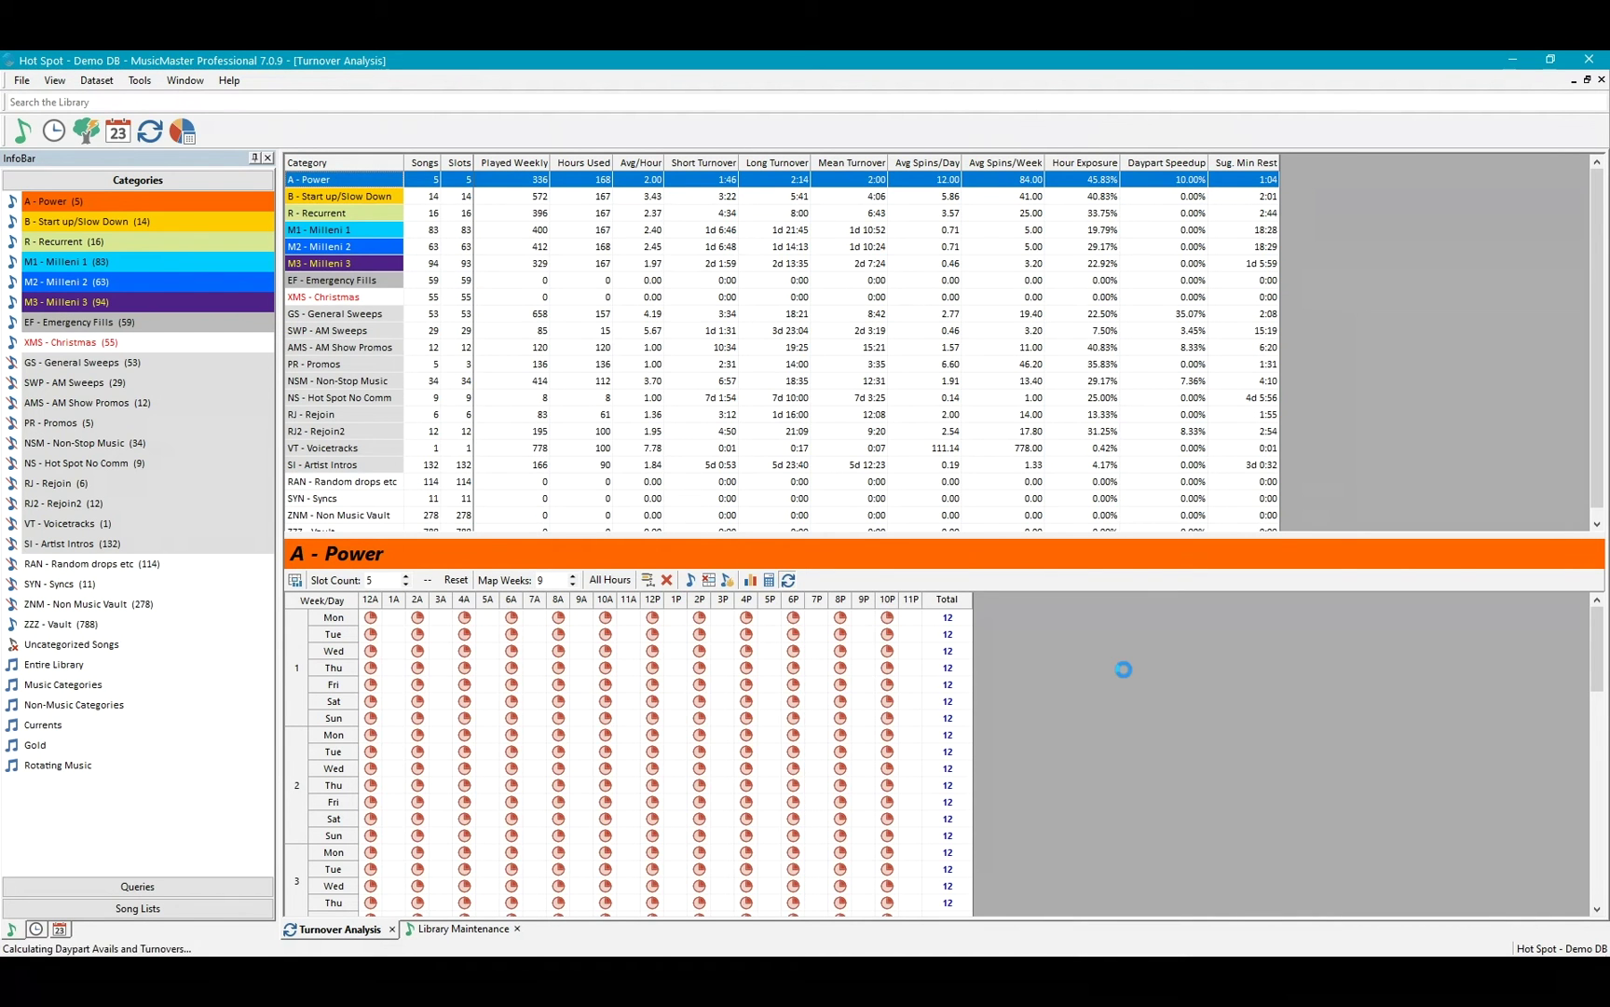
Test A - Power with 4 slots, and restore its slot count to 5.
{"action": "left_click", "coordinate": [405, 585]}
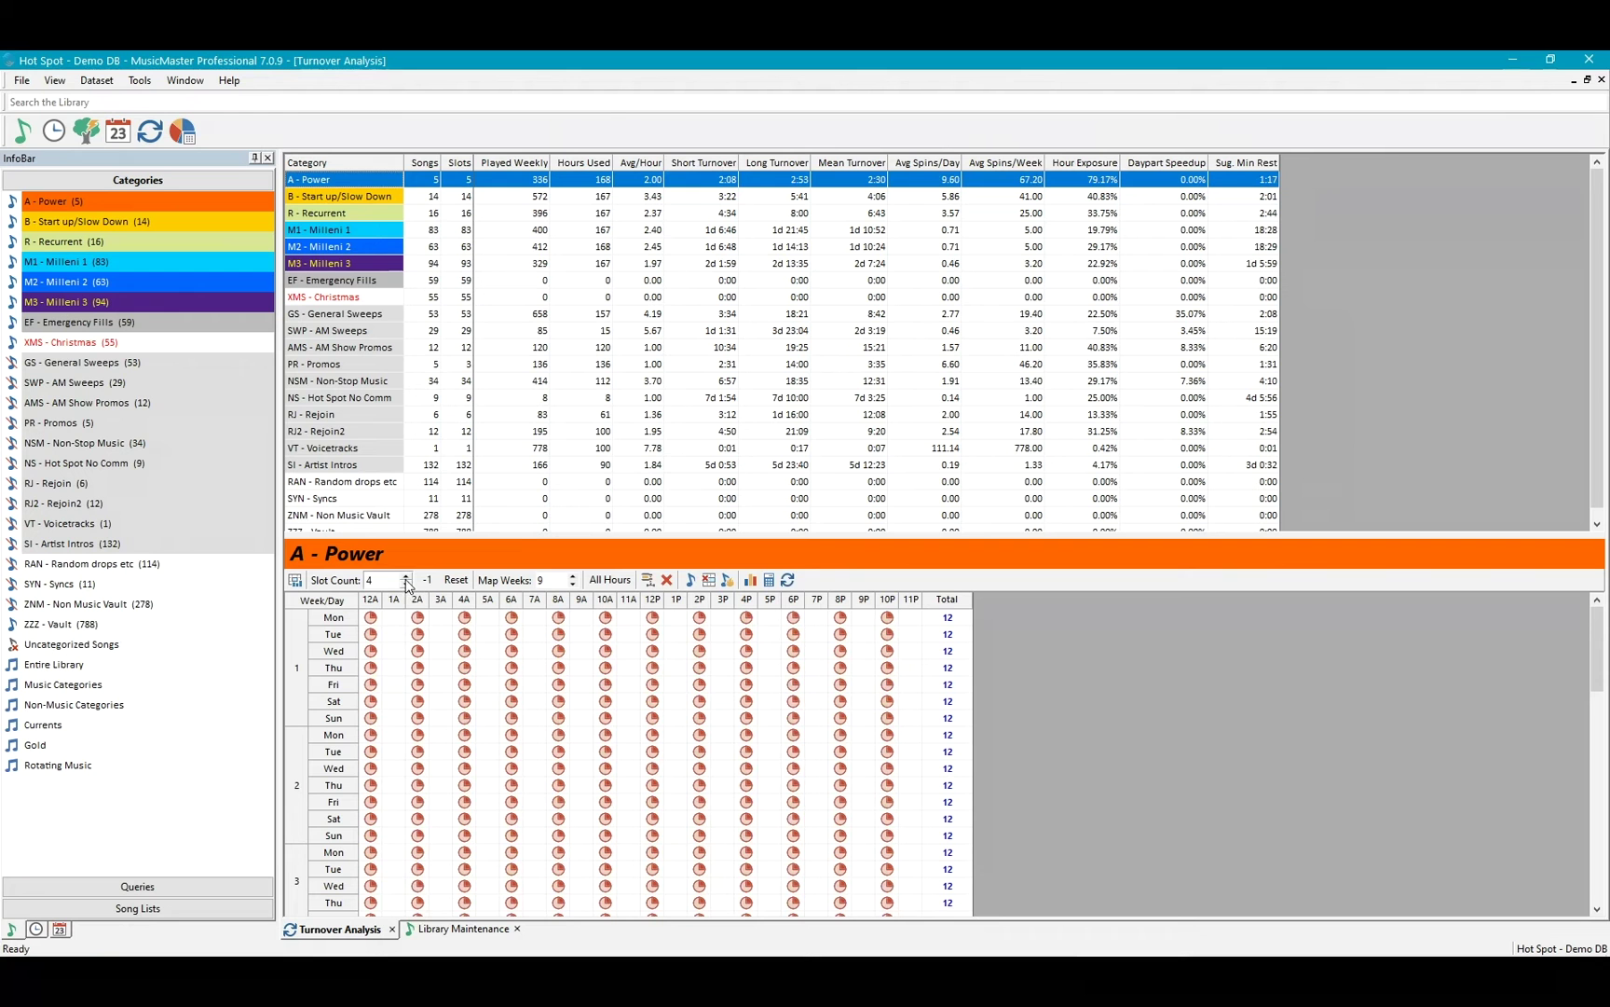
{"action": "left_click", "coordinate": [406, 576]}
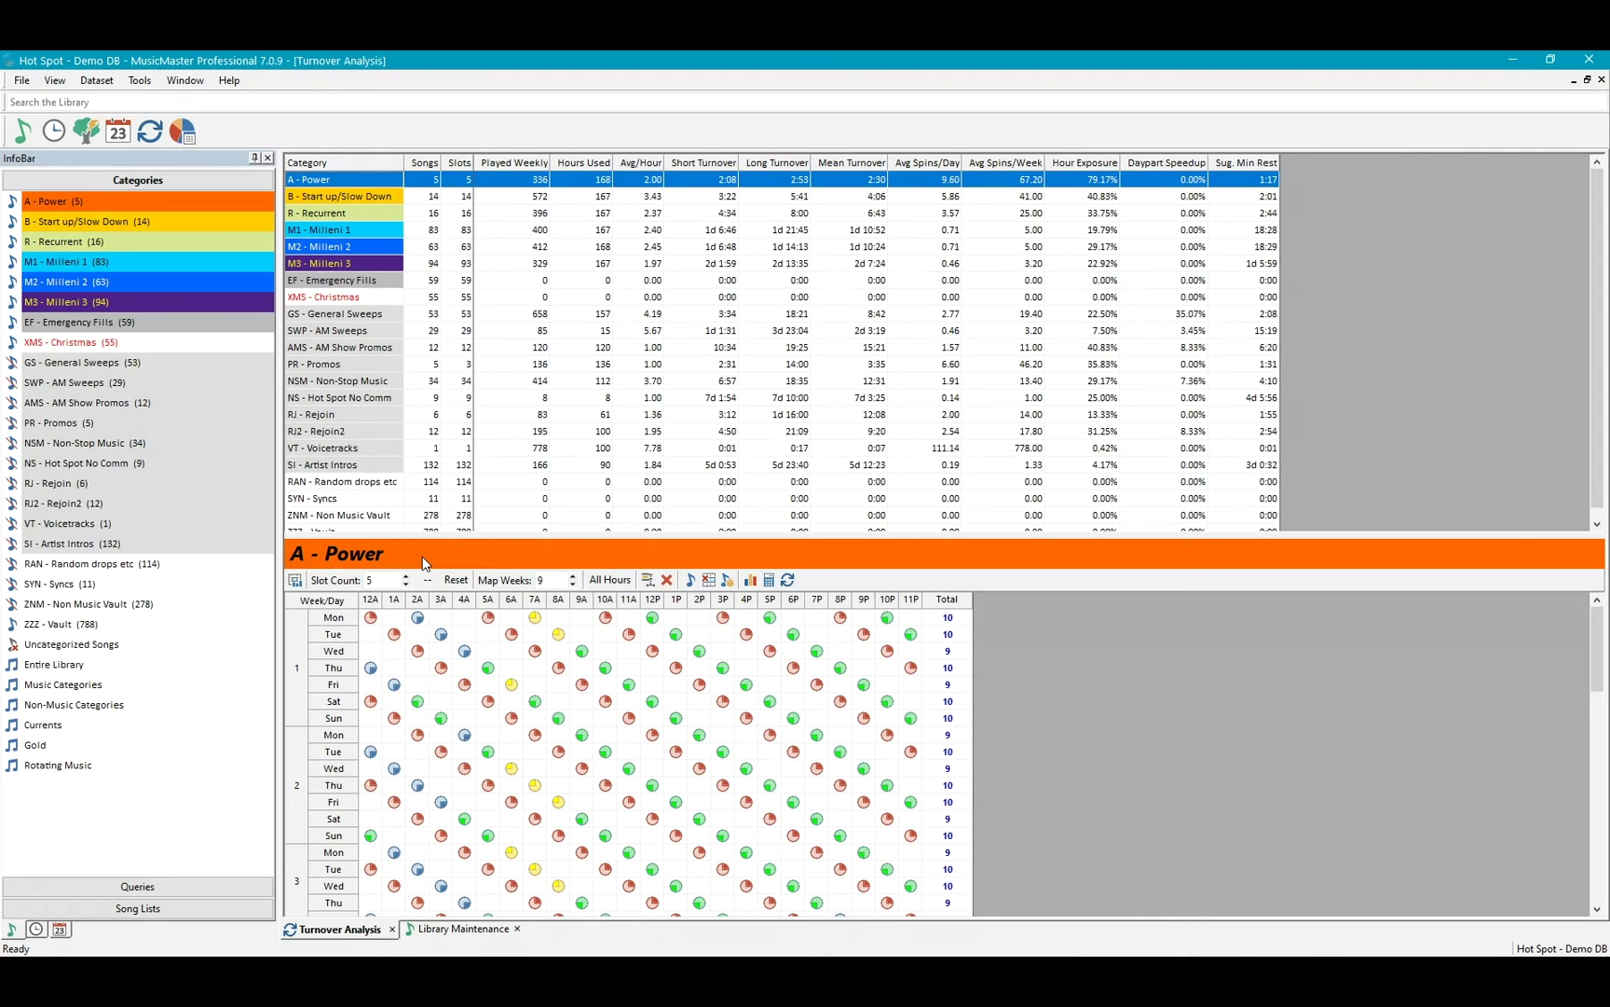
Try A - Power with one slot fewer, recalculate the analysis, and inspect the category's hourly usage grid.
{"action": "left_click", "coordinate": [406, 584]}
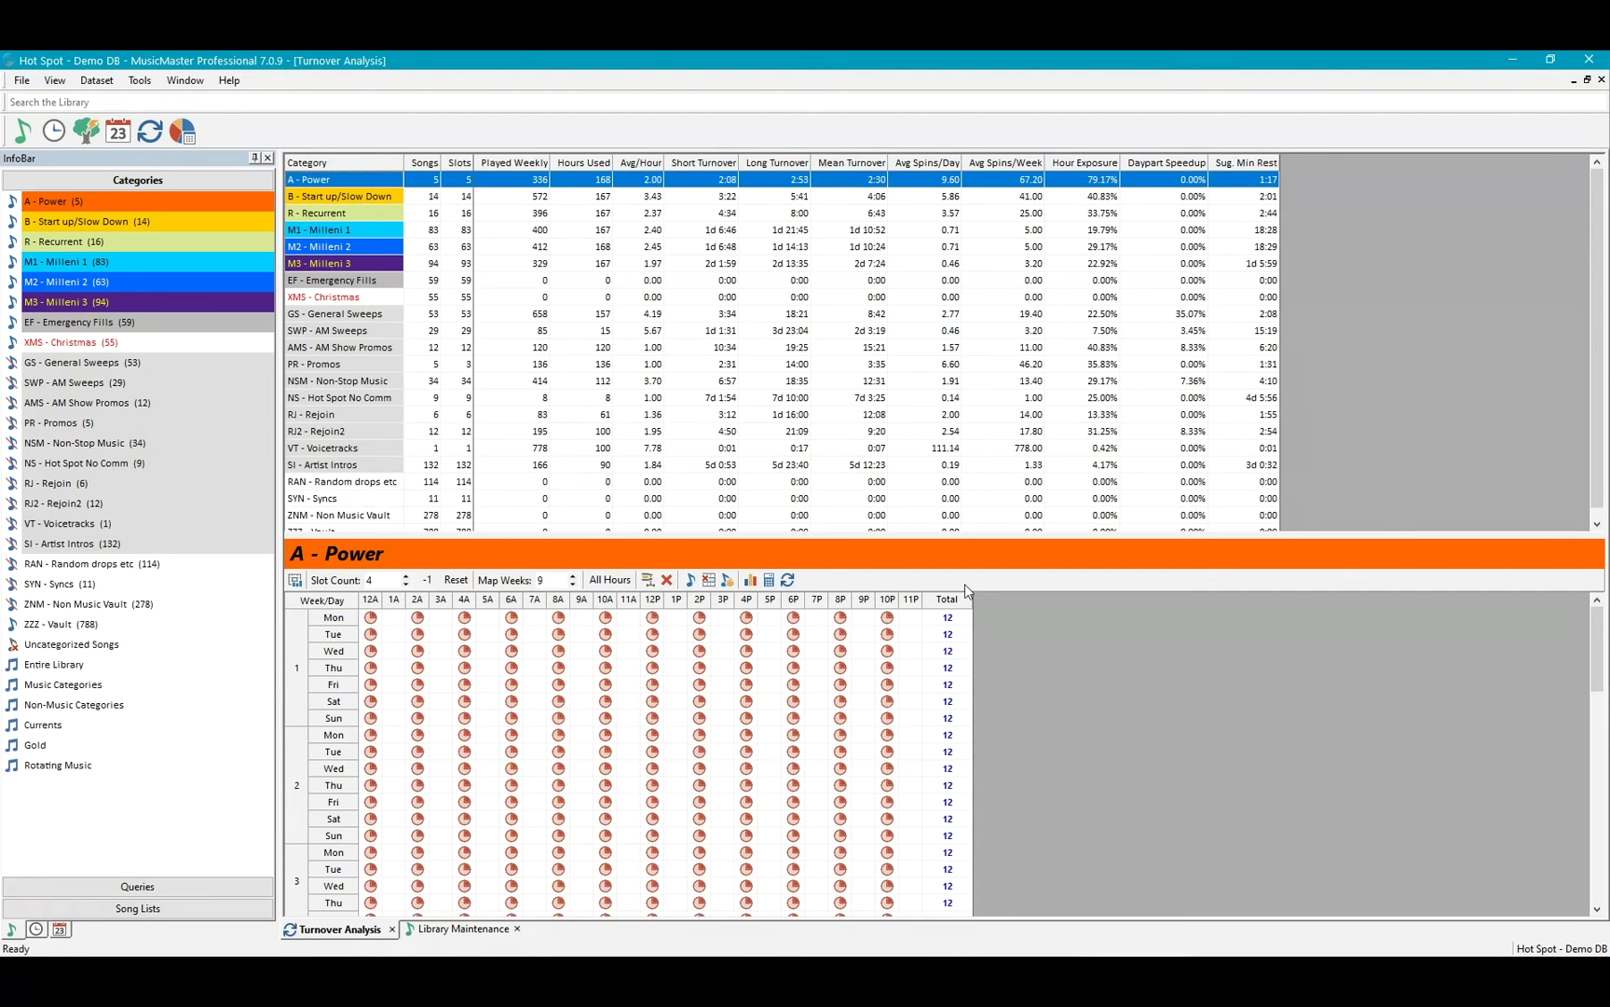
{"action": "left_click", "coordinate": [788, 580]}
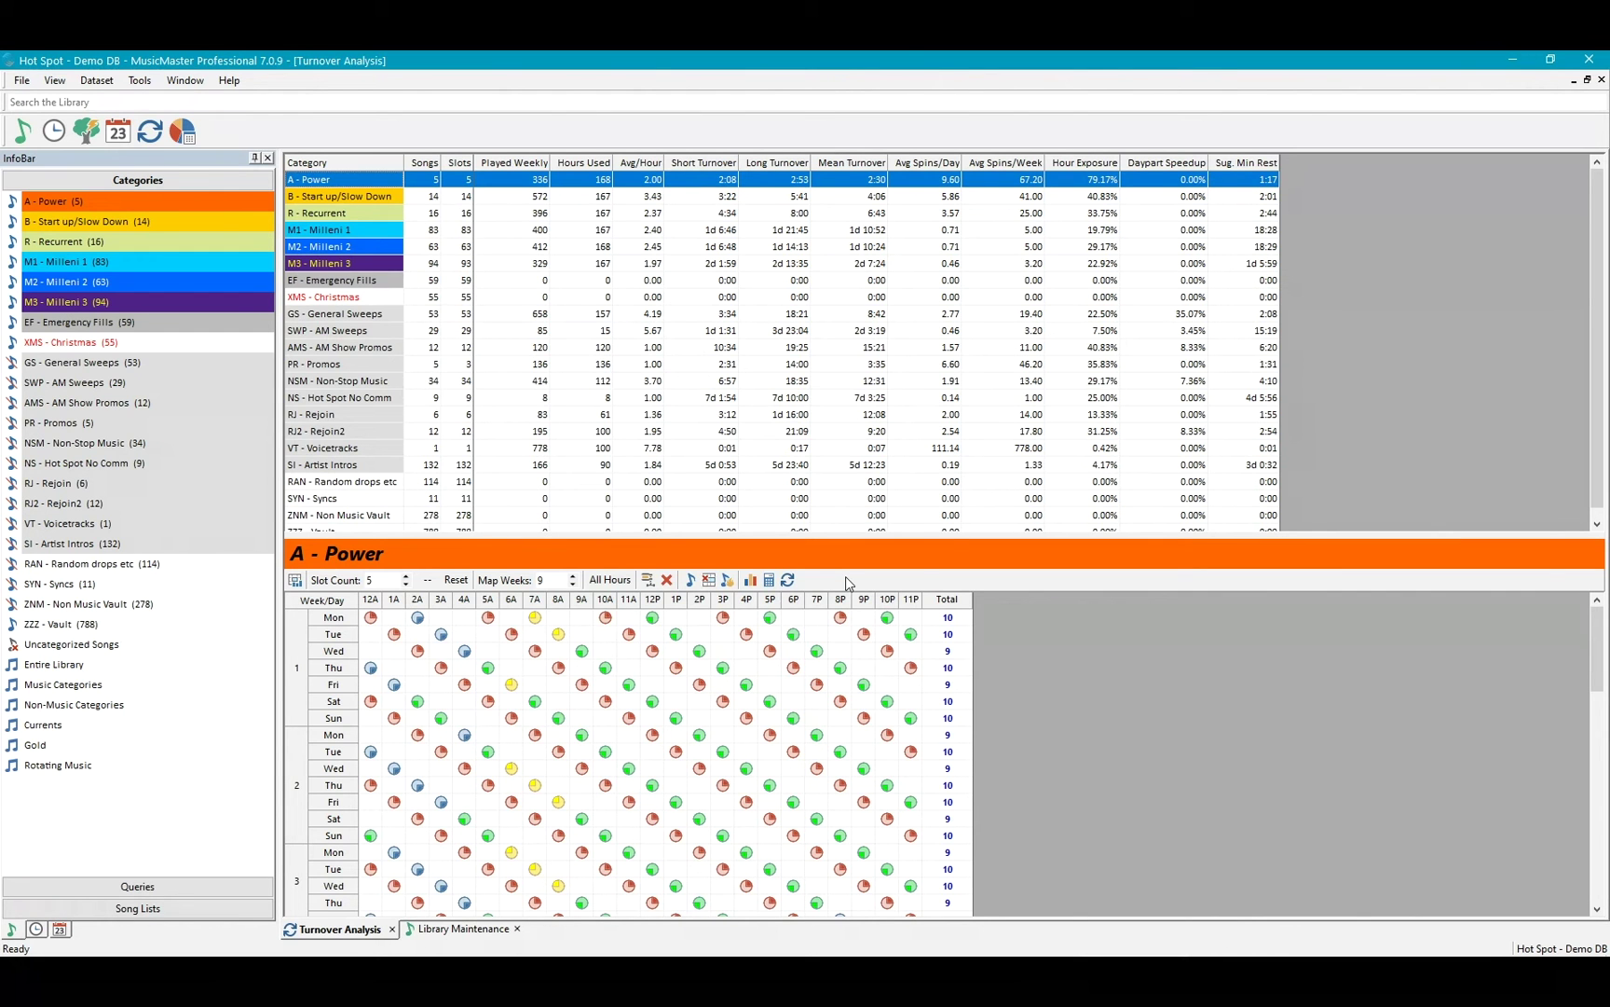
{"action": "left_click", "coordinate": [689, 580]}
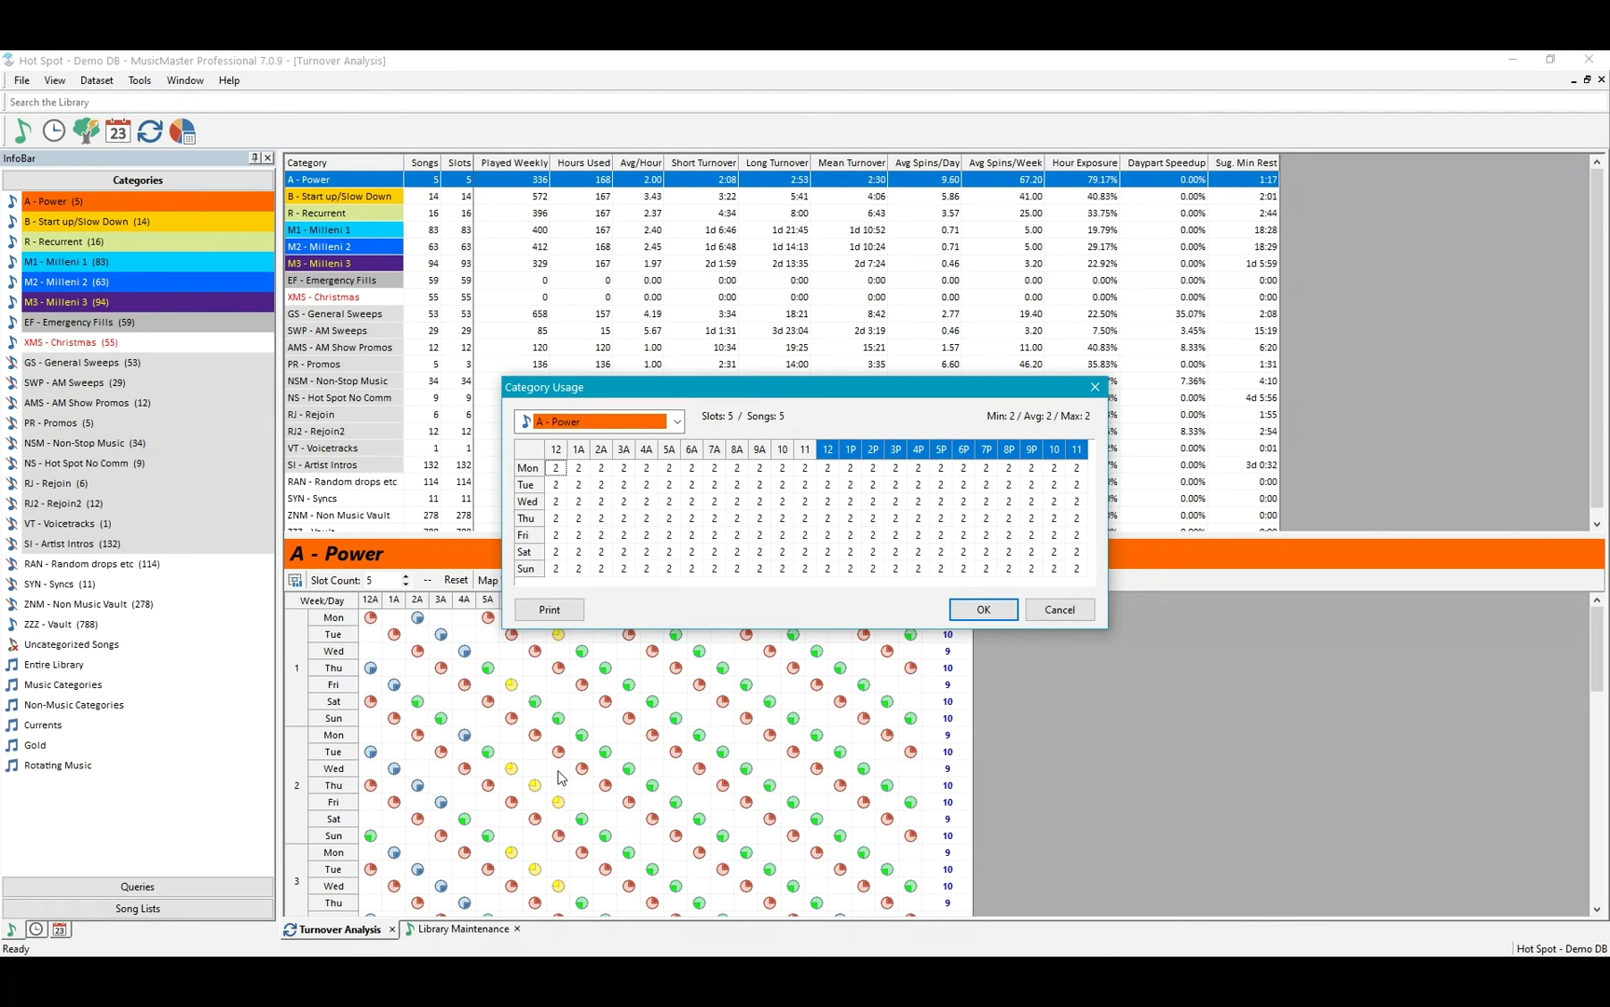
{"action": "left_click", "coordinate": [1059, 609]}
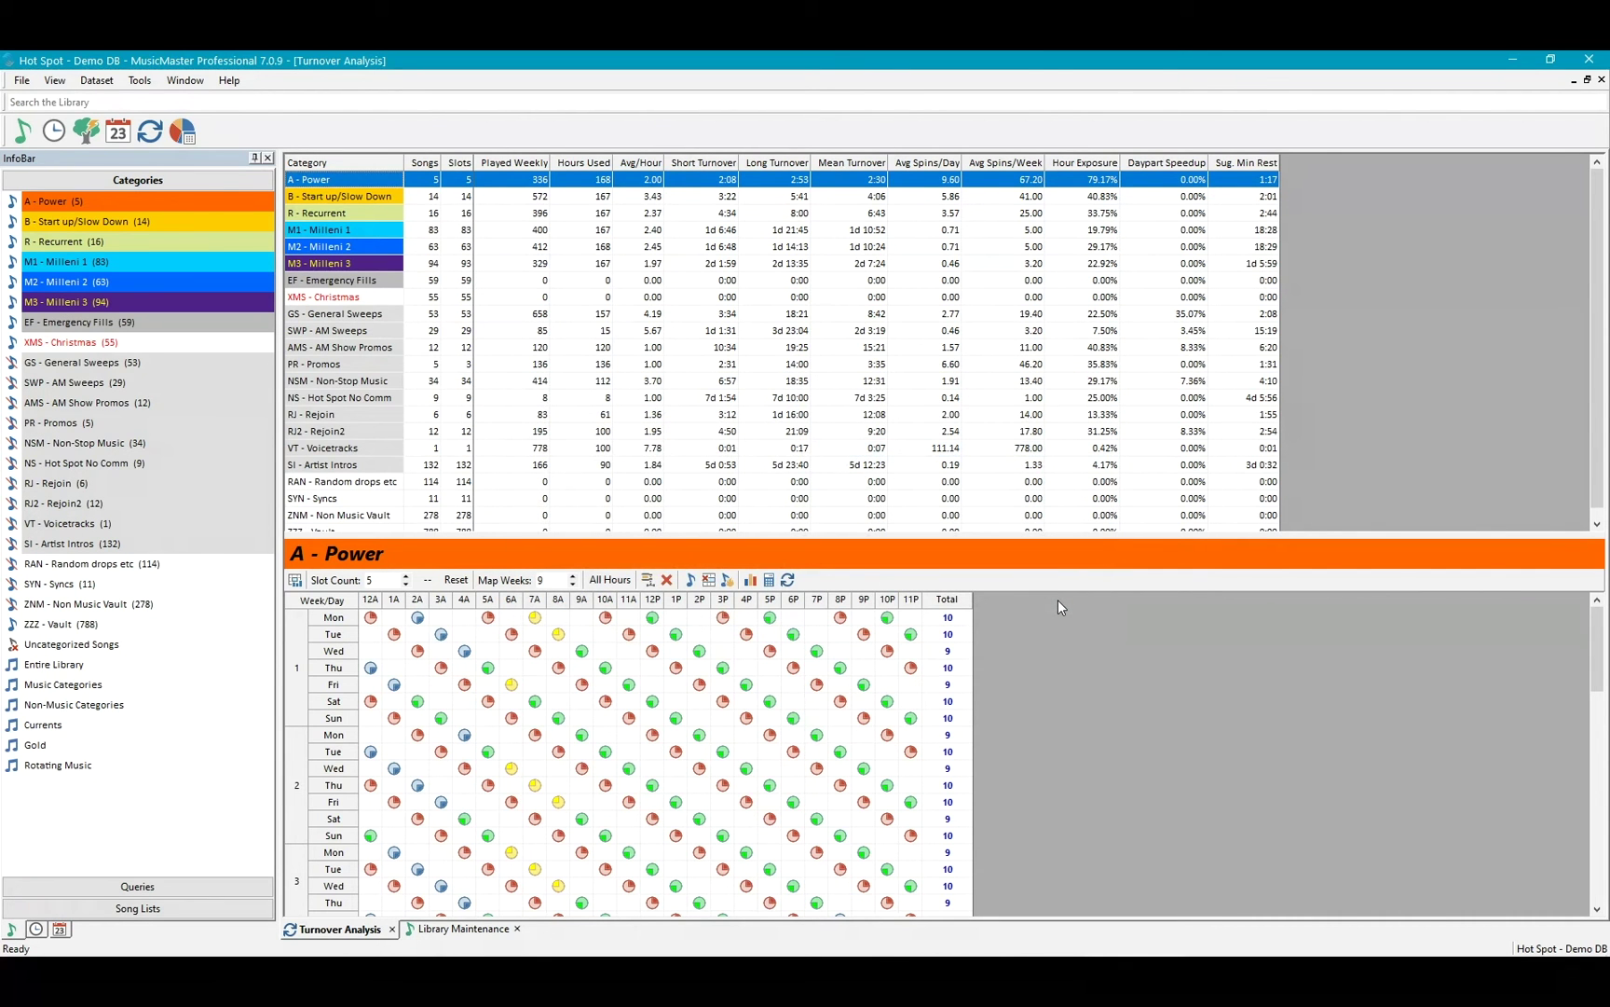
Test A - Power's rotation map with 6 and 7 slots.
{"action": "left_click", "coordinate": [408, 576]}
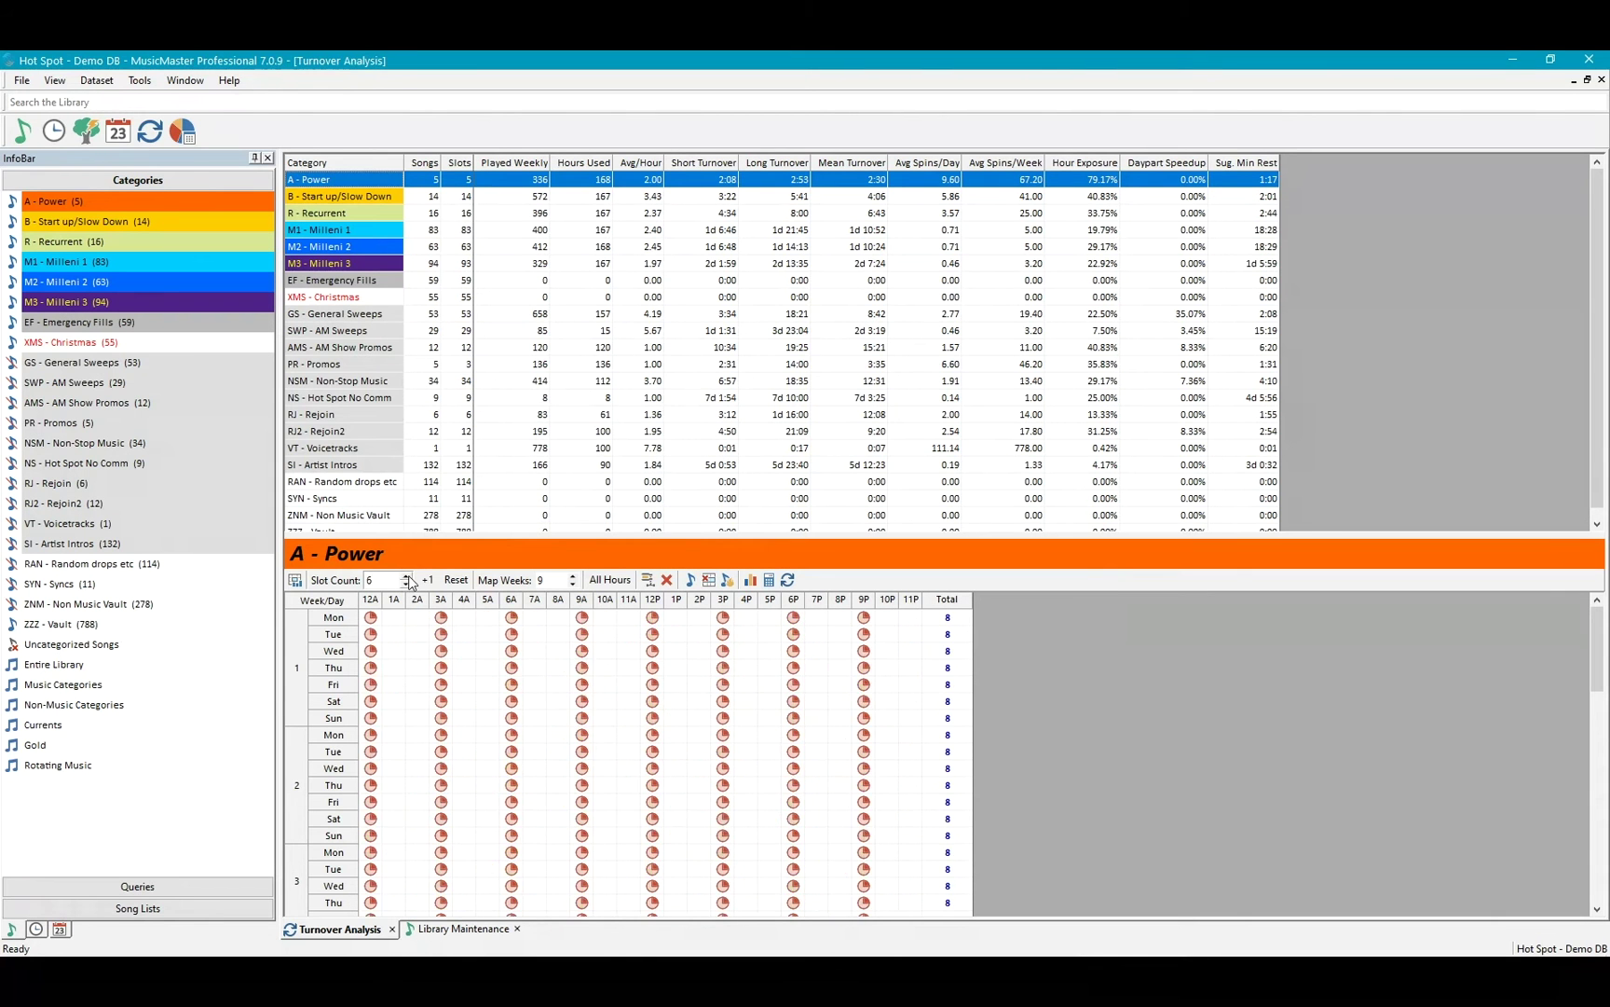
{"action": "left_click", "coordinate": [408, 576]}
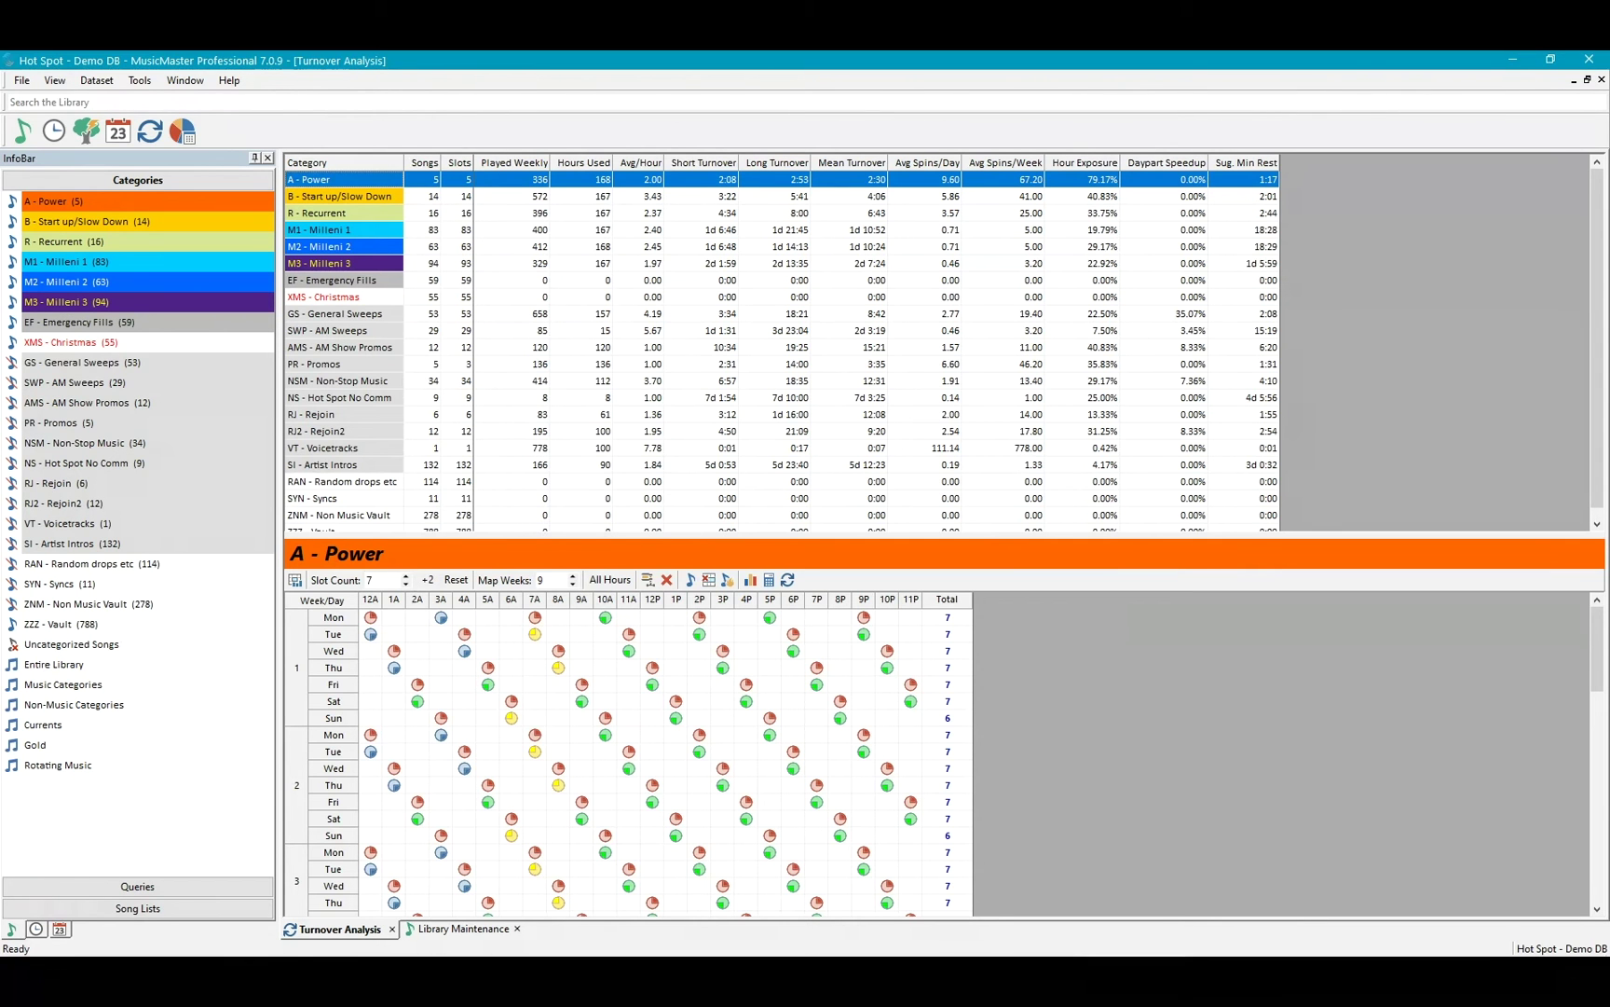
Examine the rotation maps of R - Recurrent and B - Start up/Slow Down, checking how plays spread across hours.
{"action": "left_click", "coordinate": [353, 214]}
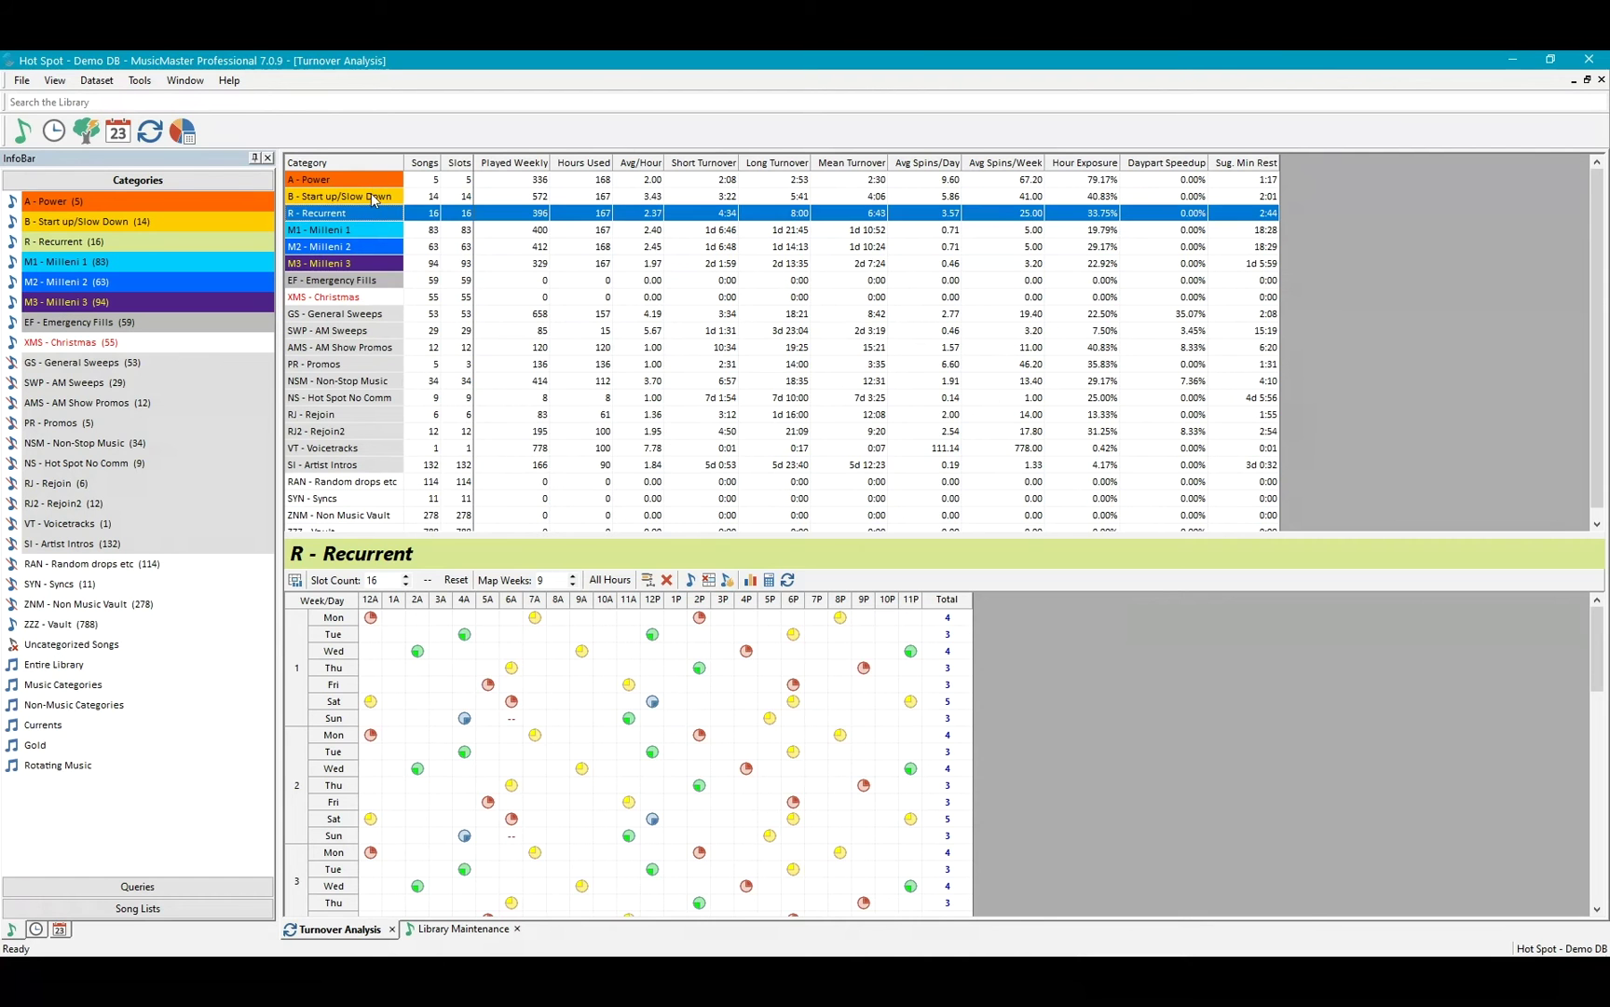
{"action": "left_click", "coordinate": [371, 197]}
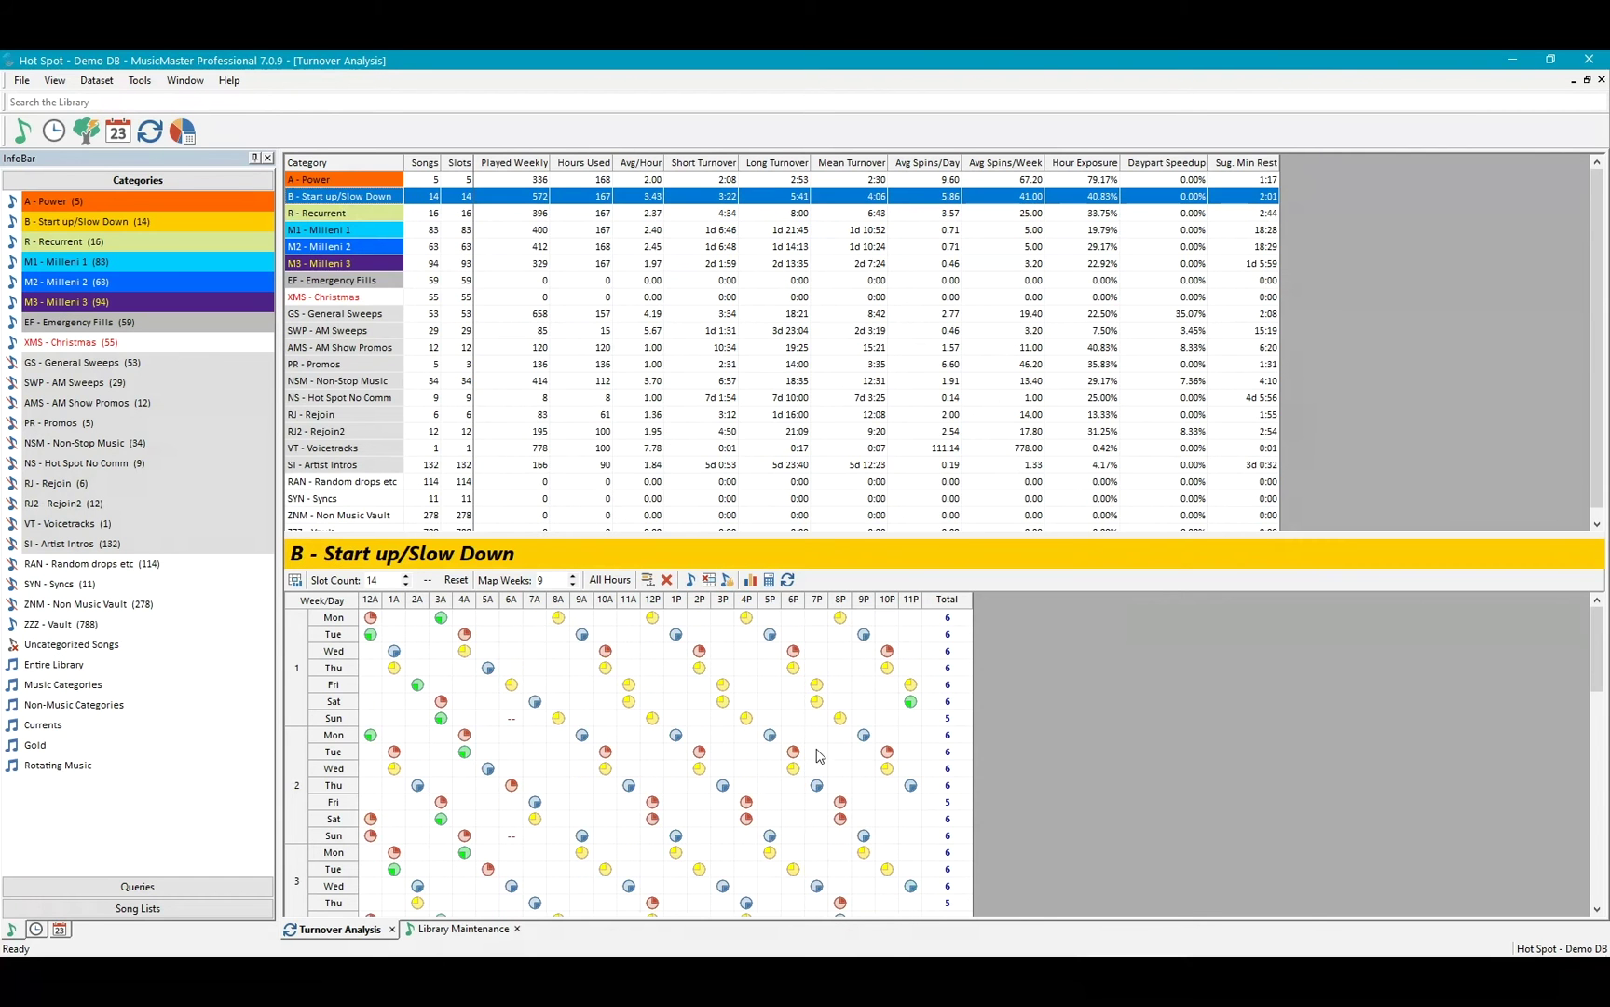
{"action": "mouse_move", "coordinate": [819, 798]}
{"action": "left_click", "coordinate": [676, 637]}
{"action": "left_click", "coordinate": [545, 641]}
Review the rotation maps category by category from A - Power through M2 - Milleni 2.
{"action": "left_click", "coordinate": [339, 180]}
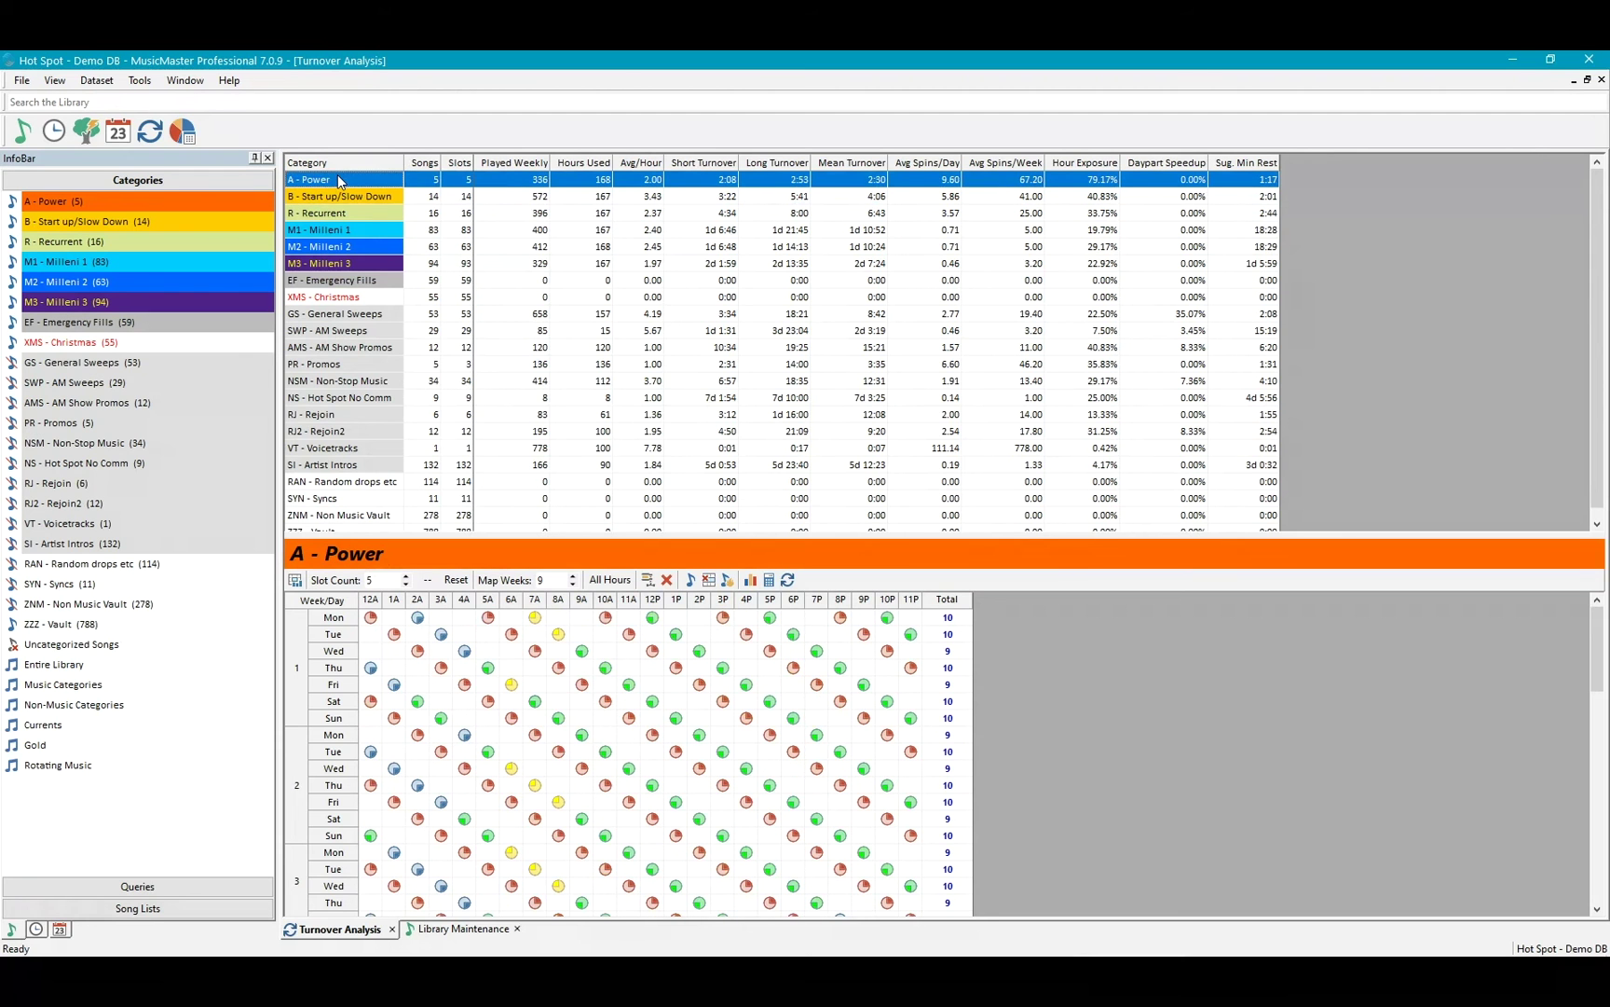
{"action": "left_click", "coordinate": [344, 195]}
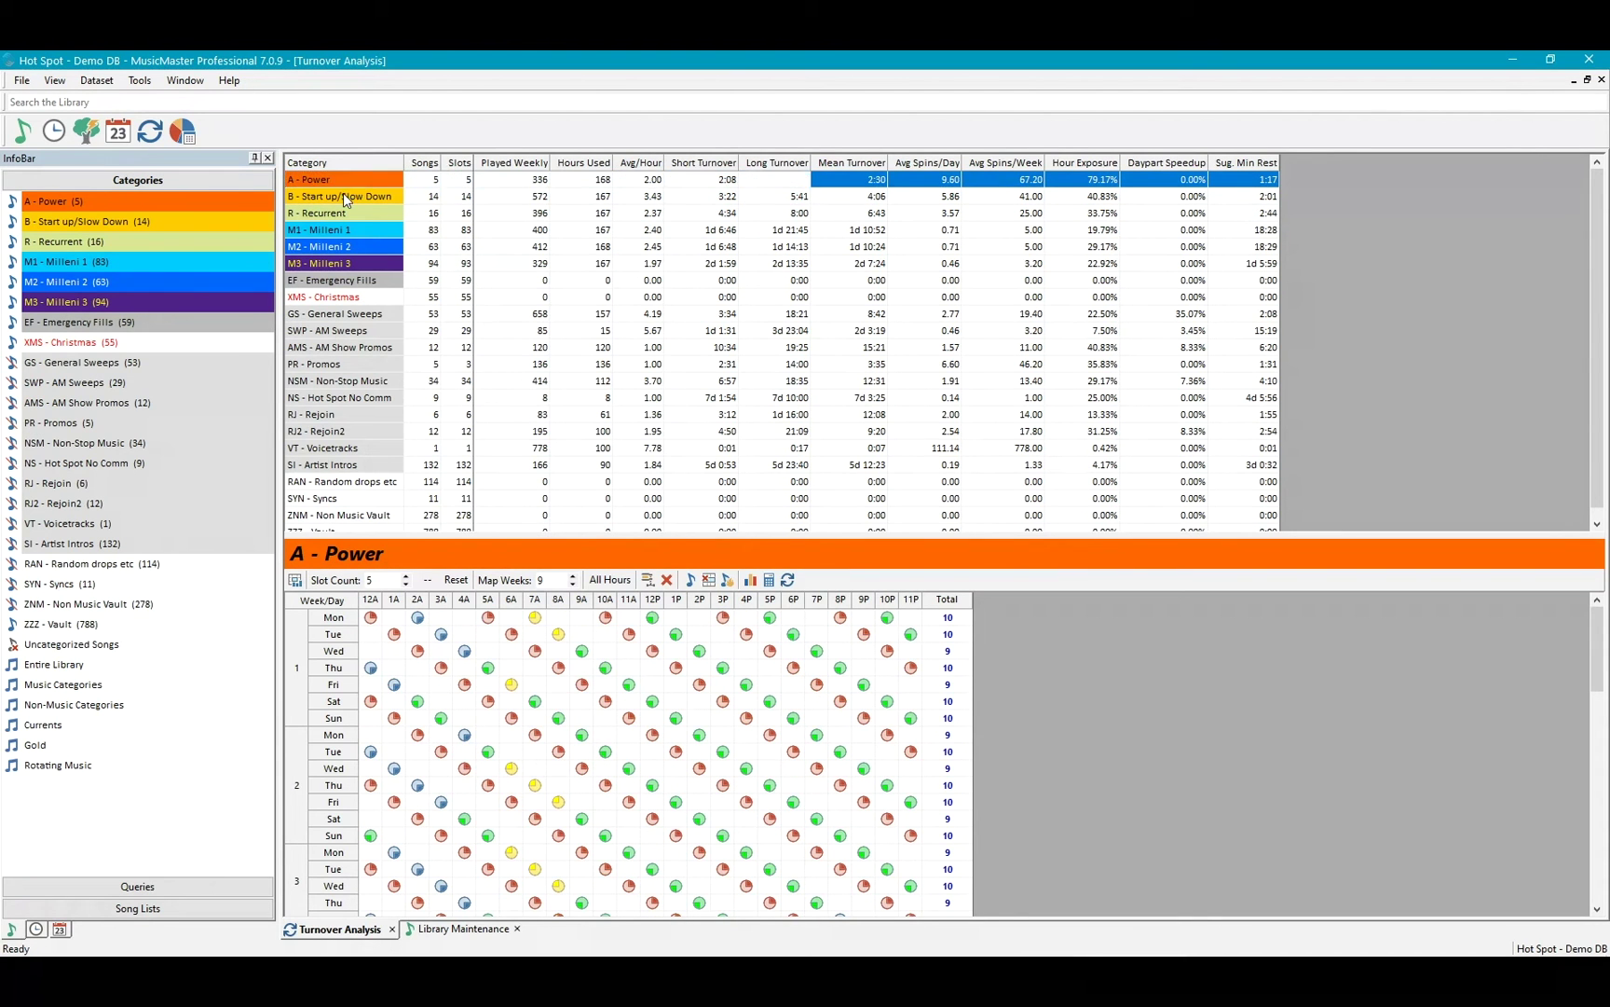
{"action": "left_click", "coordinate": [349, 215]}
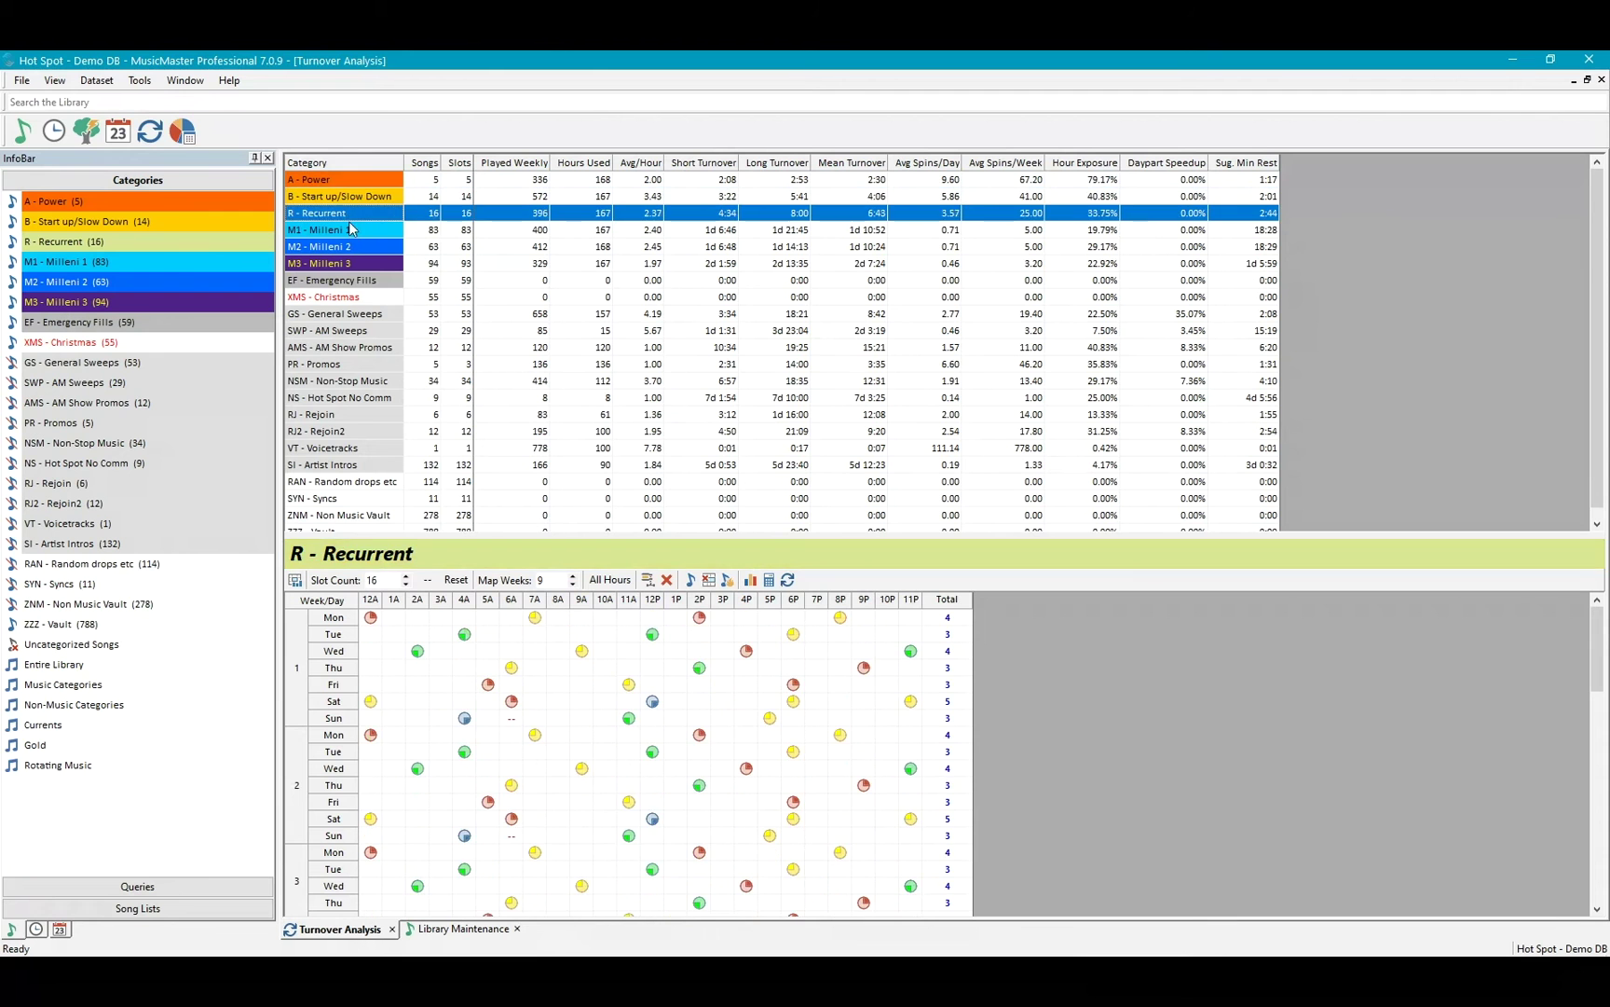
{"action": "left_click", "coordinate": [351, 231]}
{"action": "left_click", "coordinate": [353, 247]}
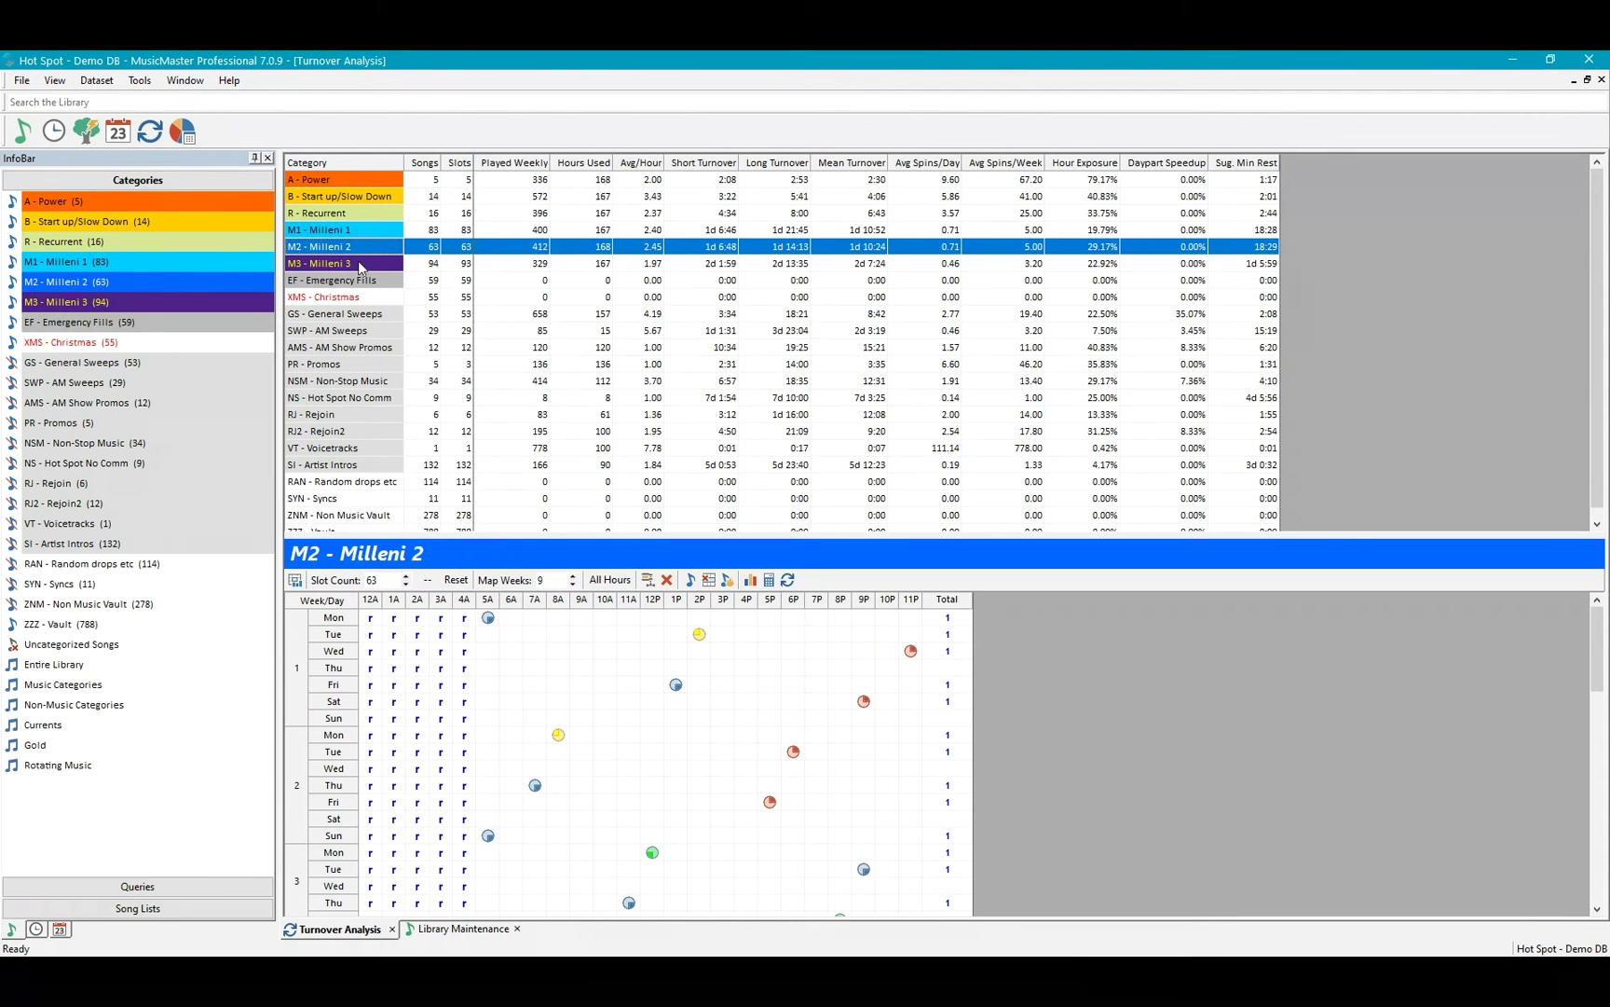
Compare A - Power's rotation map with those of R - Recurrent, M2 - Milleni 2 and M3 - Milleni 3.
{"action": "left_click", "coordinate": [379, 179]}
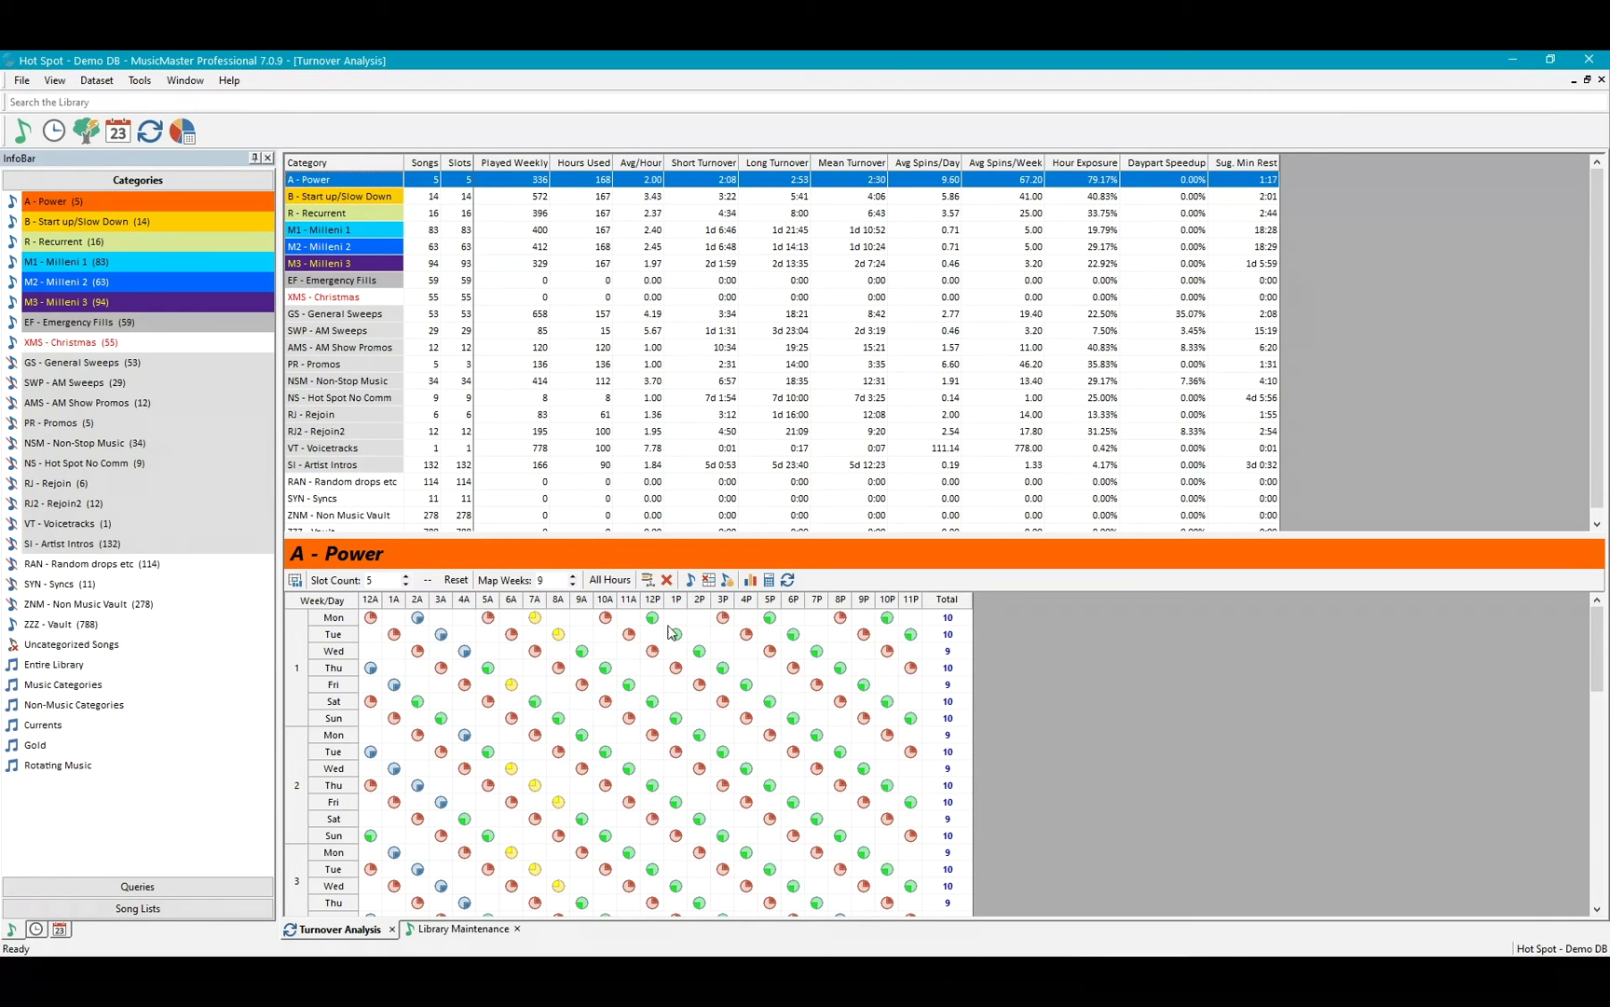
{"action": "left_click", "coordinate": [356, 214]}
{"action": "left_click", "coordinate": [357, 247]}
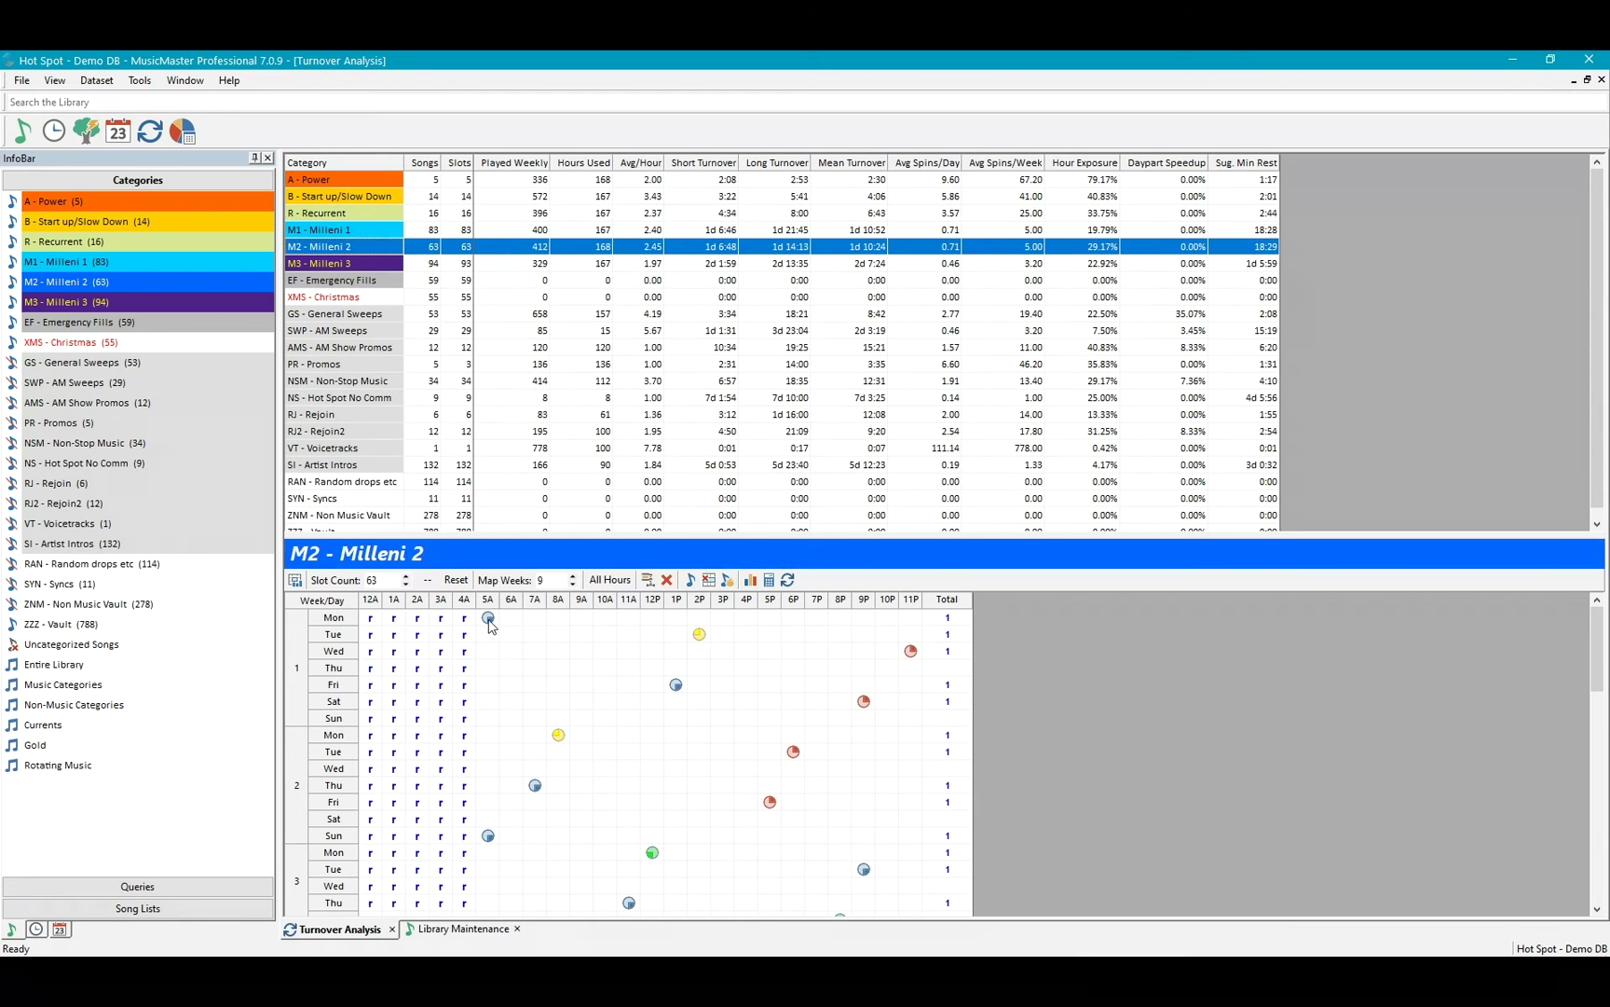
{"action": "left_click", "coordinate": [395, 263]}
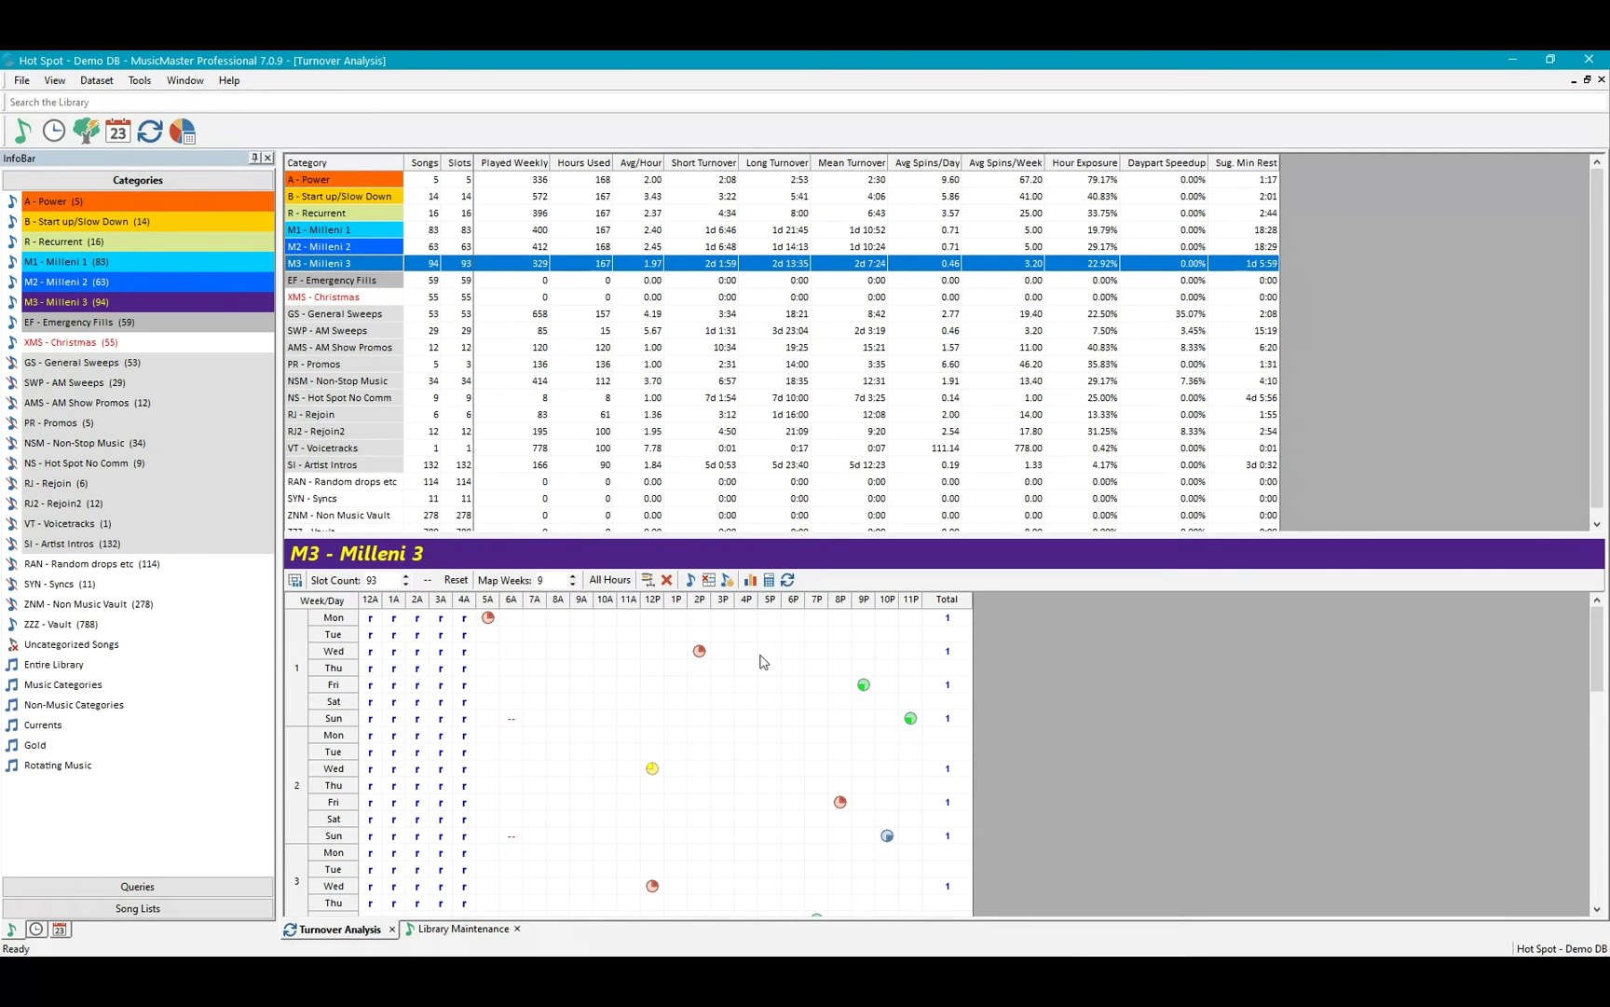
{"action": "mouse_move", "coordinate": [696, 655]}
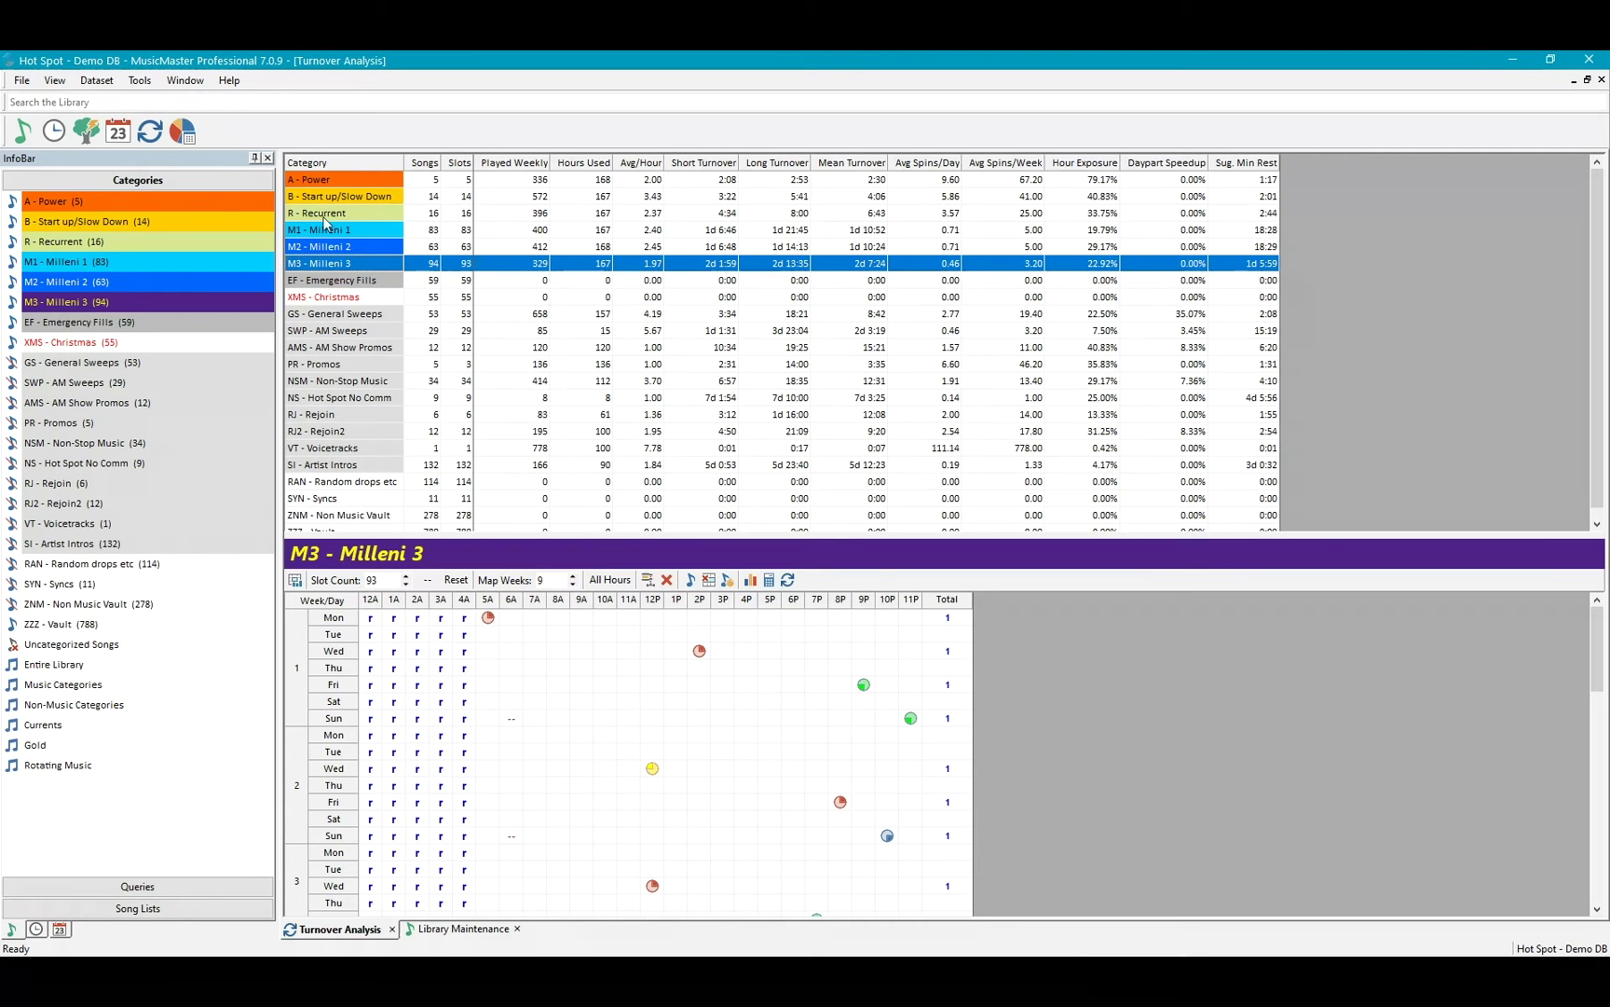
Compare R - Recurrent's map with M3 - Milleni 3's, examining M3's Friday play and the overnight hours marked r.
{"action": "left_click", "coordinate": [370, 214]}
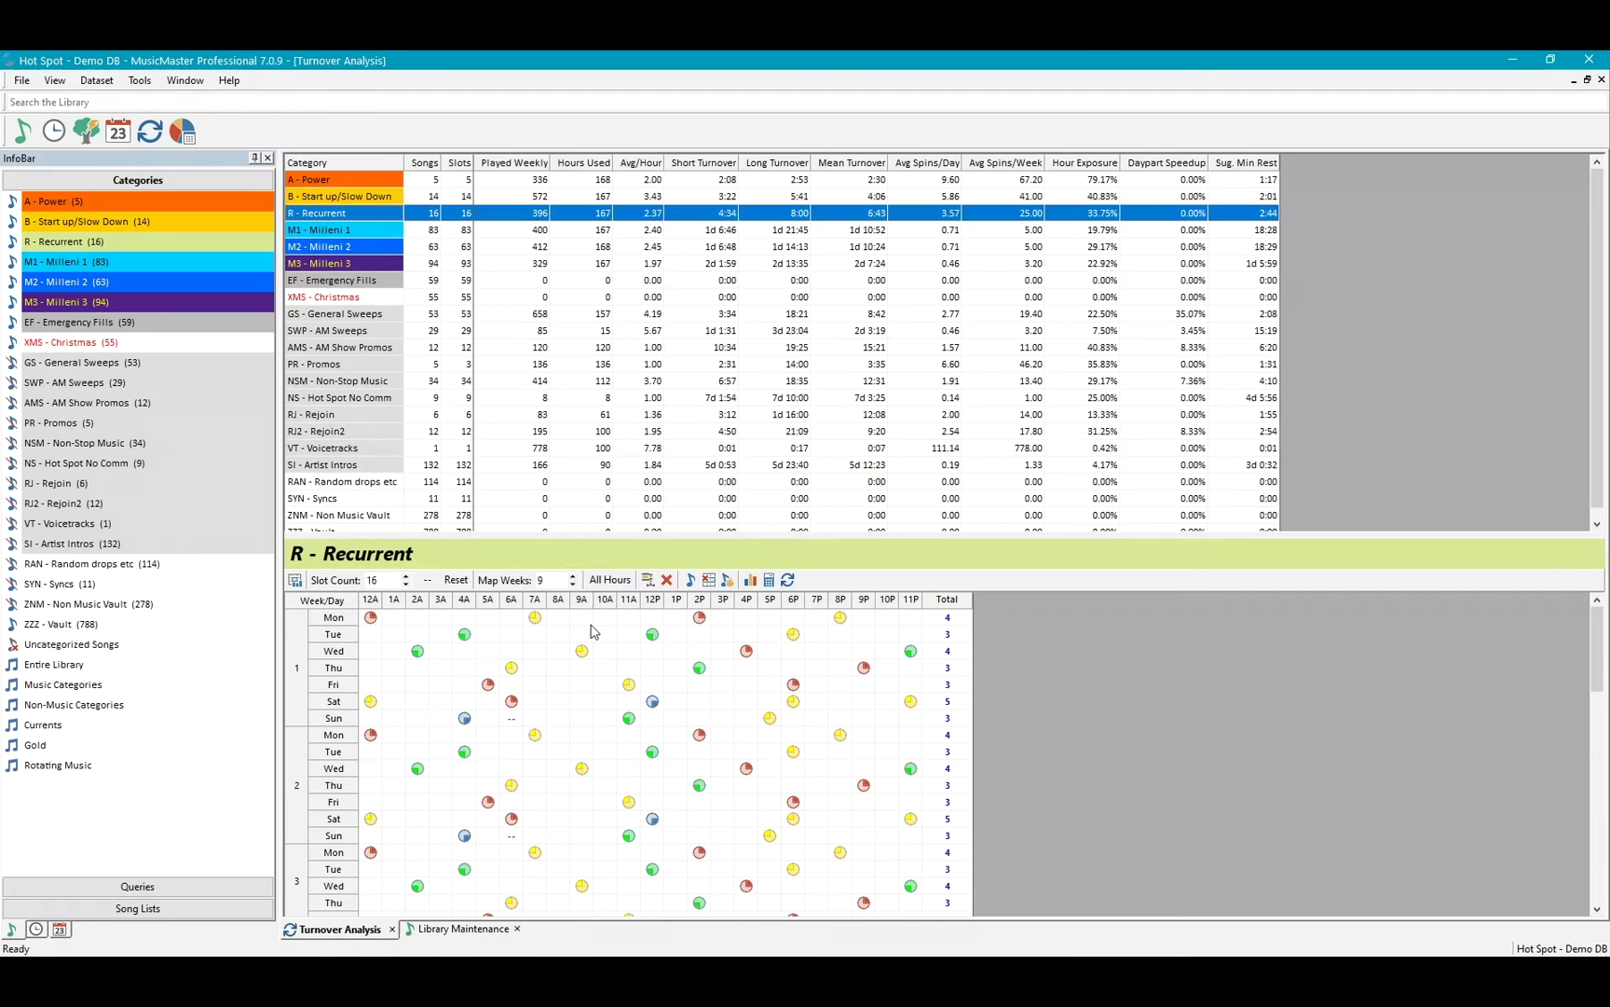
{"action": "left_click", "coordinate": [359, 268]}
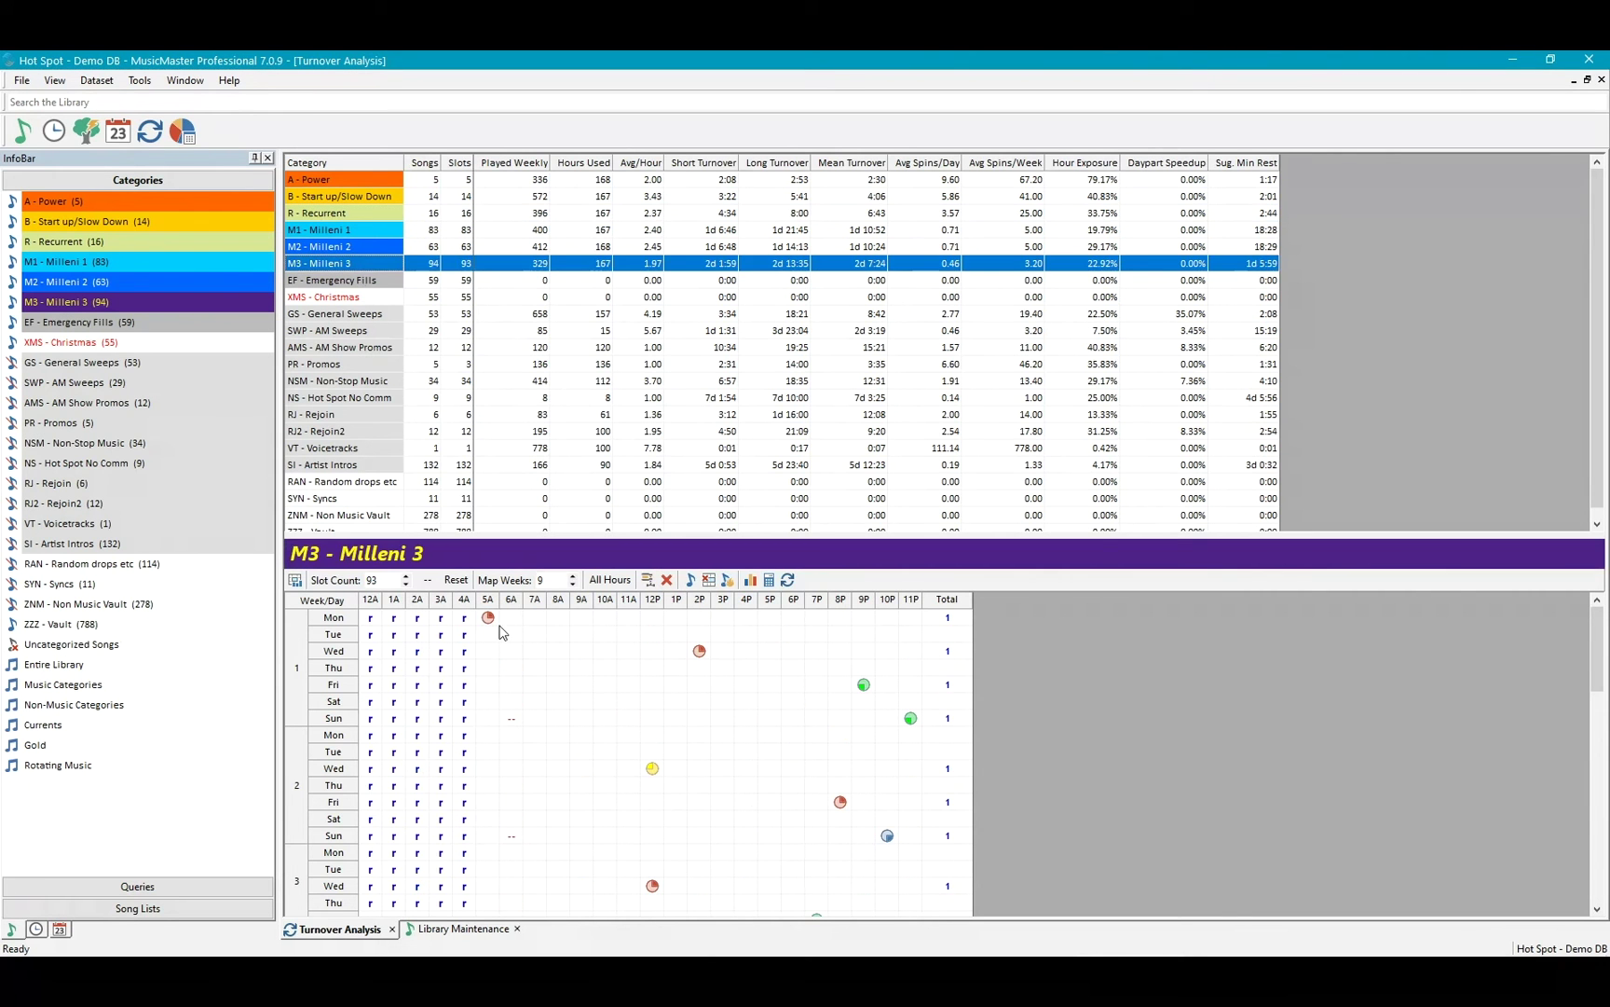
{"action": "left_click", "coordinate": [864, 685]}
{"action": "left_click", "coordinate": [395, 668]}
{"action": "left_click", "coordinate": [459, 669]}
{"action": "left_click", "coordinate": [437, 682]}
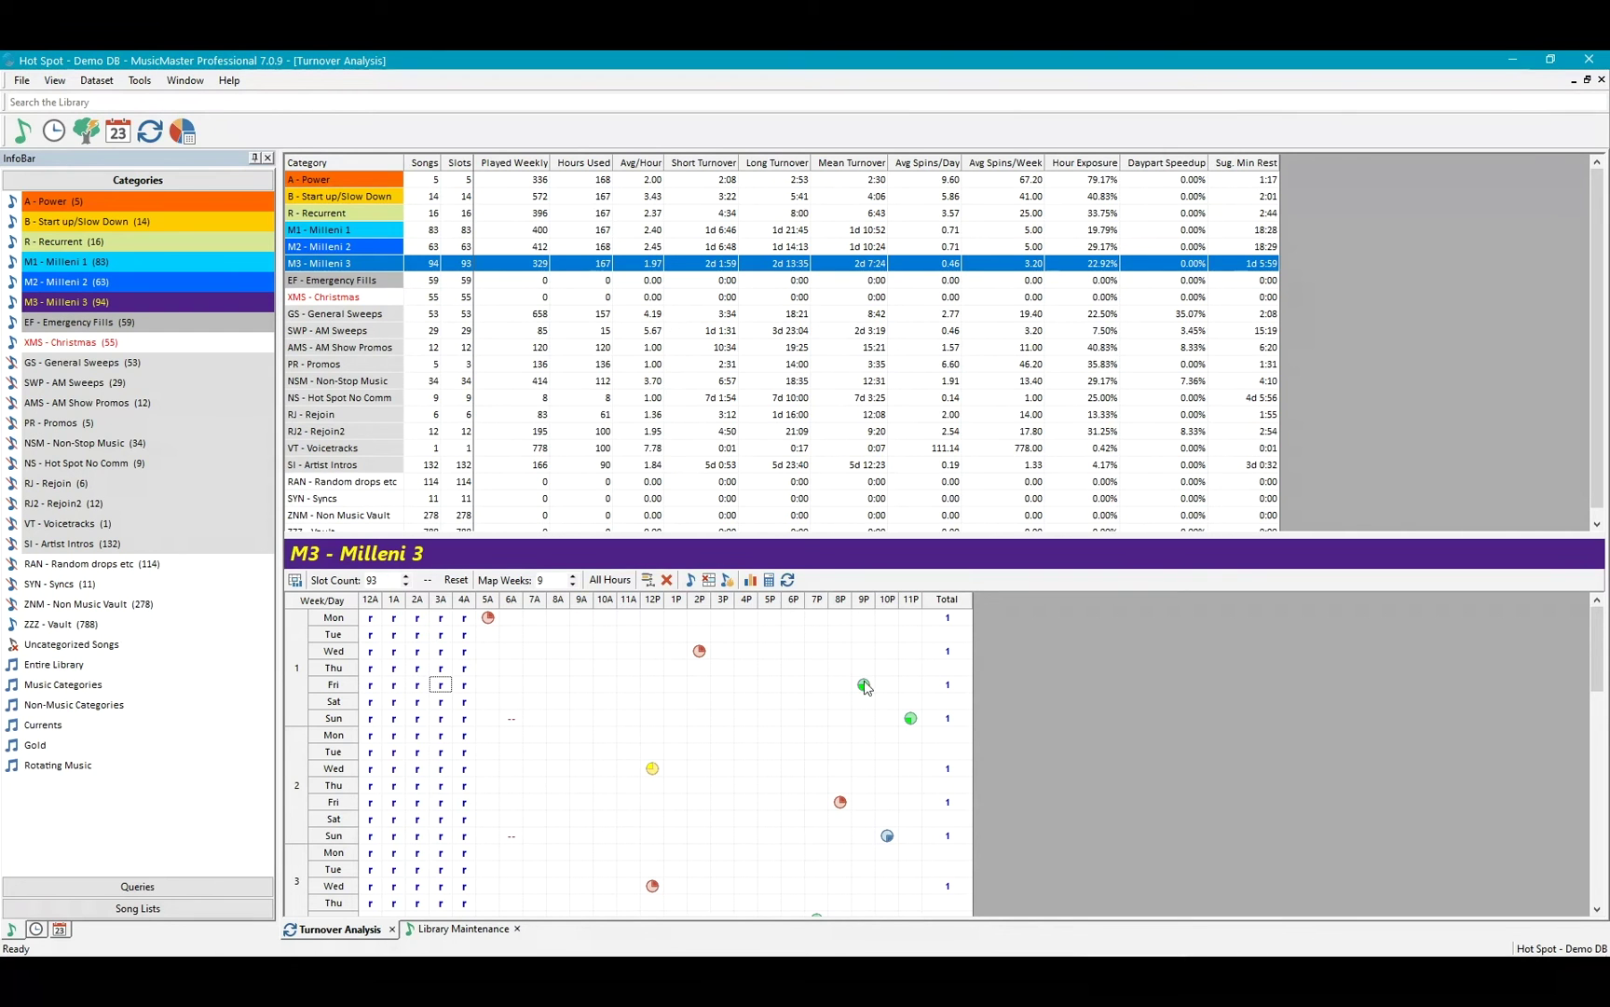
Check the rotation maps of R - Recurrent, M1 - Milleni 1, M2 - Milleni 2 and M3 - Milleni 3 in turn.
{"action": "left_click", "coordinate": [330, 216]}
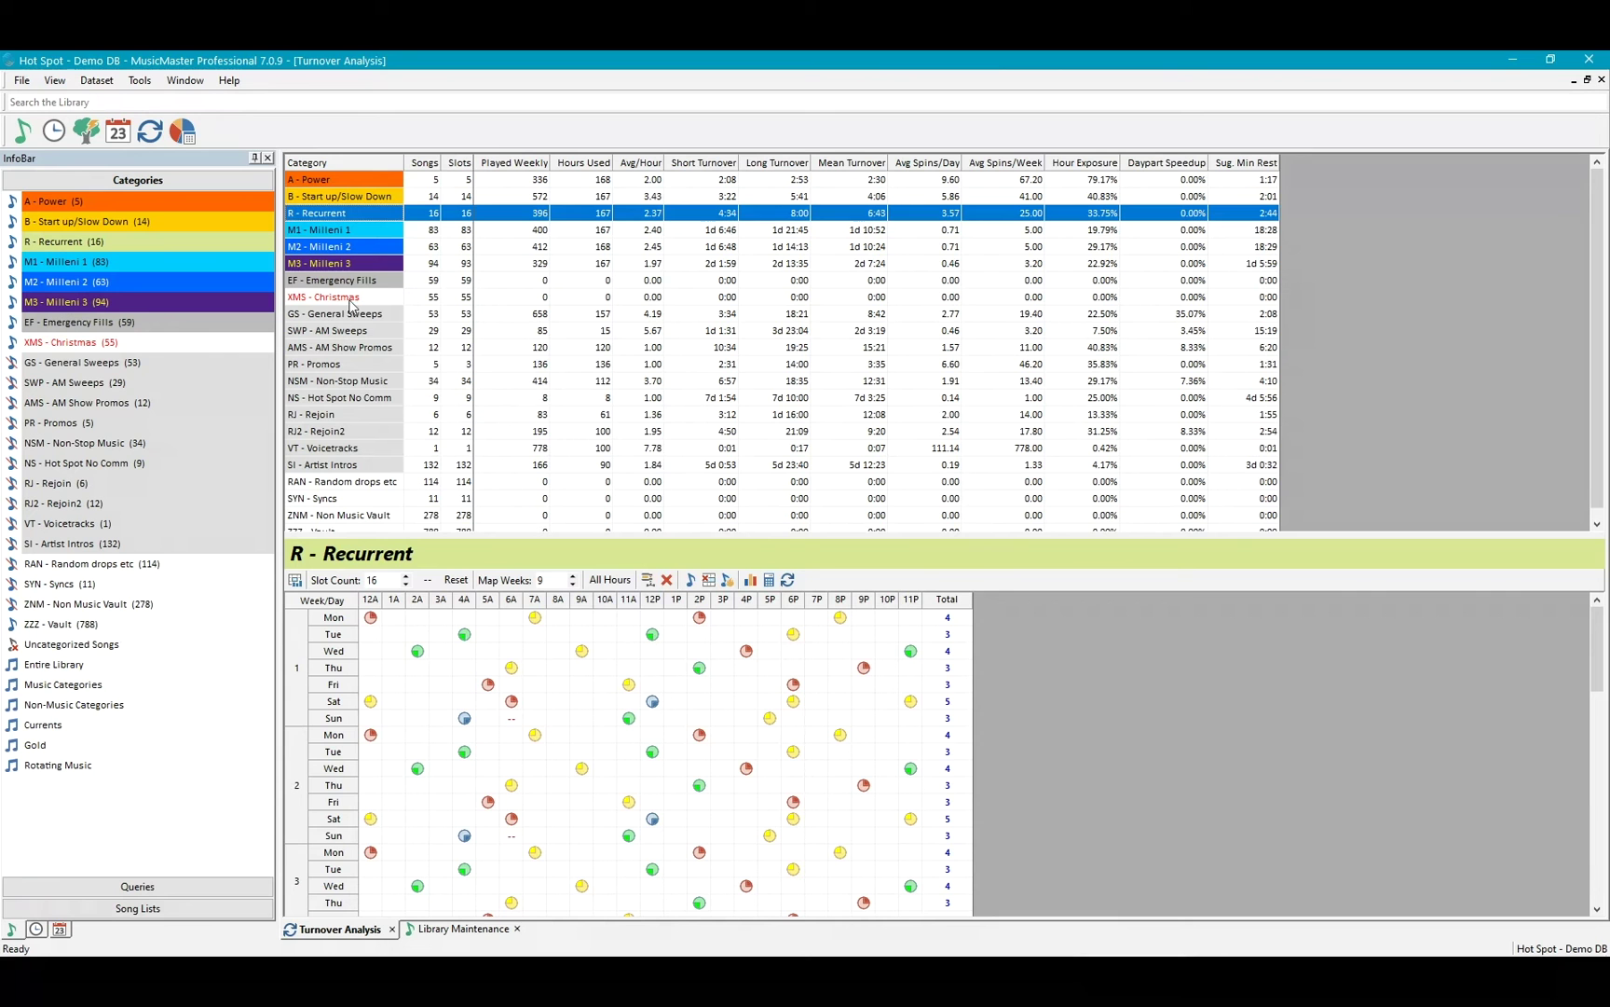
{"action": "left_click", "coordinate": [356, 229]}
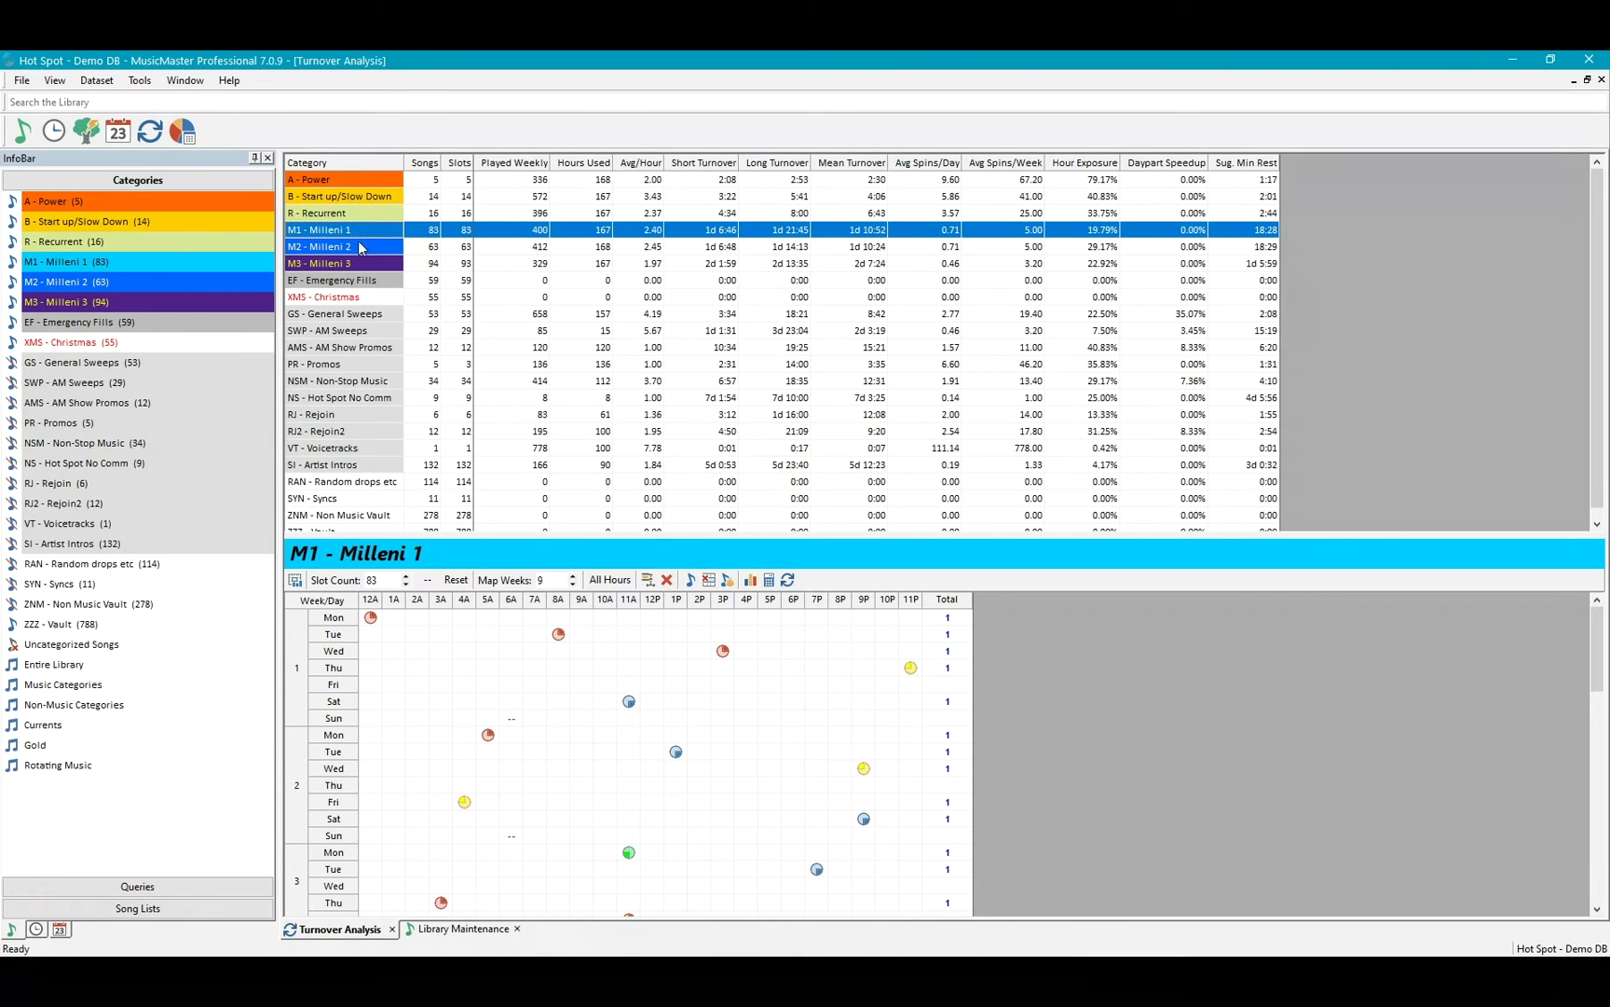
{"action": "left_click", "coordinate": [365, 247]}
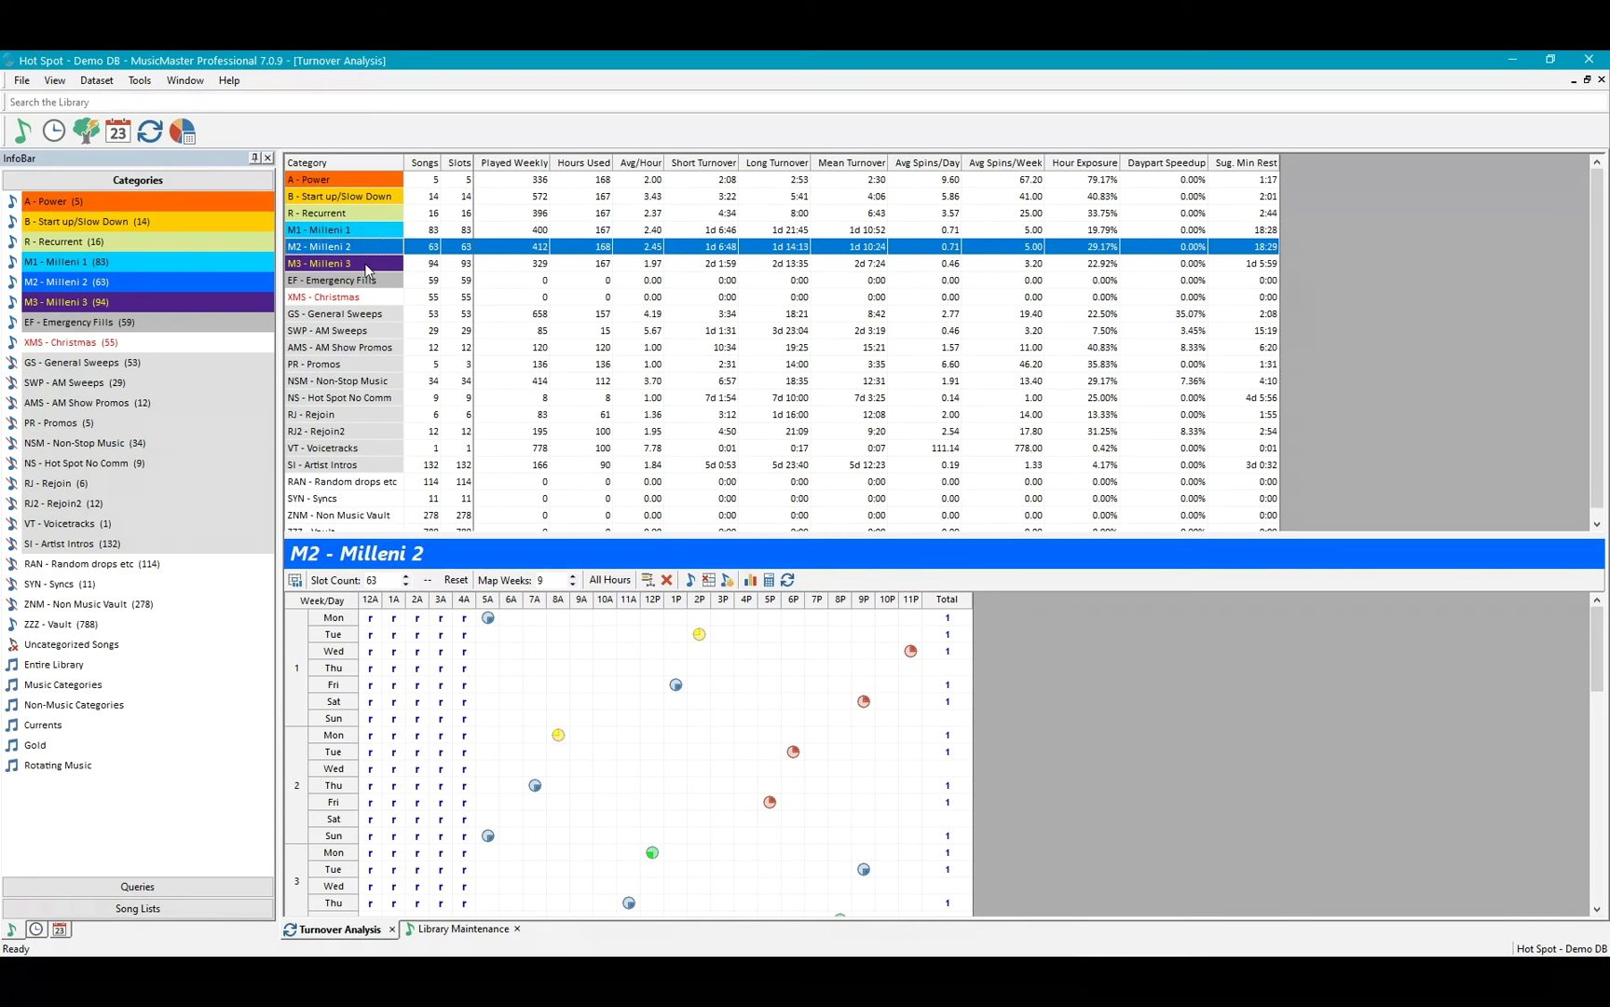
{"action": "left_click", "coordinate": [366, 264]}
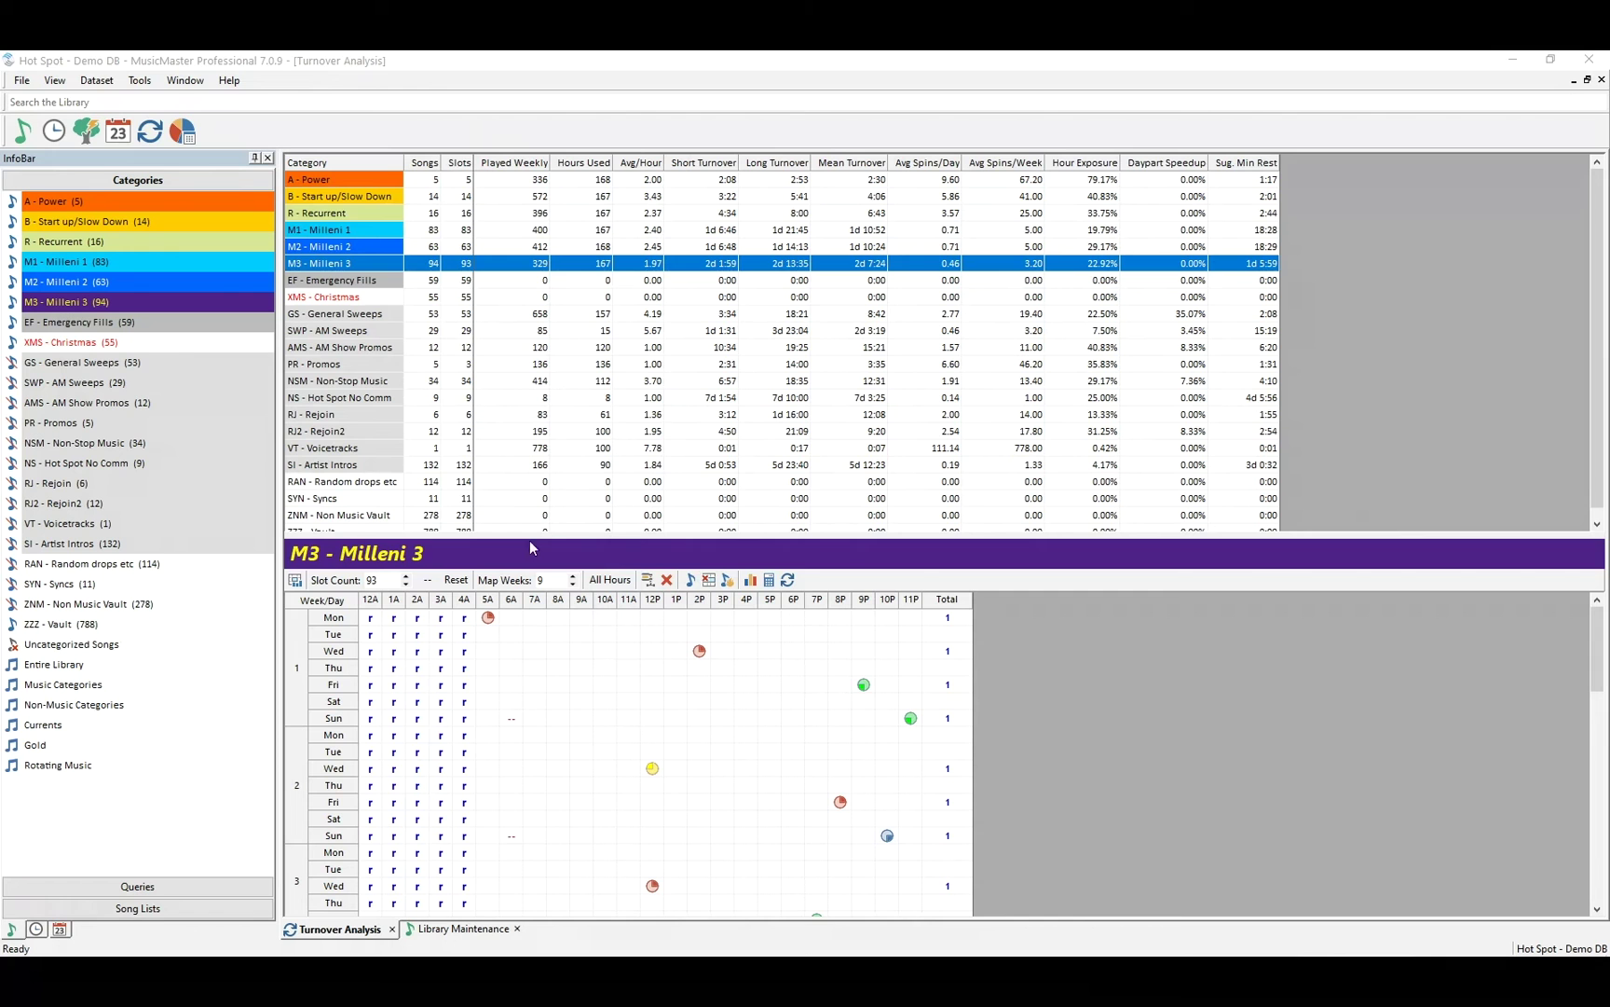
Recalculate the analysis with M1 - Milleni 1 selected, and enlarge its rotation map to show more weeks.
{"action": "left_click", "coordinate": [361, 229]}
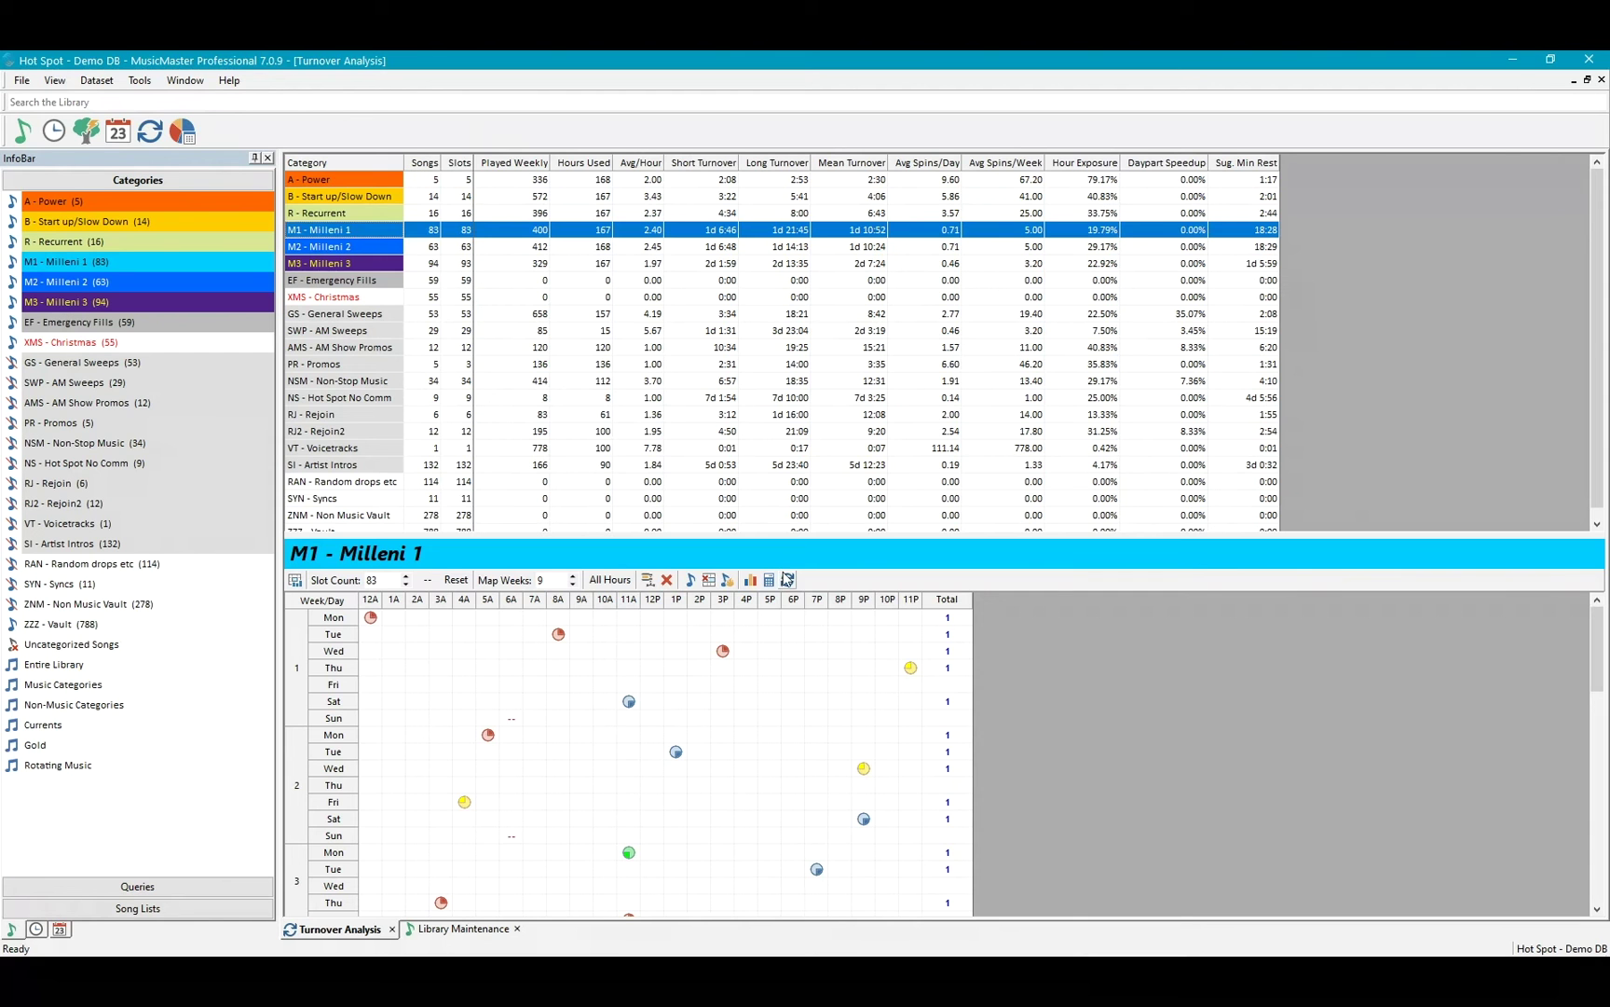
{"action": "left_click", "coordinate": [787, 581]}
{"action": "left_click_drag", "start_coordinate": [736, 536], "coordinate": [737, 455]}
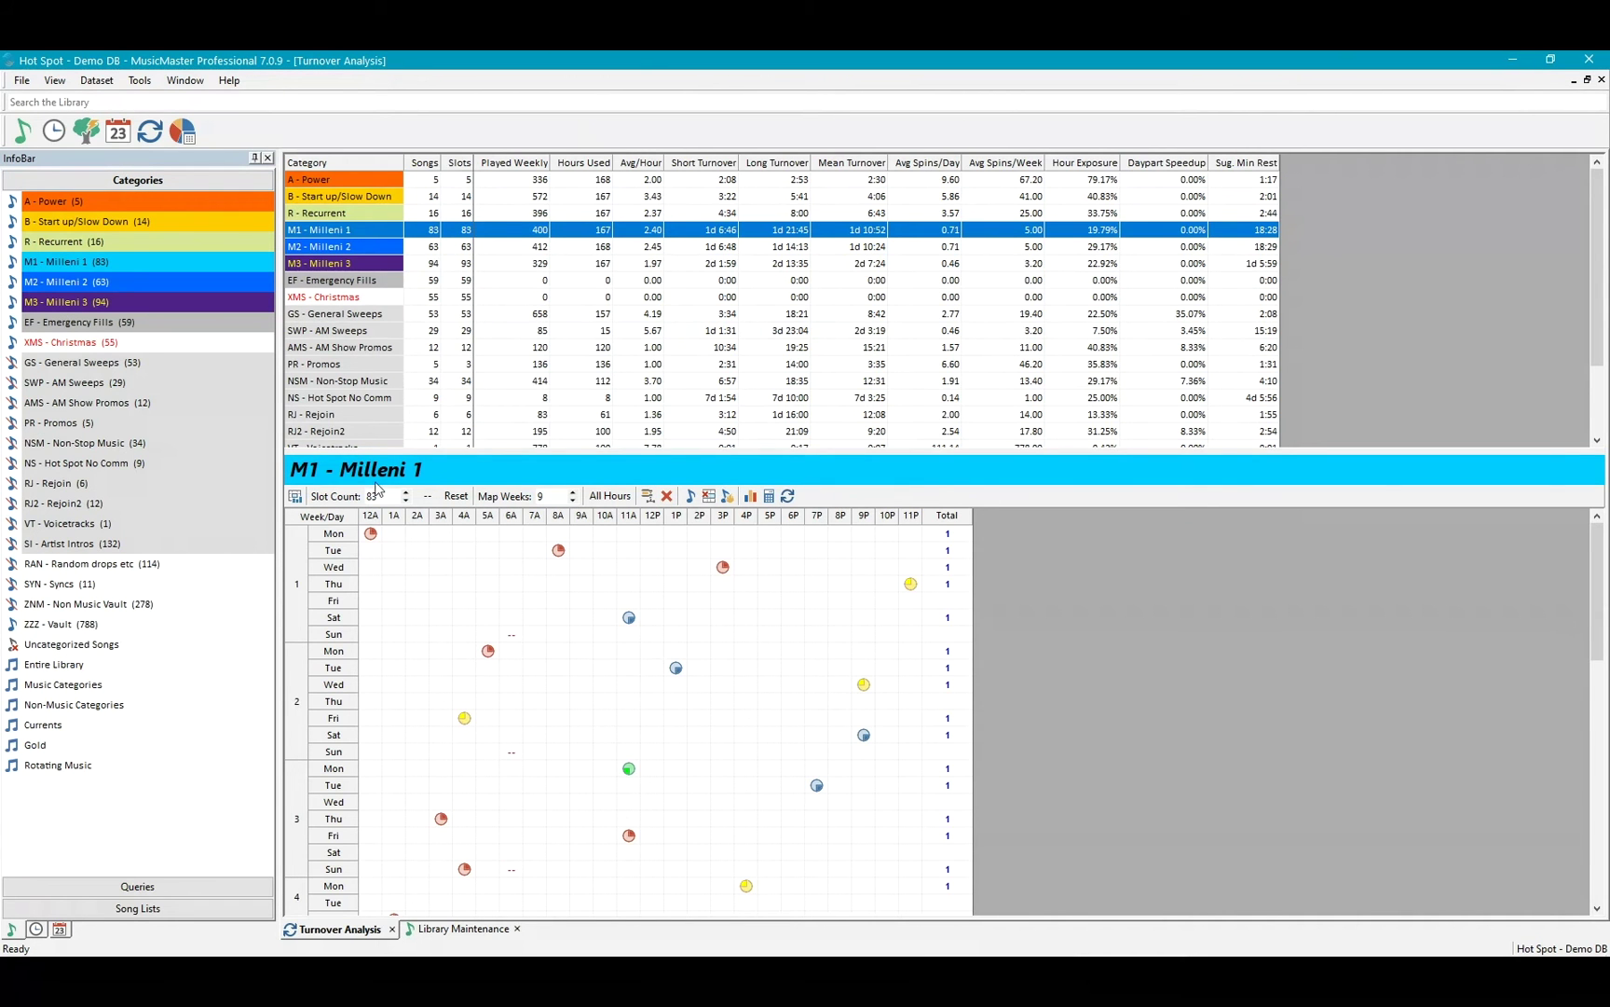
{"action": "left_click_drag", "start_coordinate": [832, 452], "coordinate": [830, 476]}
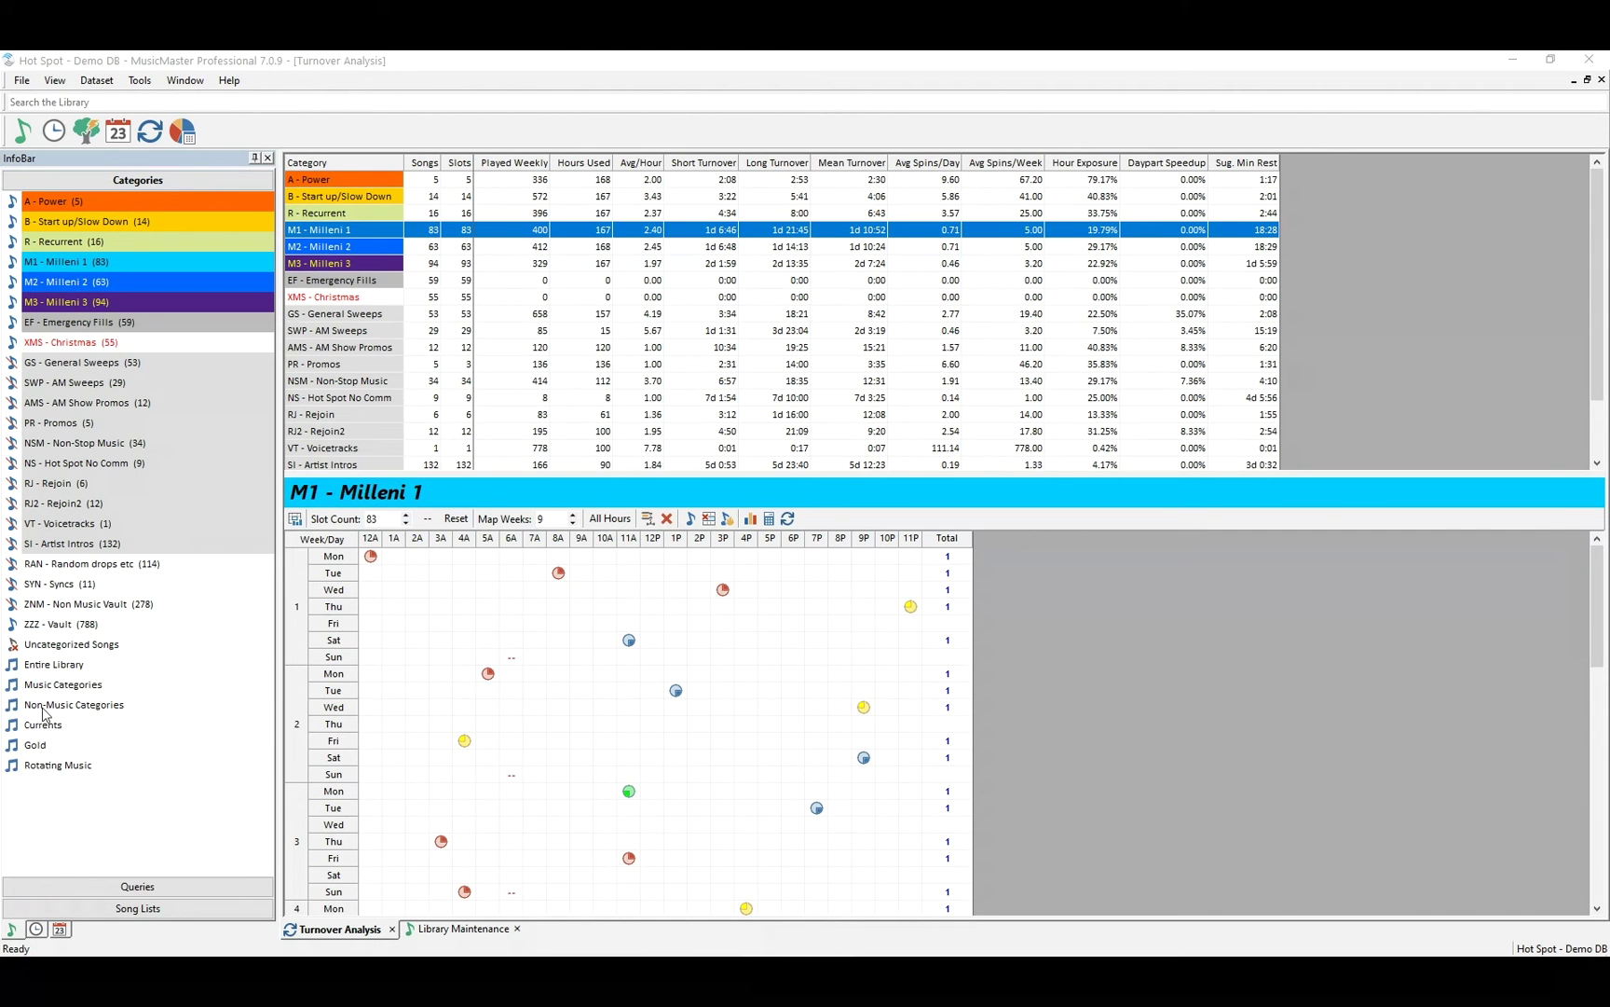
Open the Rotating Music songs in Library Maintenance, sort them by category, and look through the list.
{"action": "left_click", "coordinate": [31, 671]}
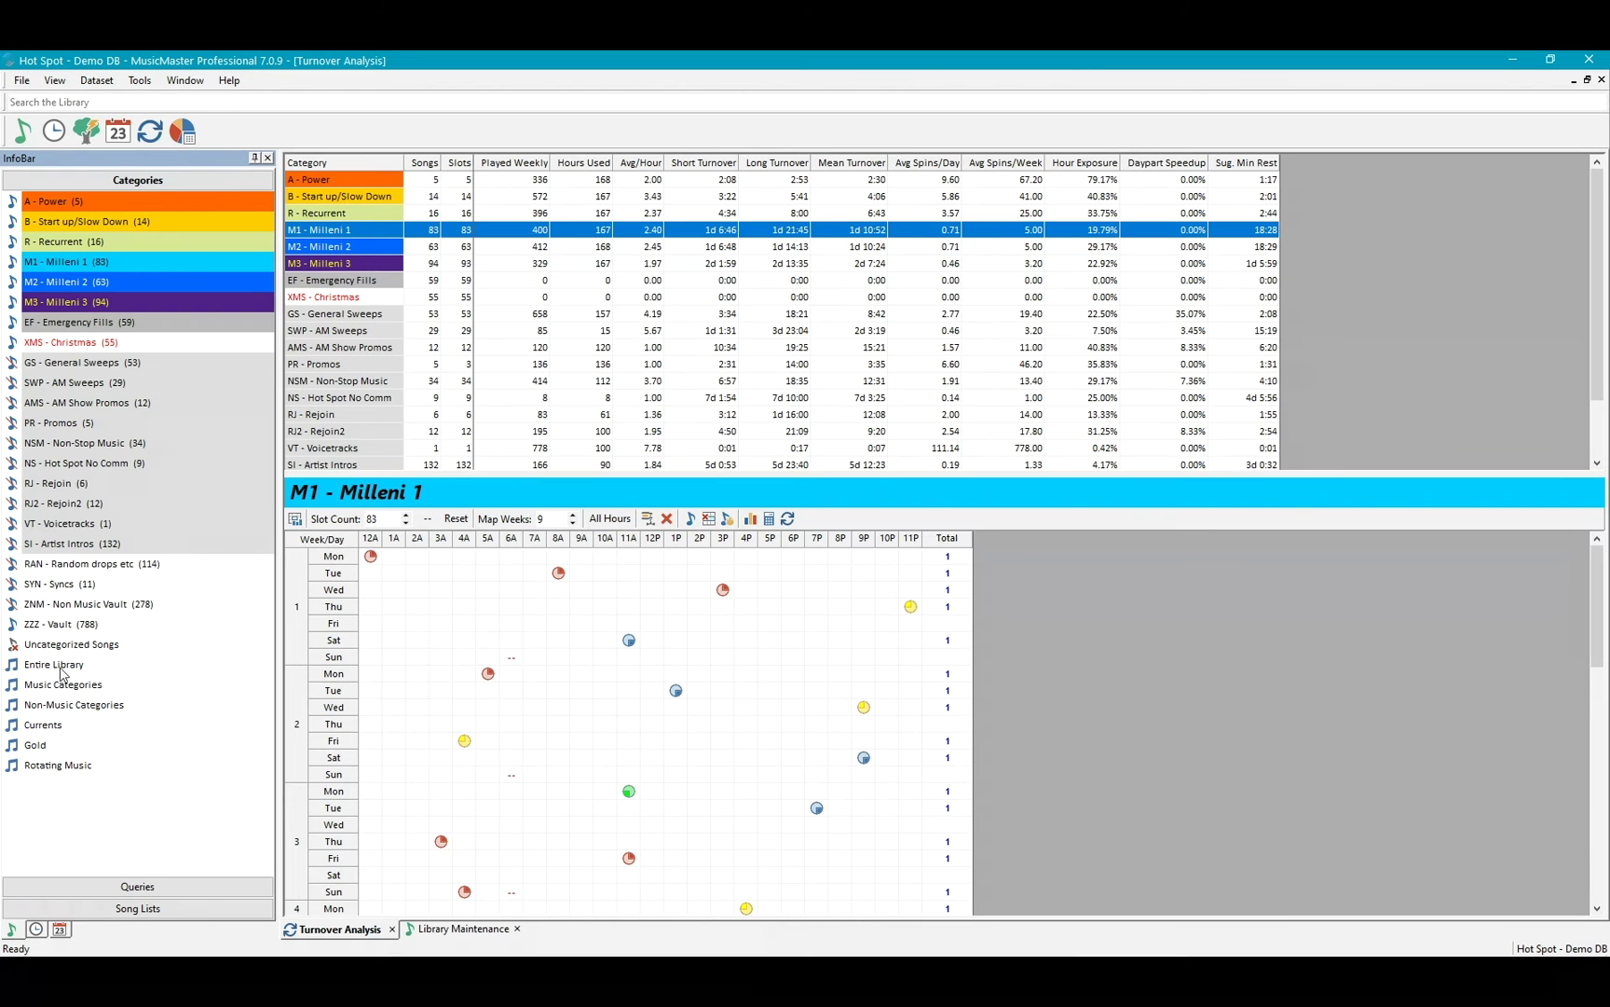
{"action": "double_click", "coordinate": [68, 769]}
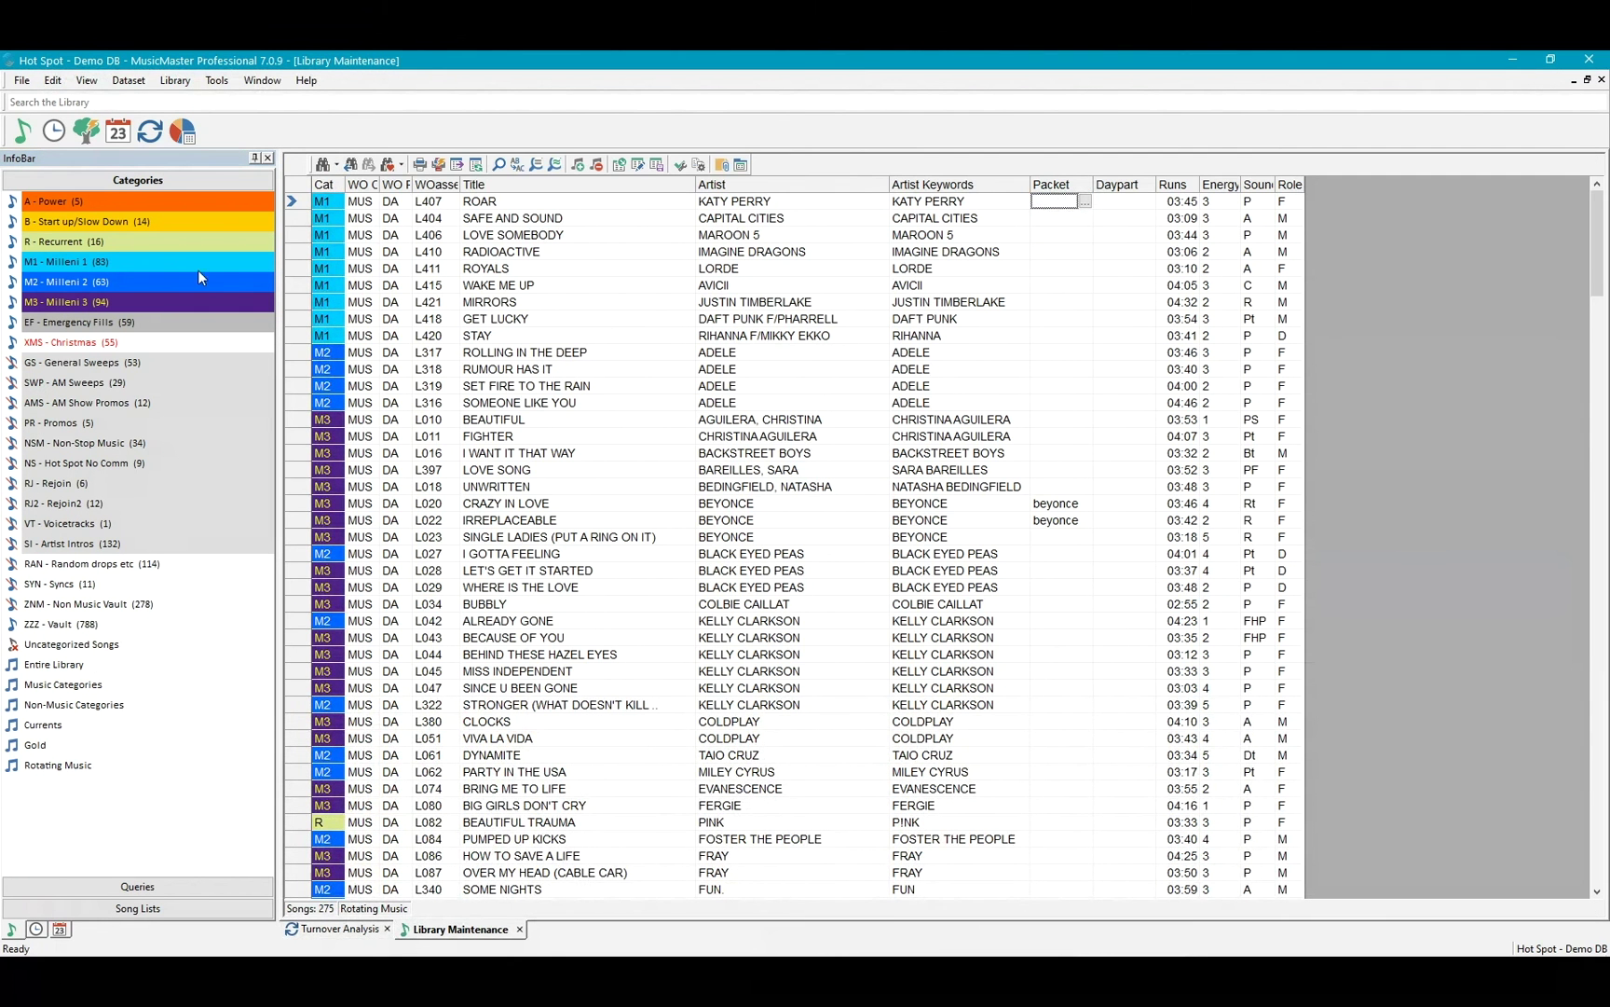
{"action": "left_click", "coordinate": [337, 183]}
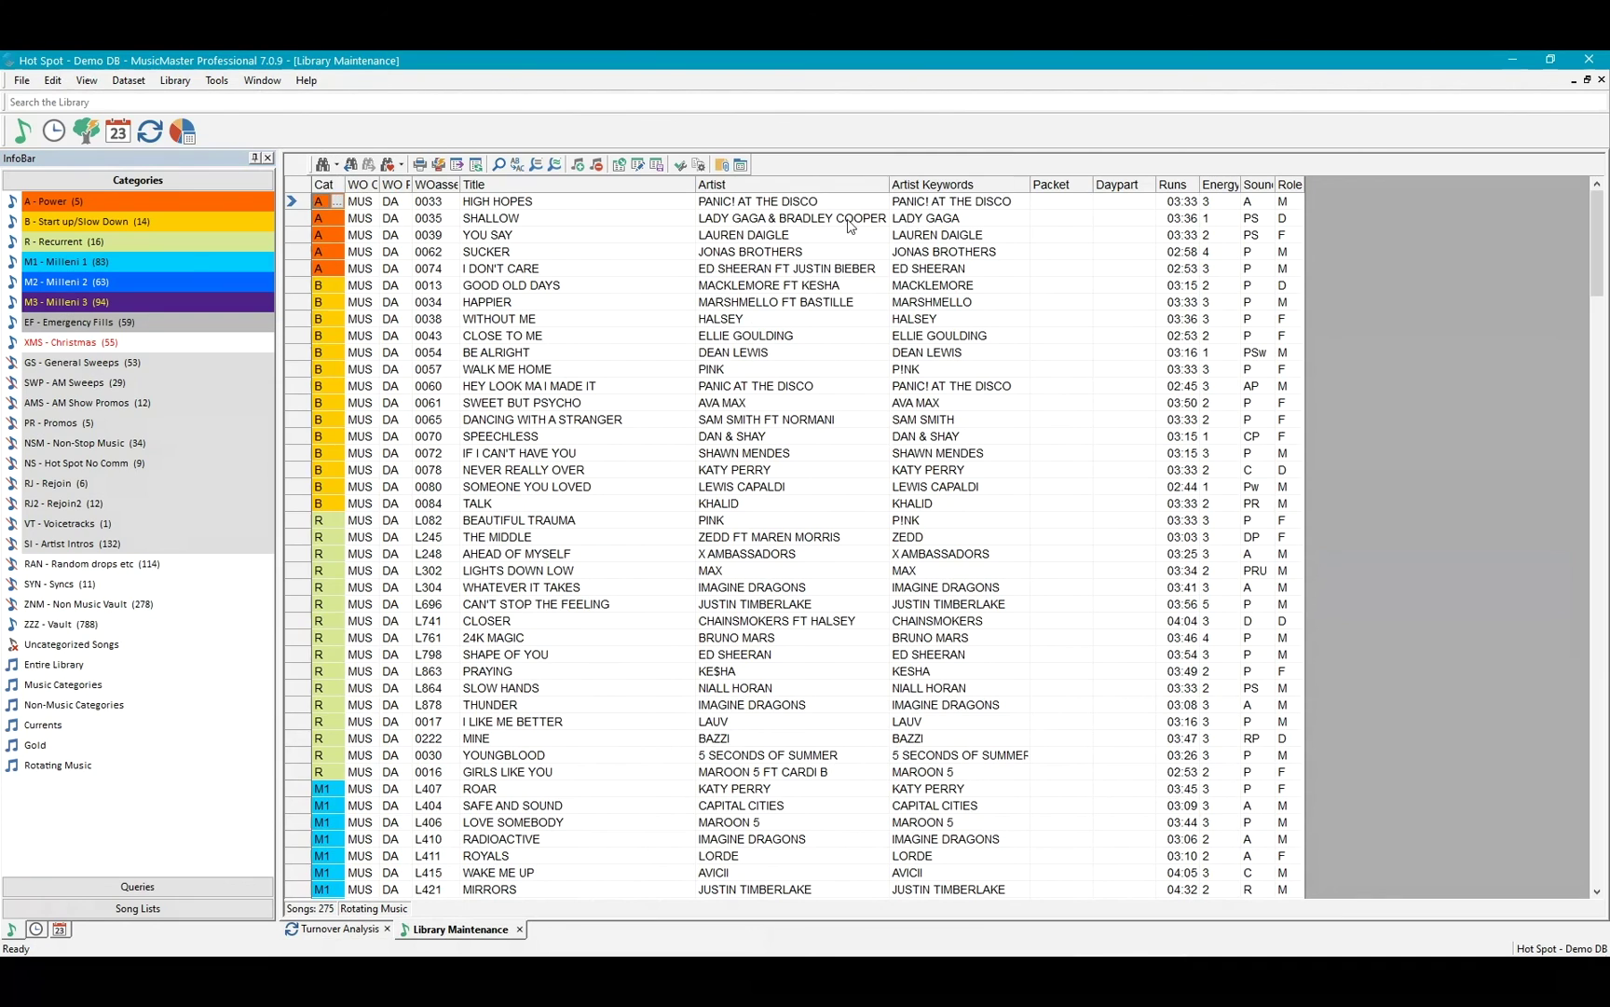
{"action": "scroll", "coordinate": [717, 476], "scroll_direction": "down", "scroll_amount": 12}
{"action": "scroll", "coordinate": [718, 476], "scroll_direction": "down", "scroll_amount": 3}
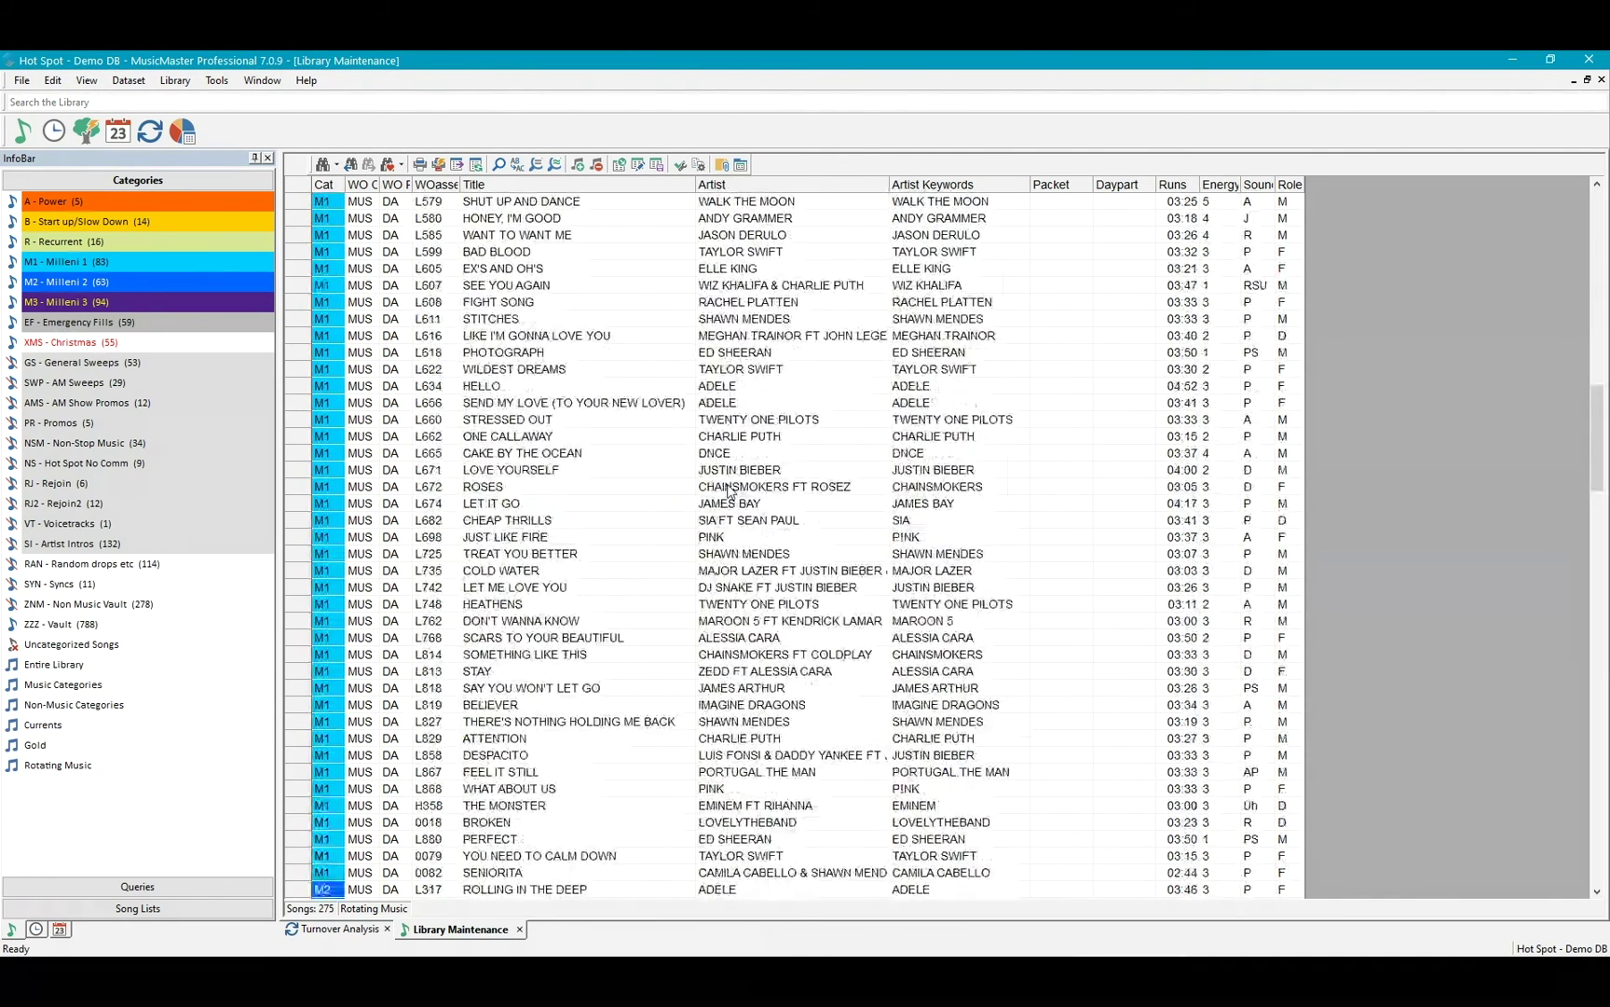
{"action": "scroll", "coordinate": [734, 494], "scroll_direction": "up", "scroll_amount": 15}
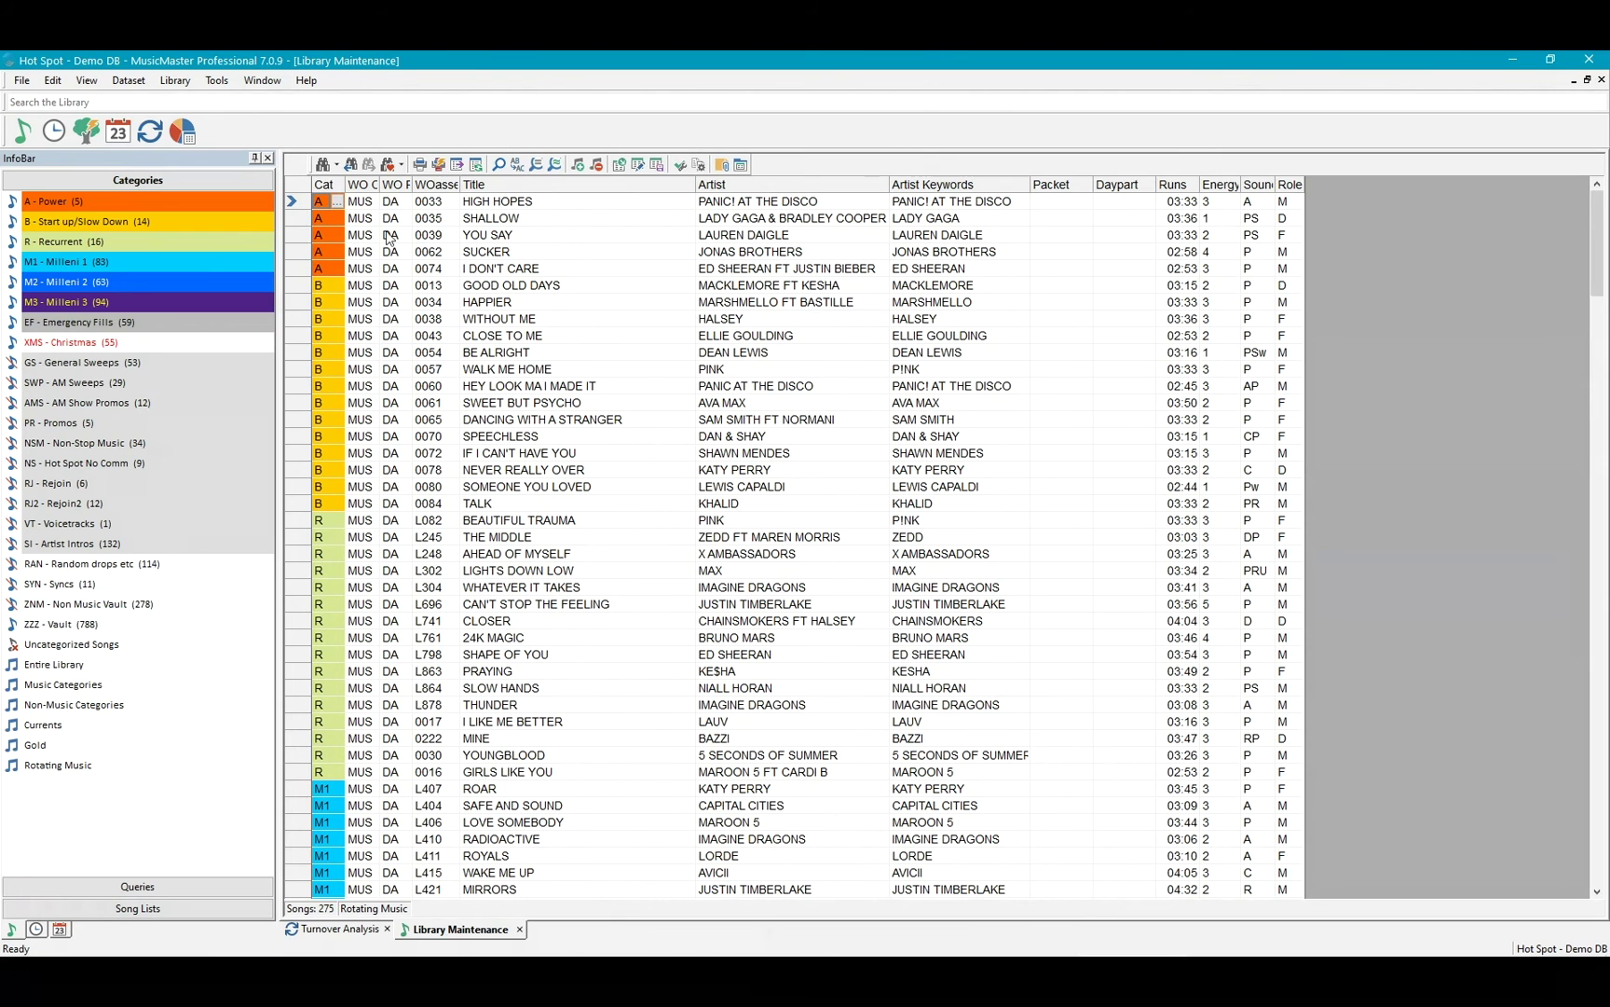
Run a Library Analysis on the WOAsset field for the Rotating Music songs, review the values, and close it.
{"action": "right_click", "coordinate": [435, 188]}
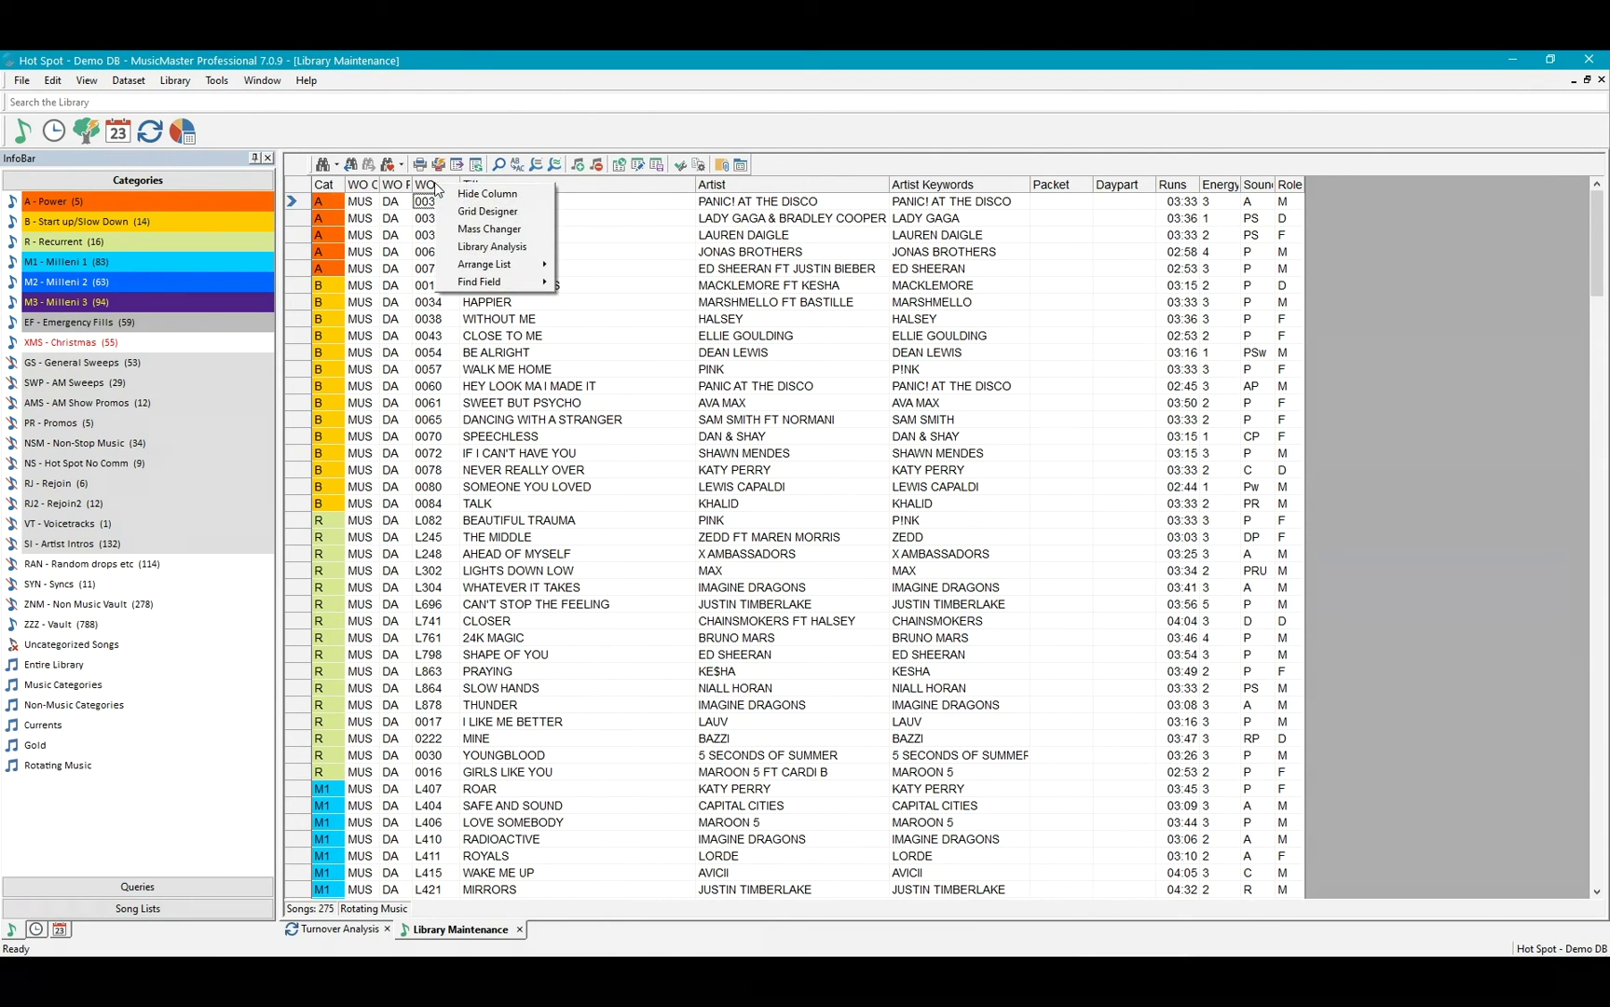
{"action": "left_click", "coordinate": [493, 247]}
{"action": "left_click_drag", "start_coordinate": [667, 151], "coordinate": [566, 115]}
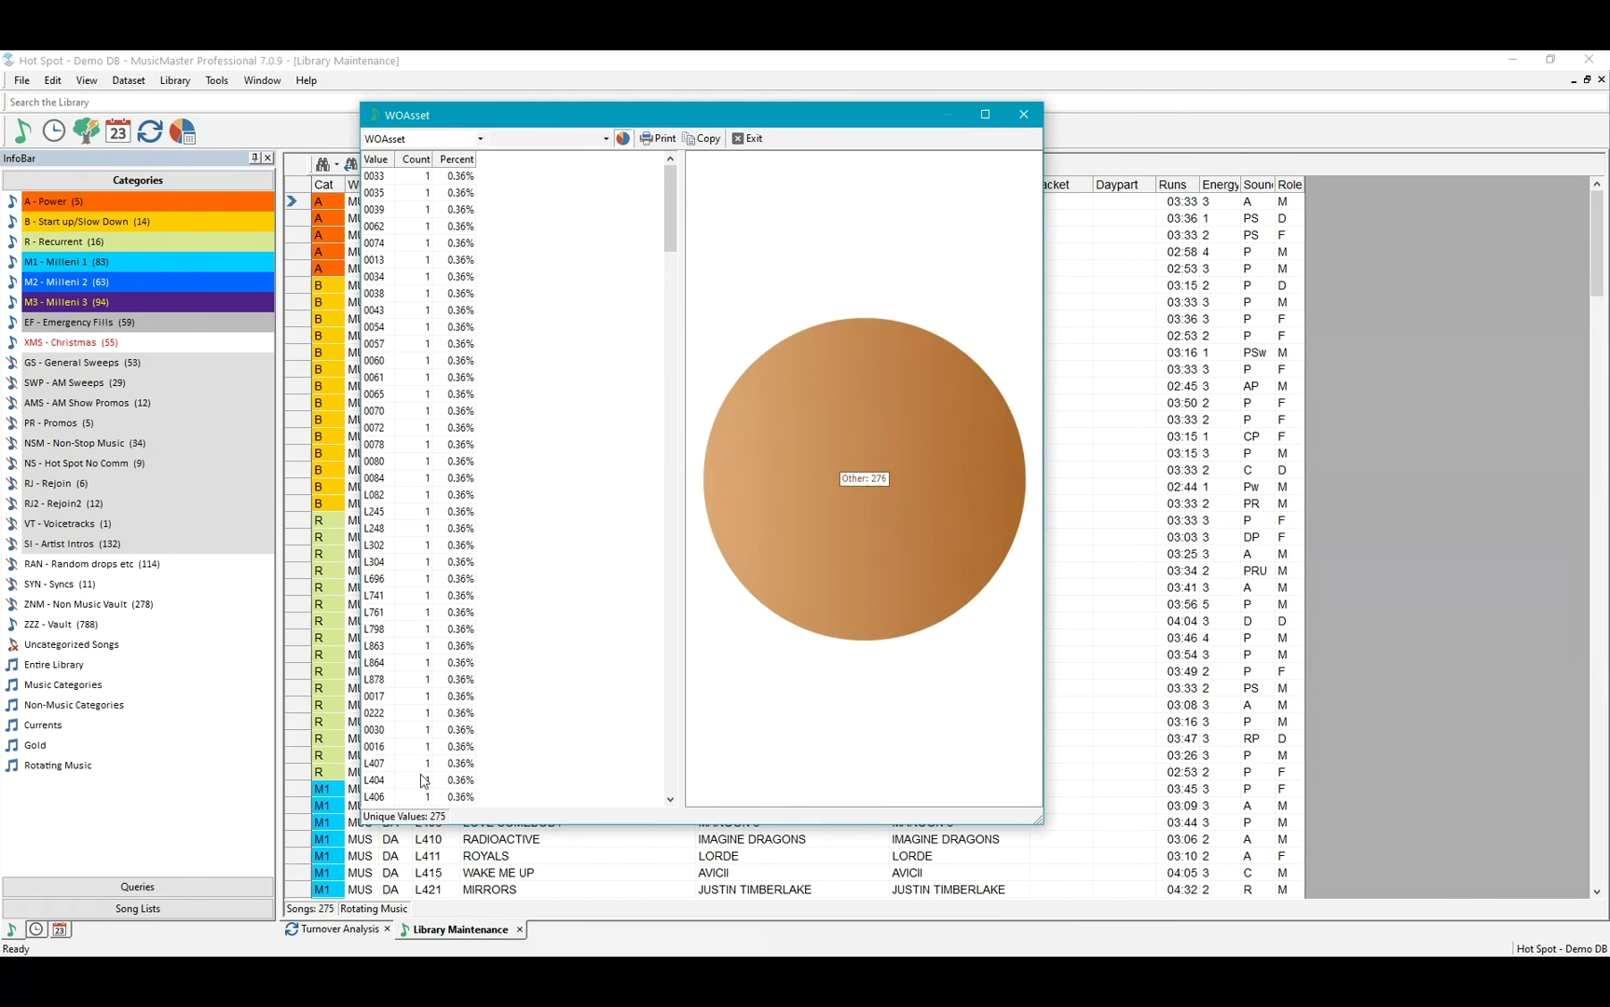
{"action": "mouse_move", "coordinate": [671, 188]}
{"action": "left_mouse_down"}
{"action": "mouse_move", "coordinate": [668, 750]}
{"action": "mouse_move", "coordinate": [667, 191]}
{"action": "left_mouse_up"}
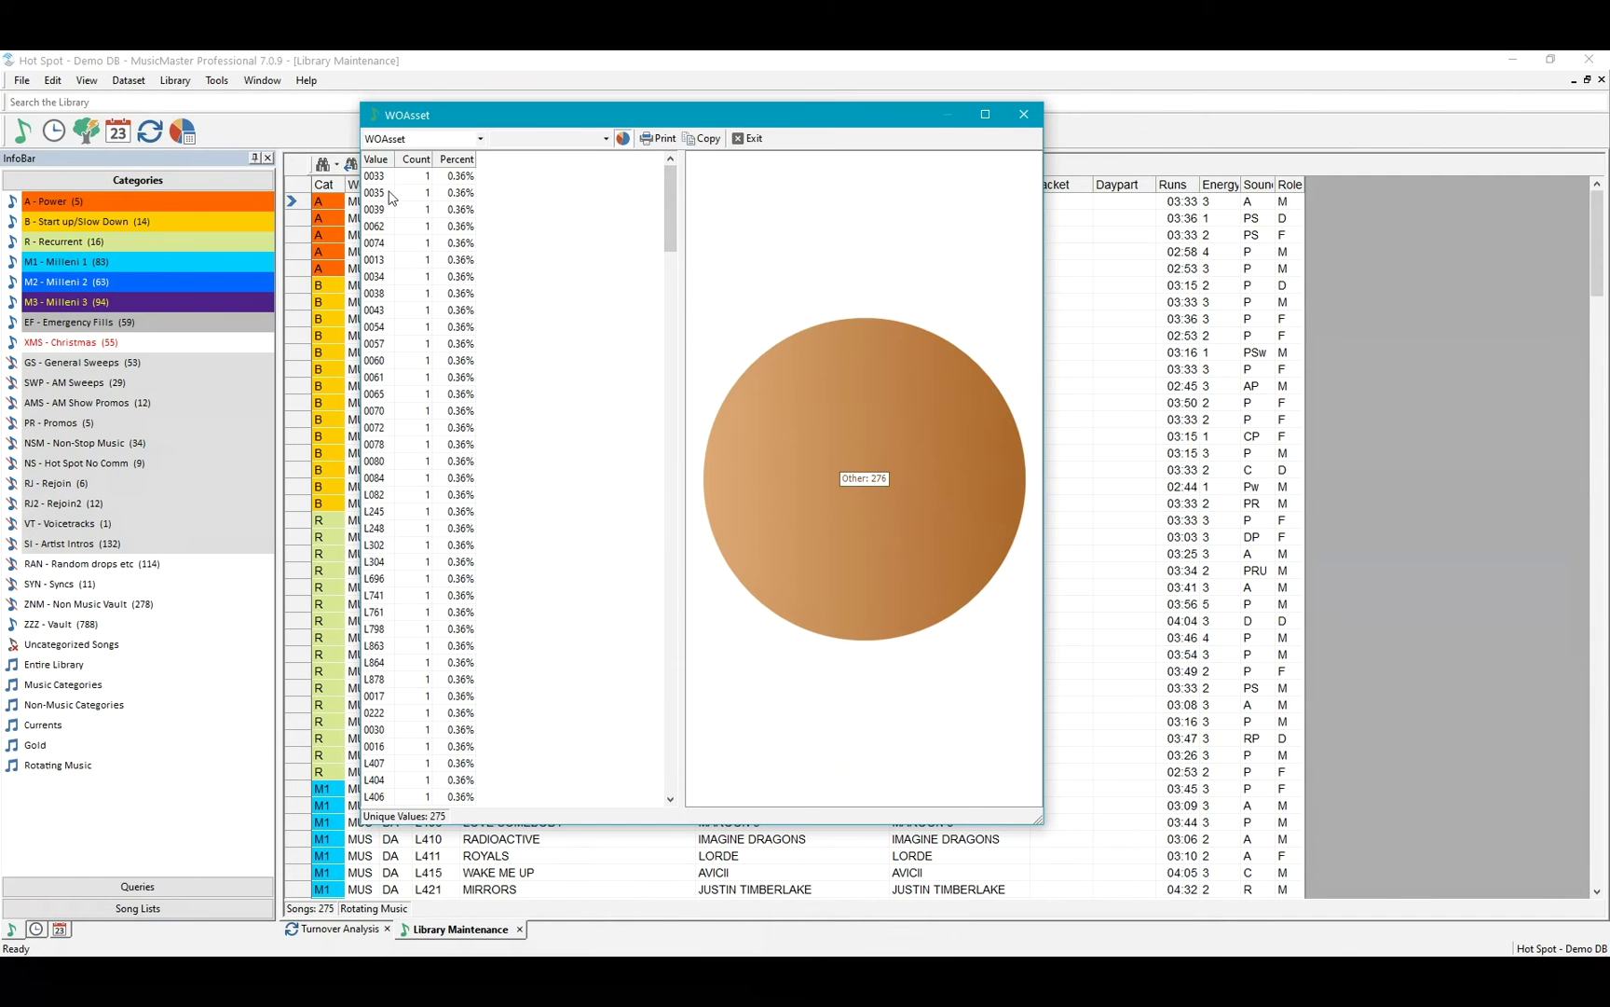
{"action": "left_click", "coordinate": [753, 139]}
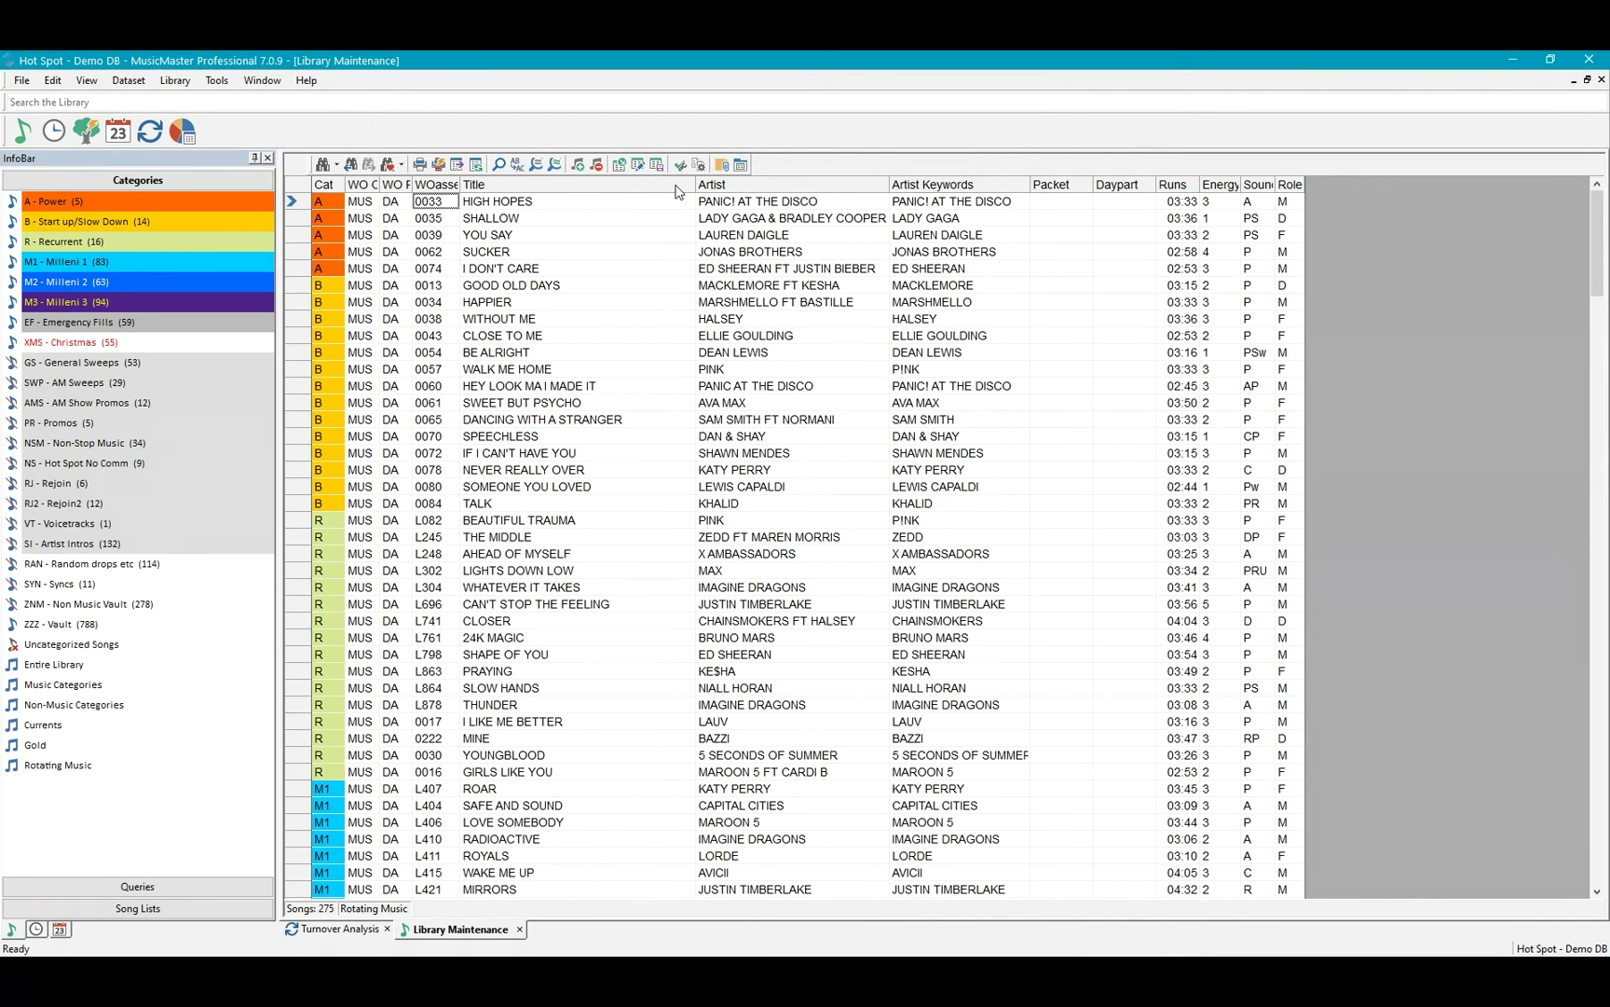
Run a Library Analysis on the Artist Keywords field and review the entries for Adam Levine, Justin Bieber and P!nk.
{"action": "right_click", "coordinate": [953, 184]}
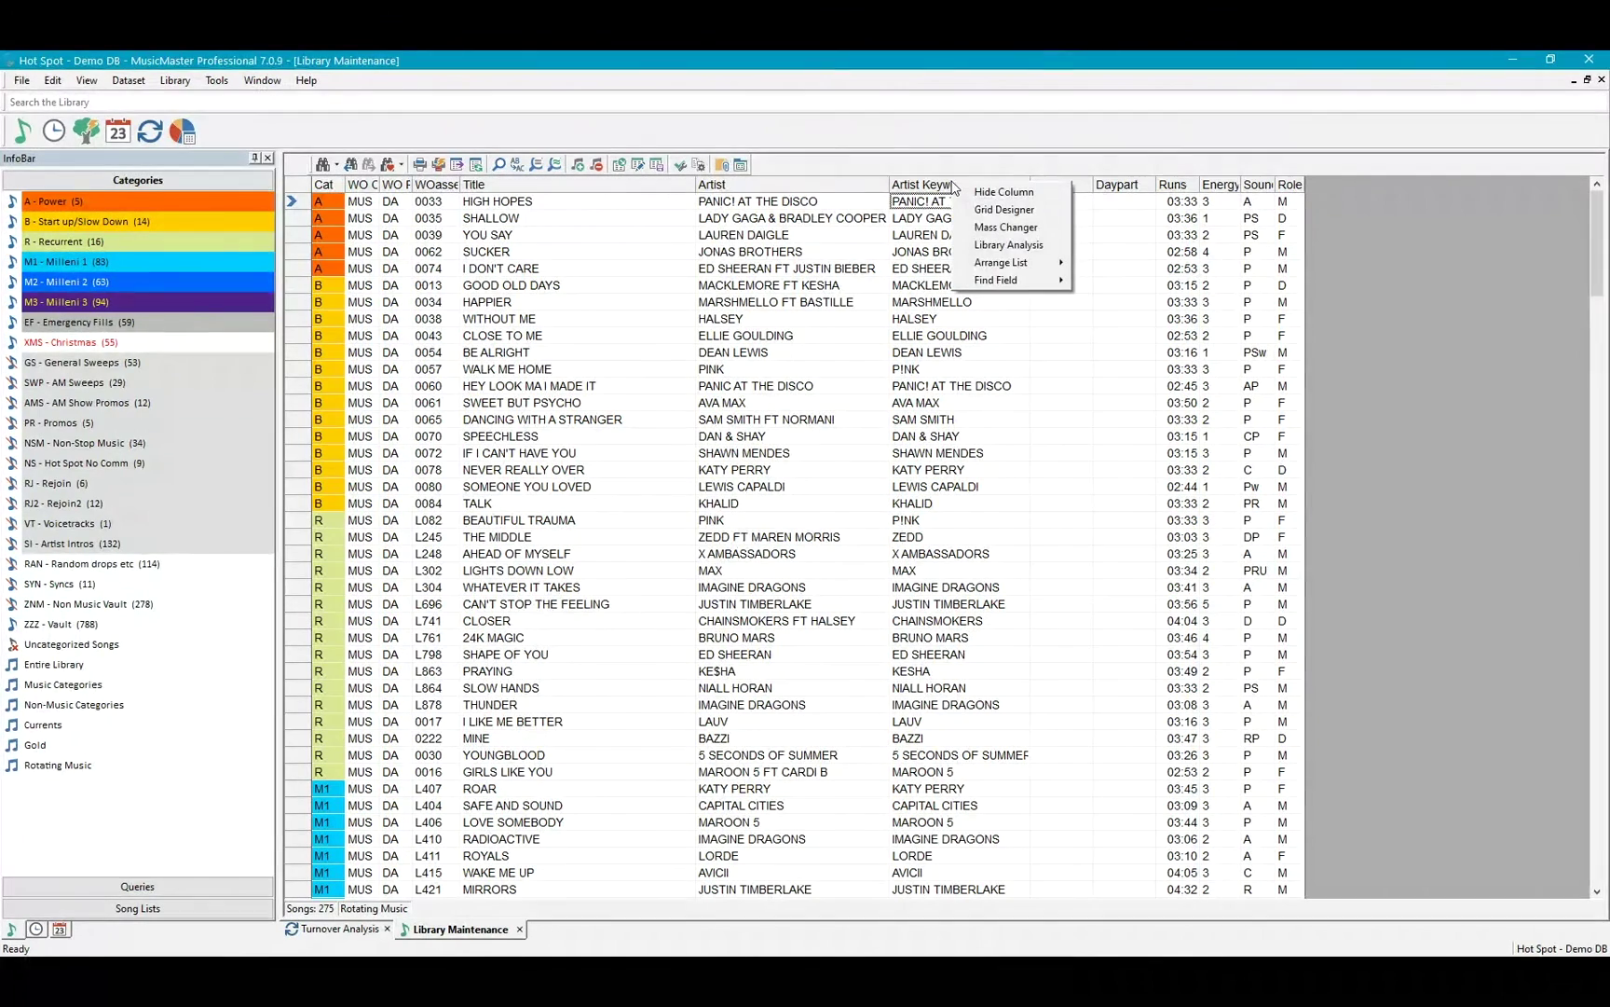
{"action": "left_click", "coordinate": [1008, 247]}
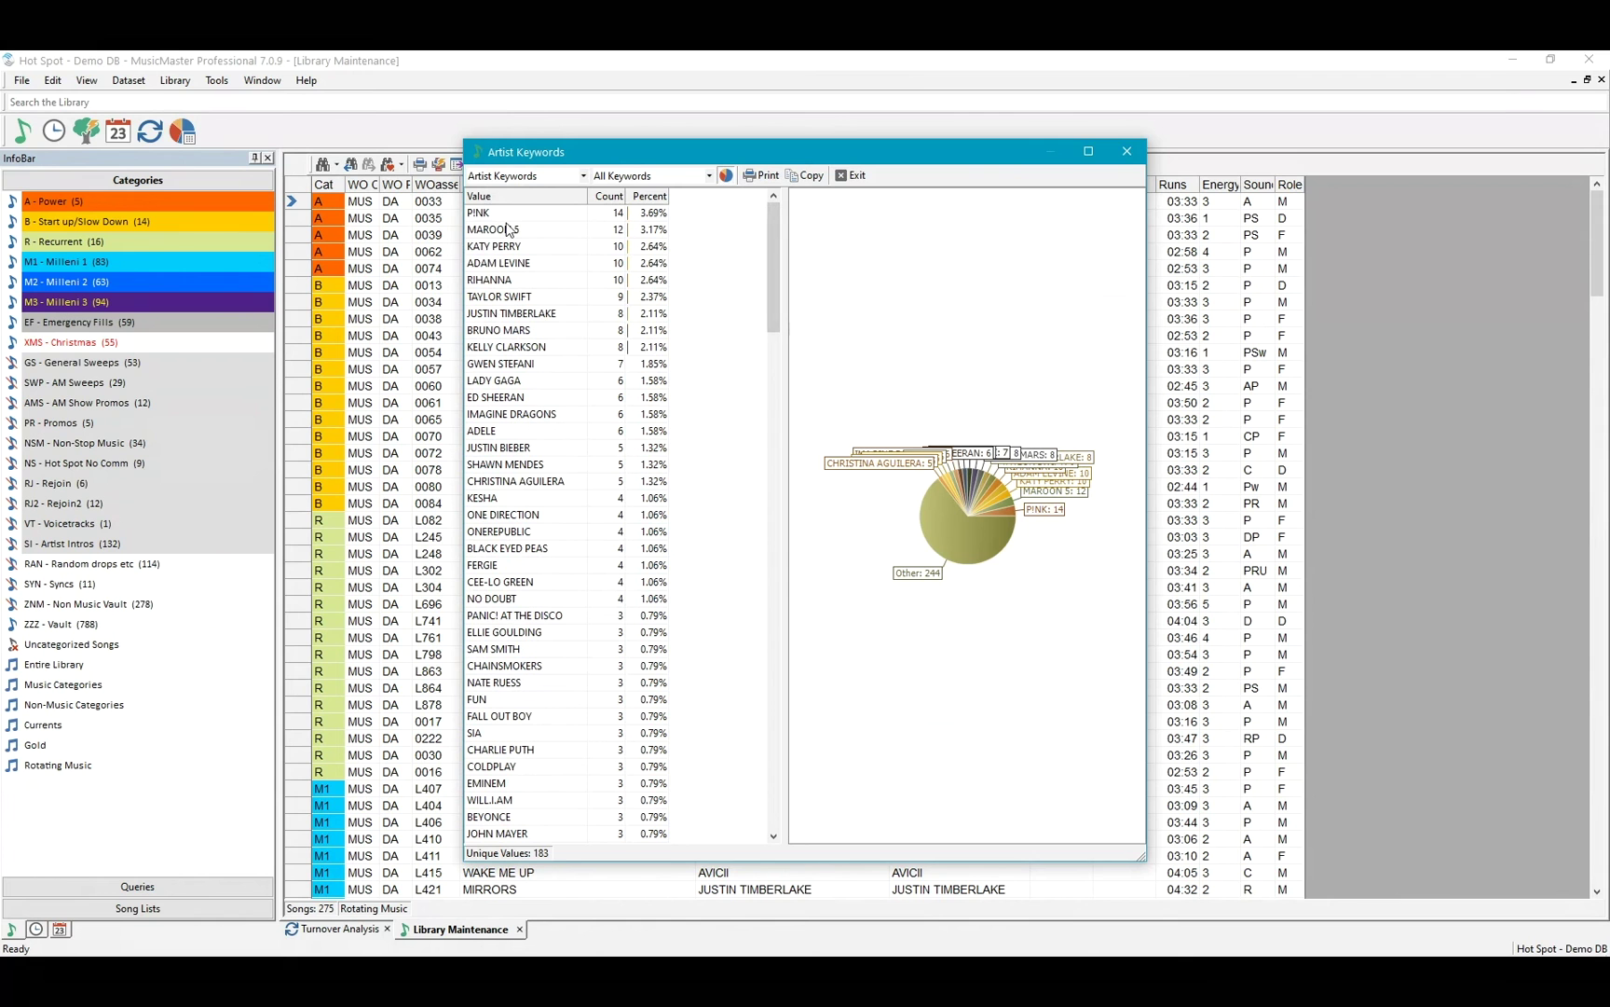
{"action": "left_click", "coordinate": [509, 265]}
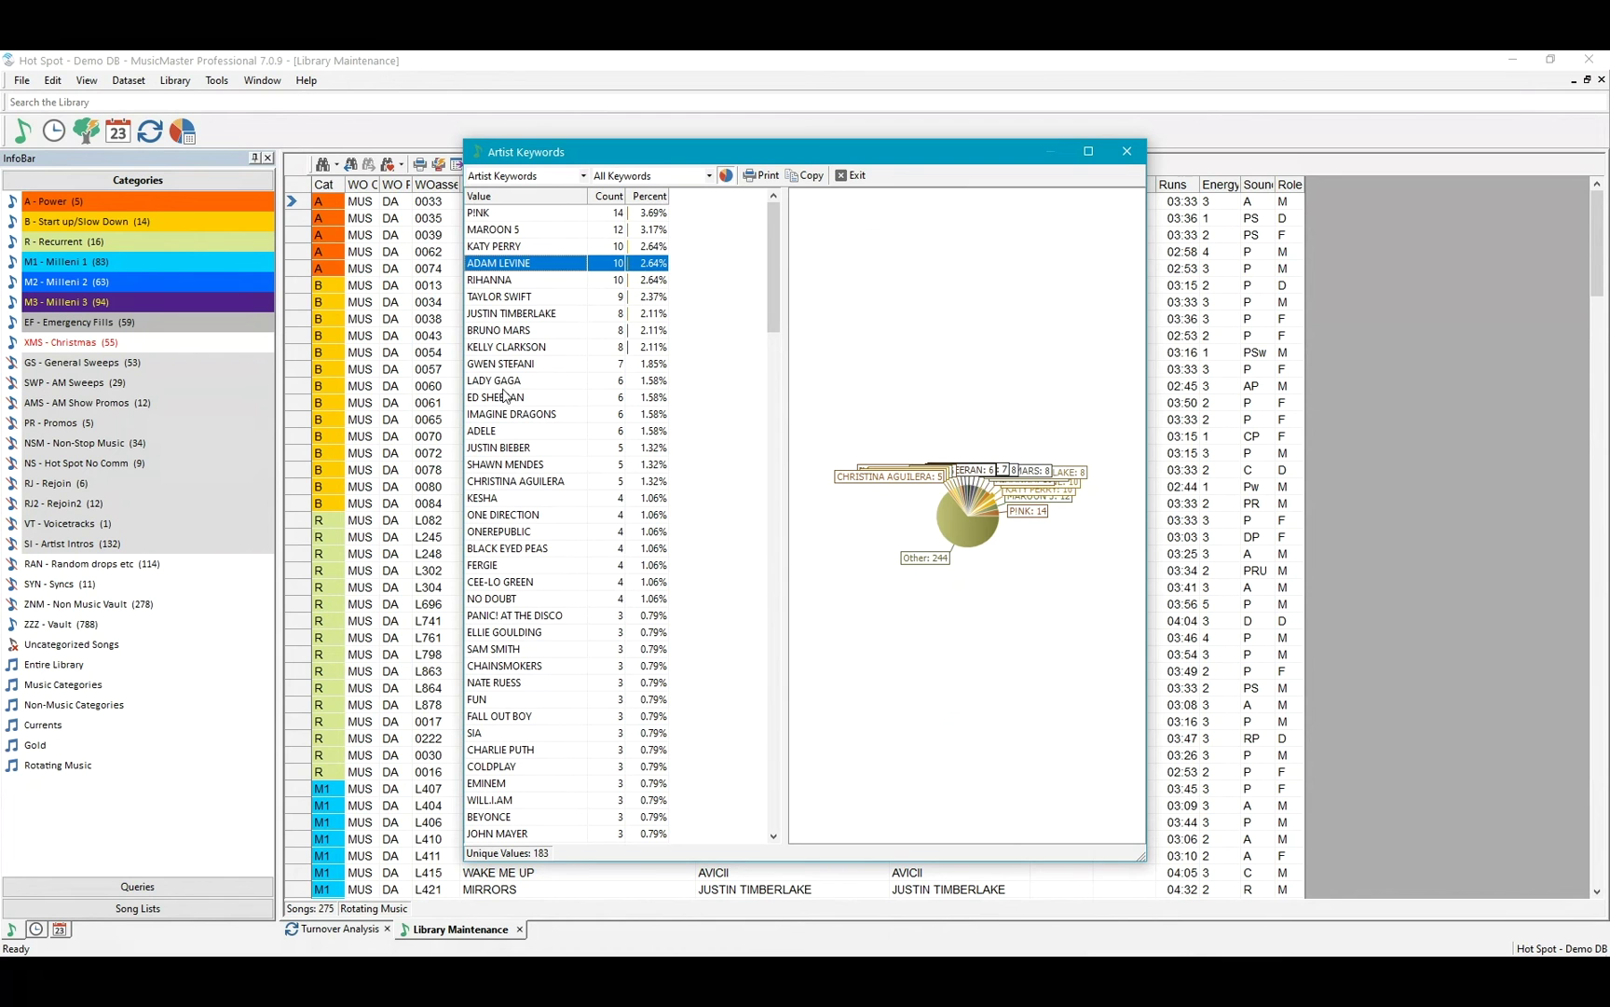
{"action": "left_click", "coordinate": [496, 449]}
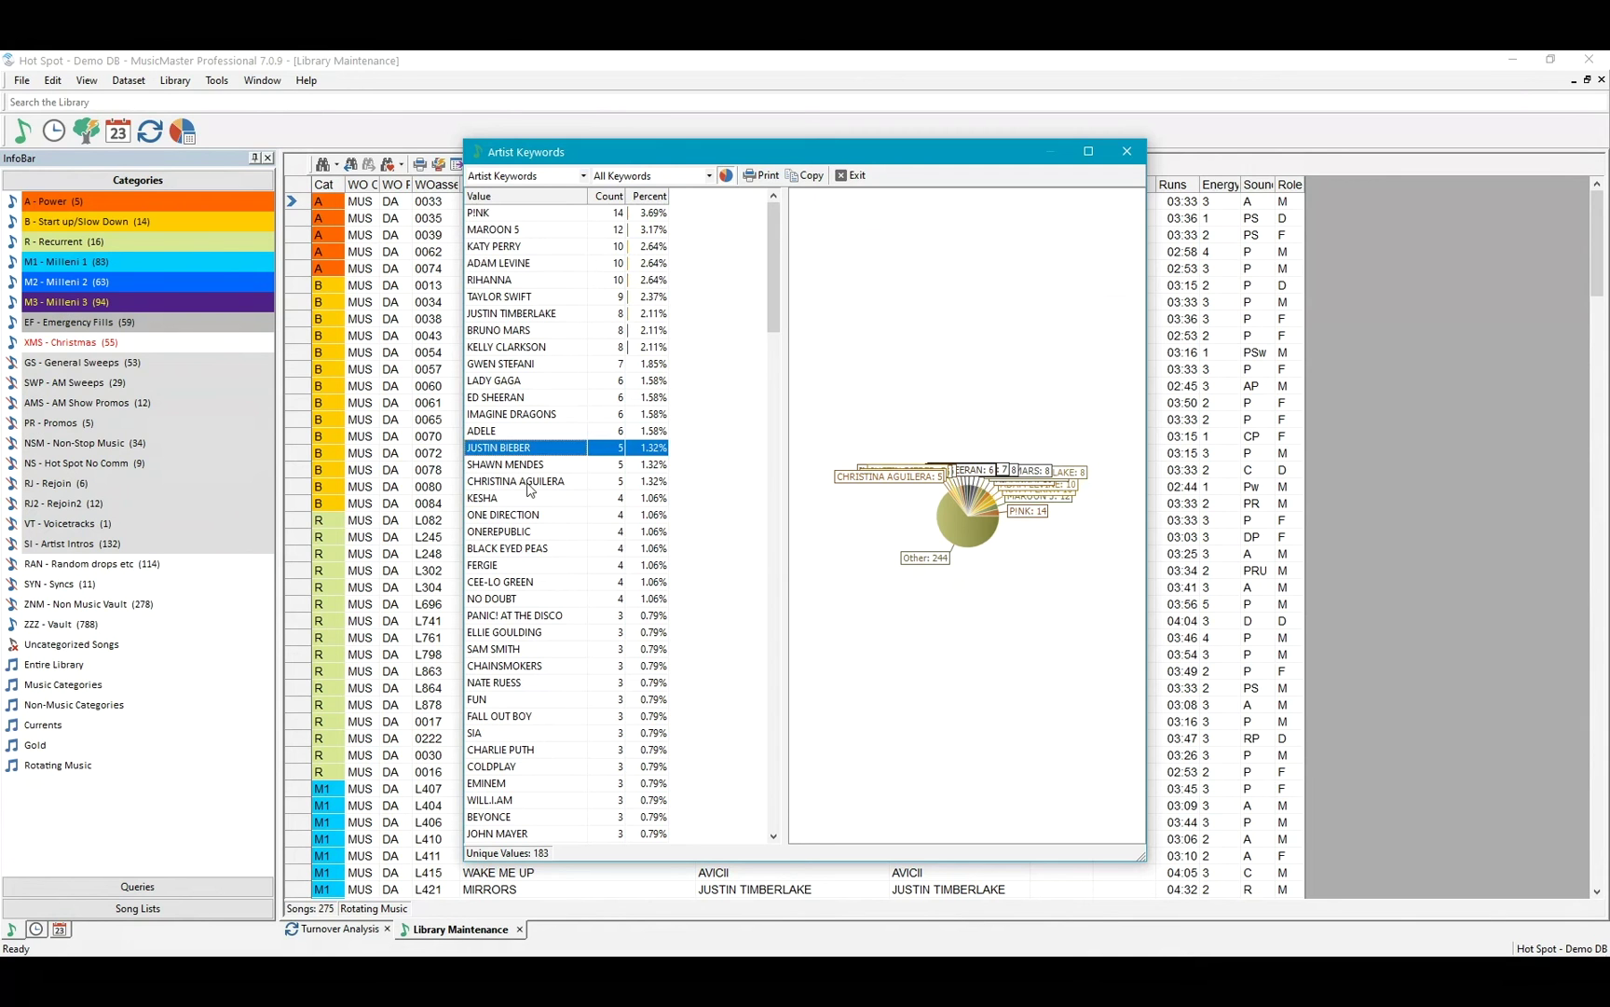
{"action": "left_click", "coordinate": [510, 215]}
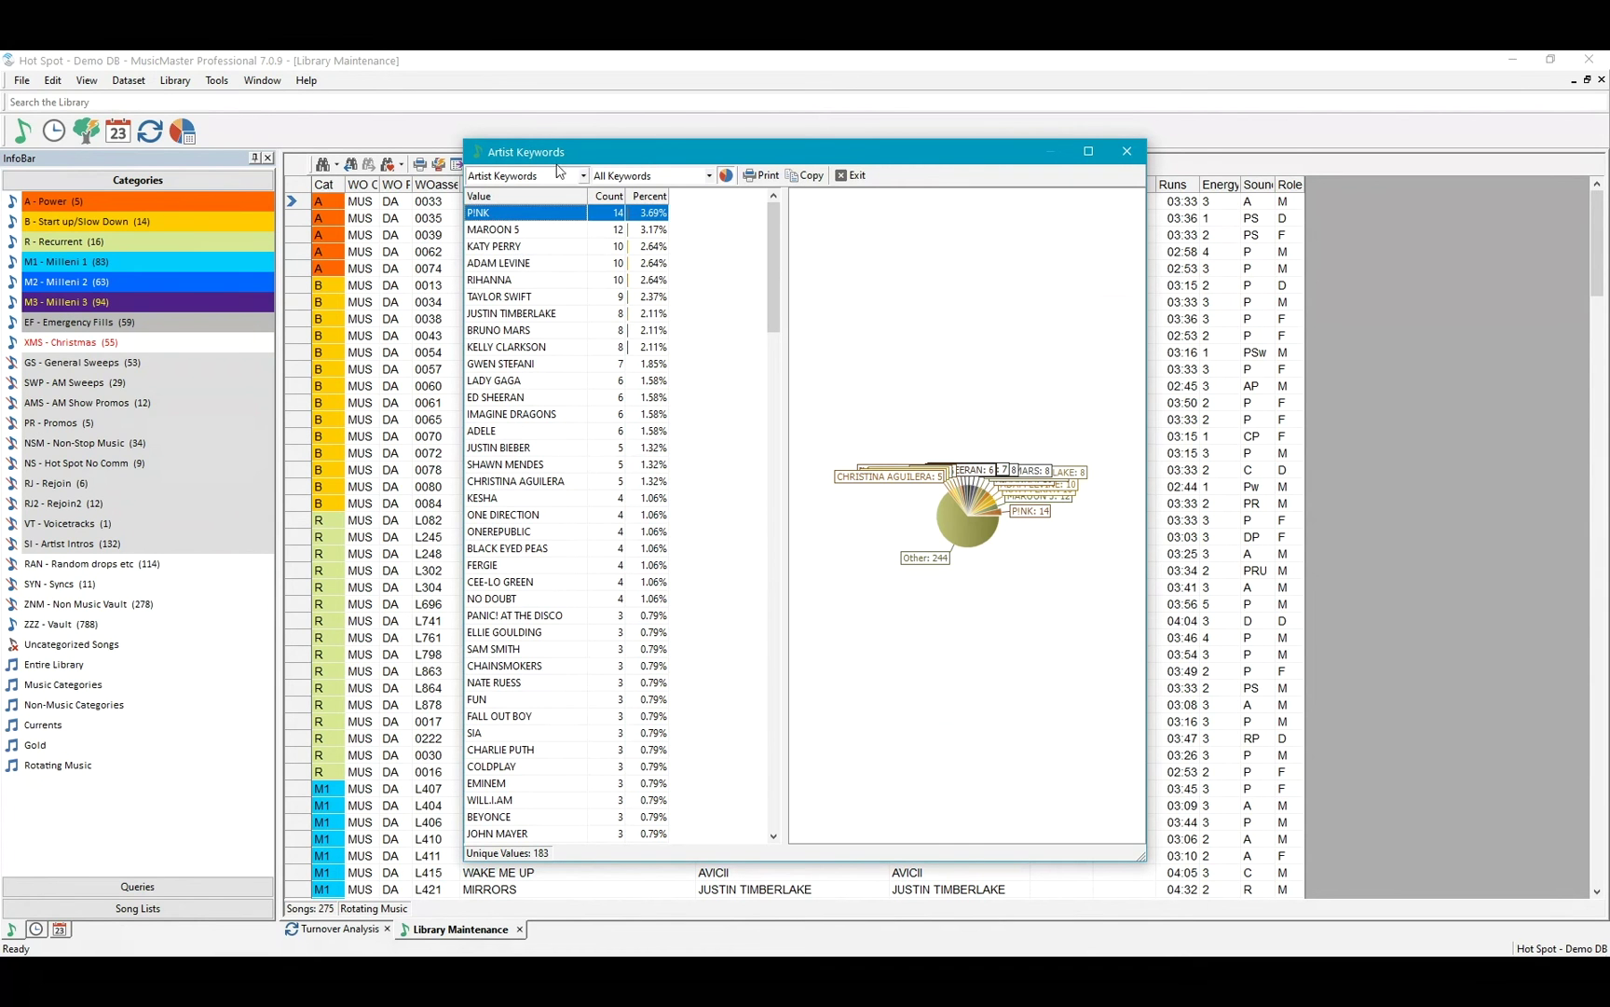
Switch the analysis to the Role field and highlight the Male, Female and Duet shares in the pie chart.
{"action": "left_click_drag", "start_coordinate": [719, 158], "coordinate": [571, 149]}
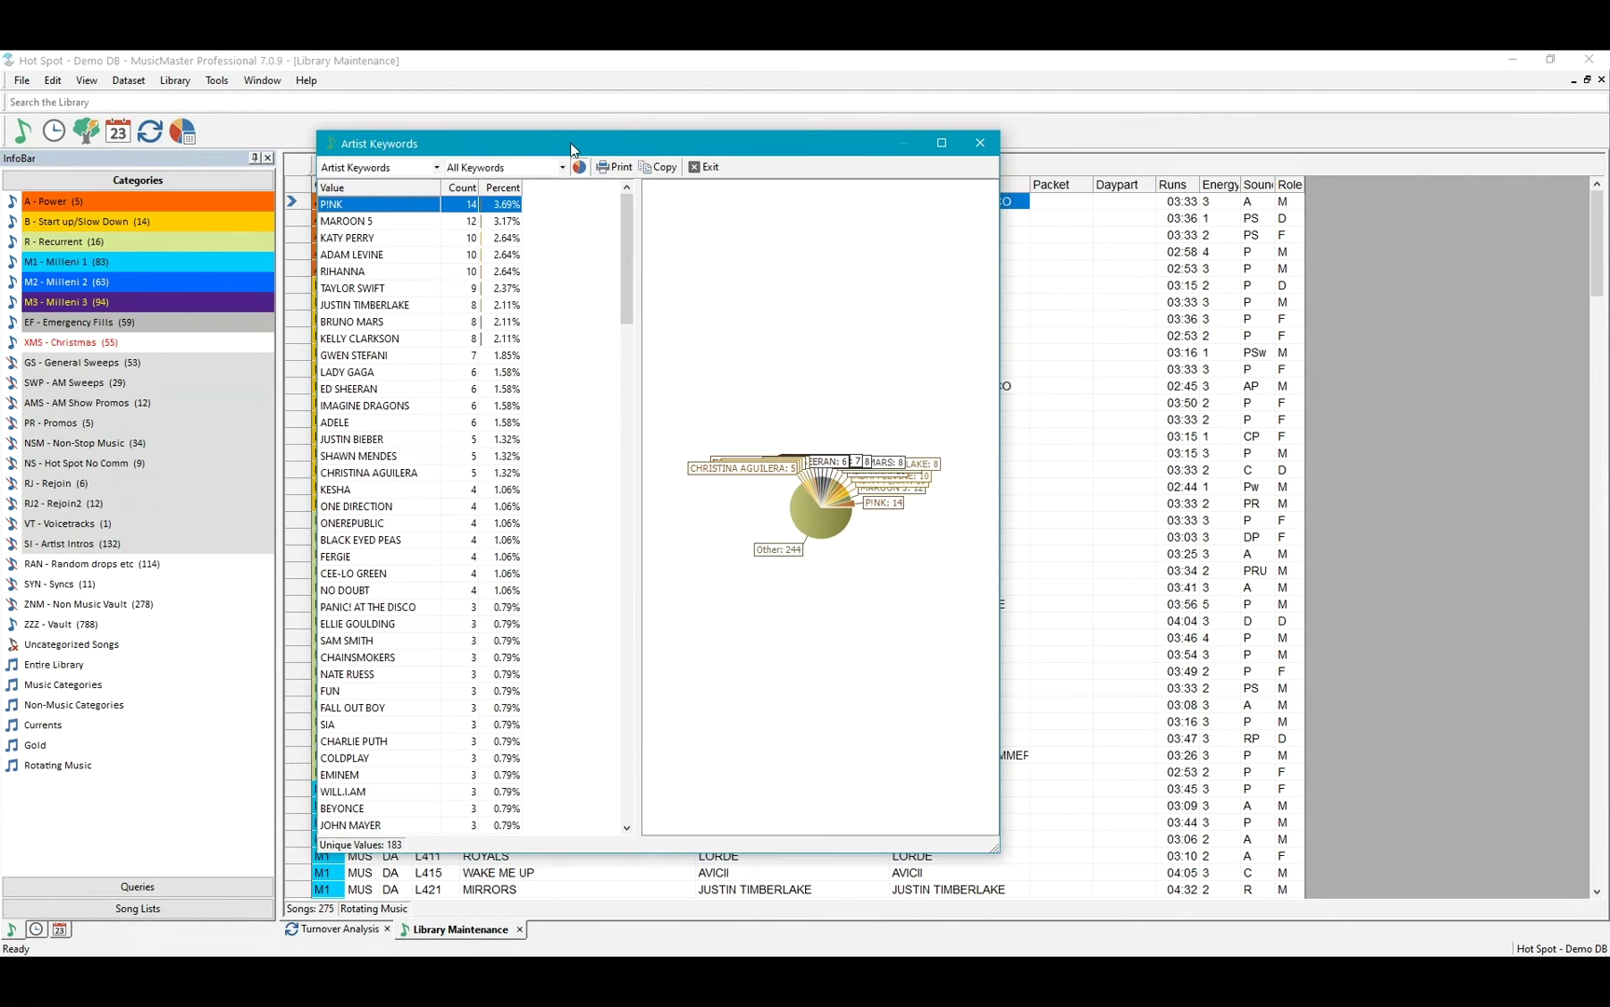
{"action": "left_click", "coordinate": [437, 167]}
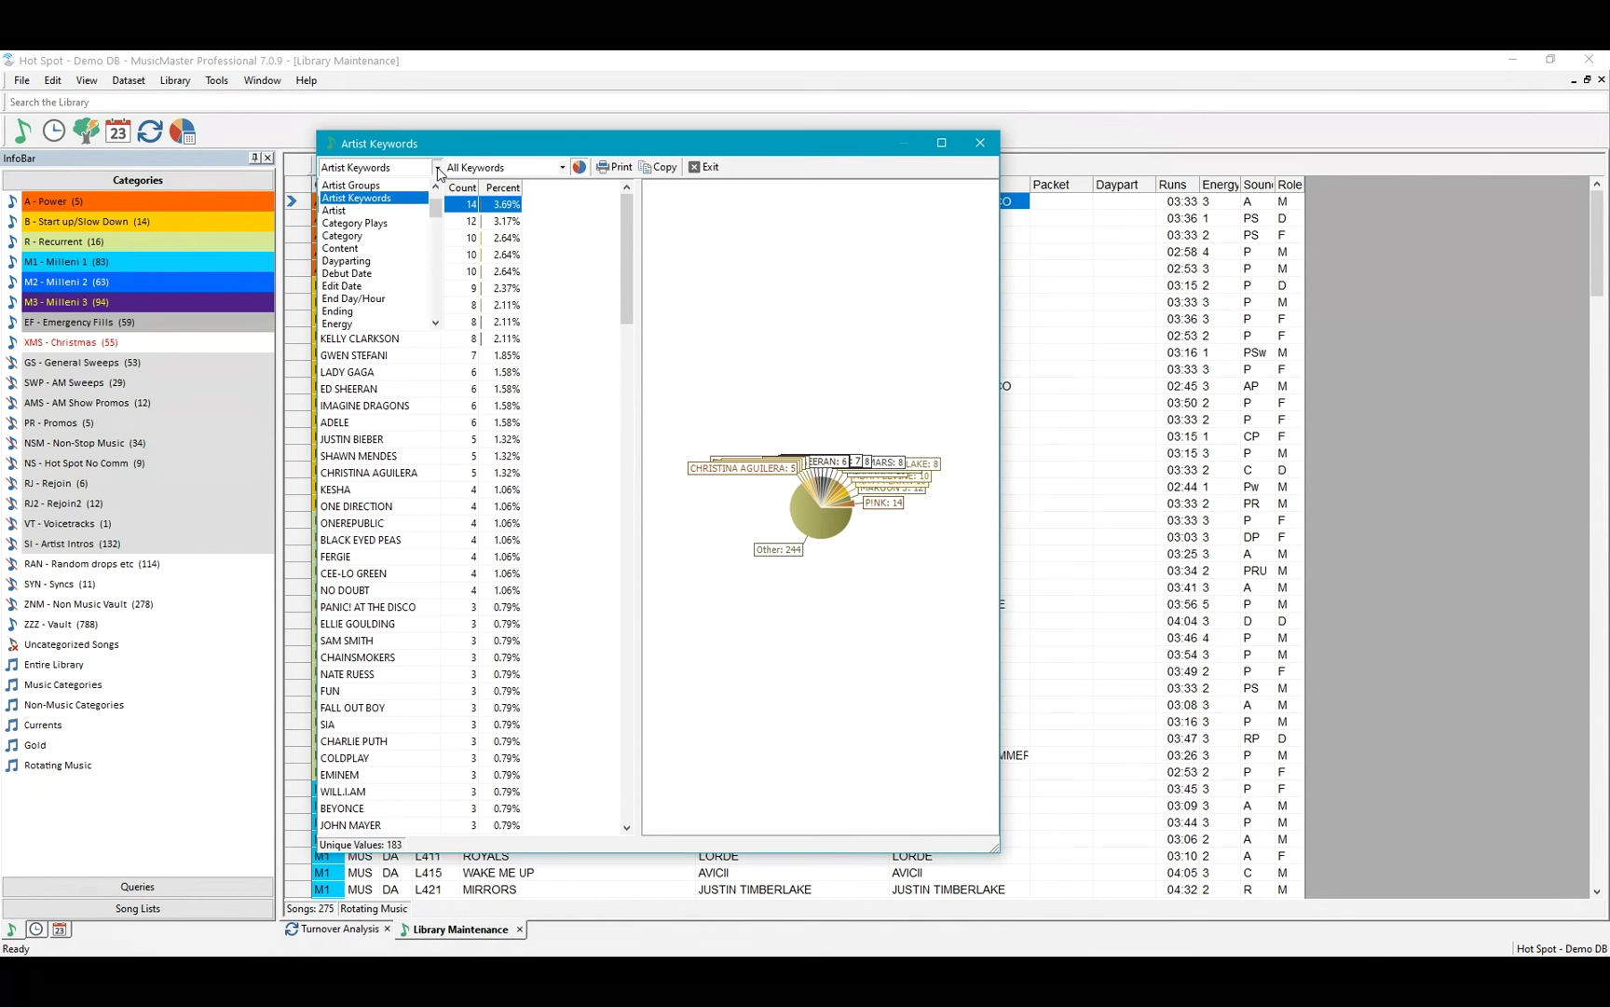
{"action": "left_click_drag", "start_coordinate": [439, 215], "coordinate": [430, 267]}
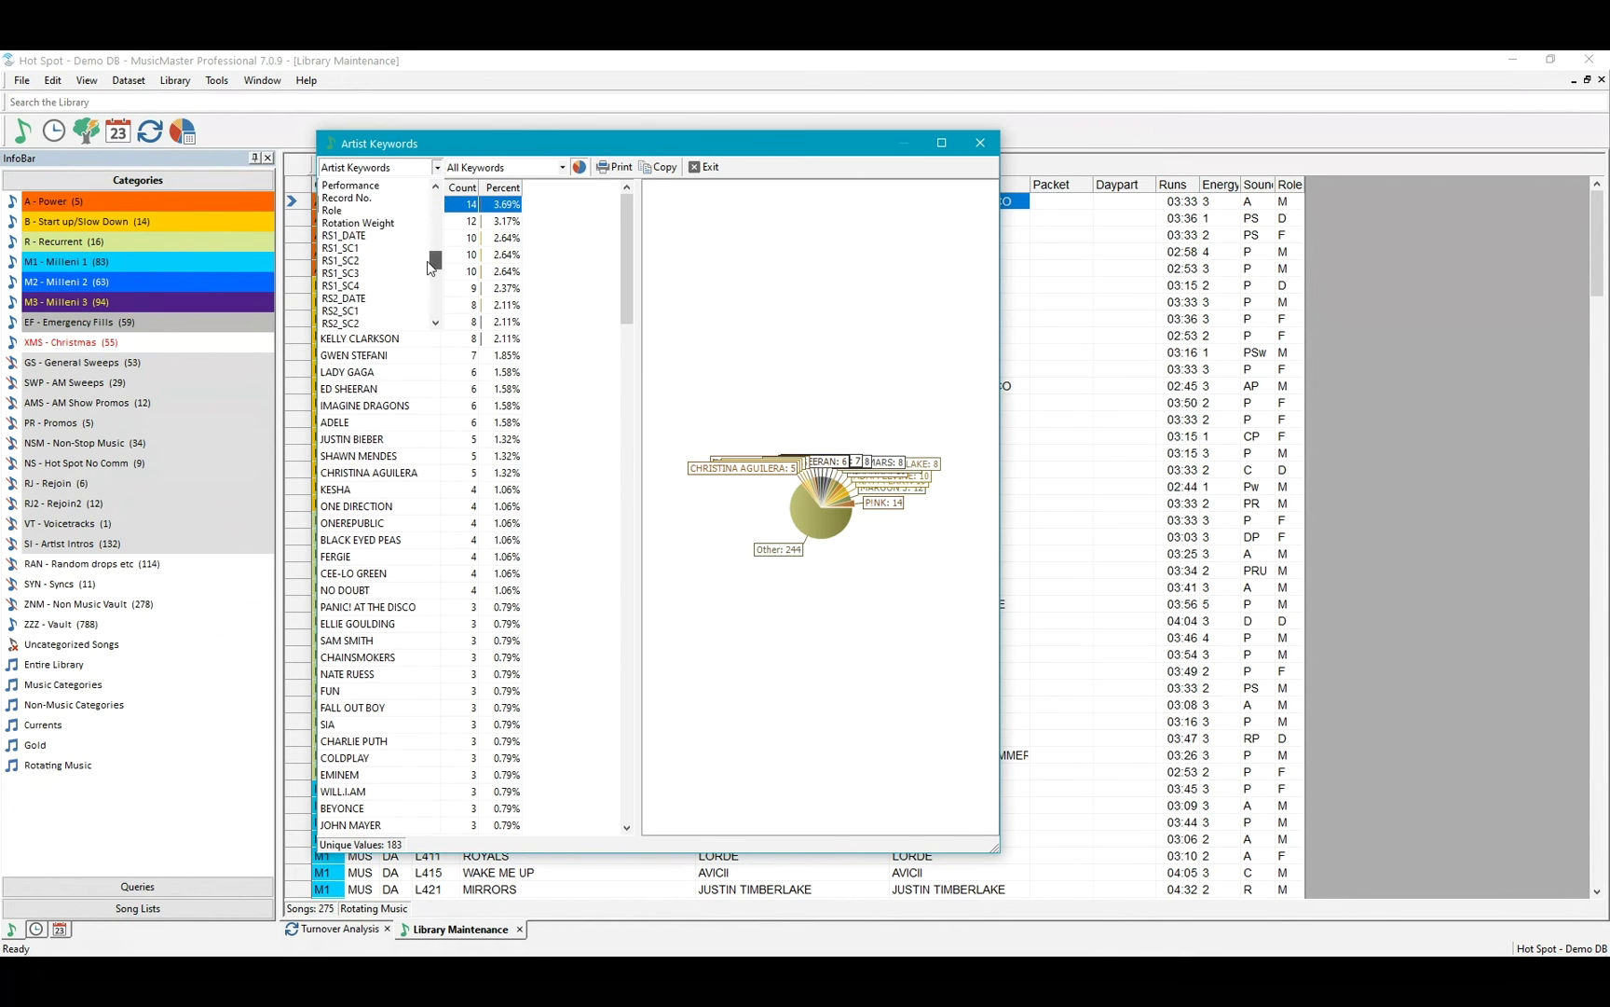
{"action": "left_click", "coordinate": [333, 211]}
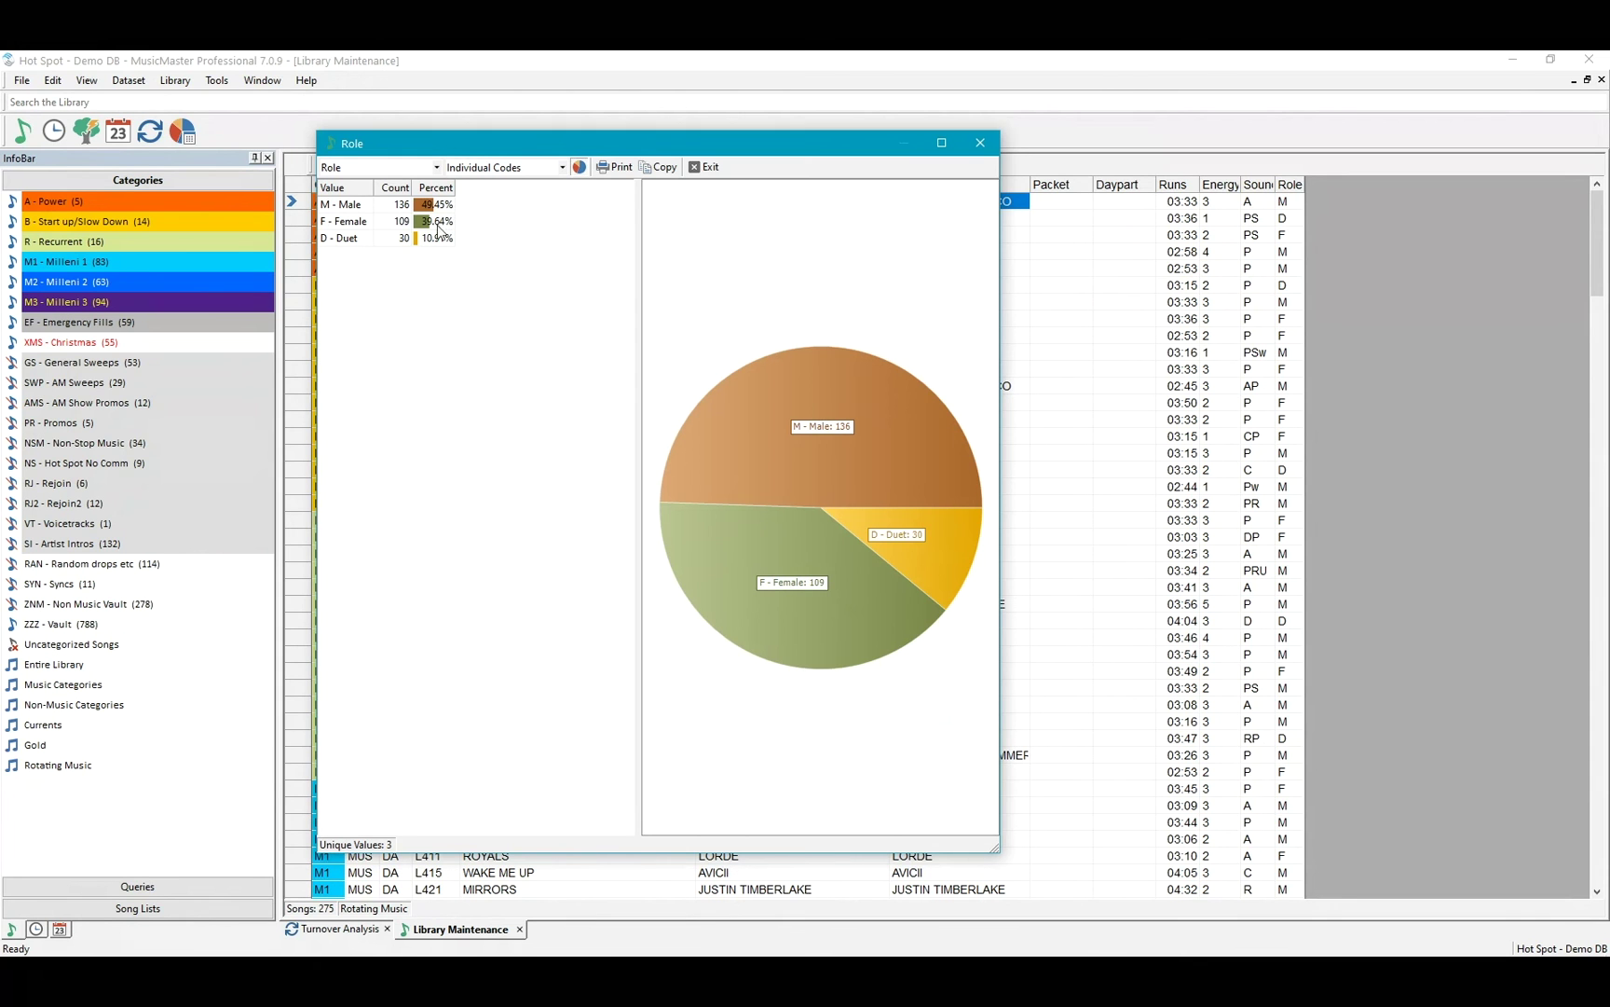
{"action": "left_click", "coordinate": [364, 229]}
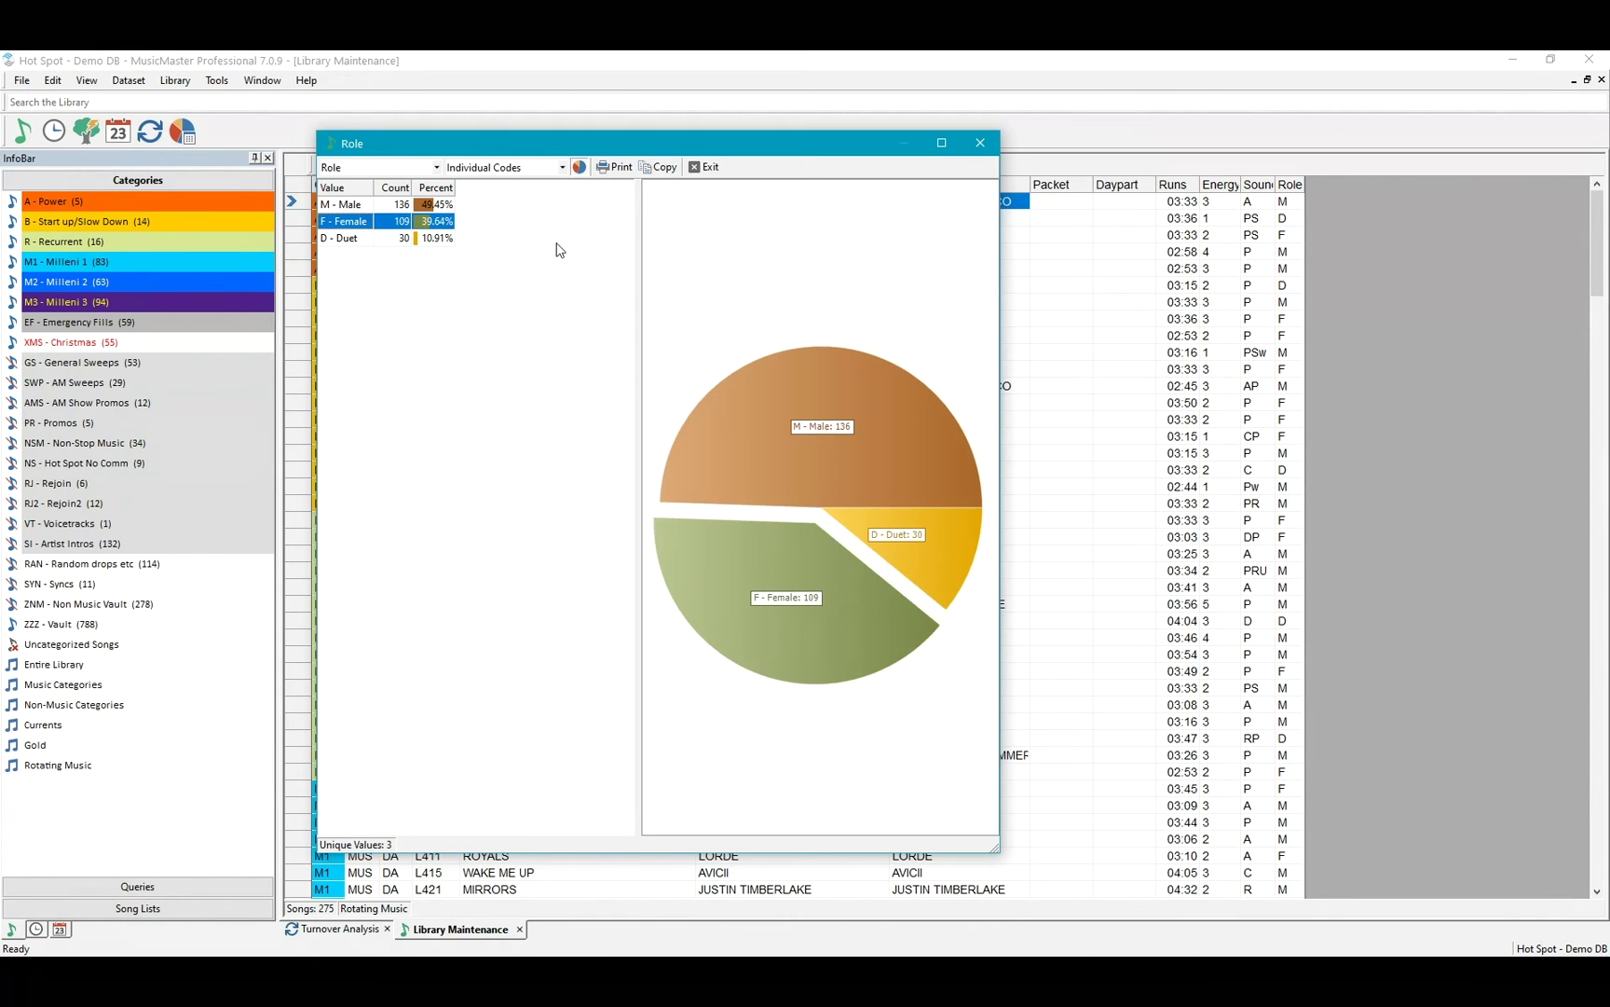
{"action": "left_click", "coordinate": [347, 205]}
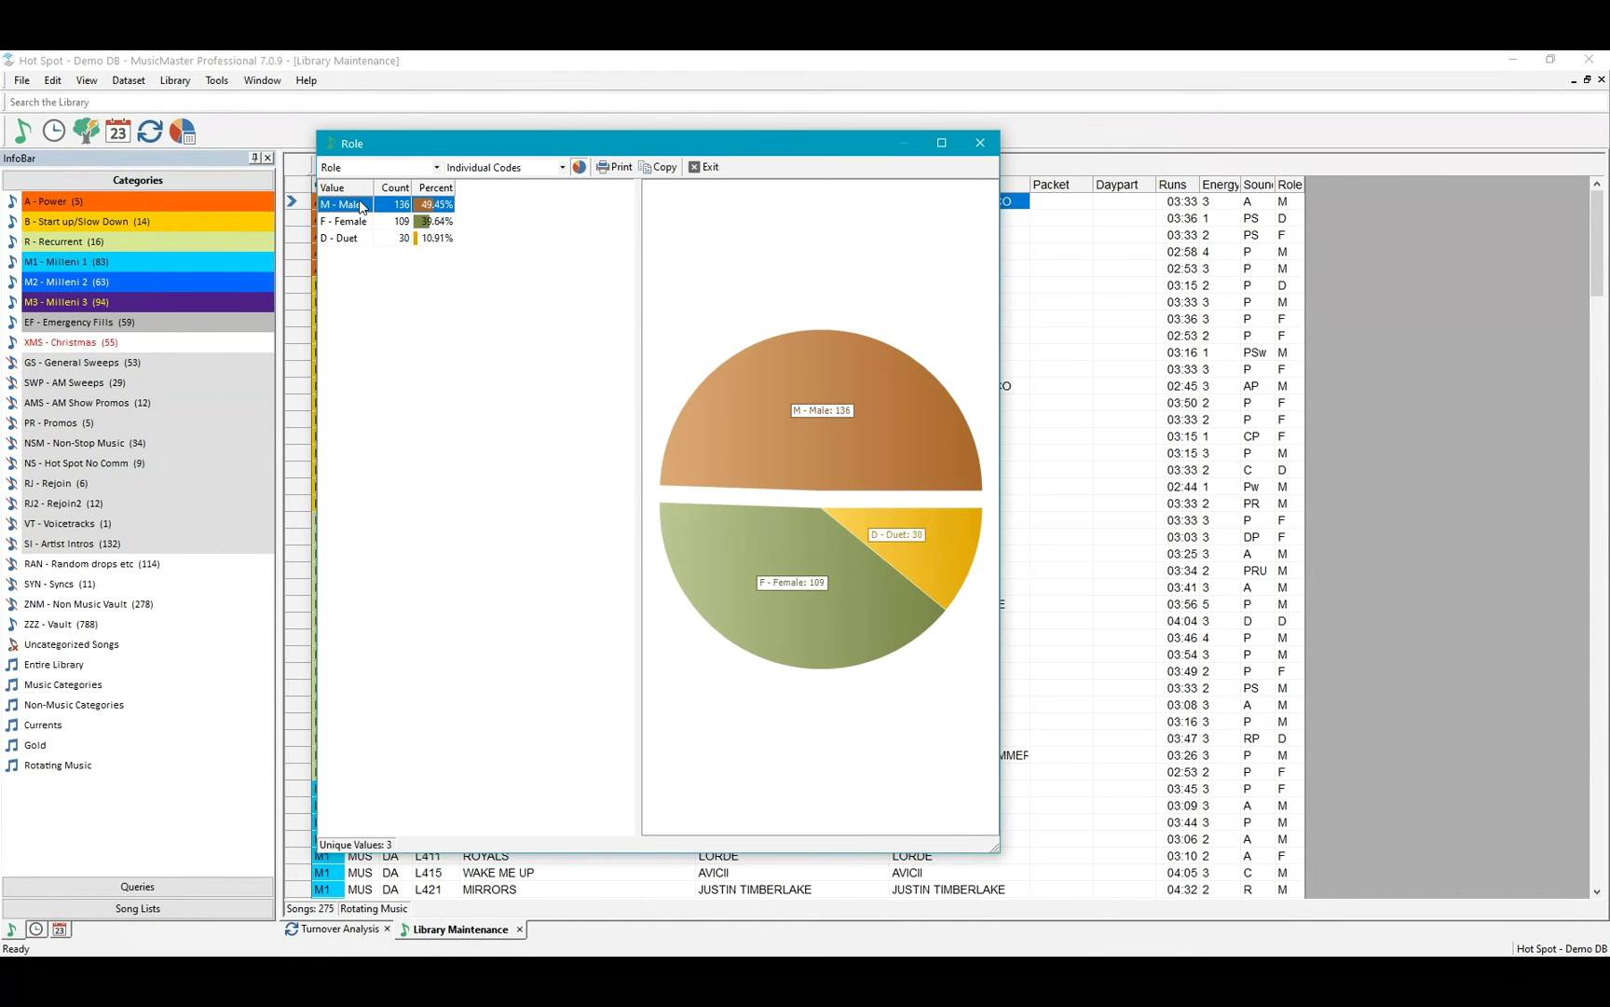
{"action": "left_click", "coordinate": [363, 242]}
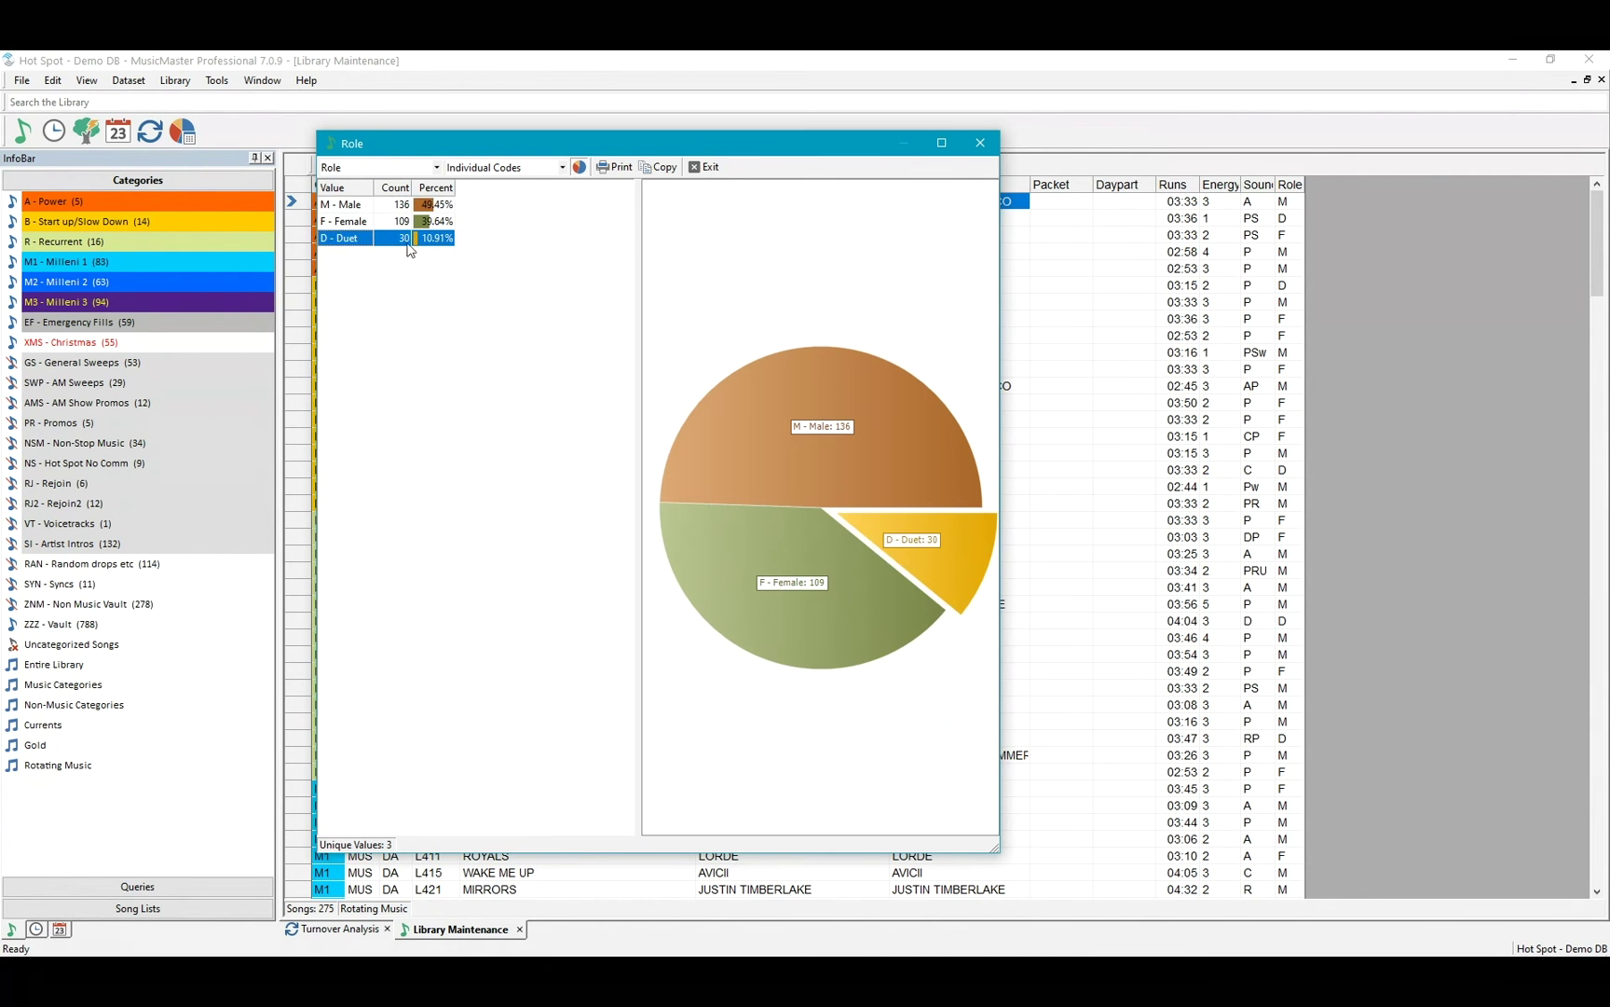
{"action": "left_click", "coordinate": [351, 221]}
{"action": "left_click", "coordinate": [350, 204]}
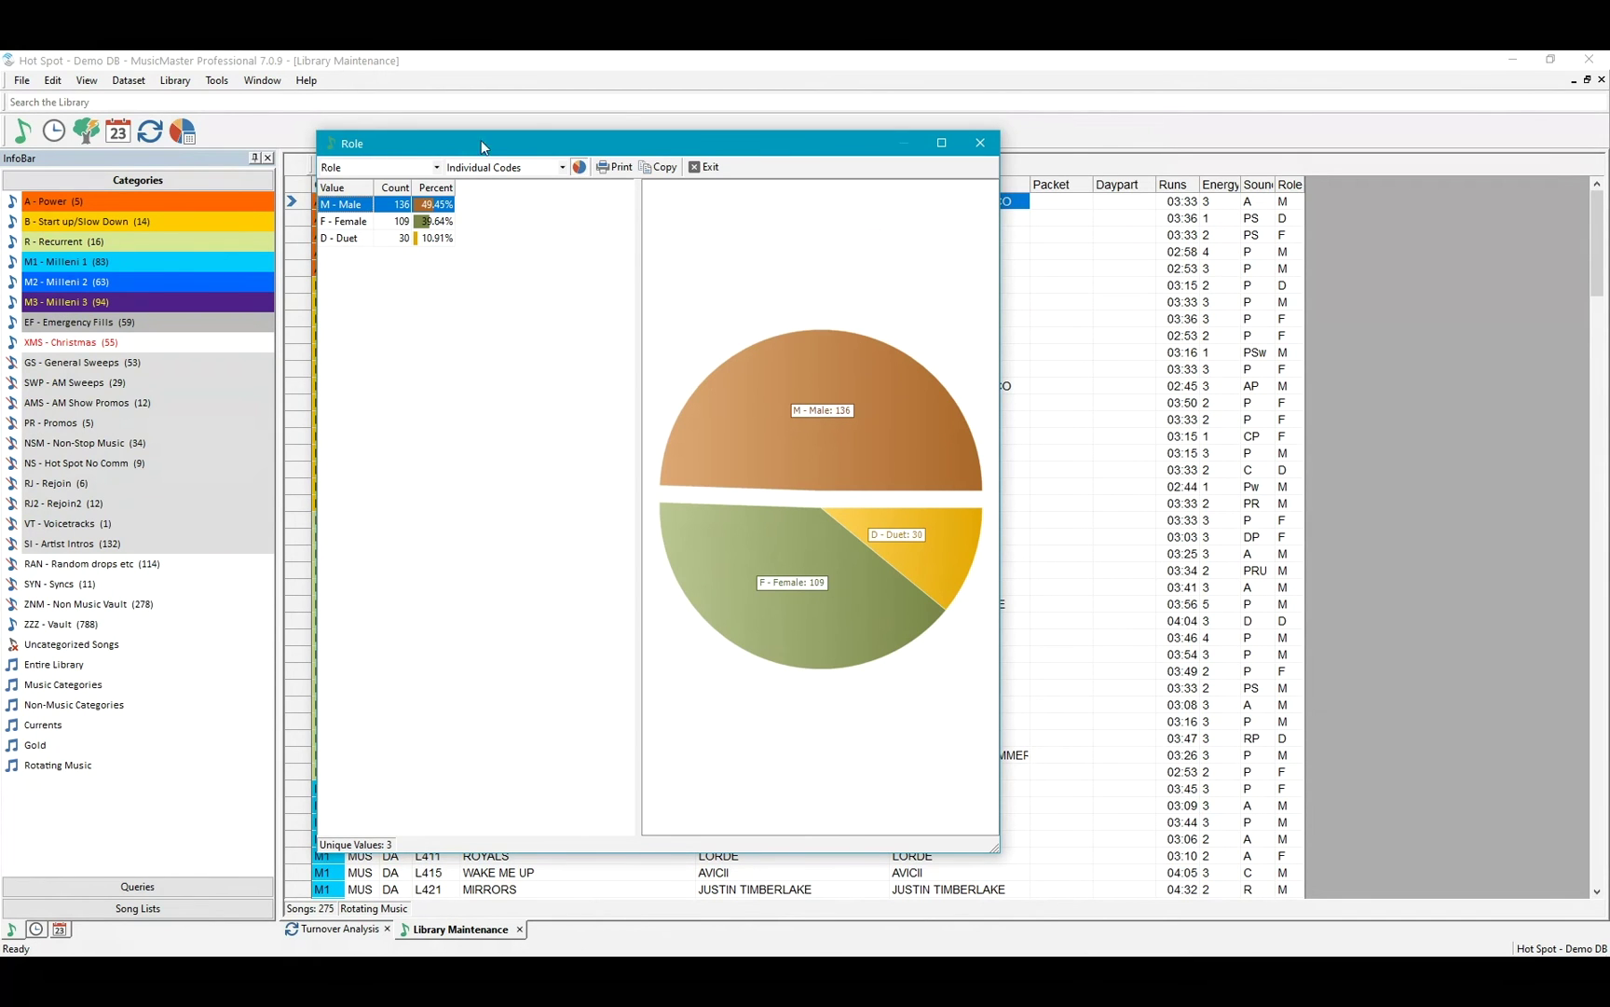
Switch the analysis to the Sound field, review its codes including the undefined ones in an enlarged chart, and exit the analysis.
{"action": "left_click", "coordinate": [437, 169]}
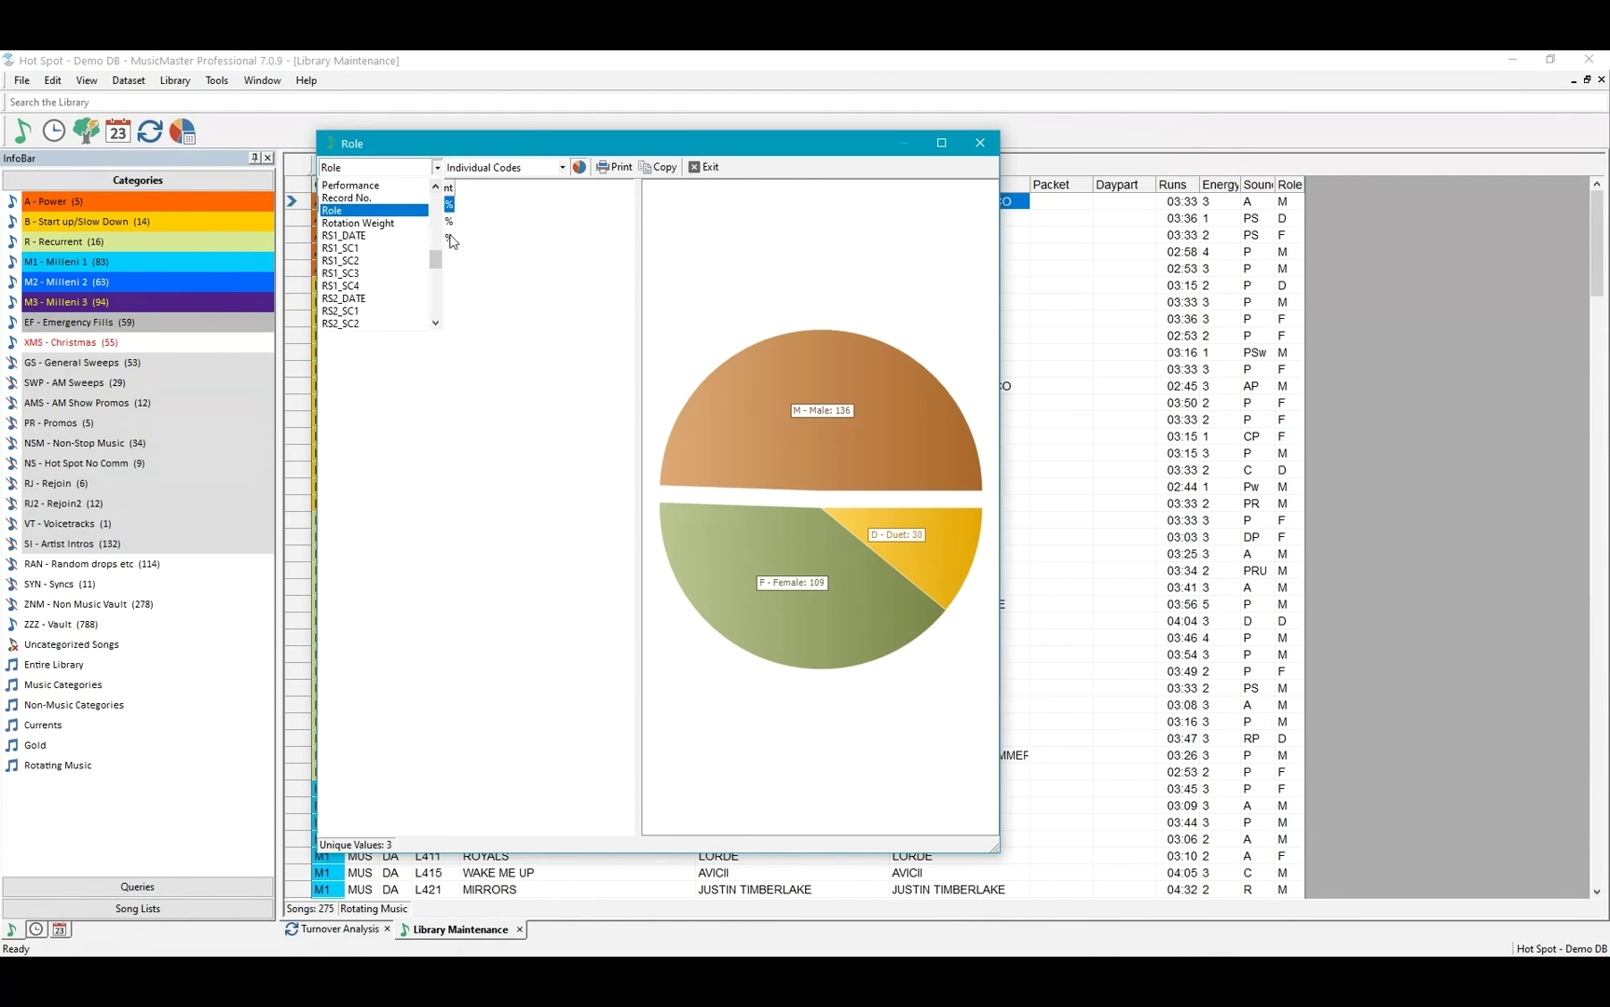
{"action": "mouse_move", "coordinate": [437, 268]}
{"action": "left_mouse_down"}
{"action": "mouse_move", "coordinate": [437, 254]}
{"action": "mouse_move", "coordinate": [438, 291]}
{"action": "left_mouse_up"}
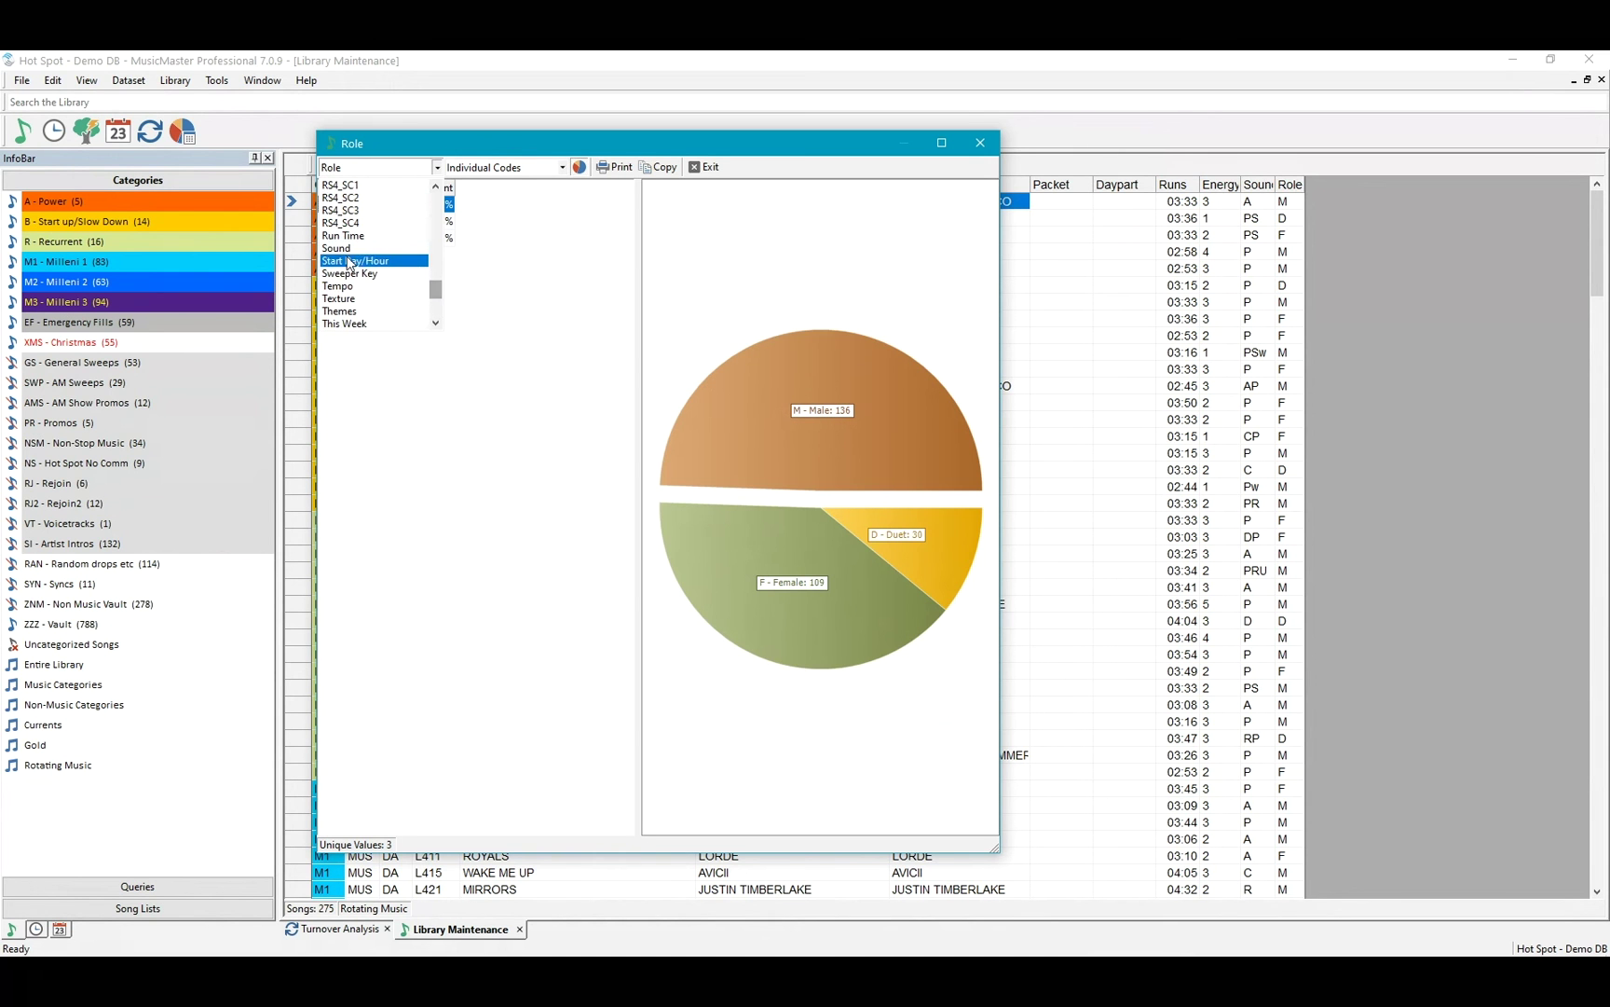
{"action": "left_click", "coordinate": [347, 250]}
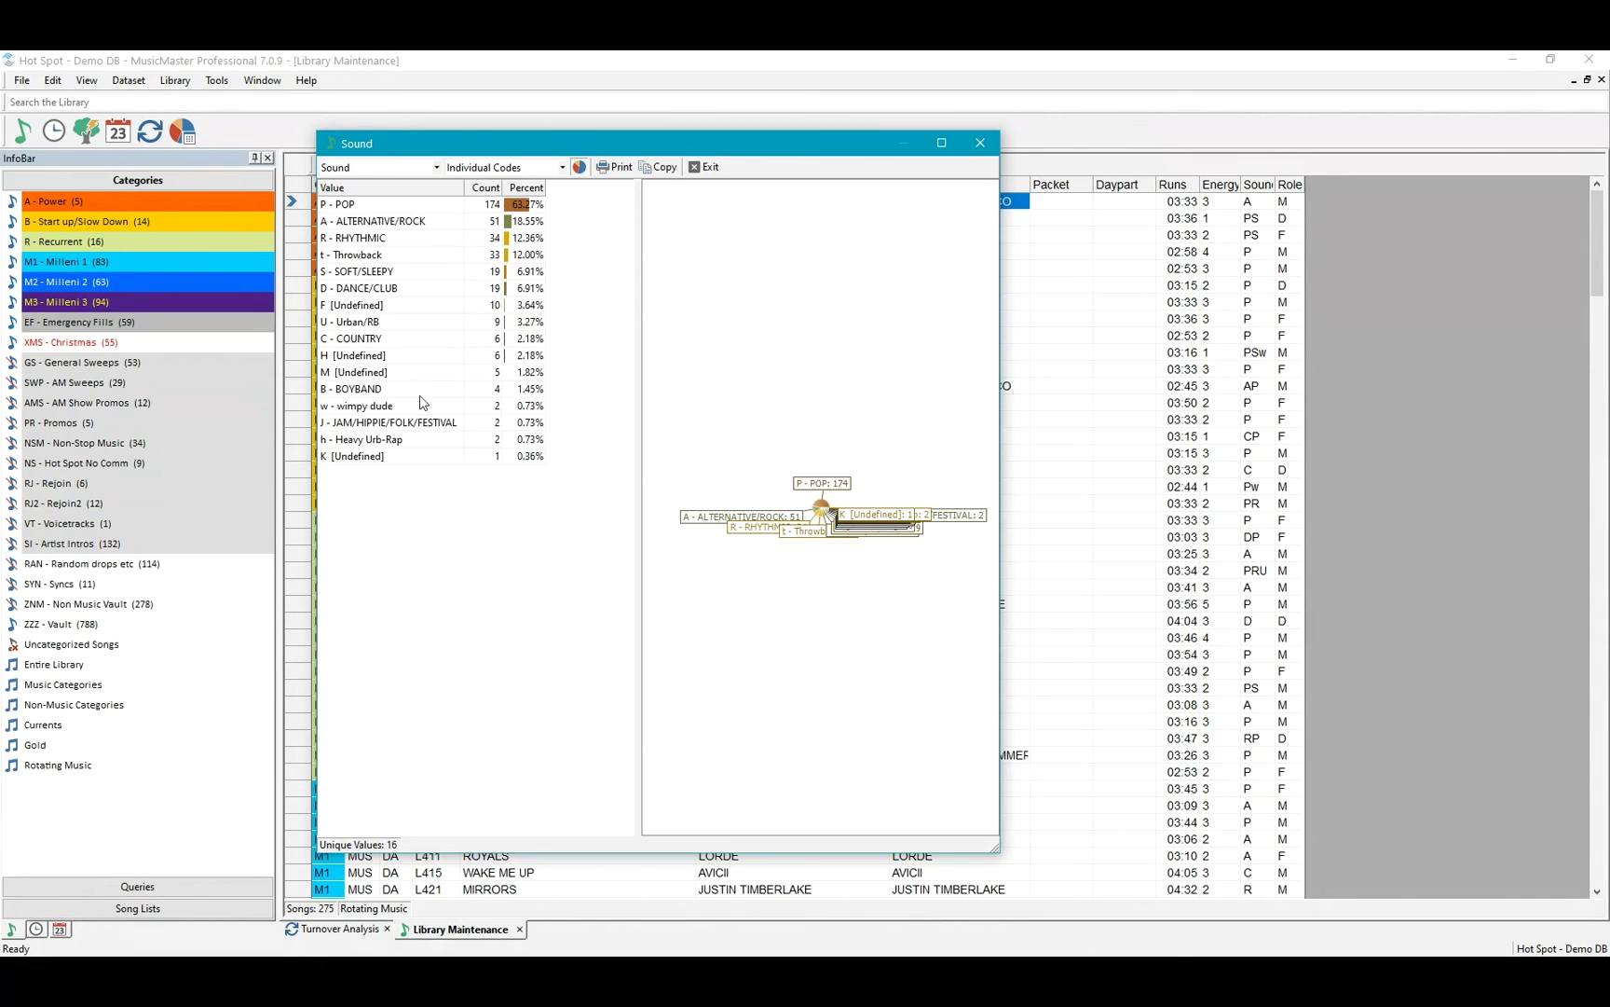
{"action": "left_click", "coordinate": [362, 368]}
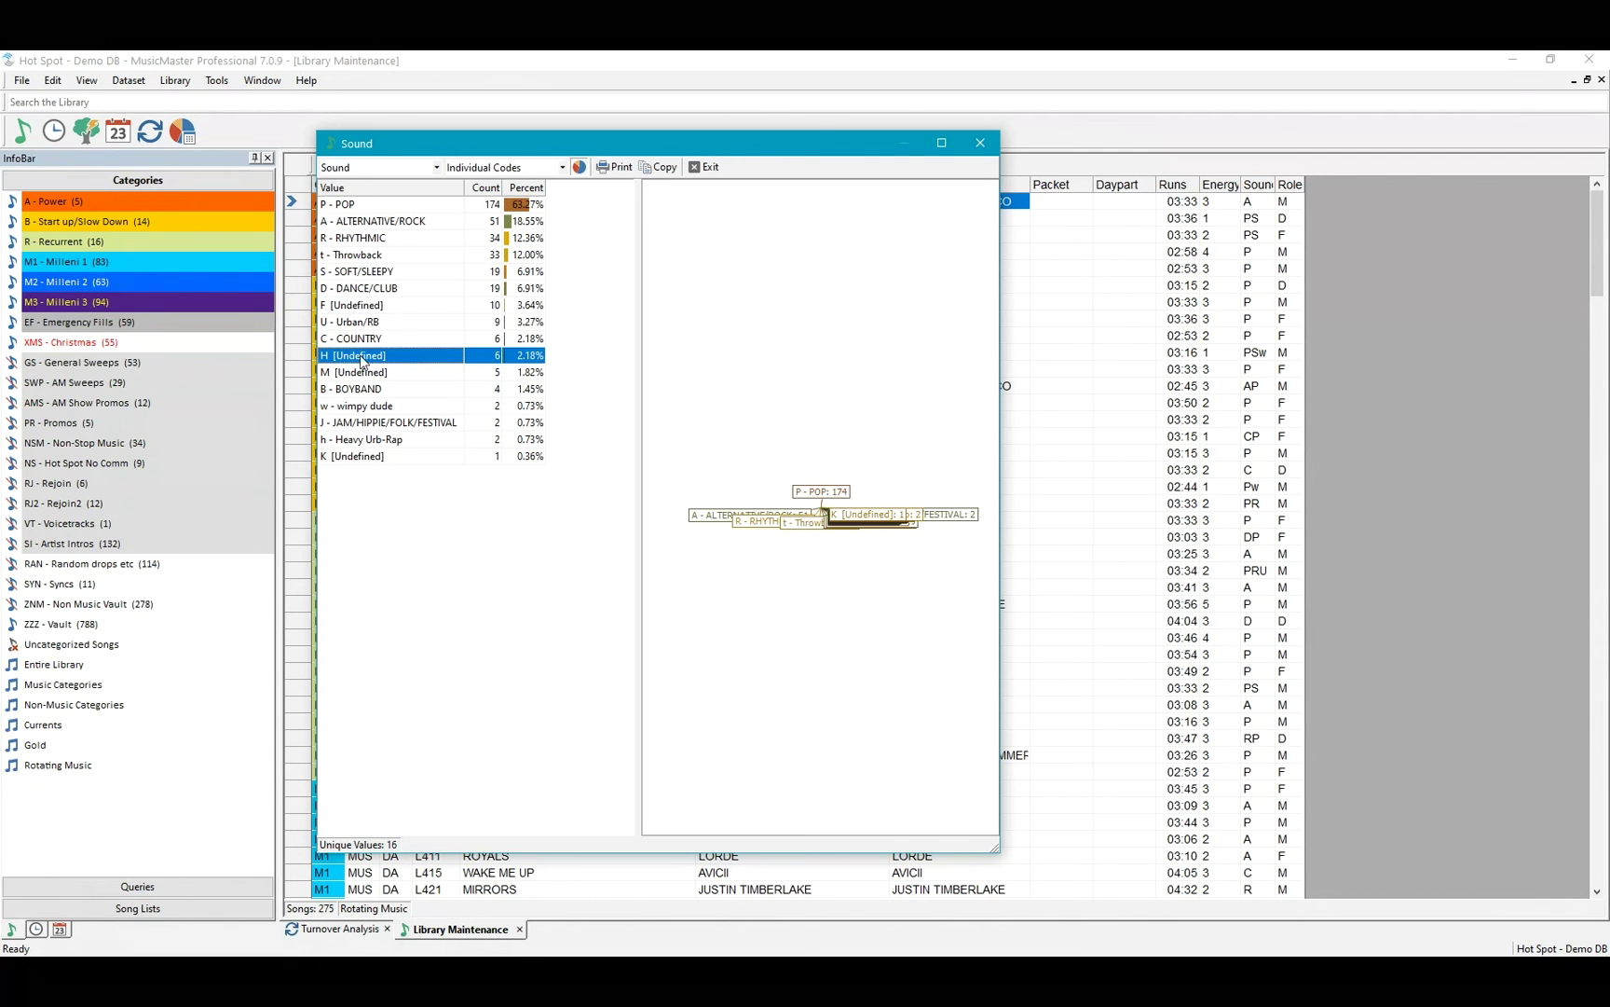
{"action": "left_click", "coordinate": [391, 306]}
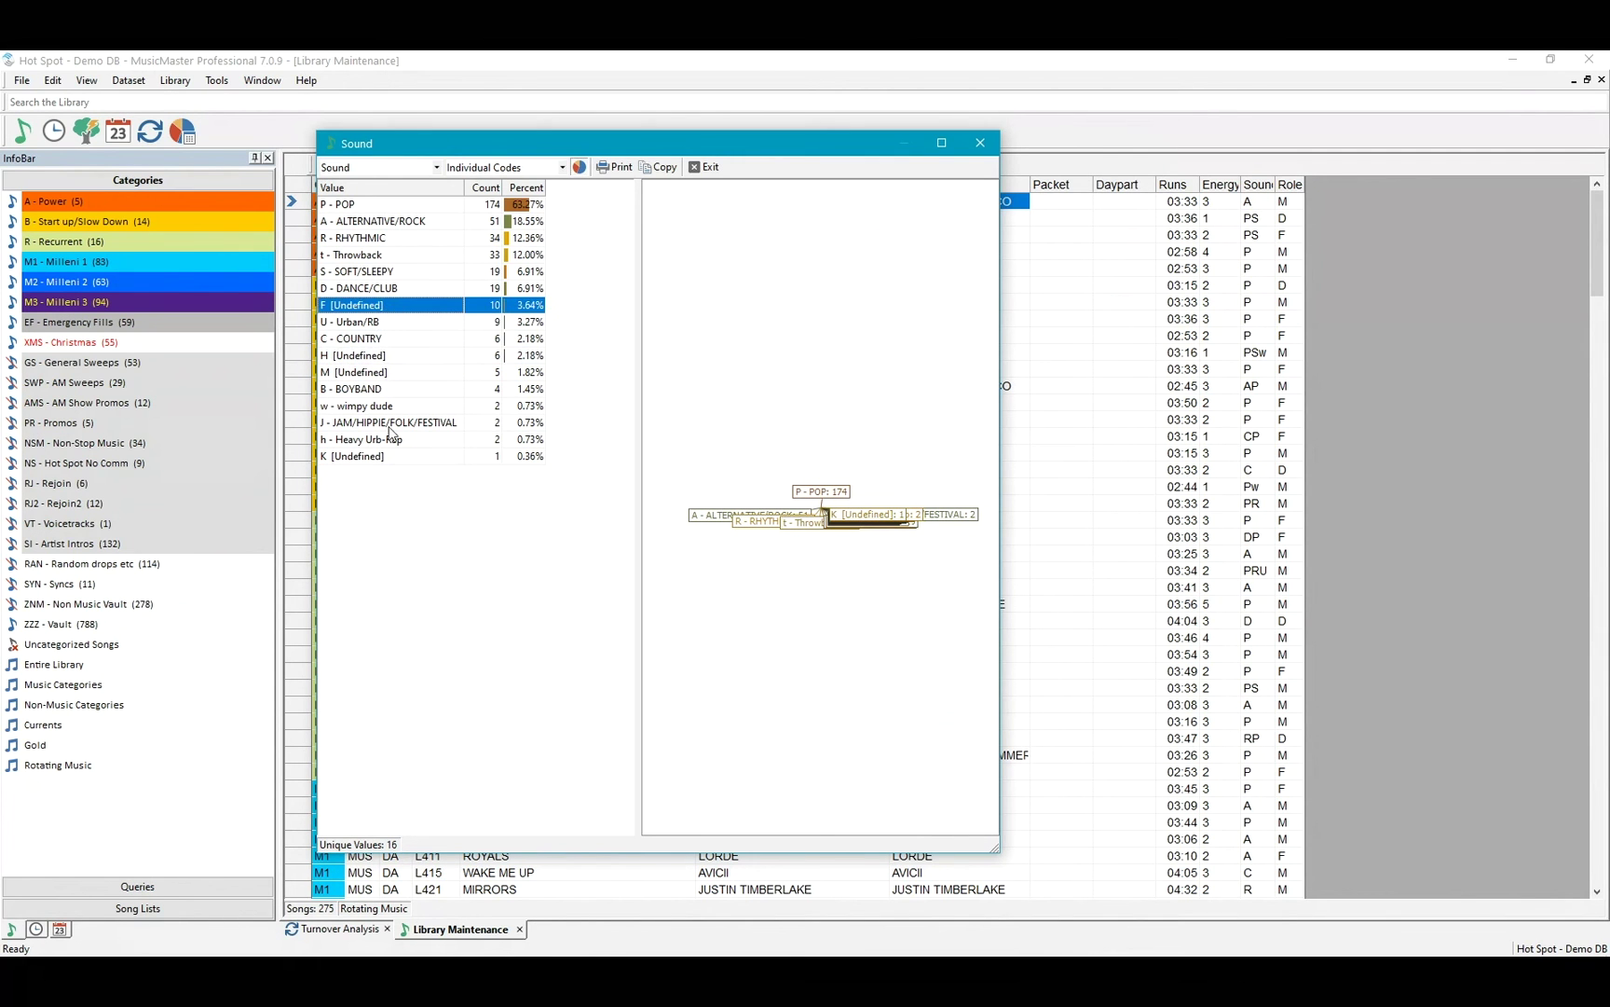
{"action": "left_click", "coordinate": [374, 373]}
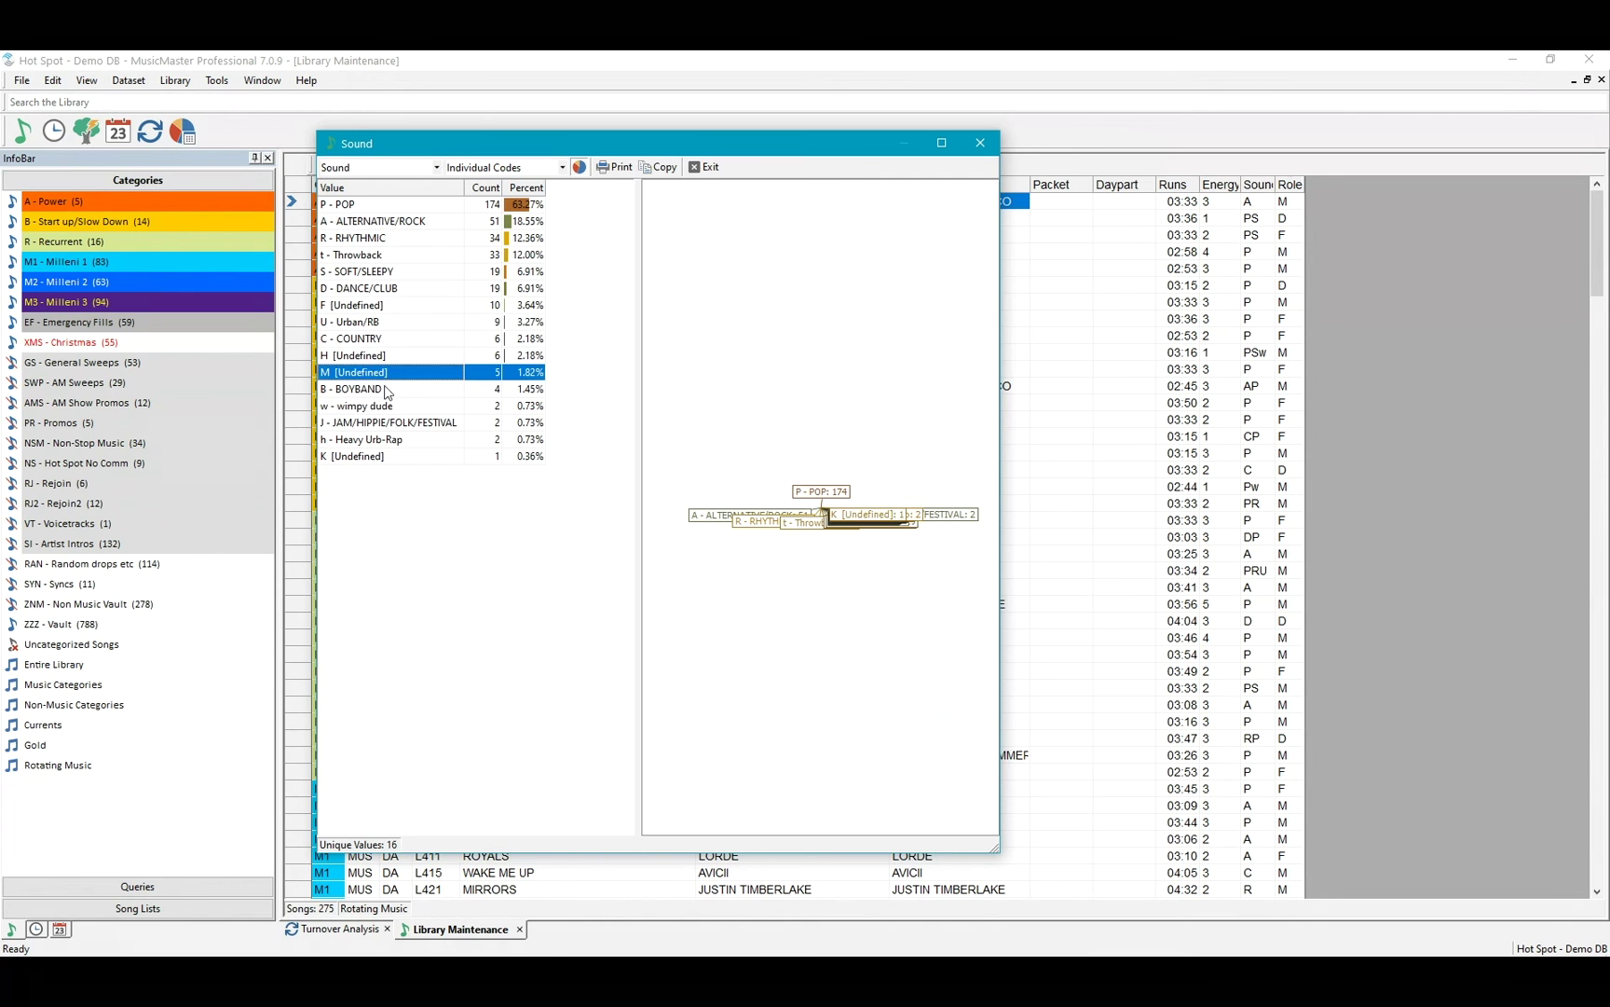
{"action": "left_click", "coordinate": [402, 422]}
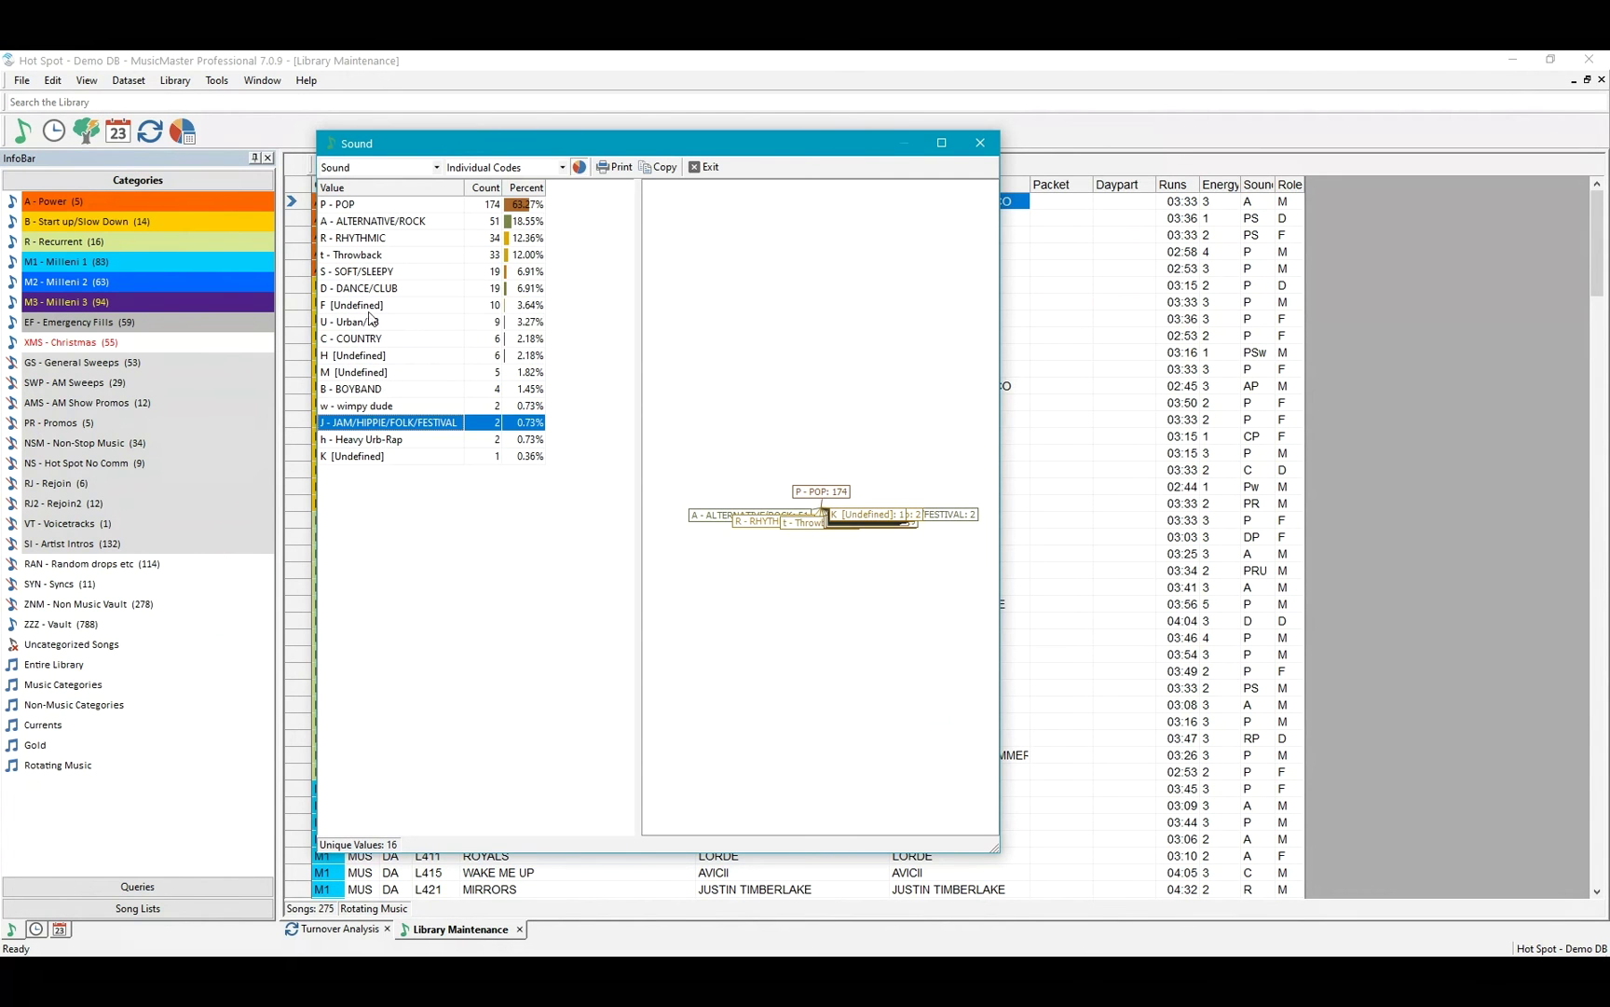
{"action": "left_click", "coordinate": [382, 210]}
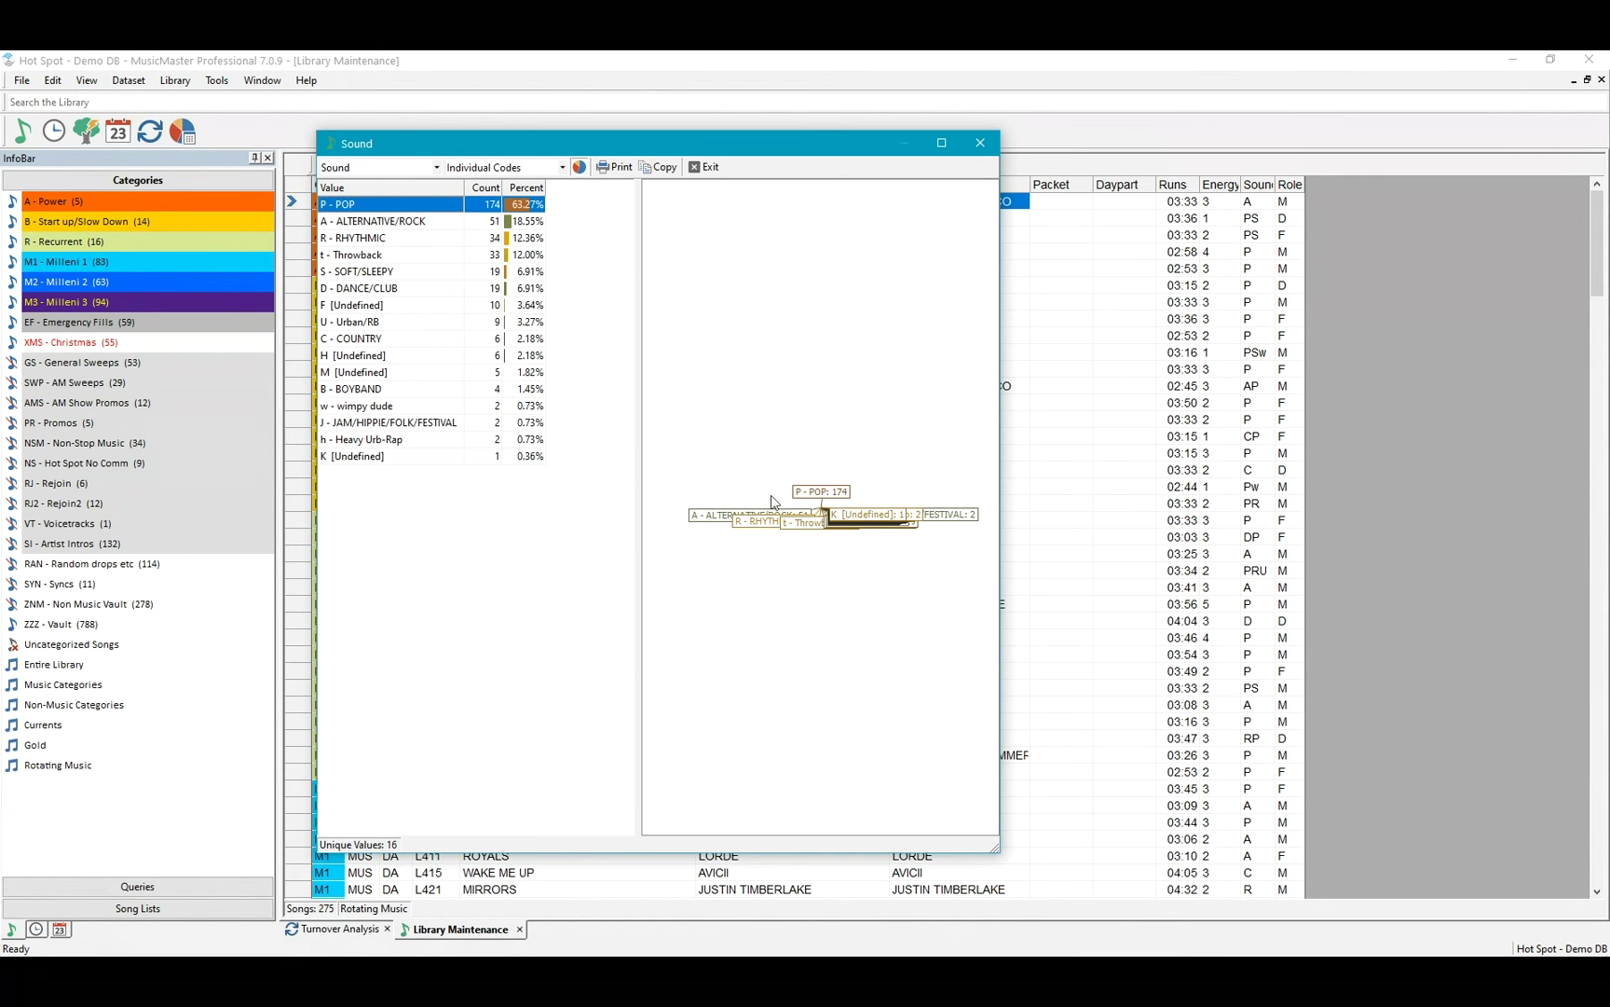
{"action": "left_click", "coordinate": [942, 143]}
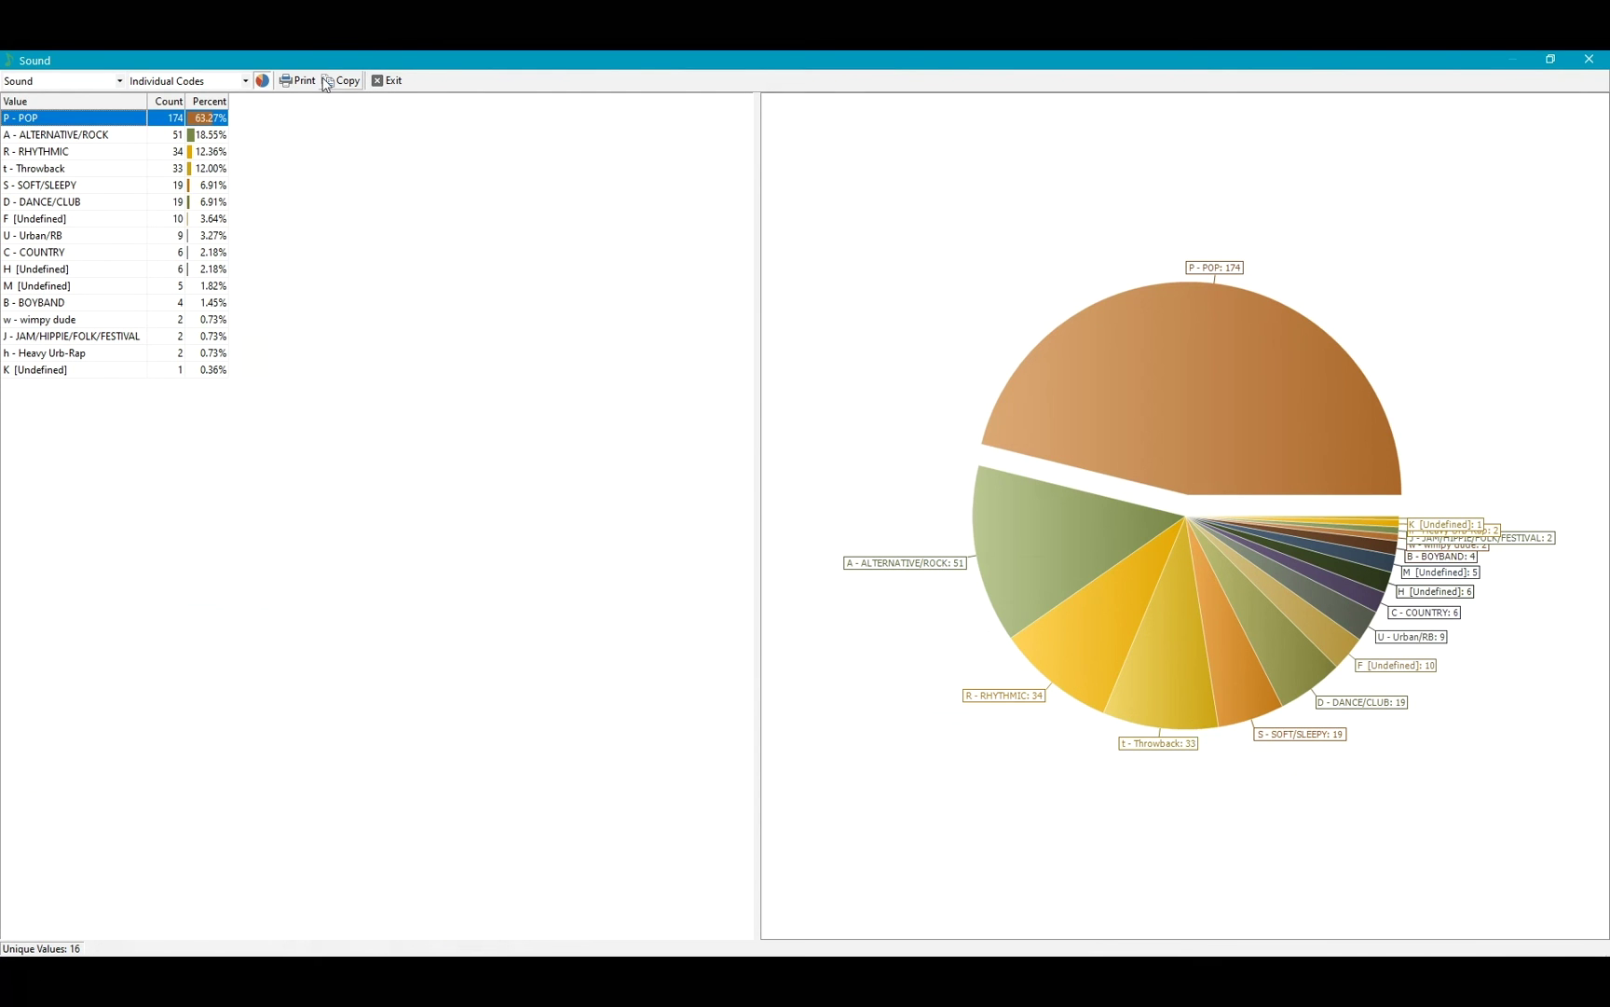
{"action": "left_click", "coordinate": [389, 84]}
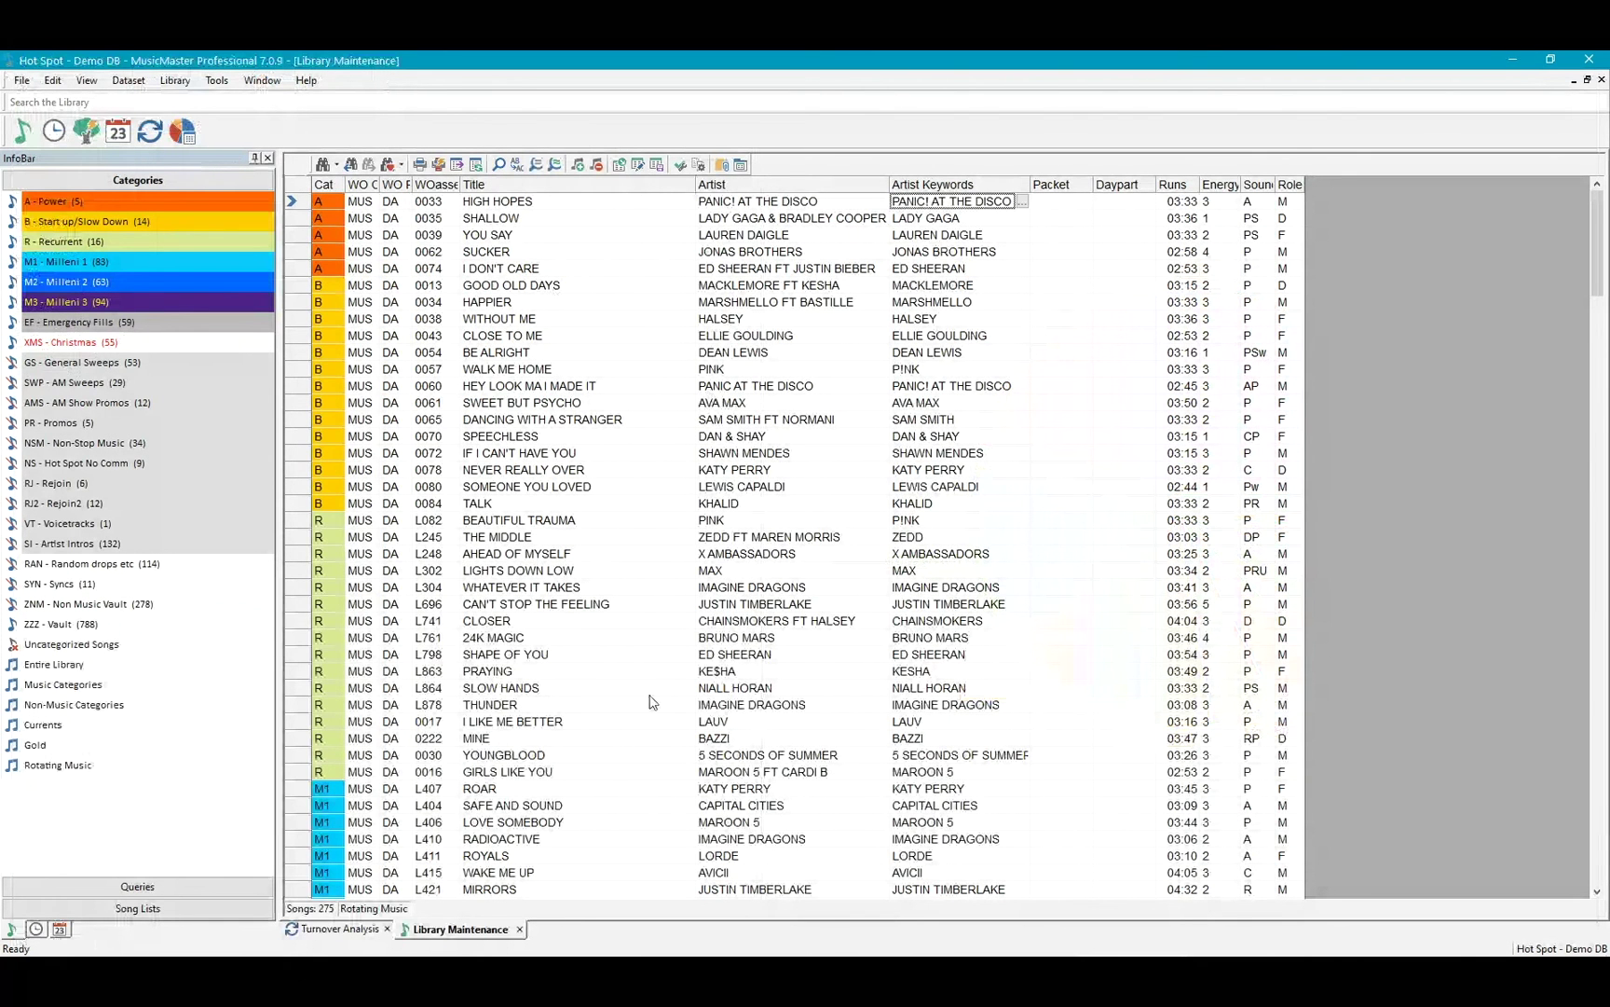
Close Library Maintenance and Turnover Analysis.
{"action": "scroll", "coordinate": [540, 676], "scroll_direction": "down", "scroll_amount": 5}
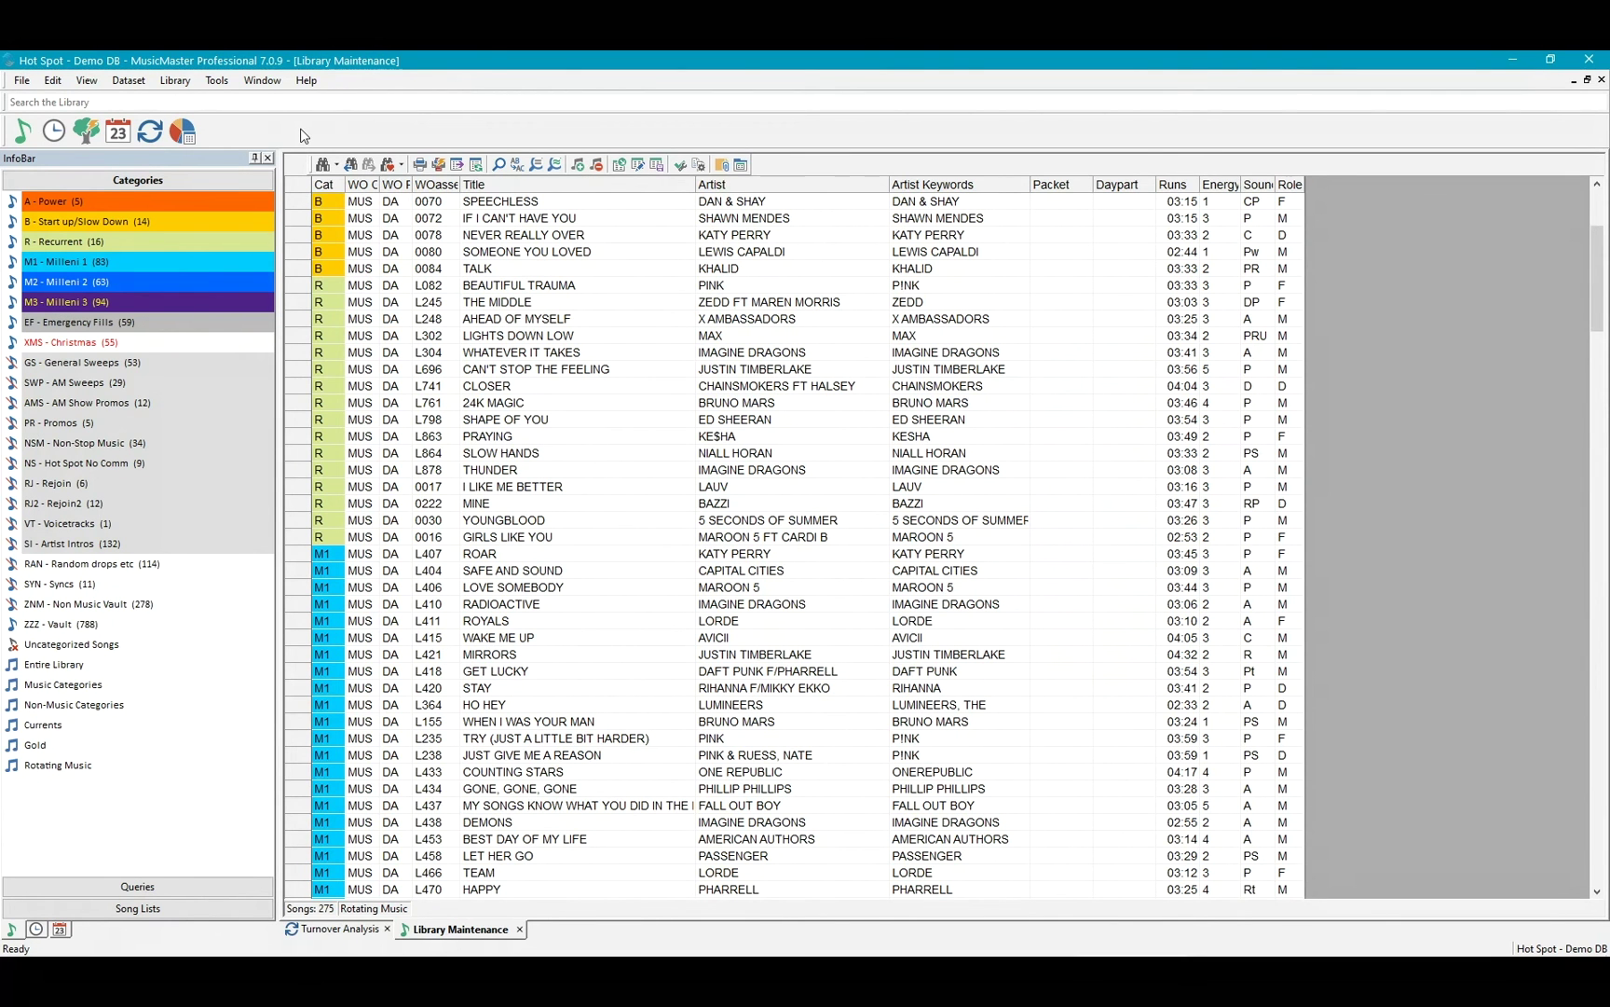
{"action": "left_click", "coordinate": [1601, 80]}
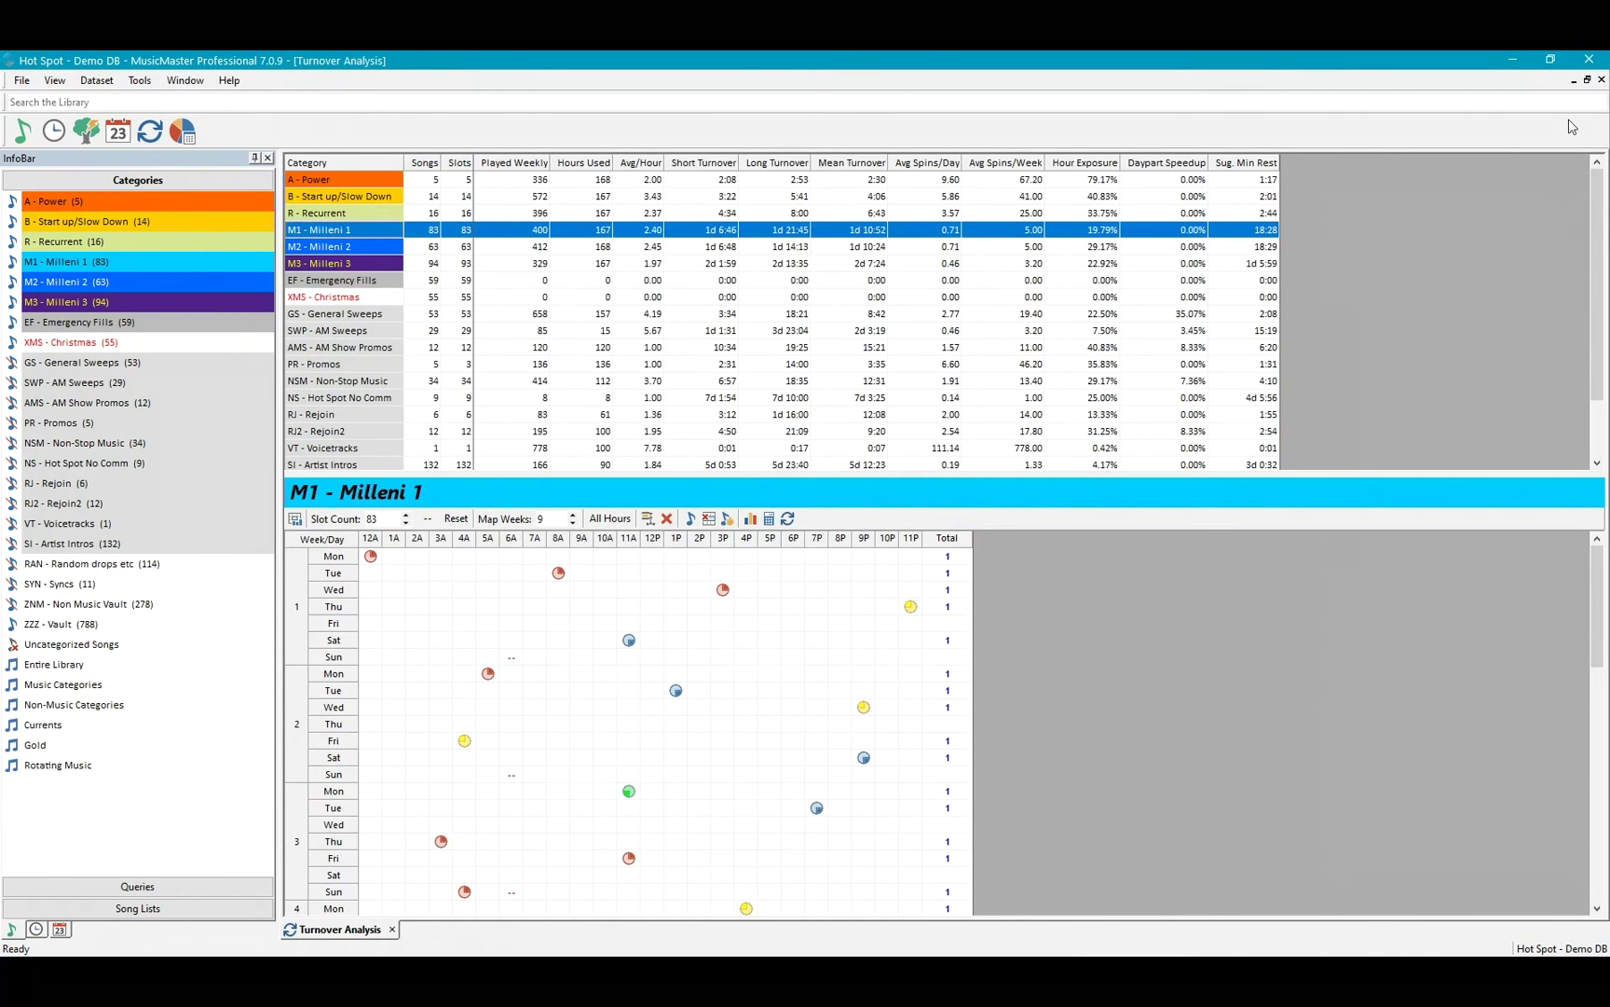
{"action": "left_click", "coordinate": [1602, 80]}
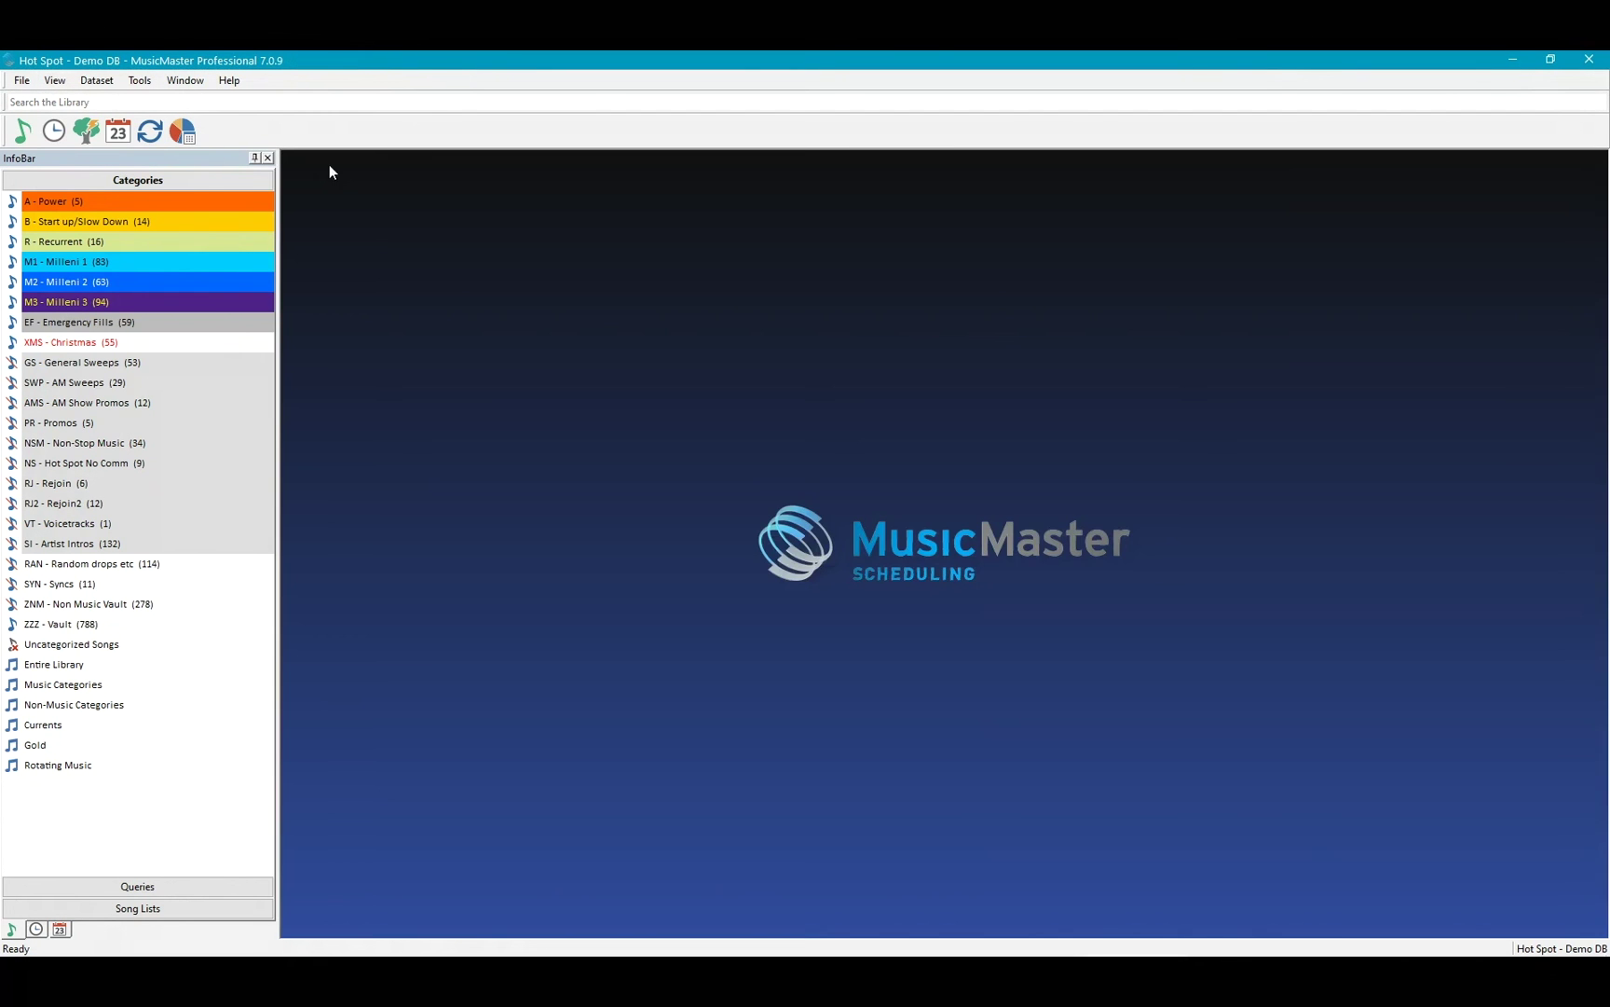
Open the History Browser and set the first hour's date to 4/1/2020.
{"action": "left_click", "coordinate": [175, 129]}
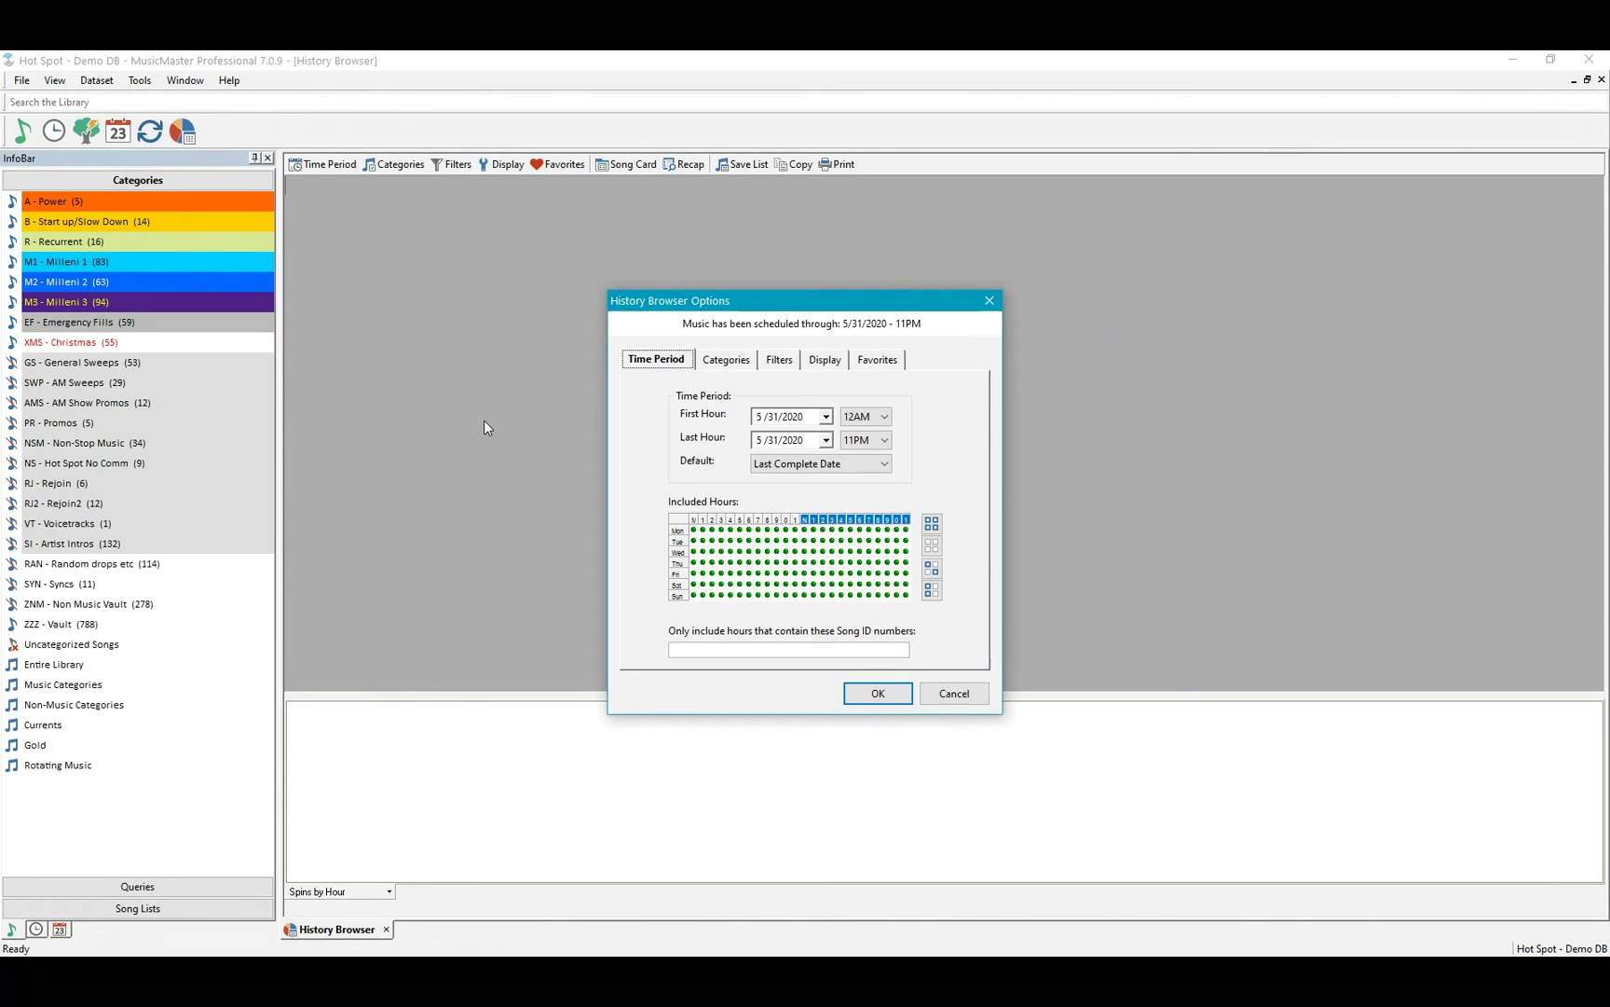
{"action": "left_click", "coordinate": [826, 416]}
{"action": "left_click", "coordinate": [766, 440]}
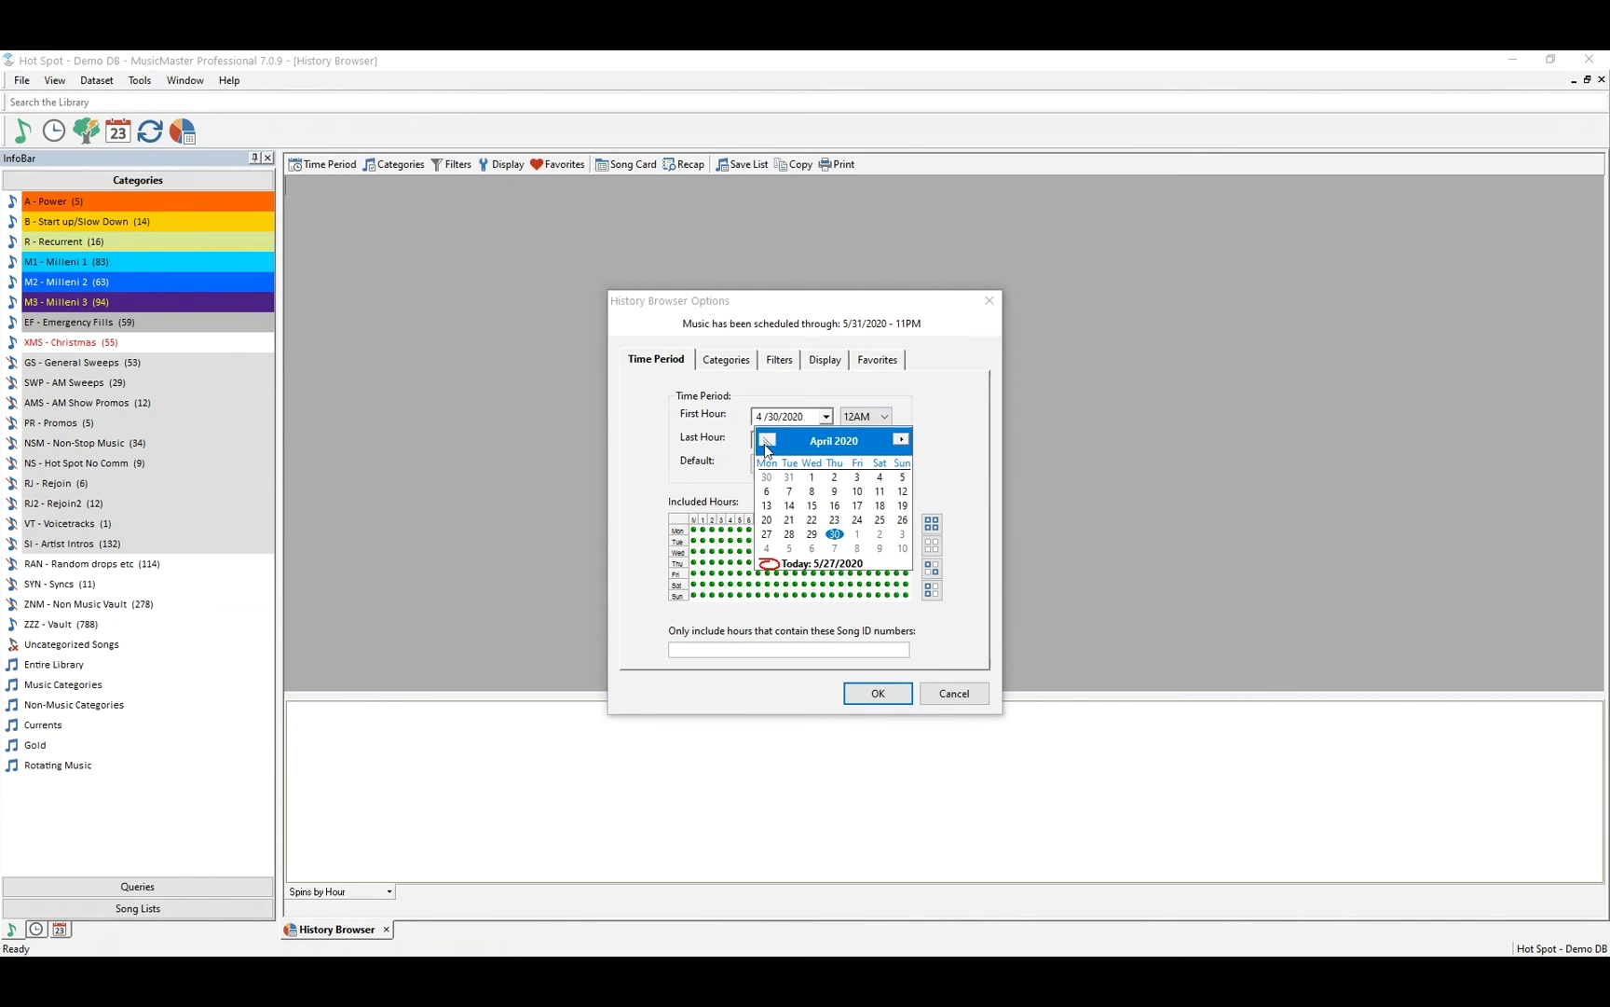
{"action": "left_click", "coordinate": [812, 477]}
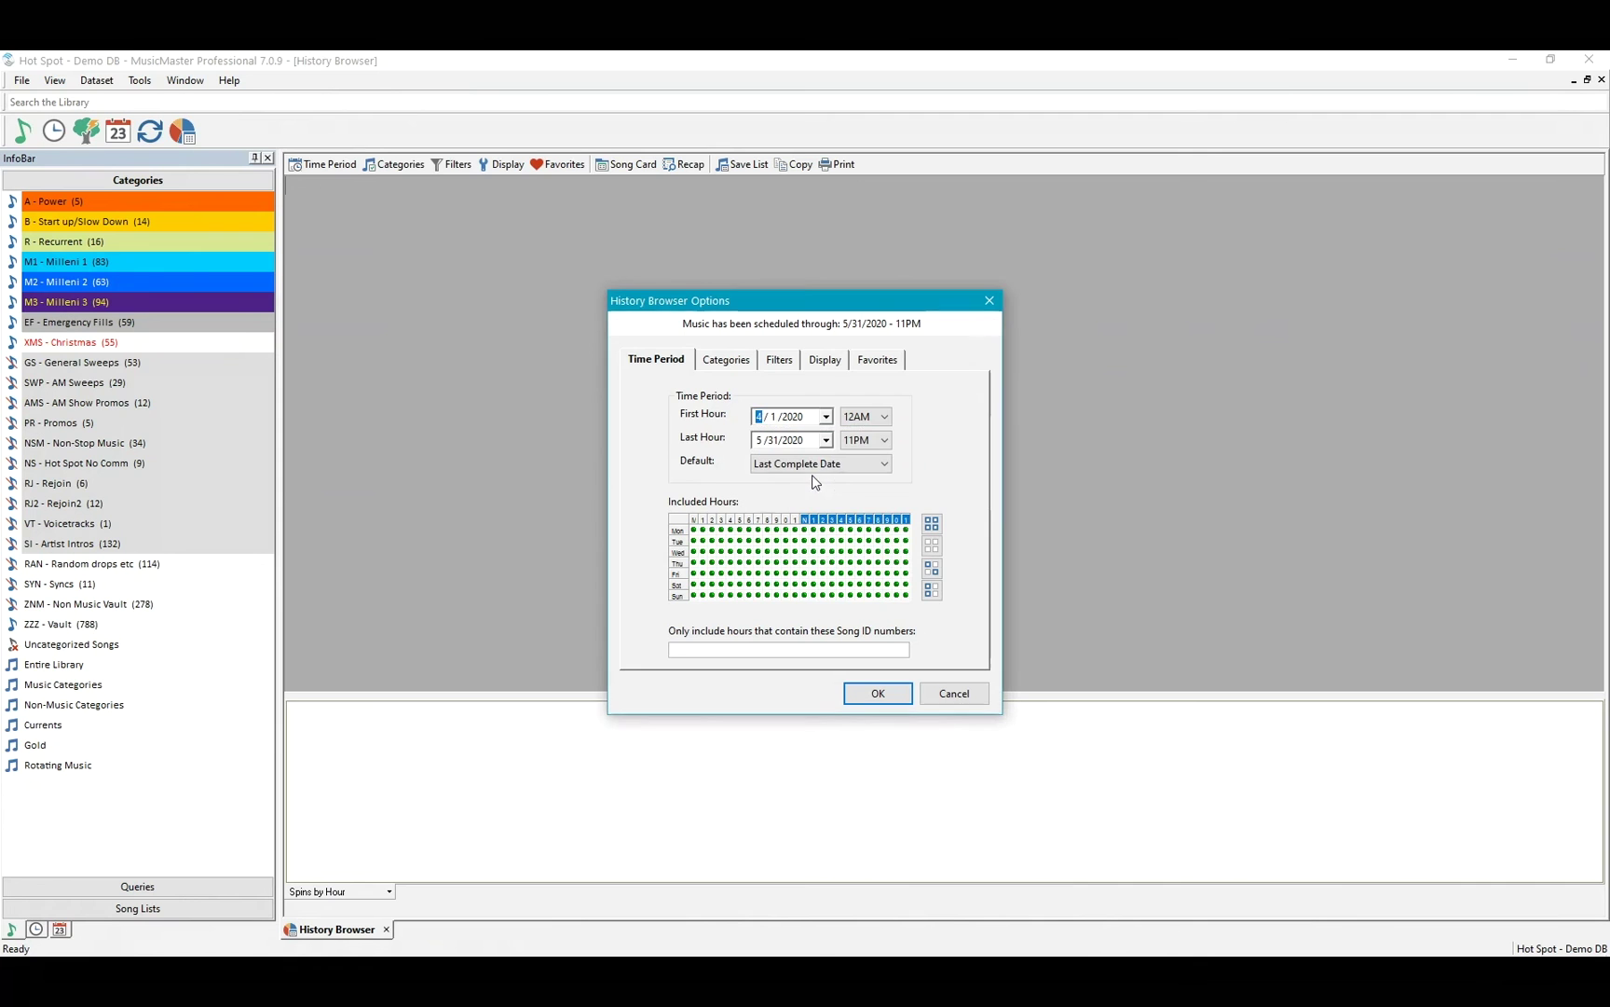
Limit the history to the Music Categories list and exclude XMS - Christmas.
{"action": "left_click", "coordinate": [744, 363]}
{"action": "left_click", "coordinate": [759, 420]}
{"action": "left_click", "coordinate": [726, 453]}
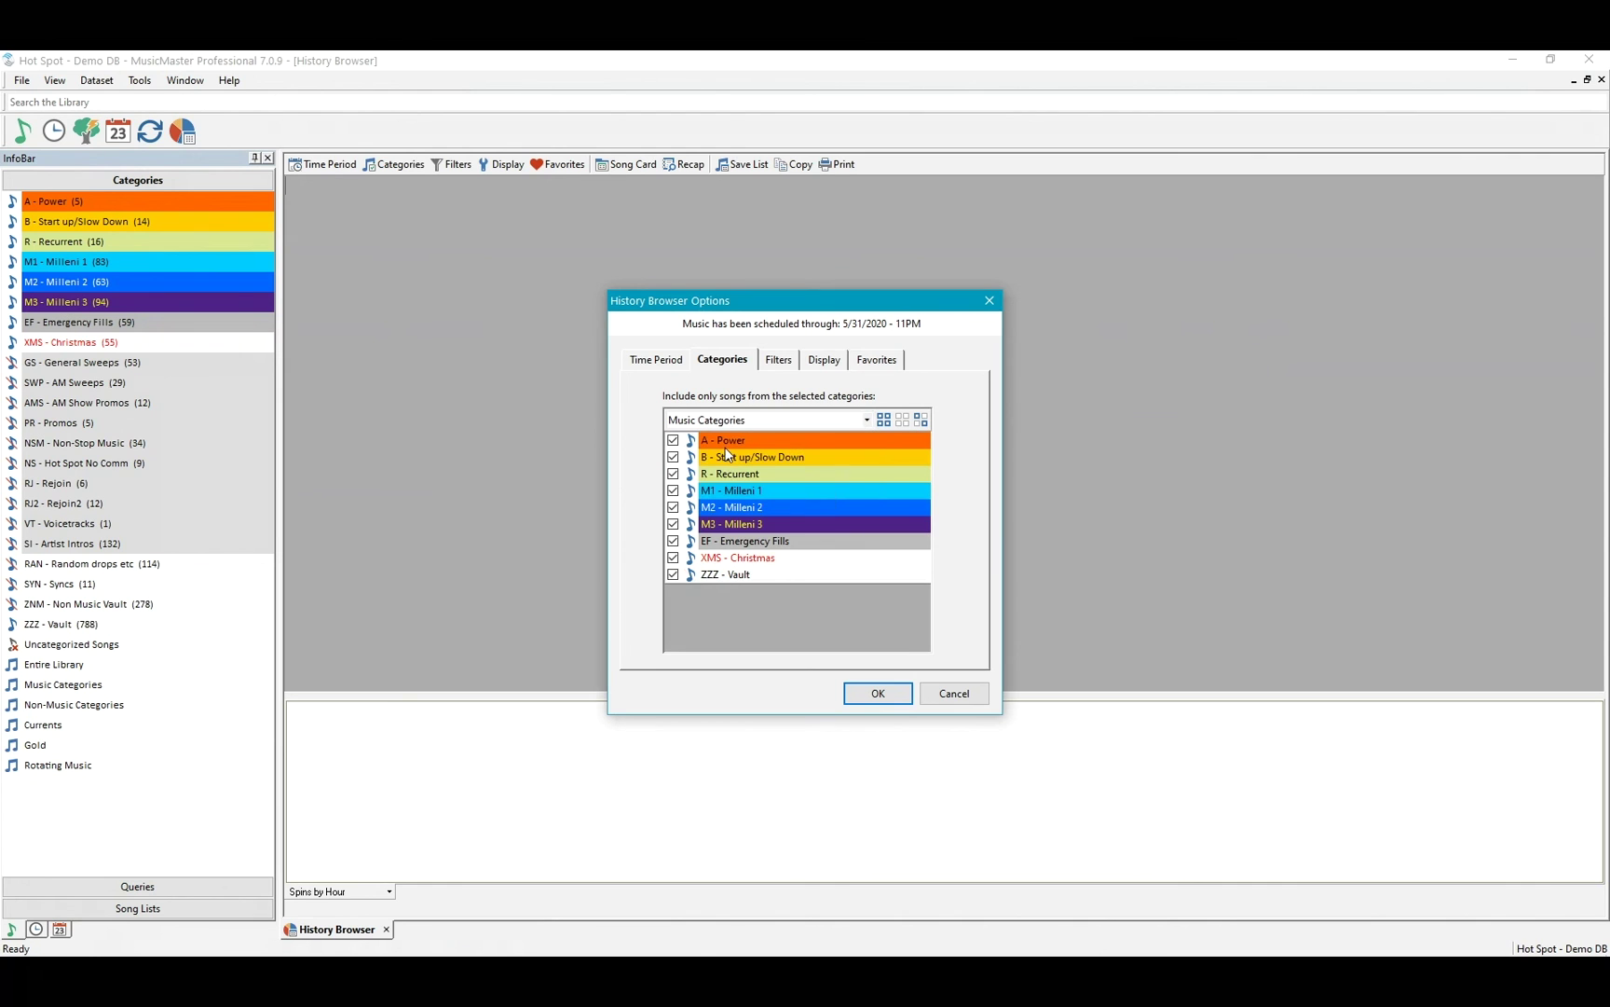
{"action": "left_click", "coordinate": [673, 558]}
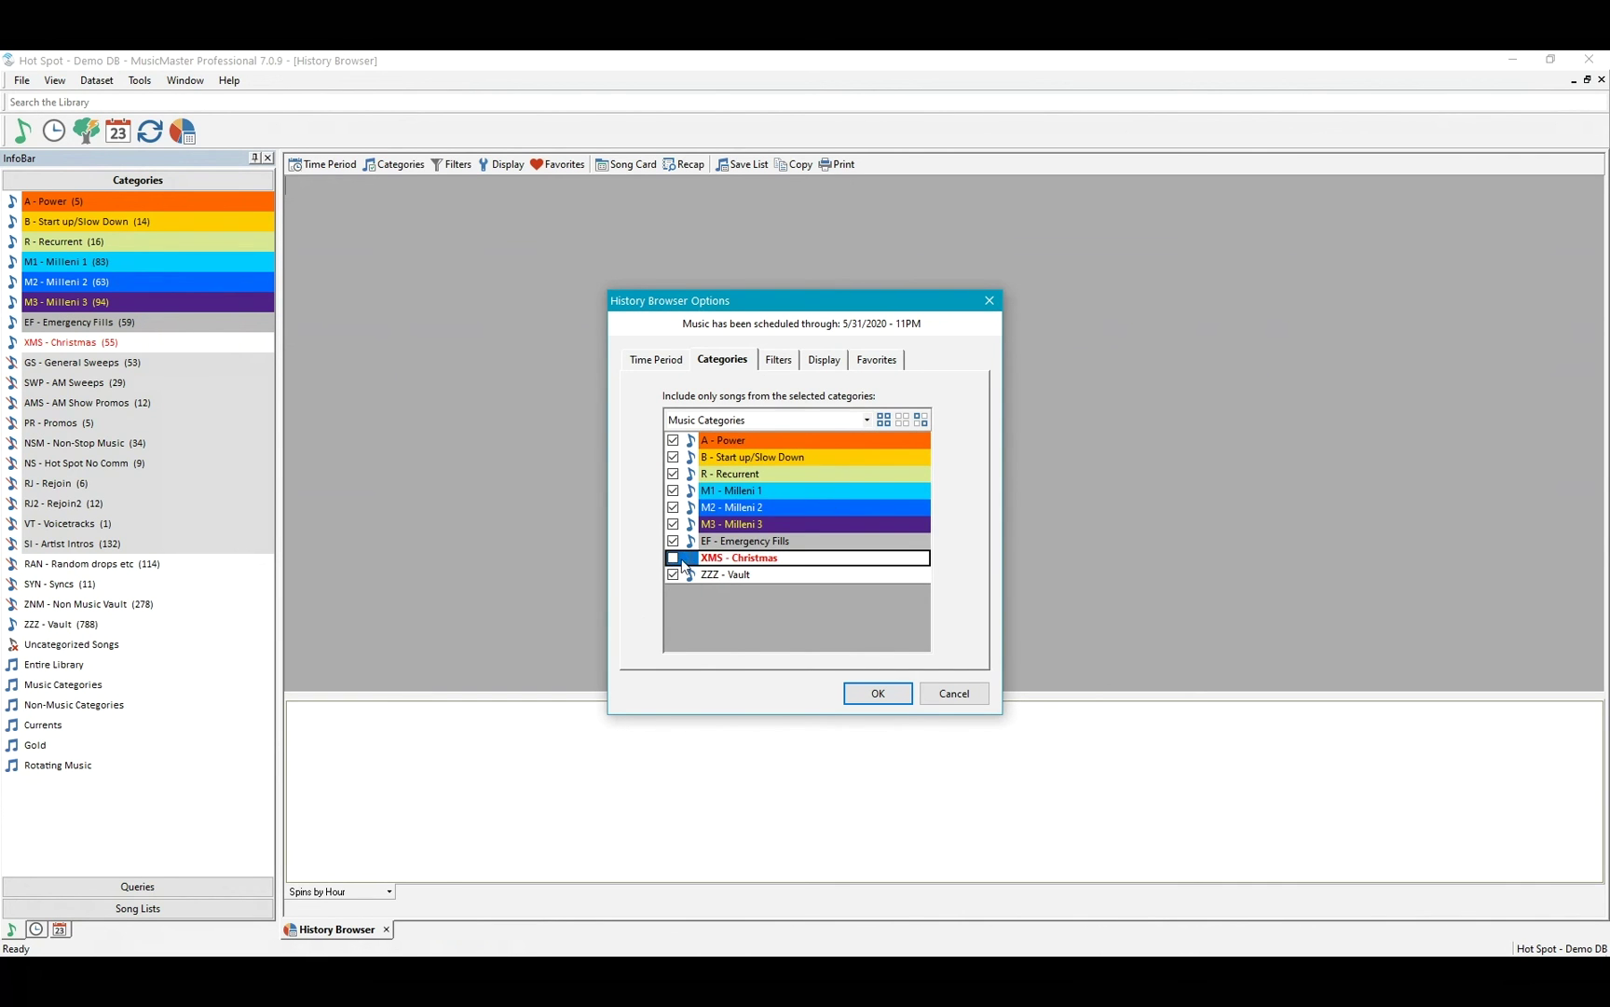
Look over the search filter fields, choose Artist as the filter field, and open the display options.
{"action": "left_click", "coordinate": [775, 363]}
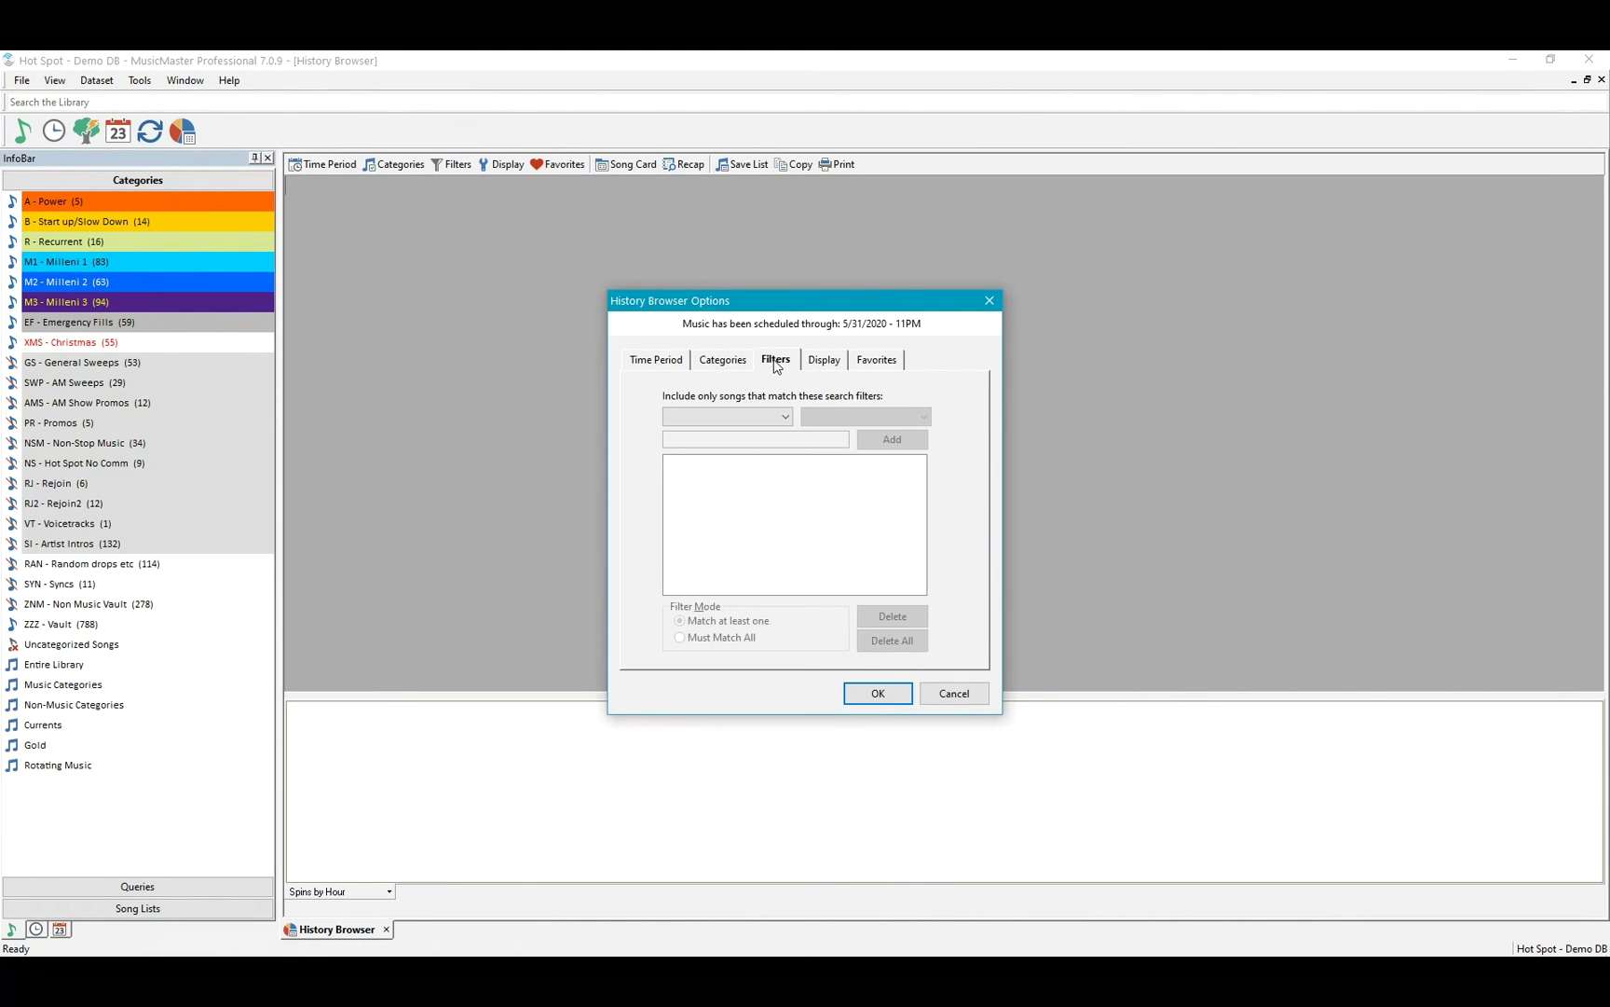
{"action": "left_click", "coordinate": [787, 417]}
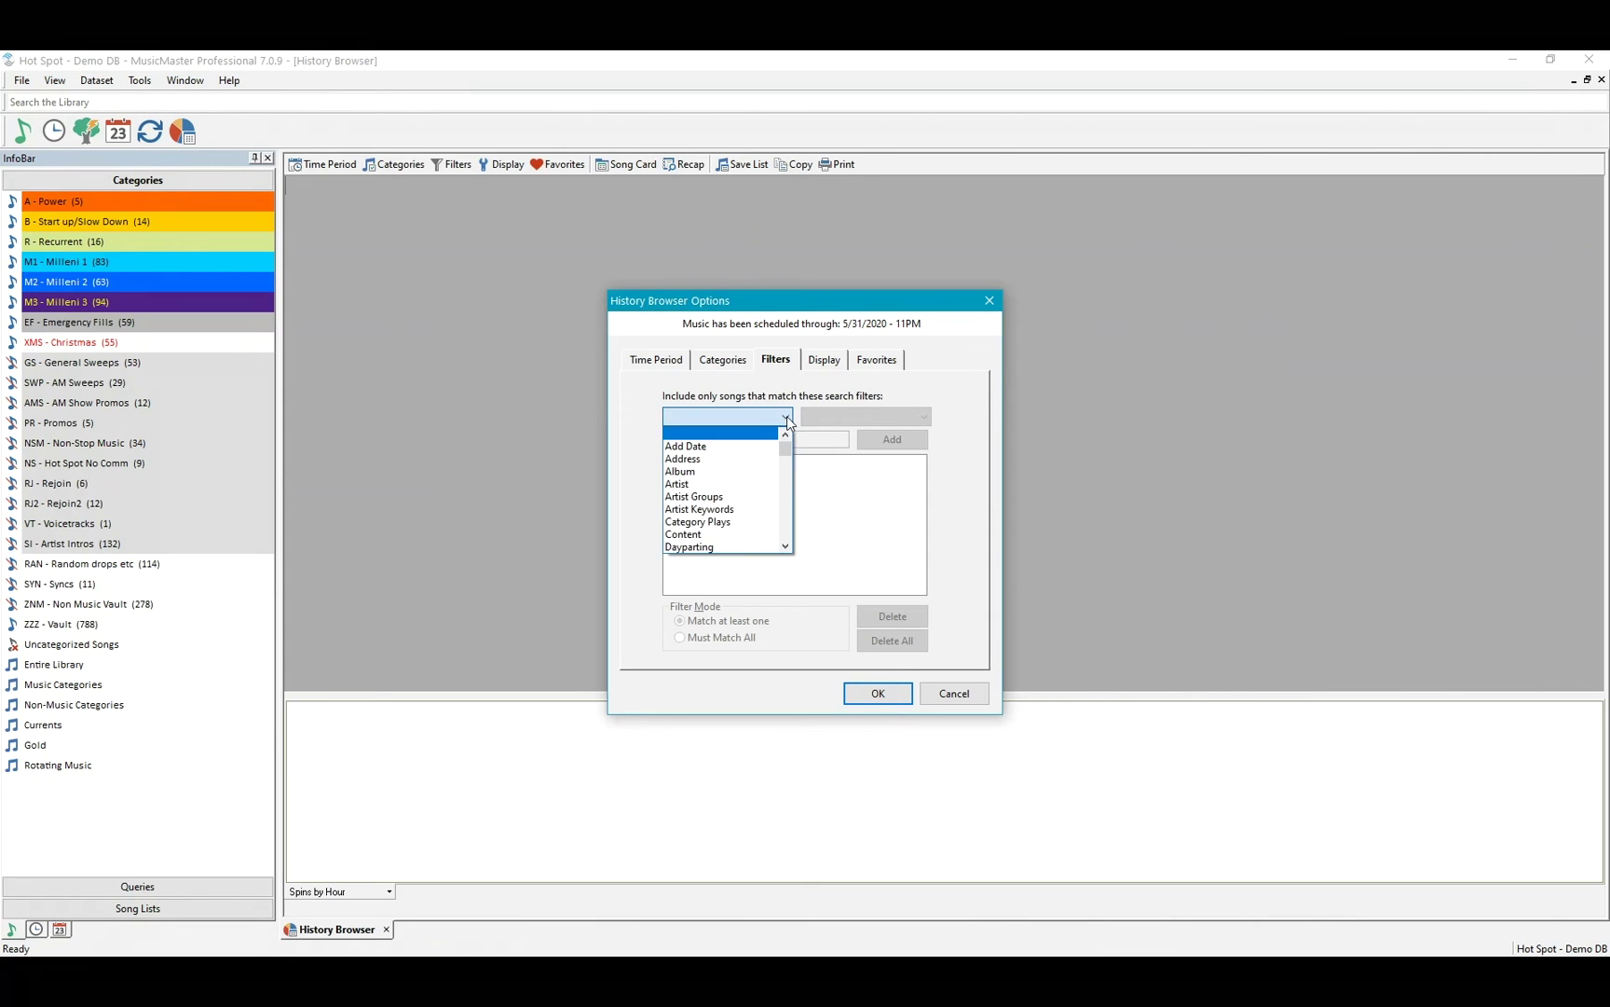
{"action": "left_click", "coordinate": [727, 484]}
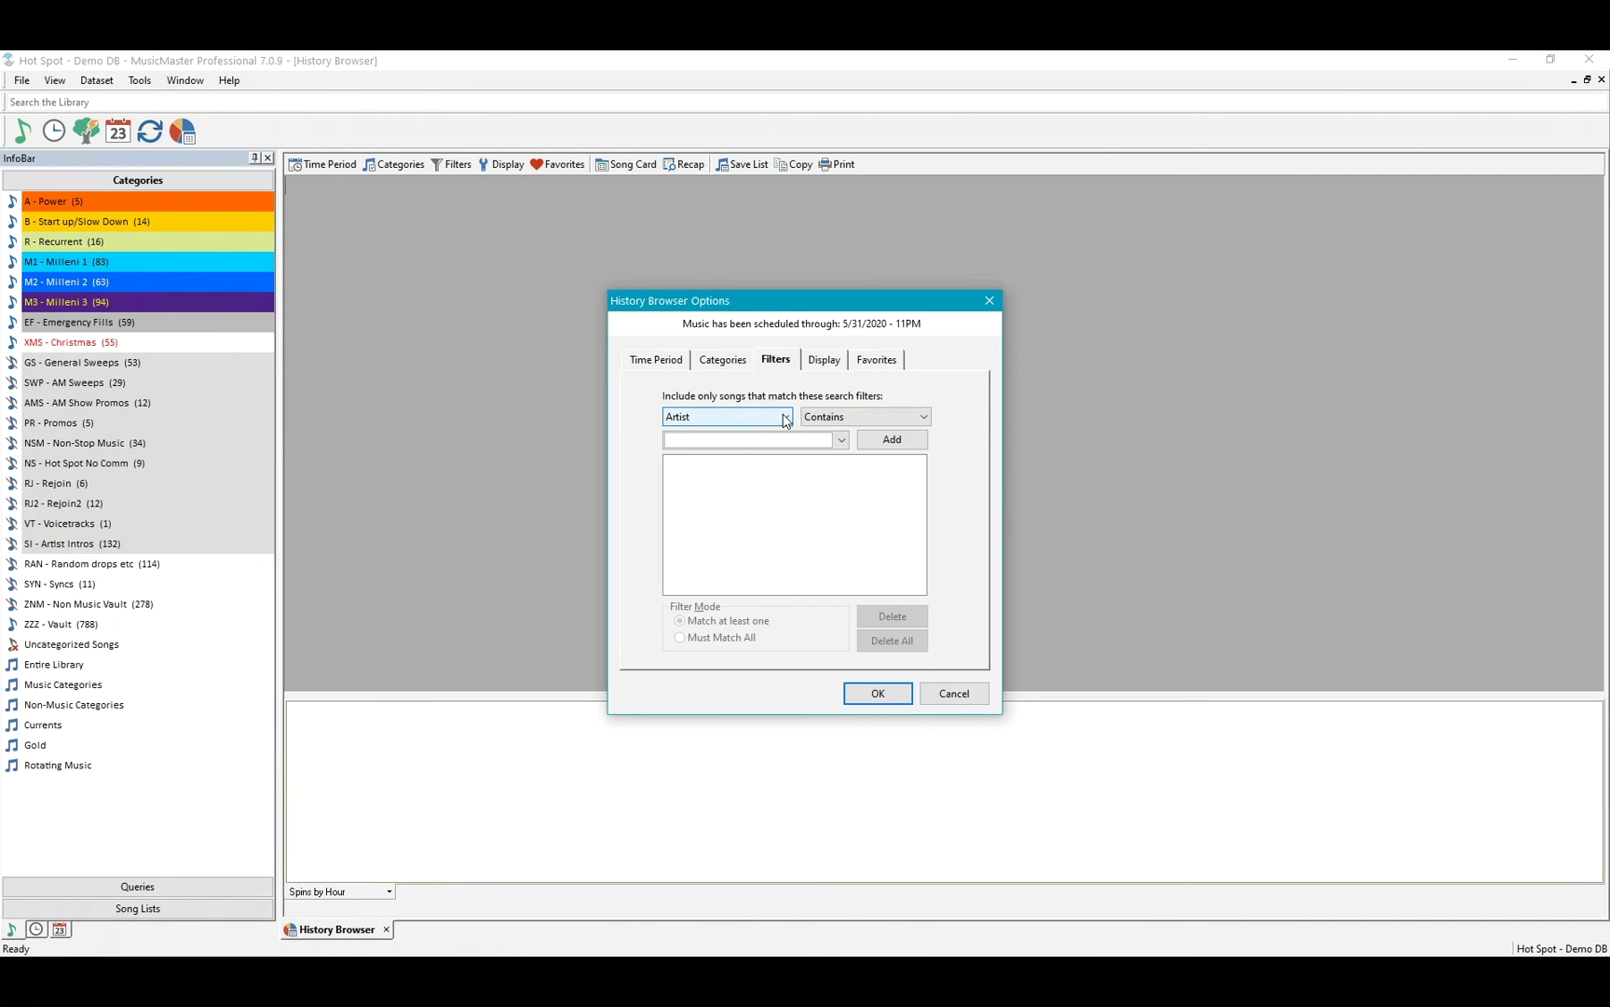
{"action": "left_click", "coordinate": [831, 362]}
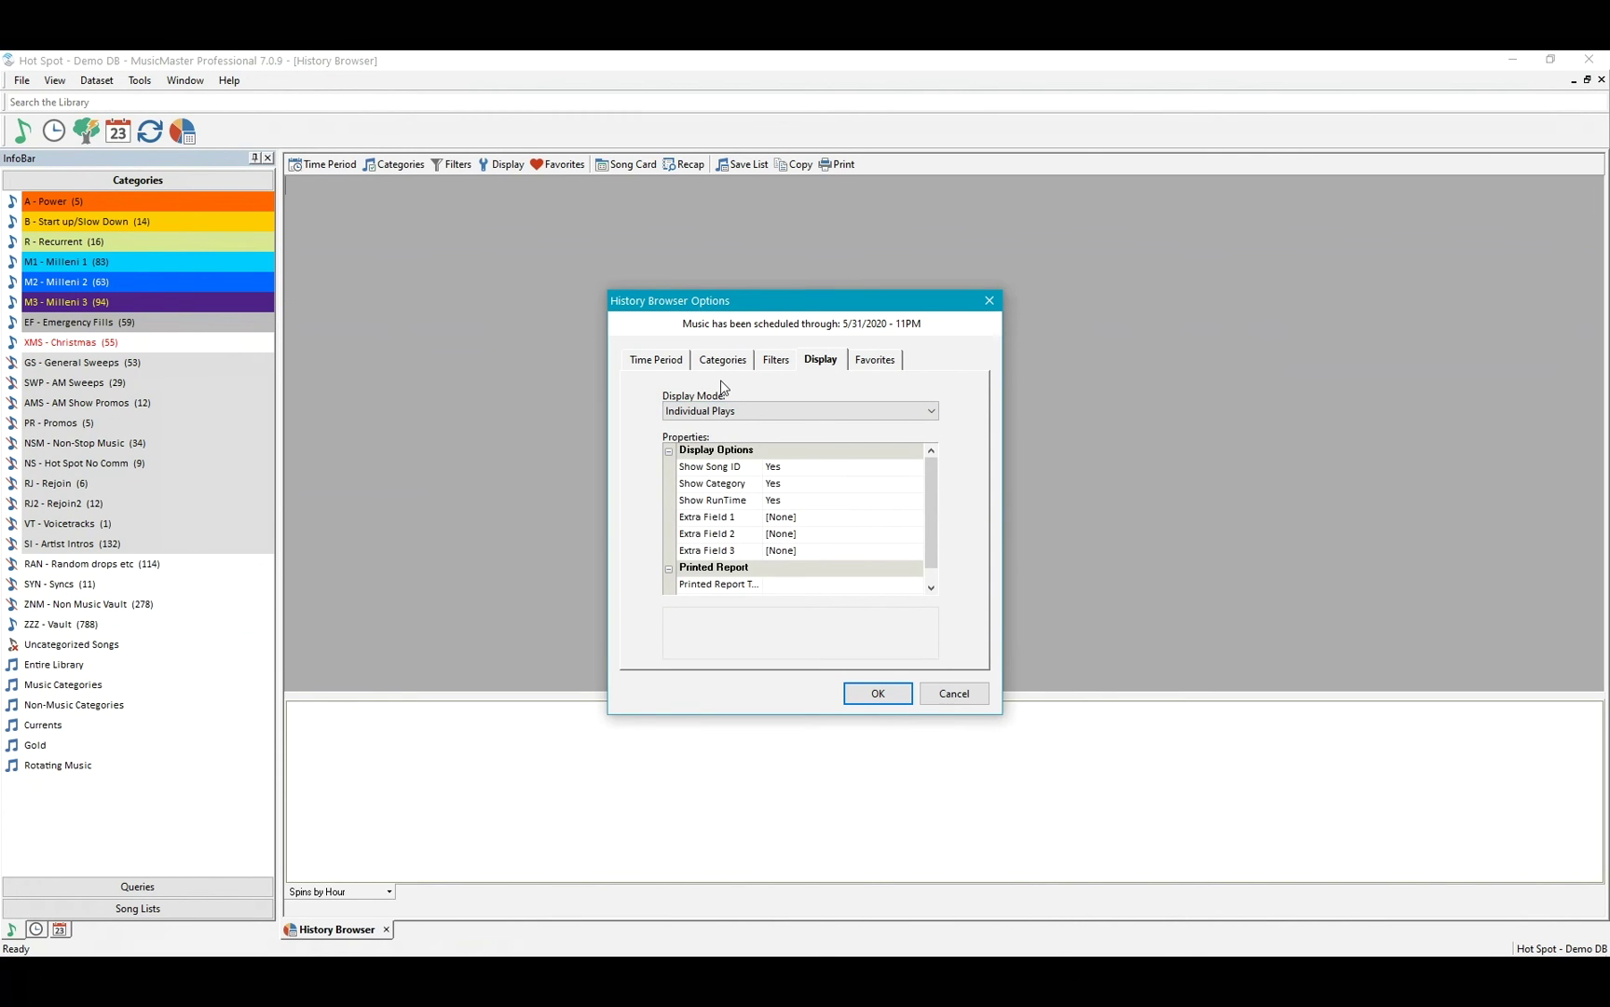
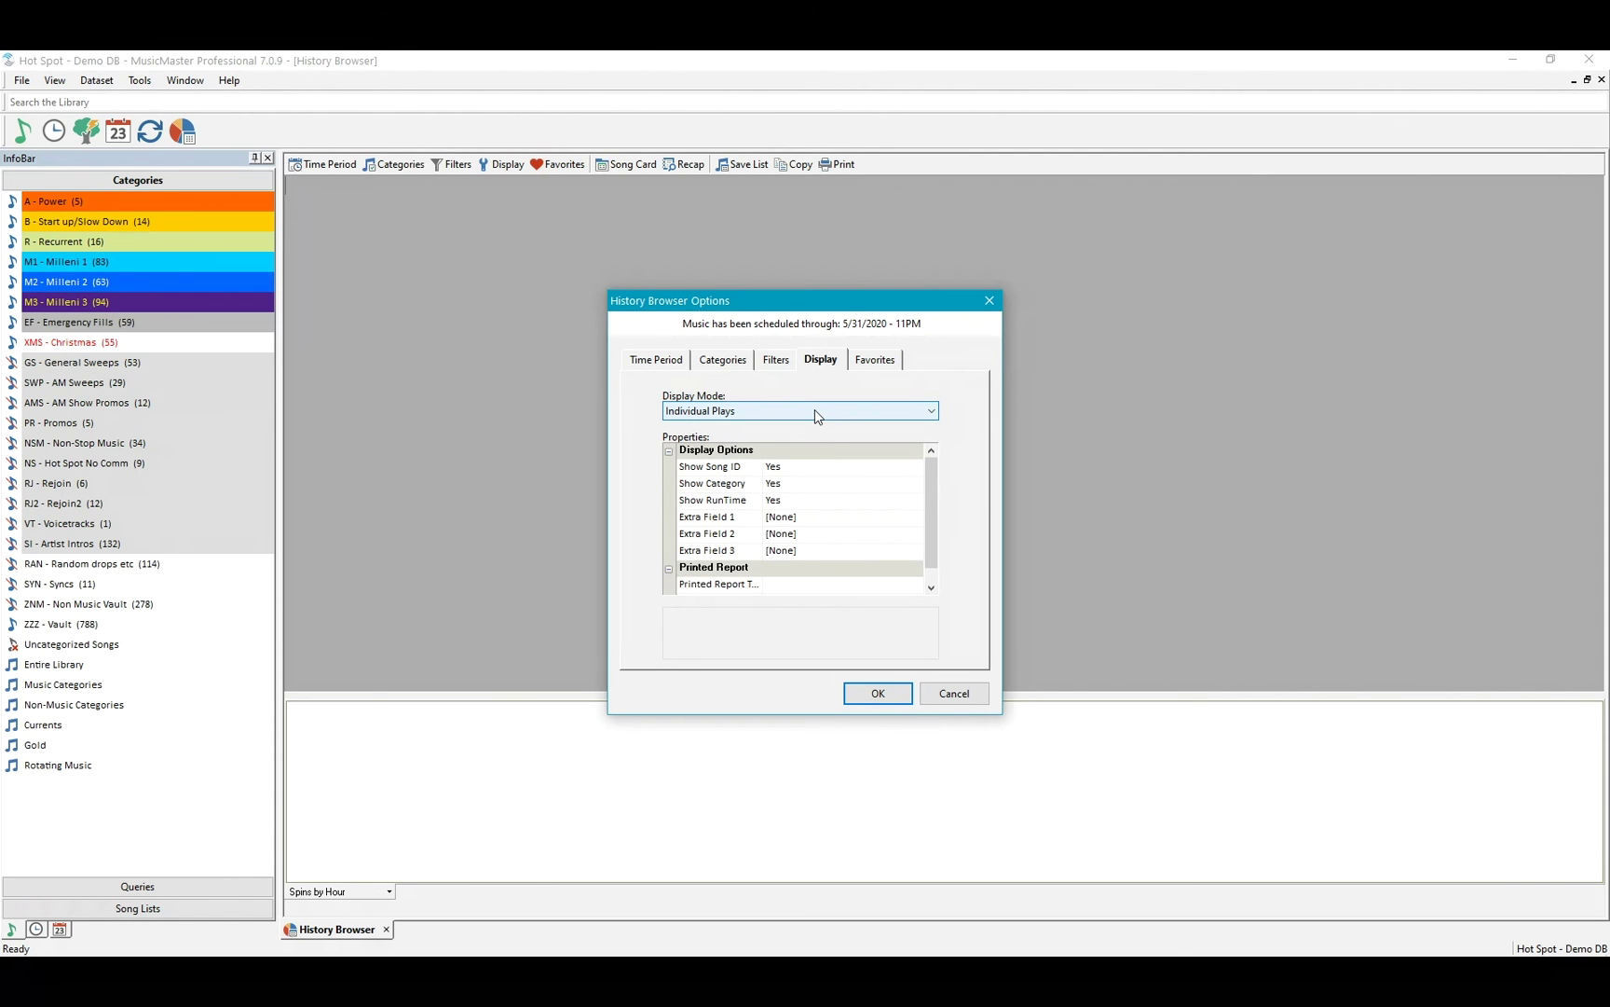
Look over the available display modes and set the first hour's date of the history to 12/7/2019.
{"action": "left_click", "coordinate": [814, 409]}
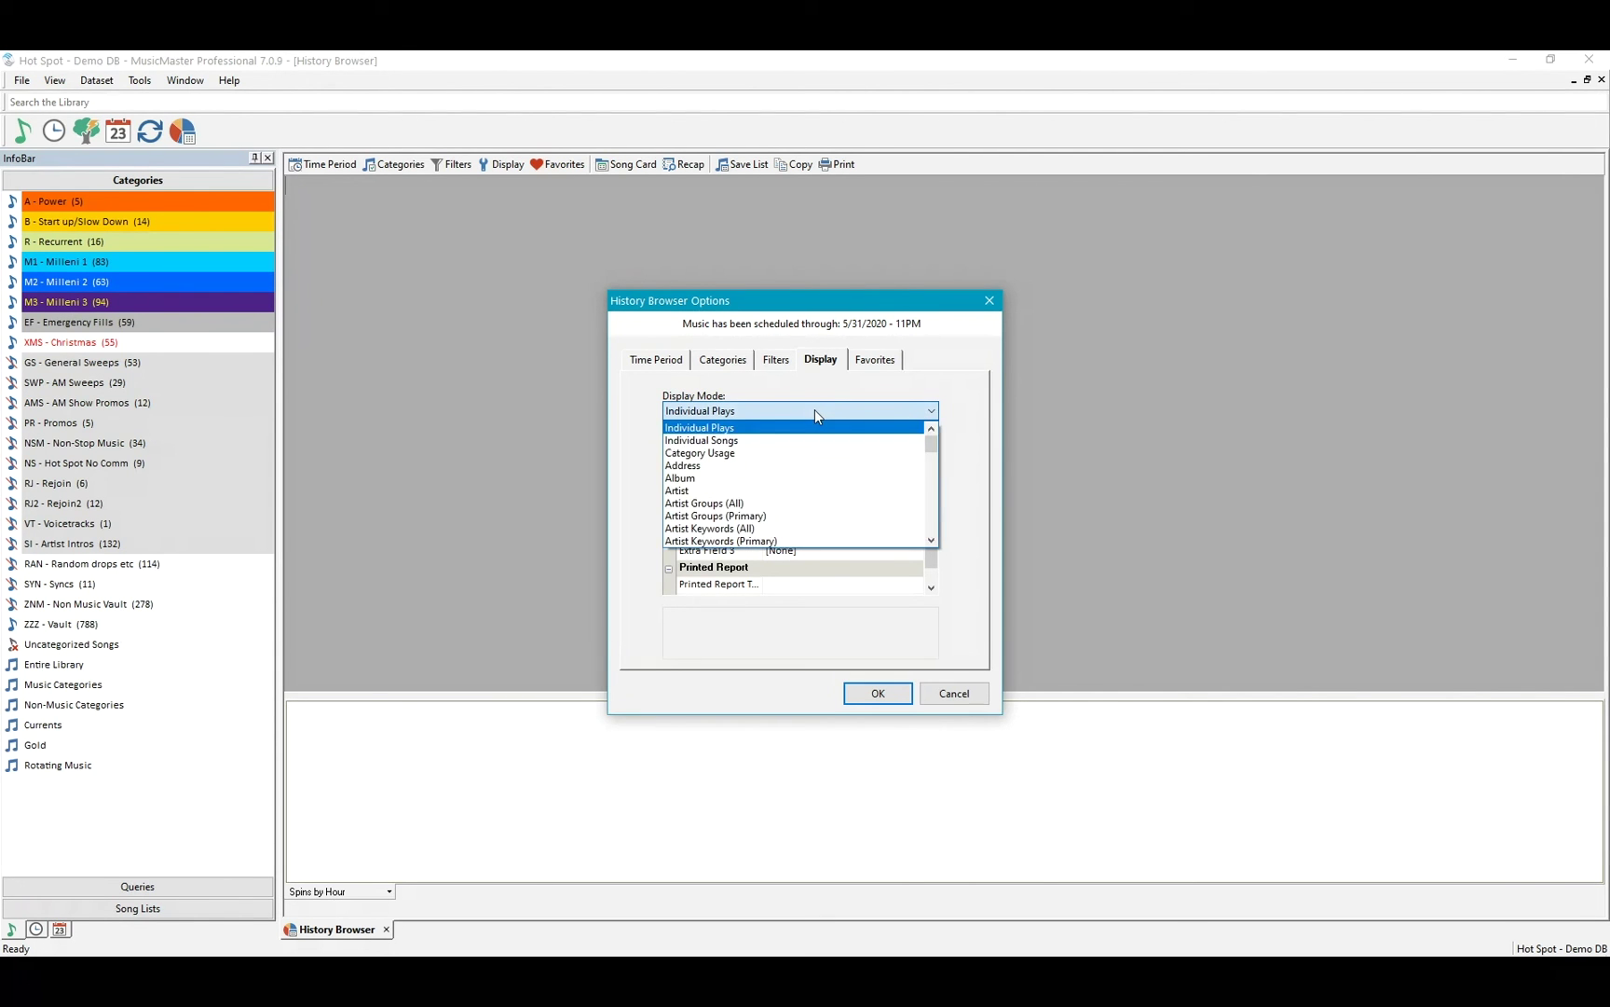
{"action": "left_click", "coordinate": [813, 409]}
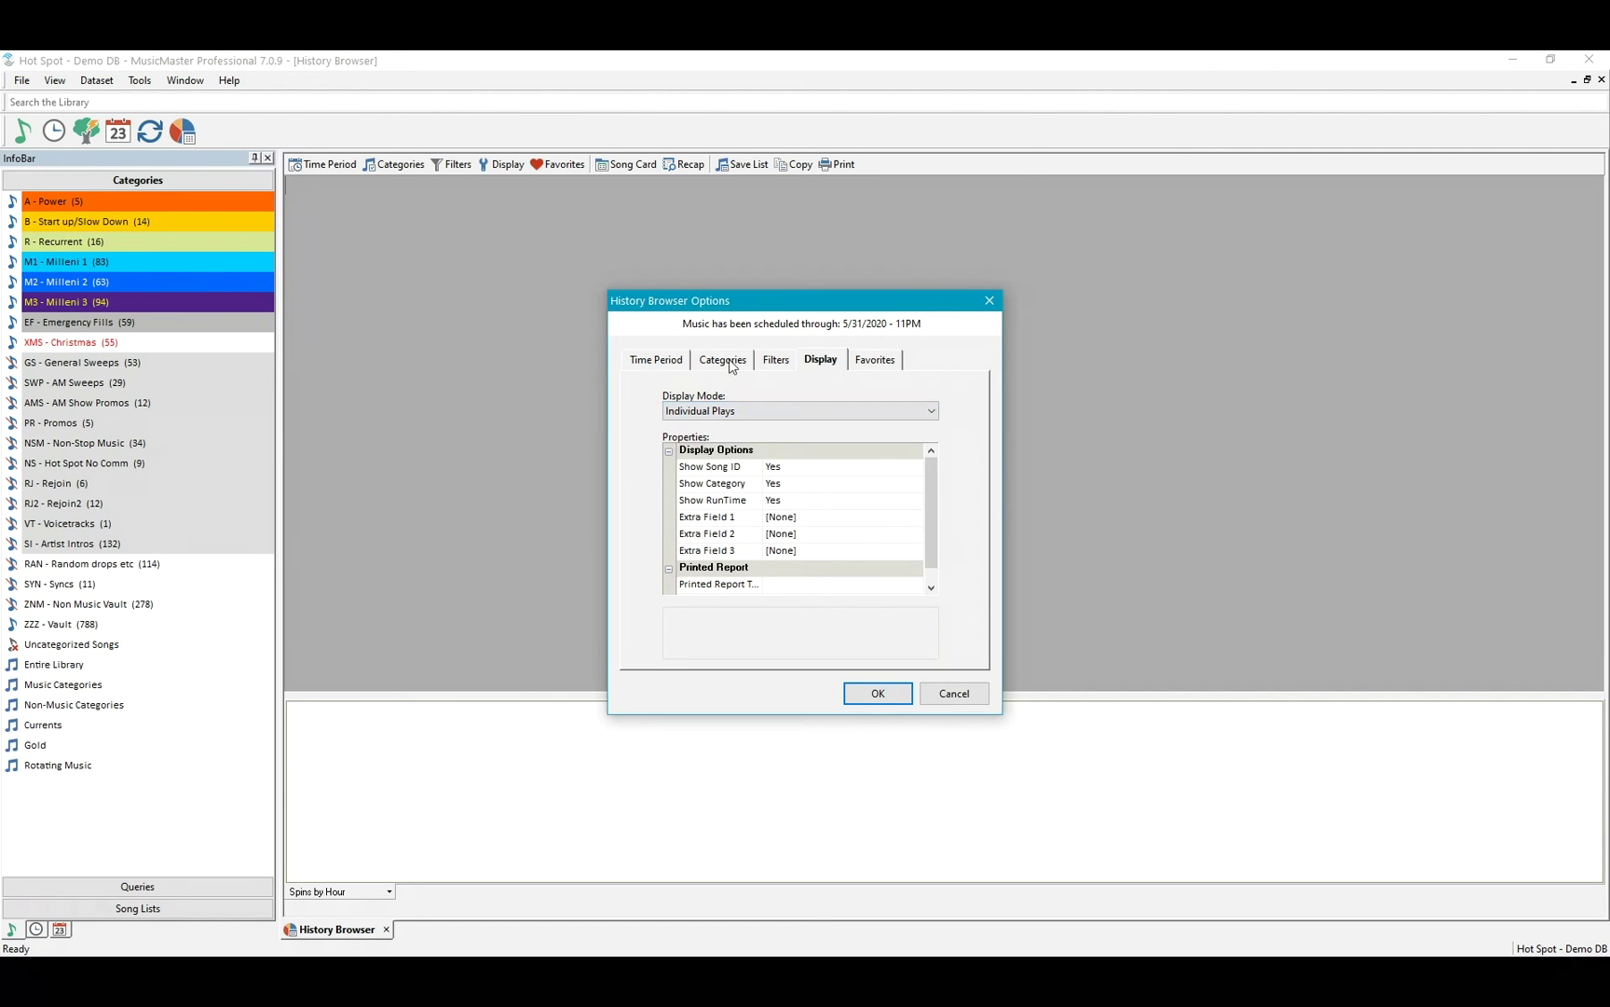
{"action": "left_click", "coordinate": [646, 364]}
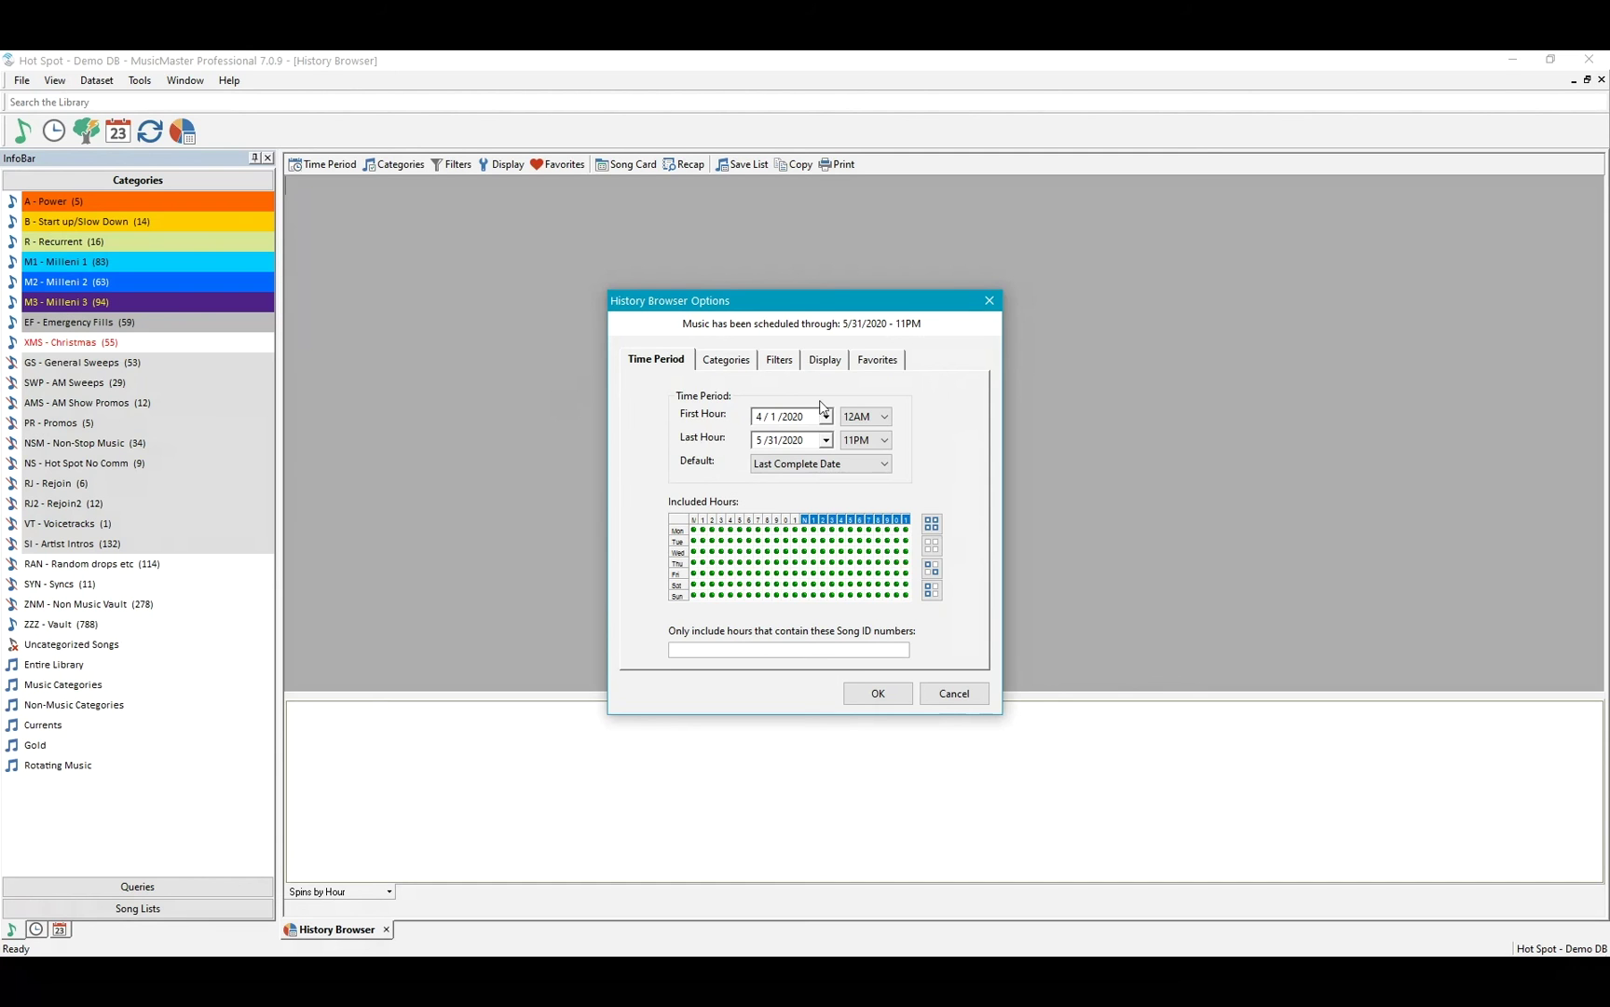
{"action": "left_click", "coordinate": [819, 418]}
{"action": "left_click", "coordinate": [826, 416]}
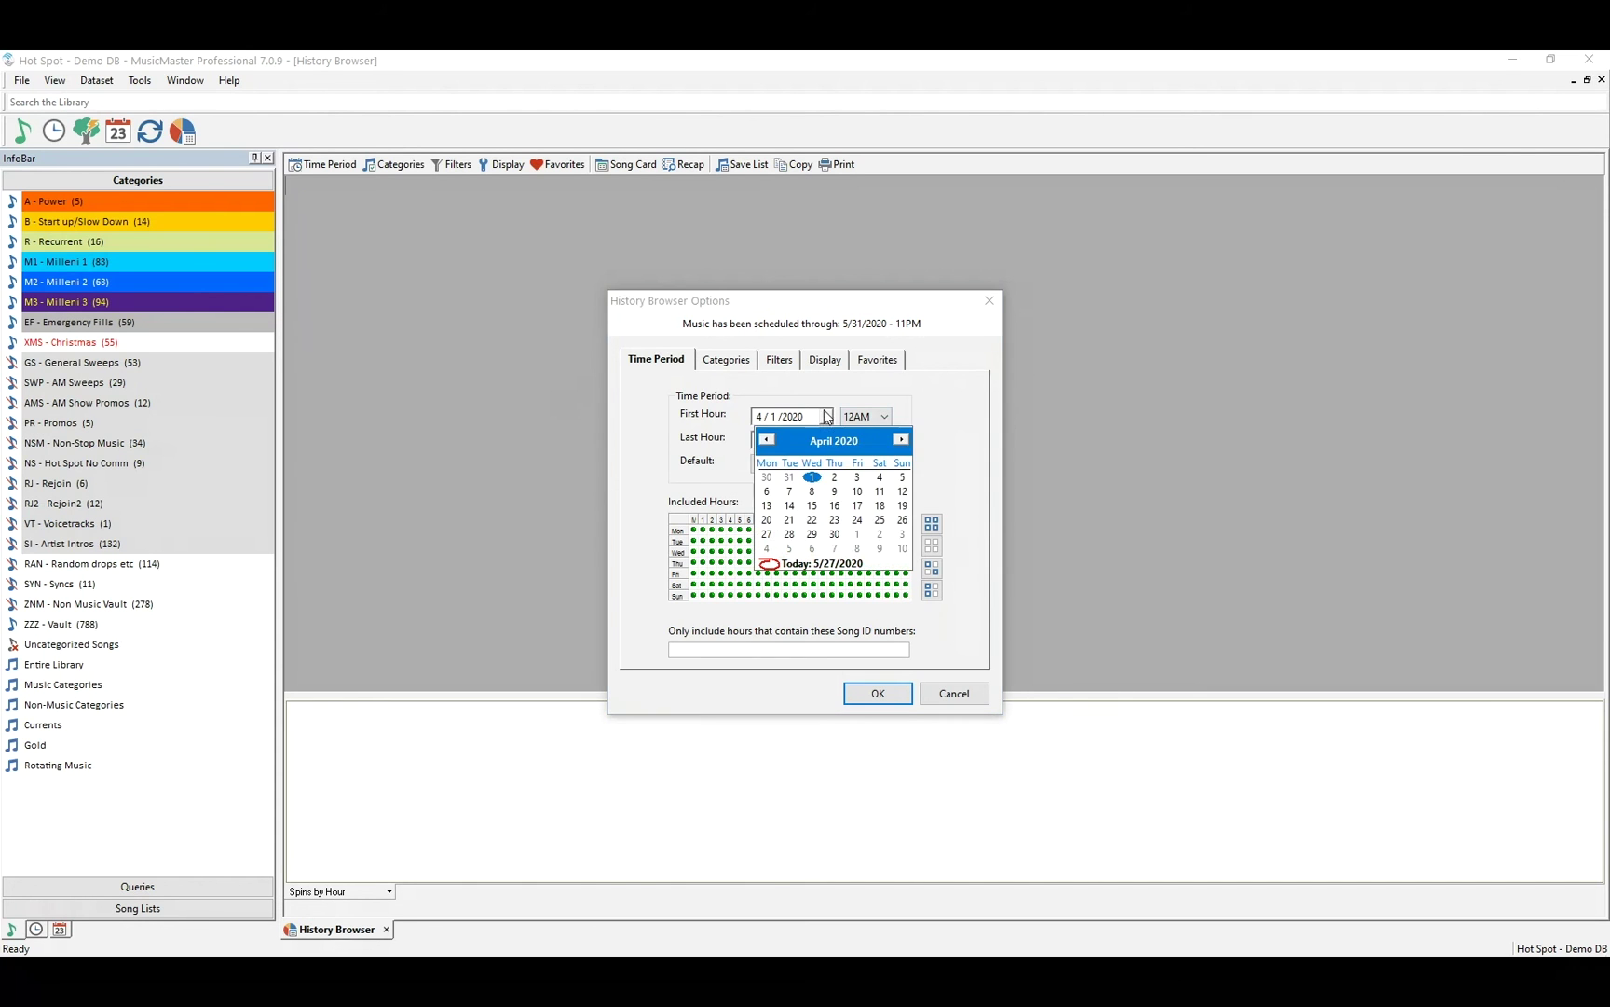
{"action": "left_click", "coordinate": [767, 440]}
{"action": "left_click", "coordinate": [767, 440]}
{"action": "left_click", "coordinate": [767, 440]}
{"action": "left_click", "coordinate": [767, 440]}
{"action": "left_click", "coordinate": [767, 440]}
{"action": "left_click", "coordinate": [768, 440]}
{"action": "left_click", "coordinate": [767, 440]}
{"action": "left_click", "coordinate": [767, 440]}
{"action": "left_click", "coordinate": [900, 440]}
{"action": "left_click", "coordinate": [900, 440]}
{"action": "left_click", "coordinate": [901, 440]}
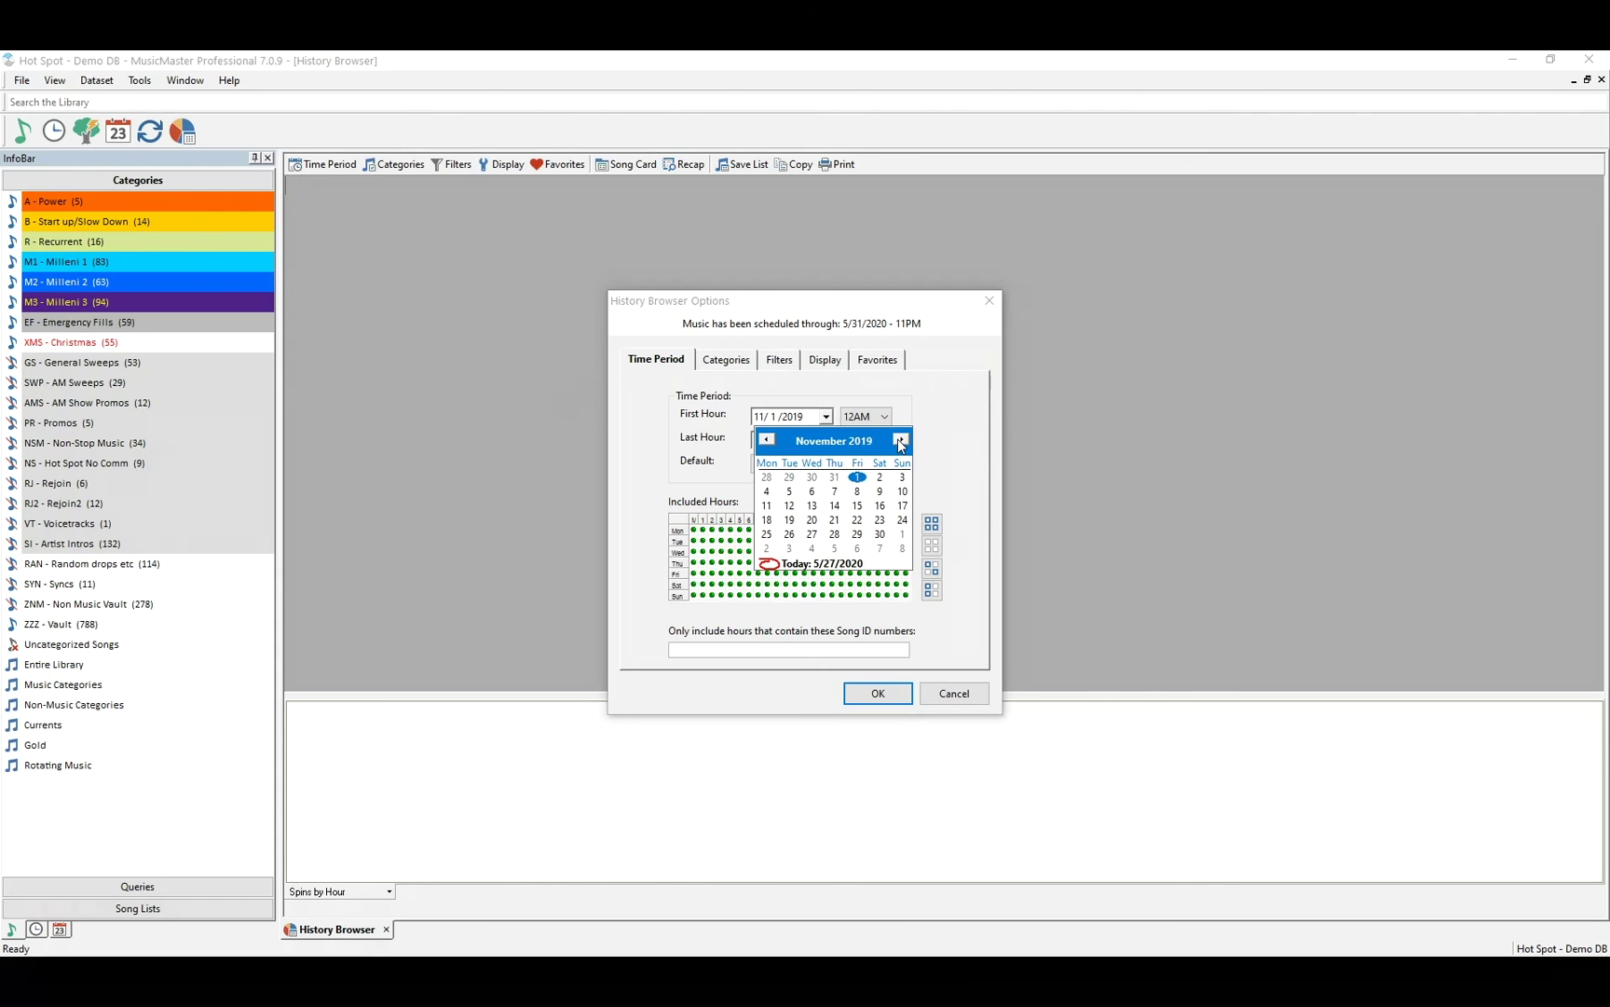
{"action": "left_click", "coordinate": [879, 549]}
Set the last hour's date to 1/7/2019 and generate the history listing.
{"action": "left_click", "coordinate": [826, 444]}
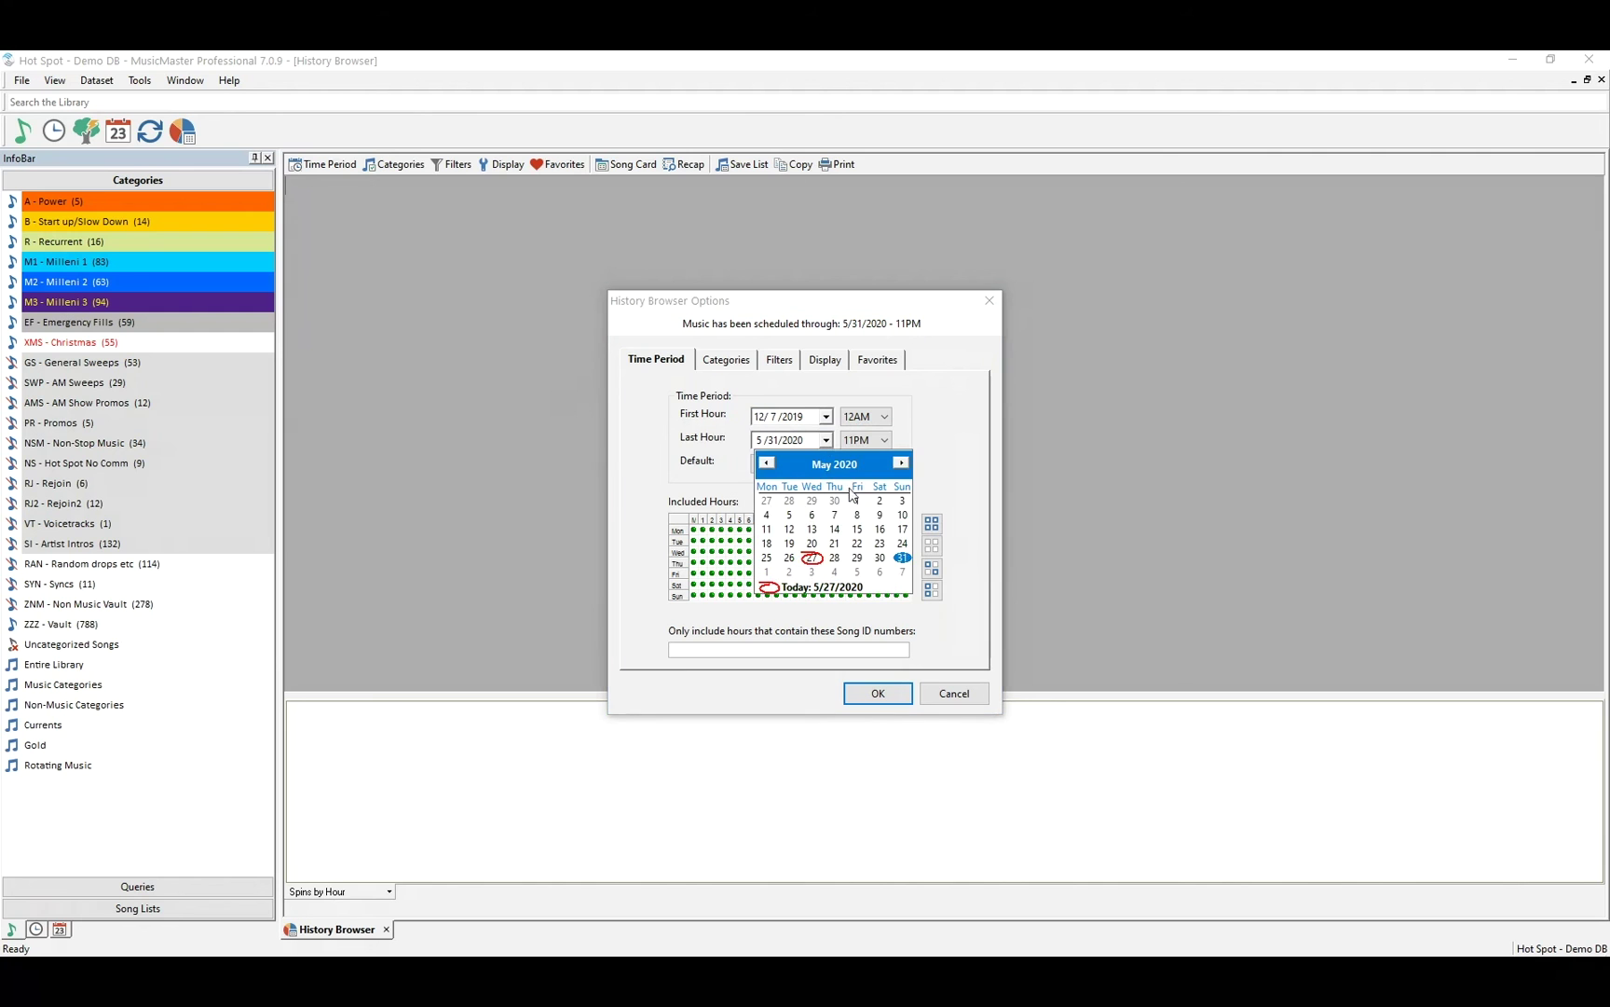
{"action": "left_click", "coordinate": [900, 463]}
{"action": "left_click", "coordinate": [901, 464]}
{"action": "left_click", "coordinate": [901, 464]}
{"action": "left_click", "coordinate": [901, 463]}
{"action": "left_click", "coordinate": [900, 464]}
{"action": "left_click", "coordinate": [901, 464]}
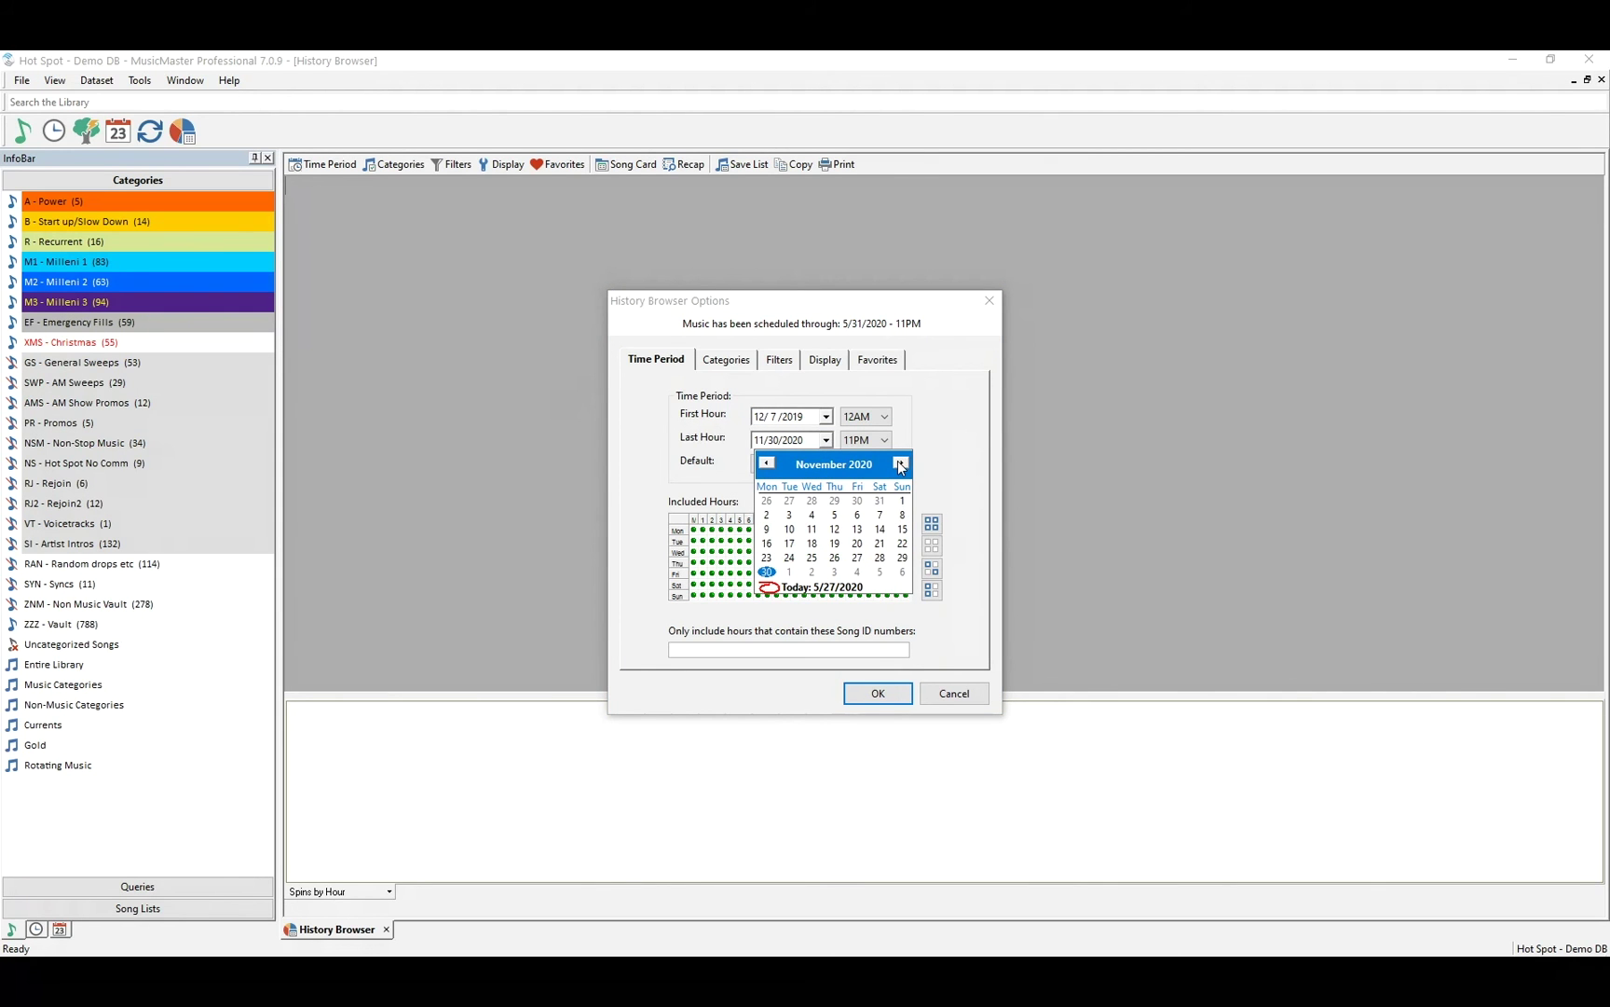
{"action": "left_click", "coordinate": [901, 463]}
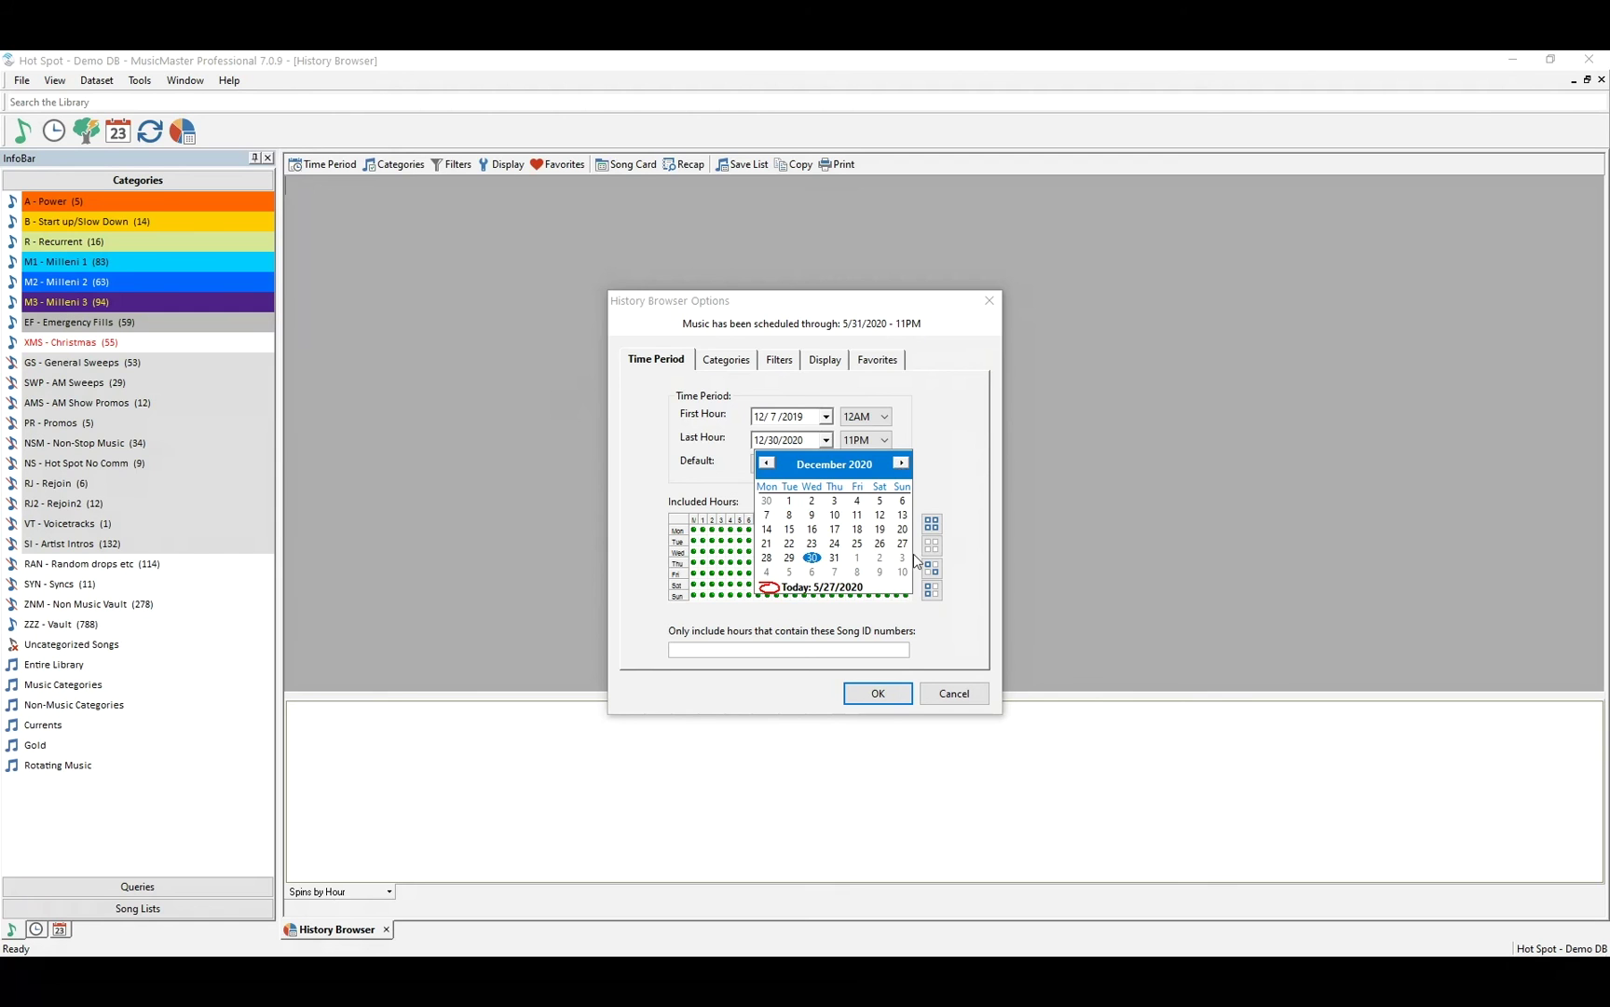
{"action": "left_click", "coordinate": [834, 573]}
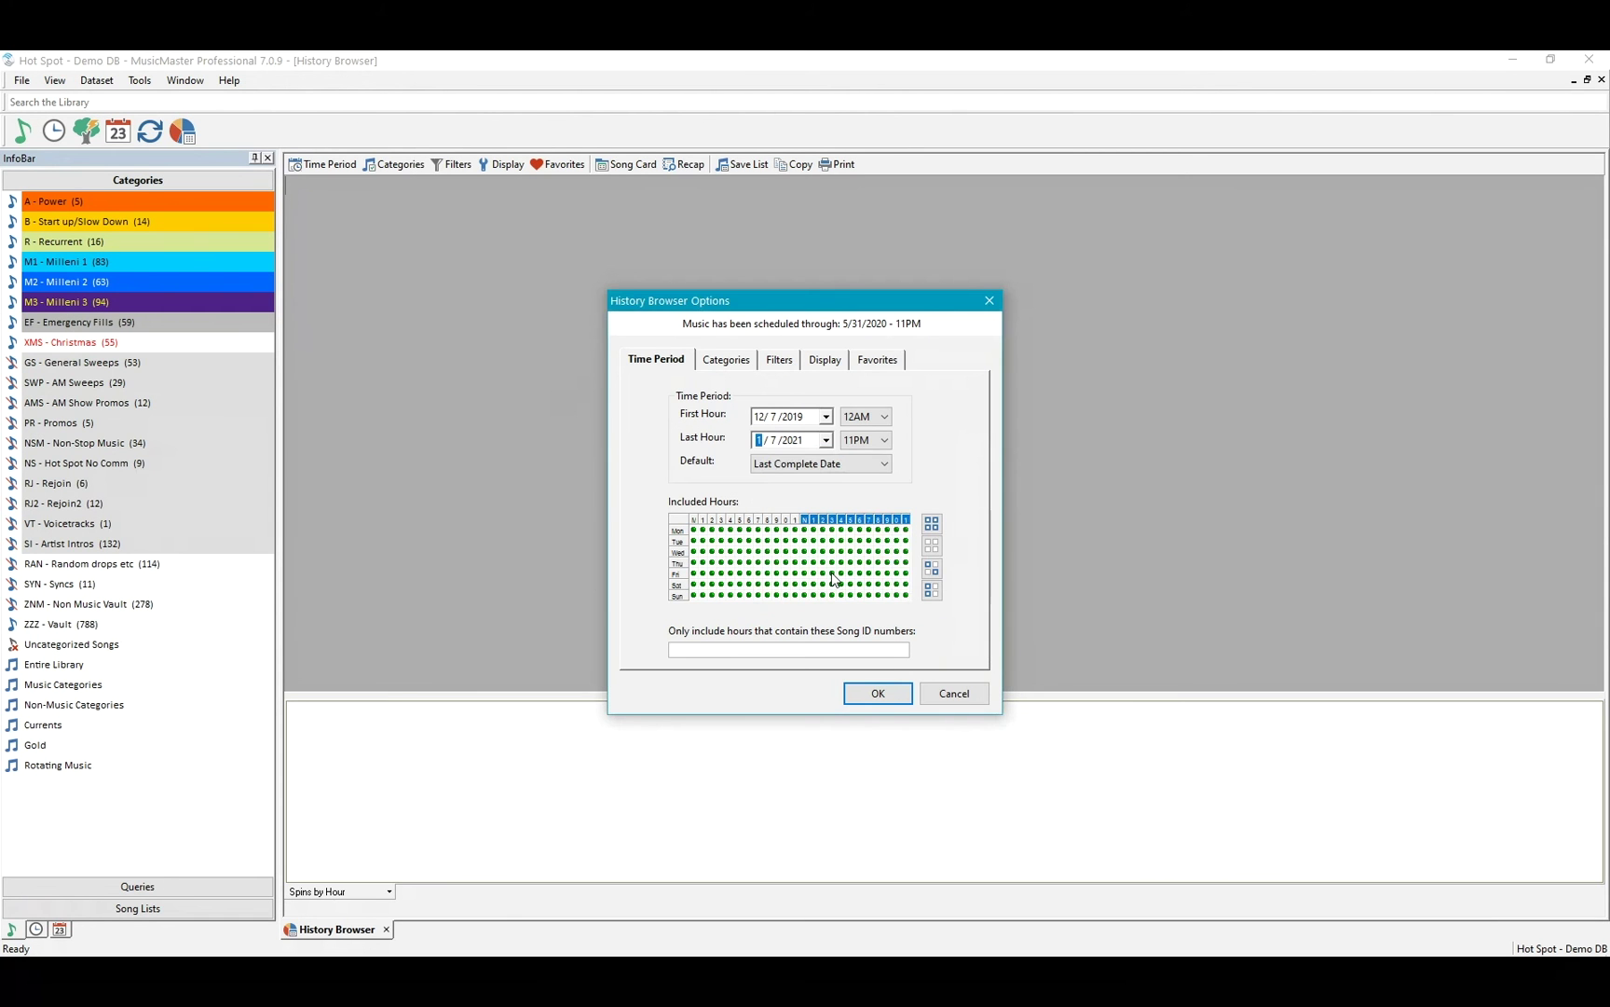
{"action": "left_click", "coordinate": [799, 440]}
{"action": "type", "text": "01"}
{"action": "type", "text": "20"}
{"action": "left_click", "coordinate": [889, 691]}
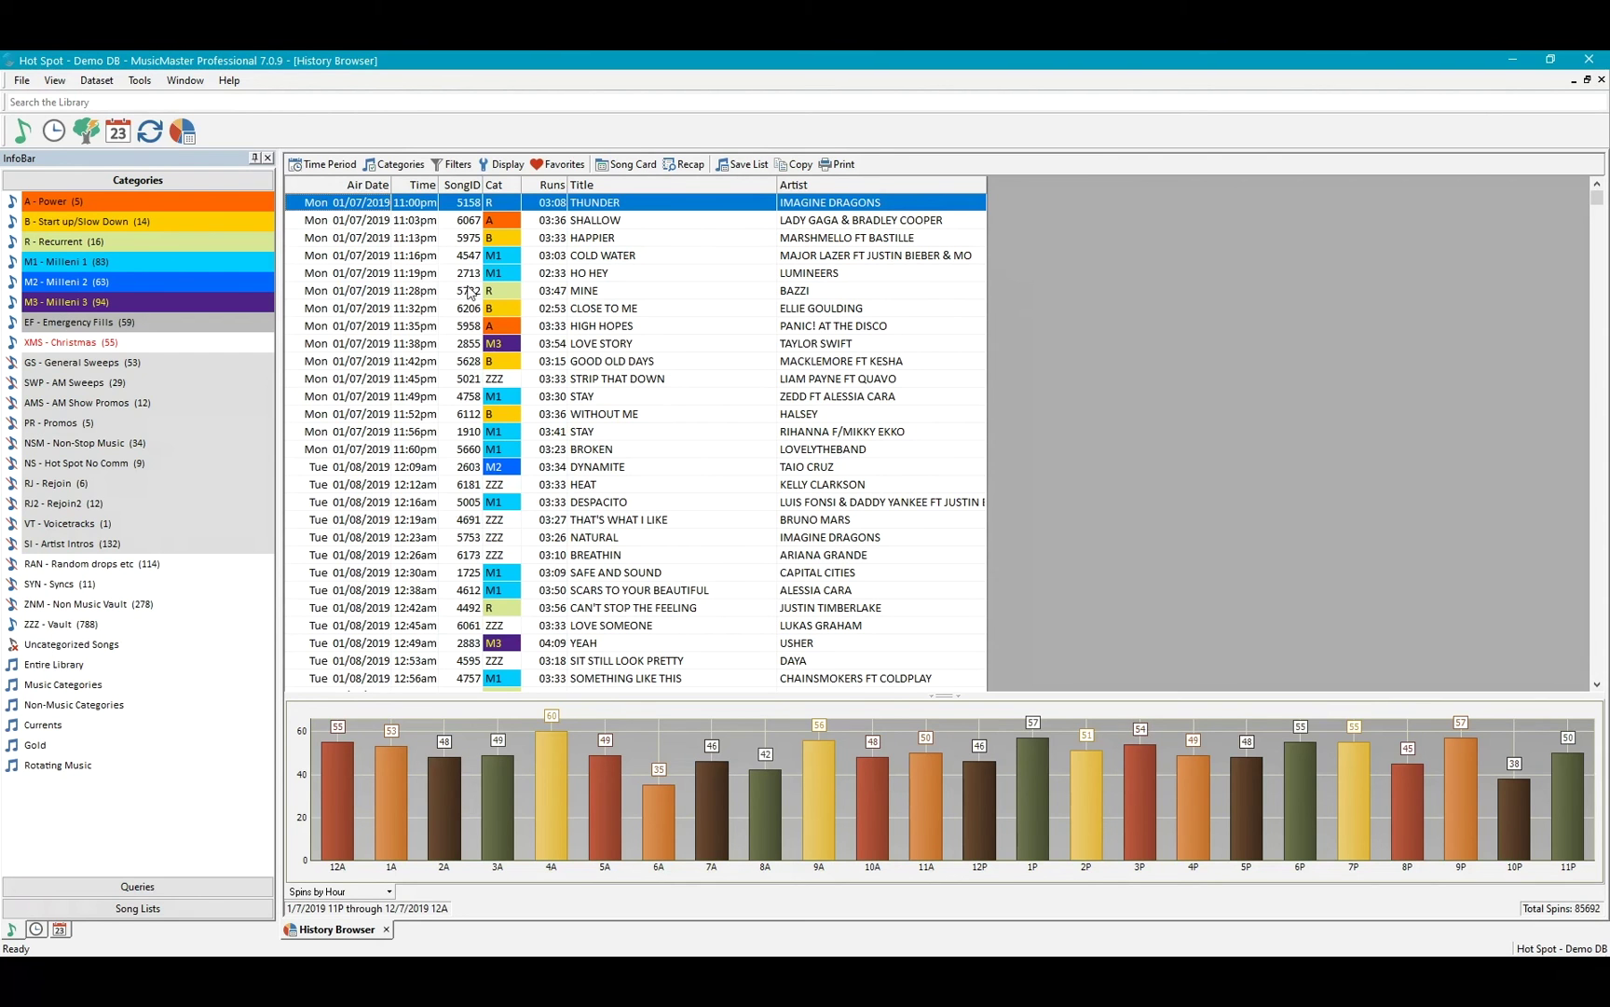
Check the hourly spins of STRIP THAT DOWN and HEAT, and save the results as a new song list named "dec 7 2019".
{"action": "left_click", "coordinate": [502, 382]}
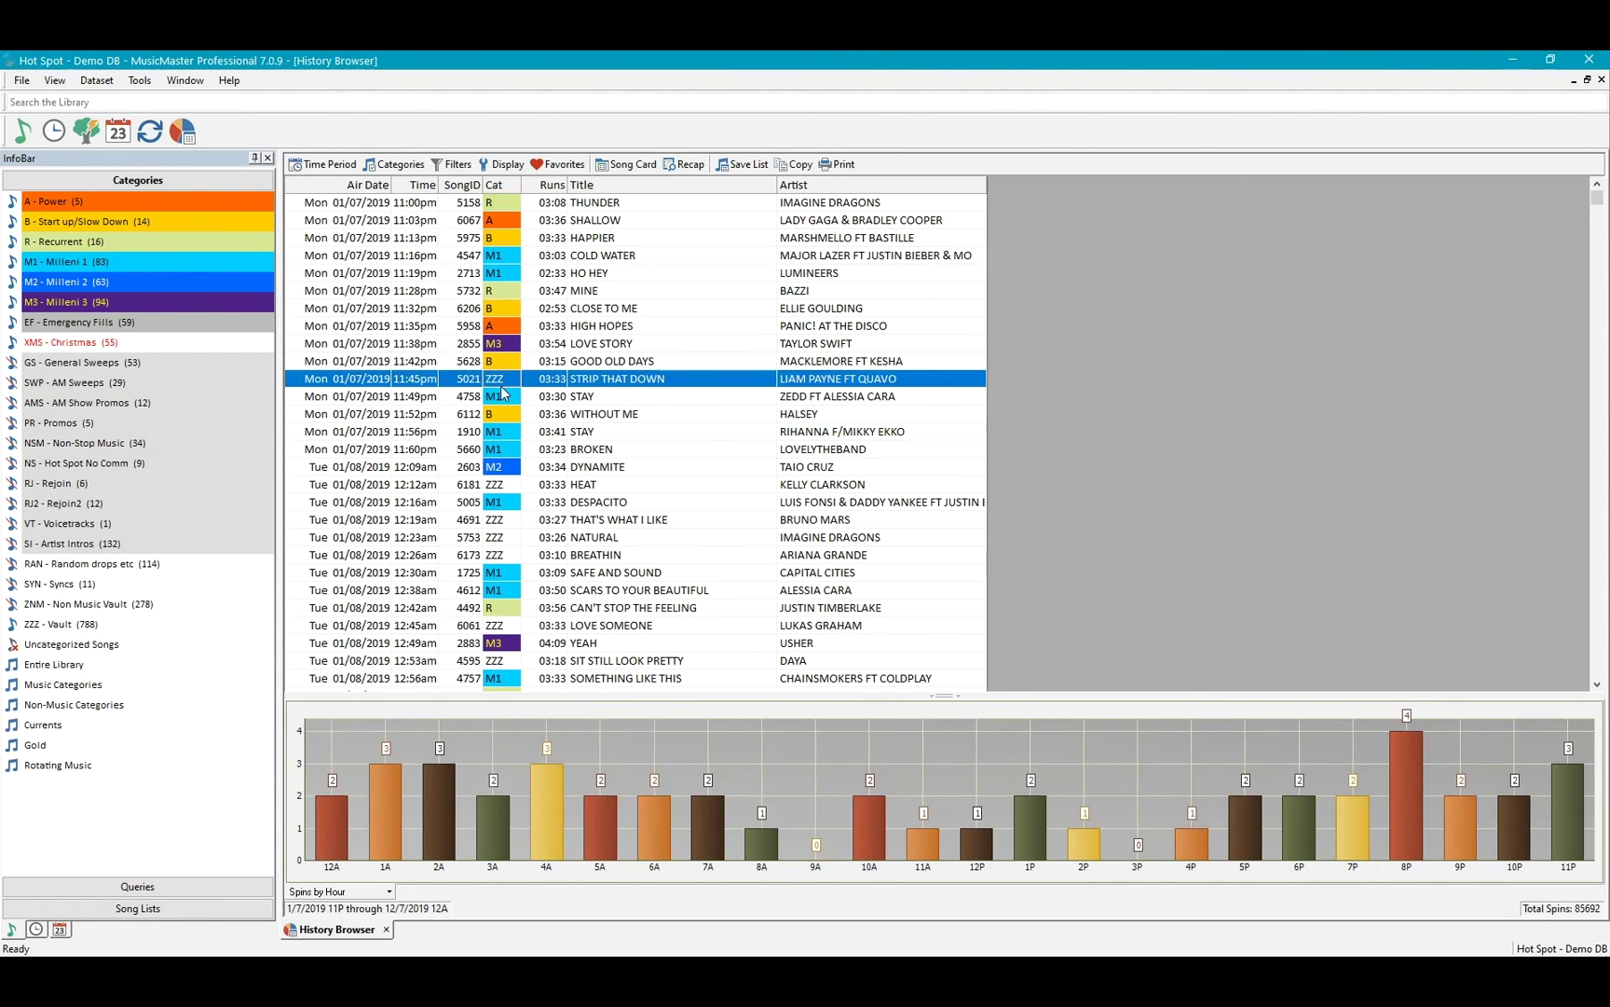
{"action": "left_click", "coordinate": [510, 486]}
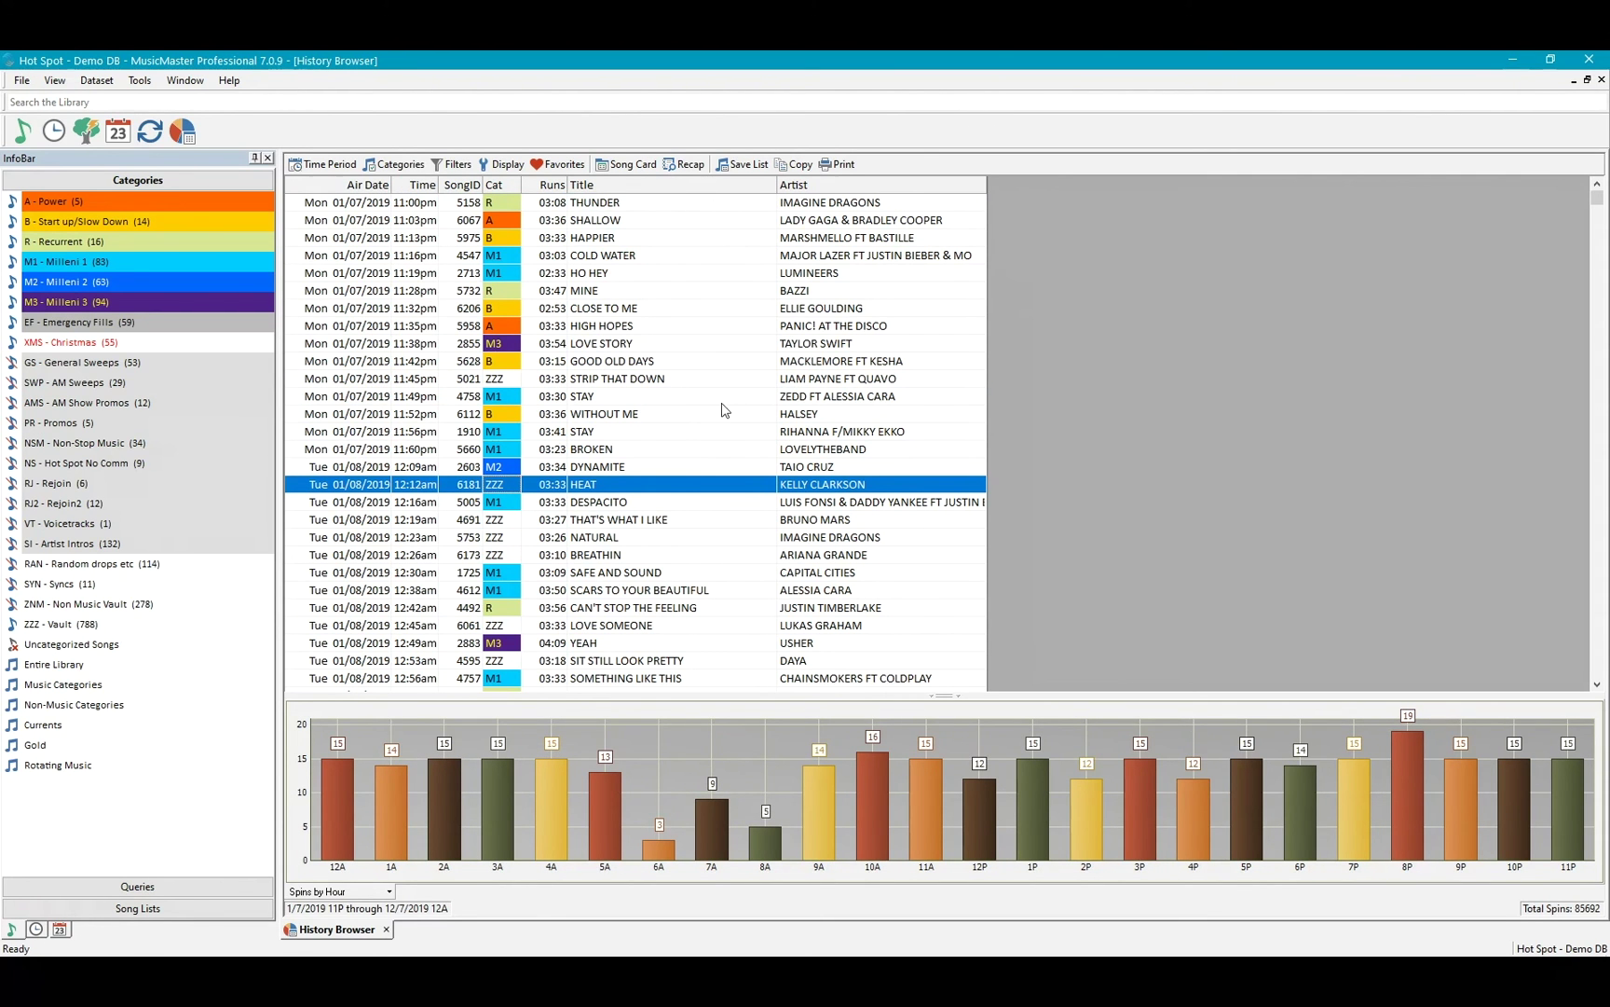
{"action": "left_click", "coordinate": [738, 164]}
{"action": "type", "text": "dec"}
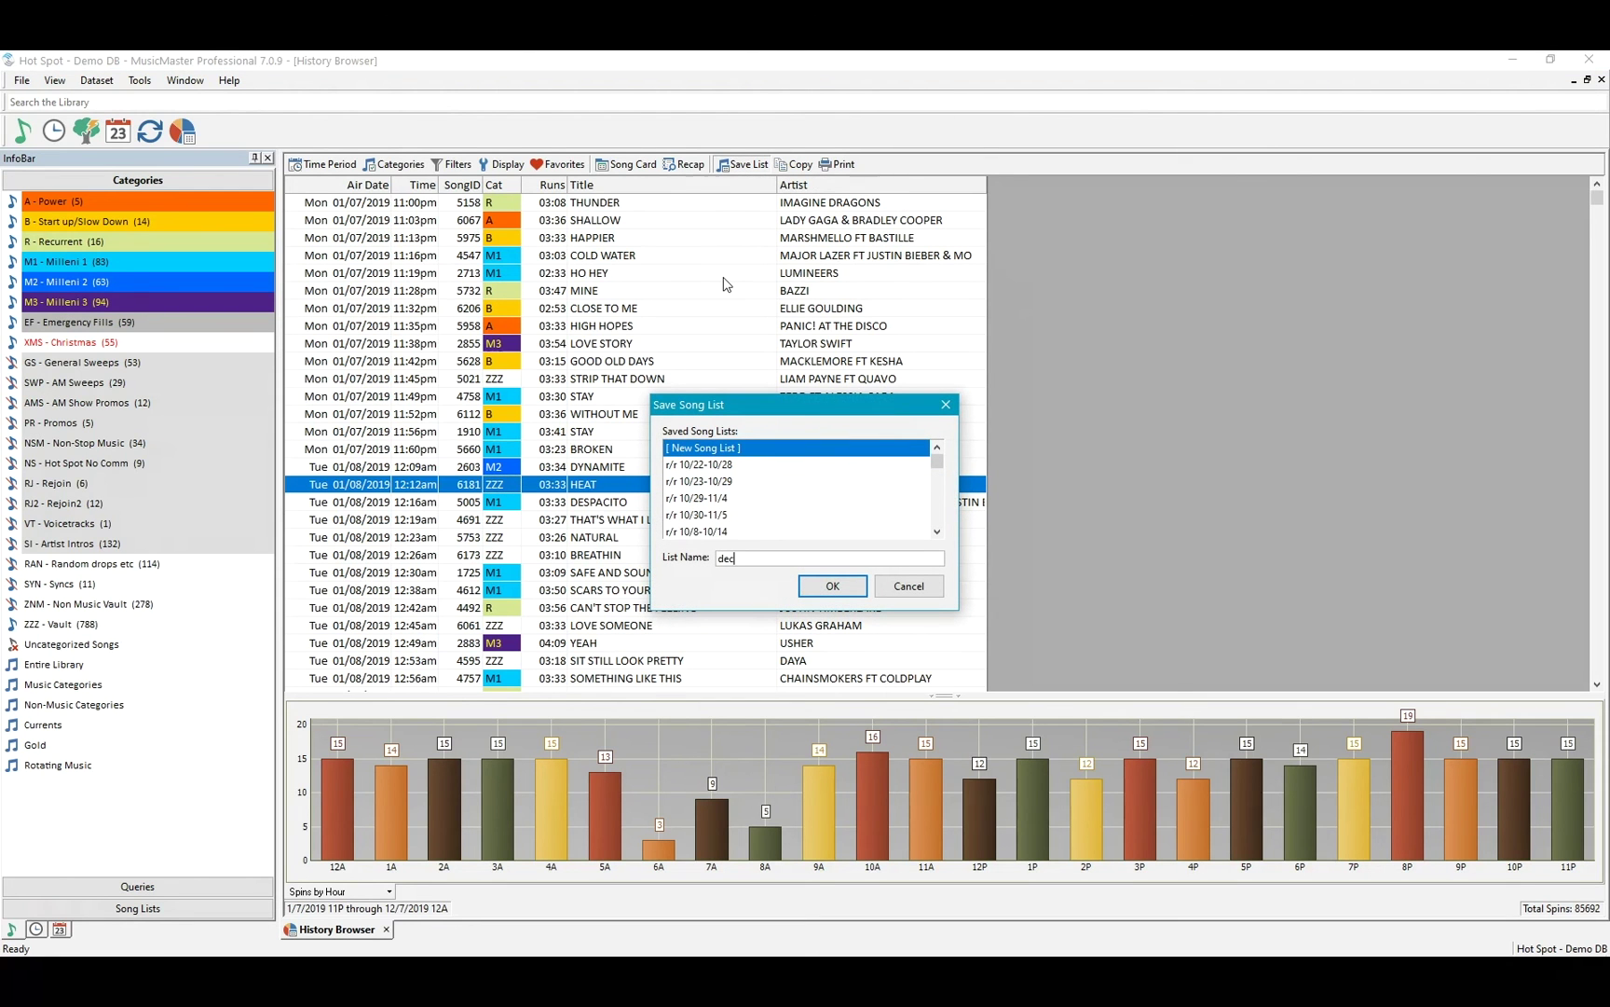
{"action": "type", "text": " 7"}
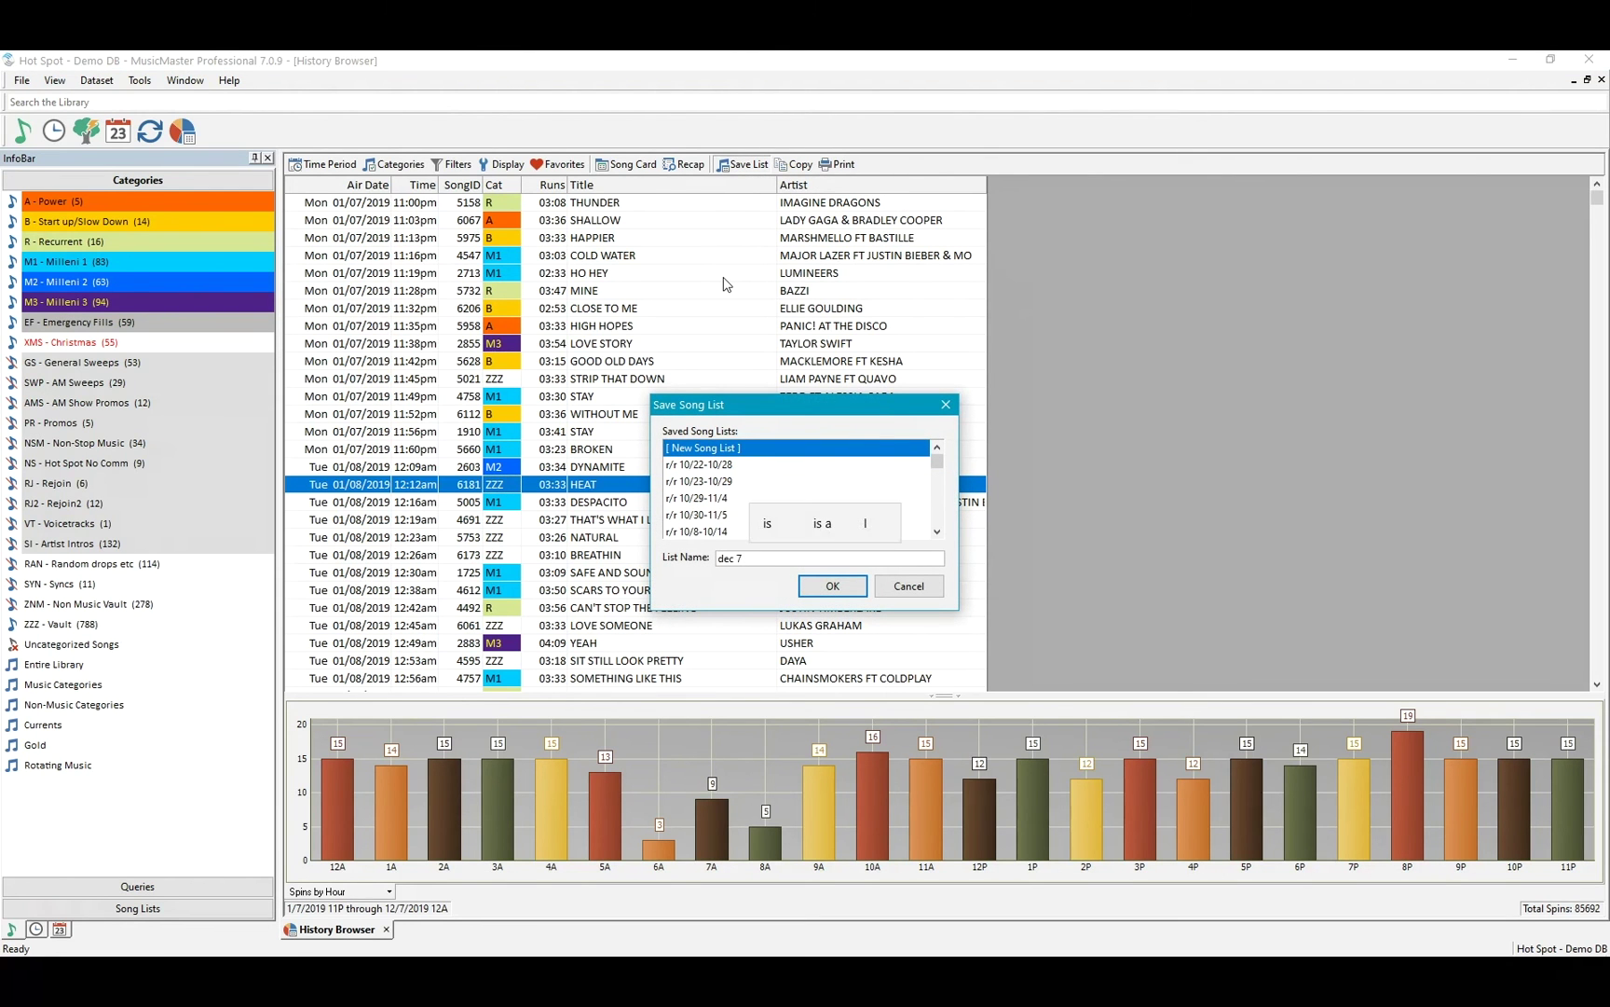
{"action": "type", "text": " 2019"}
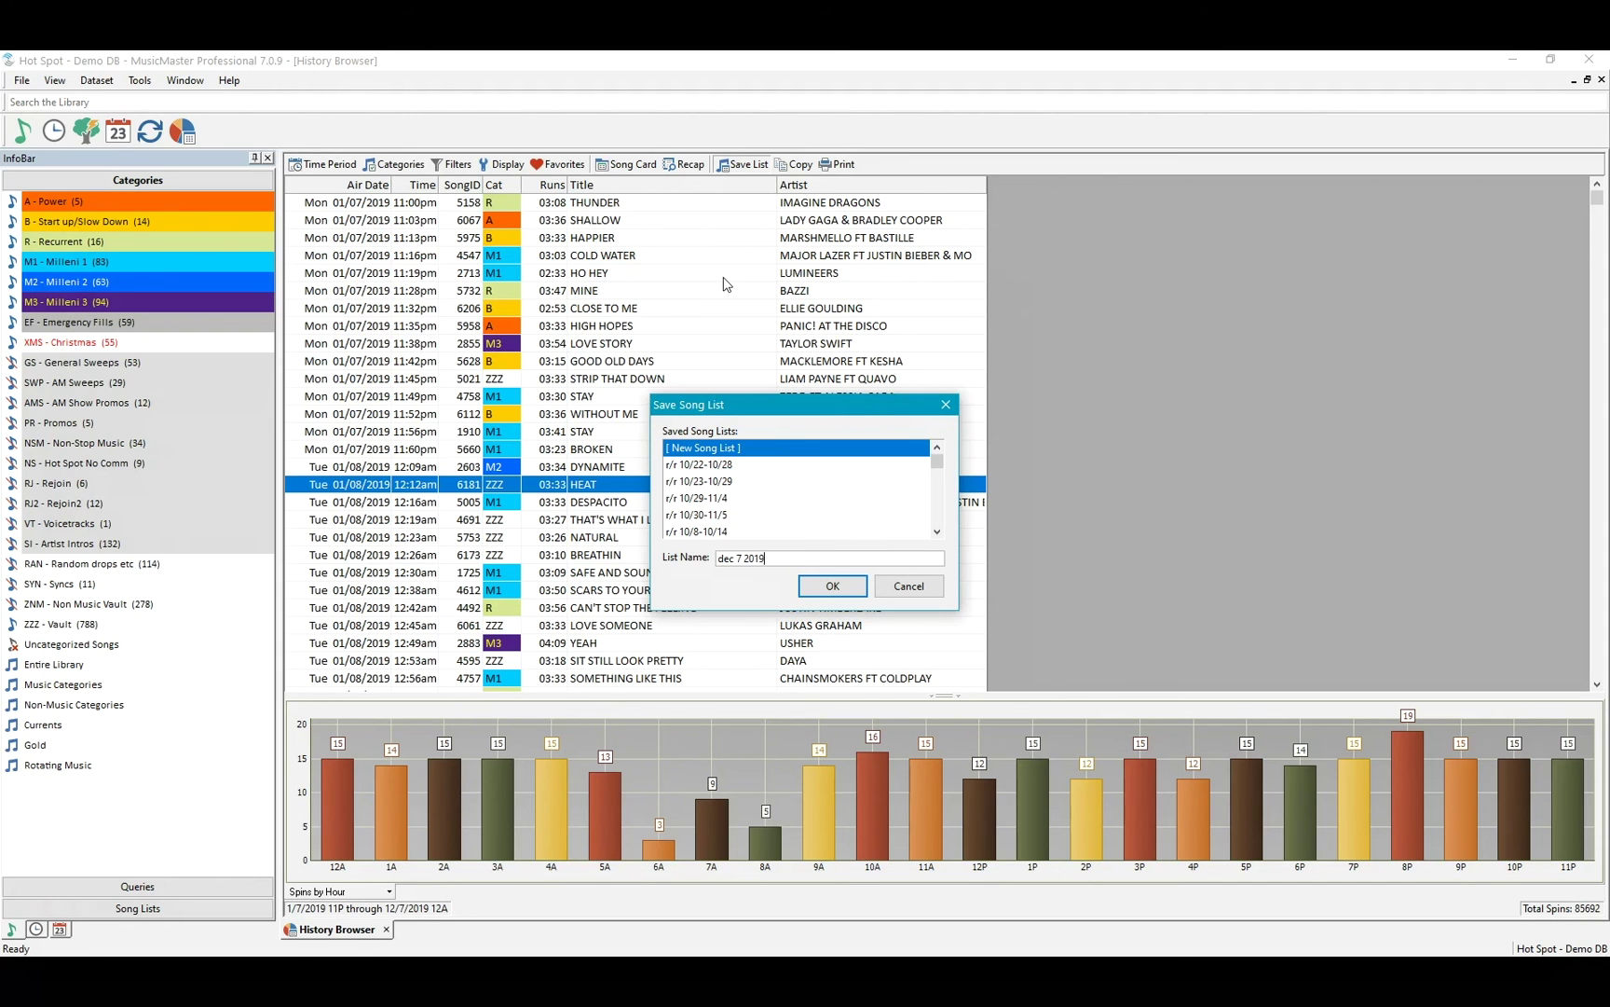
{"action": "left_click", "coordinate": [830, 585]}
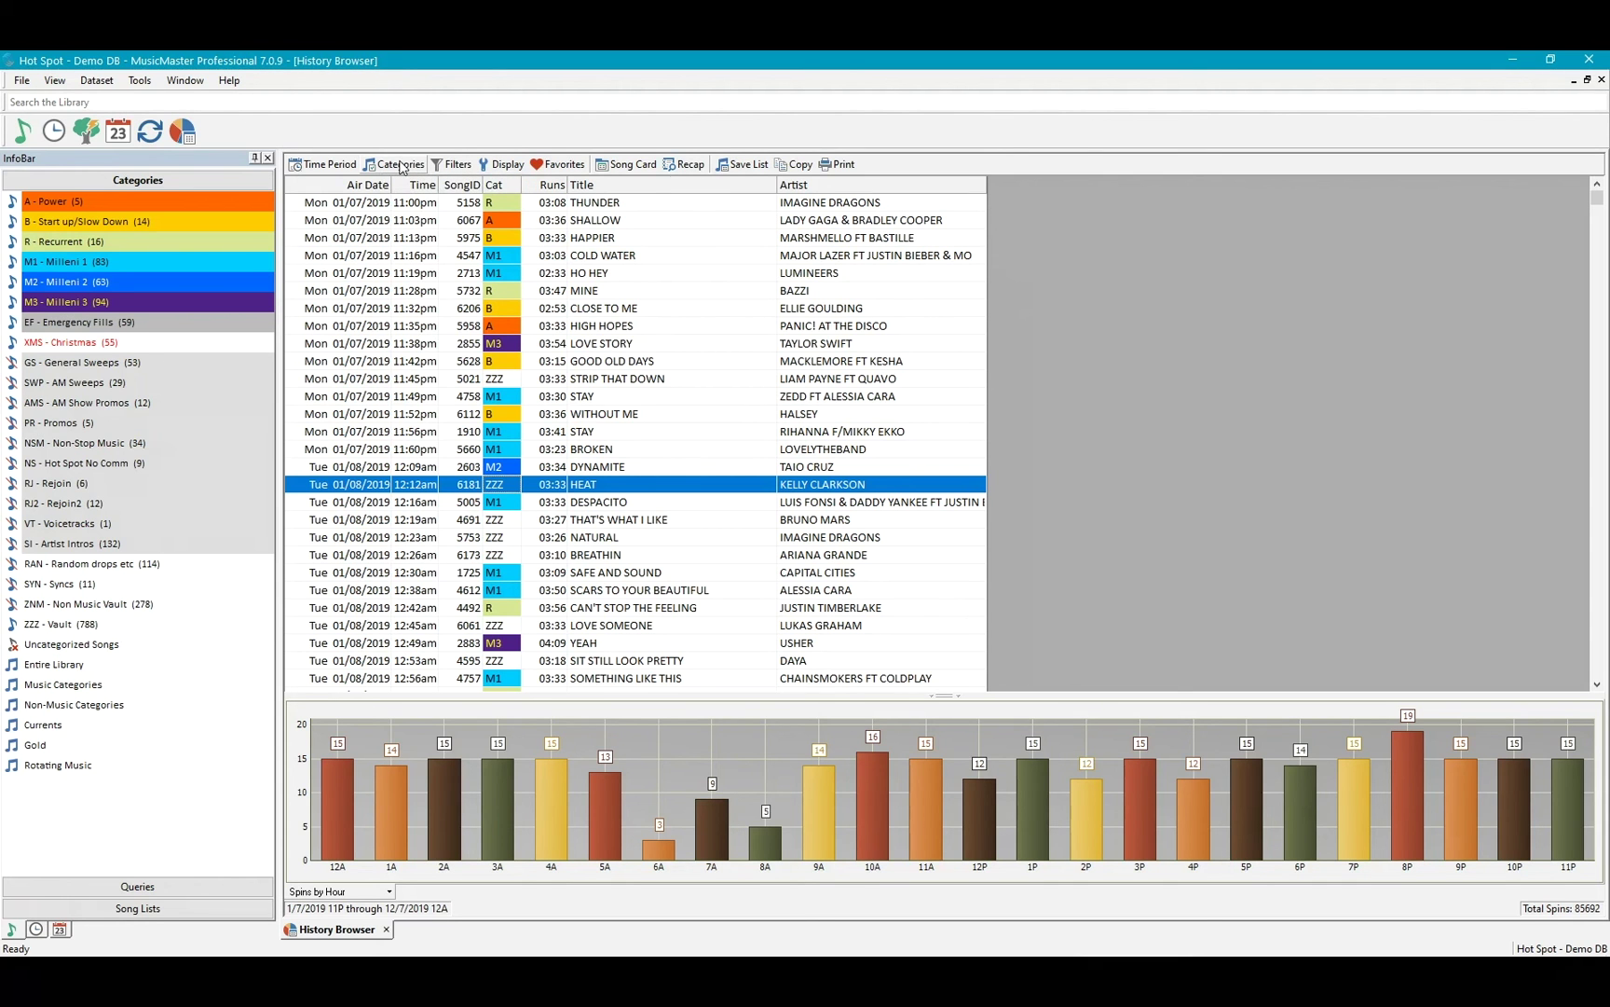
Set the History Browser's display mode to Individual Songs.
{"action": "left_click", "coordinate": [506, 172]}
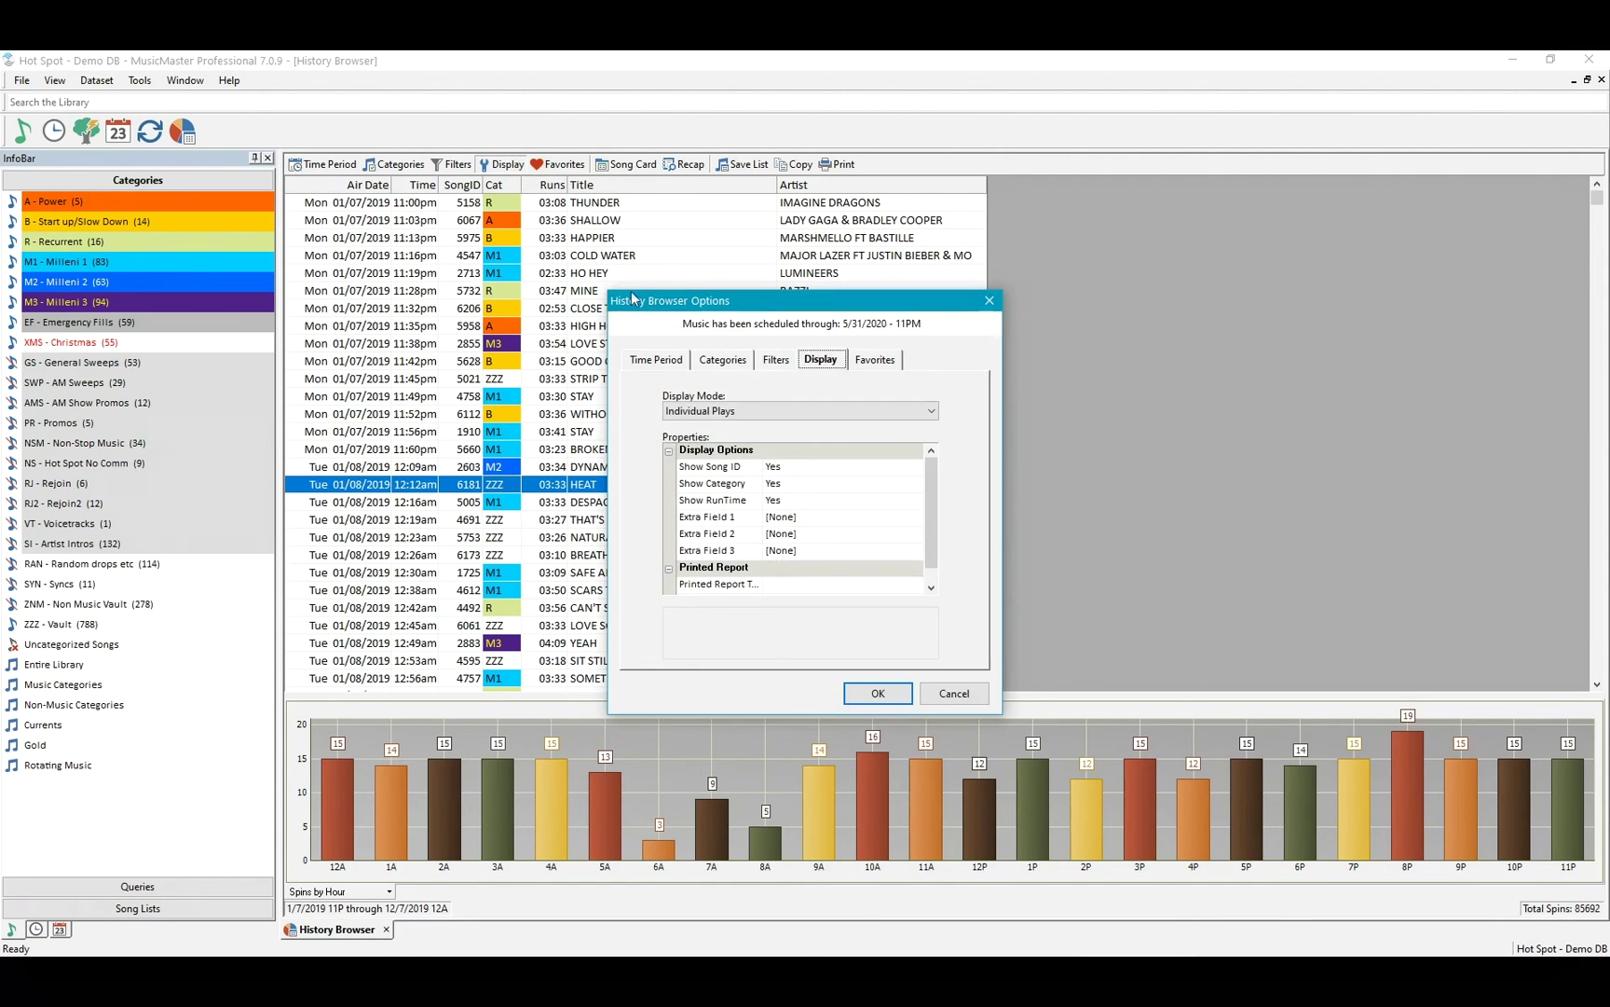
{"action": "left_click", "coordinate": [771, 415]}
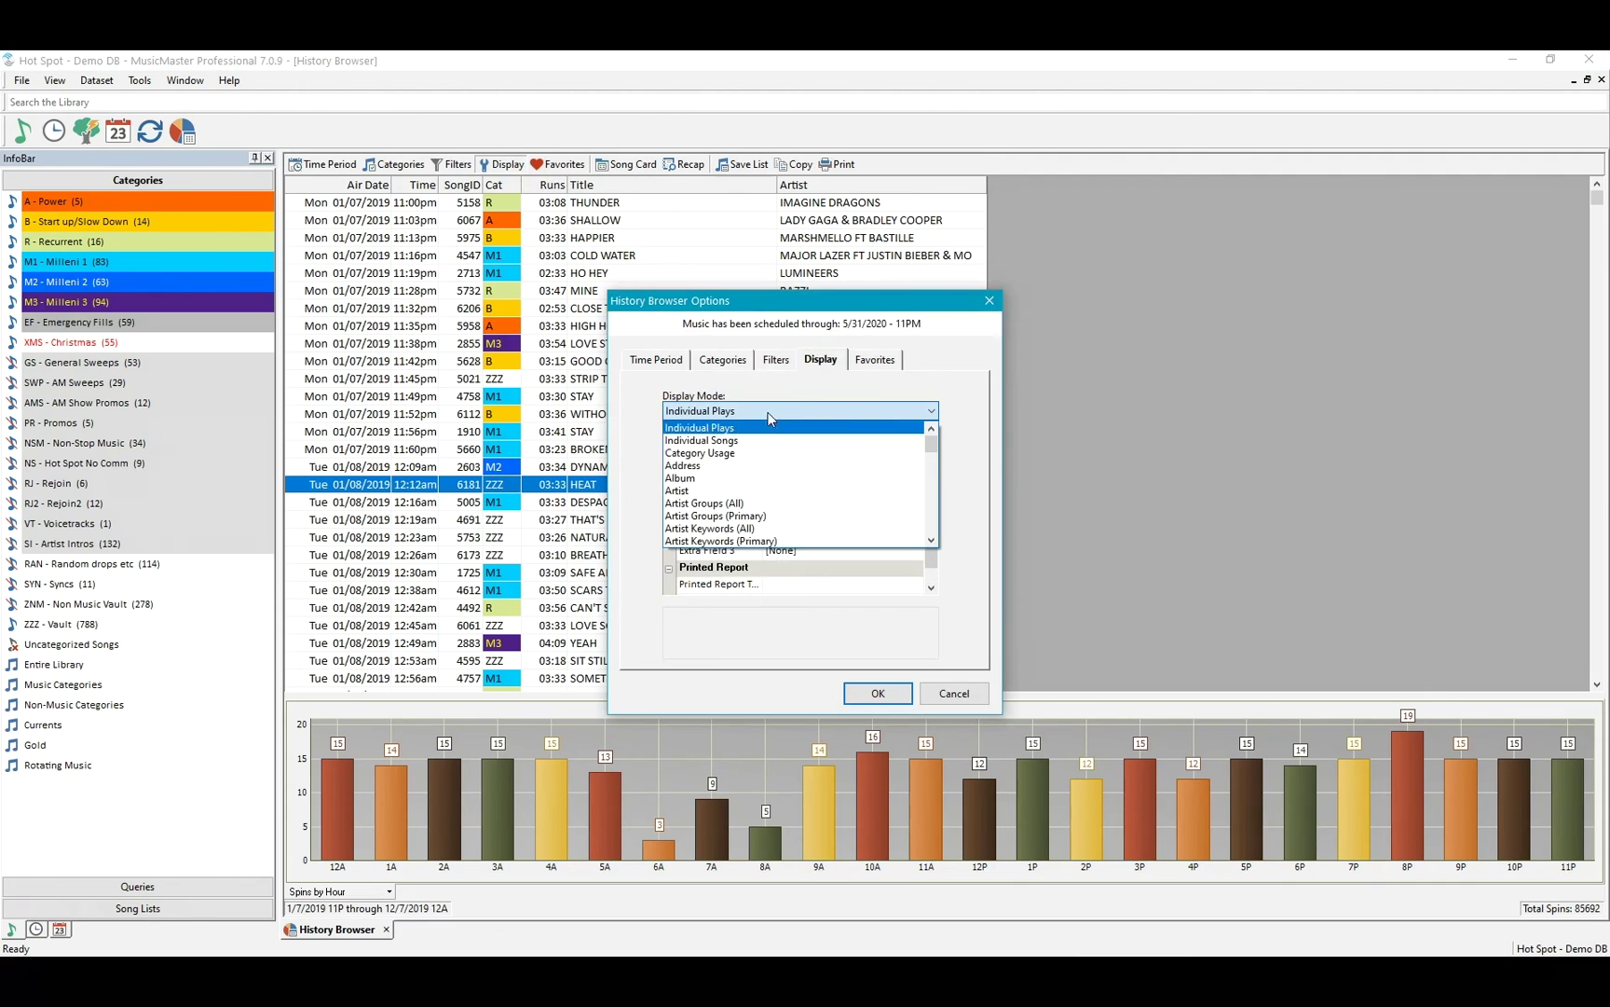
{"action": "left_click", "coordinate": [723, 441]}
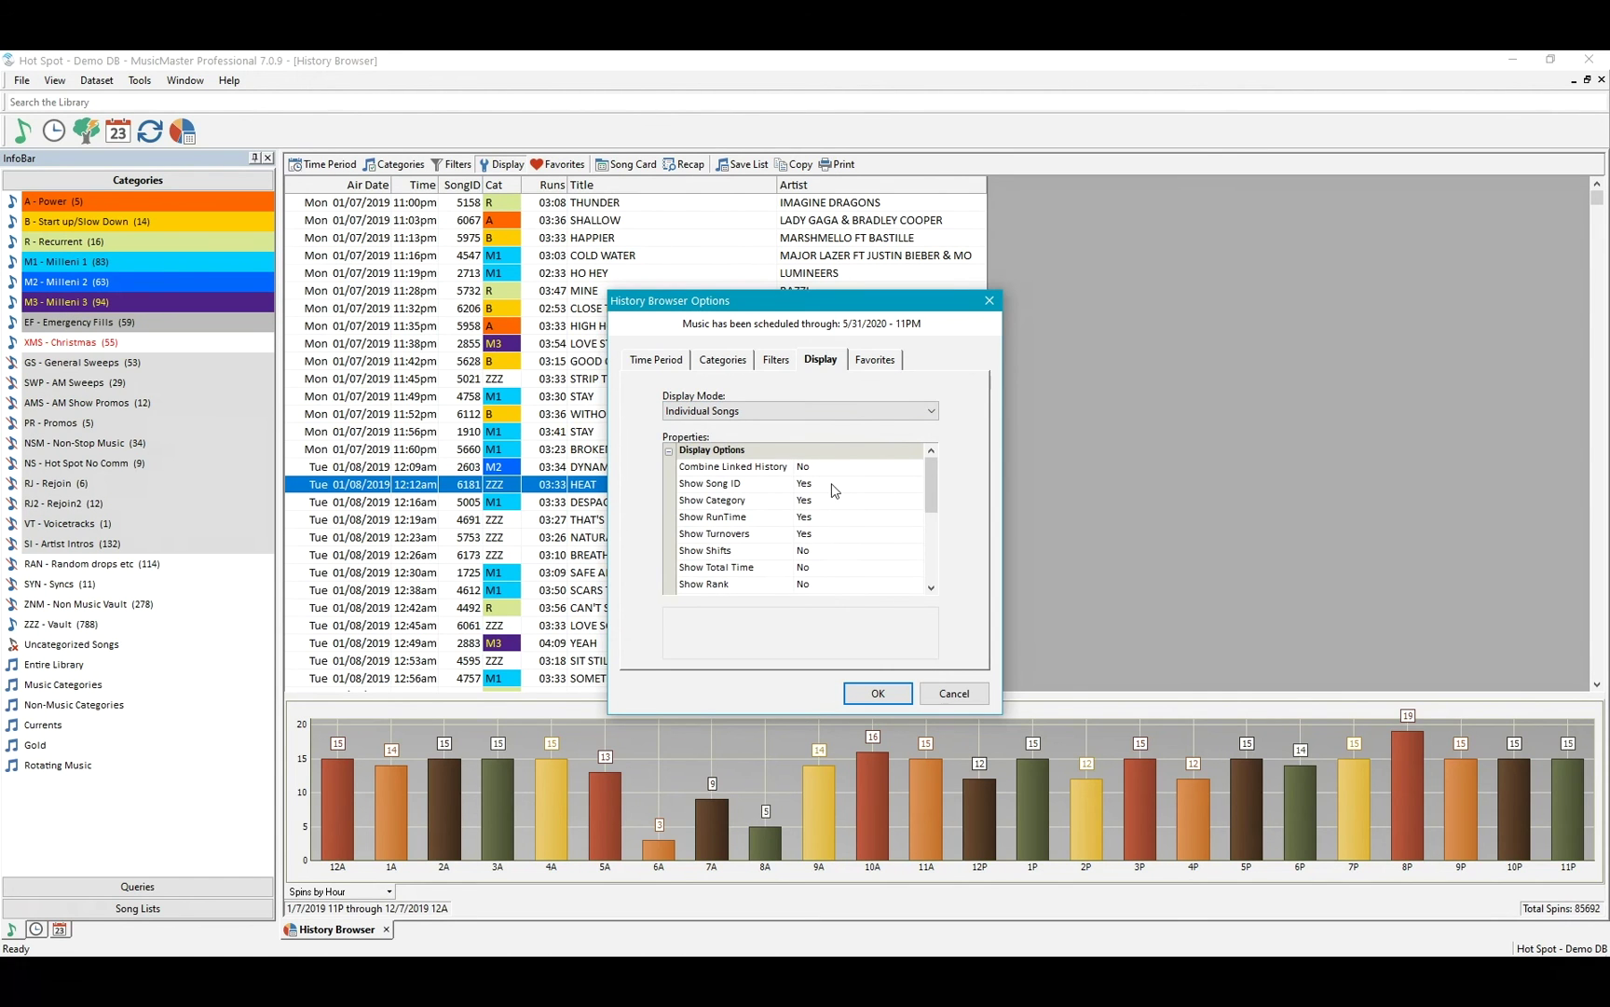
Set the history's time period to run from 5/21/2020 through 5/27/2020.
{"action": "left_click", "coordinate": [655, 360]}
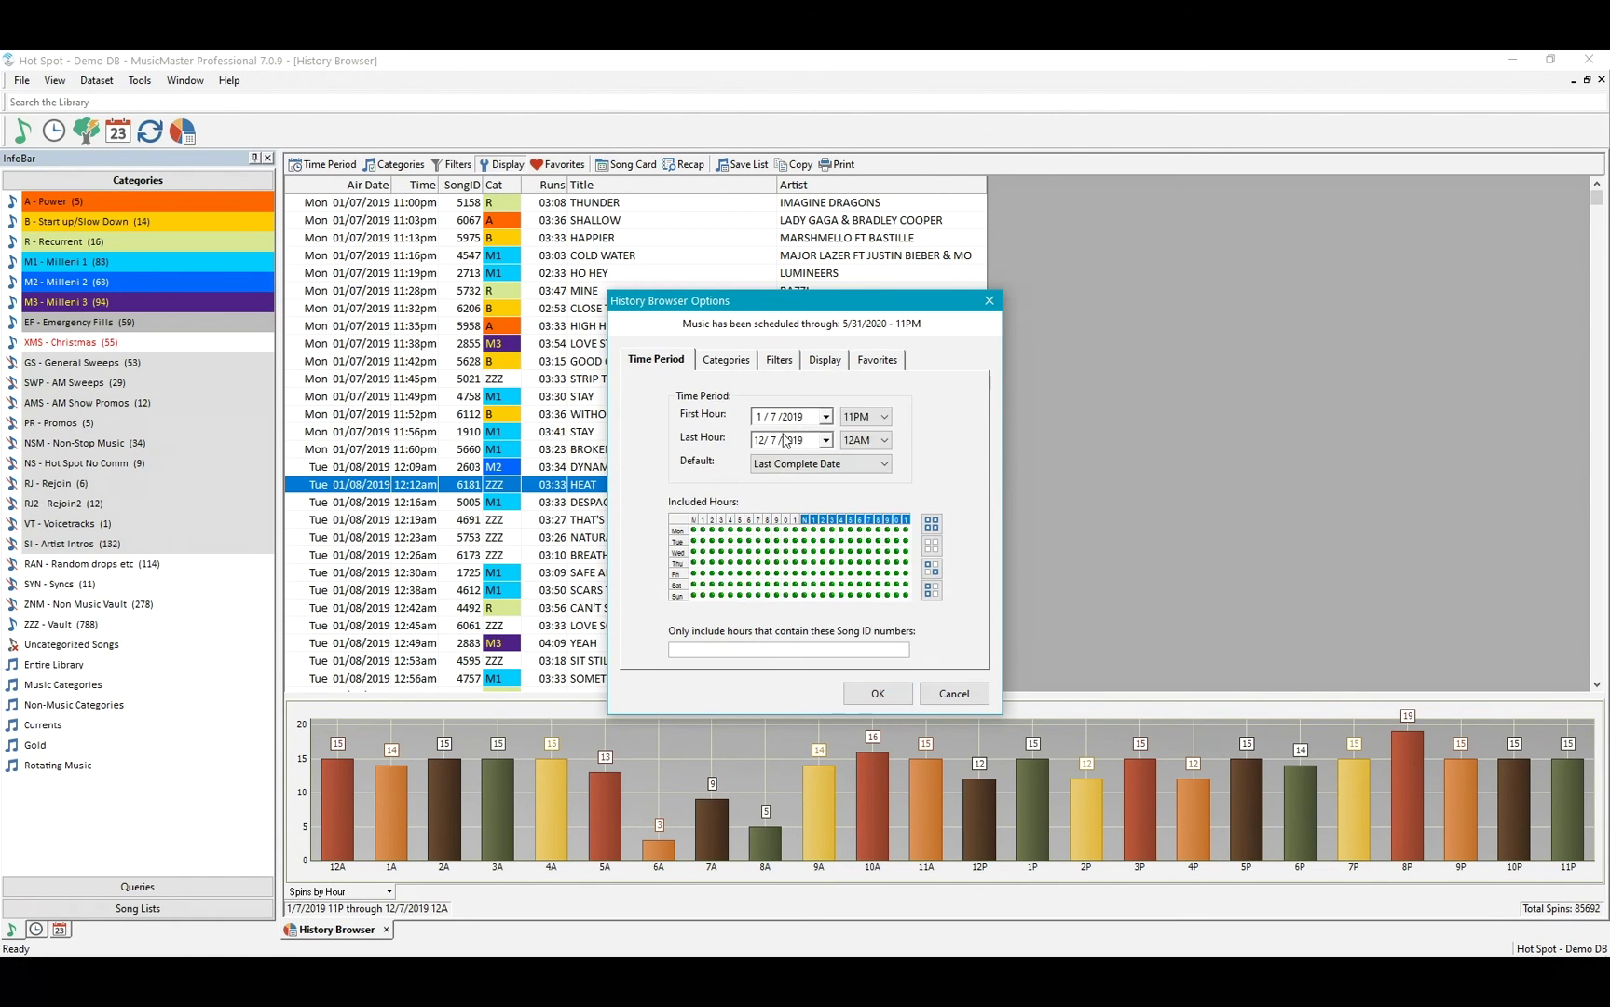
{"action": "left_click", "coordinate": [827, 417]}
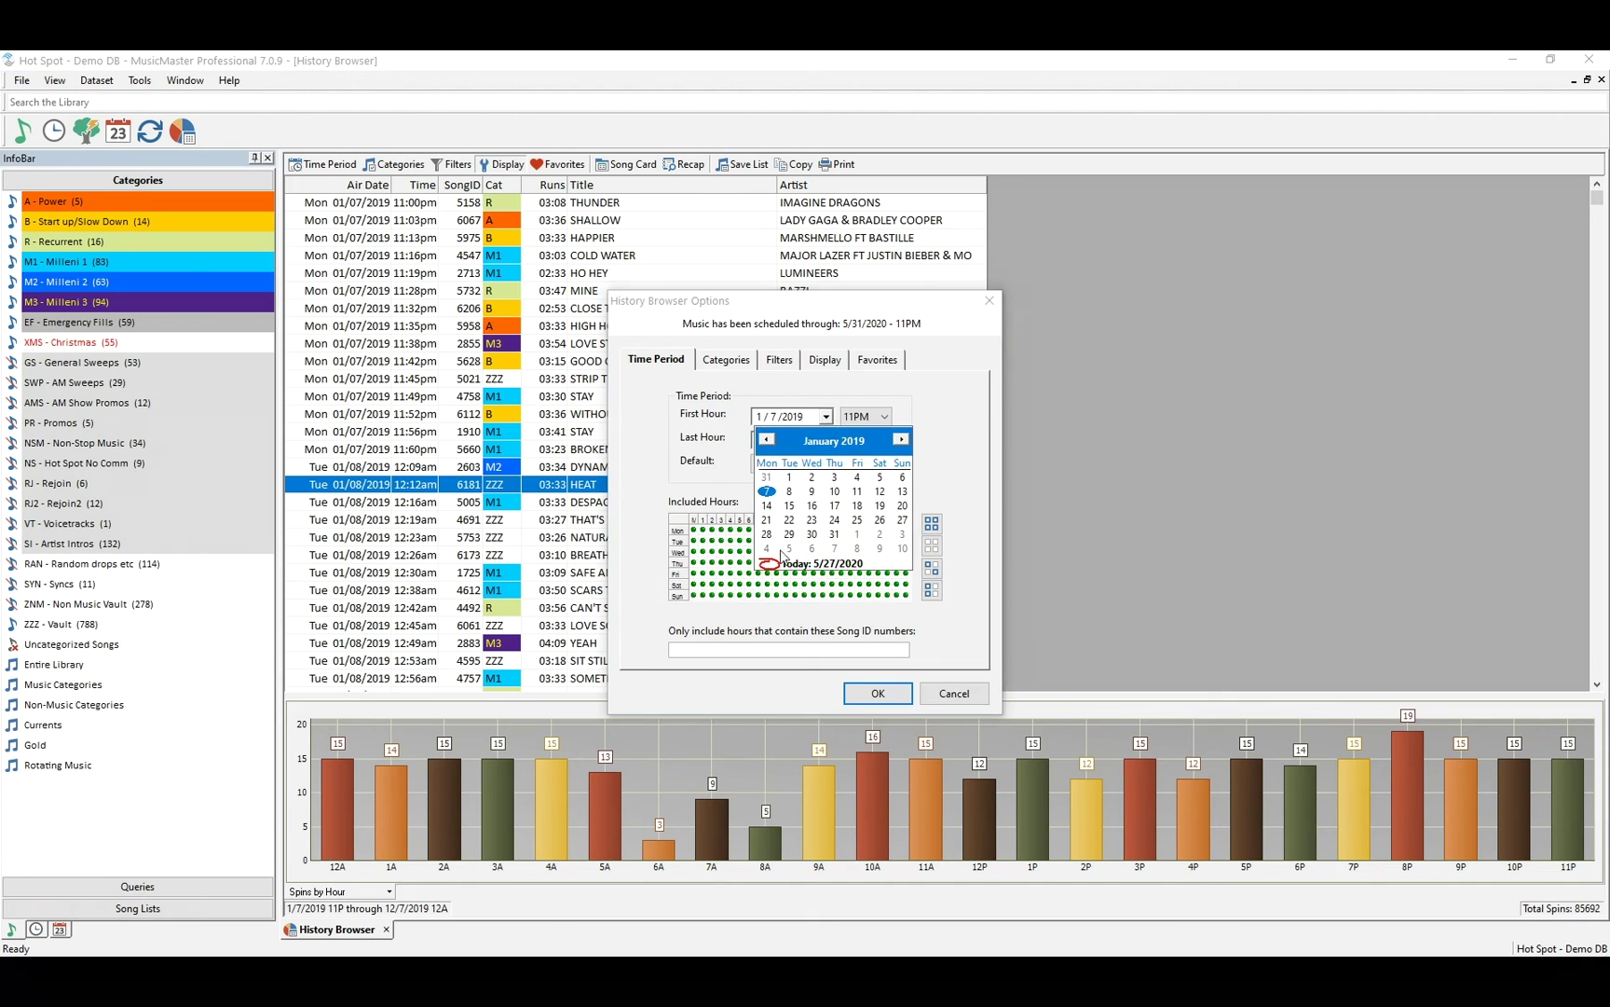
{"action": "left_click", "coordinate": [825, 566]}
{"action": "left_click", "coordinate": [827, 440]}
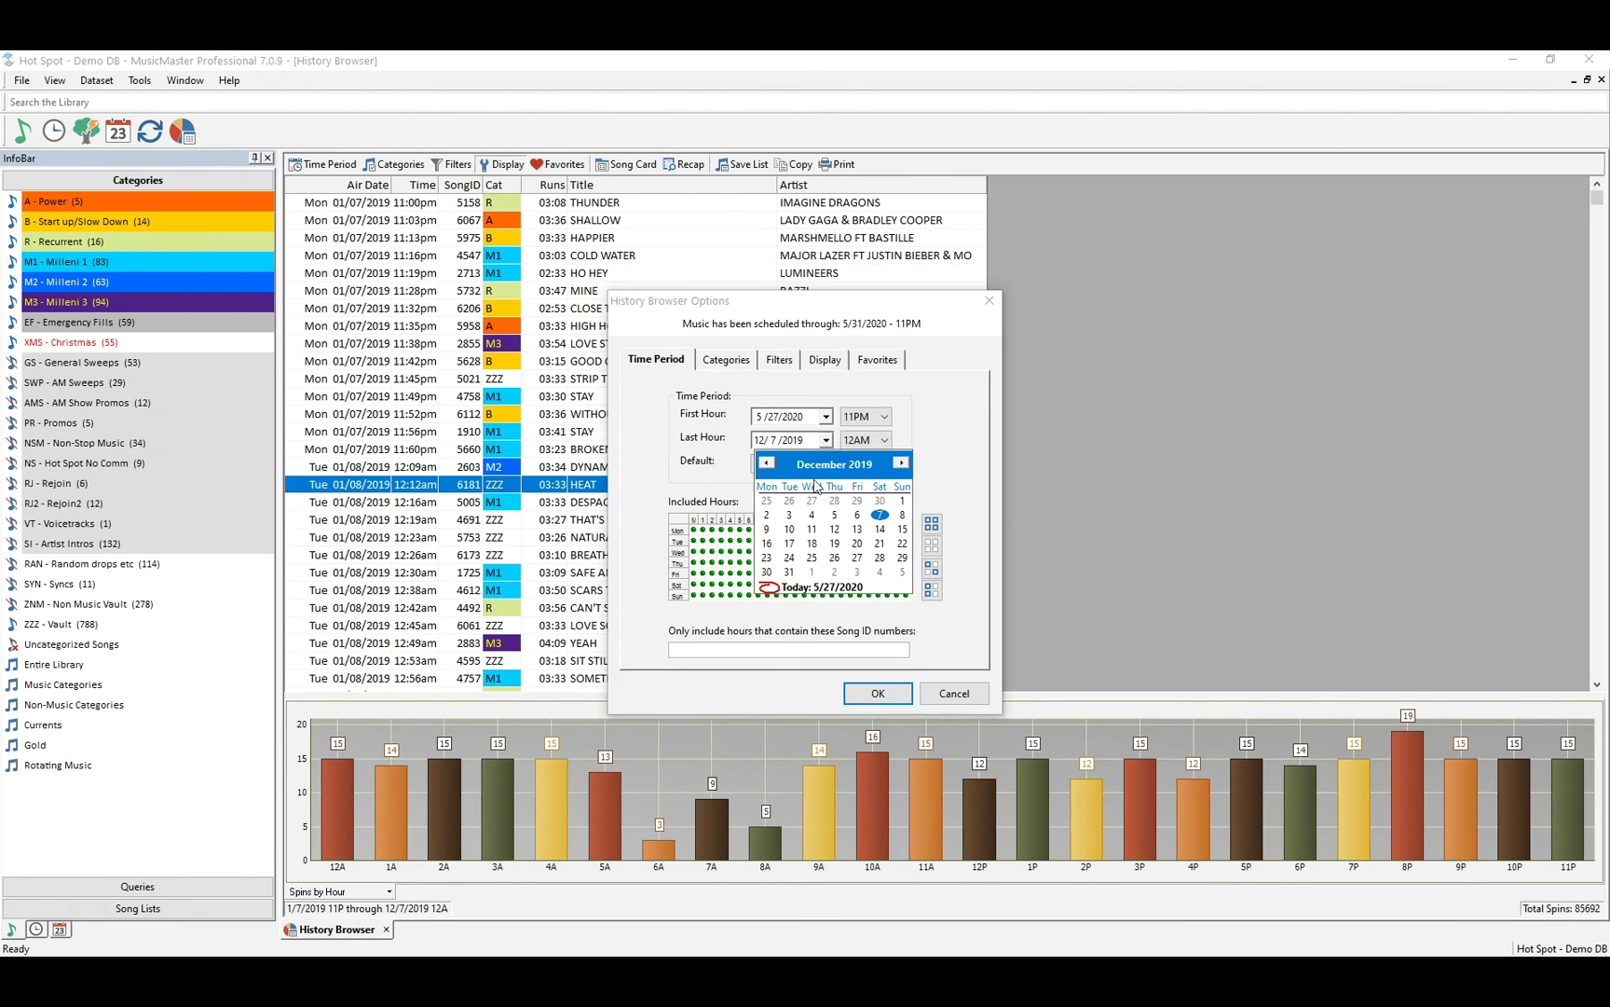
{"action": "left_click", "coordinate": [820, 588]}
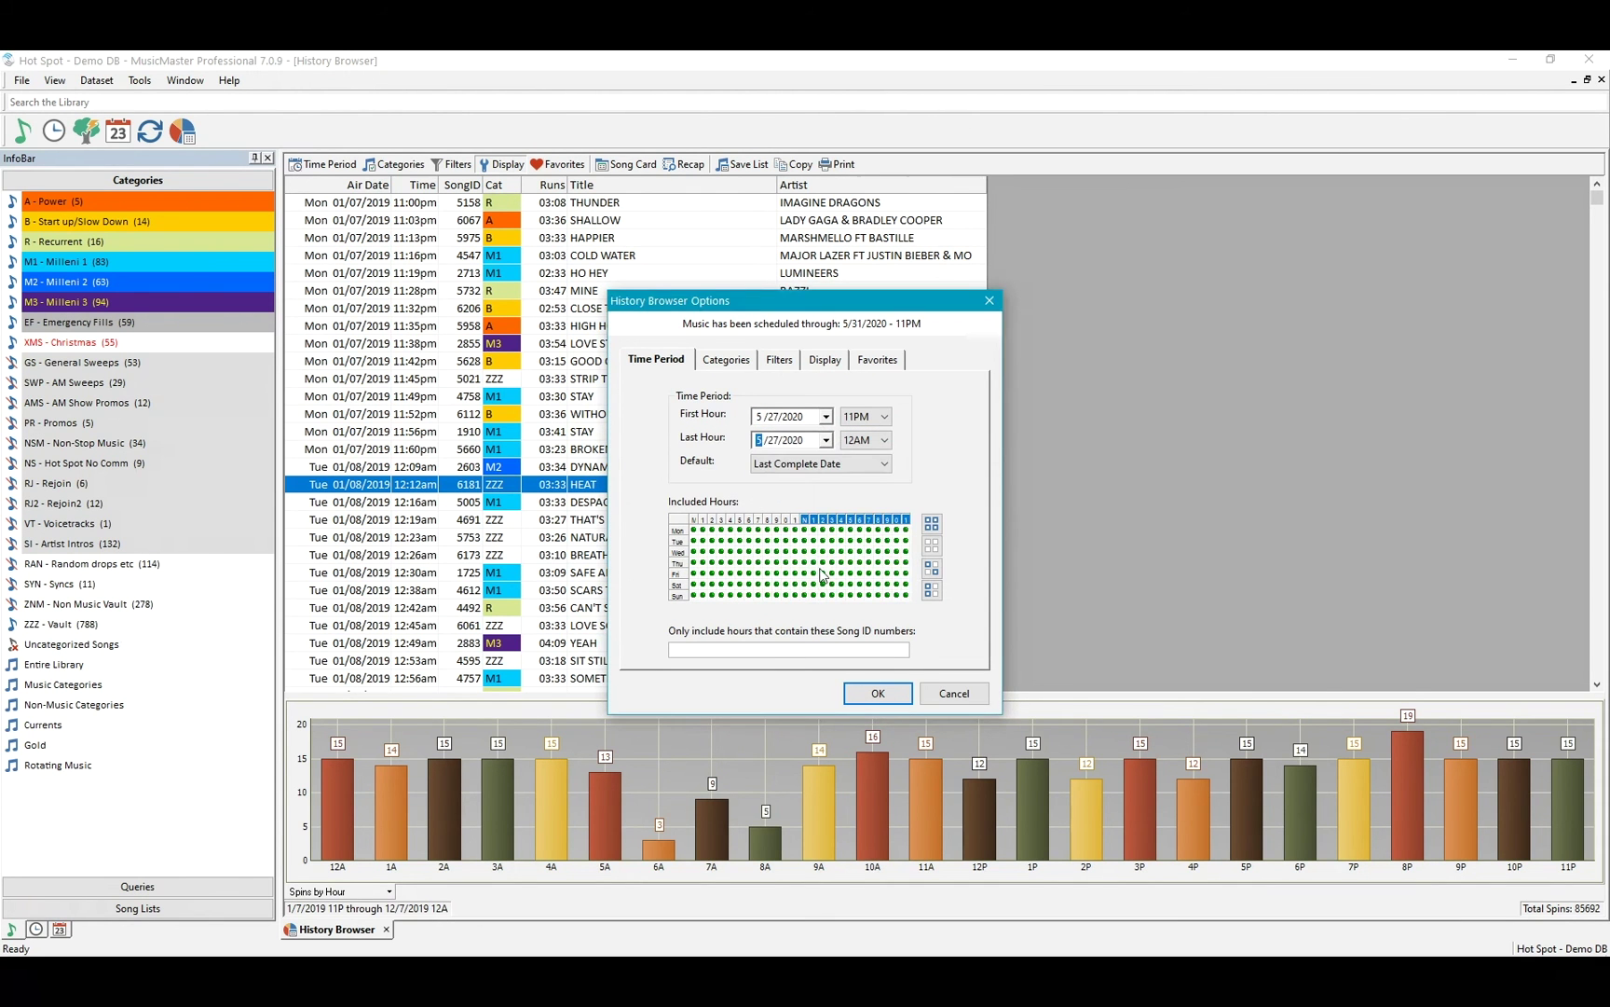
{"action": "left_click", "coordinate": [826, 418]}
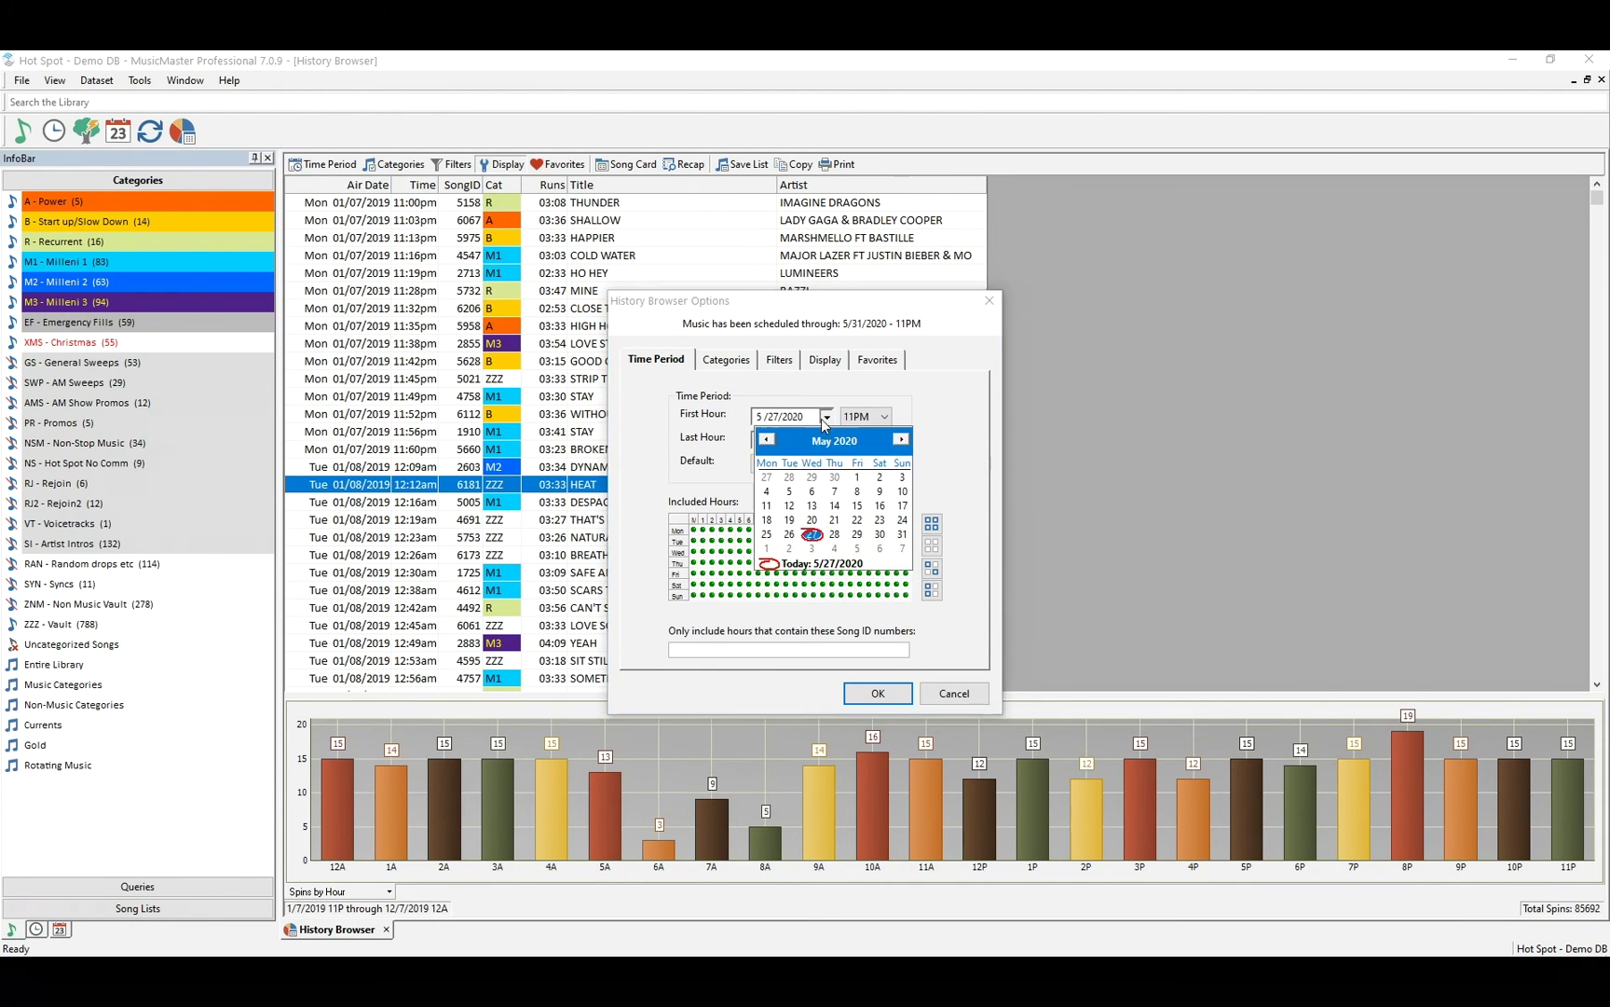
{"action": "left_click", "coordinate": [835, 520]}
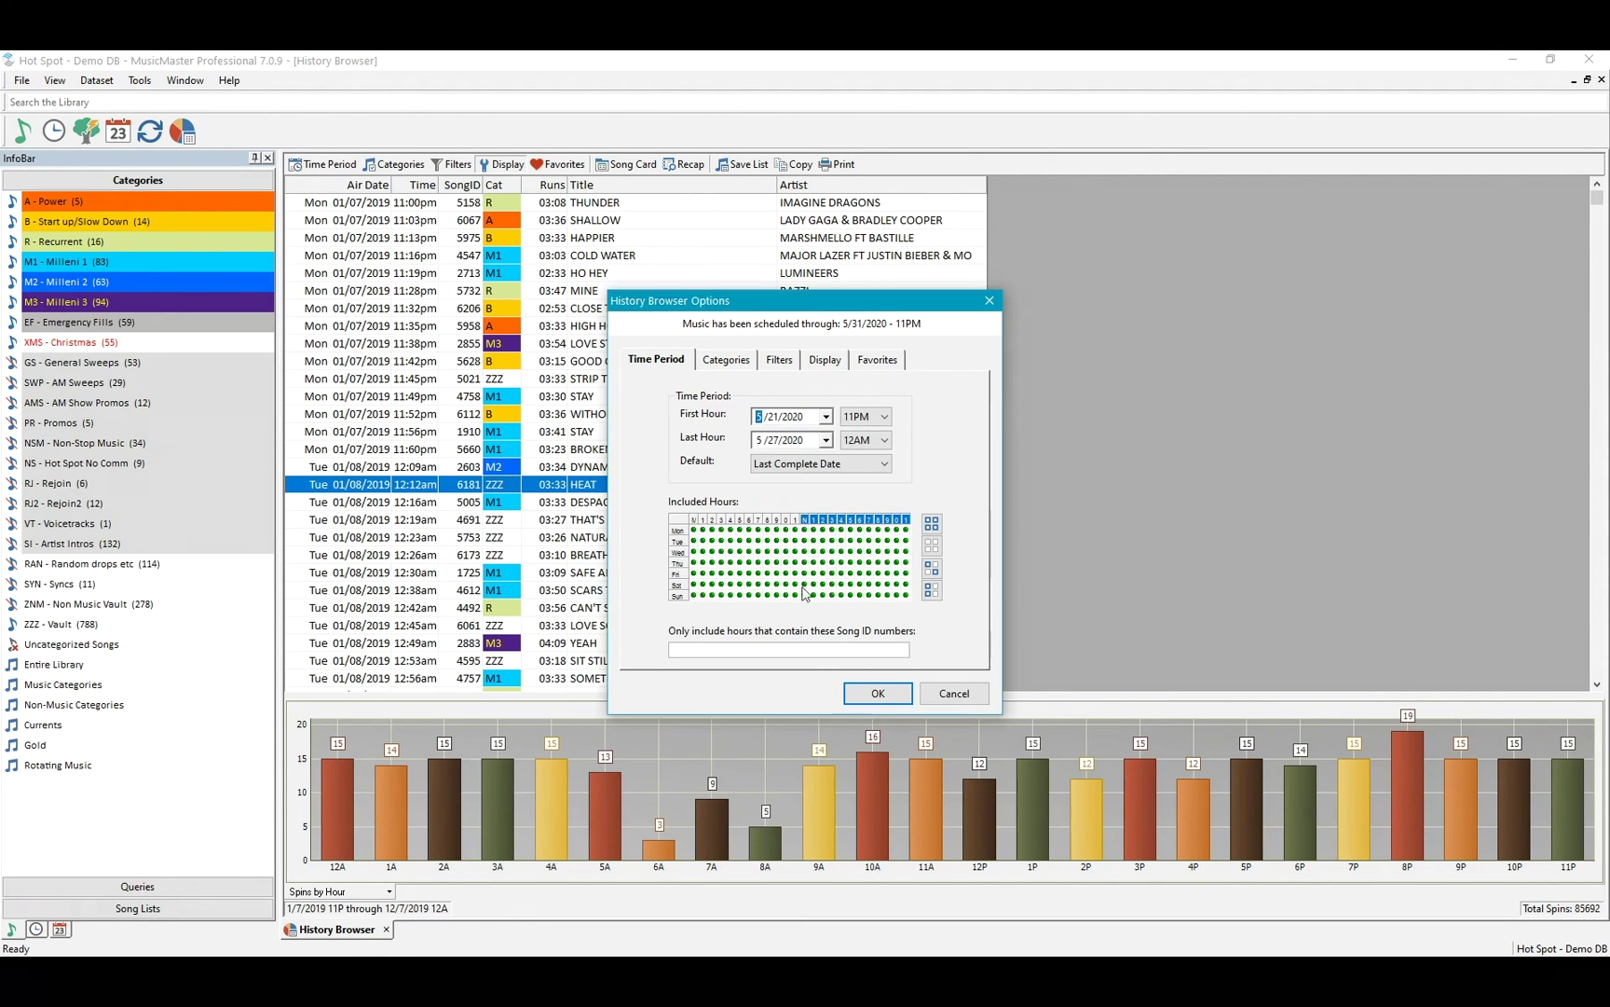
Limit the history to the first three categories in the category list.
{"action": "left_click", "coordinate": [714, 362]}
{"action": "left_click", "coordinate": [899, 423]}
{"action": "left_click", "coordinate": [673, 439]}
{"action": "left_click", "coordinate": [673, 457]}
{"action": "left_click", "coordinate": [673, 473]}
Turn off Show Song ID and Show RunTime, and turn on Show Total Time and Show Rank for the song display.
{"action": "left_click", "coordinate": [818, 362]}
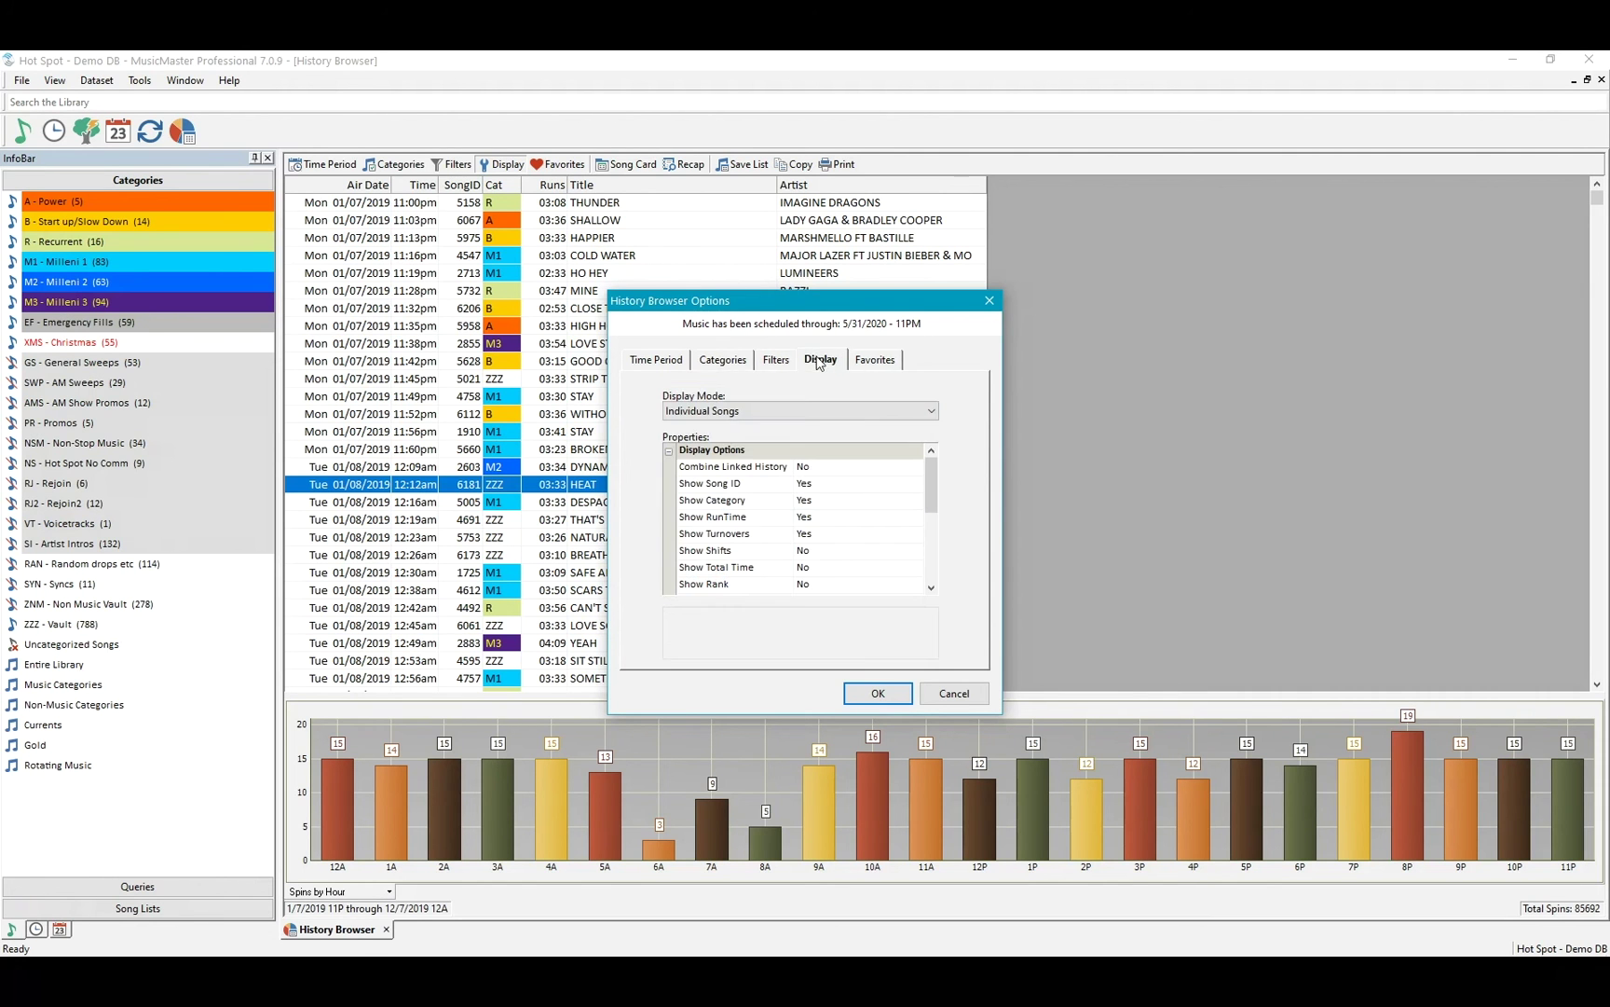
{"action": "left_click", "coordinate": [824, 467]}
{"action": "double_click", "coordinate": [840, 488]}
{"action": "double_click", "coordinate": [833, 522]}
{"action": "double_click", "coordinate": [847, 571]}
{"action": "left_click_drag", "start_coordinate": [926, 479], "coordinate": [922, 507]}
{"action": "double_click", "coordinate": [822, 518]}
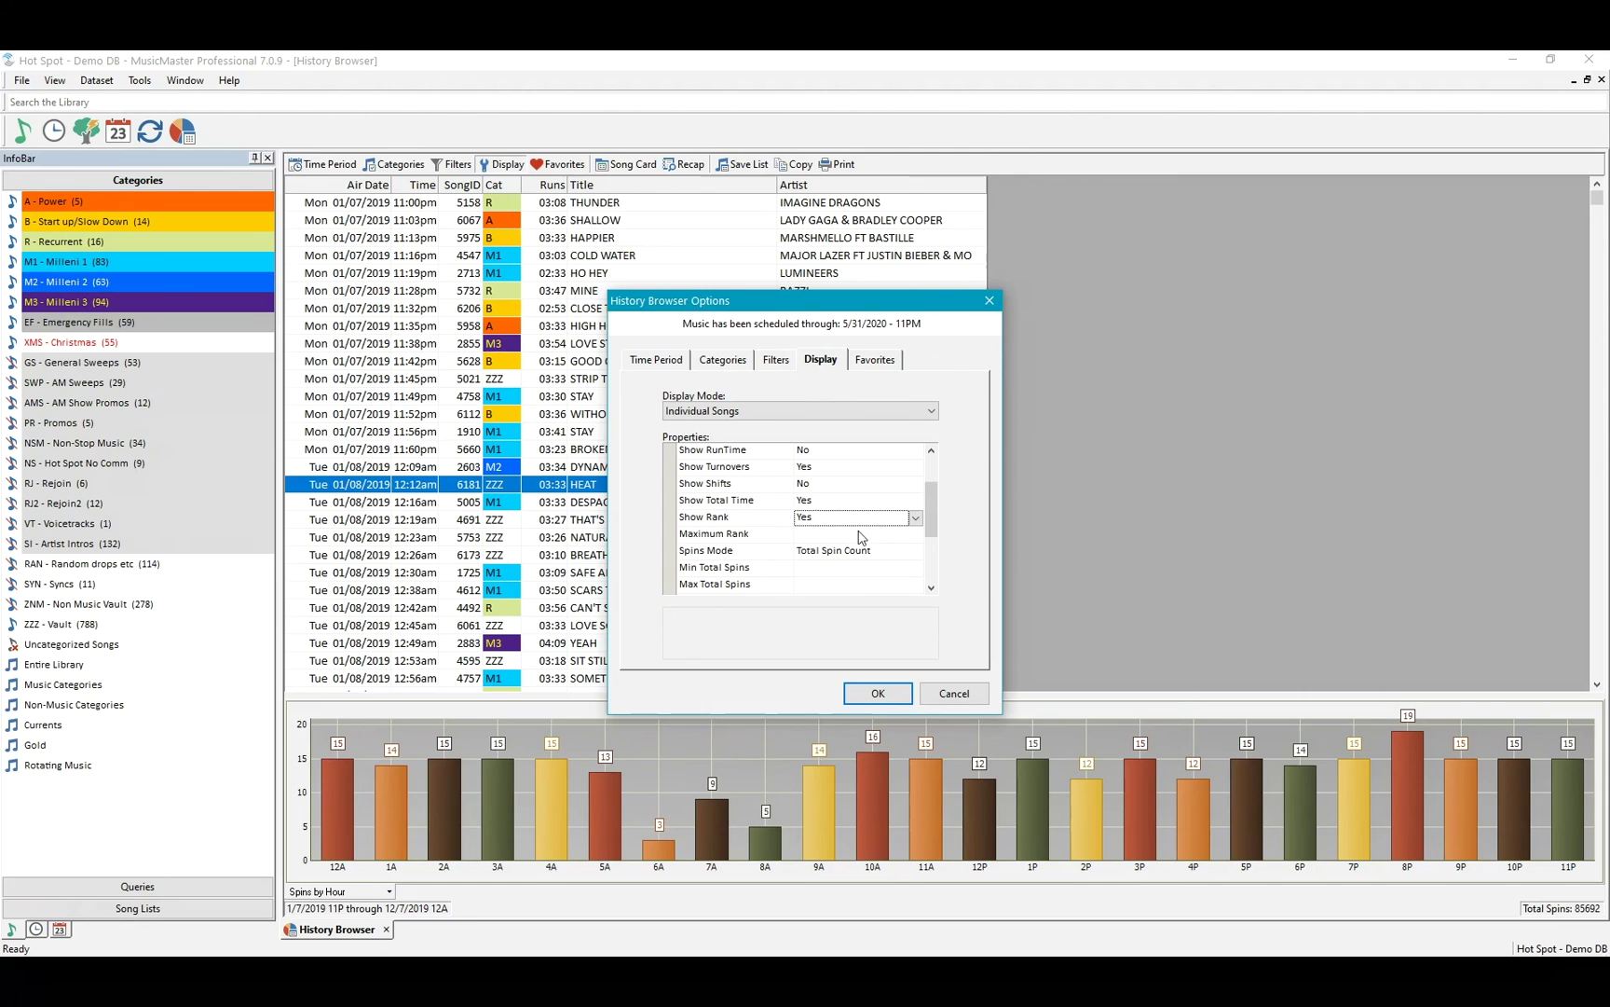
Generate the song history with a maximum rank of 10 and widen the minimum, average, maximum and deviation columns.
{"action": "left_click_drag", "start_coordinate": [930, 504], "coordinate": [926, 516]}
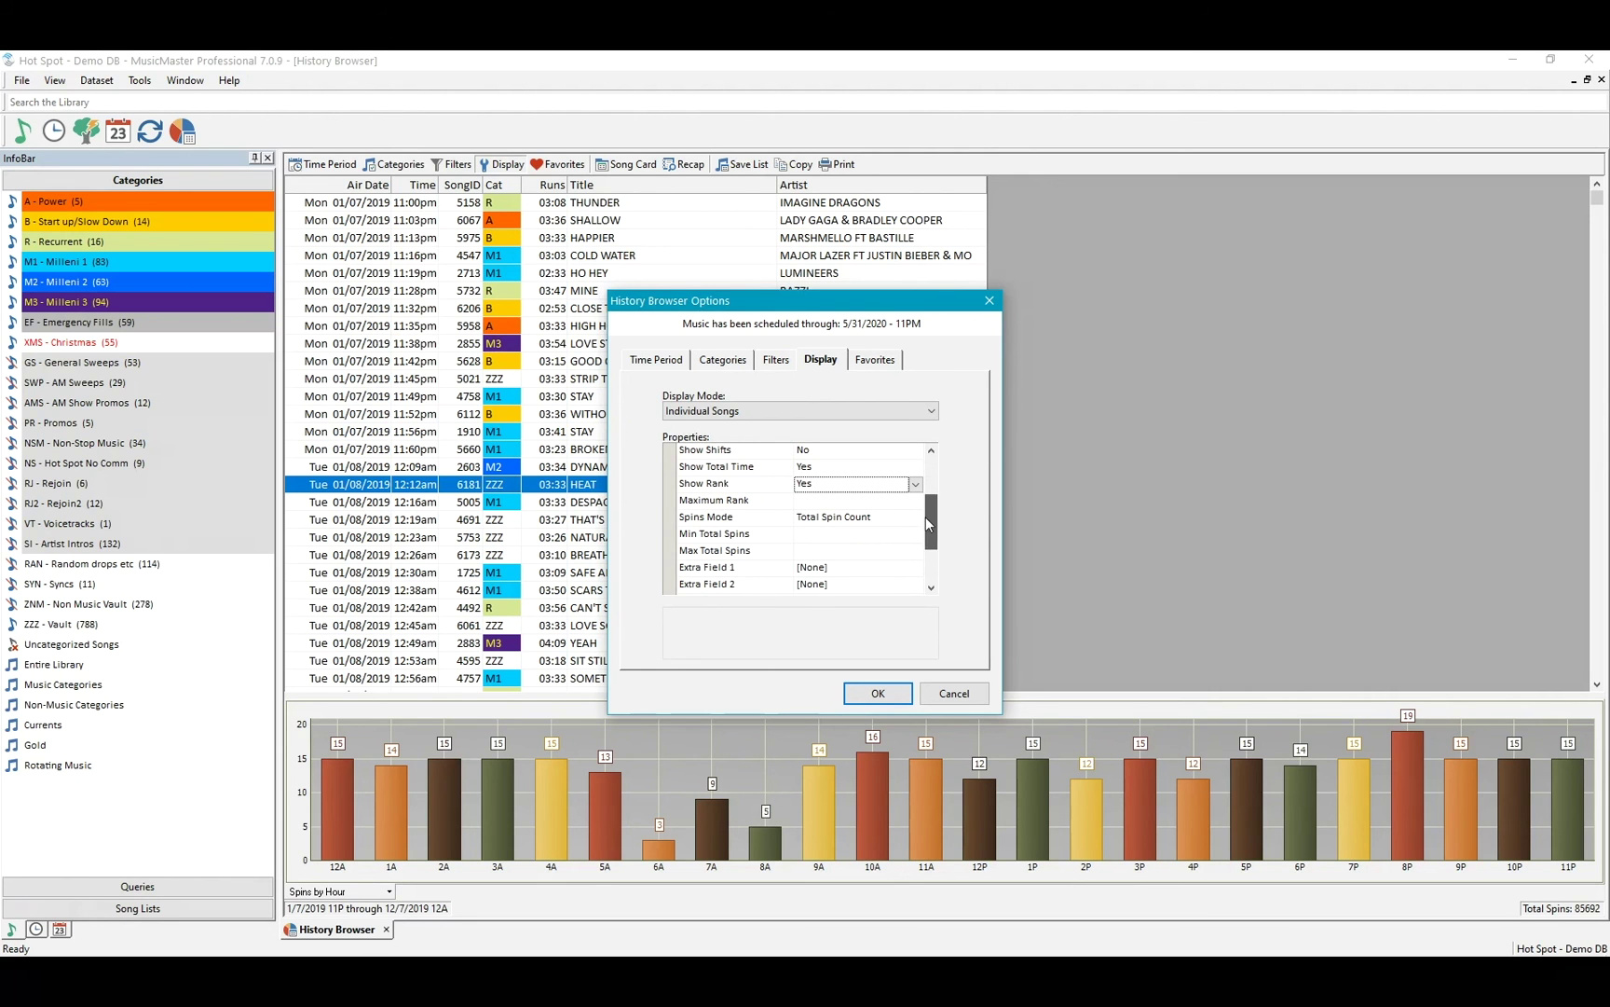
{"action": "left_click", "coordinate": [826, 504]}
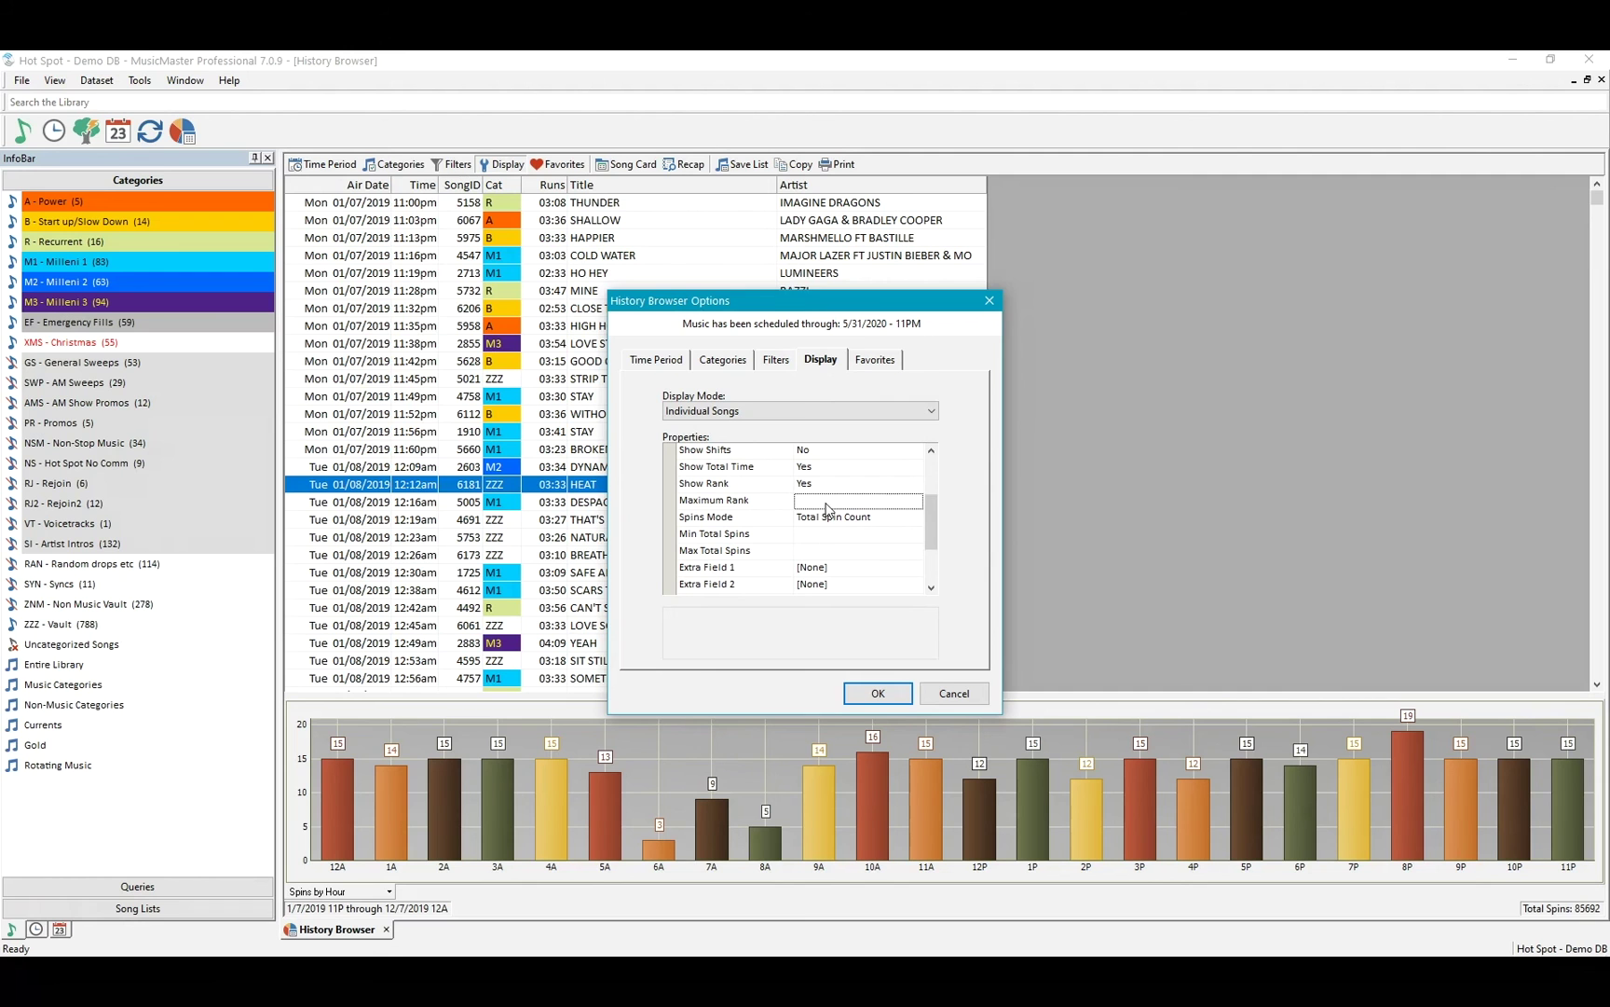
{"action": "type", "text": "10"}
{"action": "left_click_drag", "start_coordinate": [926, 517], "coordinate": [921, 557]}
{"action": "left_click", "coordinate": [876, 693]}
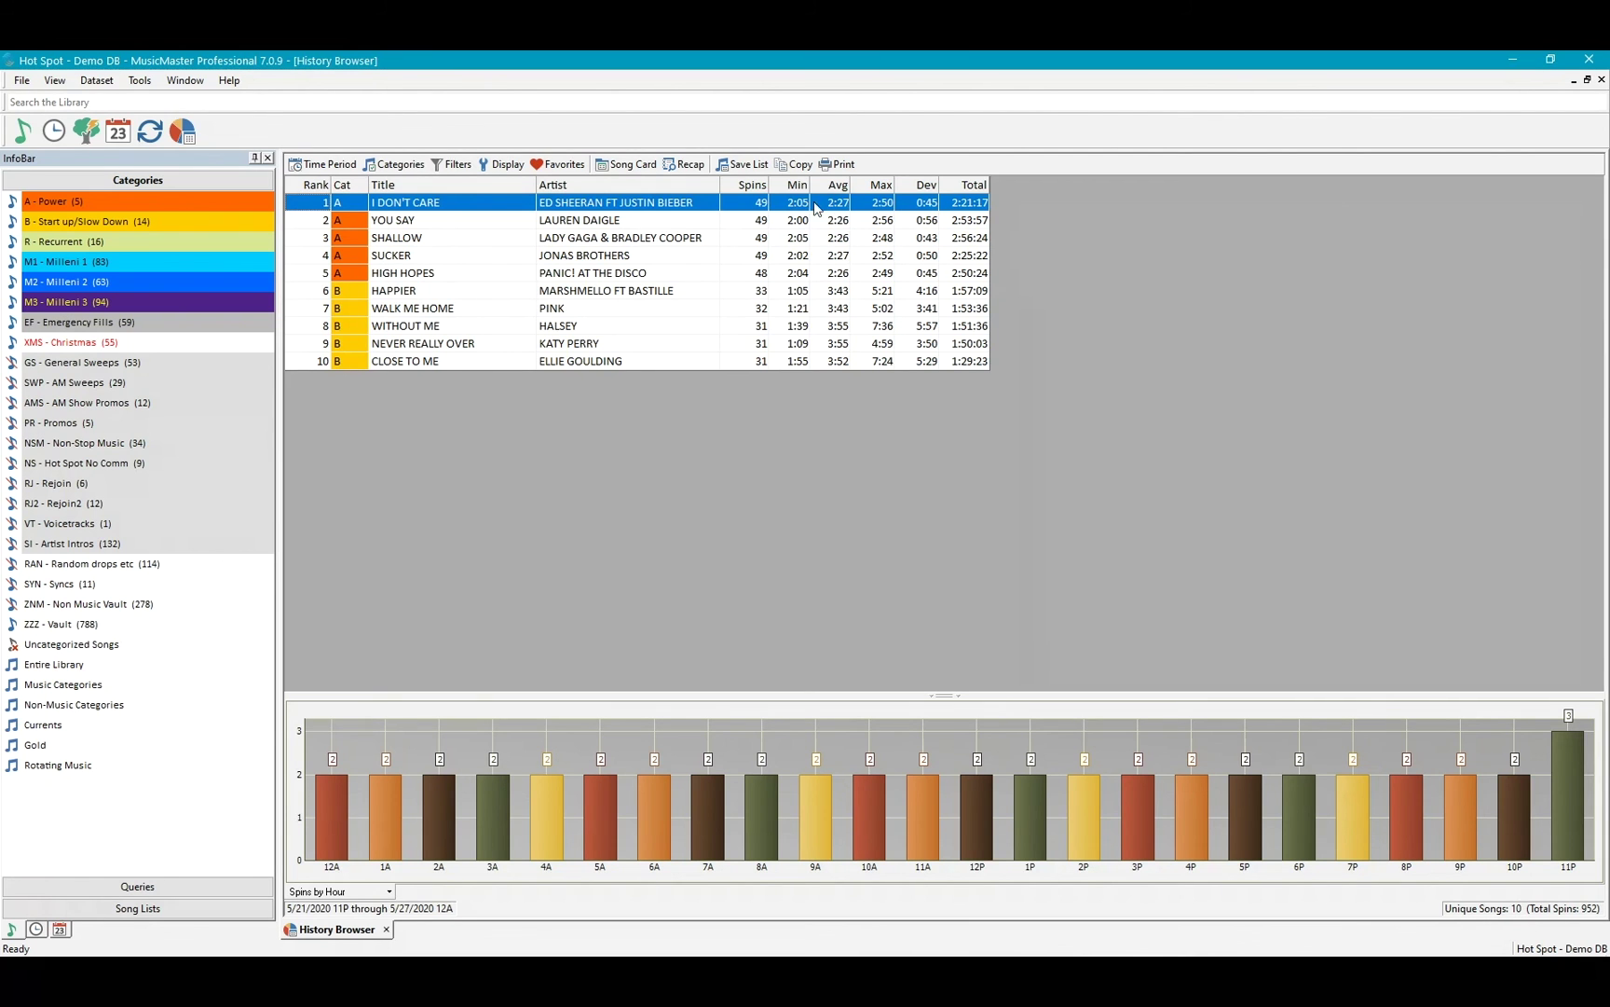
{"action": "left_click_drag", "start_coordinate": [810, 184], "coordinate": [1105, 183]}
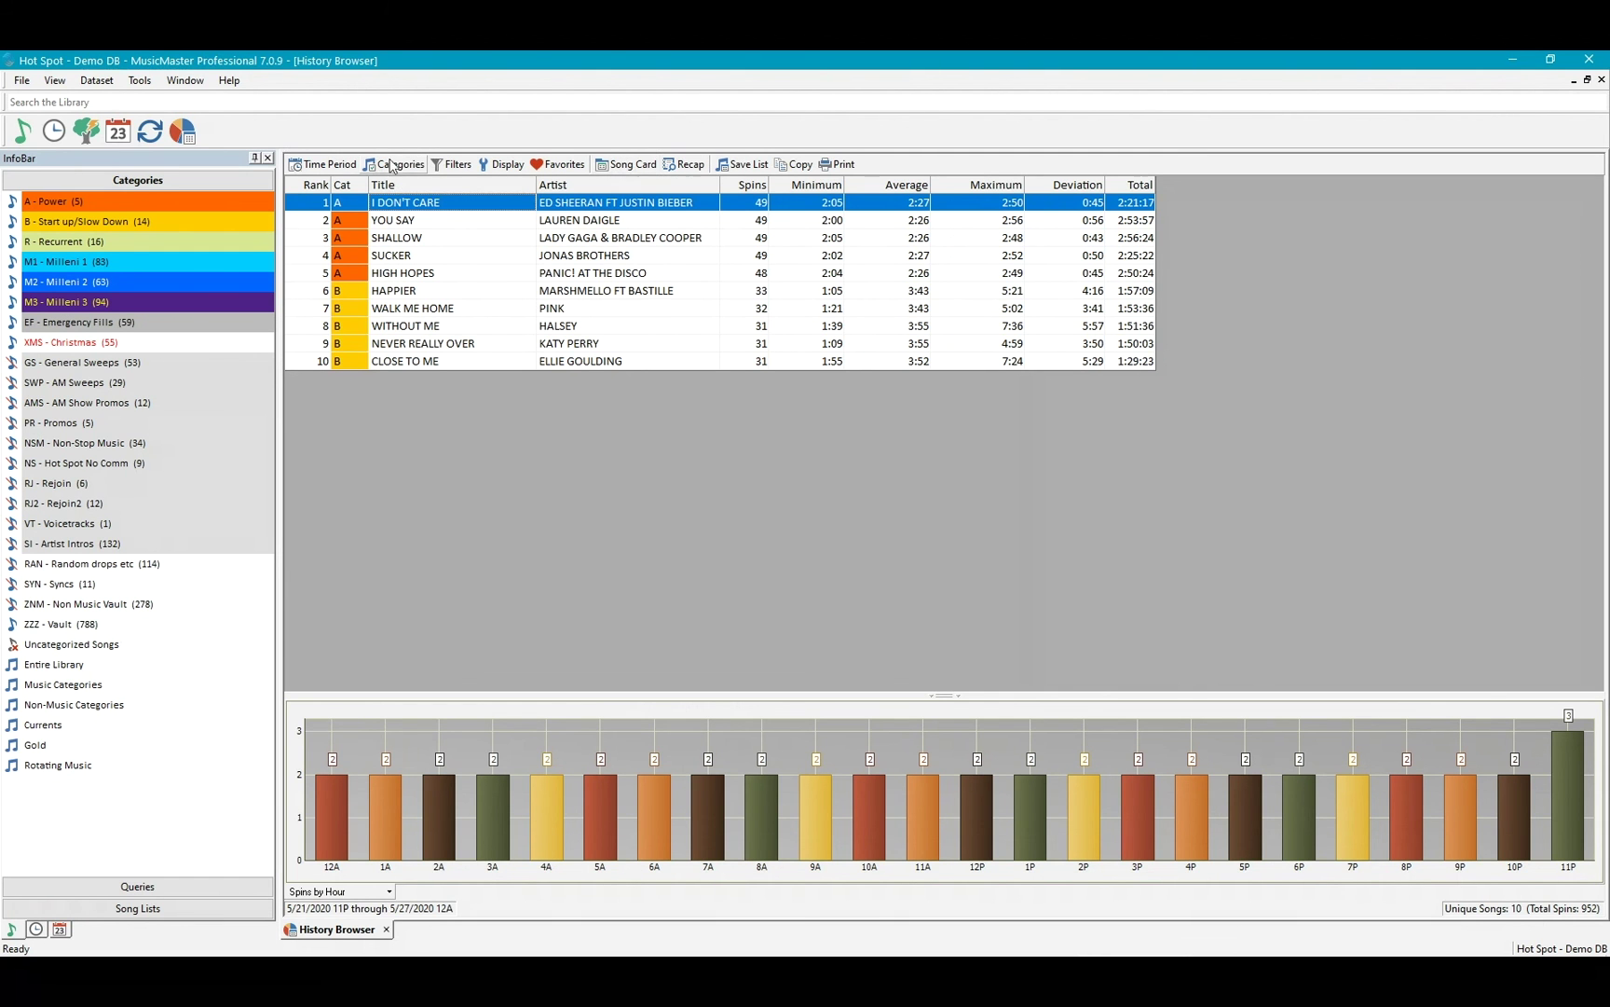
Clear the maximum rank limit and regenerate the song history to review every ranked song.
{"action": "left_click", "coordinate": [510, 166]}
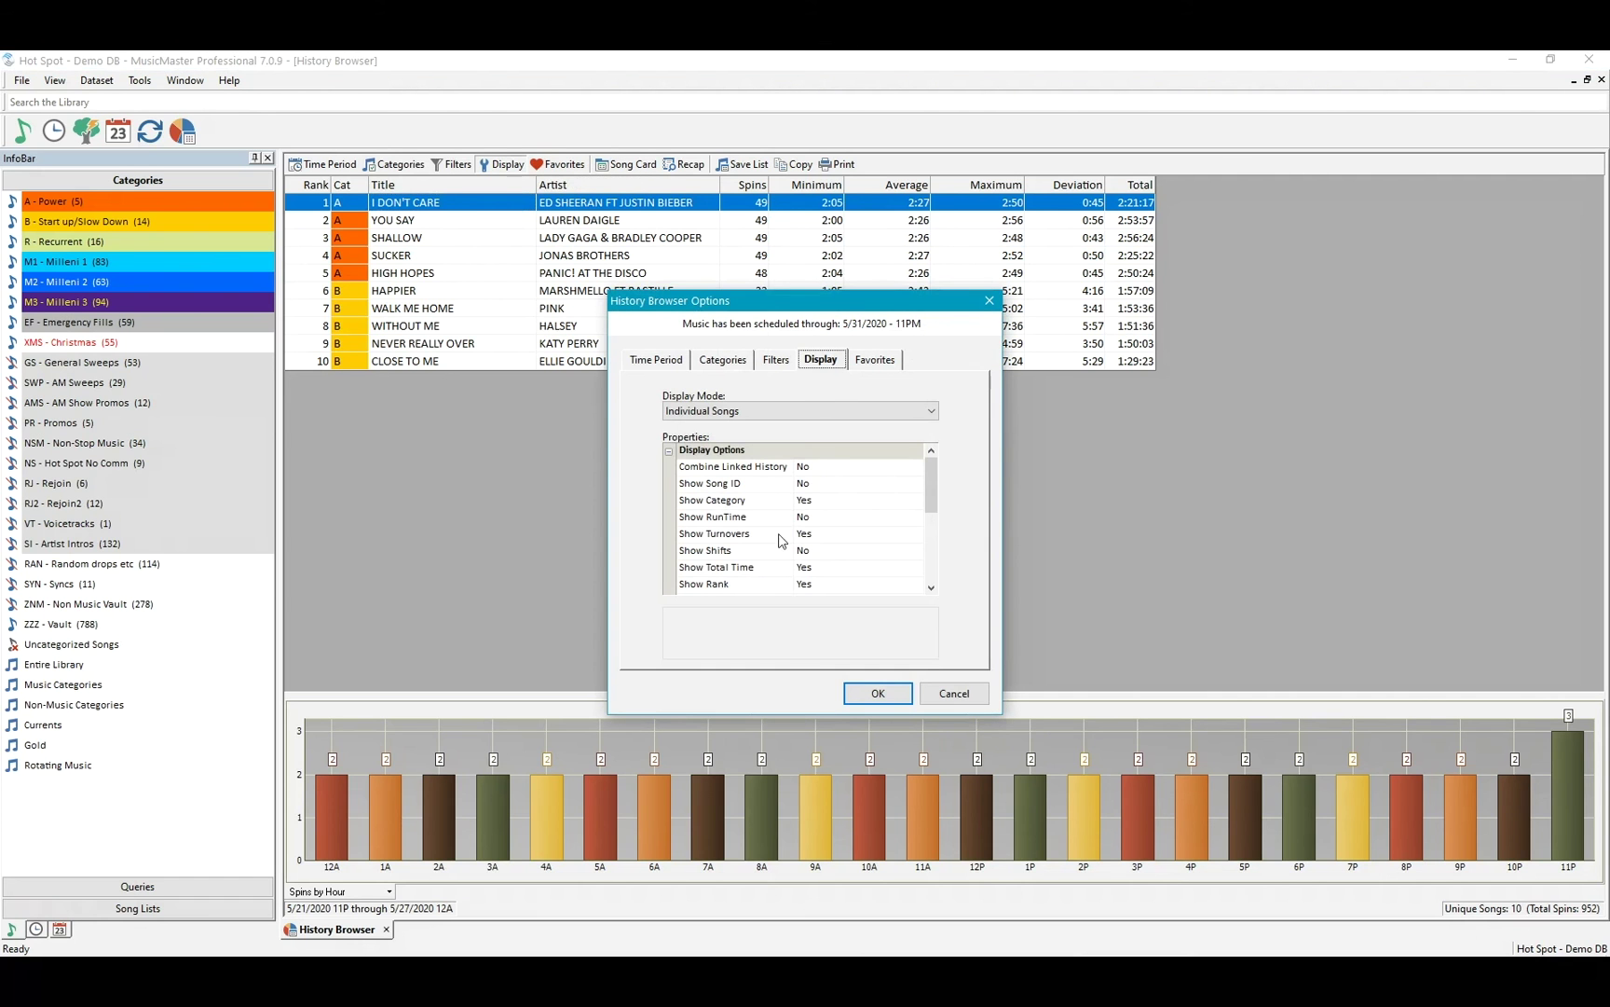
{"action": "scroll", "coordinate": [931, 485], "scroll_direction": "down", "scroll_amount": 1}
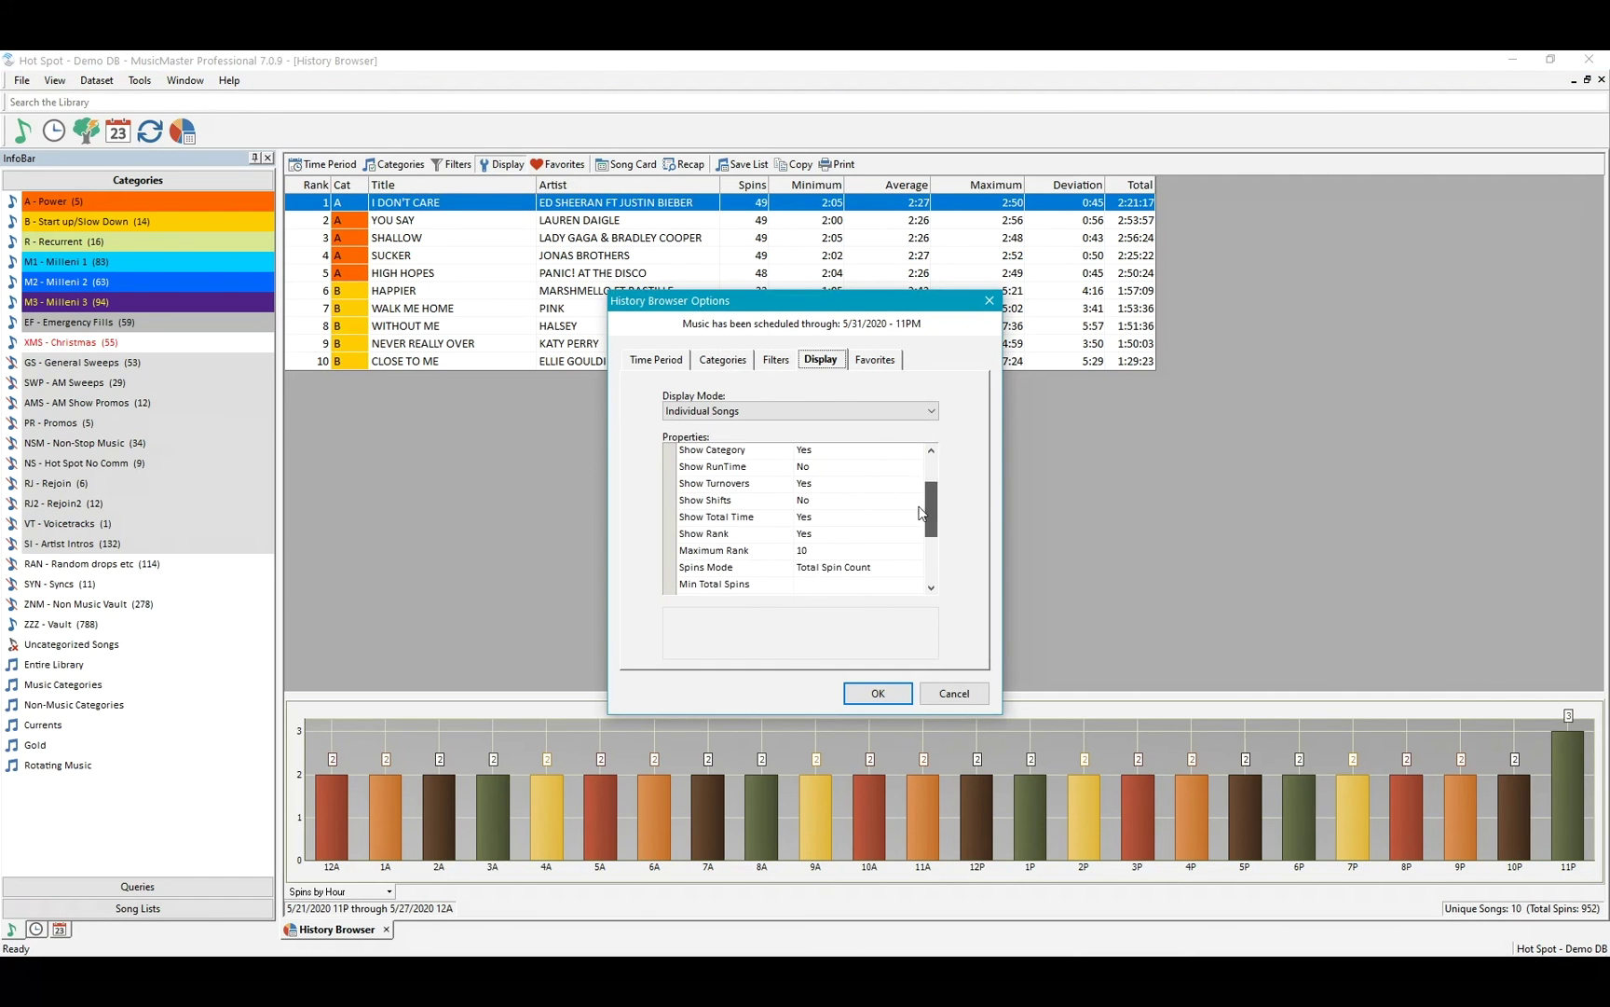
{"action": "left_click", "coordinate": [817, 552]}
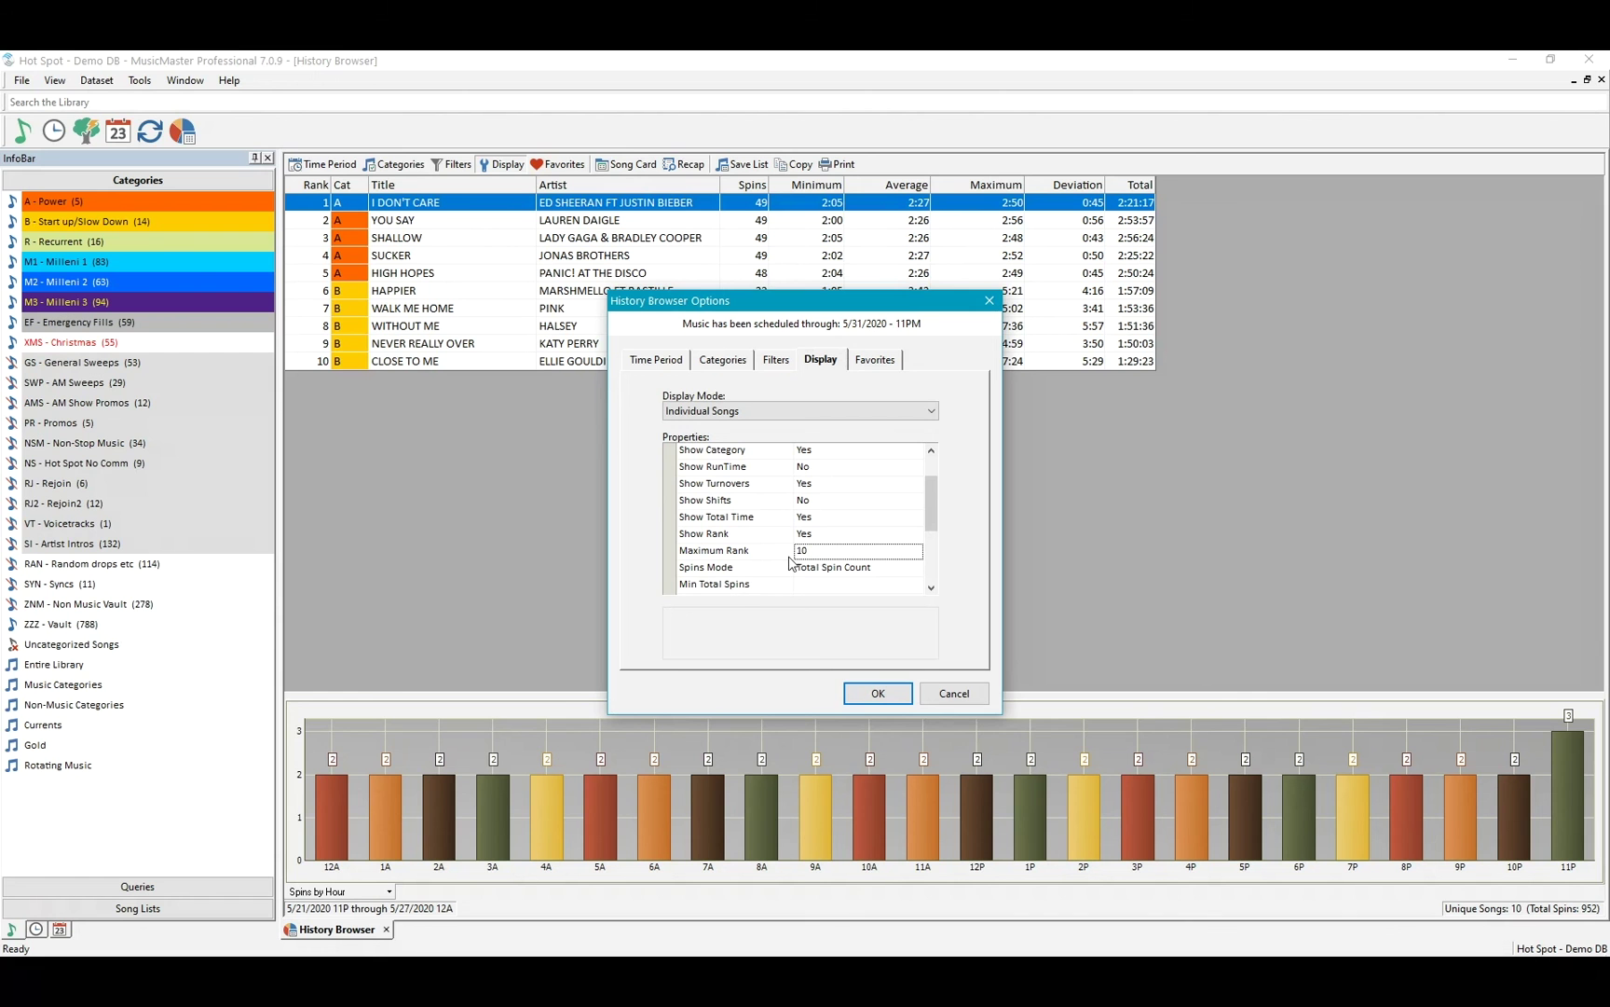
{"action": "left_click", "coordinate": [878, 693]}
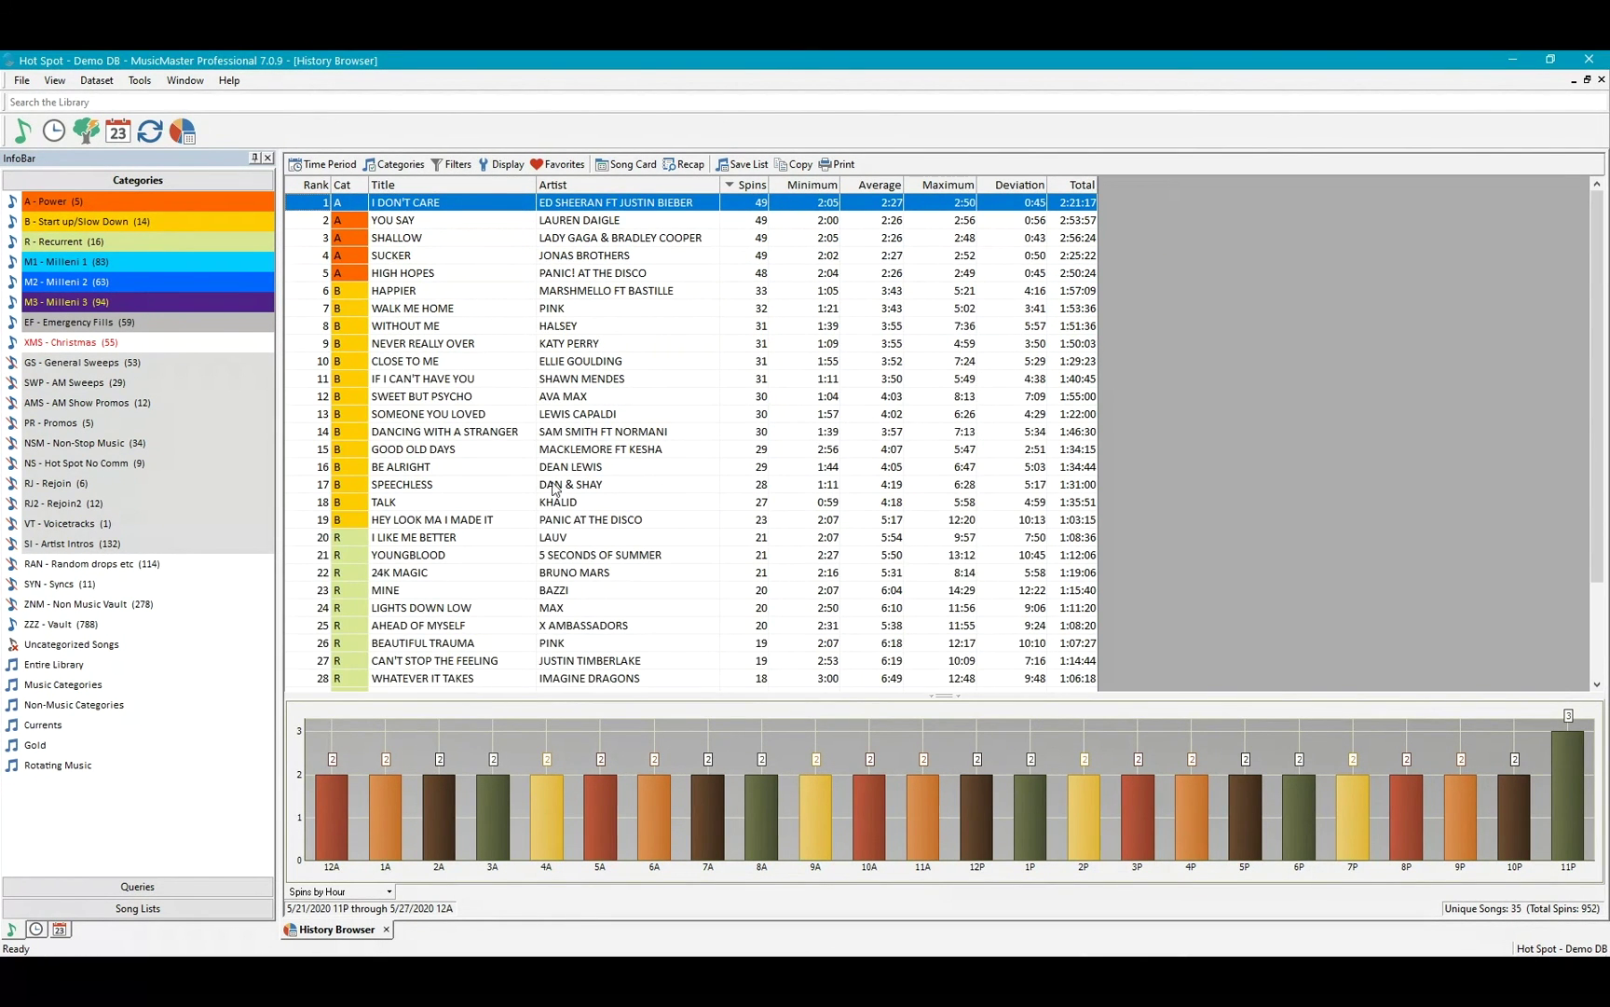
{"action": "scroll", "coordinate": [587, 498], "scroll_direction": "down", "scroll_amount": 3}
{"action": "scroll", "coordinate": [606, 508], "scroll_direction": "up", "scroll_amount": 3}
{"action": "scroll", "coordinate": [490, 362], "scroll_direction": "down", "scroll_amount": 3}
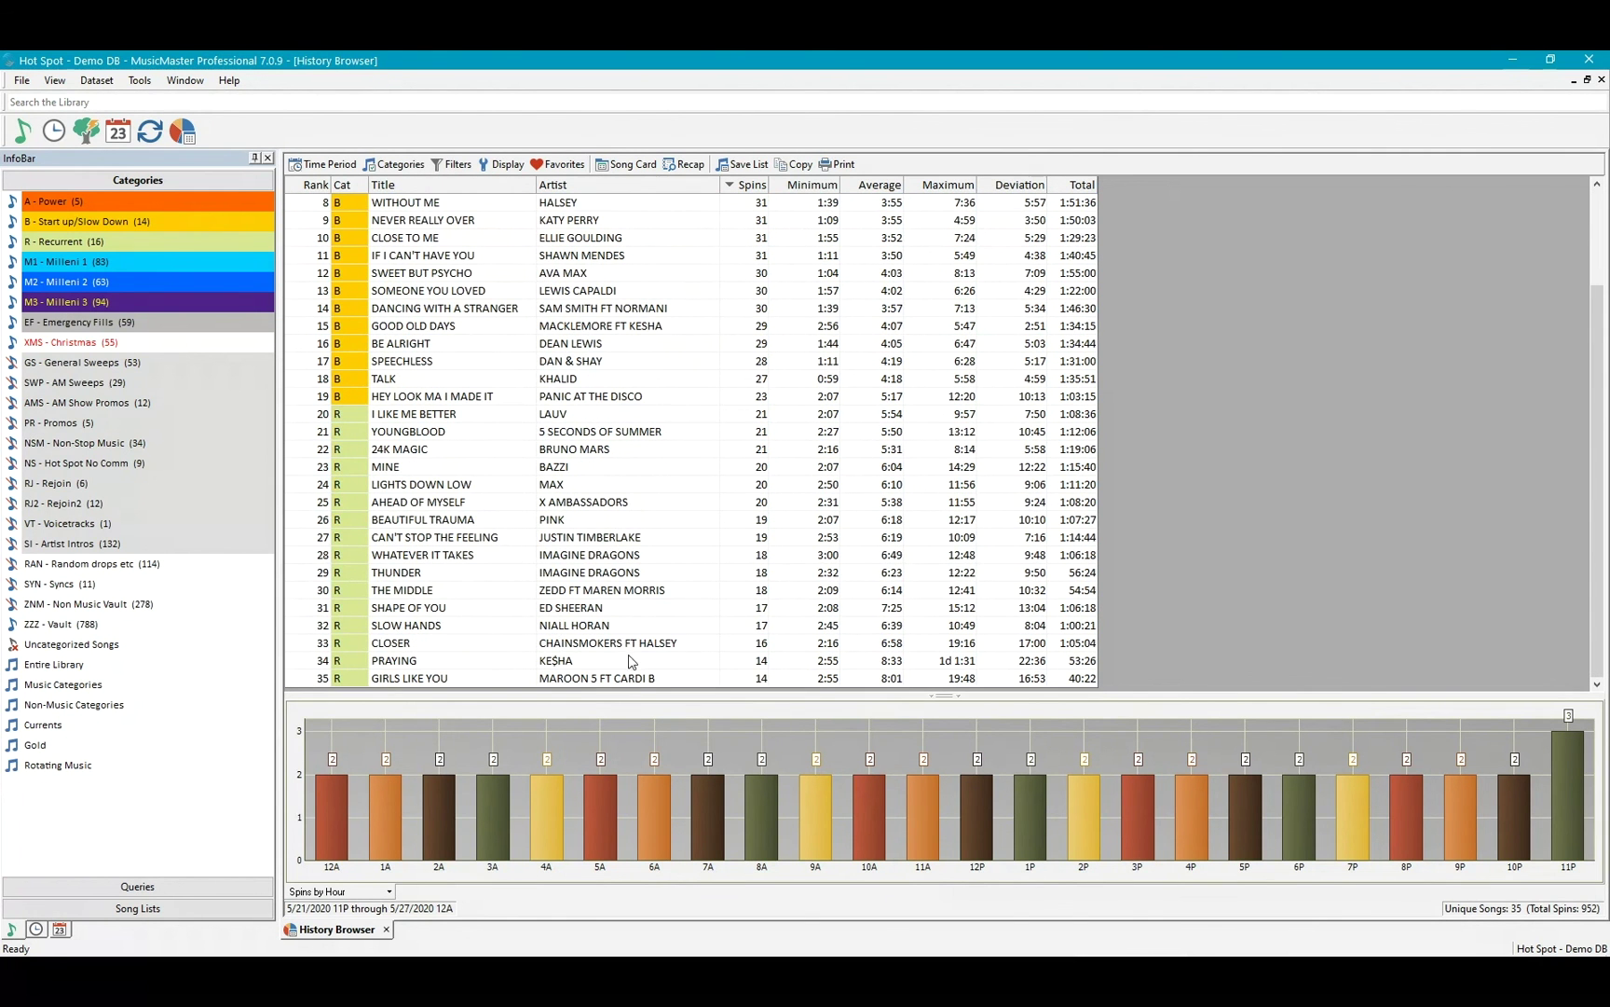
{"action": "scroll", "coordinate": [630, 640], "scroll_direction": "up", "scroll_amount": 3}
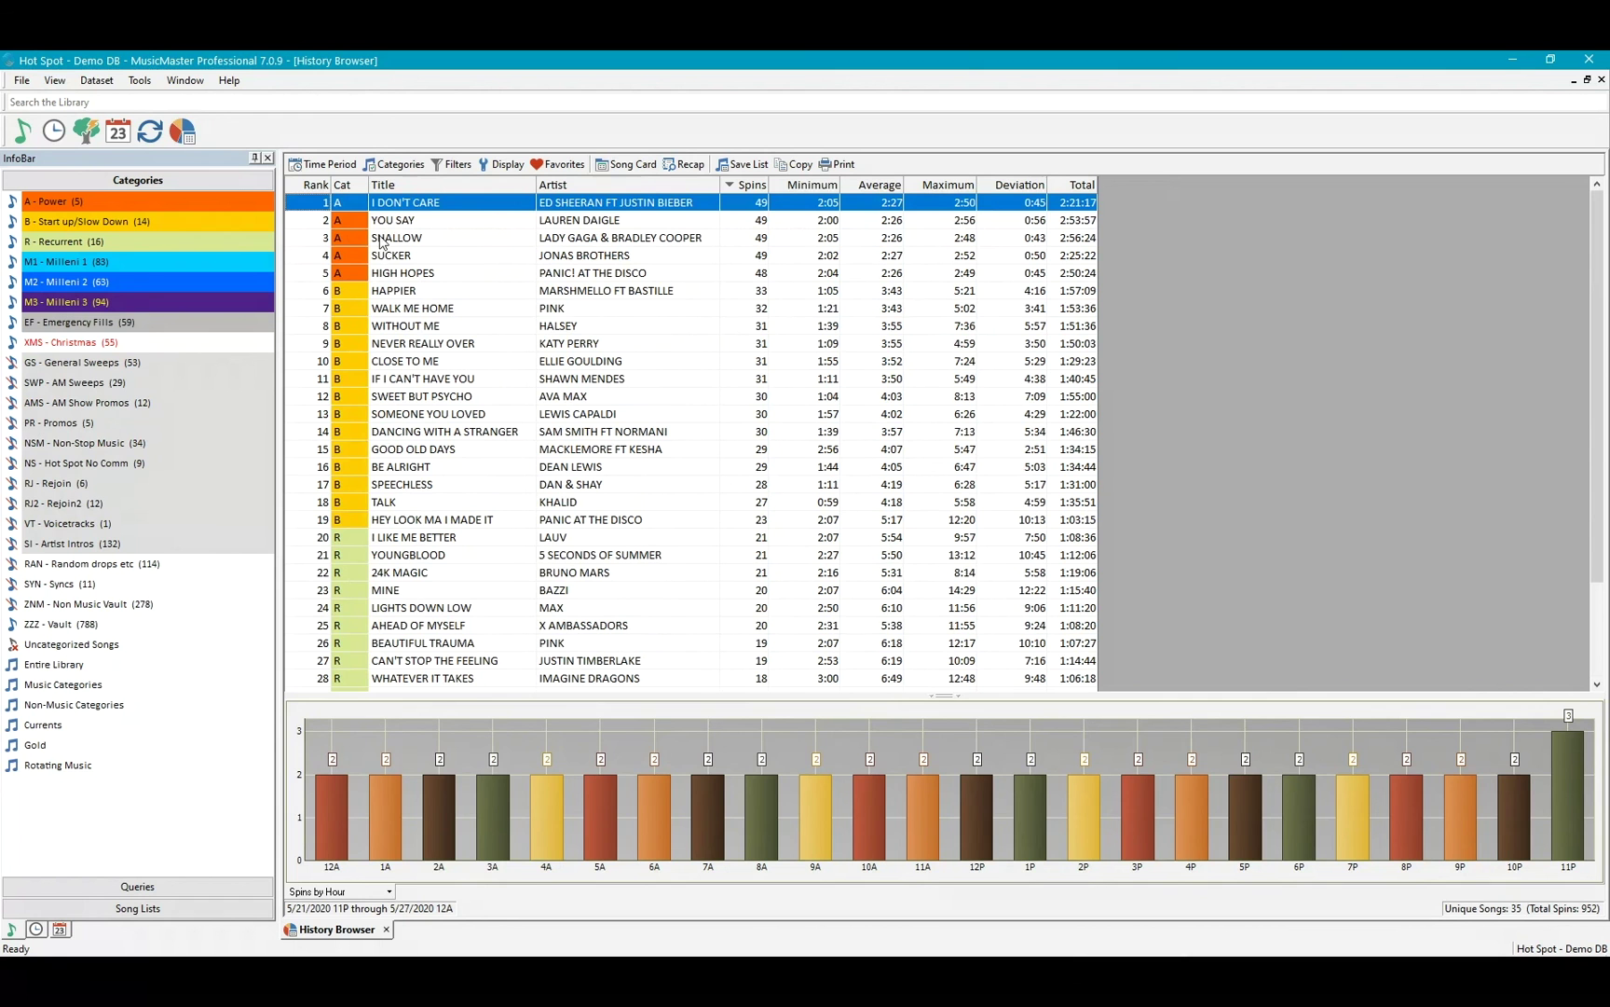
Compare the hourly spin distribution of several ranked songs, including the two Pink titles and songs in the B and R categories.
{"action": "left_click", "coordinate": [400, 308]}
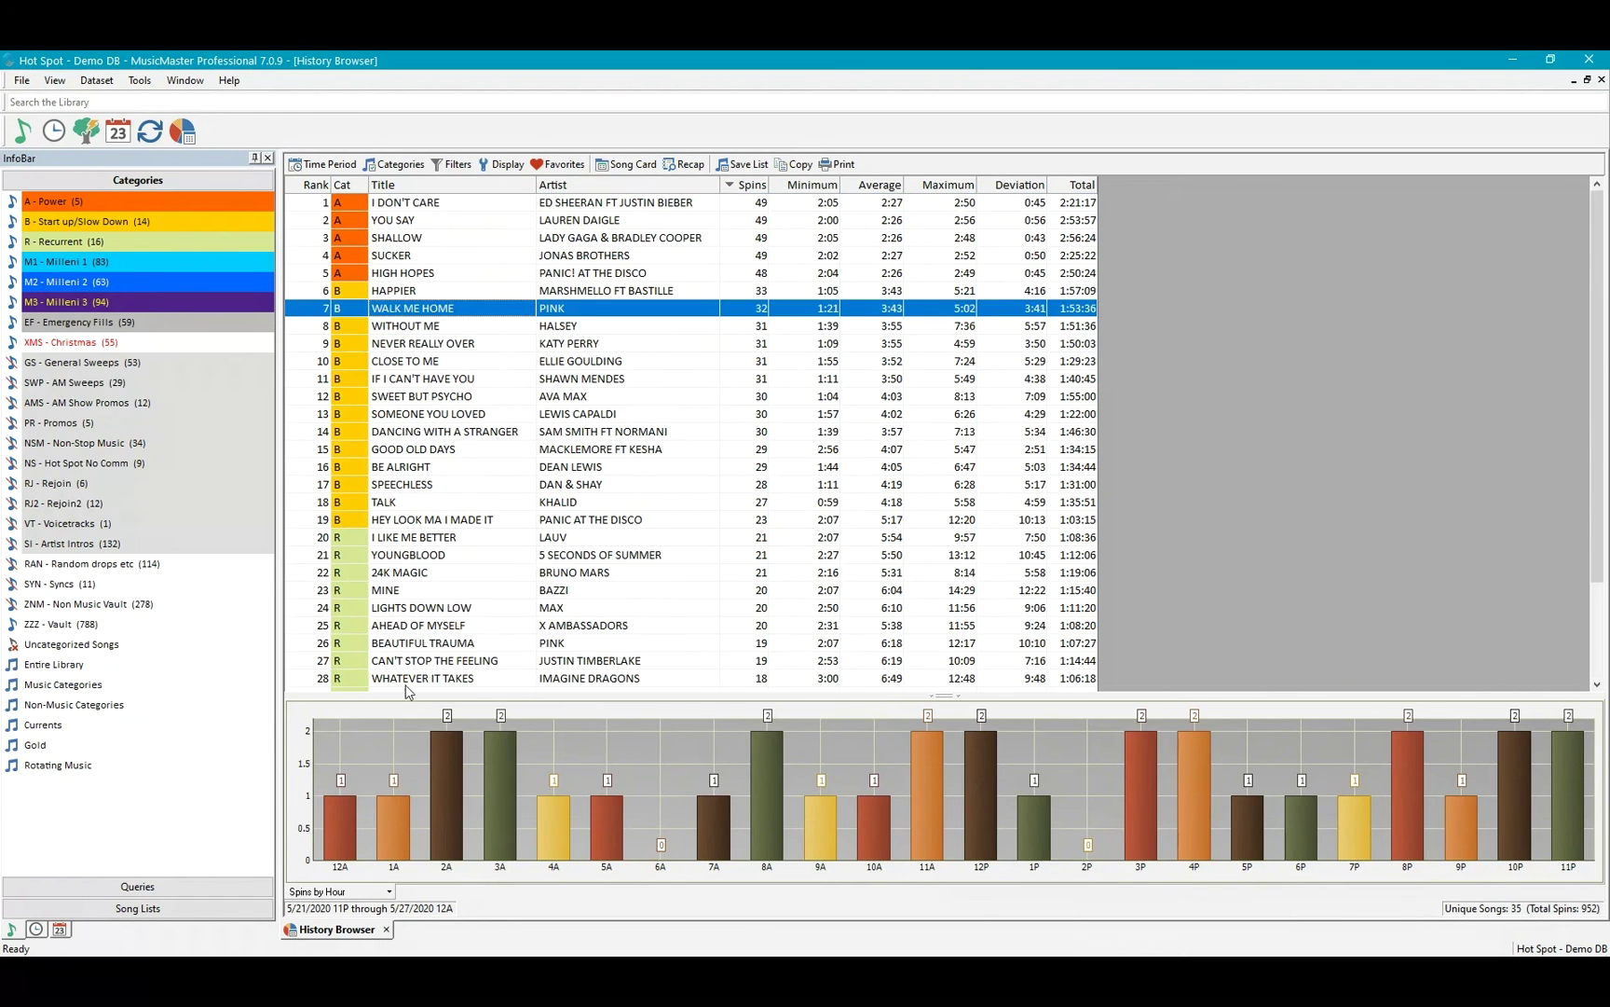
{"action": "left_click", "coordinate": [424, 645]}
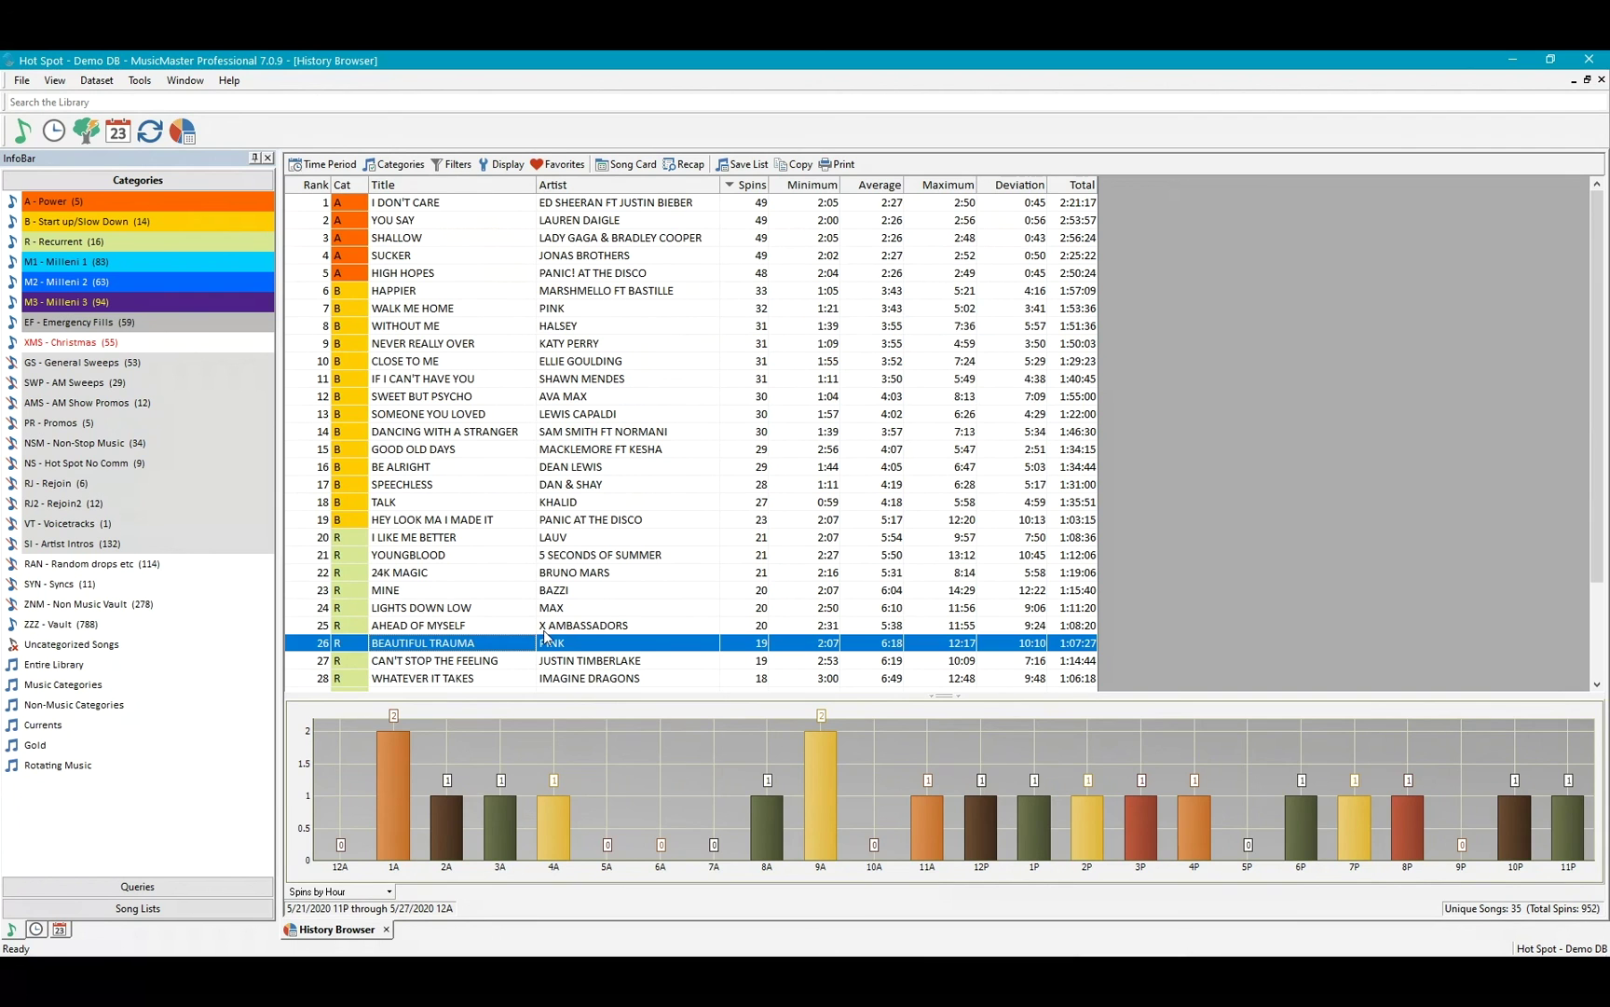
{"action": "left_click", "coordinate": [414, 311]}
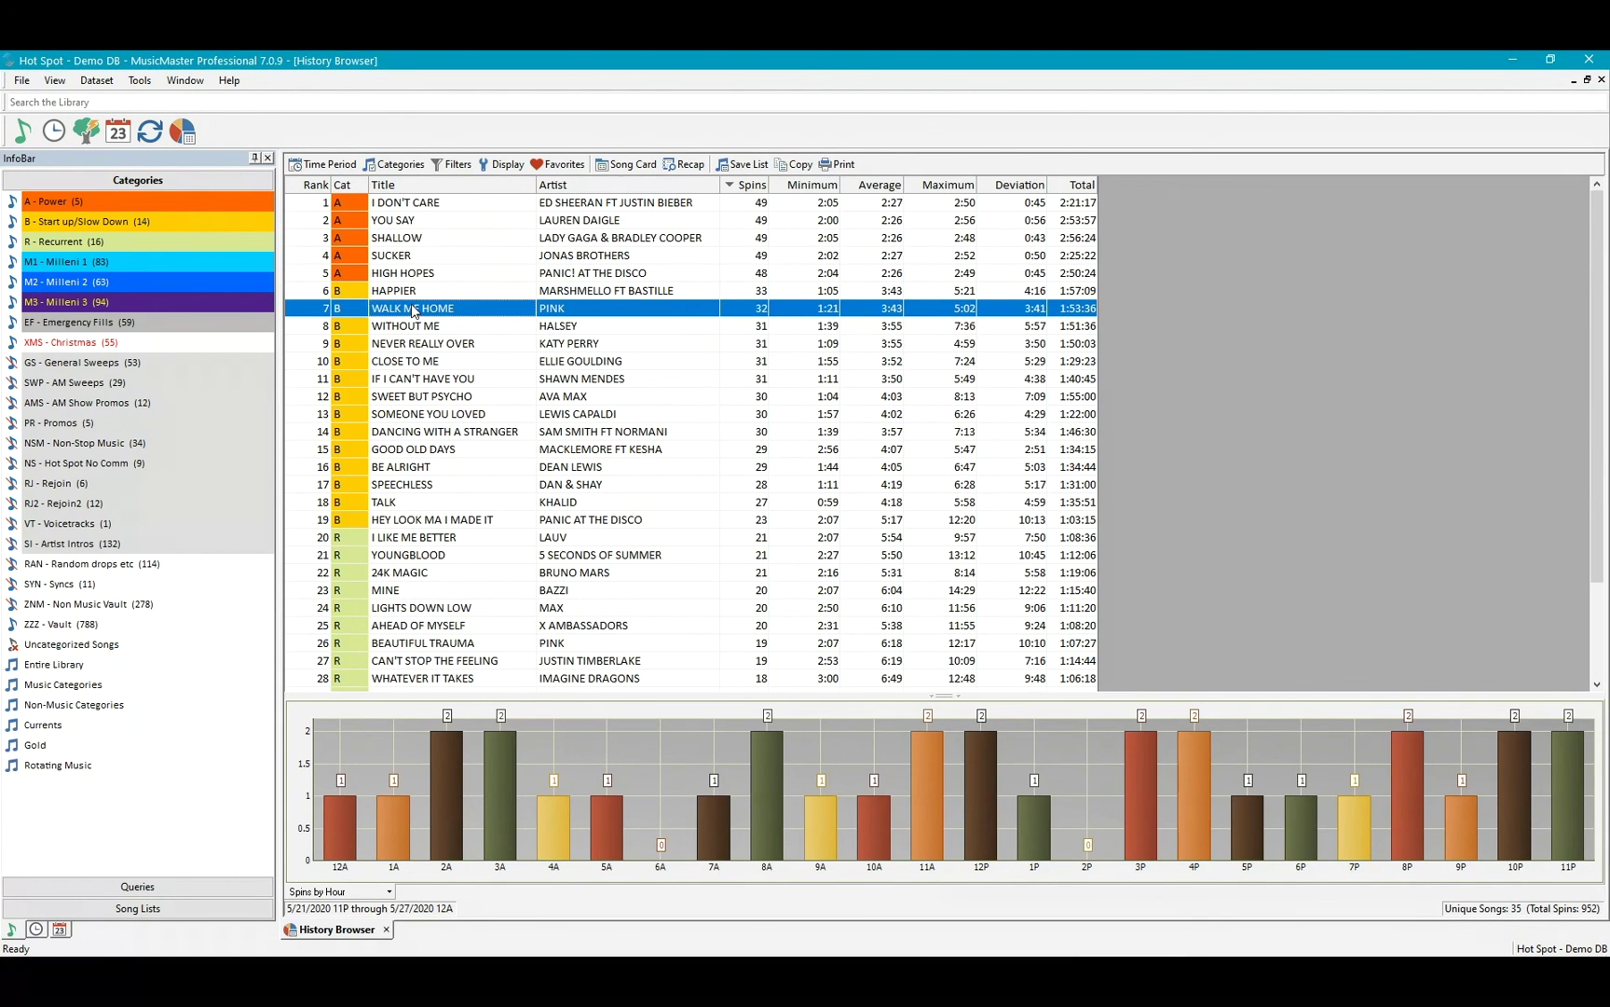
{"action": "left_click", "coordinate": [640, 525]}
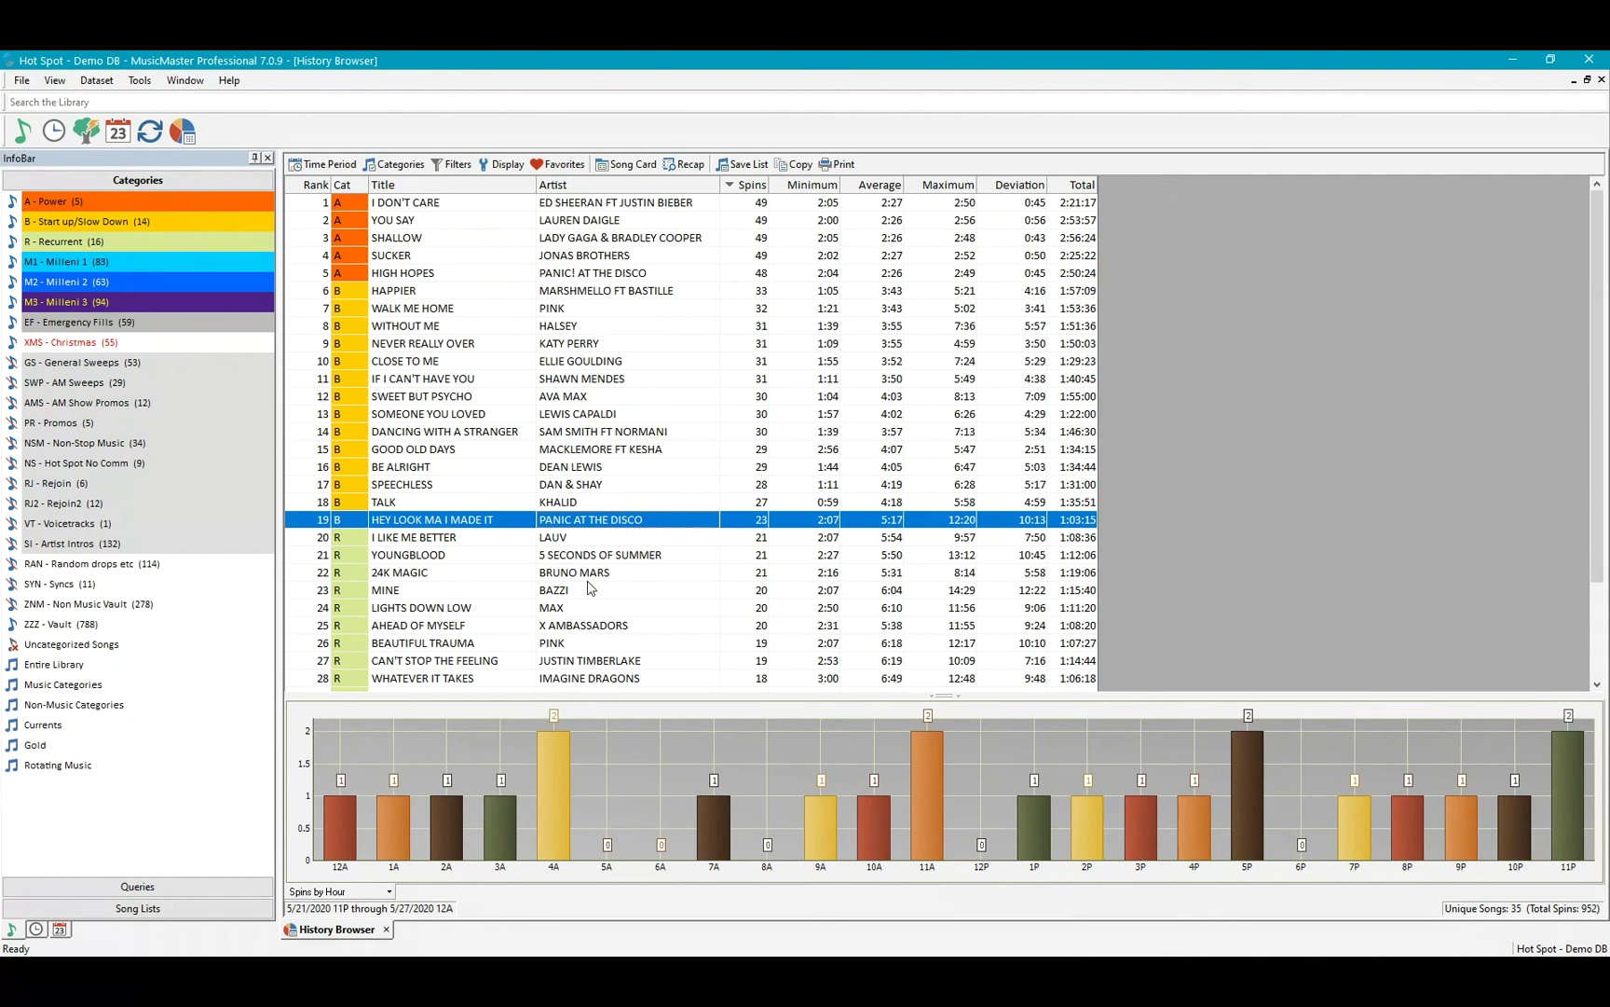
{"action": "left_click", "coordinate": [550, 610]}
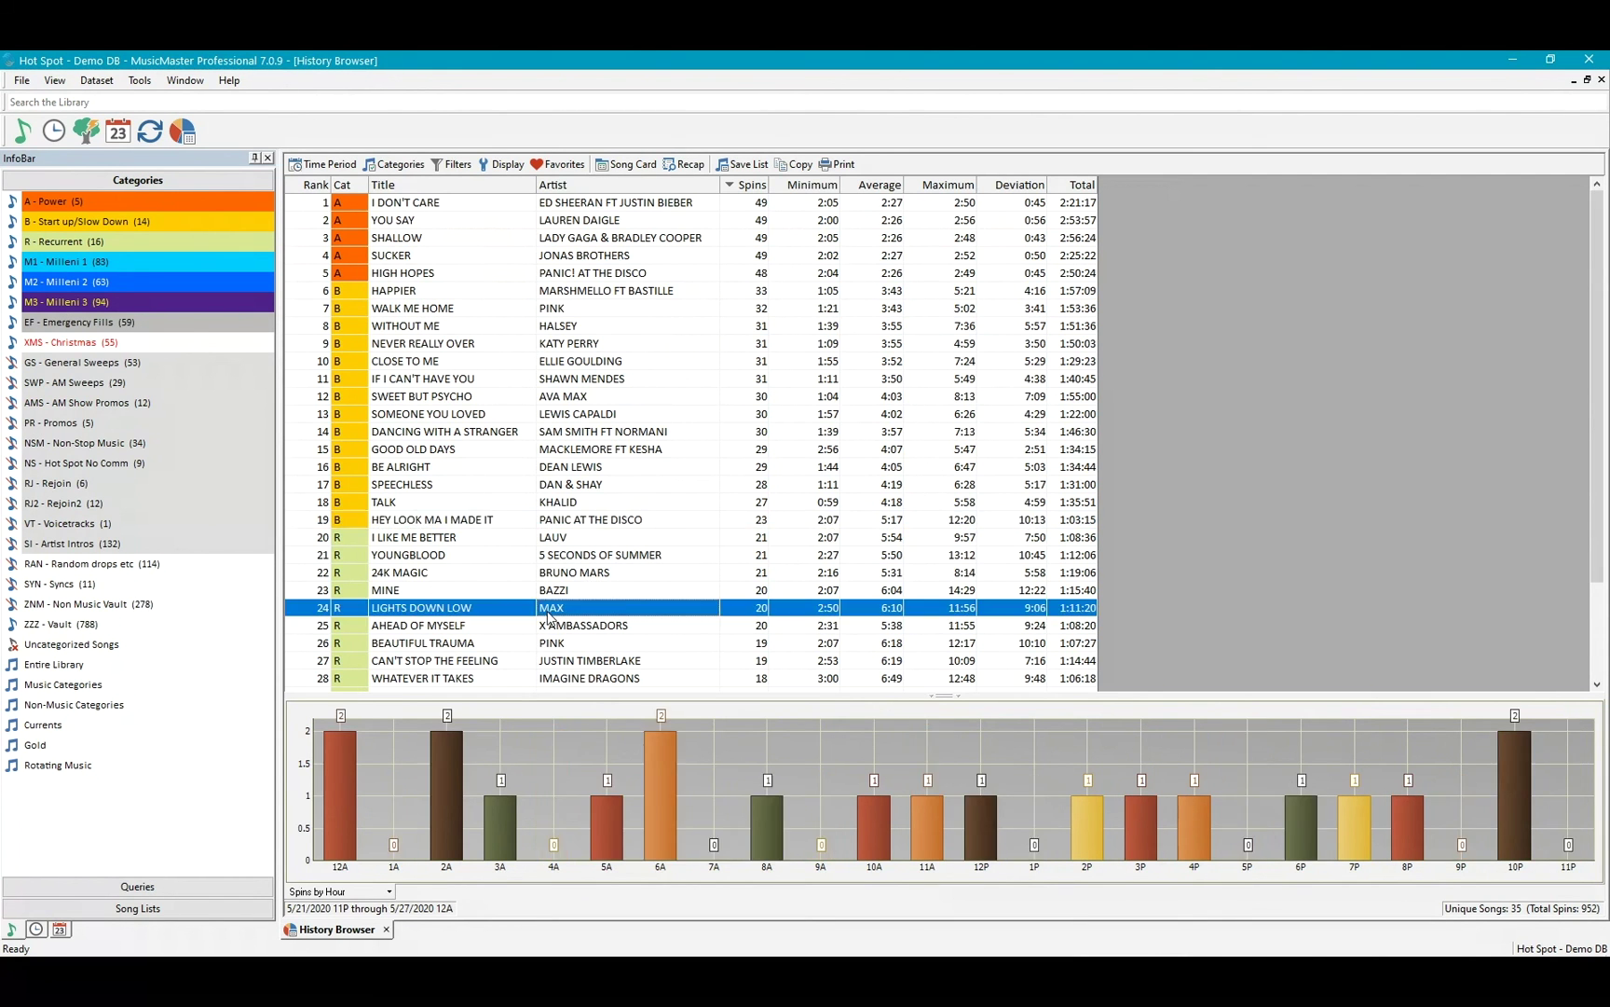
{"action": "left_click", "coordinate": [616, 661]}
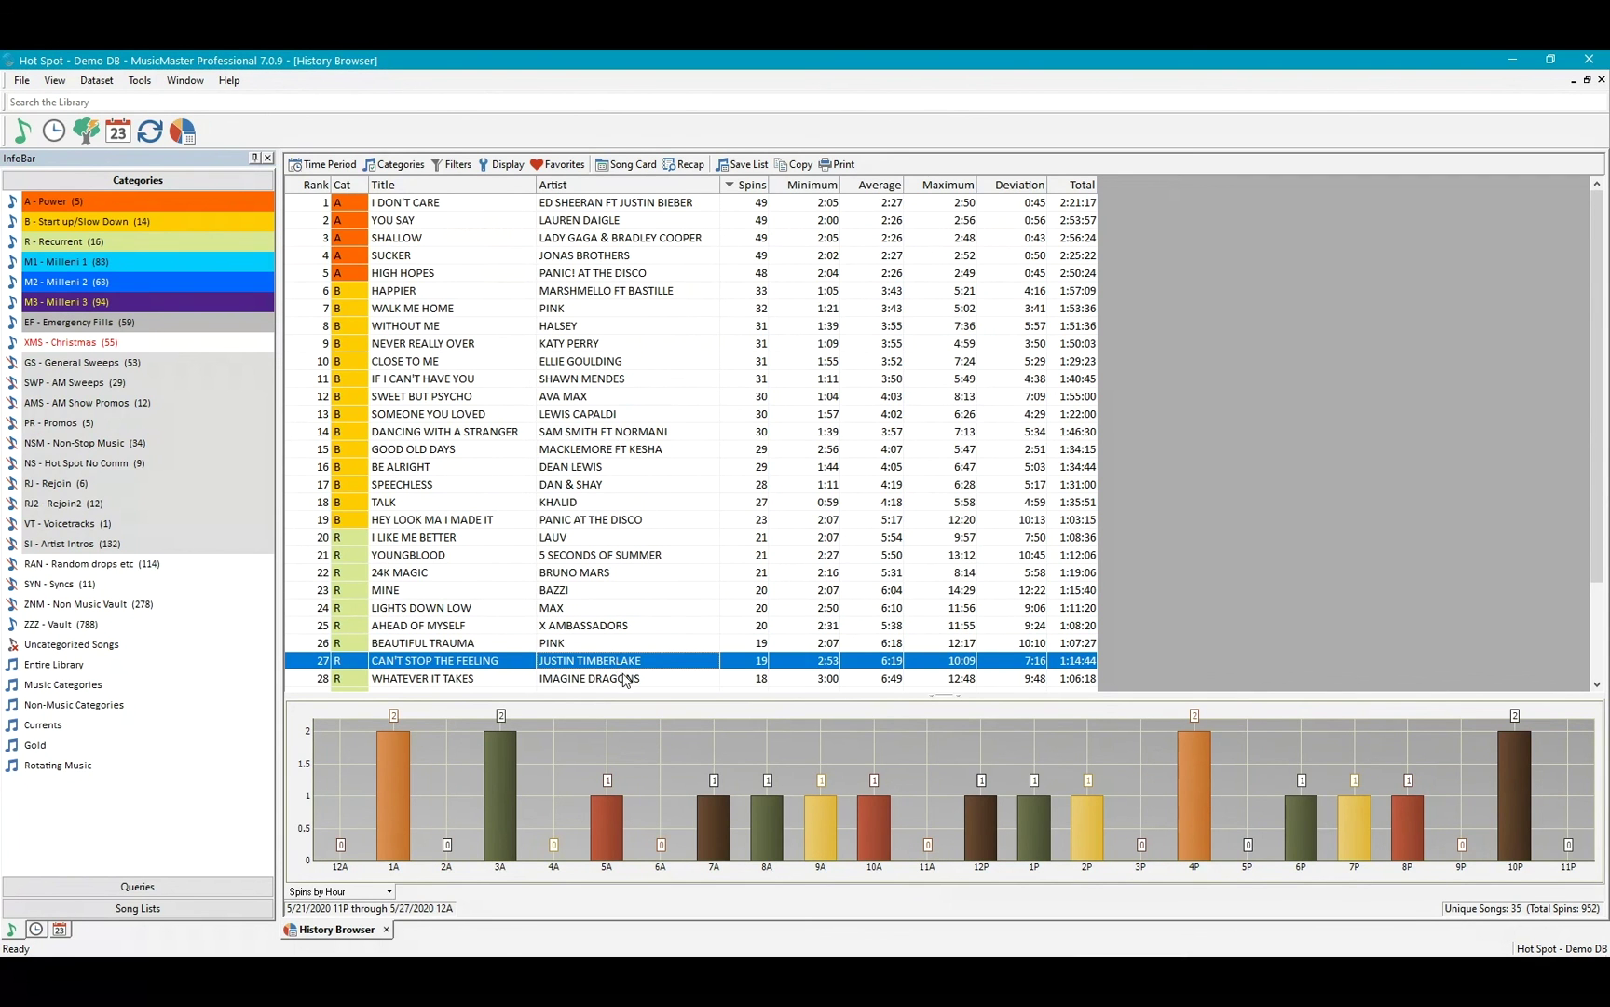
{"action": "left_click", "coordinate": [624, 678]}
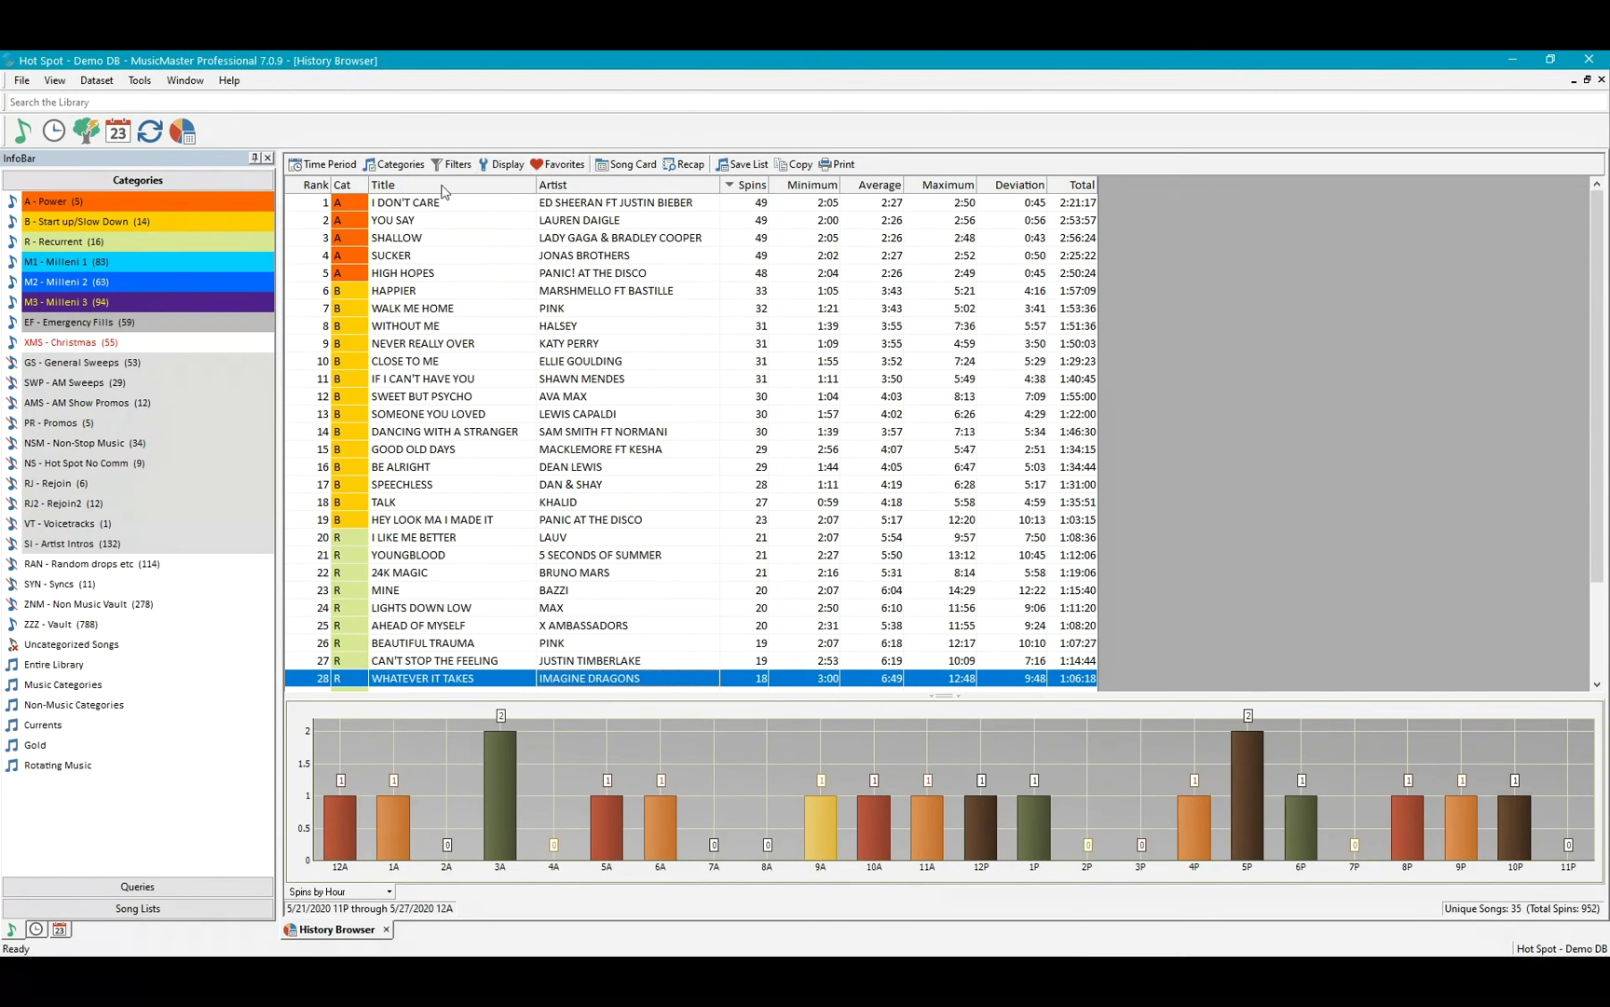
Change the history's display mode to Artist Keywords (Primary) and regenerate the ranking.
{"action": "left_click", "coordinate": [507, 165]}
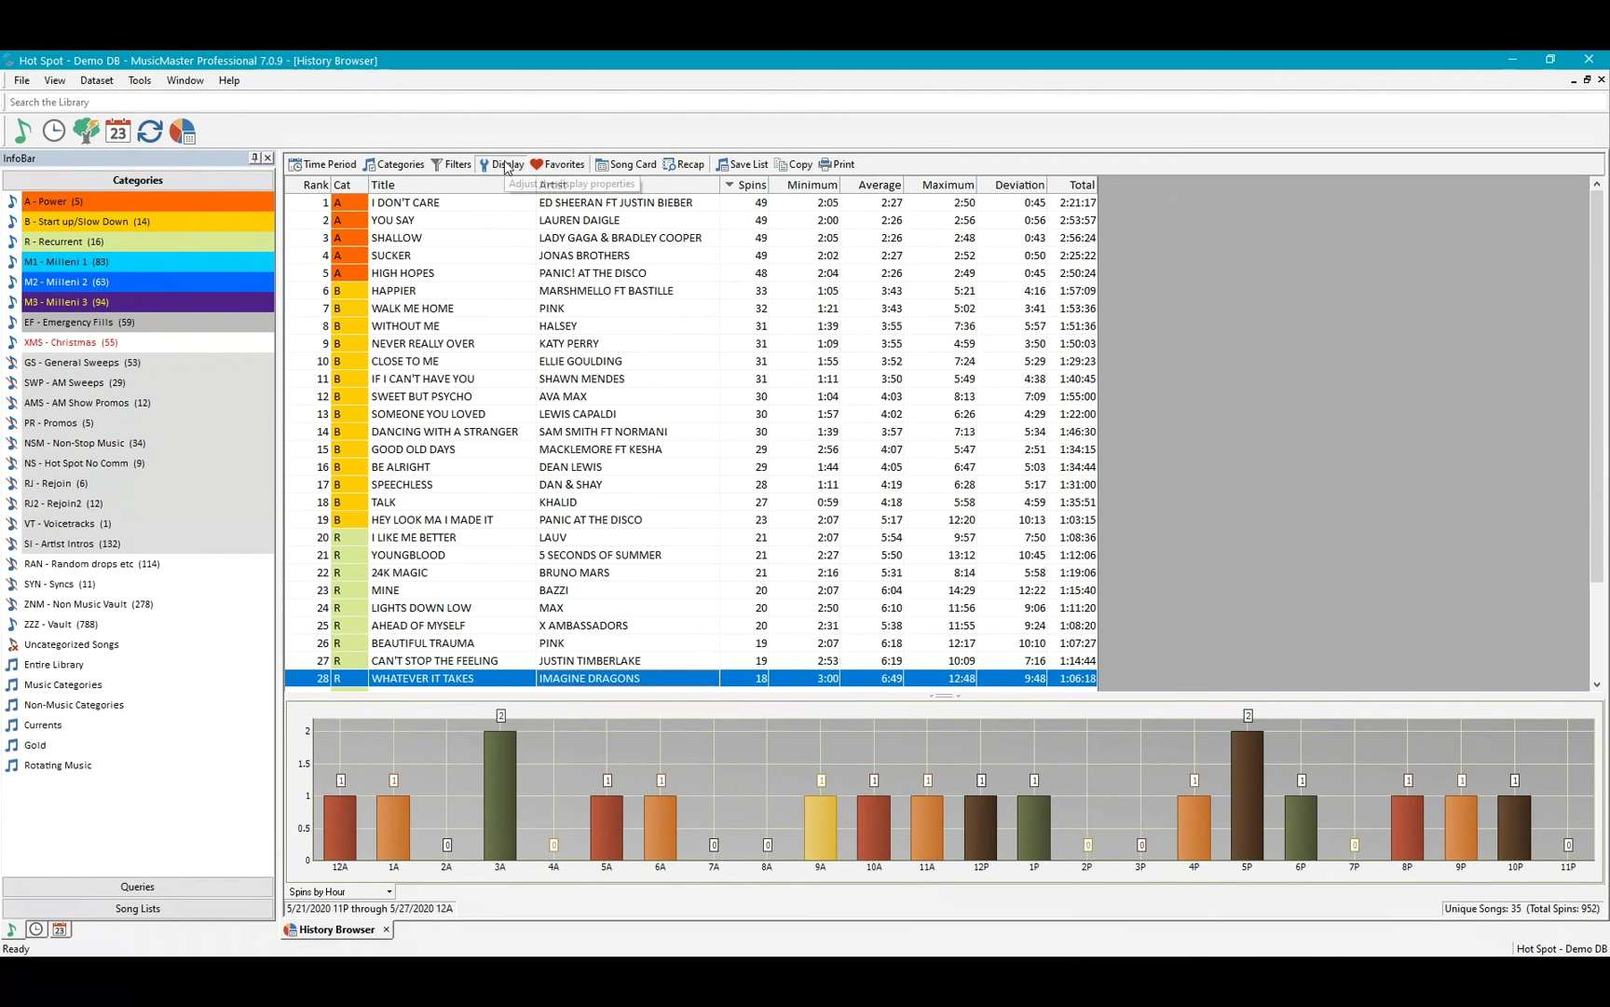
{"action": "left_click", "coordinate": [832, 411]}
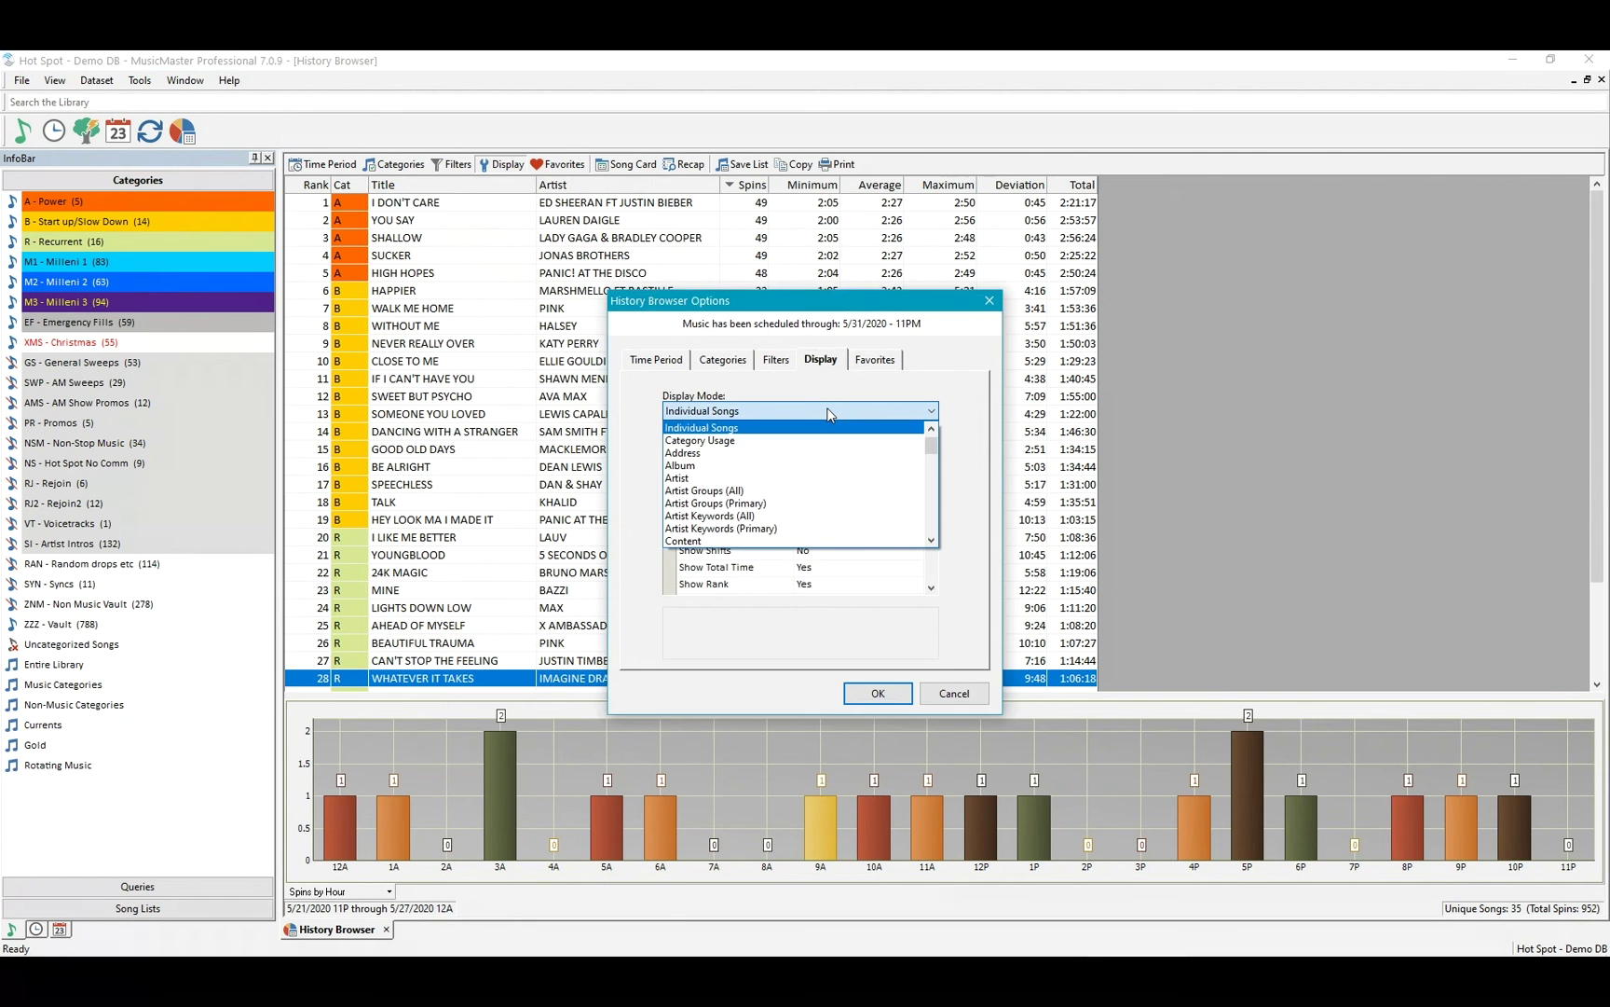
{"action": "left_click_drag", "start_coordinate": [931, 448], "coordinate": [936, 539]}
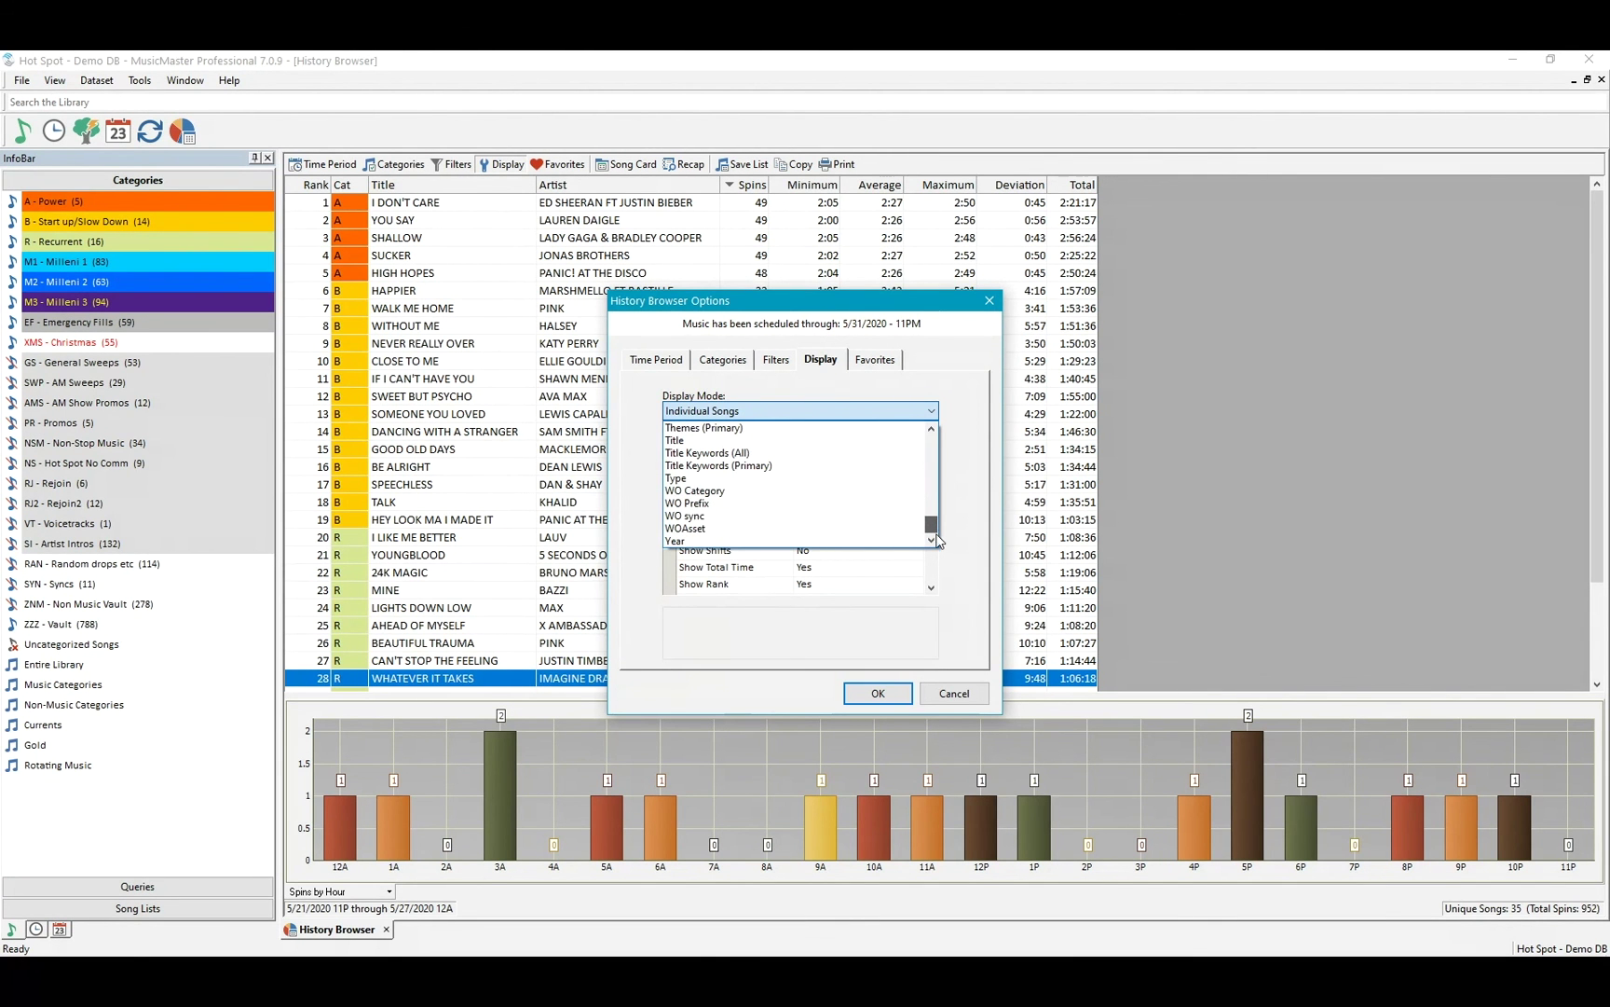
{"action": "left_click_drag", "start_coordinate": [931, 524], "coordinate": [931, 439]}
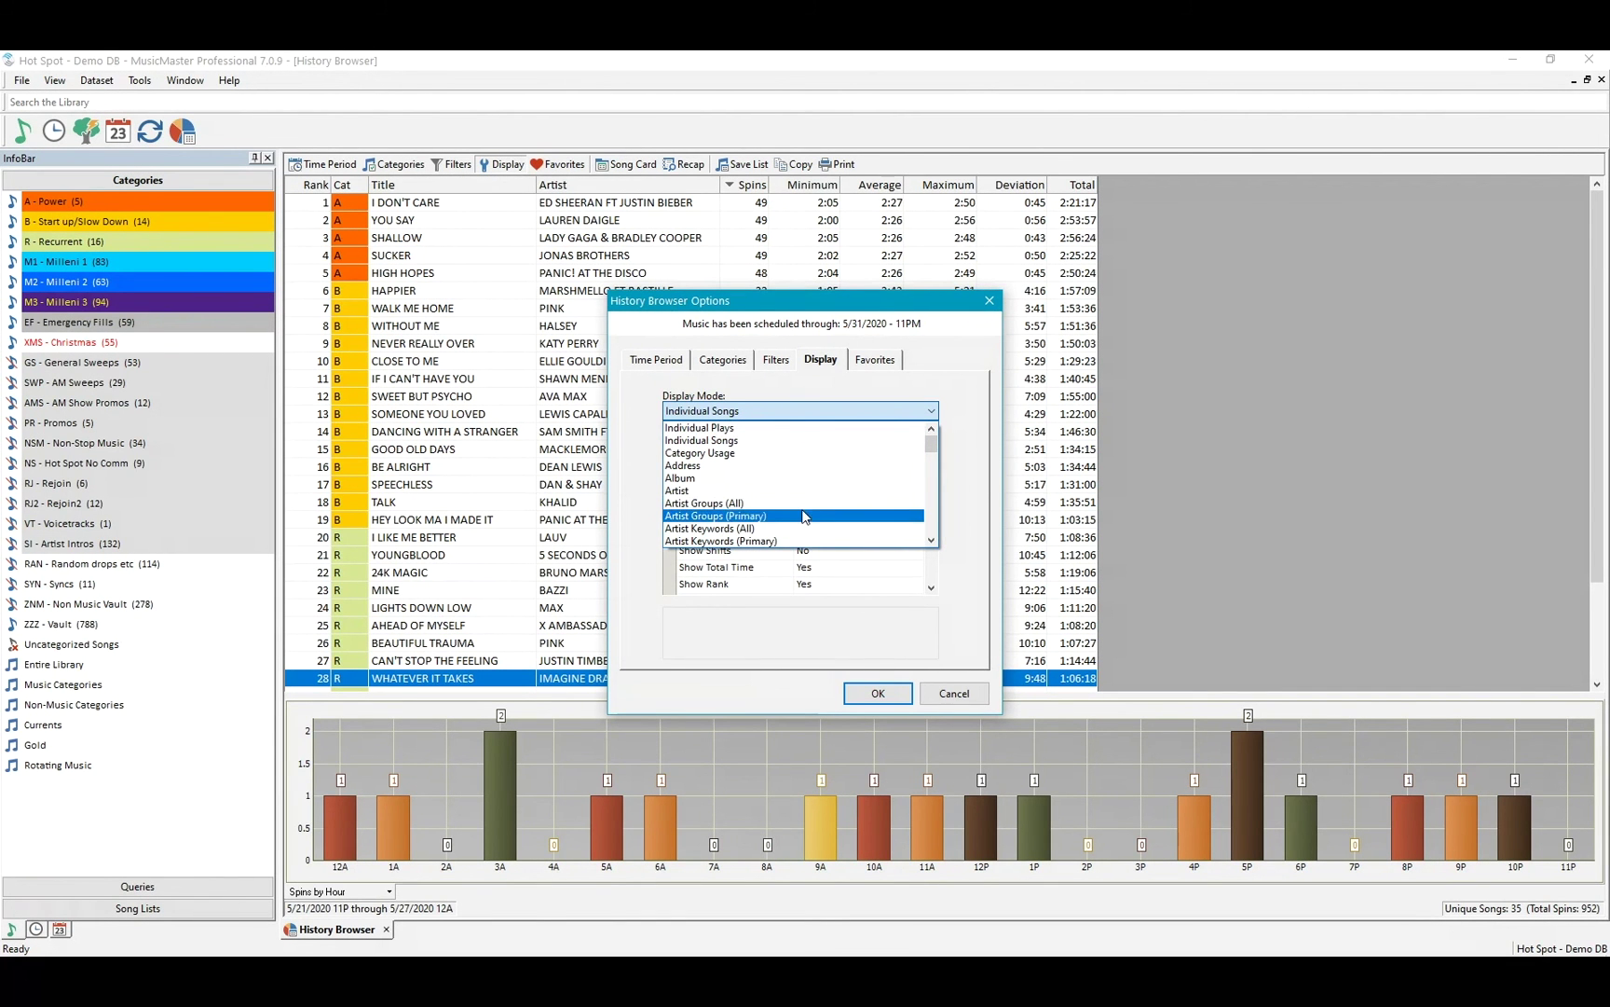
{"action": "left_click", "coordinate": [756, 541]}
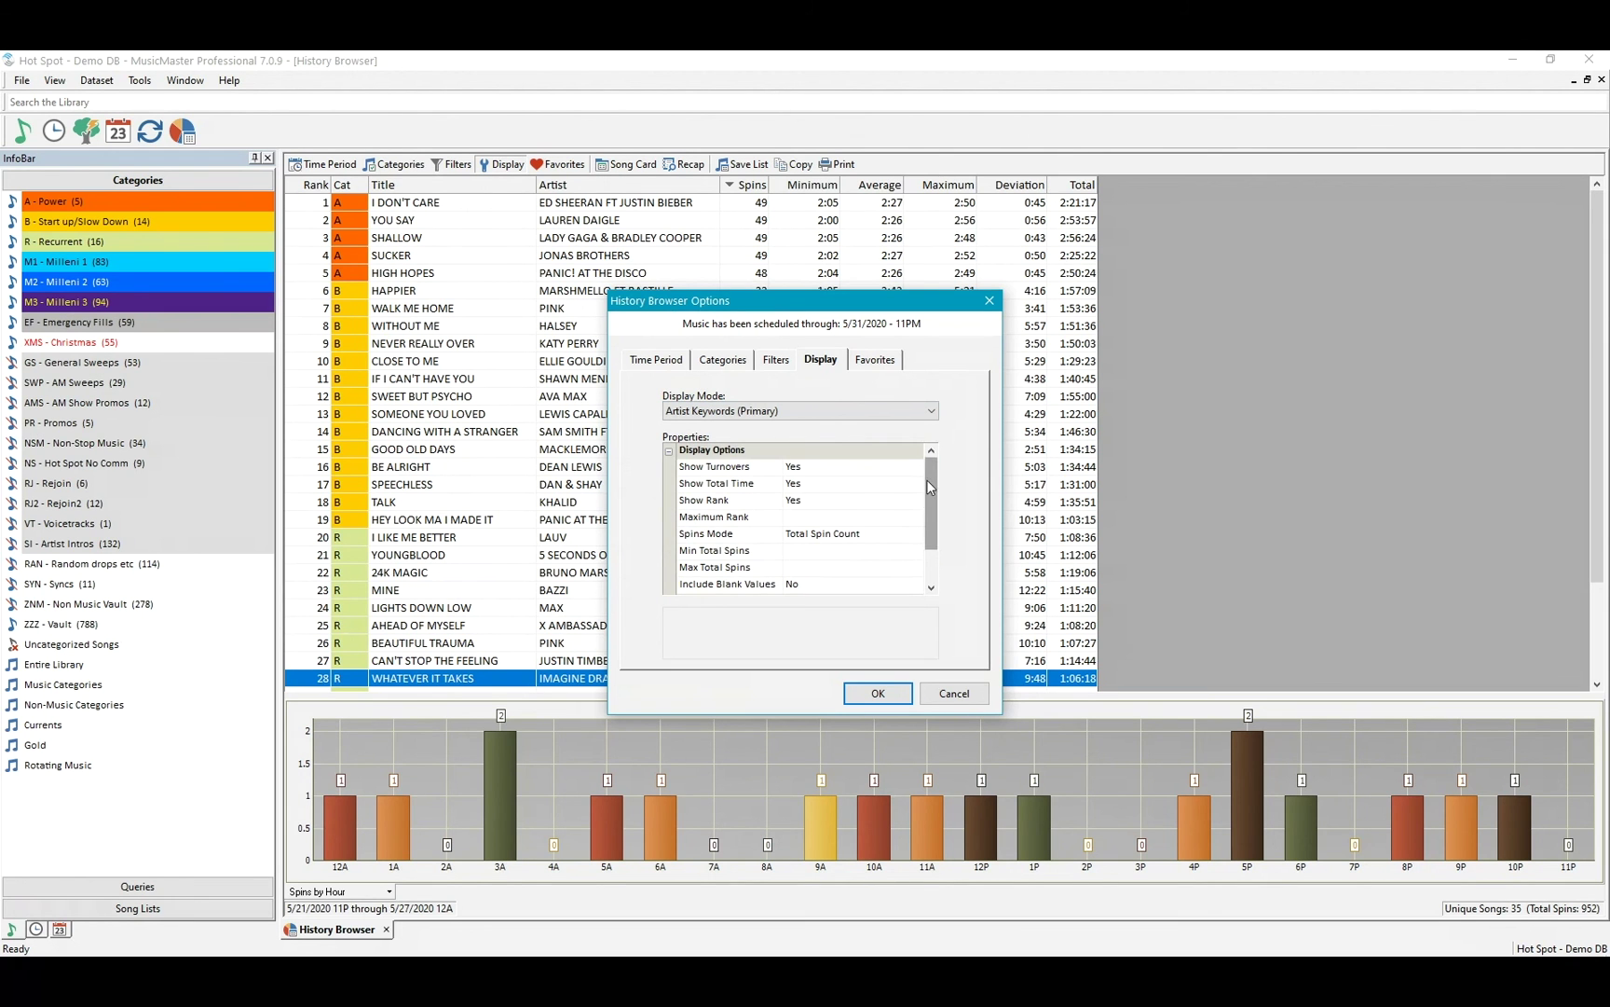
{"action": "left_click_drag", "start_coordinate": [927, 479], "coordinate": [927, 528]}
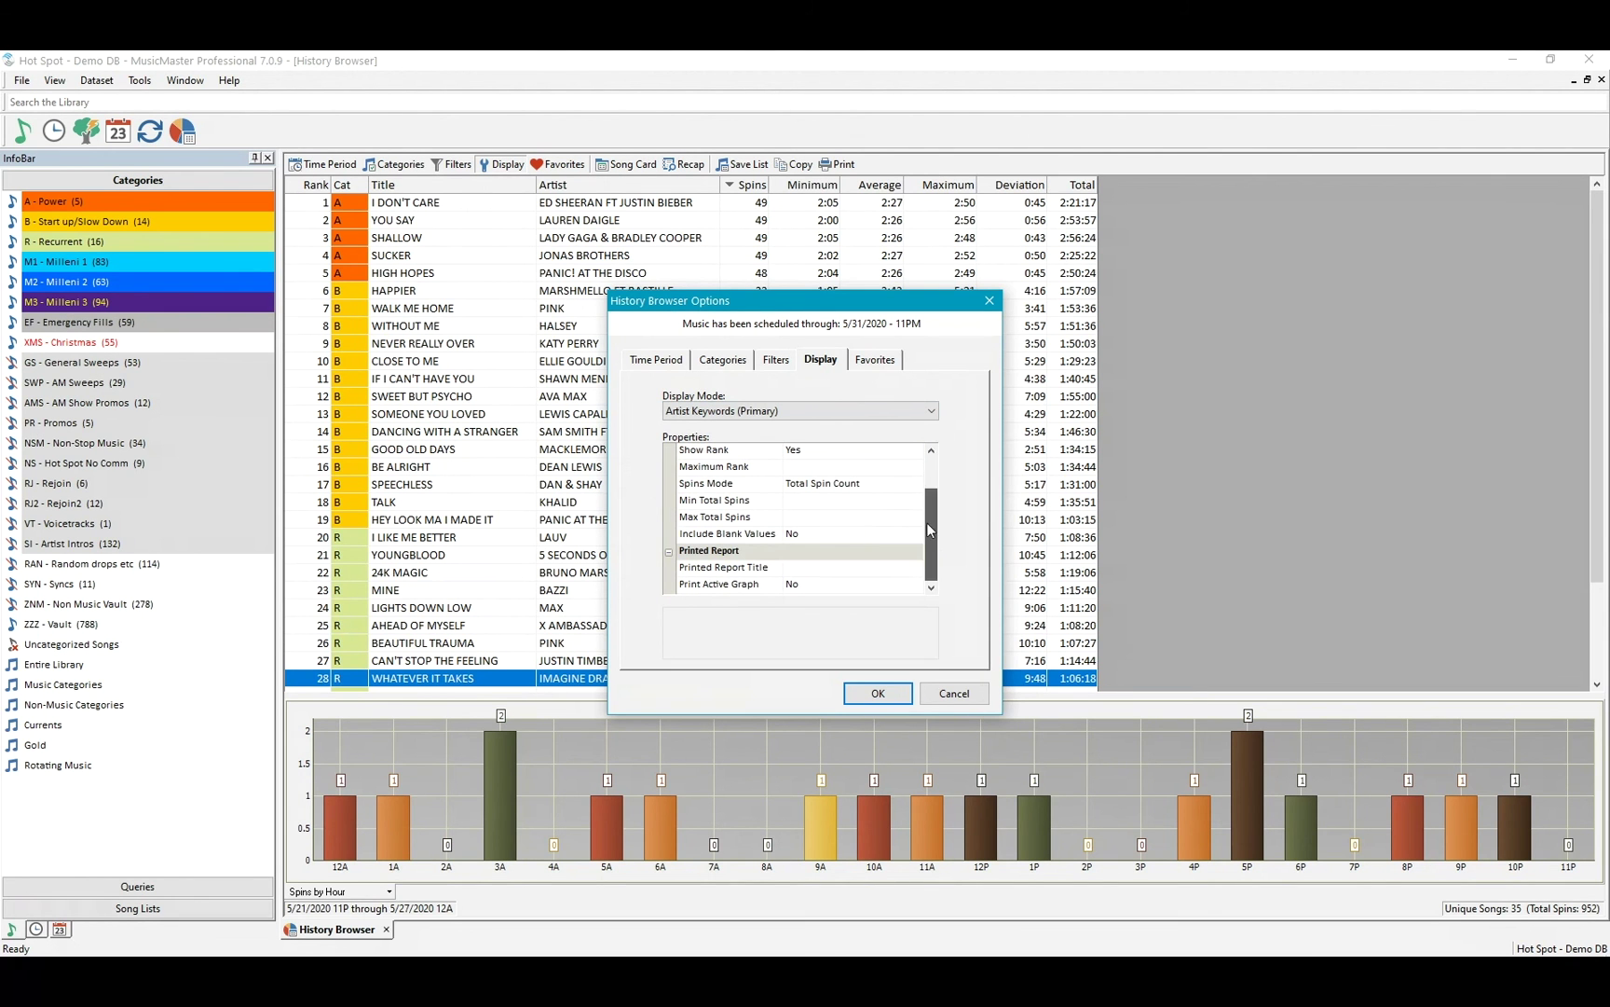
{"action": "left_click", "coordinate": [890, 698]}
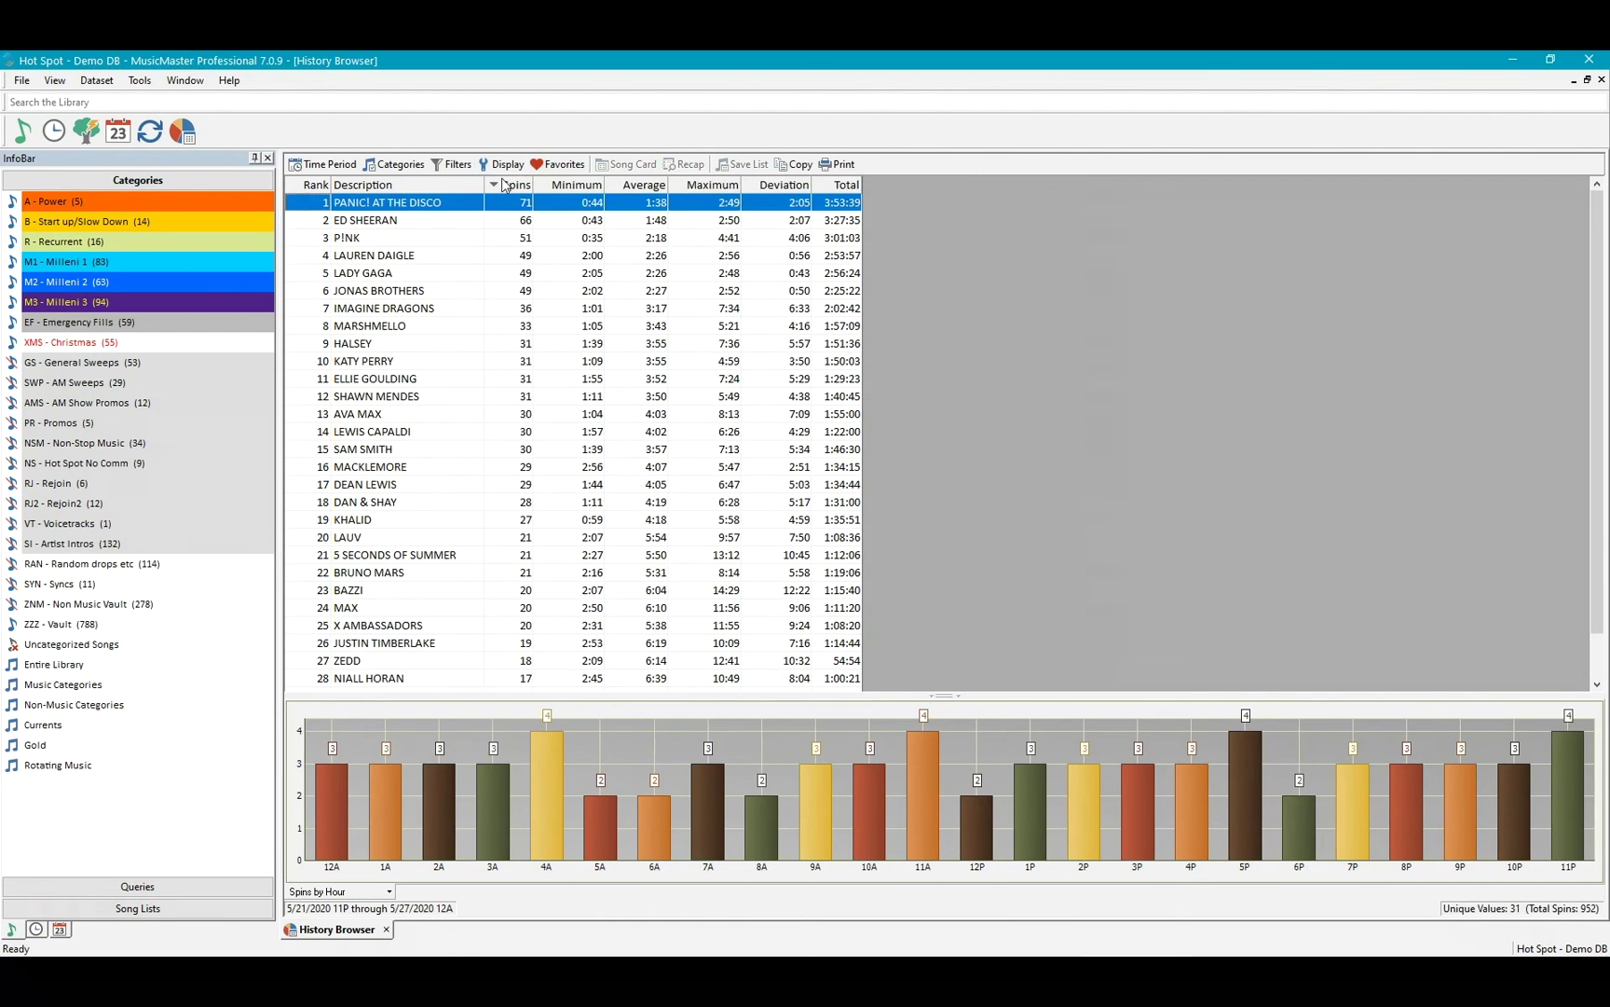
Examine the hourly spins for 5 Seconds of Summer and the list of available graph types.
{"action": "scroll", "coordinate": [449, 298], "scroll_direction": "down", "scroll_amount": 1}
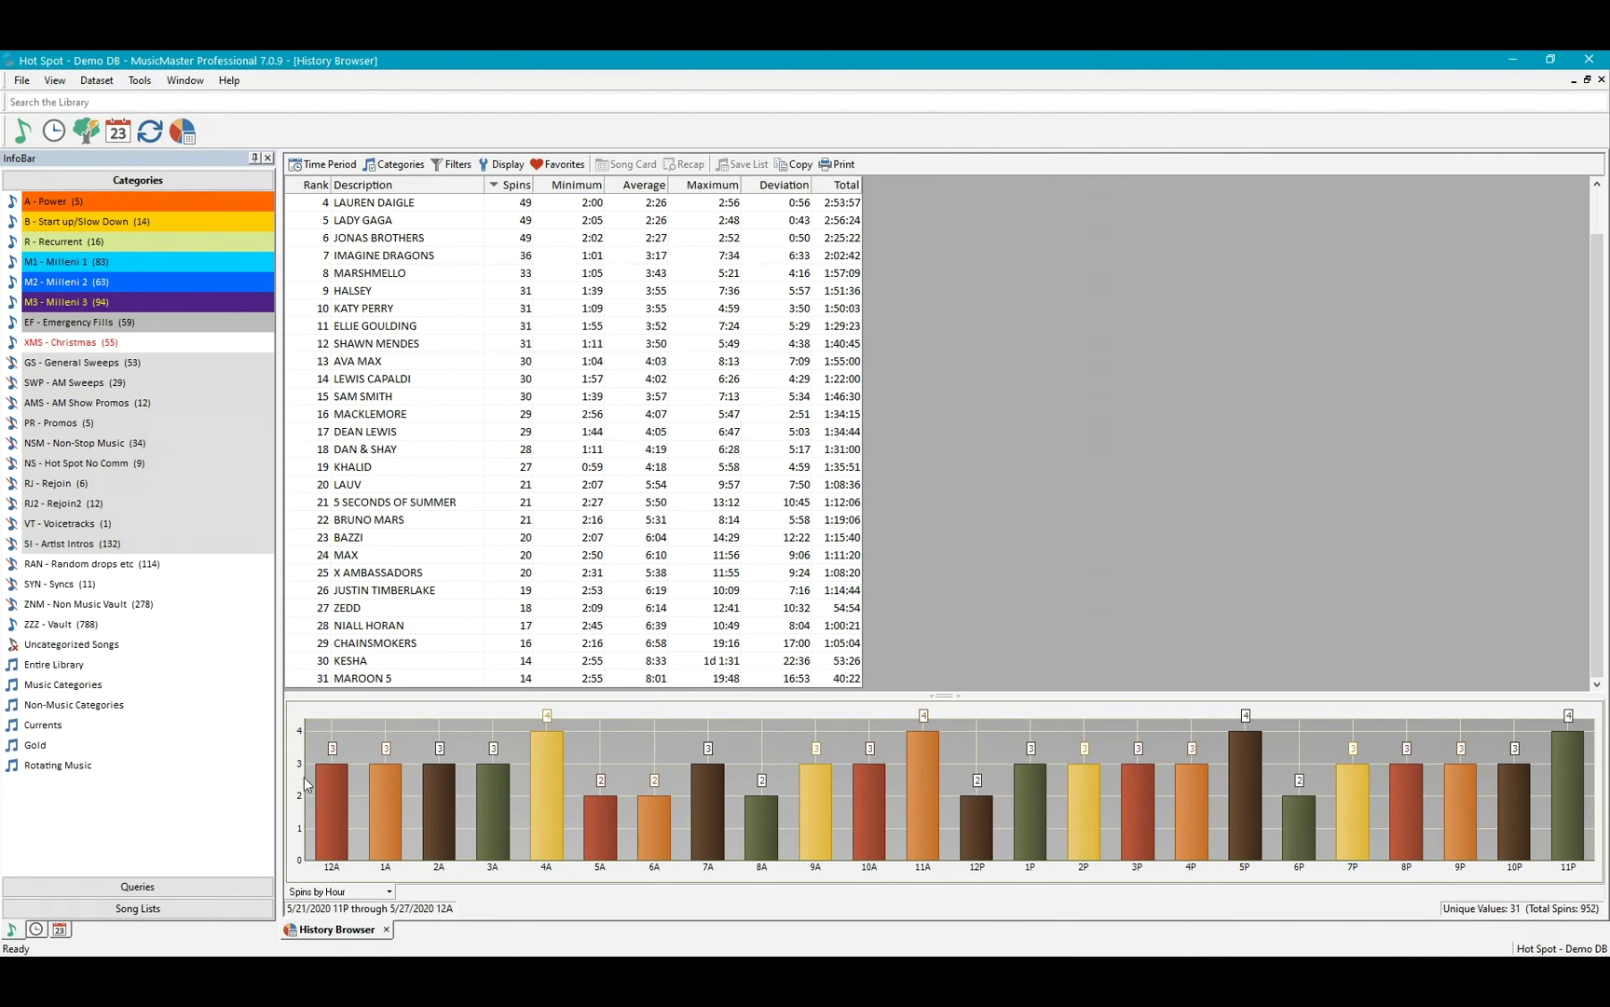
{"action": "left_click", "coordinate": [382, 502]}
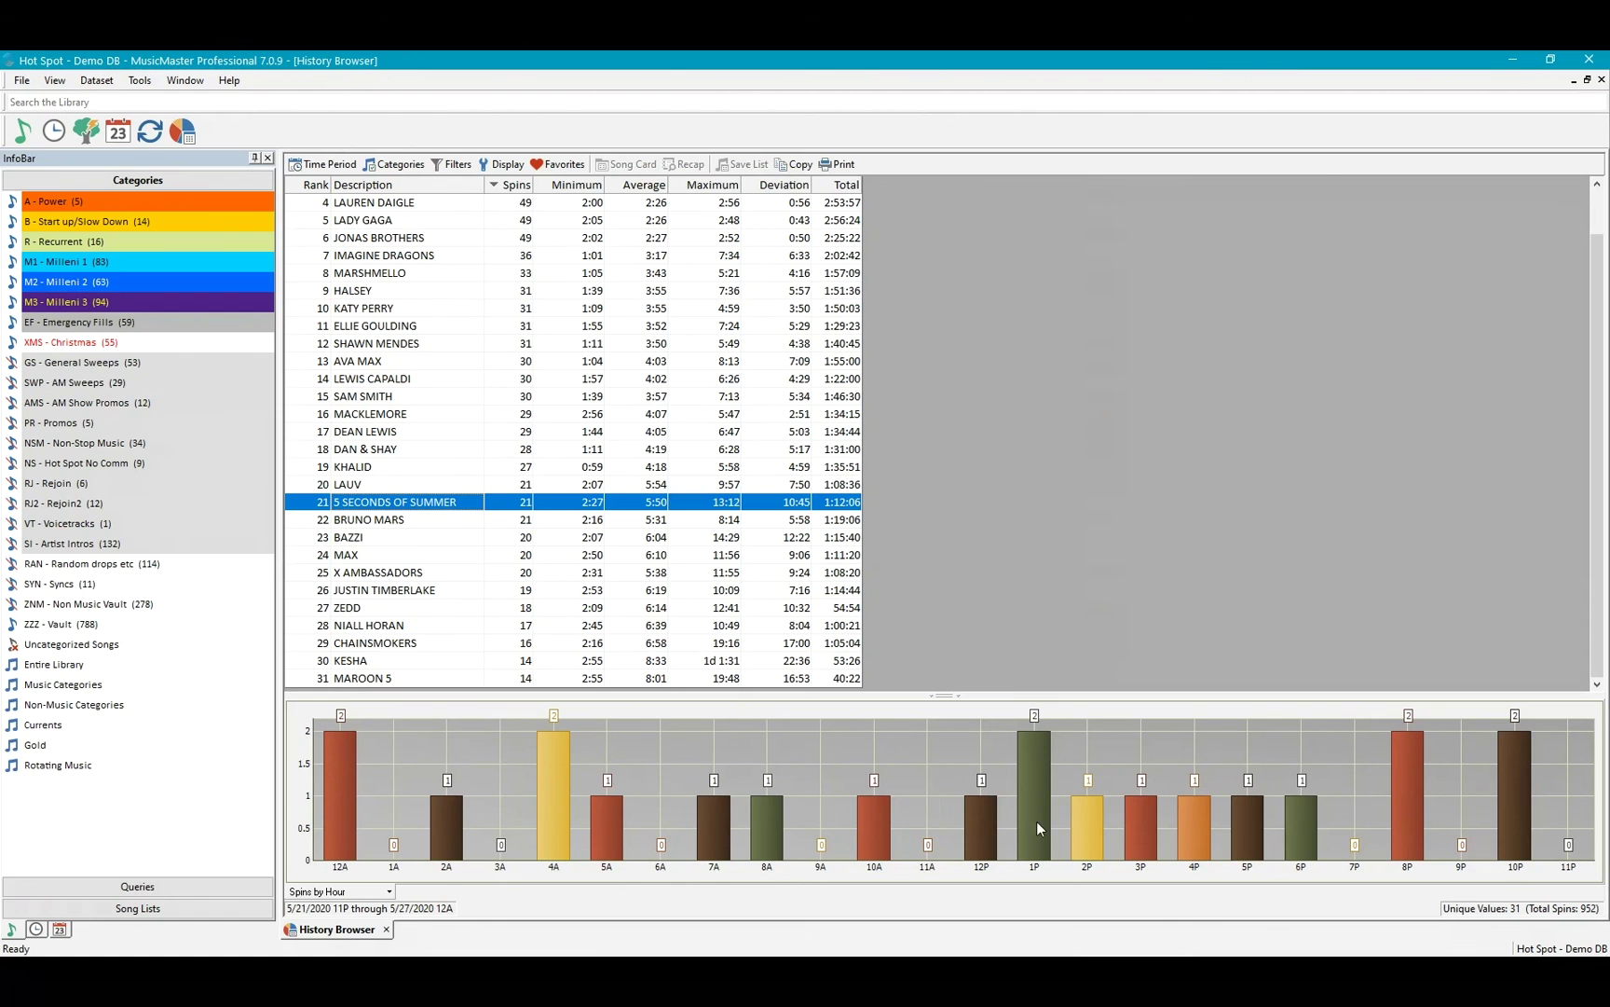
{"action": "left_click", "coordinate": [389, 892]}
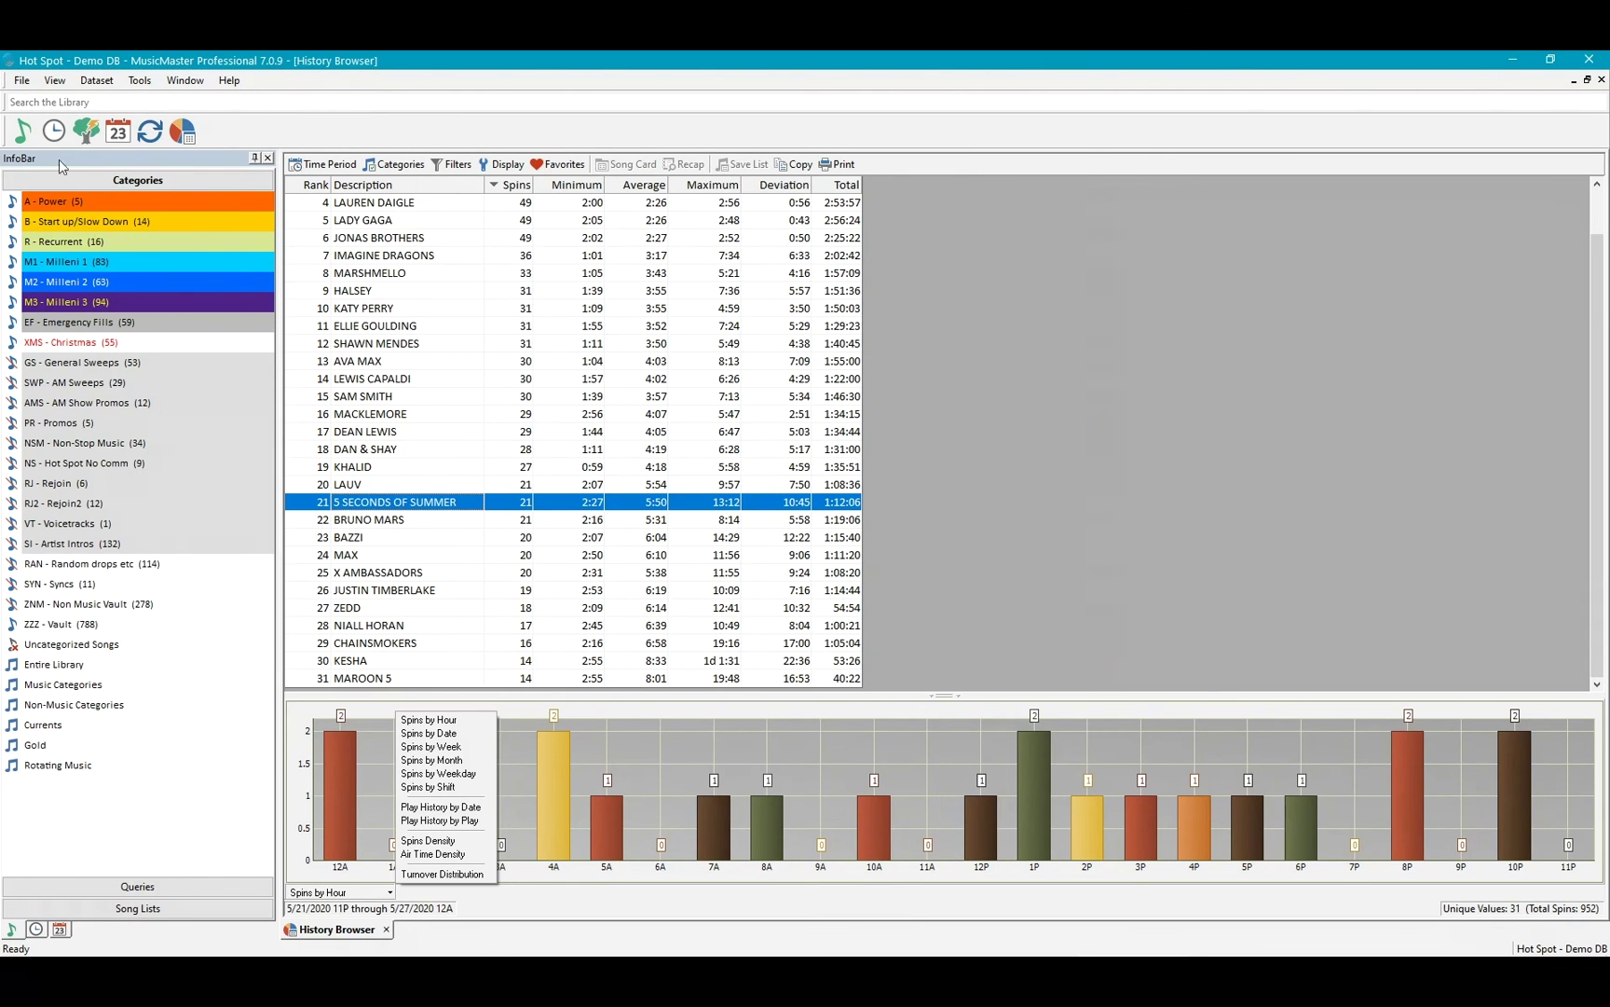
{"action": "left_click", "coordinate": [185, 134]}
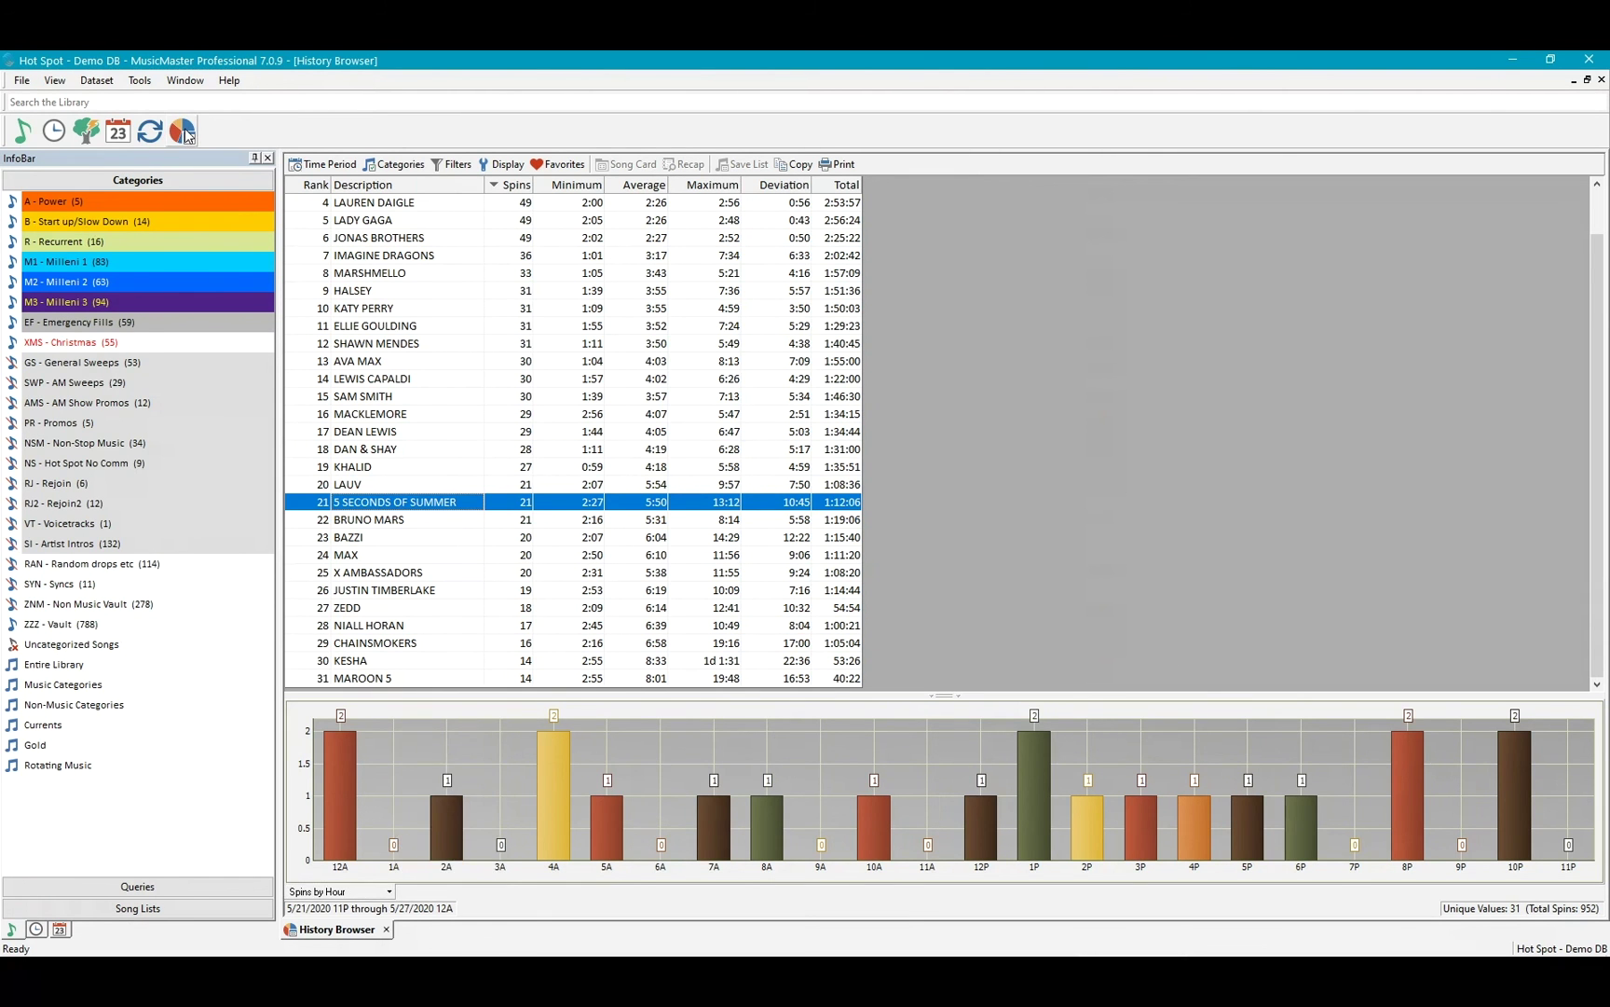
Review the options and report setup of the BMI/ASCAP - USA special history report, and cancel without printing.
{"action": "left_click", "coordinate": [97, 81]}
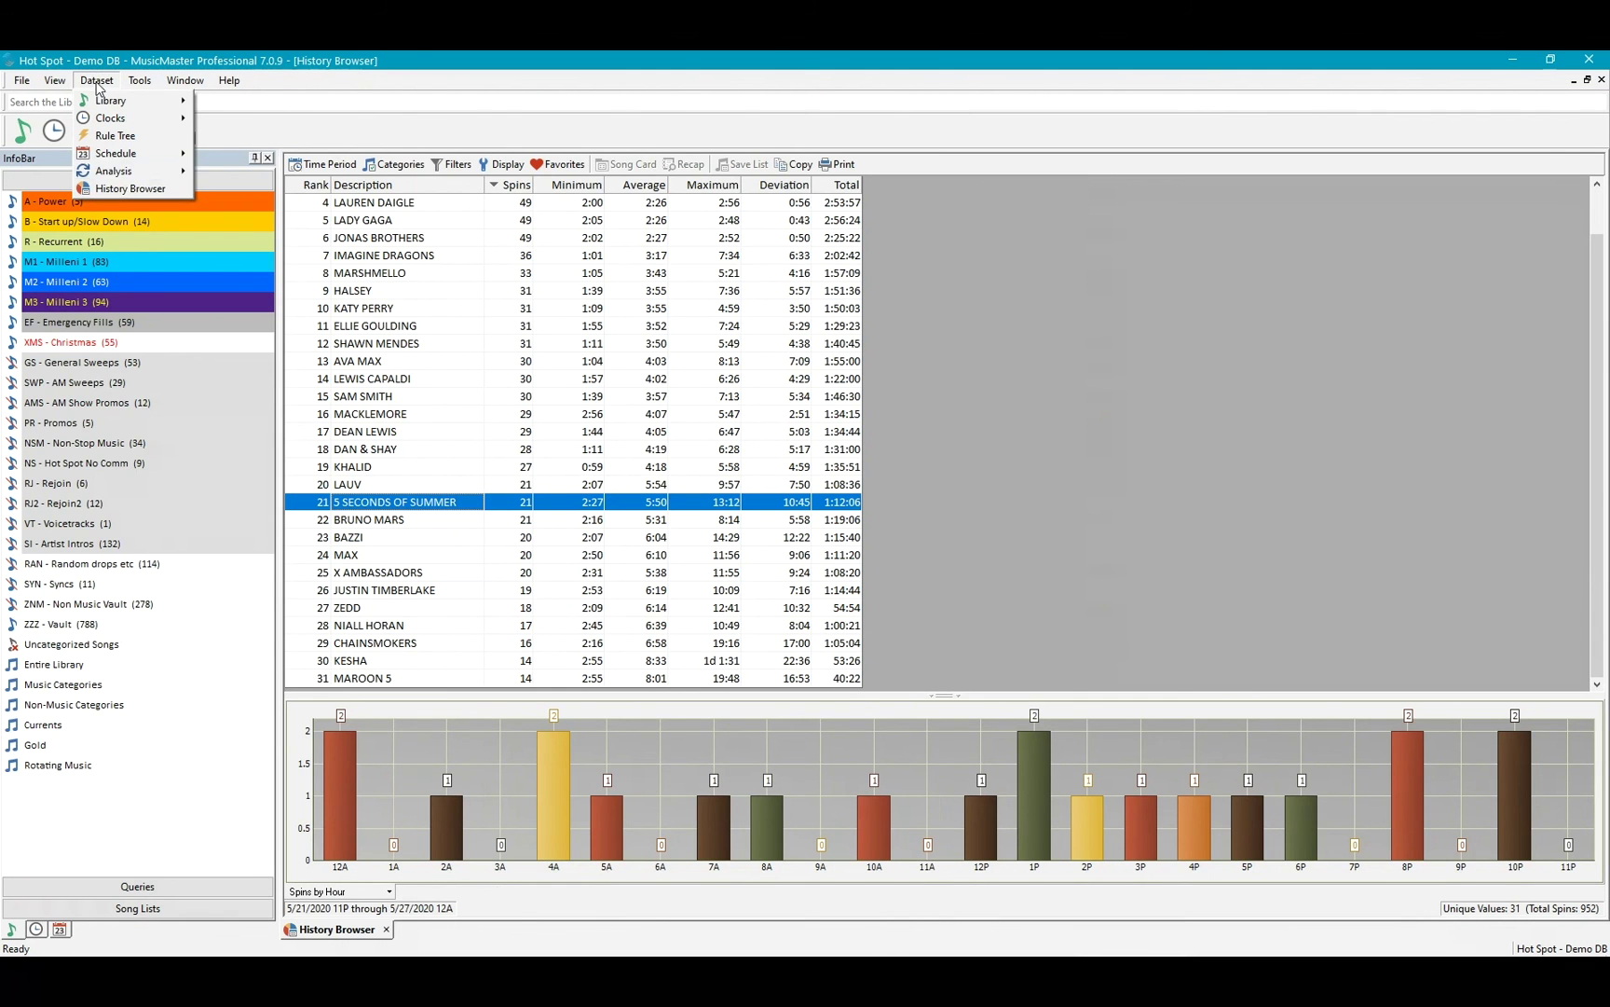
{"action": "mouse_move", "coordinate": [131, 172]}
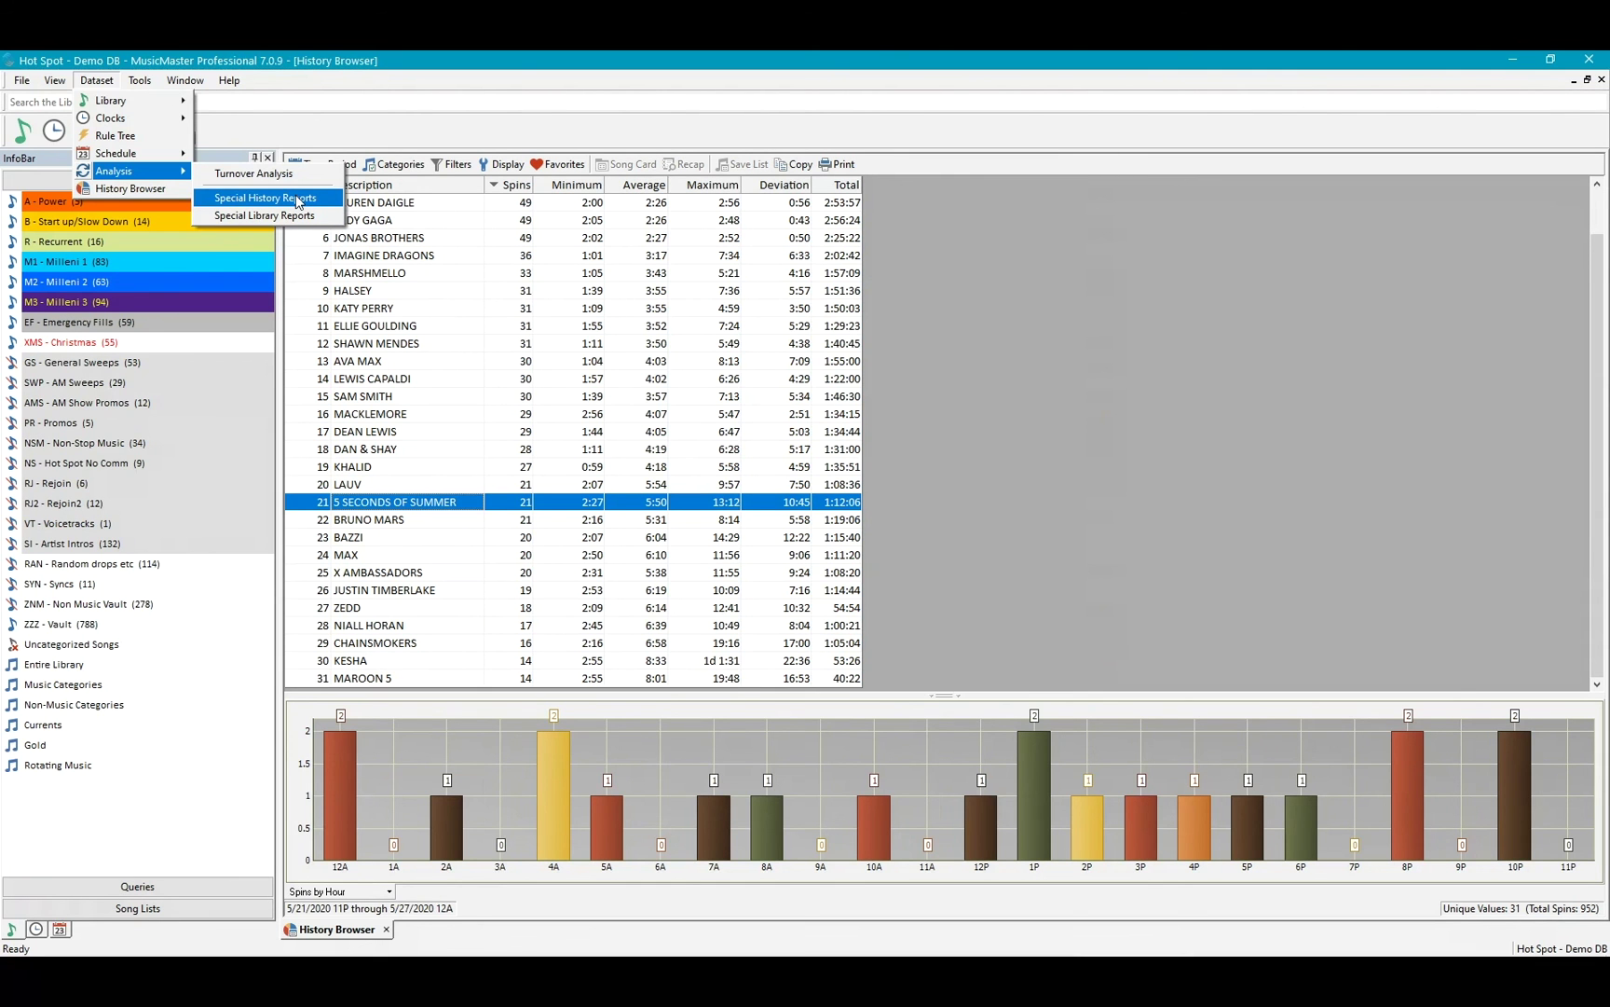
{"action": "left_click", "coordinate": [298, 202]}
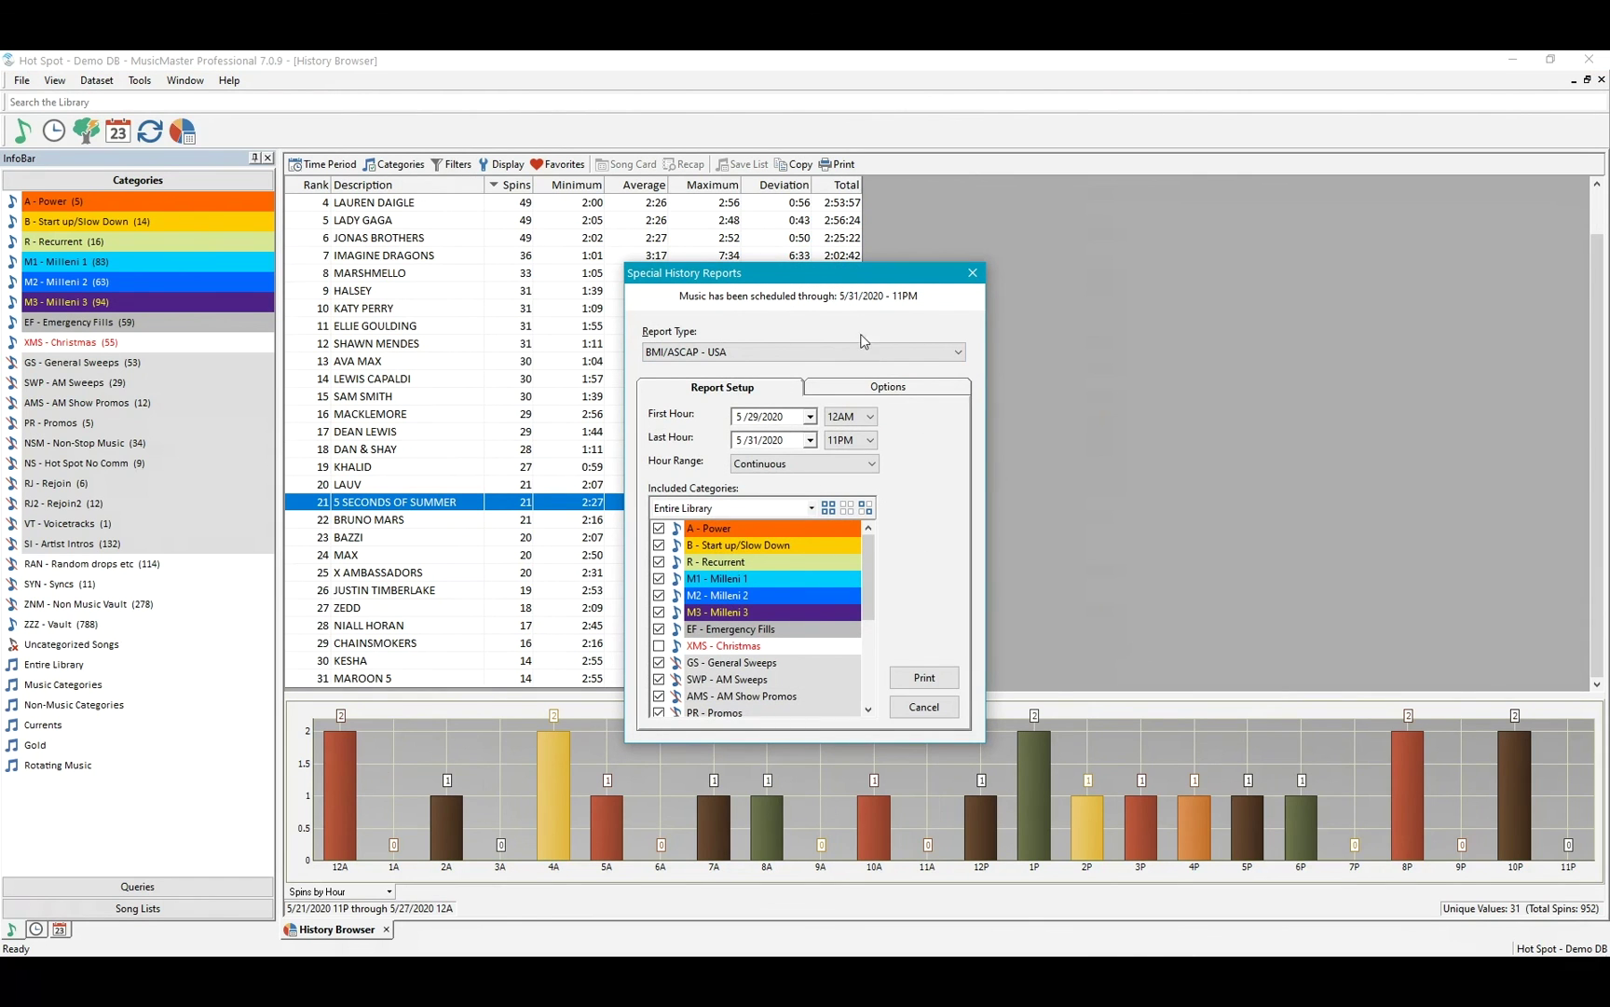
{"action": "left_click", "coordinate": [900, 386]}
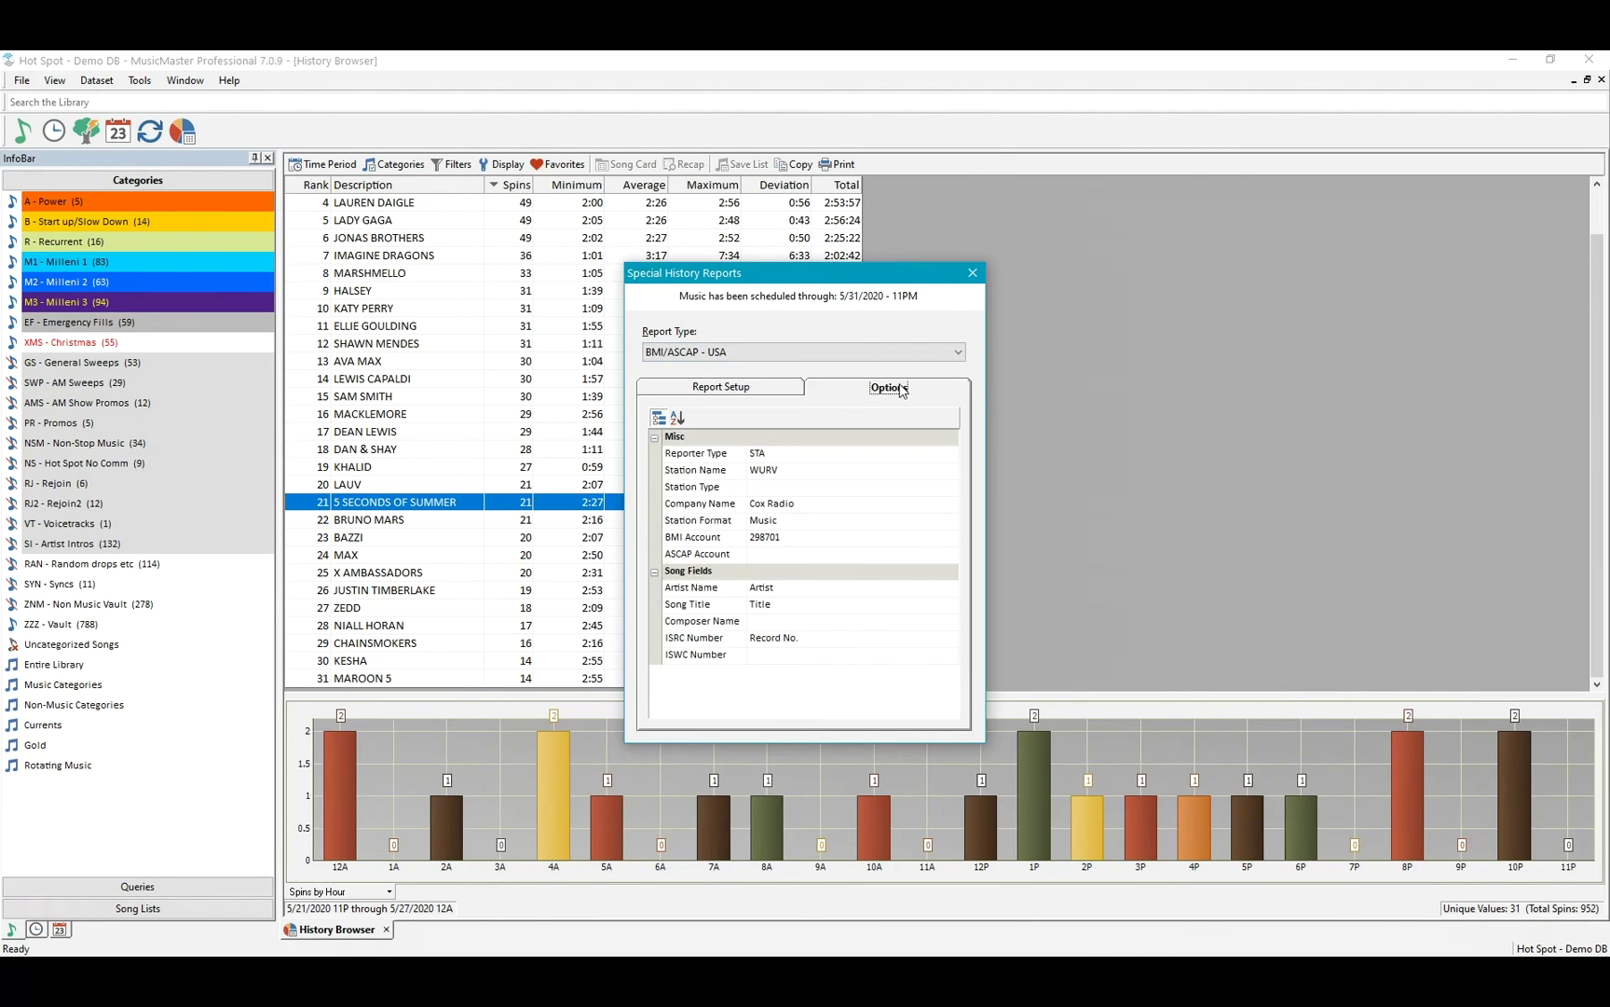
{"action": "left_click", "coordinate": [711, 385]}
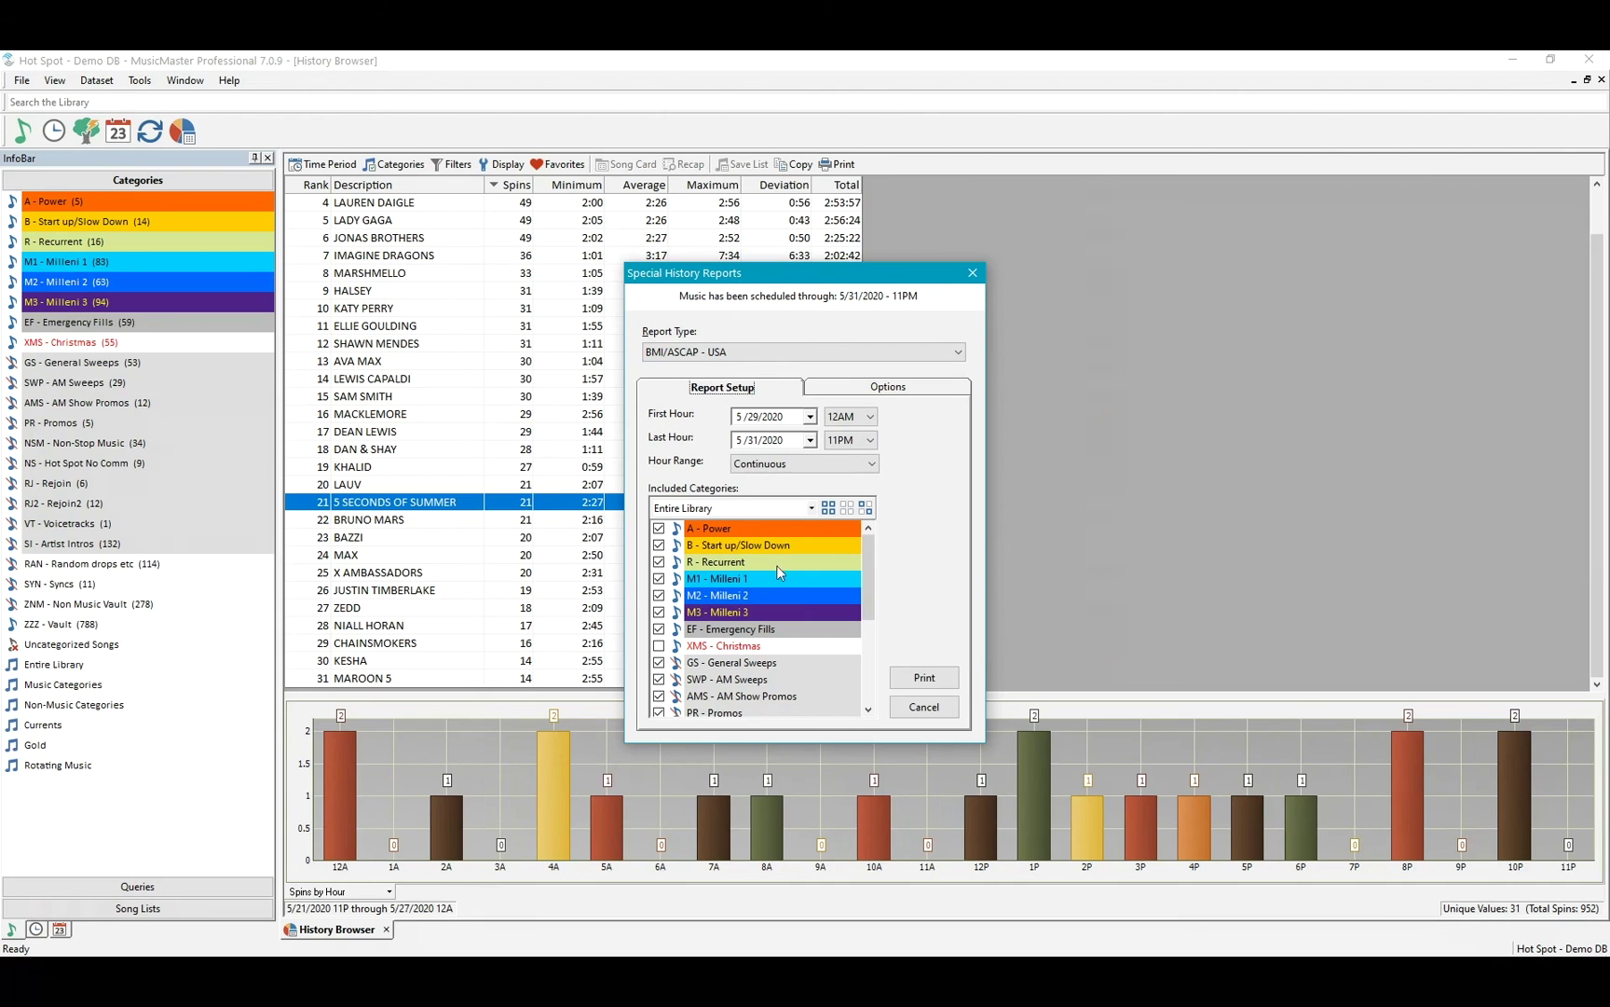
{"action": "left_click", "coordinate": [947, 711]}
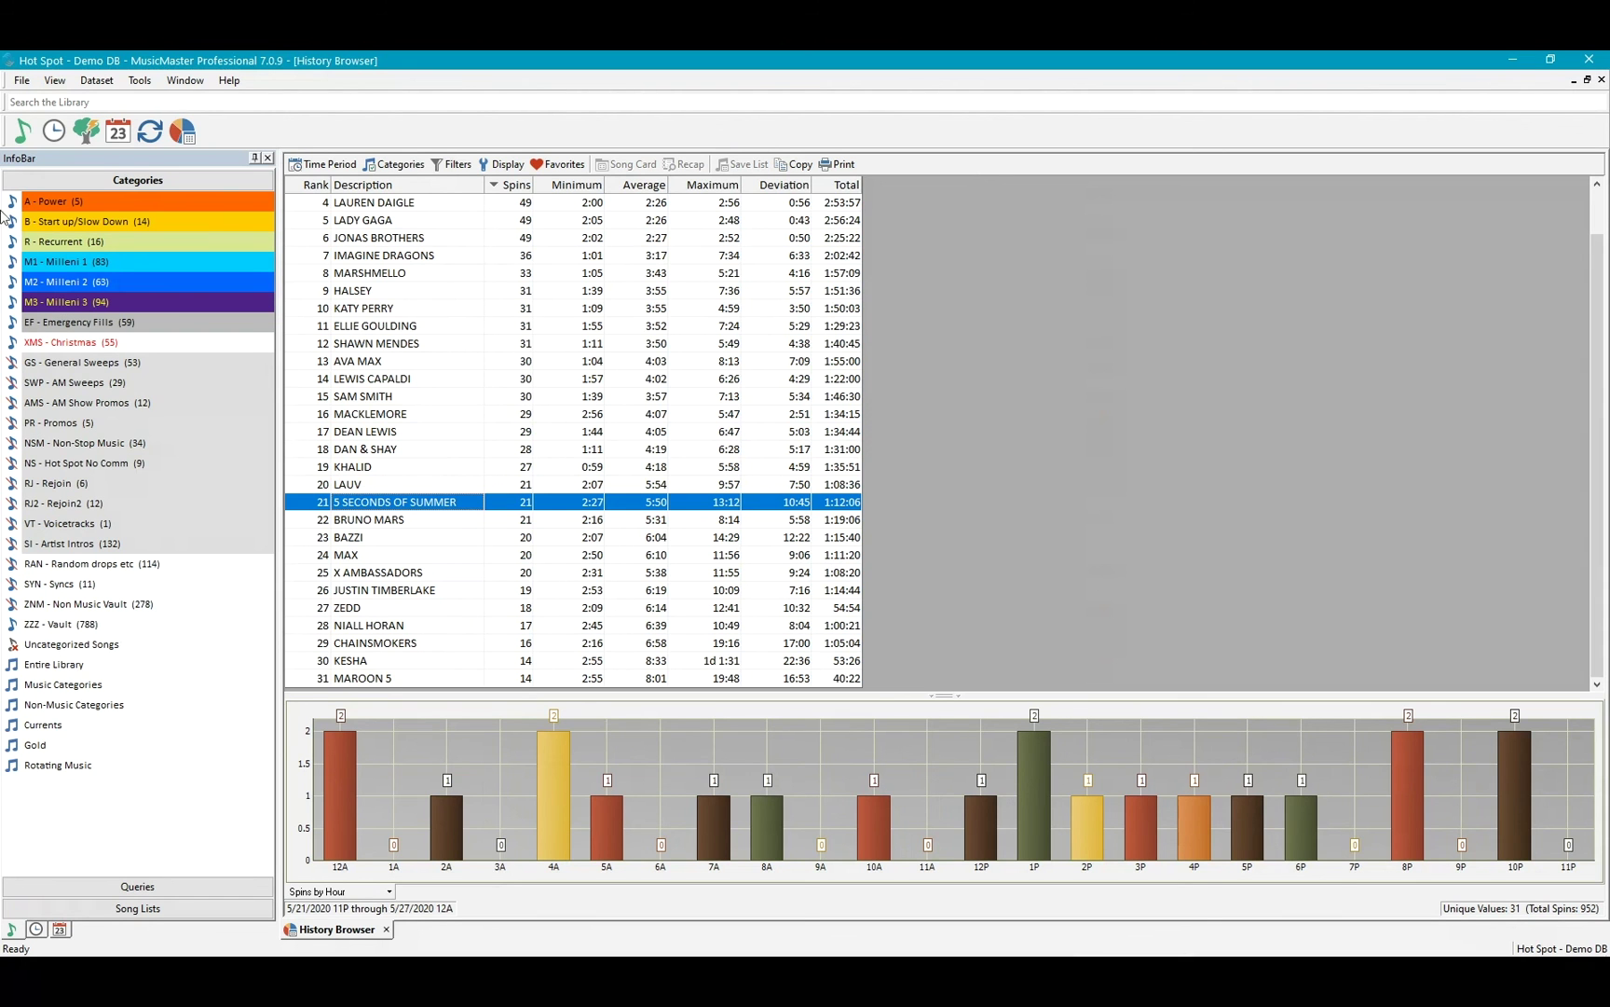
Review the scheduling properties of the categories and close the History Browser.
{"action": "right_click", "coordinate": [109, 209]}
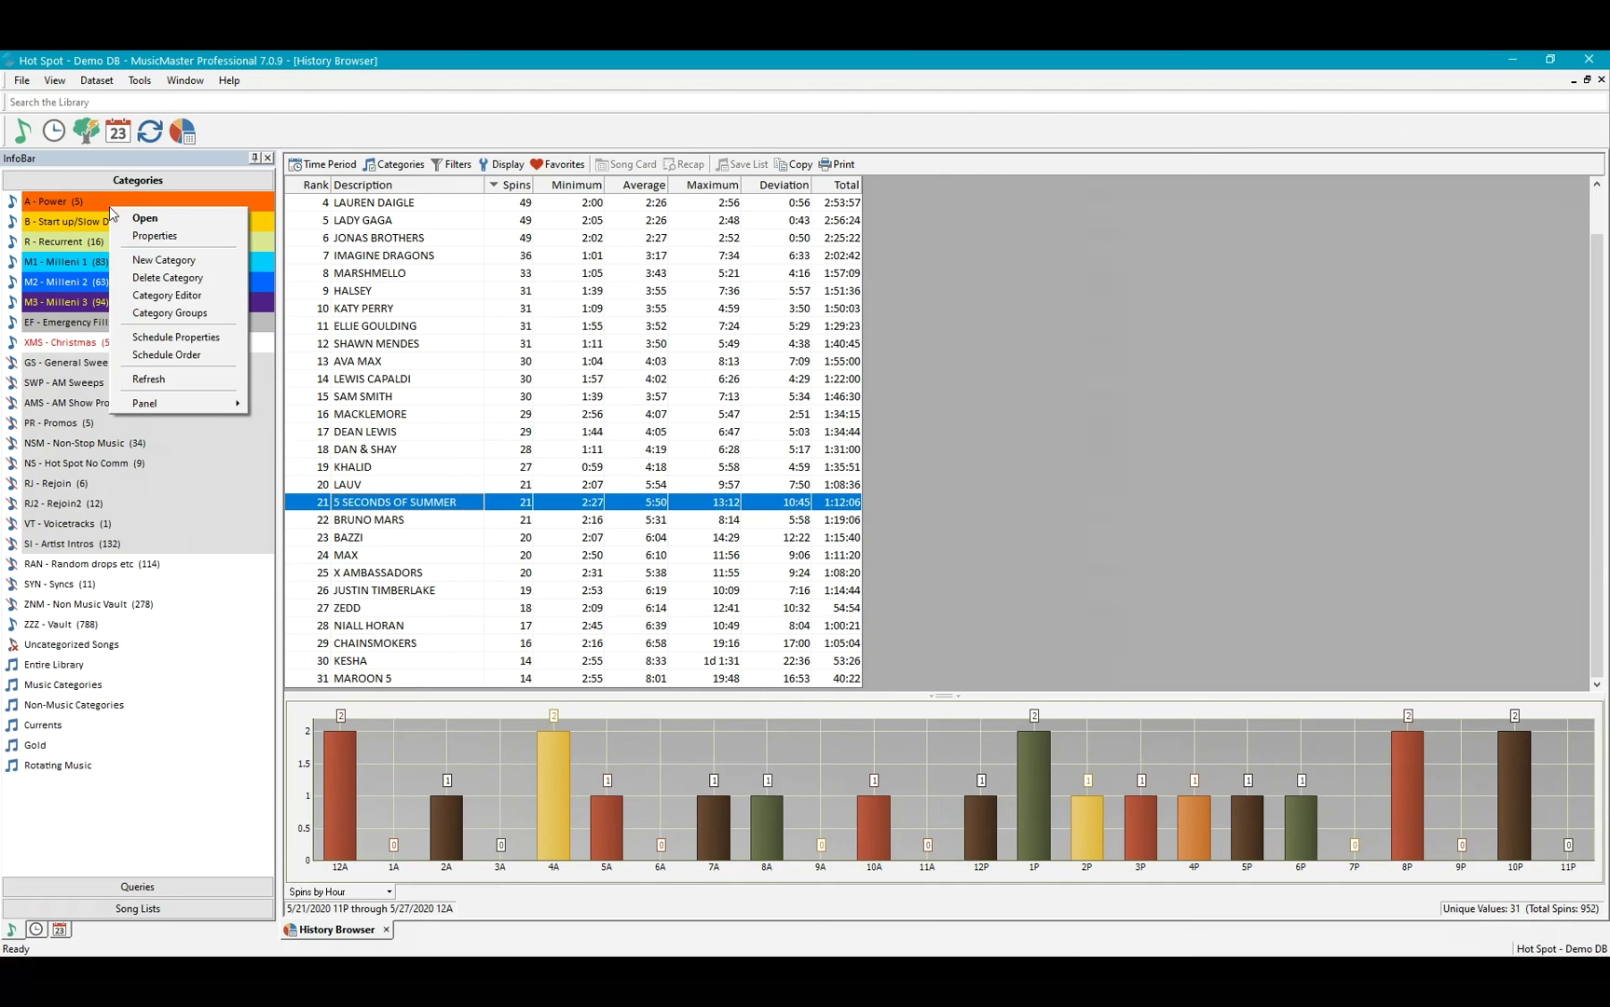
{"action": "left_click", "coordinate": [178, 337]}
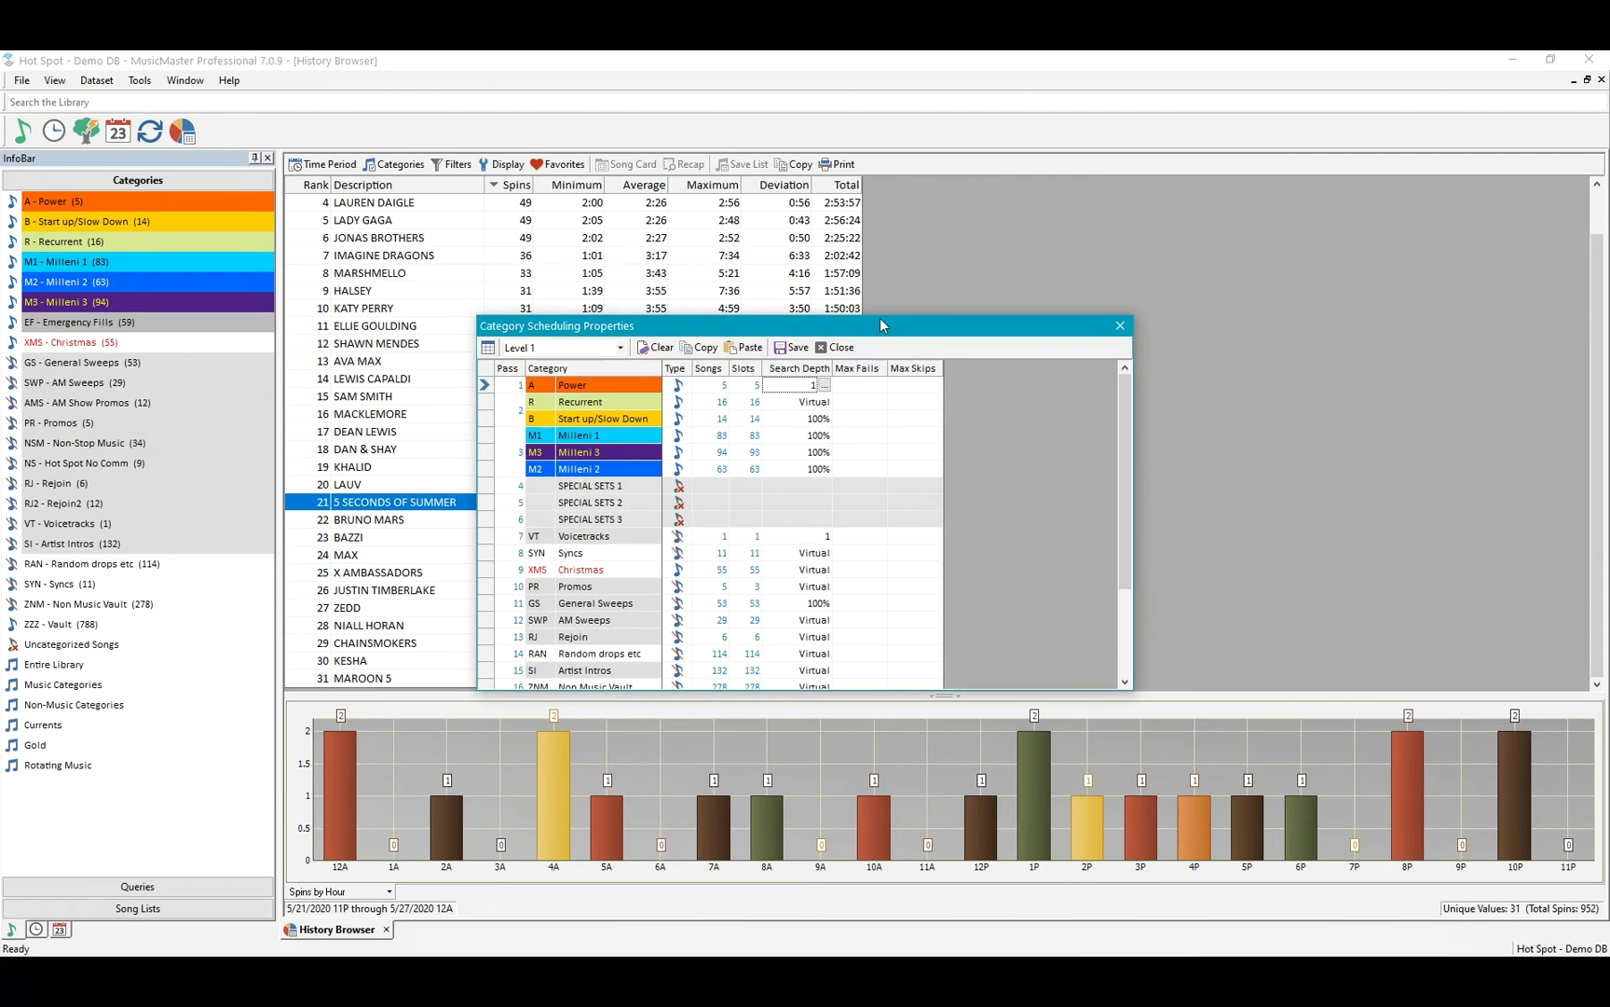
{"action": "left_click_drag", "start_coordinate": [883, 331], "coordinate": [838, 193]}
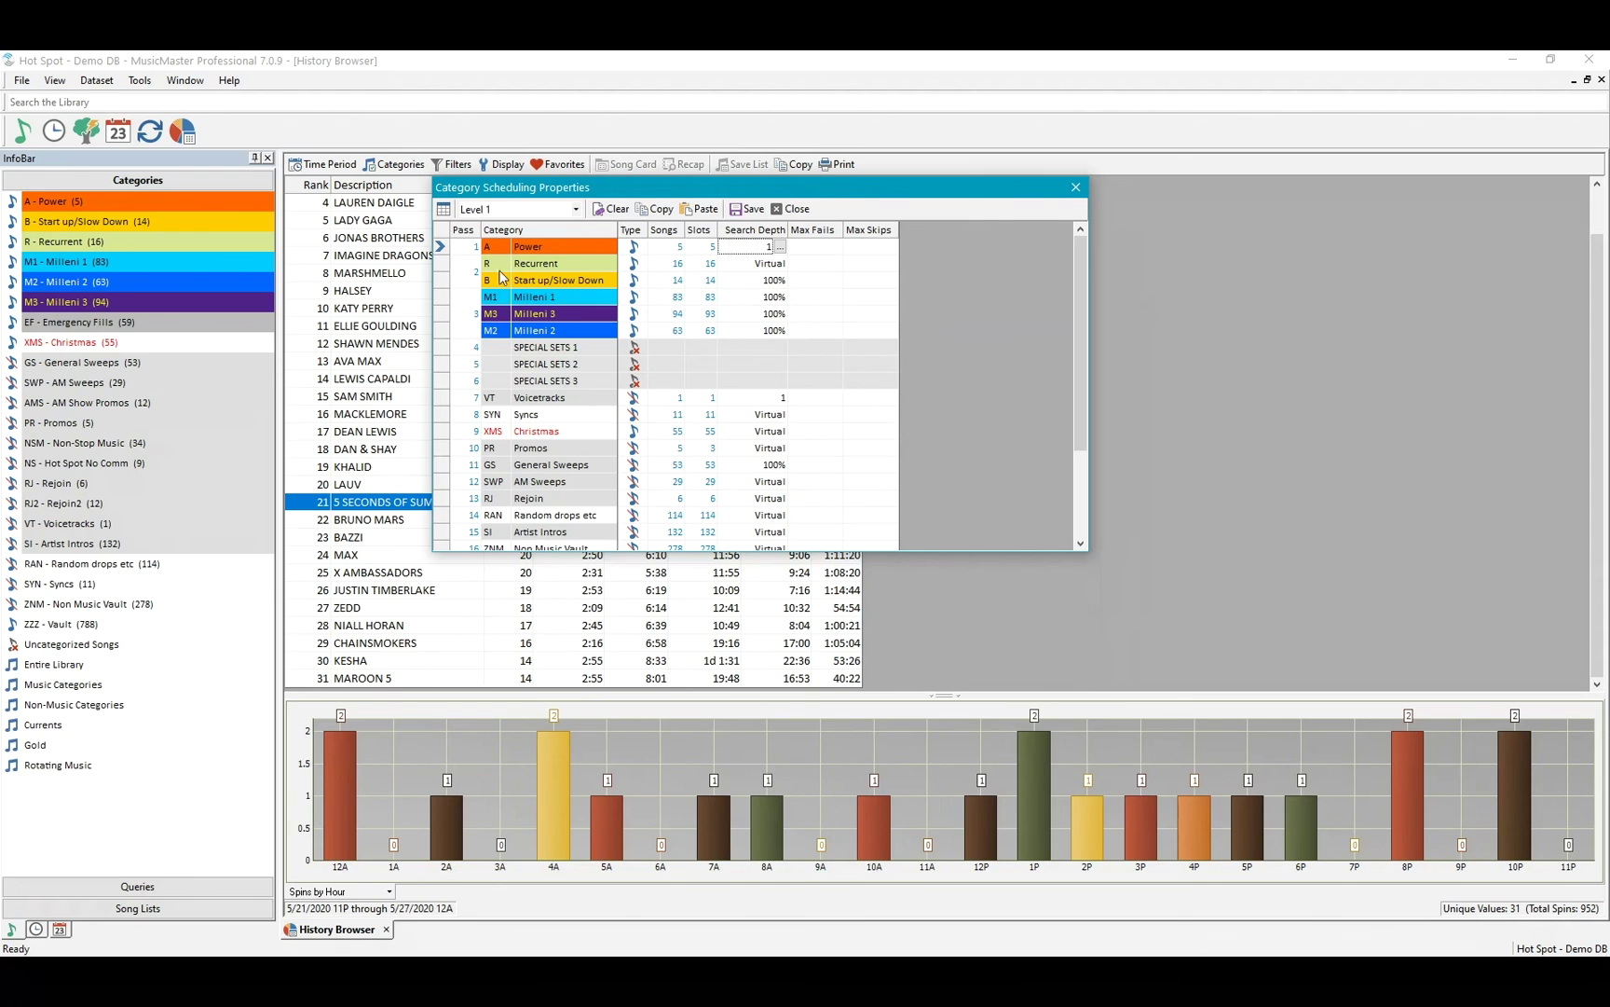
{"action": "left_click", "coordinate": [794, 209]}
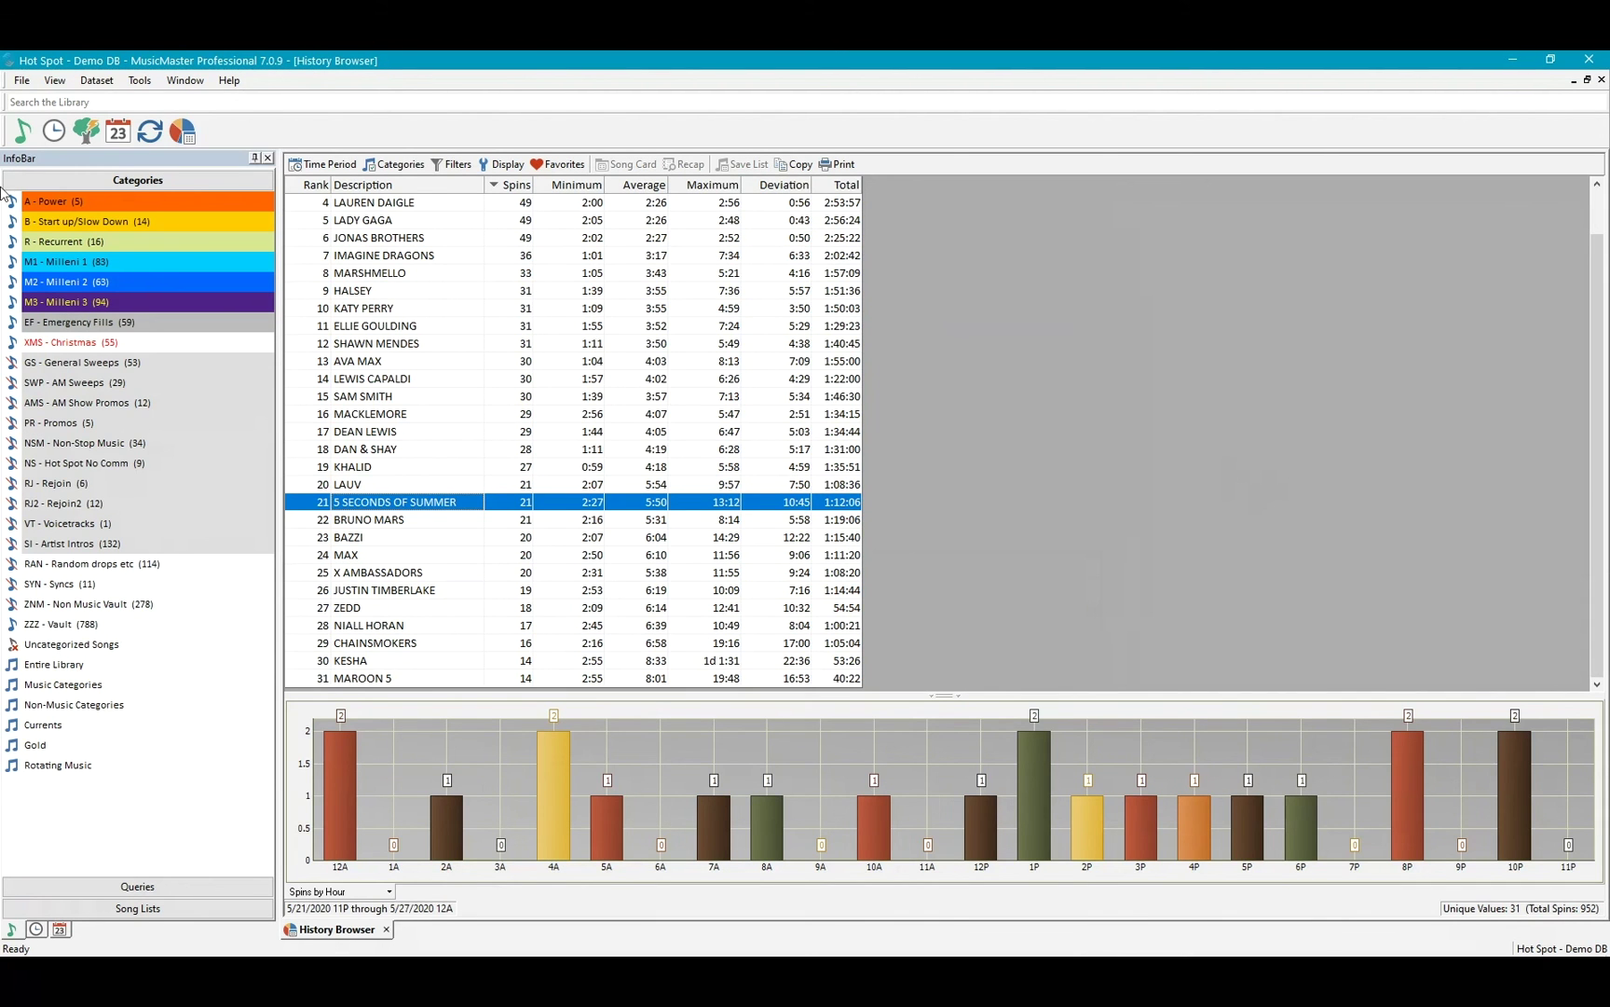
{"action": "left_click", "coordinate": [1601, 80]}
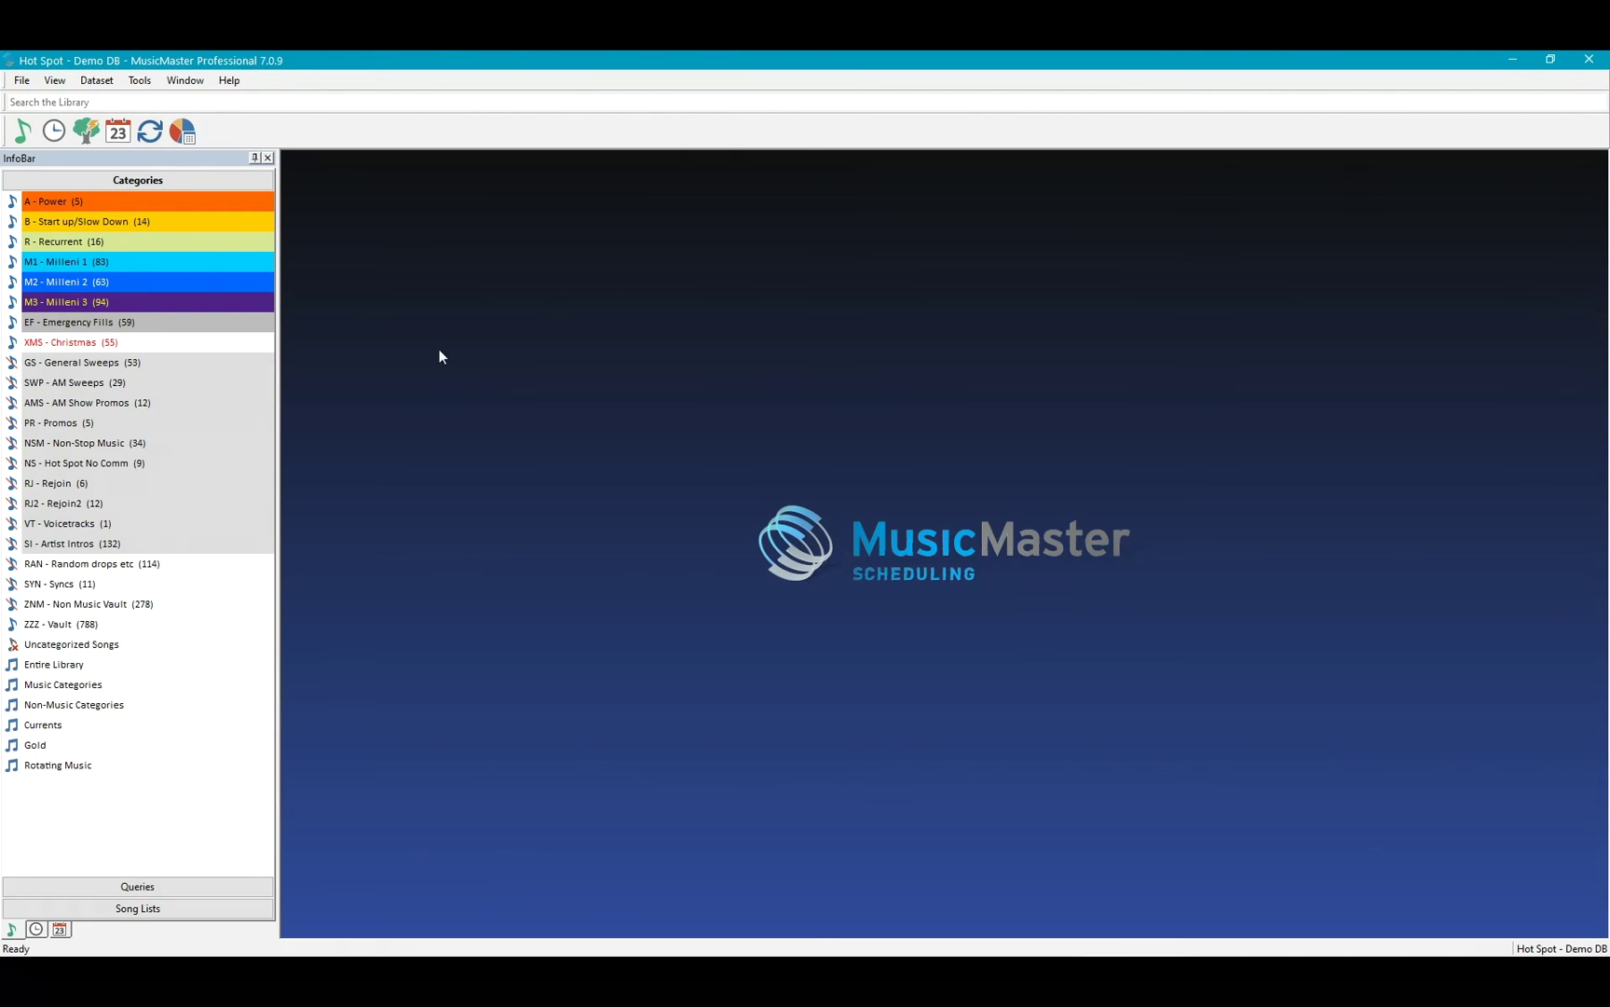
Open the Turnover Analysis and compare the rotation maps of A - Power and the three Milleni categories.
{"action": "left_click", "coordinate": [150, 131]}
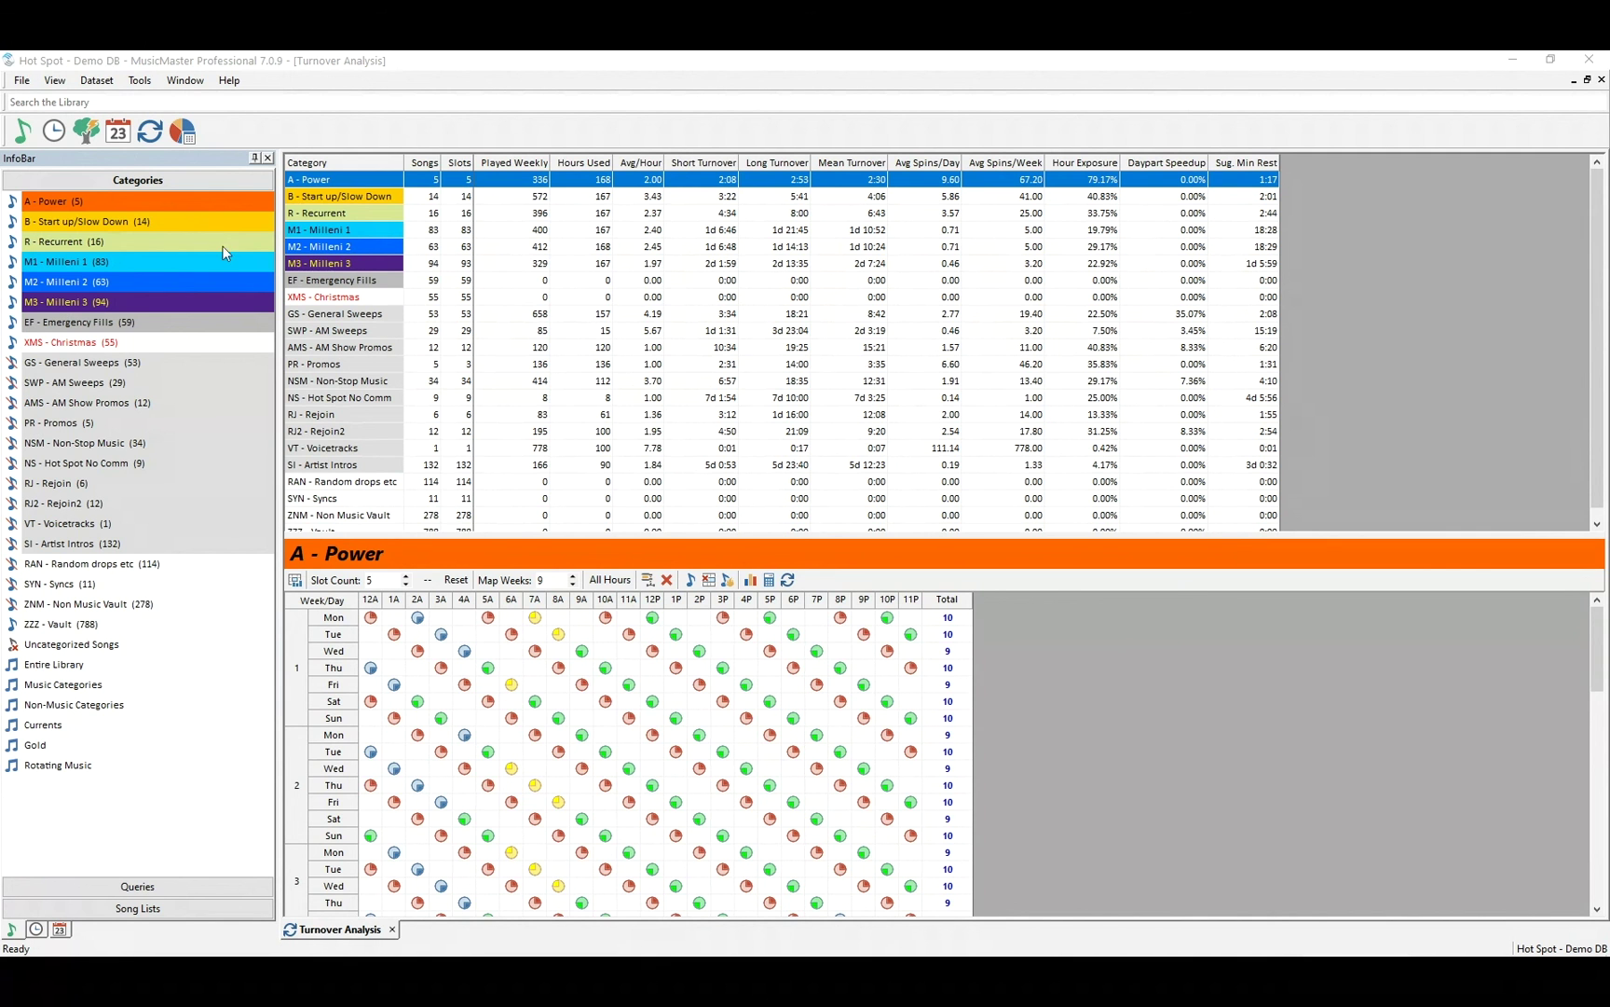
{"action": "left_click", "coordinate": [353, 229]}
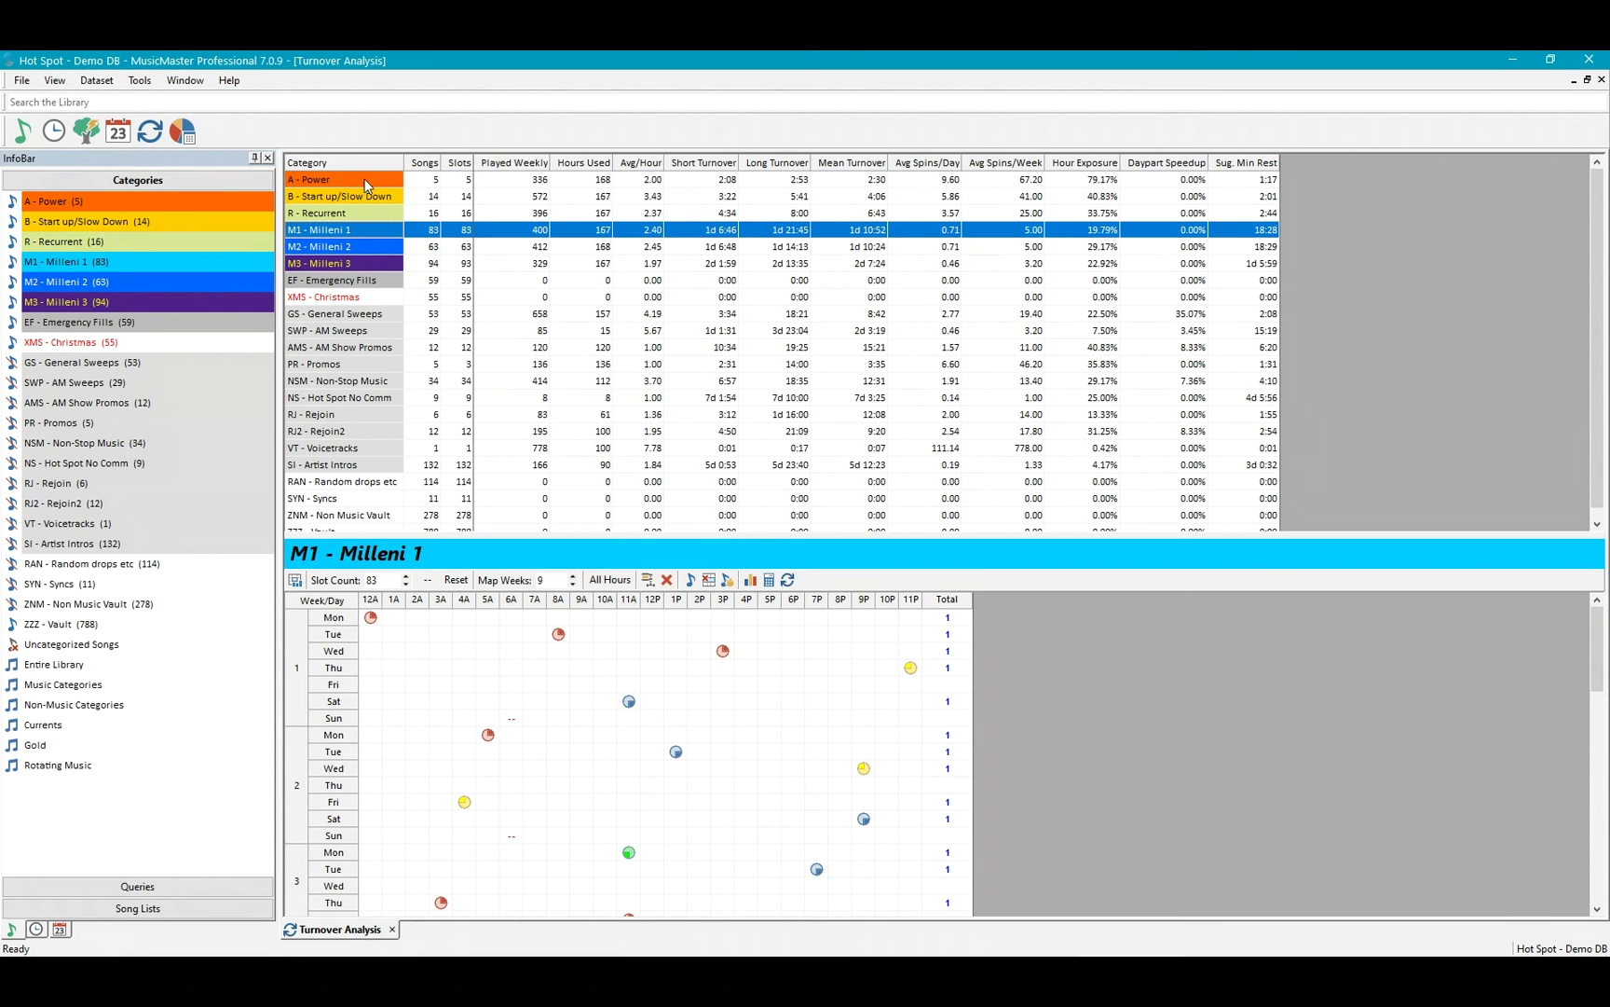
{"action": "left_click", "coordinate": [366, 183]}
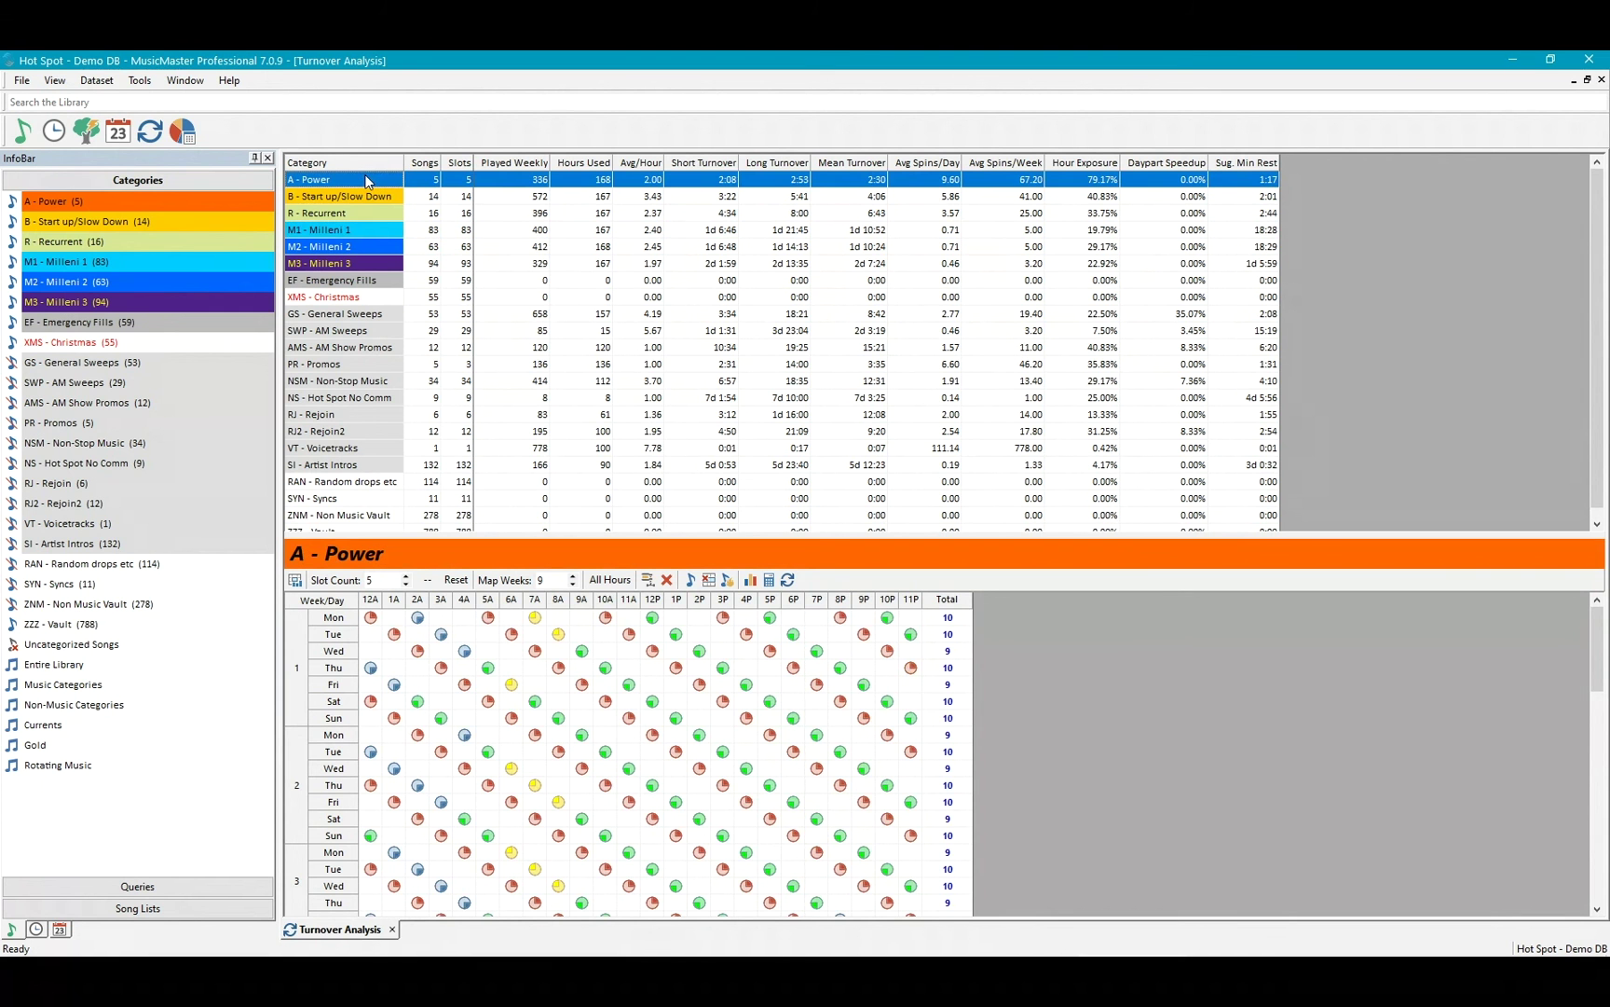
{"action": "left_click", "coordinate": [350, 233]}
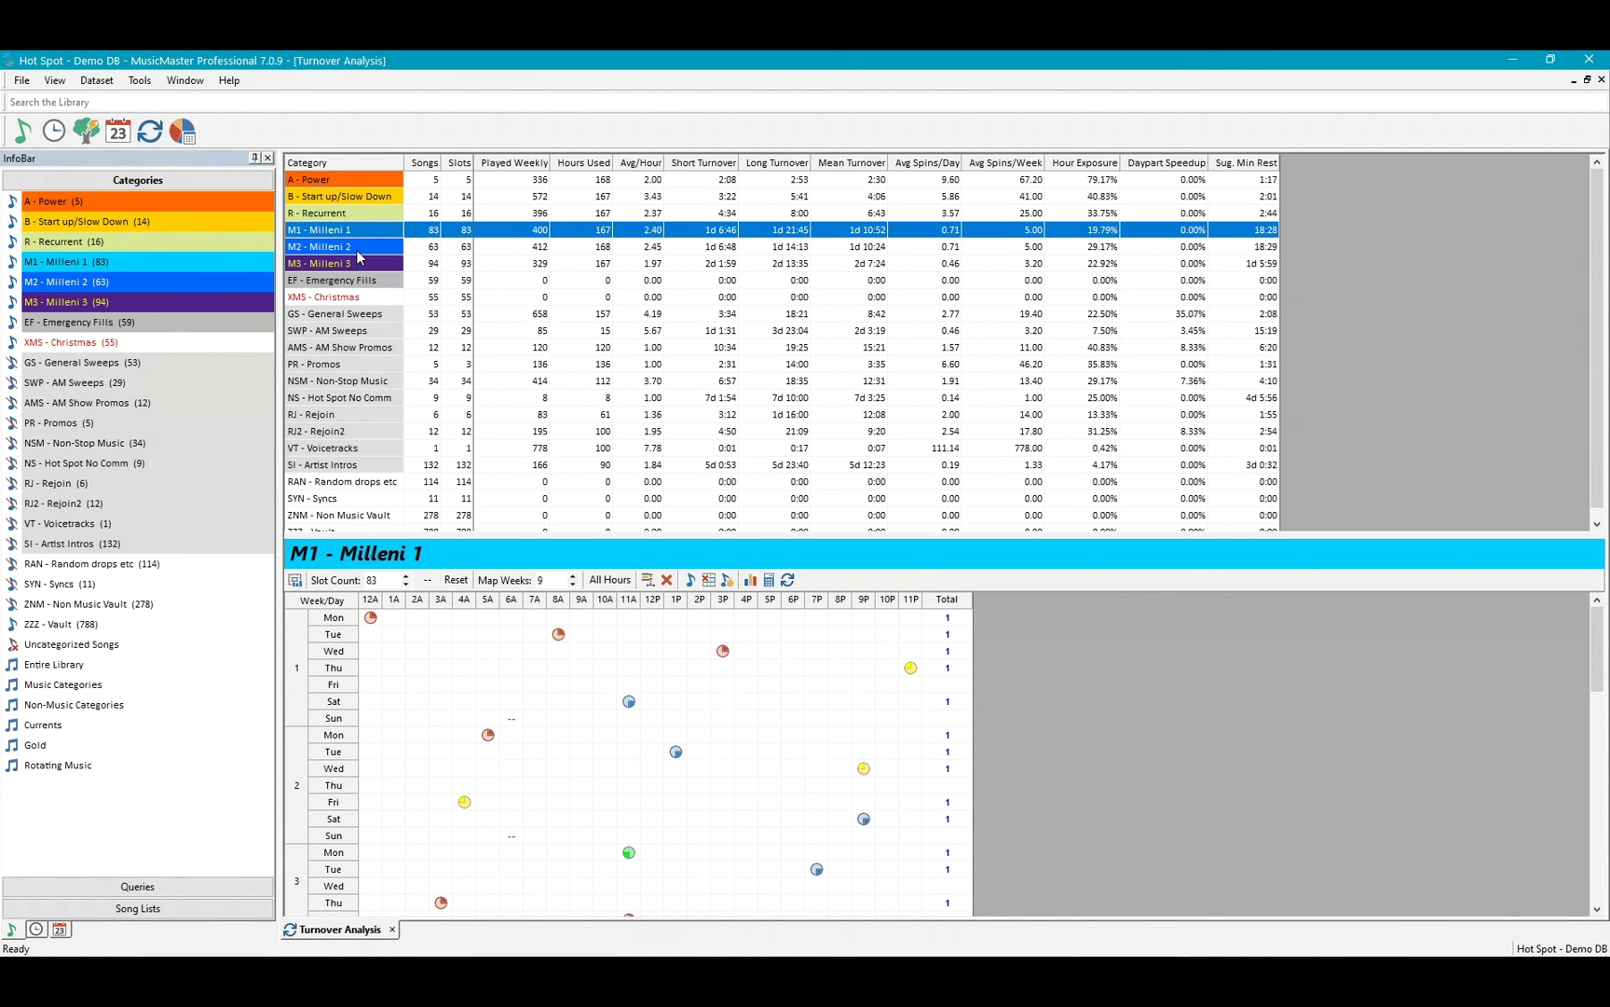
{"action": "left_click", "coordinate": [356, 248]}
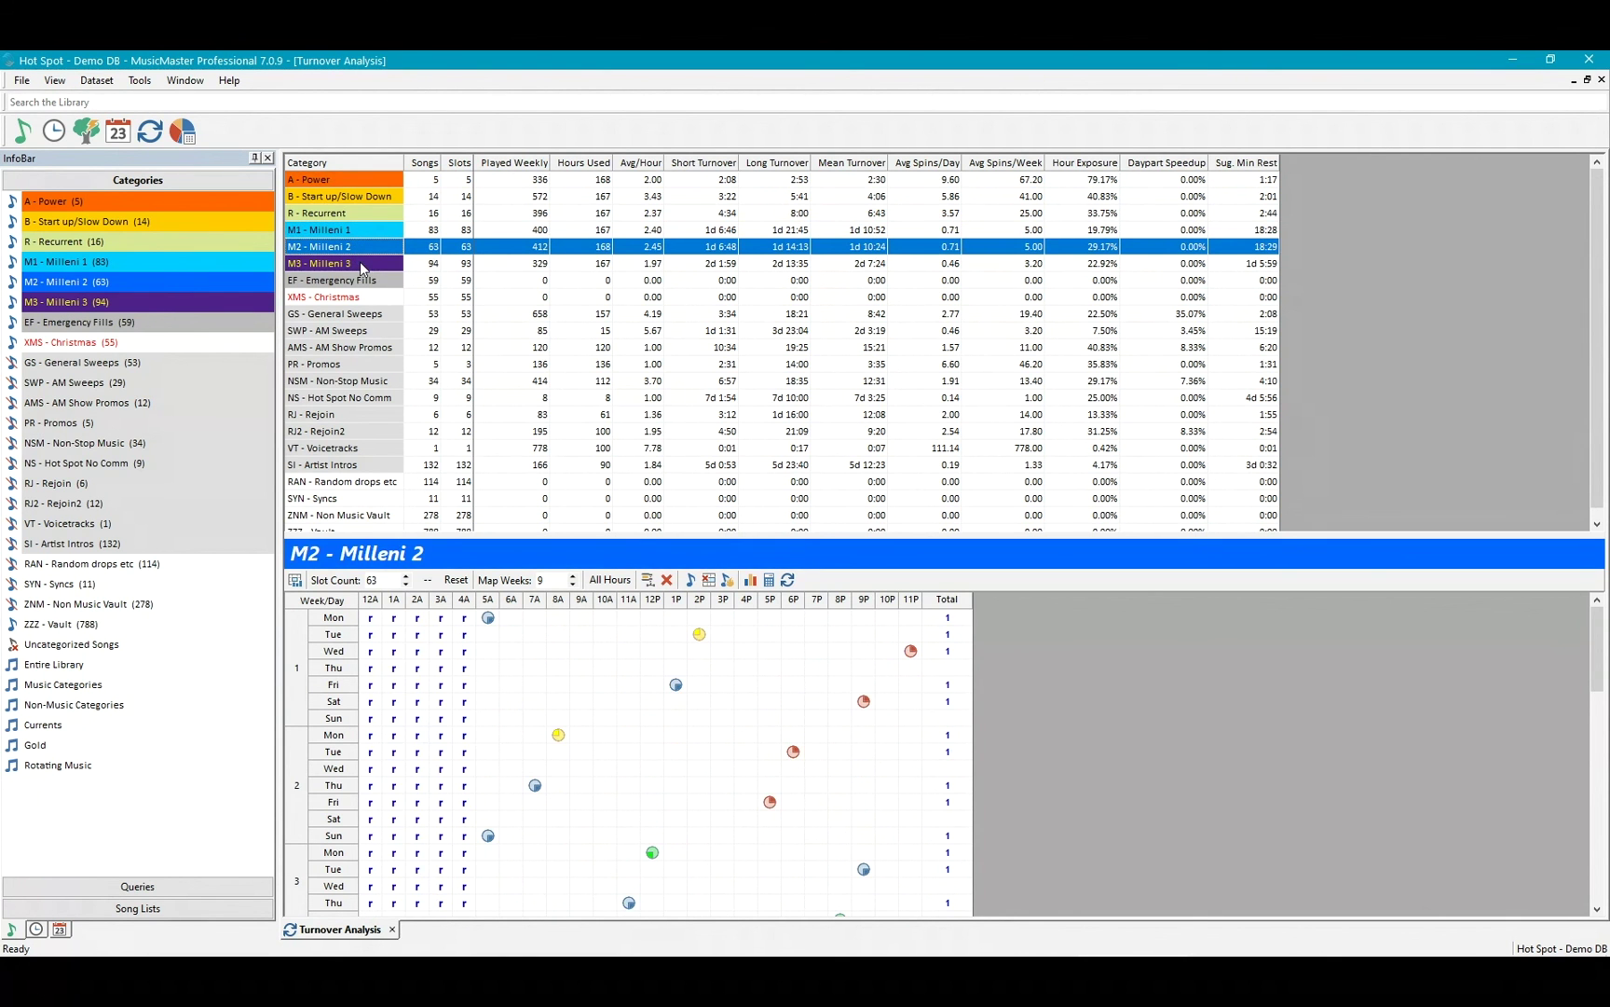
{"action": "left_click", "coordinate": [362, 265]}
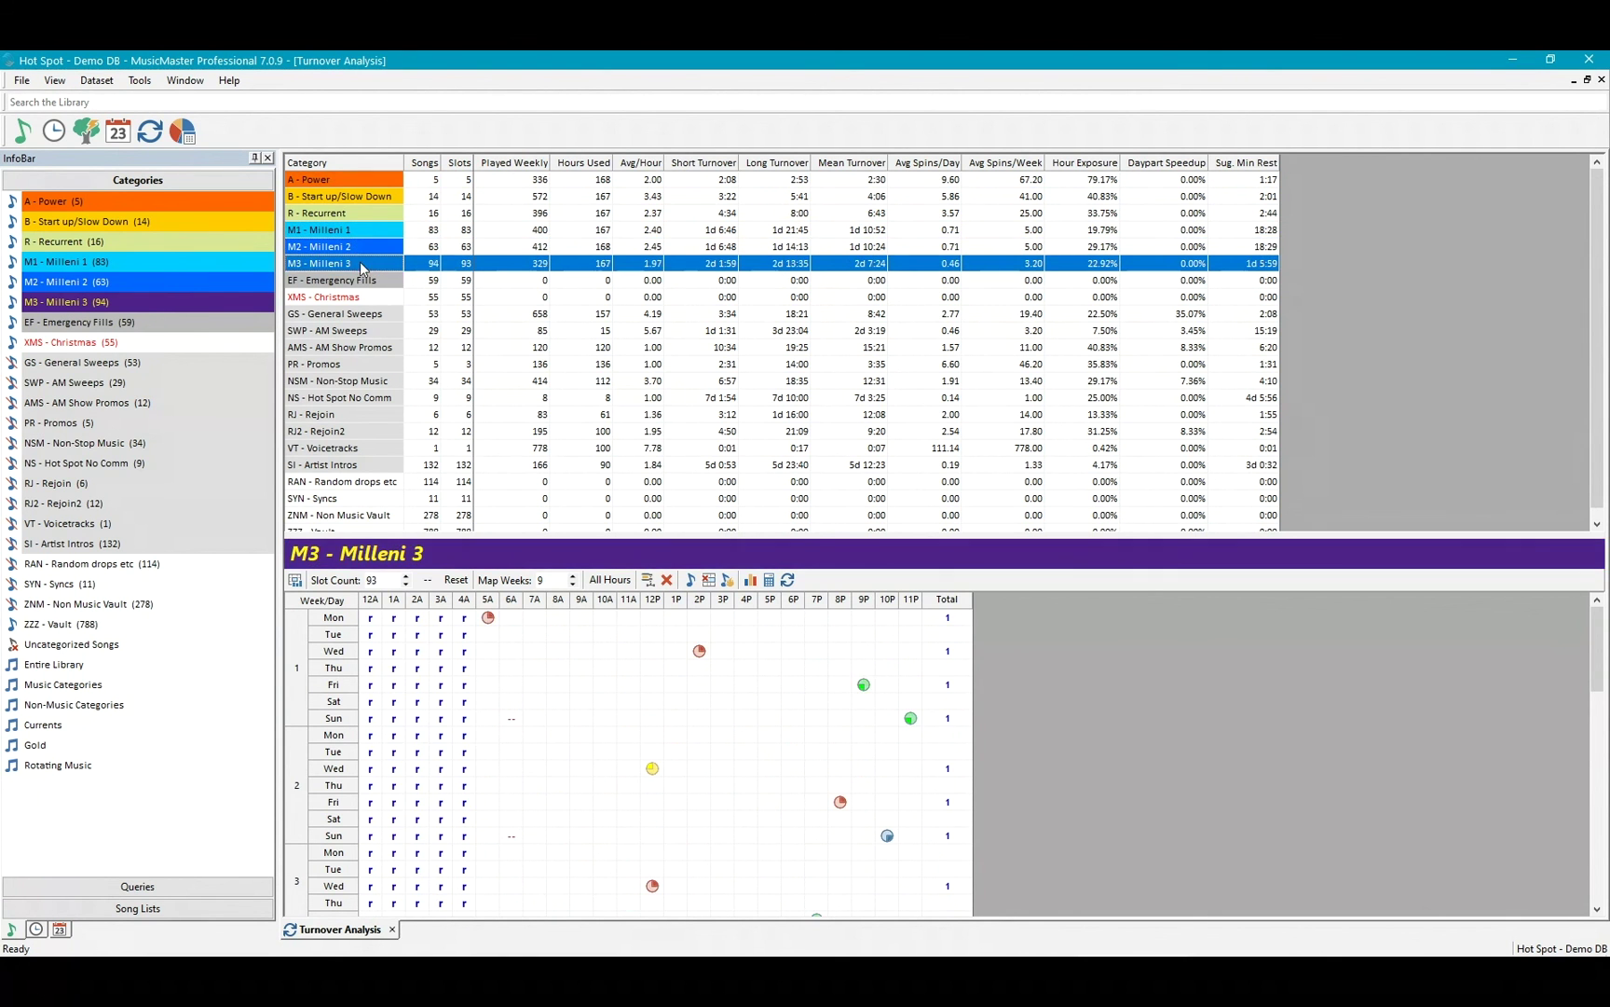
AutoBurn M3 - Milleni 3 by applying a burn value of 10 to the midnight hour for Monday through Sunday.
{"action": "left_click", "coordinate": [728, 579]}
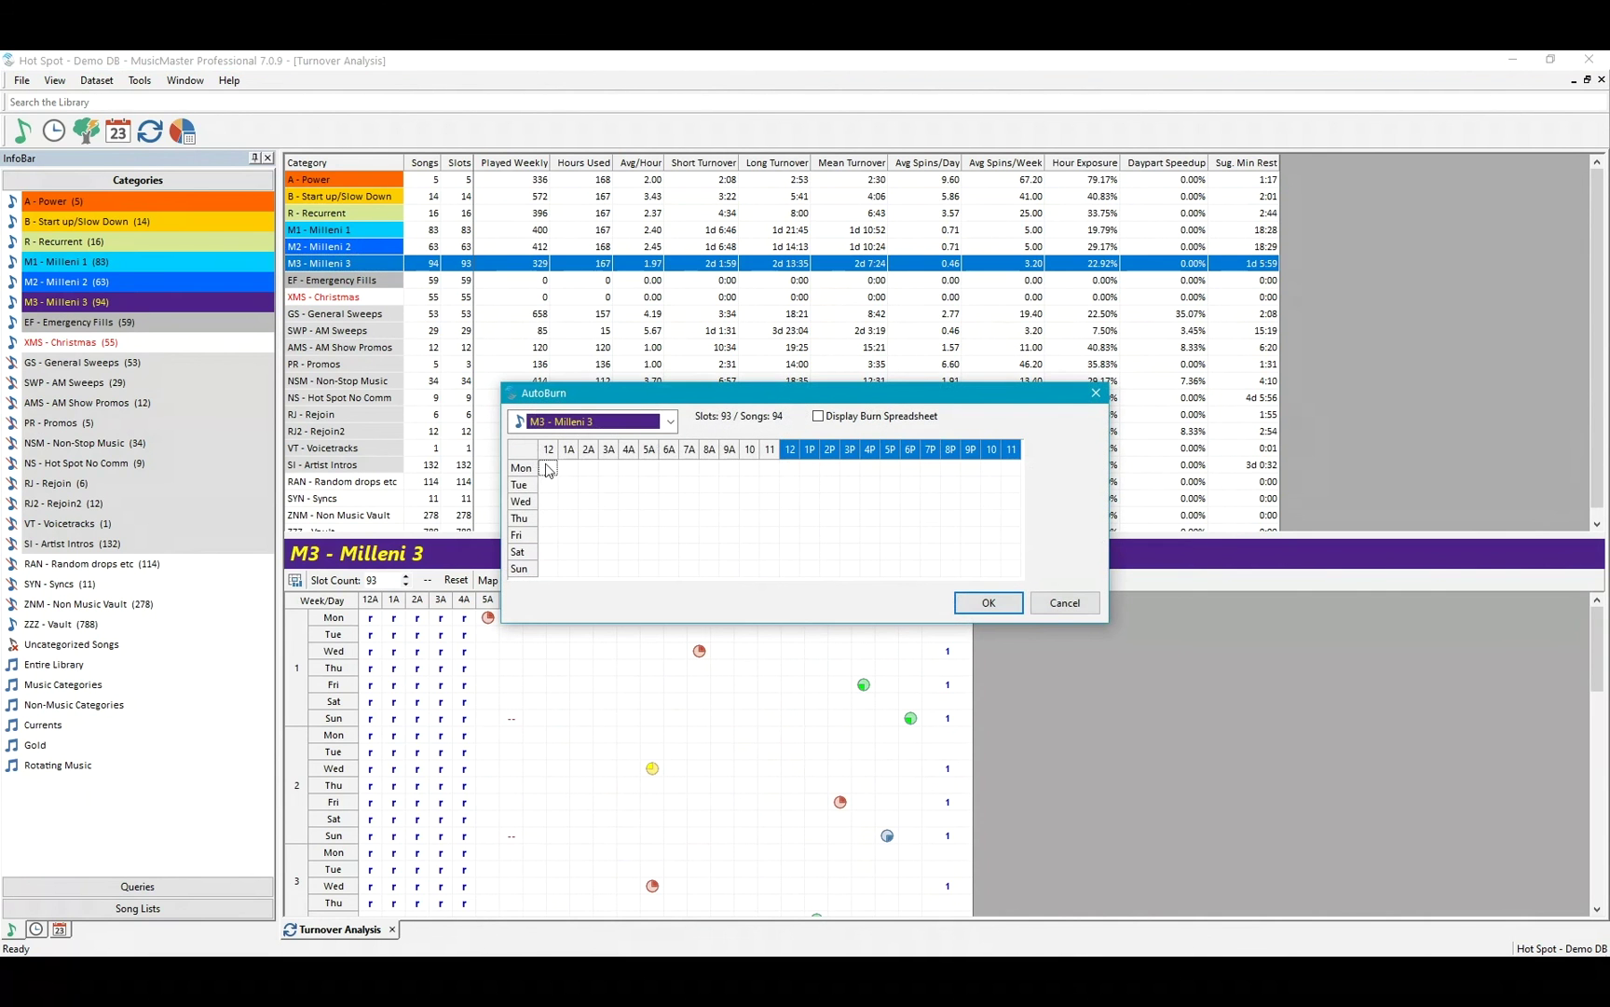
{"action": "left_click_drag", "start_coordinate": [548, 469], "coordinate": [547, 609]}
{"action": "type", "text": "10"}
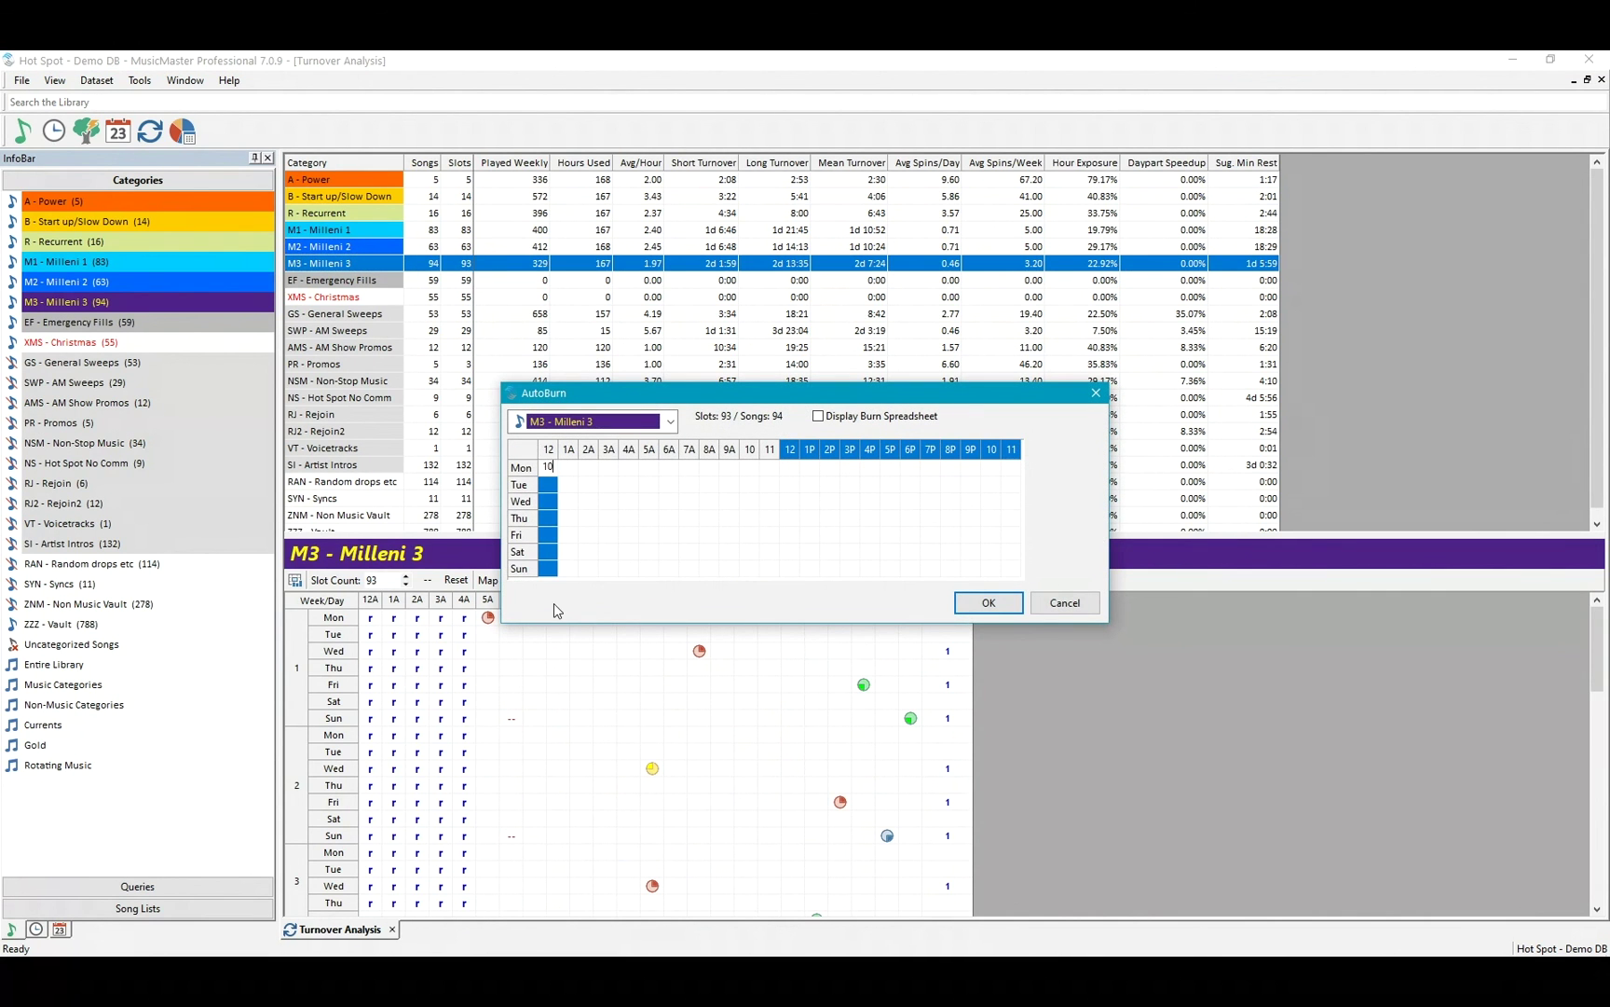
{"action": "key", "text": "Return"}
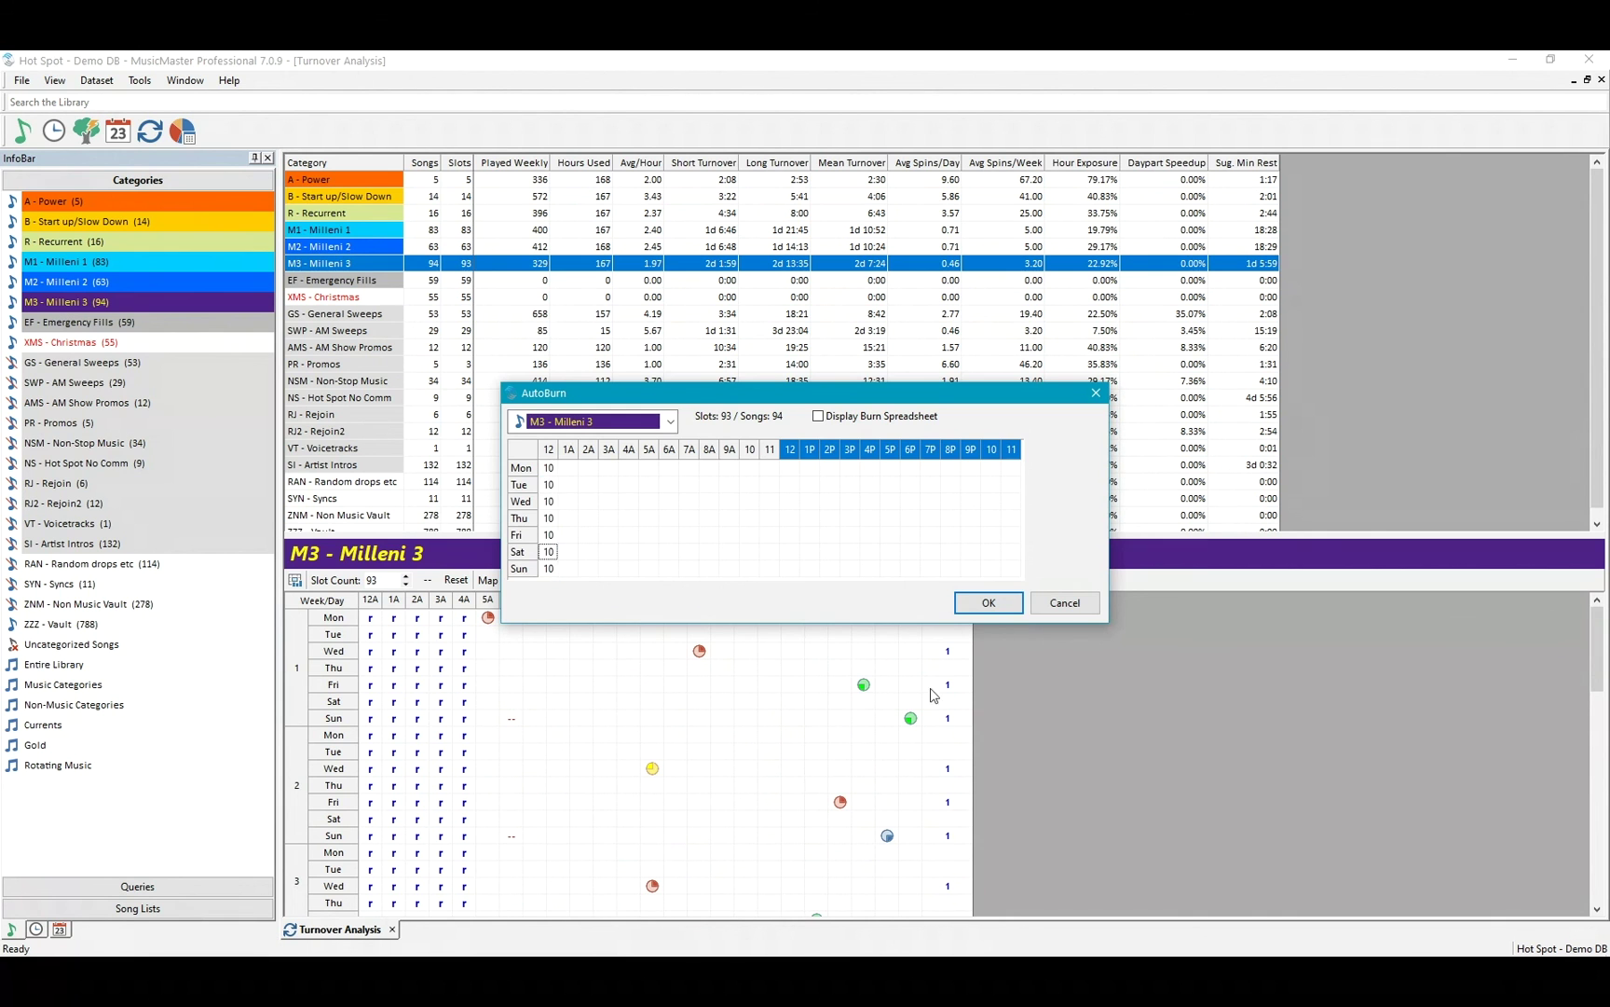
{"action": "left_click", "coordinate": [990, 603]}
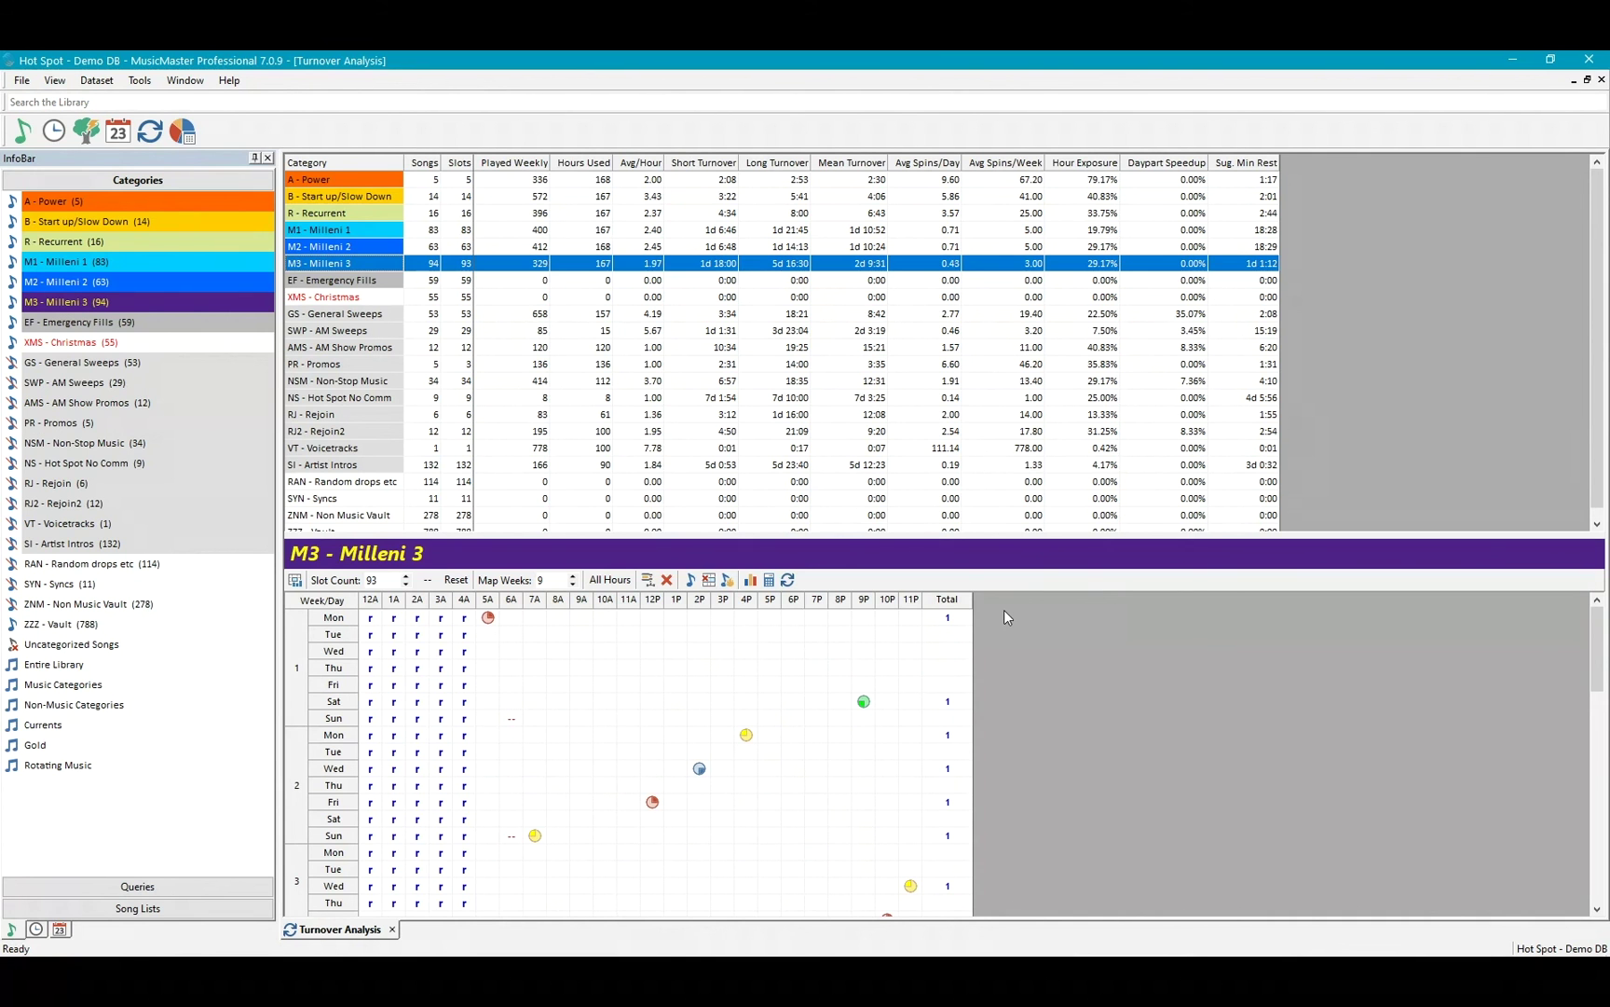
{"action": "left_click", "coordinate": [727, 579]}
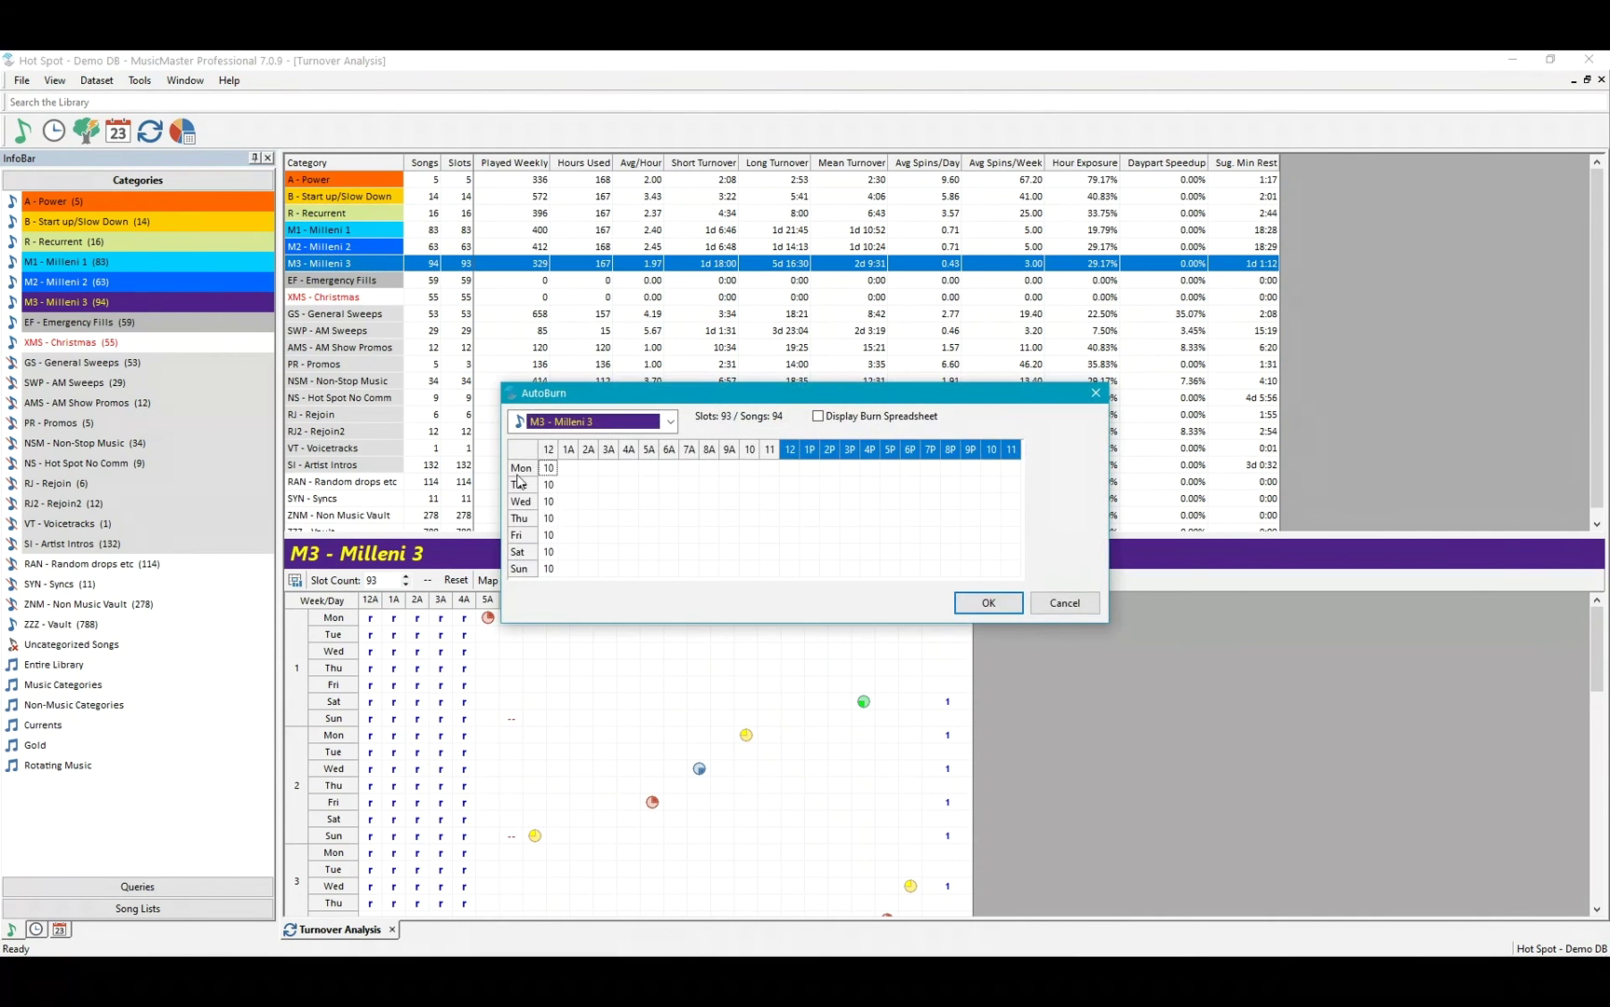
{"action": "left_click_drag", "start_coordinate": [548, 468], "coordinate": [561, 605]}
{"action": "key", "text": "Delete"}
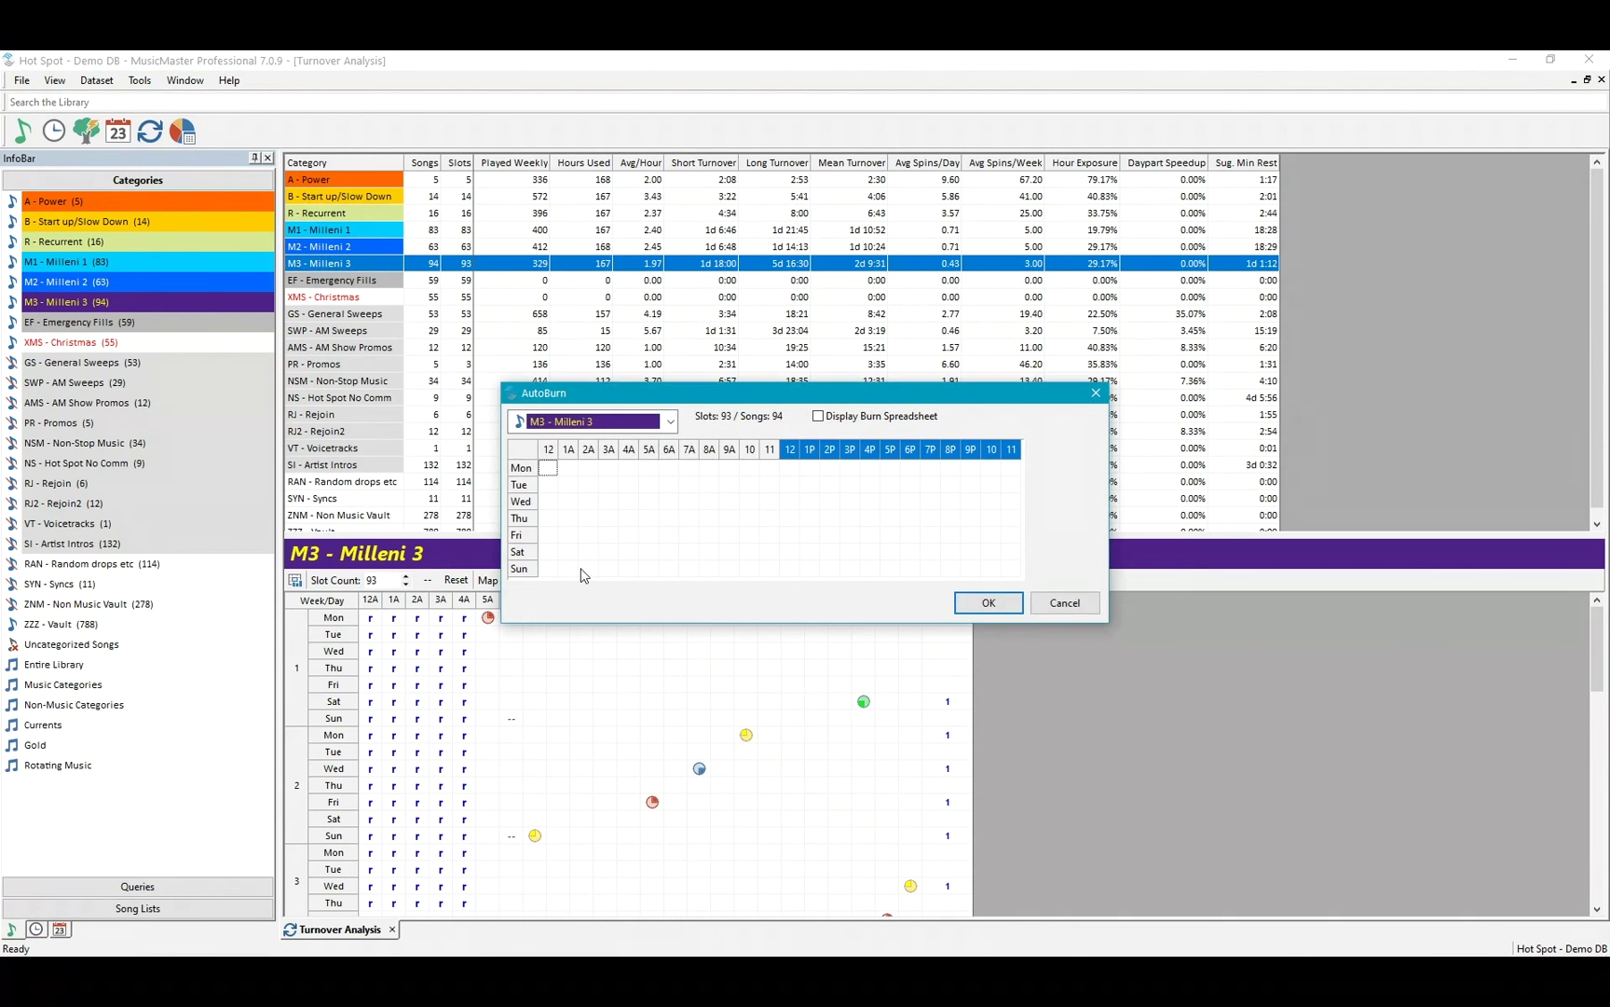
{"action": "left_click", "coordinate": [1060, 605]}
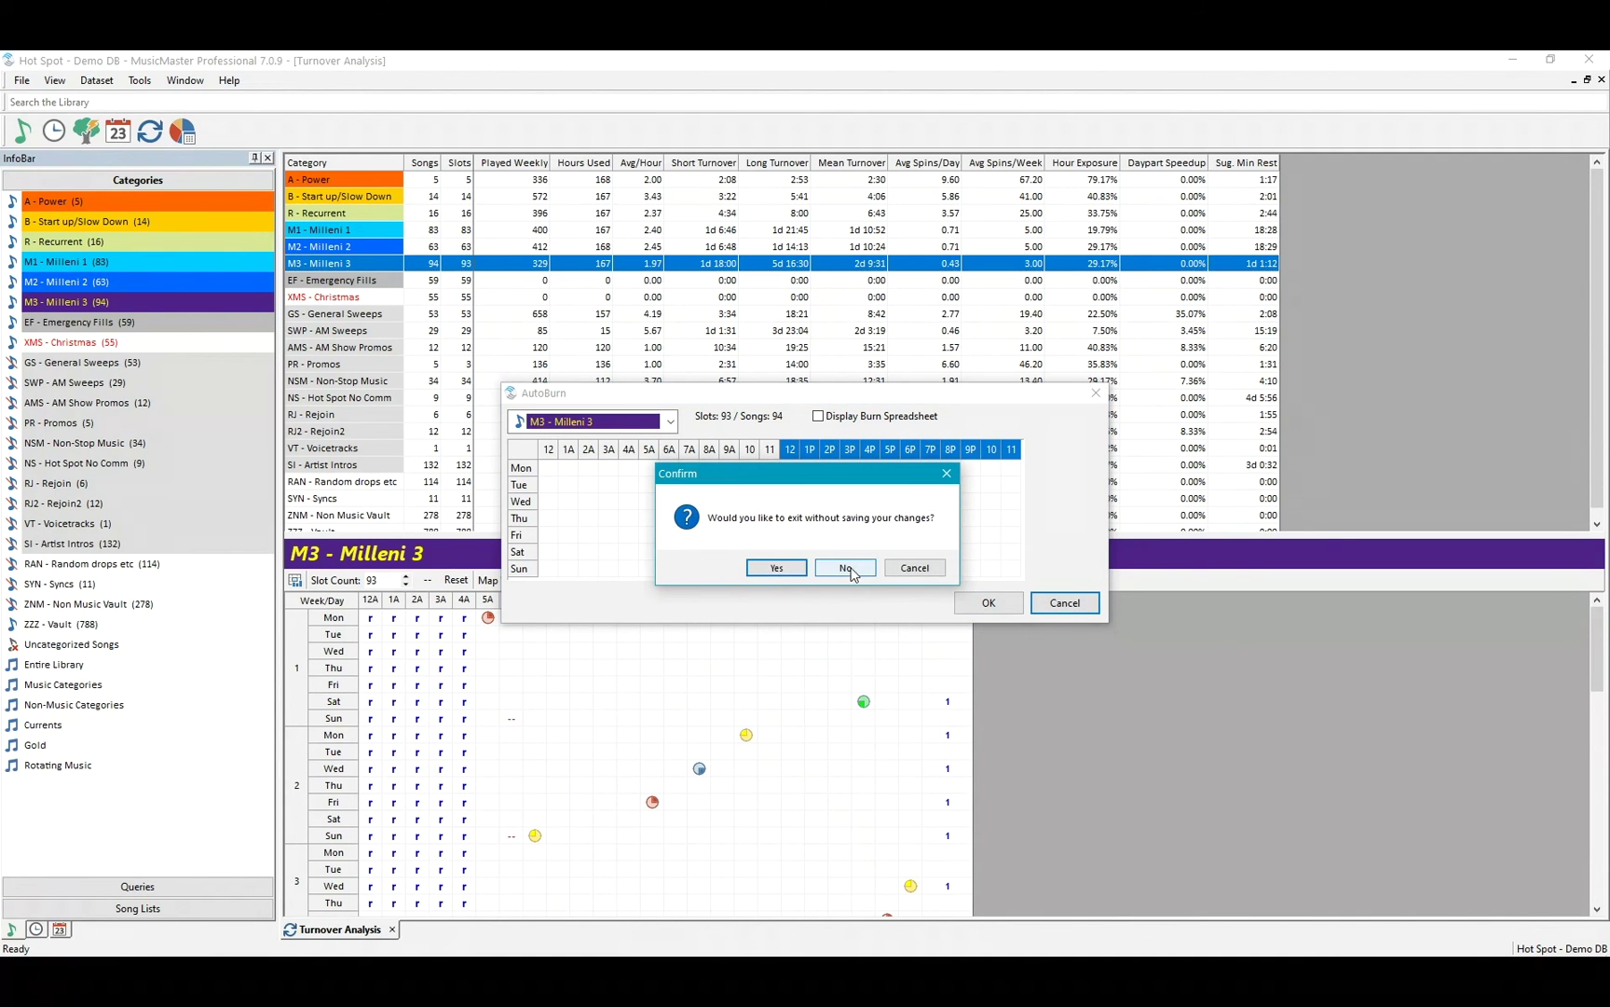
{"action": "left_click", "coordinate": [795, 570]}
Reduce the slot count of M3 - Milleni 3 to 73 in the turnover map.
{"action": "left_click", "coordinate": [407, 584]}
{"action": "left_click", "coordinate": [407, 585]}
{"action": "left_click", "coordinate": [407, 585]}
{"action": "left_click", "coordinate": [407, 584]}
{"action": "left_click_drag", "start_coordinate": [407, 581], "coordinate": [410, 584]}
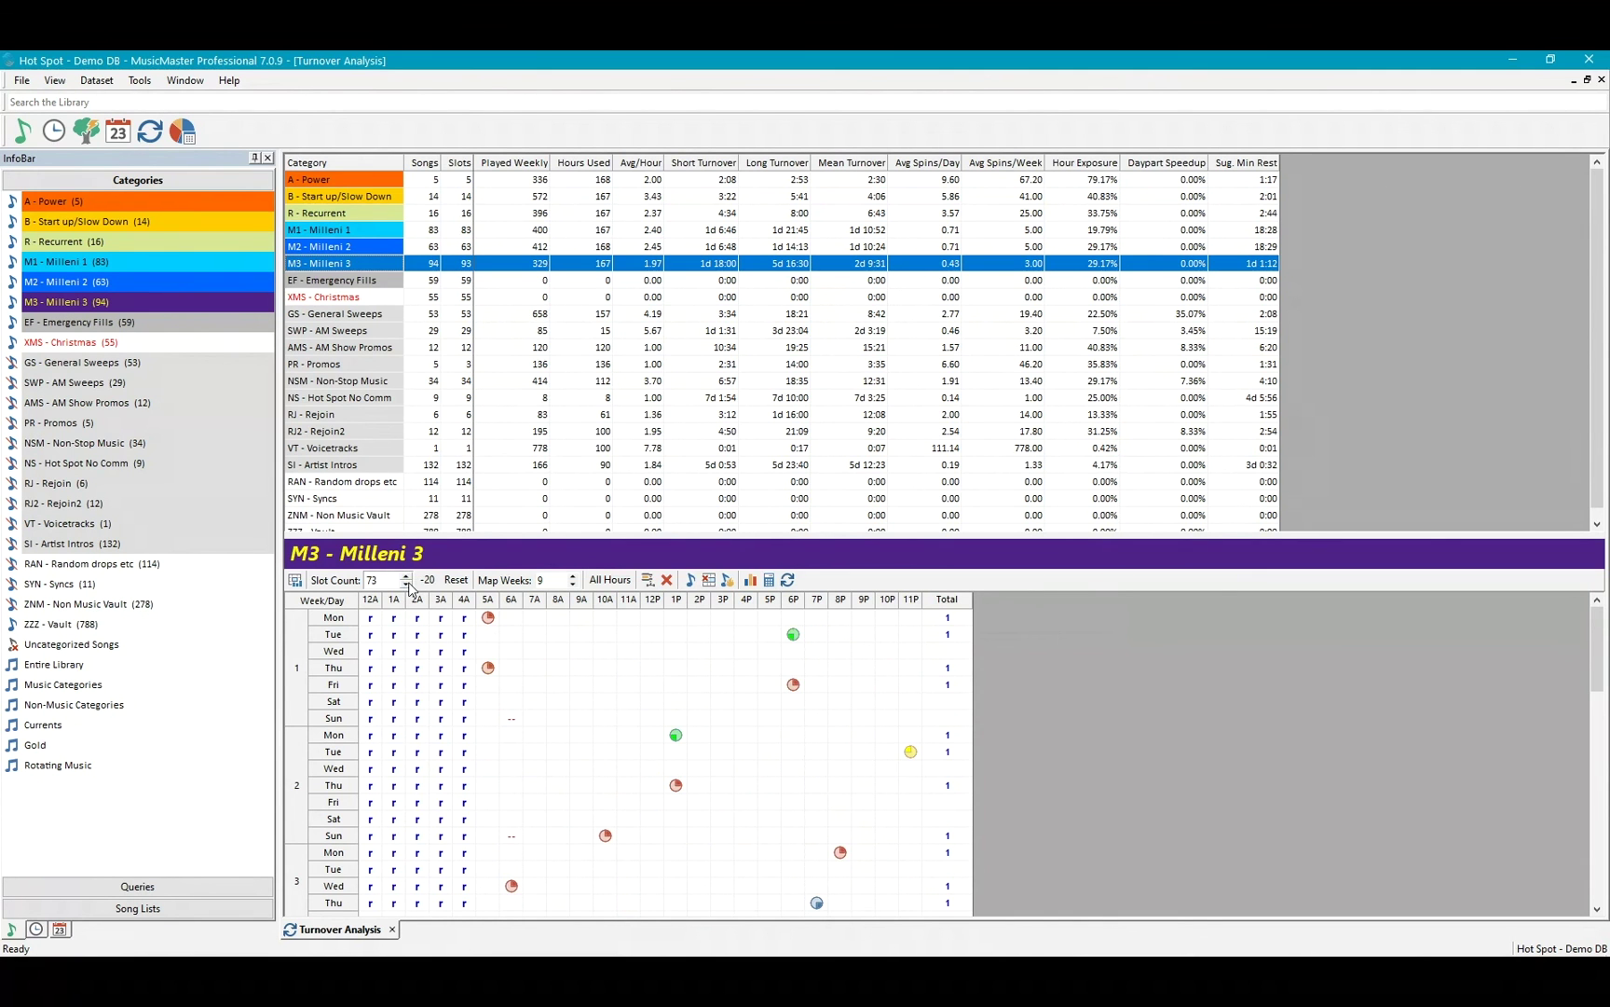
Examine how the plays of M3 - Milleni 3 spread across days and hours in weeks 1 and 2.
{"action": "left_click", "coordinate": [488, 617]}
{"action": "left_click", "coordinate": [489, 668]}
{"action": "left_click", "coordinate": [794, 685]}
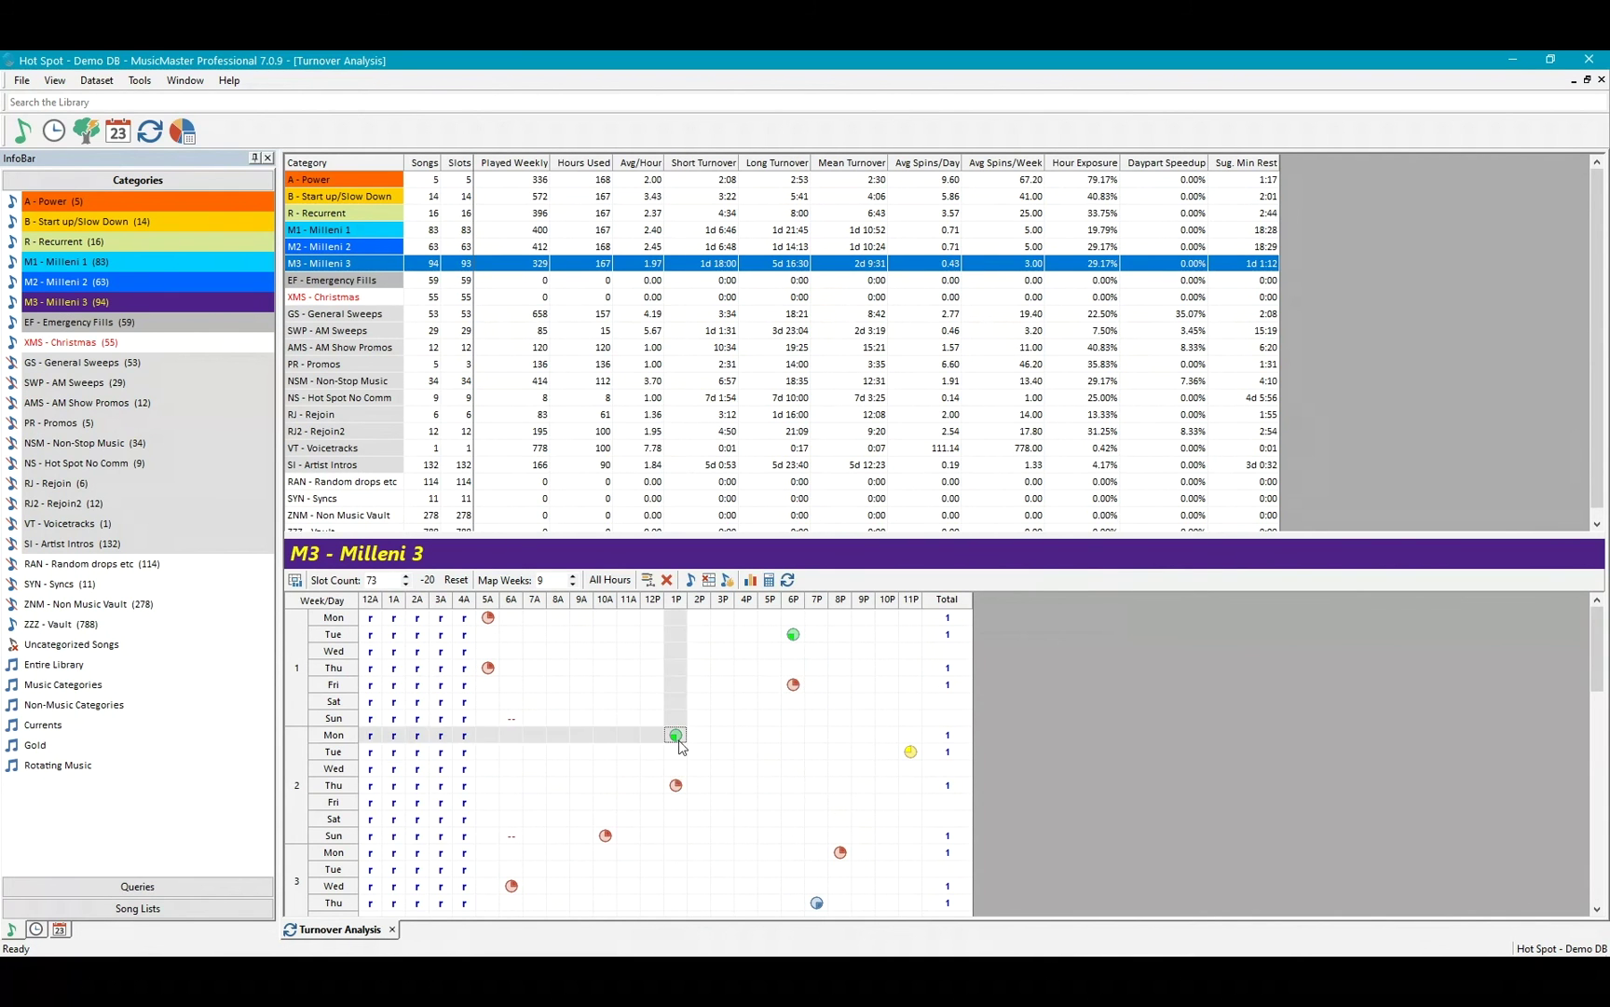
{"action": "left_click", "coordinate": [676, 785]}
{"action": "left_click", "coordinate": [793, 635]}
{"action": "left_click", "coordinate": [795, 686]}
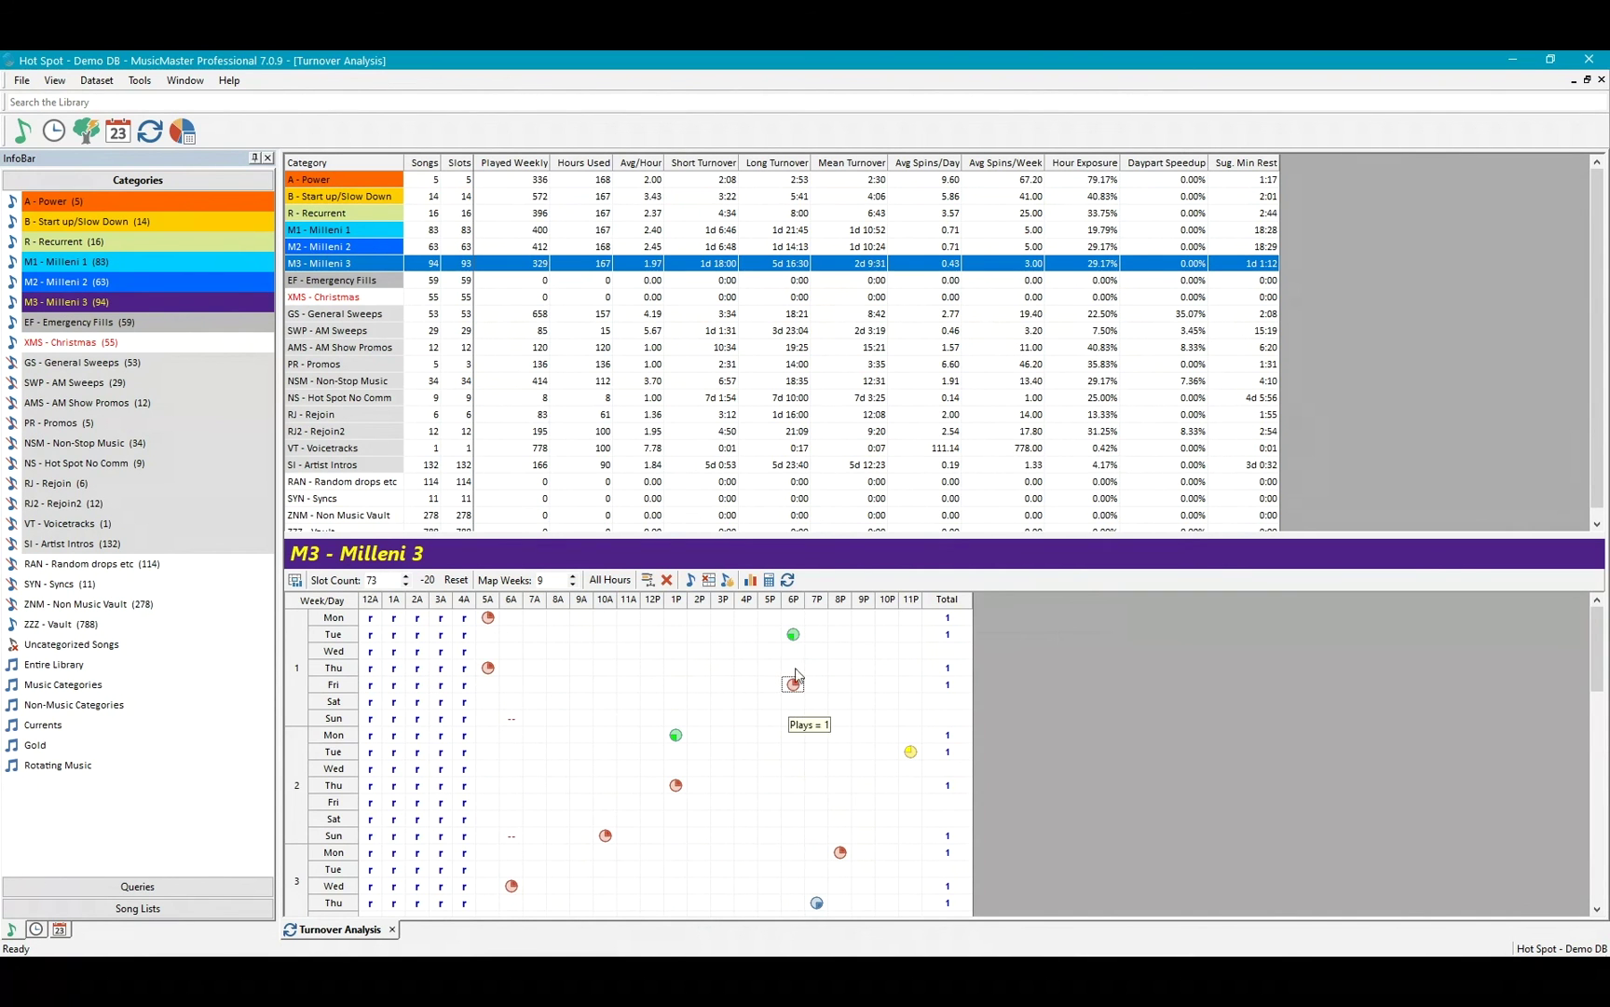
{"action": "mouse_move", "coordinate": [795, 687]}
Clear the AutoBurn values from the midnight hour of M3 - Milleni 3 for all seven days.
{"action": "left_click", "coordinate": [730, 583]}
{"action": "left_click_drag", "start_coordinate": [550, 468], "coordinate": [559, 567]}
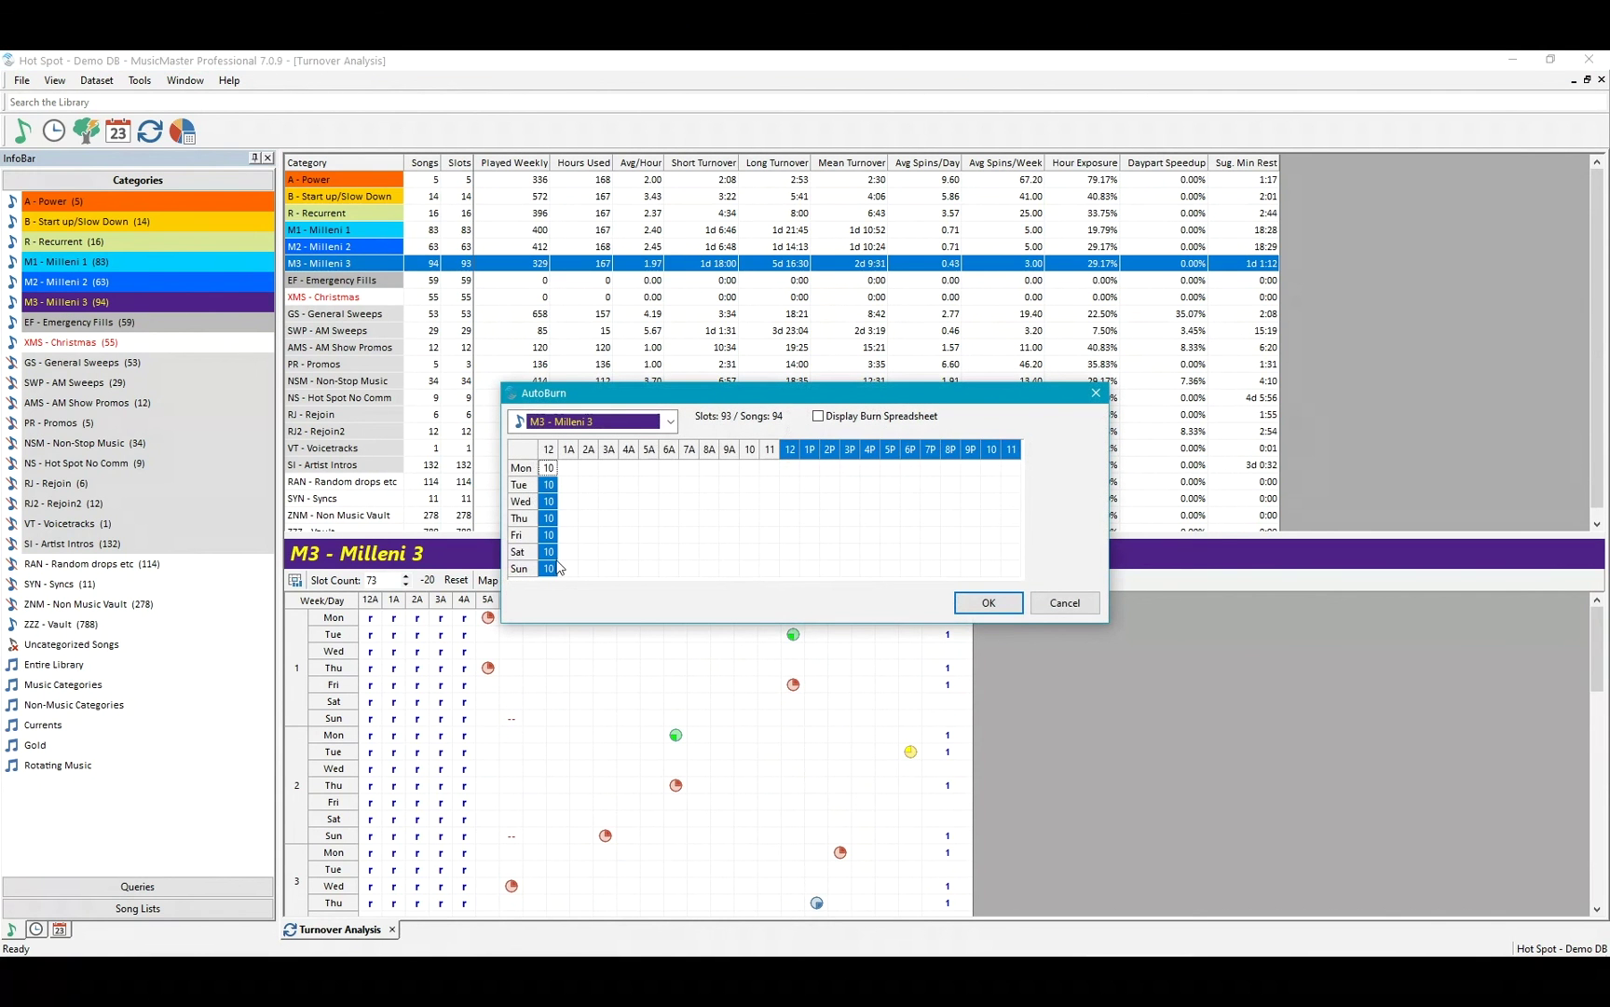
{"action": "left_click", "coordinate": [988, 600]}
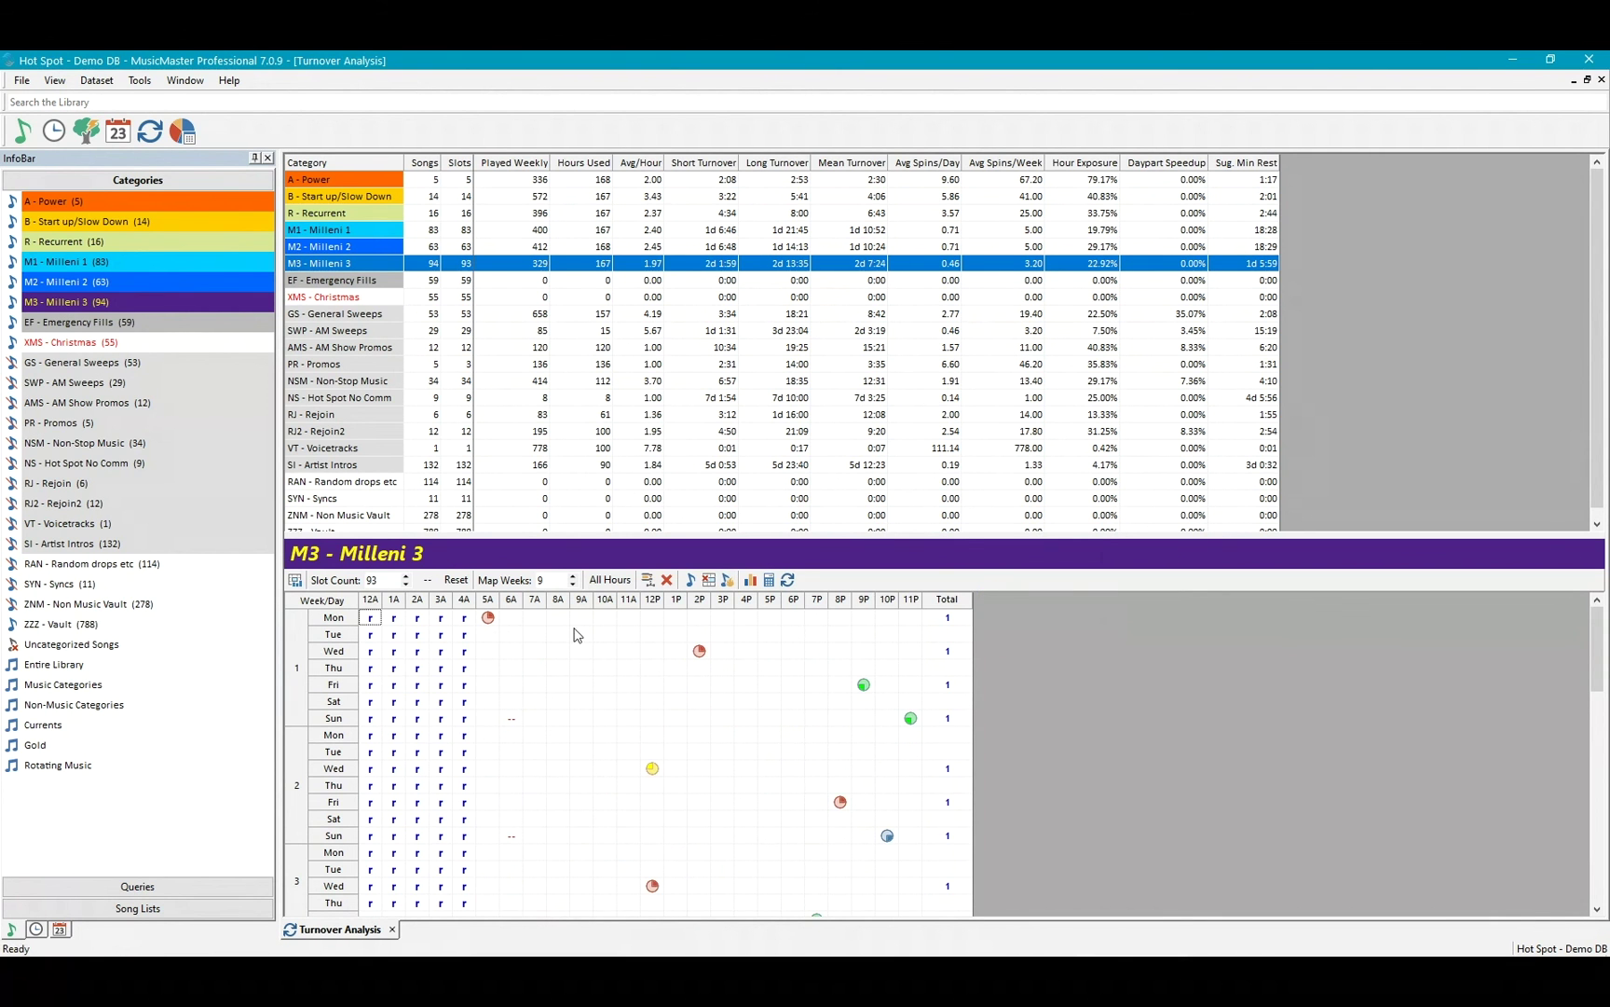
Review the hourly category usage of M3 - Milleni 3, and slightly enlarge the rotation map area.
{"action": "left_click", "coordinate": [690, 580]}
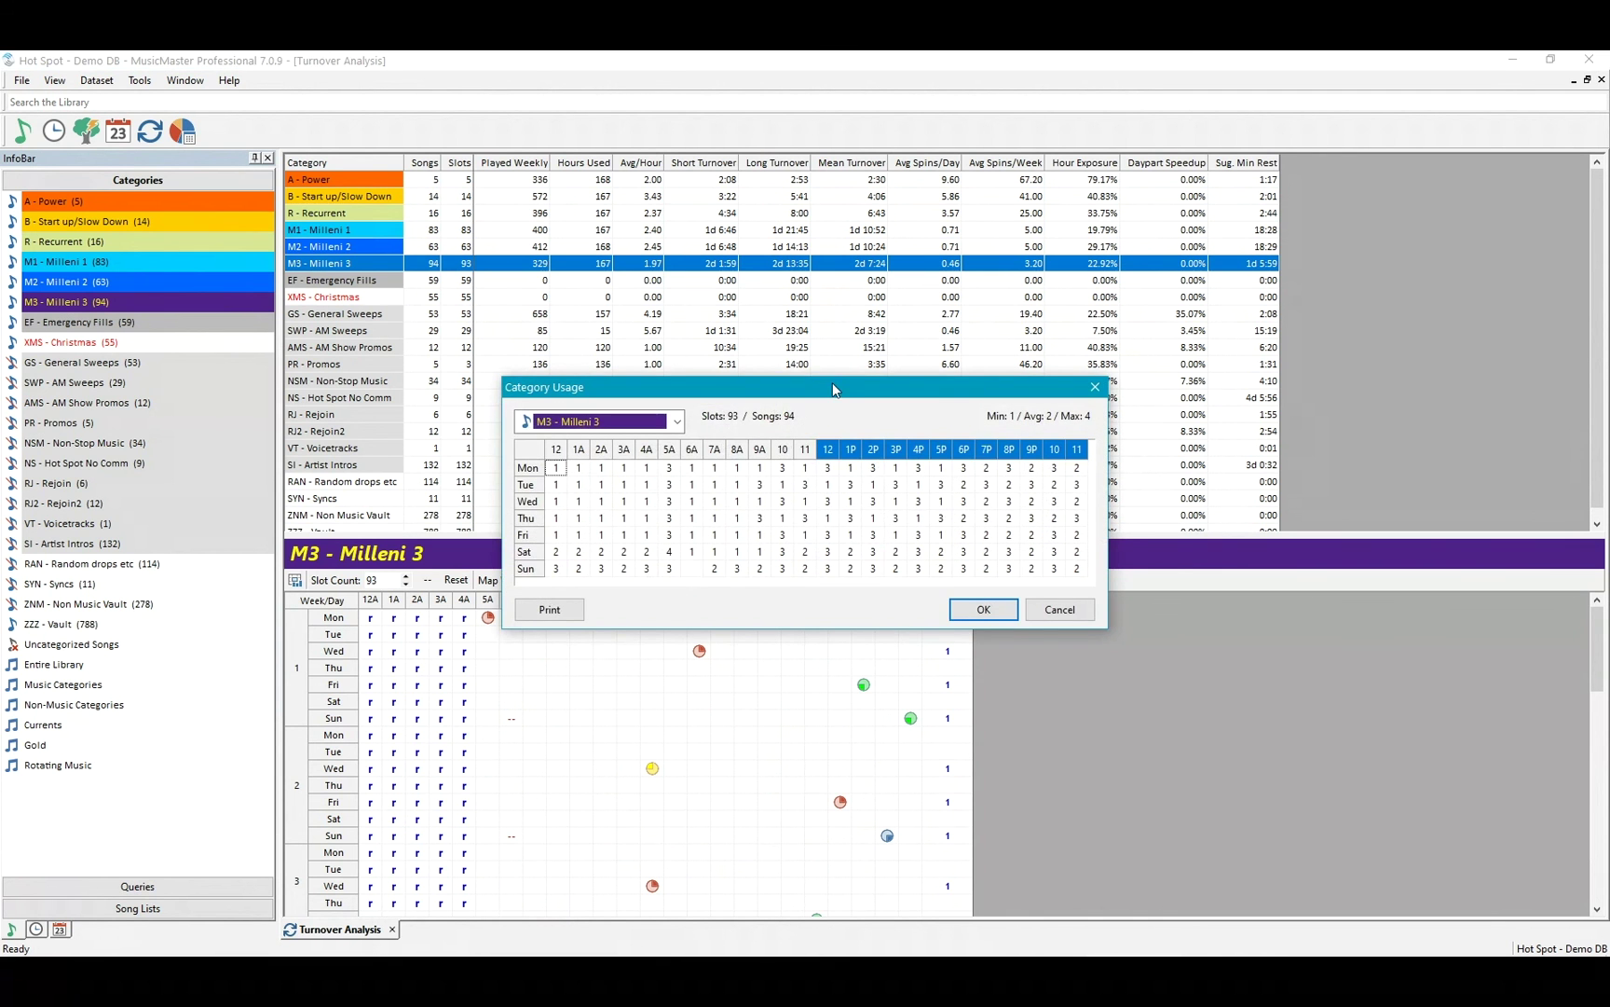
{"action": "left_click_drag", "start_coordinate": [834, 389], "coordinate": [730, 303]}
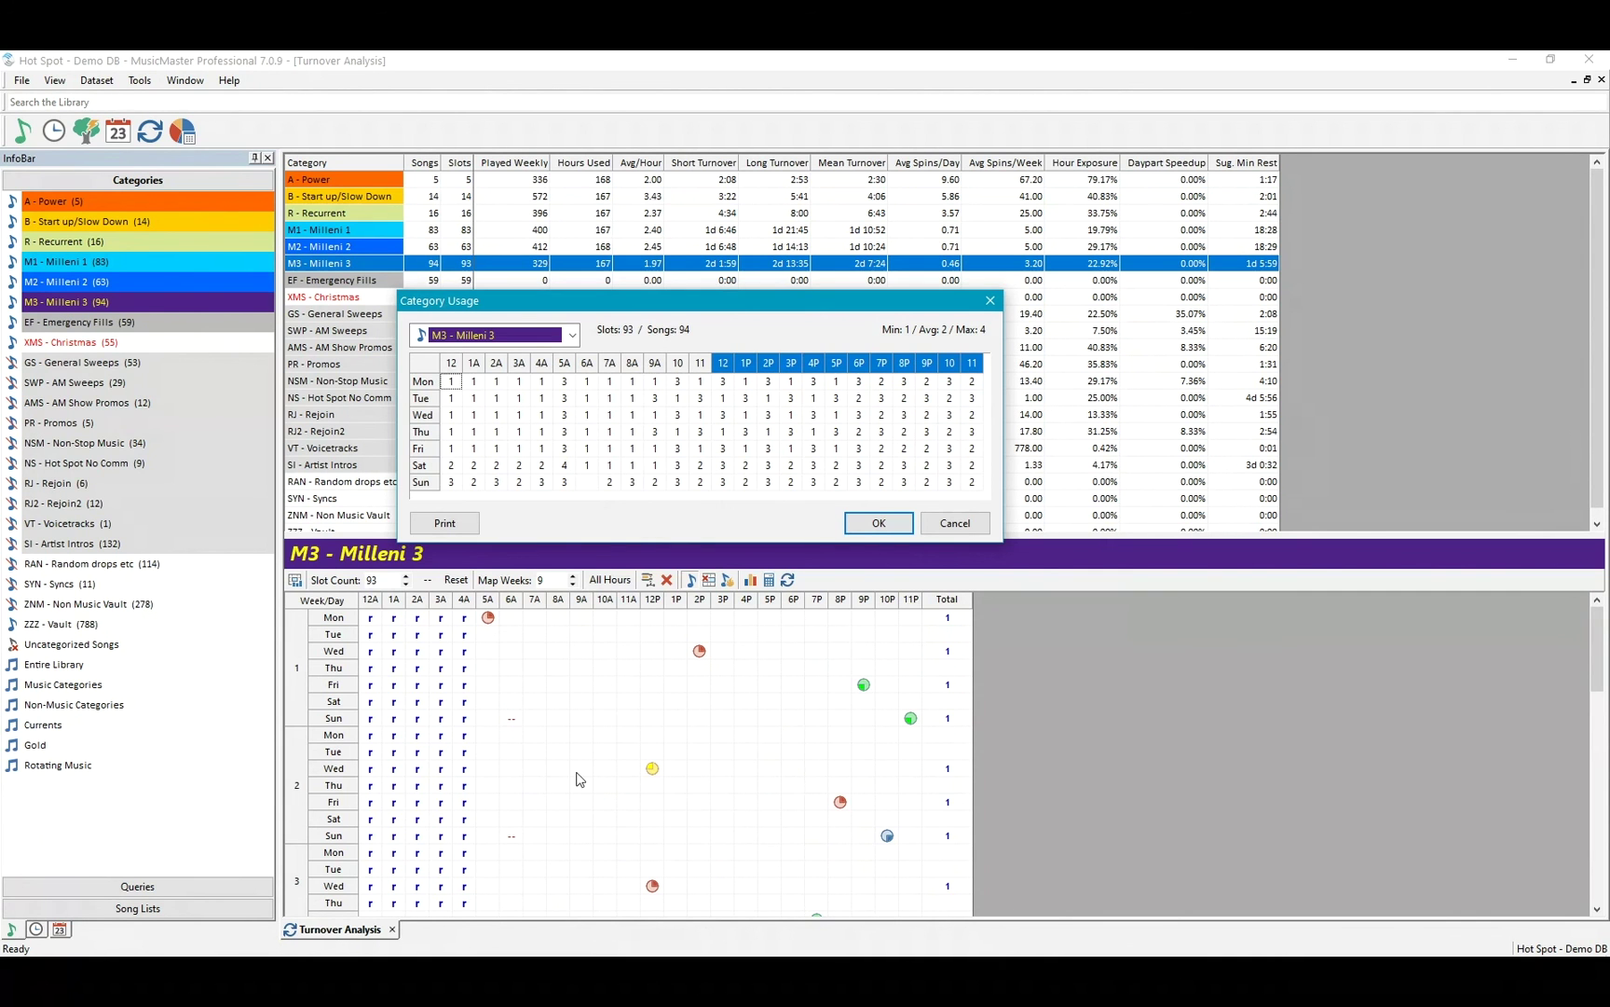
{"action": "left_click", "coordinate": [947, 526]}
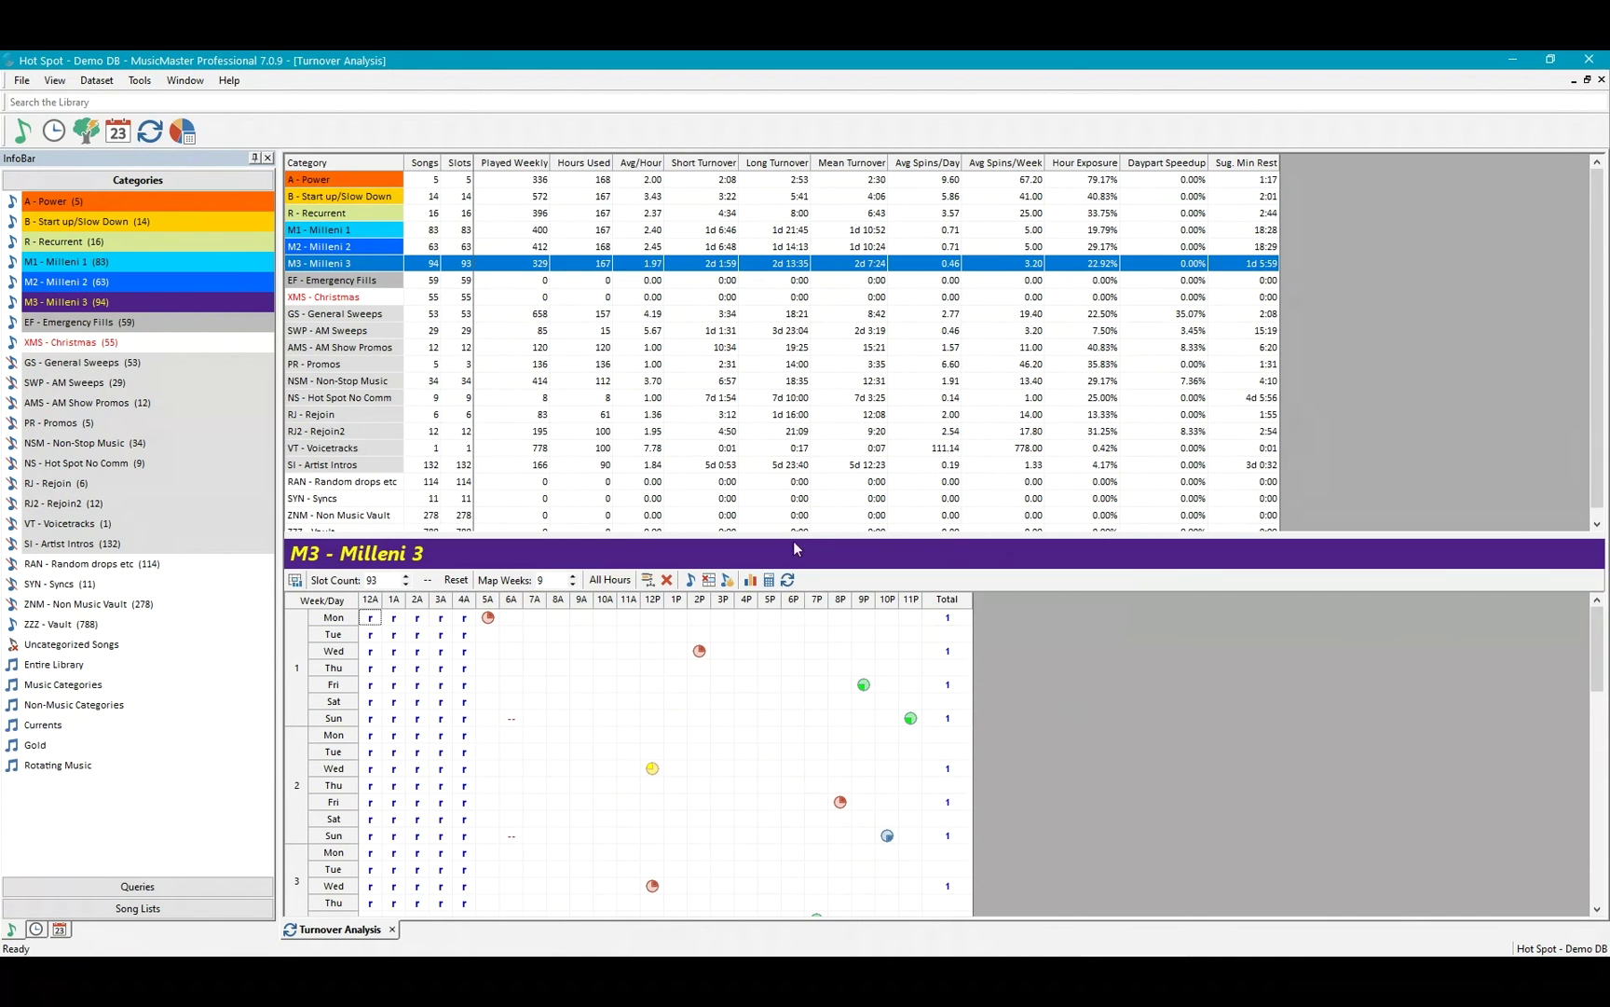
{"action": "left_click_drag", "start_coordinate": [803, 535], "coordinate": [803, 536]}
{"action": "left_click_drag", "start_coordinate": [803, 535], "coordinate": [806, 520]}
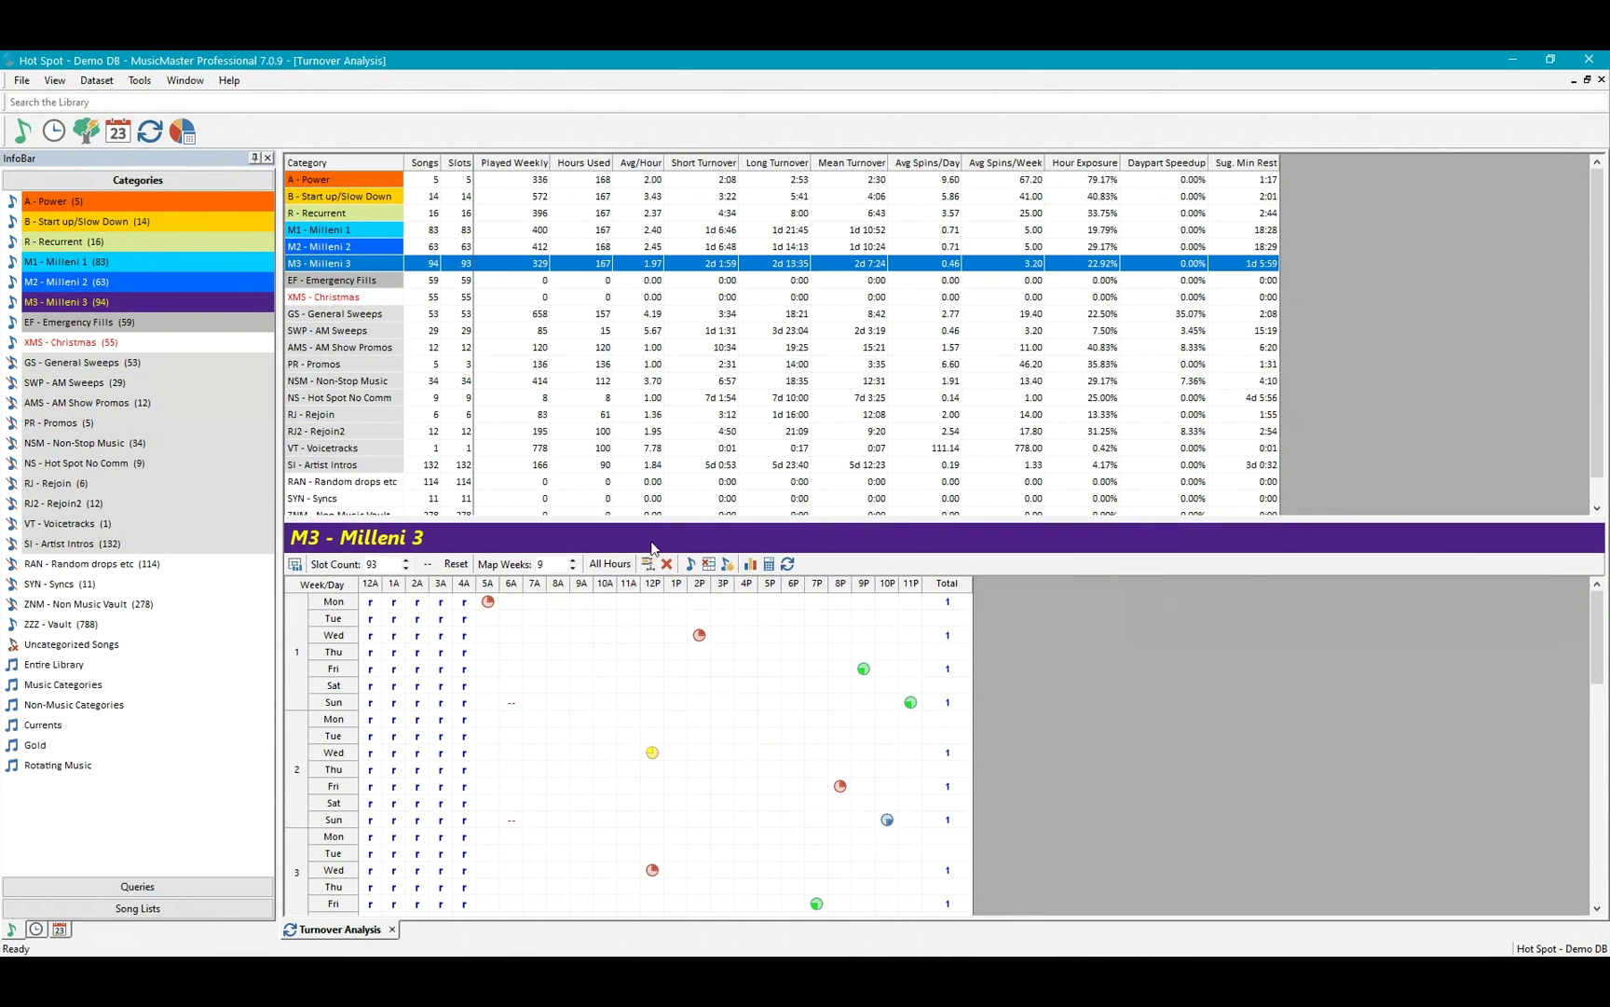
Show the turnover of A - Power and examine the order of its songs in the Category Scheduling Order.
{"action": "left_click", "coordinate": [319, 178]}
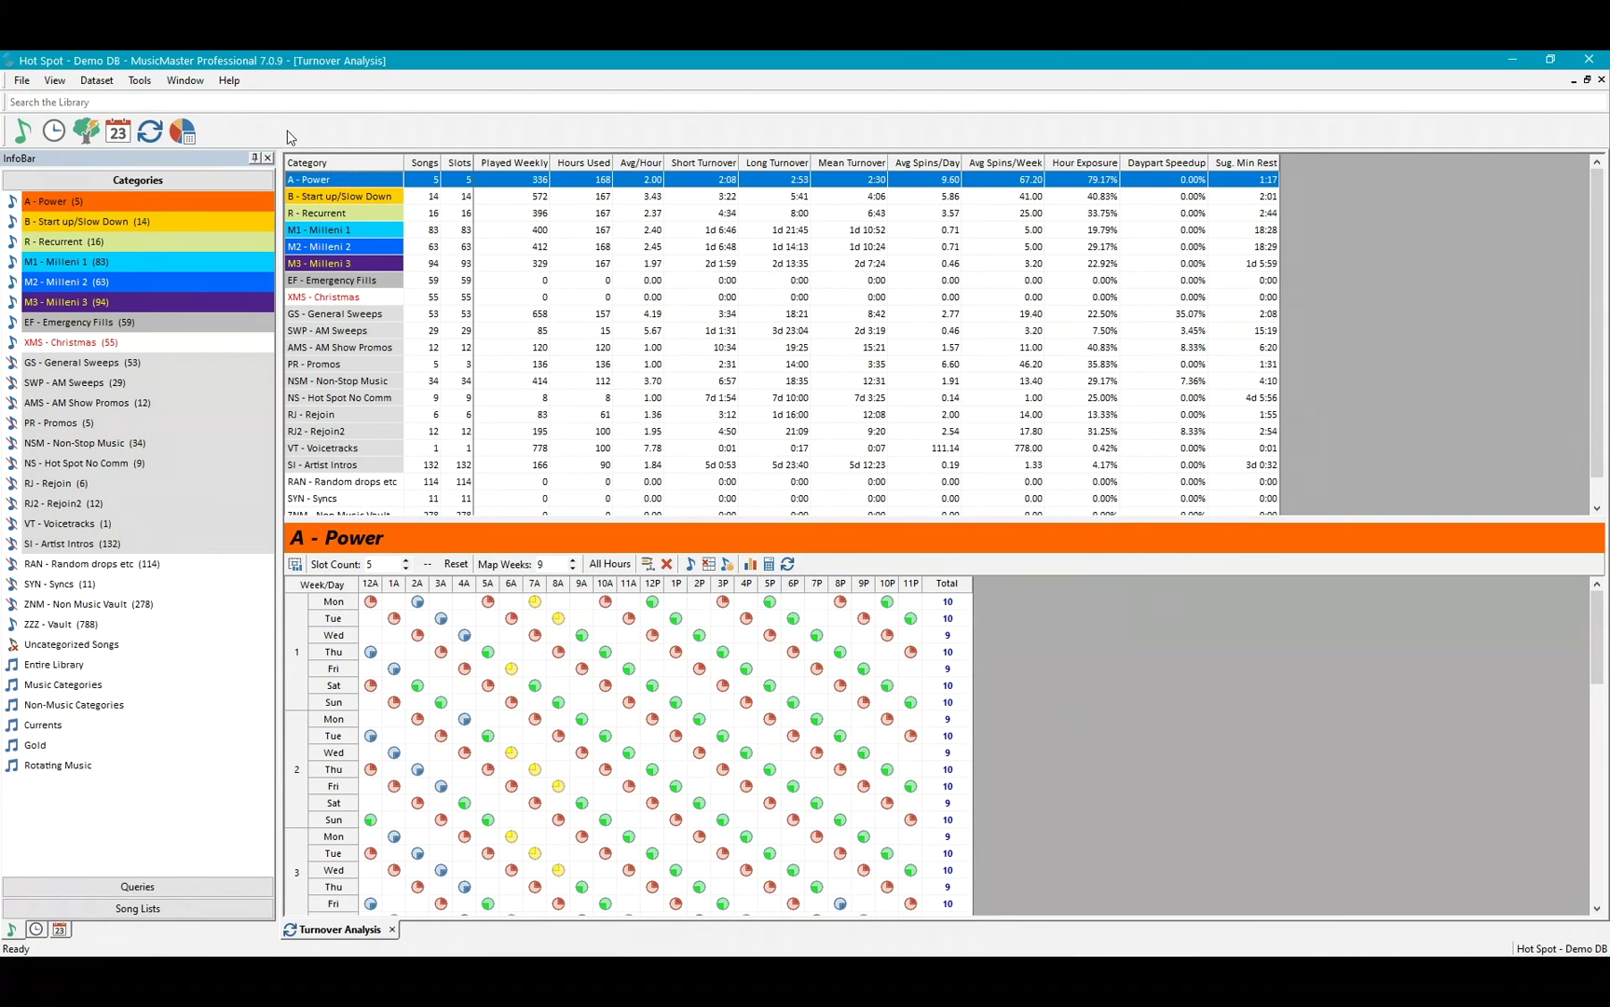
{"action": "right_click", "coordinate": [190, 207]}
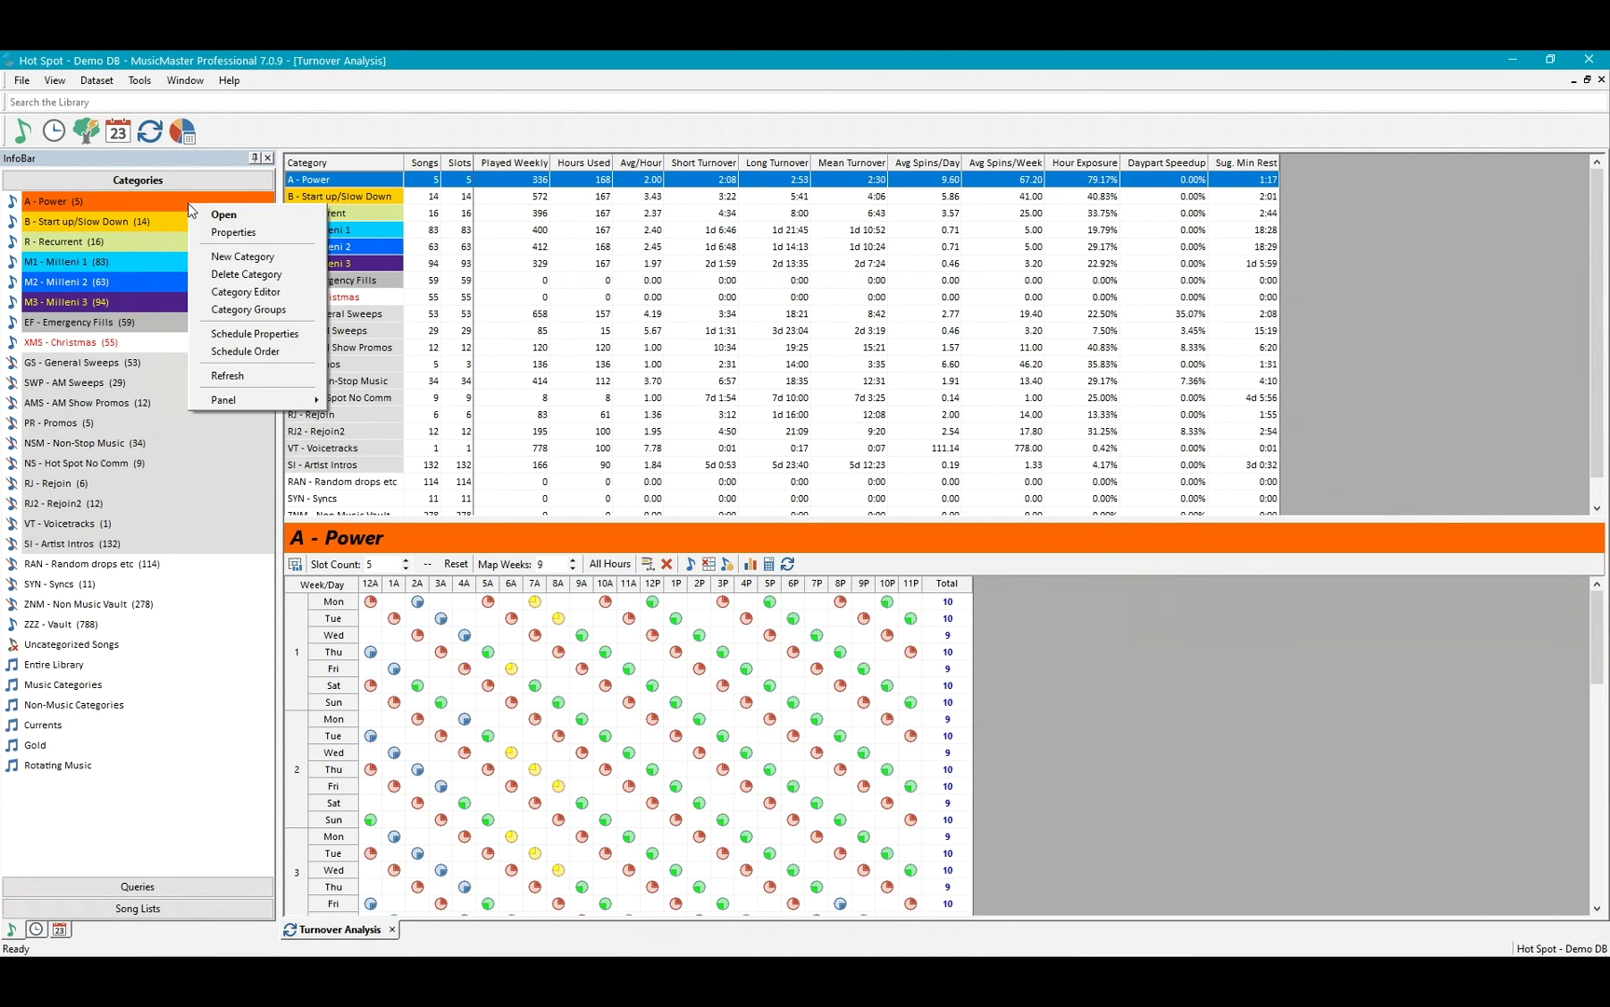
{"action": "left_click", "coordinate": [251, 351]}
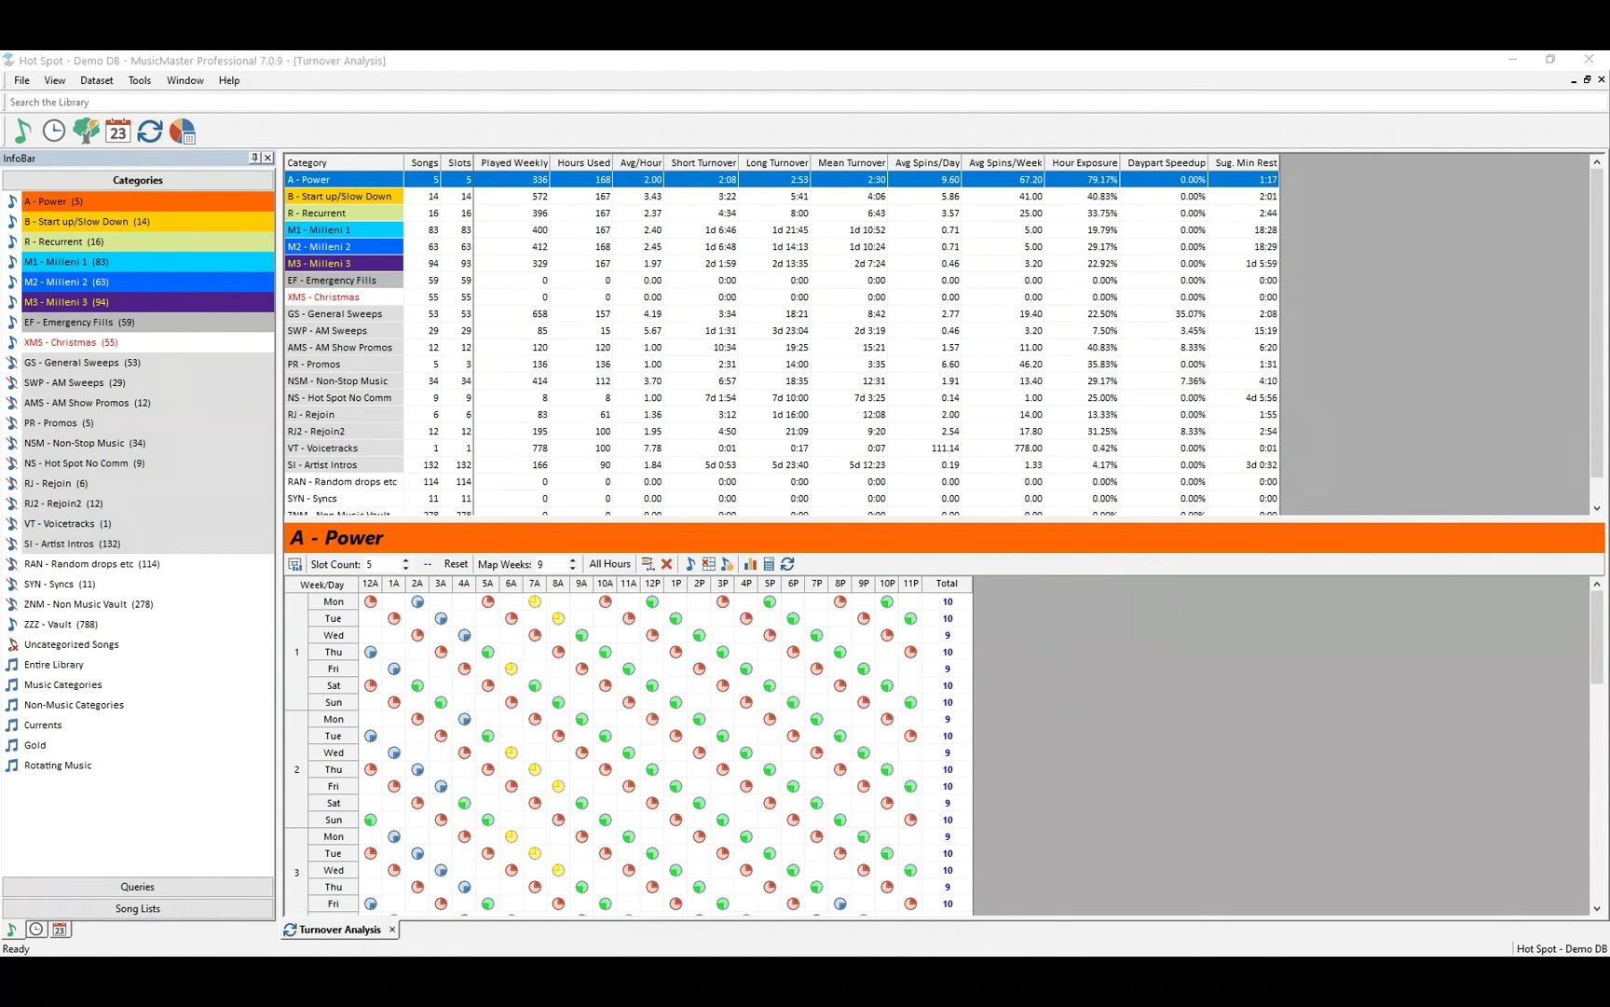
{"action": "left_click_drag", "start_coordinate": [1609, 247], "coordinate": [861, 175]}
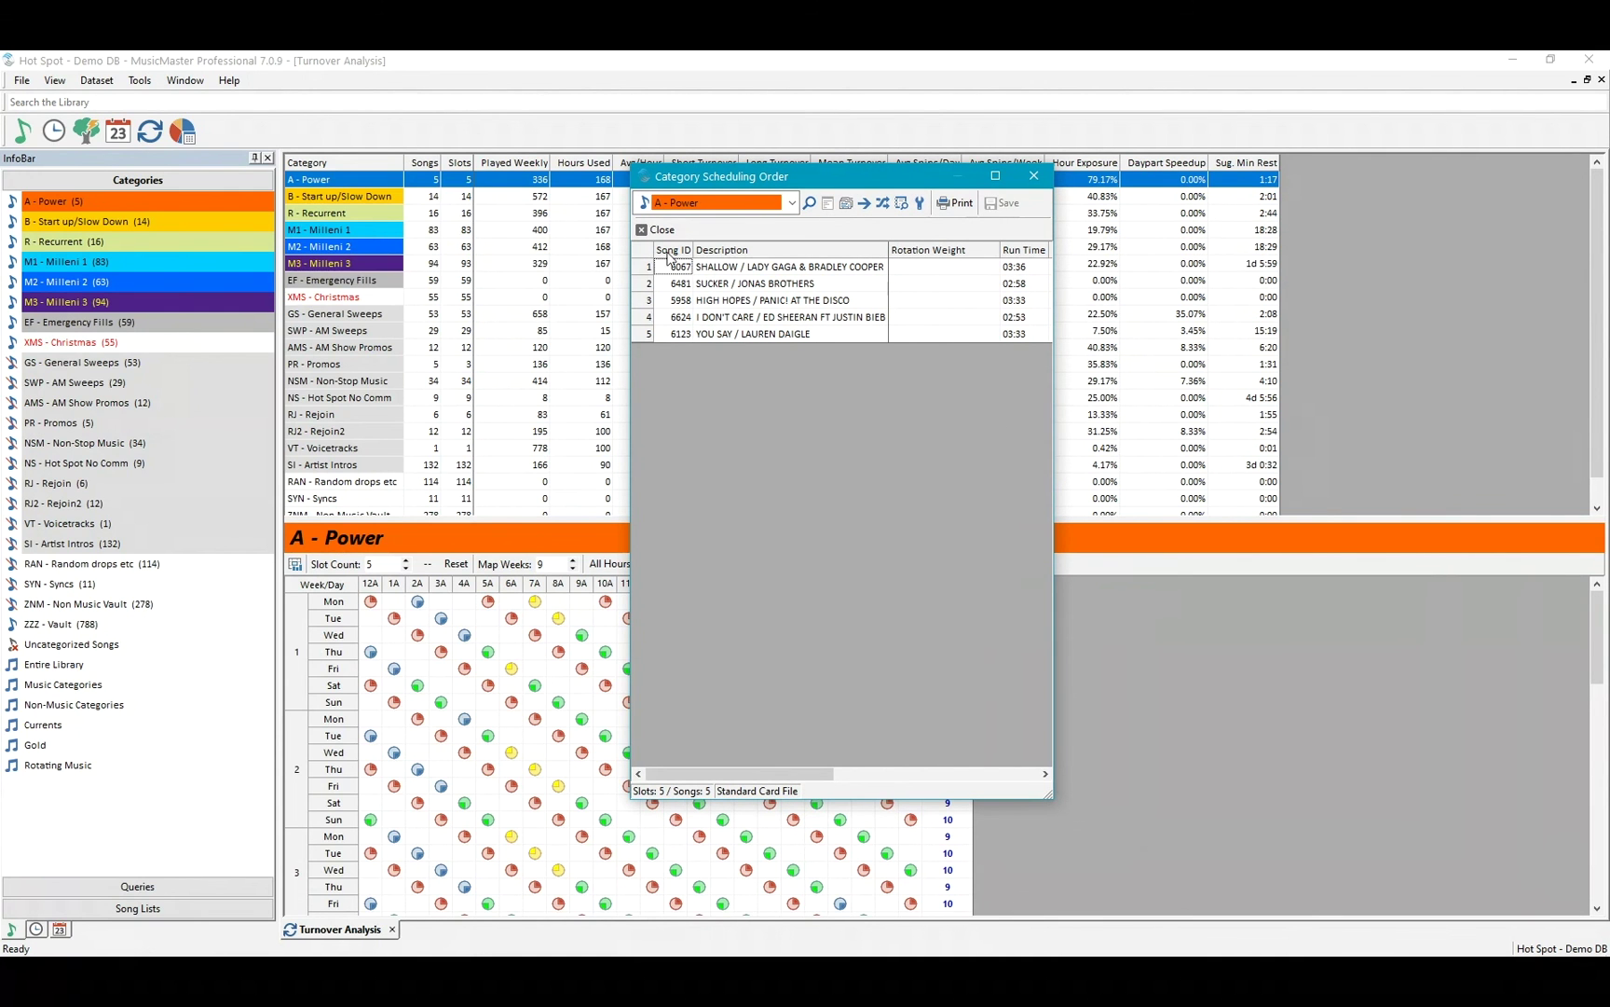
{"action": "left_click", "coordinate": [772, 298]}
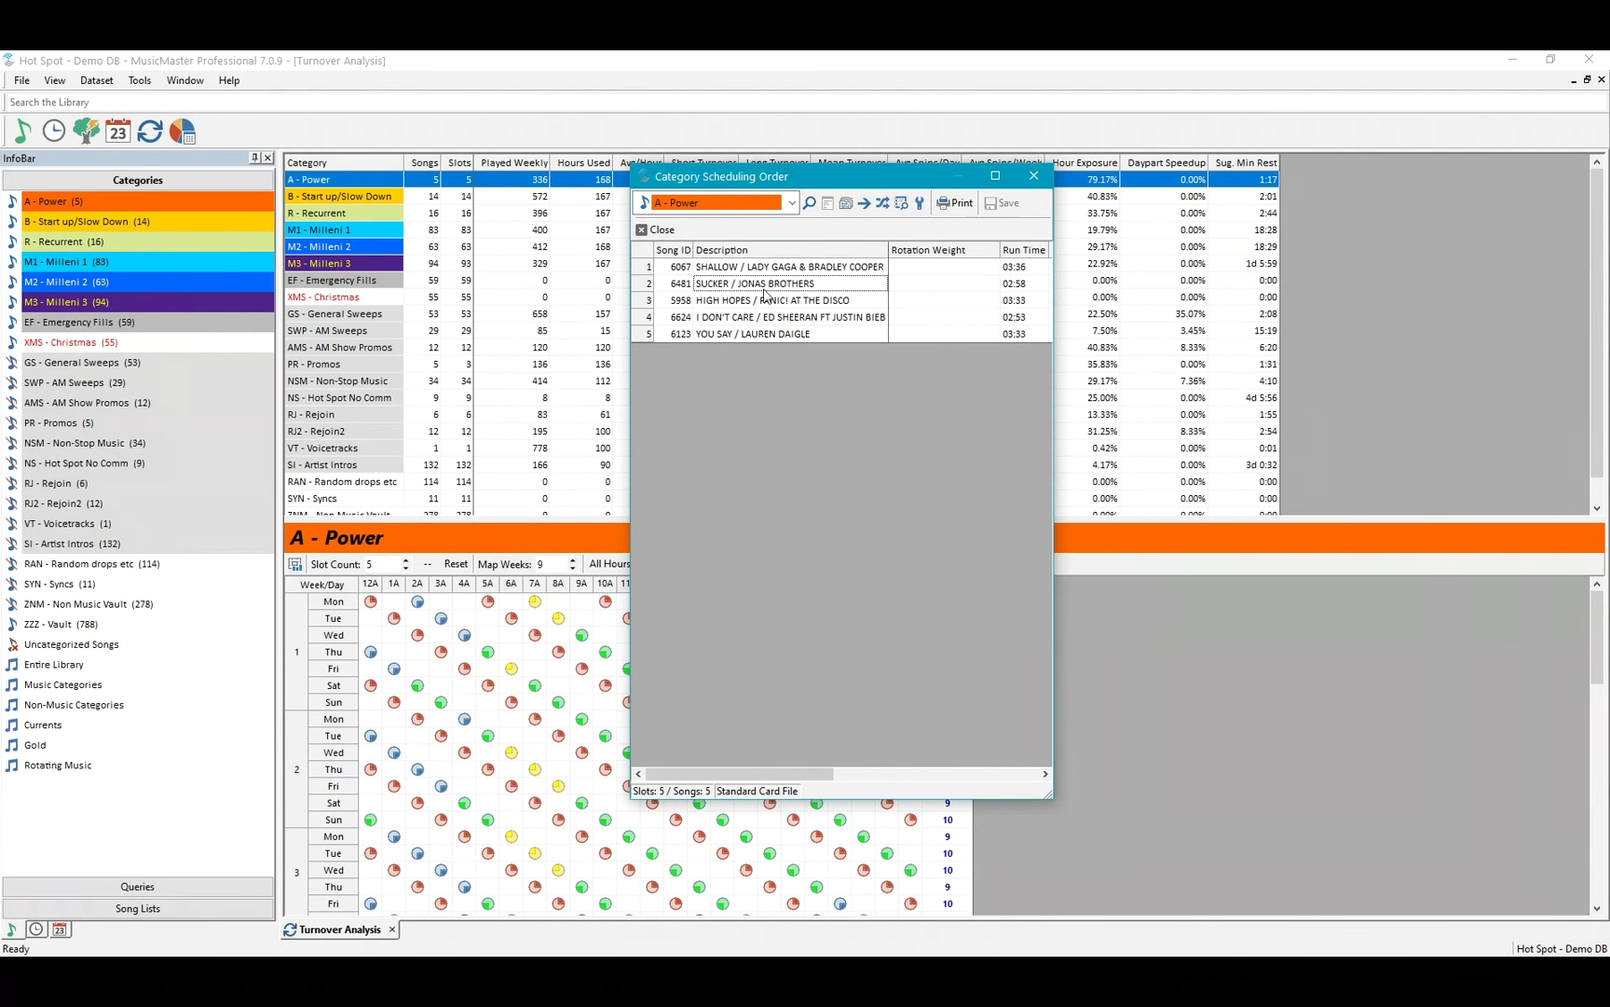
{"action": "left_click", "coordinate": [764, 318]}
{"action": "left_click", "coordinate": [765, 335]}
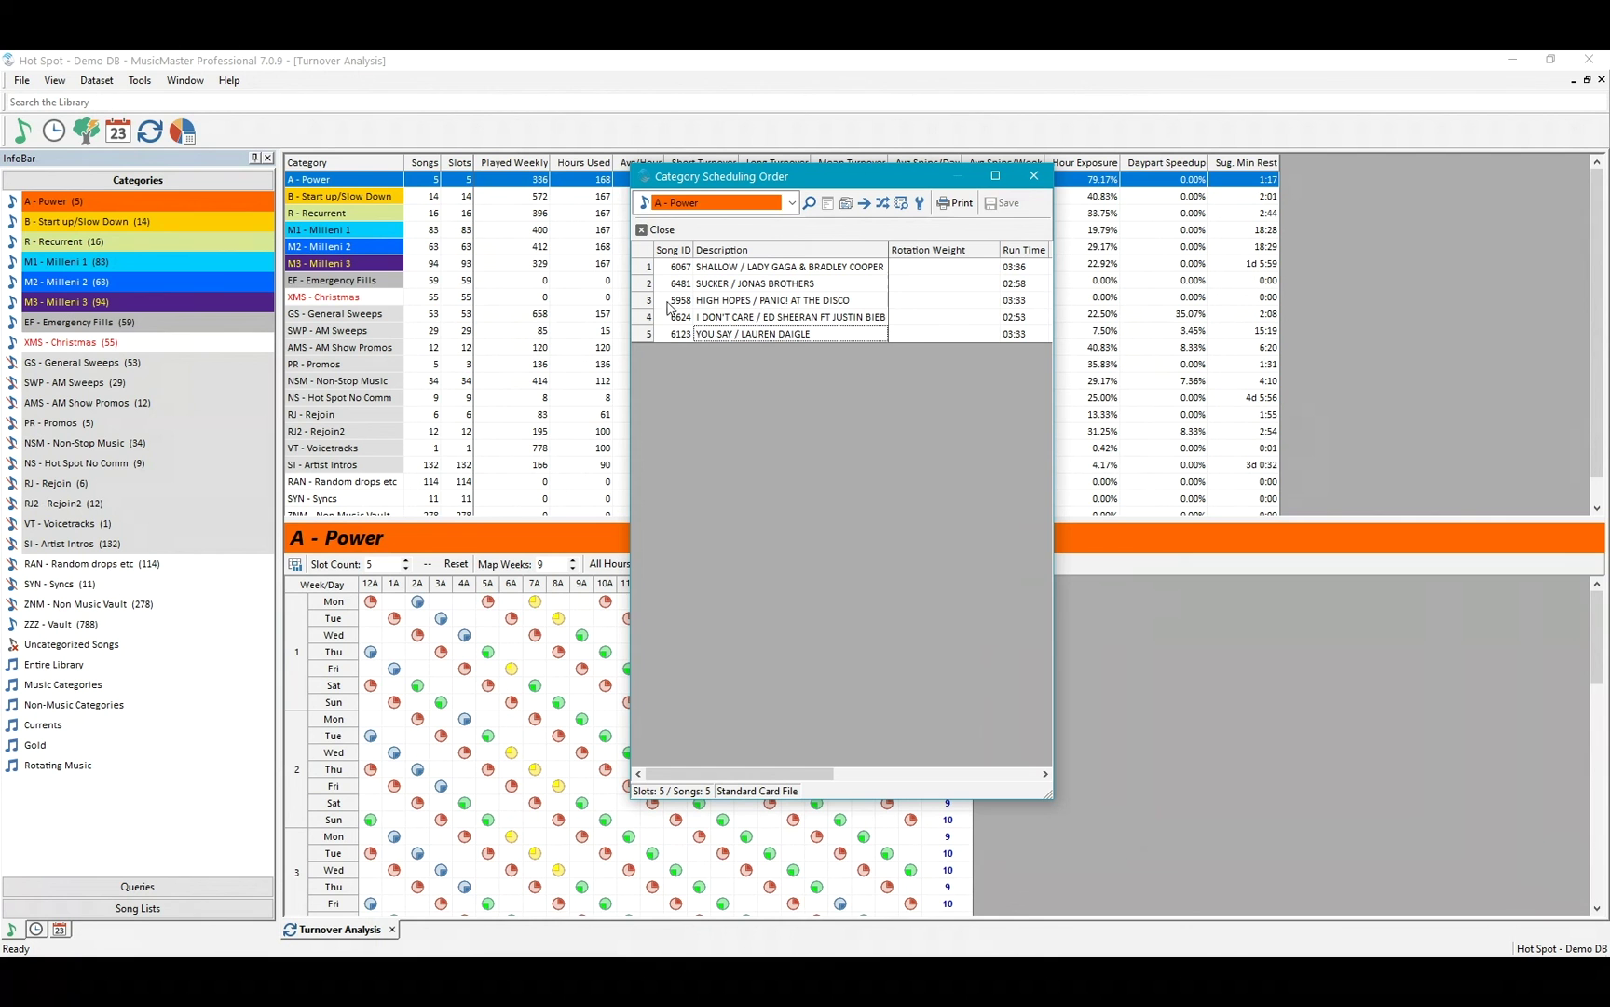
Try moving You Say to third position in A - Power's scheduling order, and close without saving.
{"action": "left_click", "coordinate": [788, 302]}
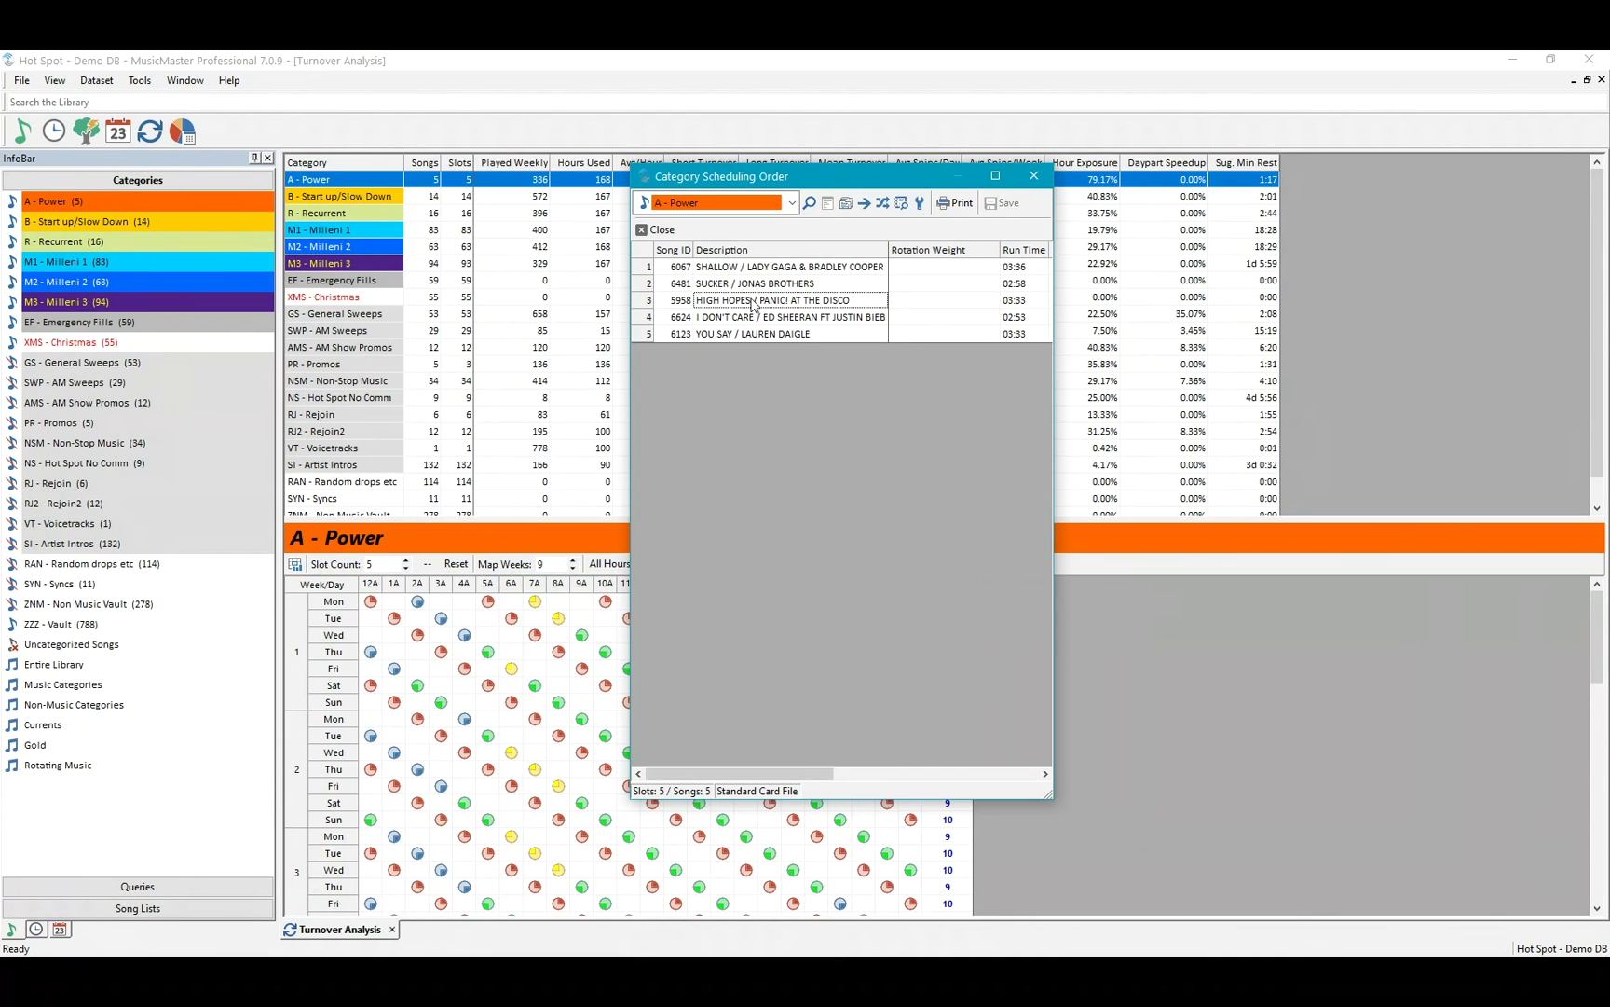
{"action": "left_click_drag", "start_coordinate": [740, 334], "coordinate": [651, 298]}
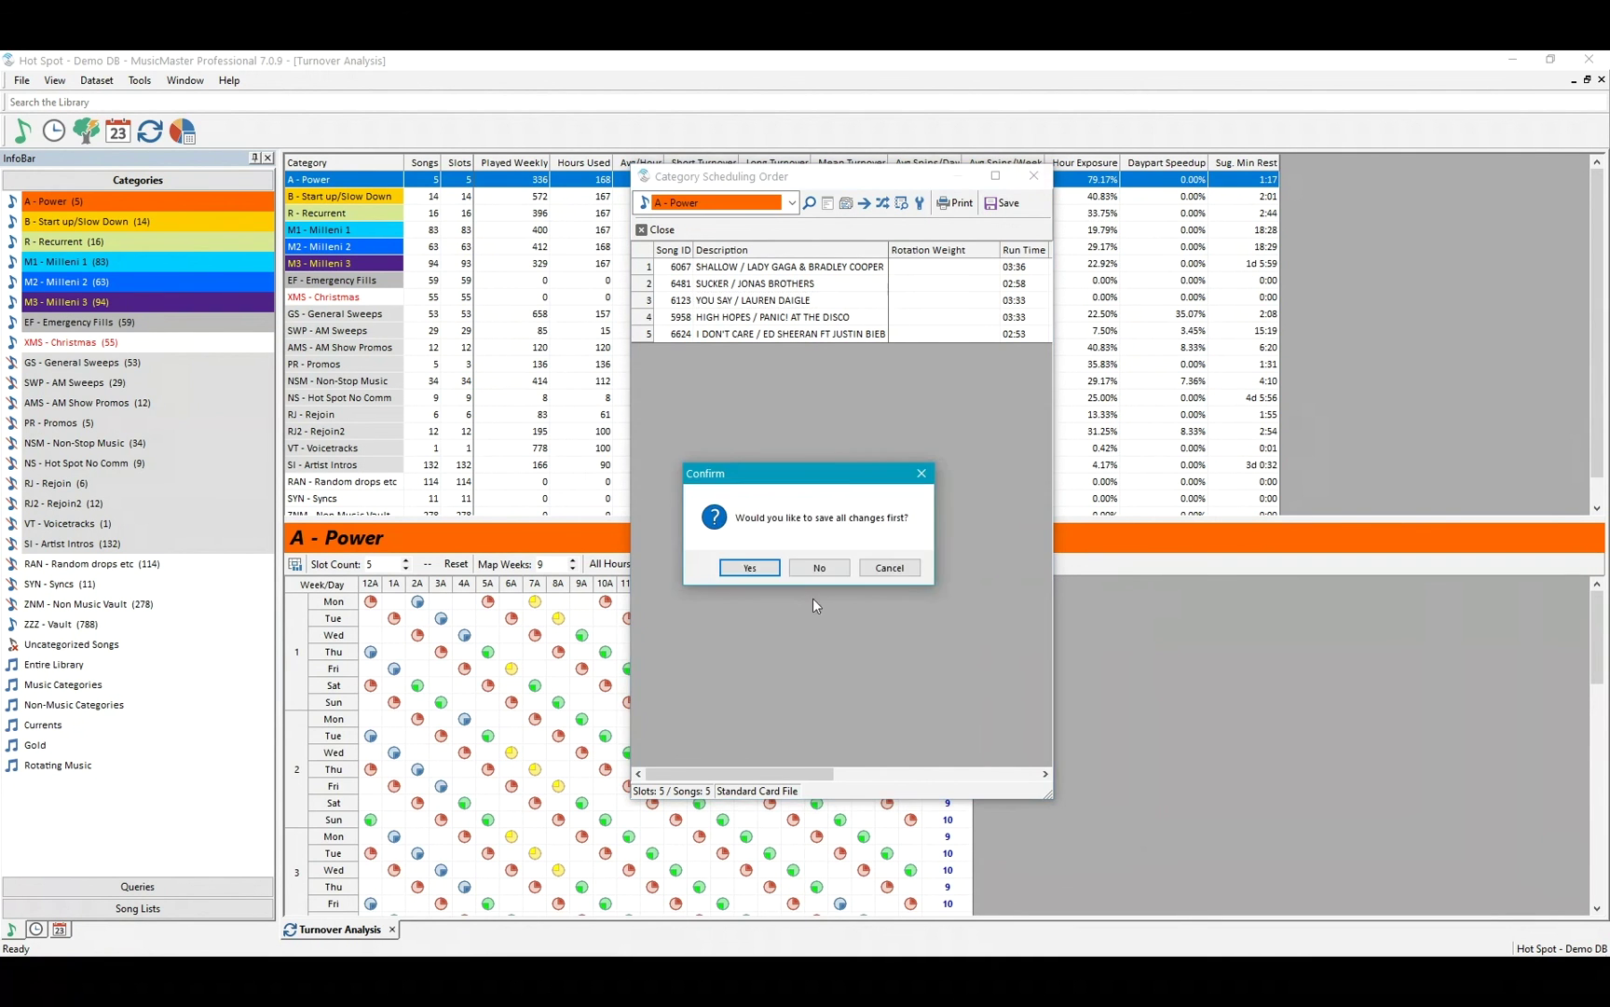
{"action": "left_click", "coordinate": [826, 571]}
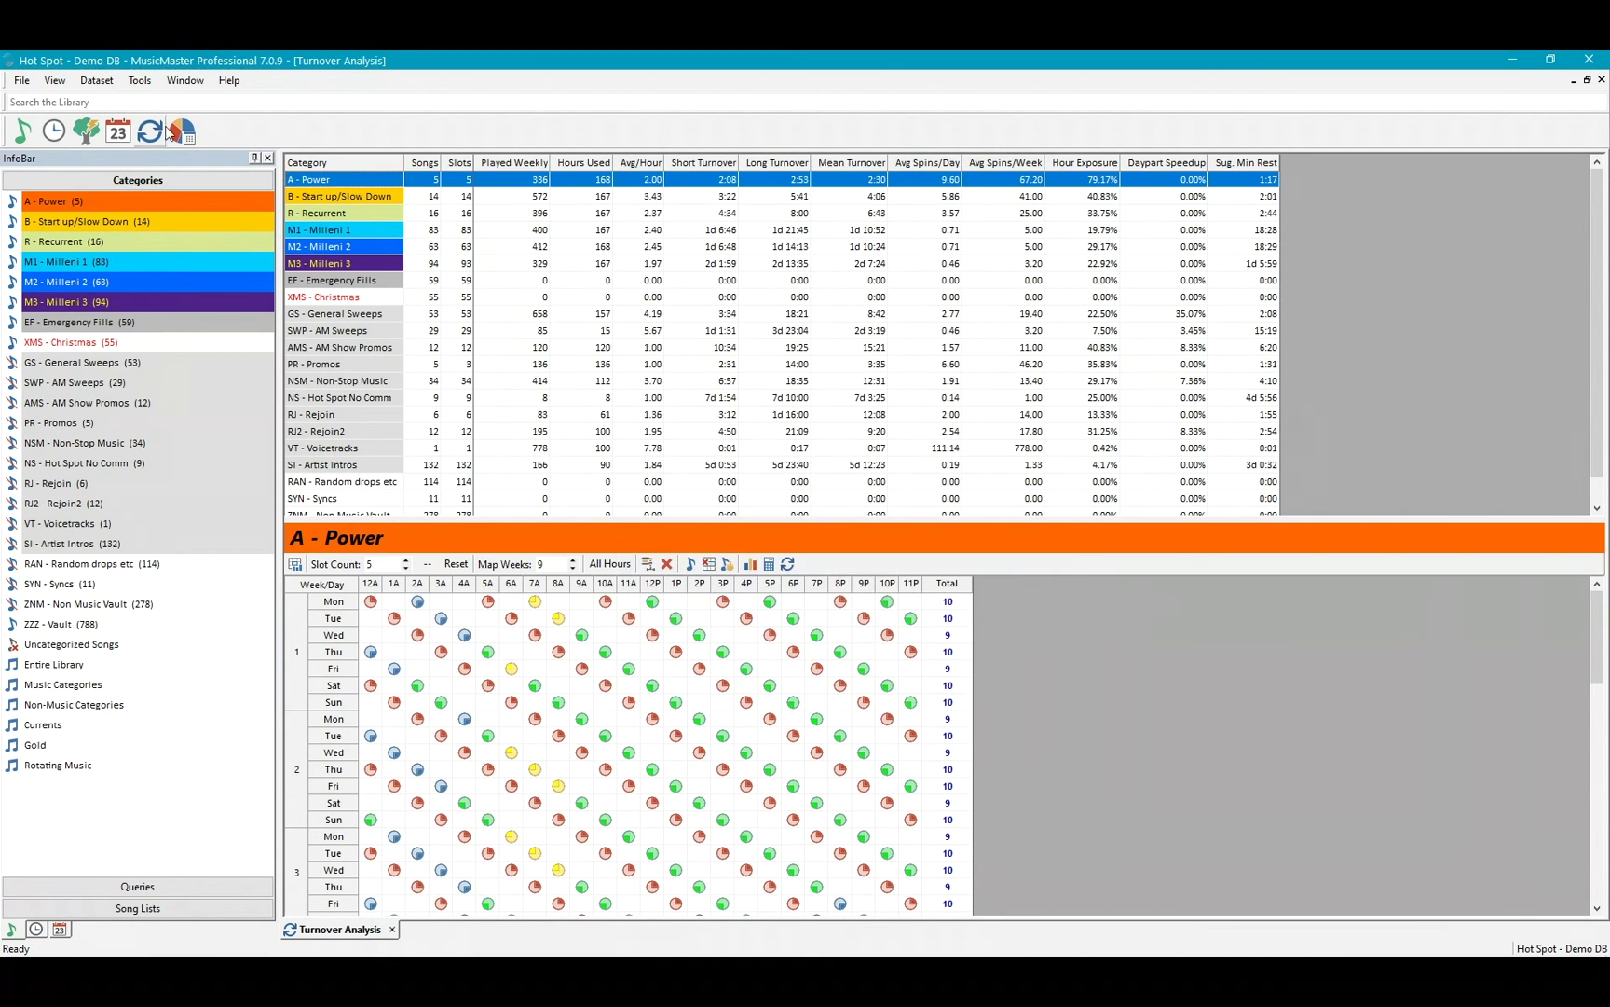
Open the Automatic Scheduler and enable sorting scheduled categories by rest before scheduling.
{"action": "left_click", "coordinate": [91, 81]}
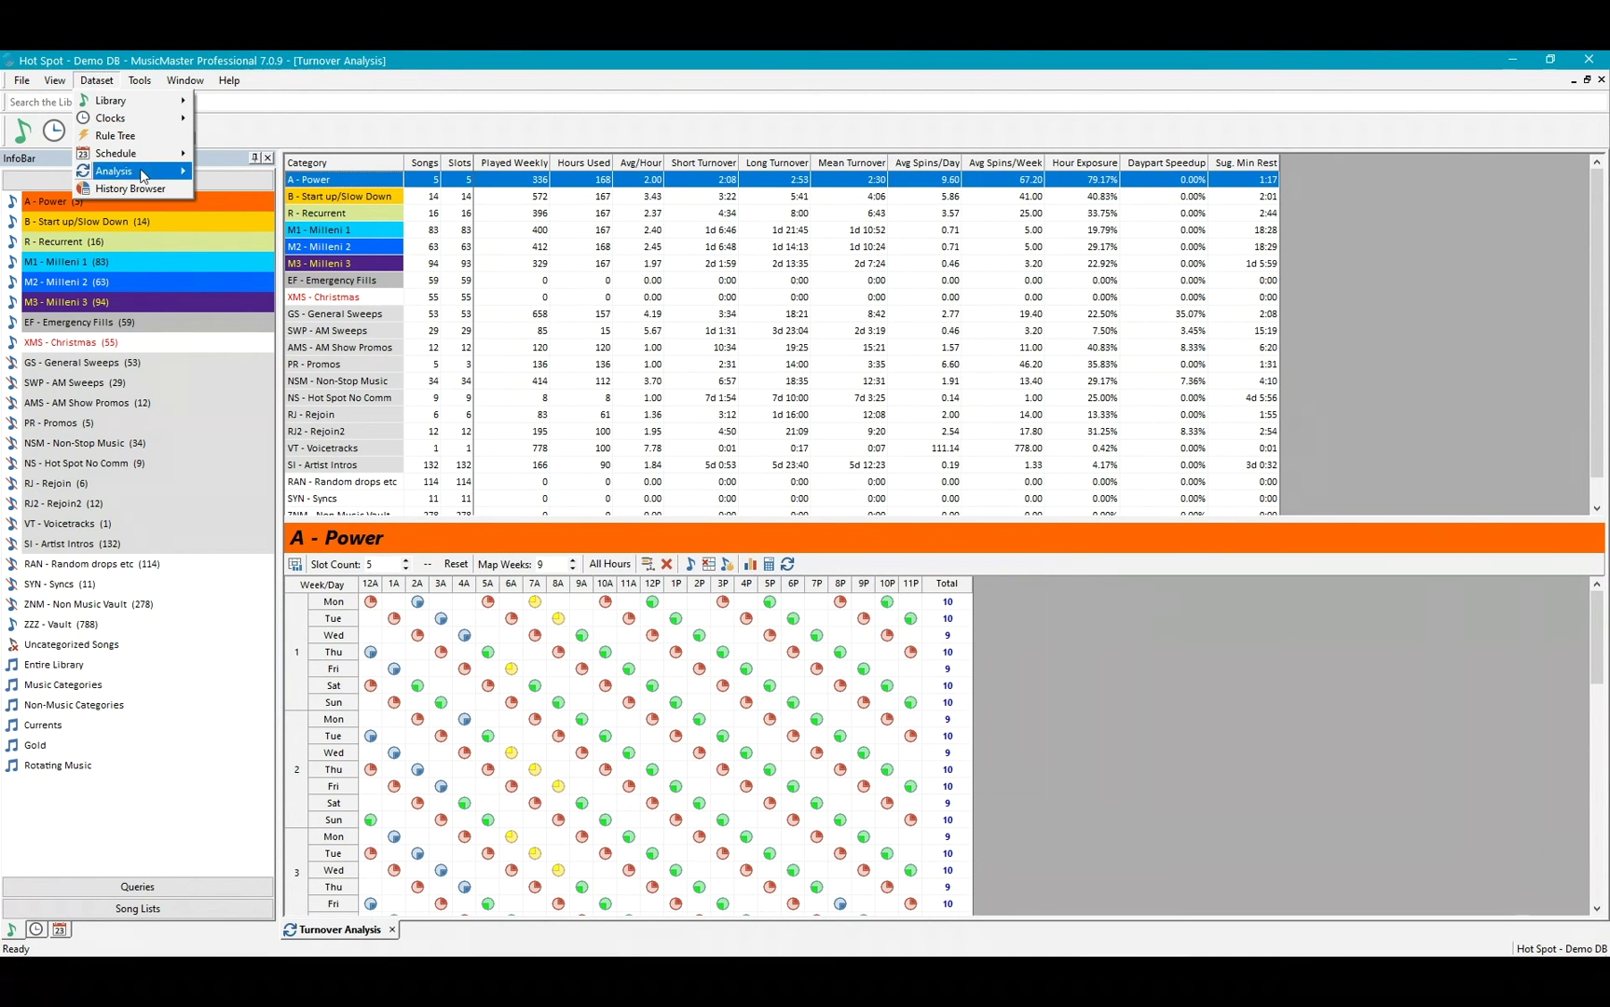
{"action": "mouse_move", "coordinate": [142, 159]}
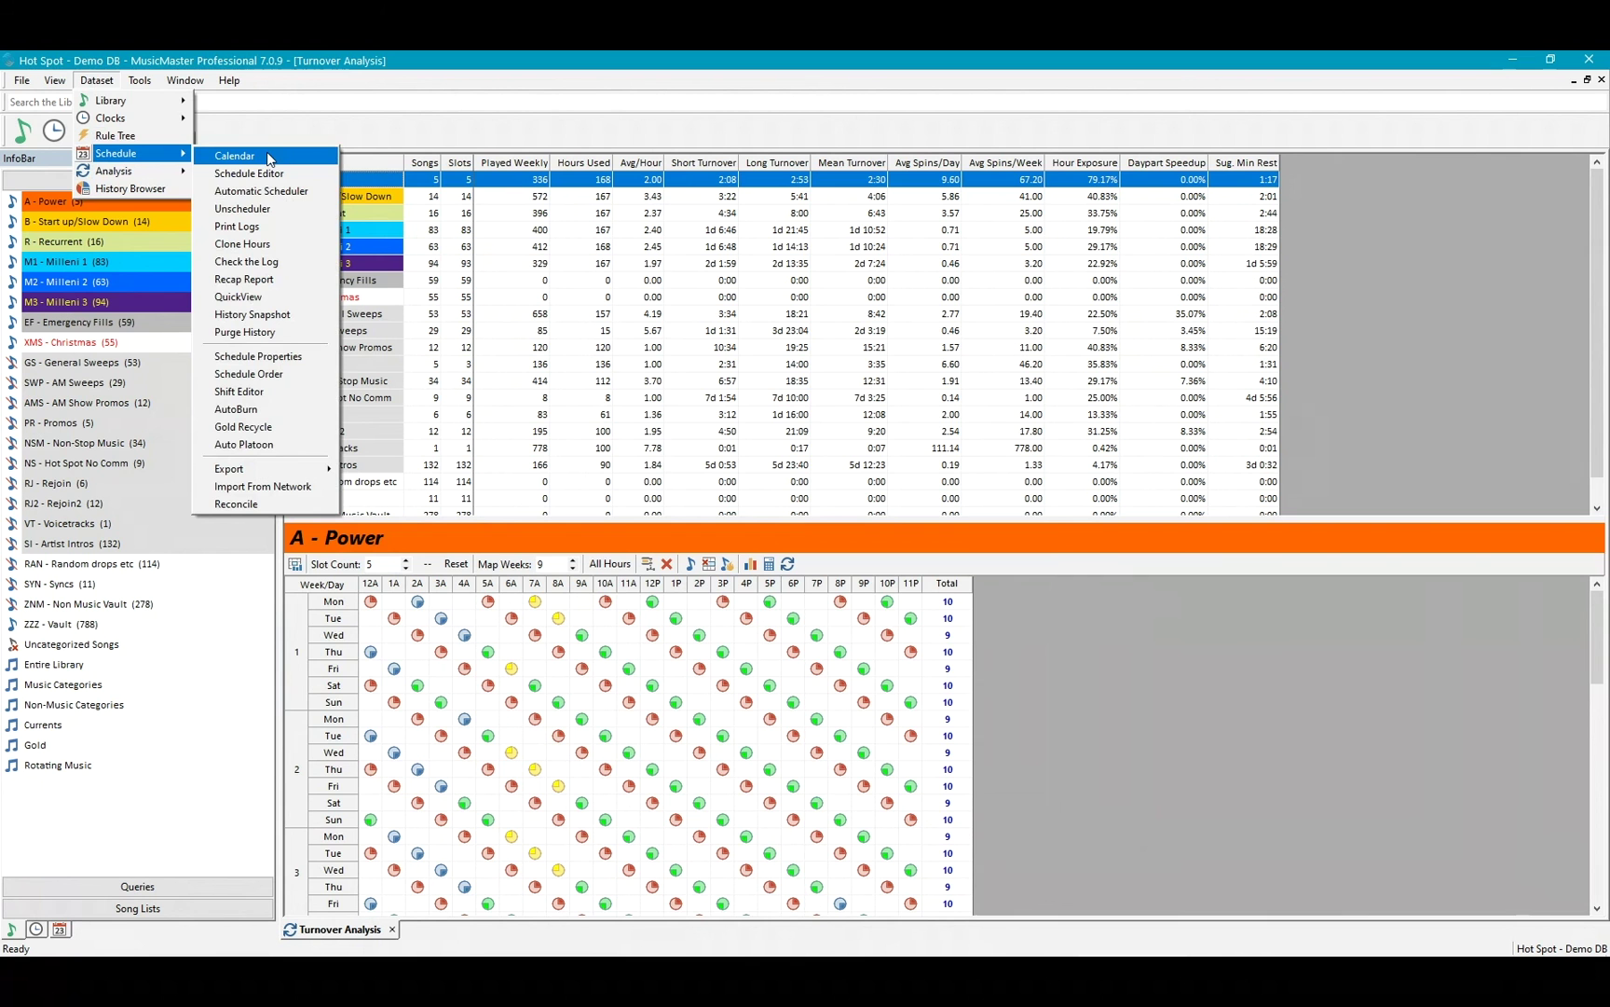
{"action": "left_click", "coordinate": [284, 192]}
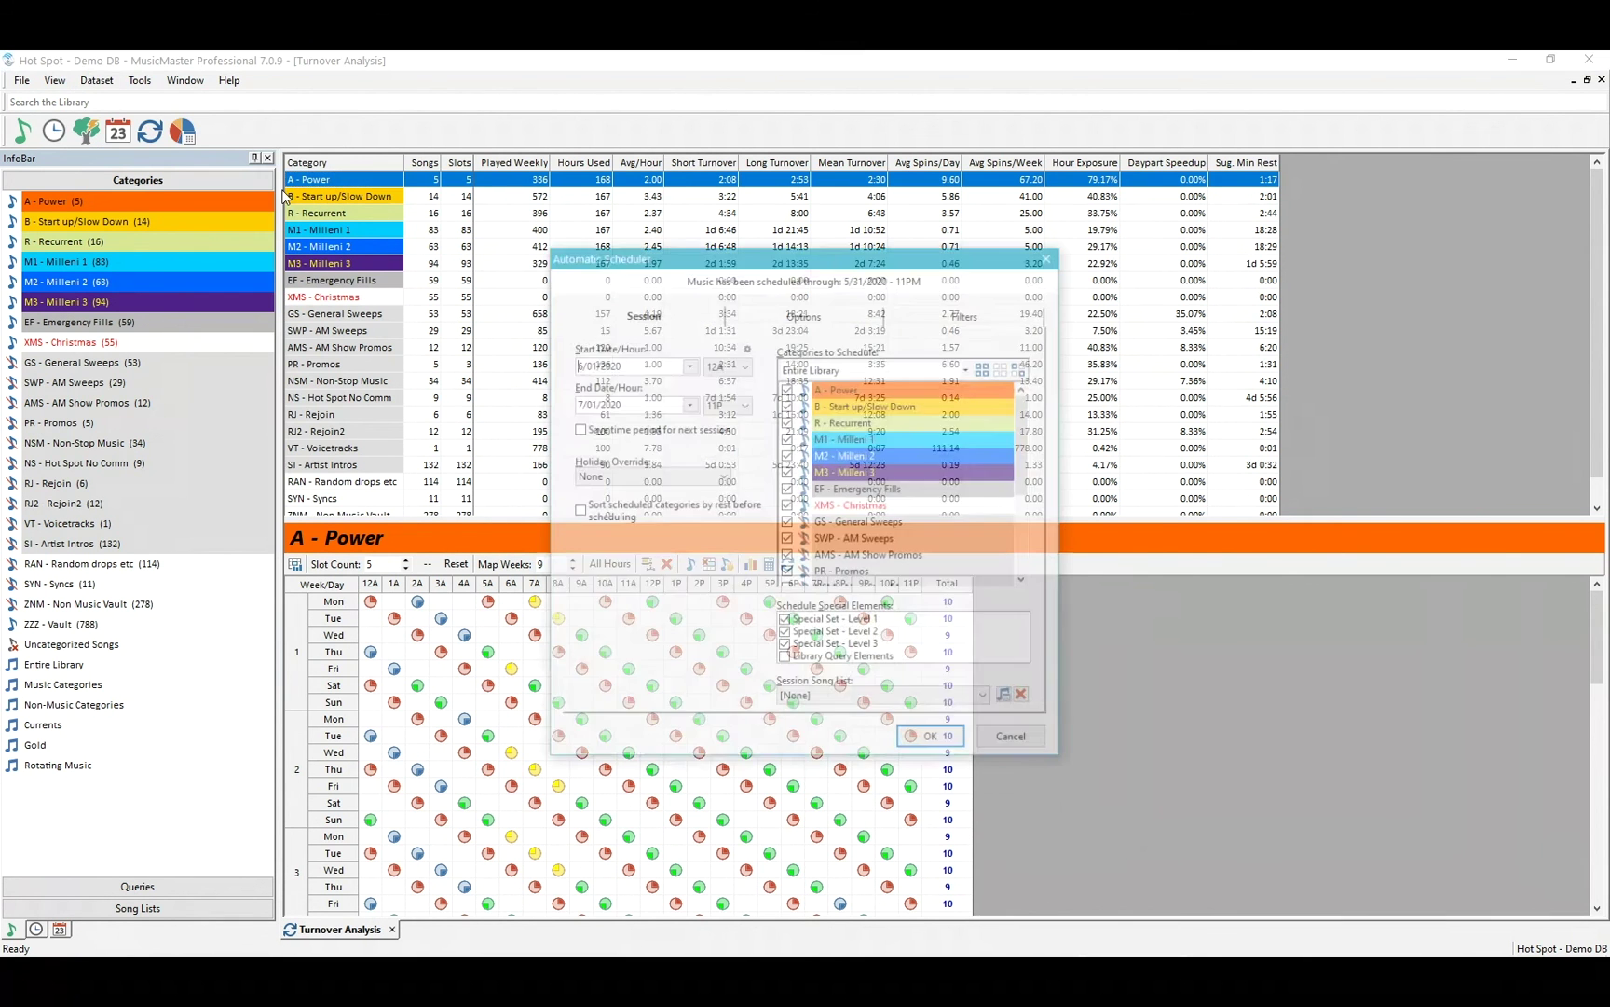
{"action": "left_click", "coordinate": [576, 512]}
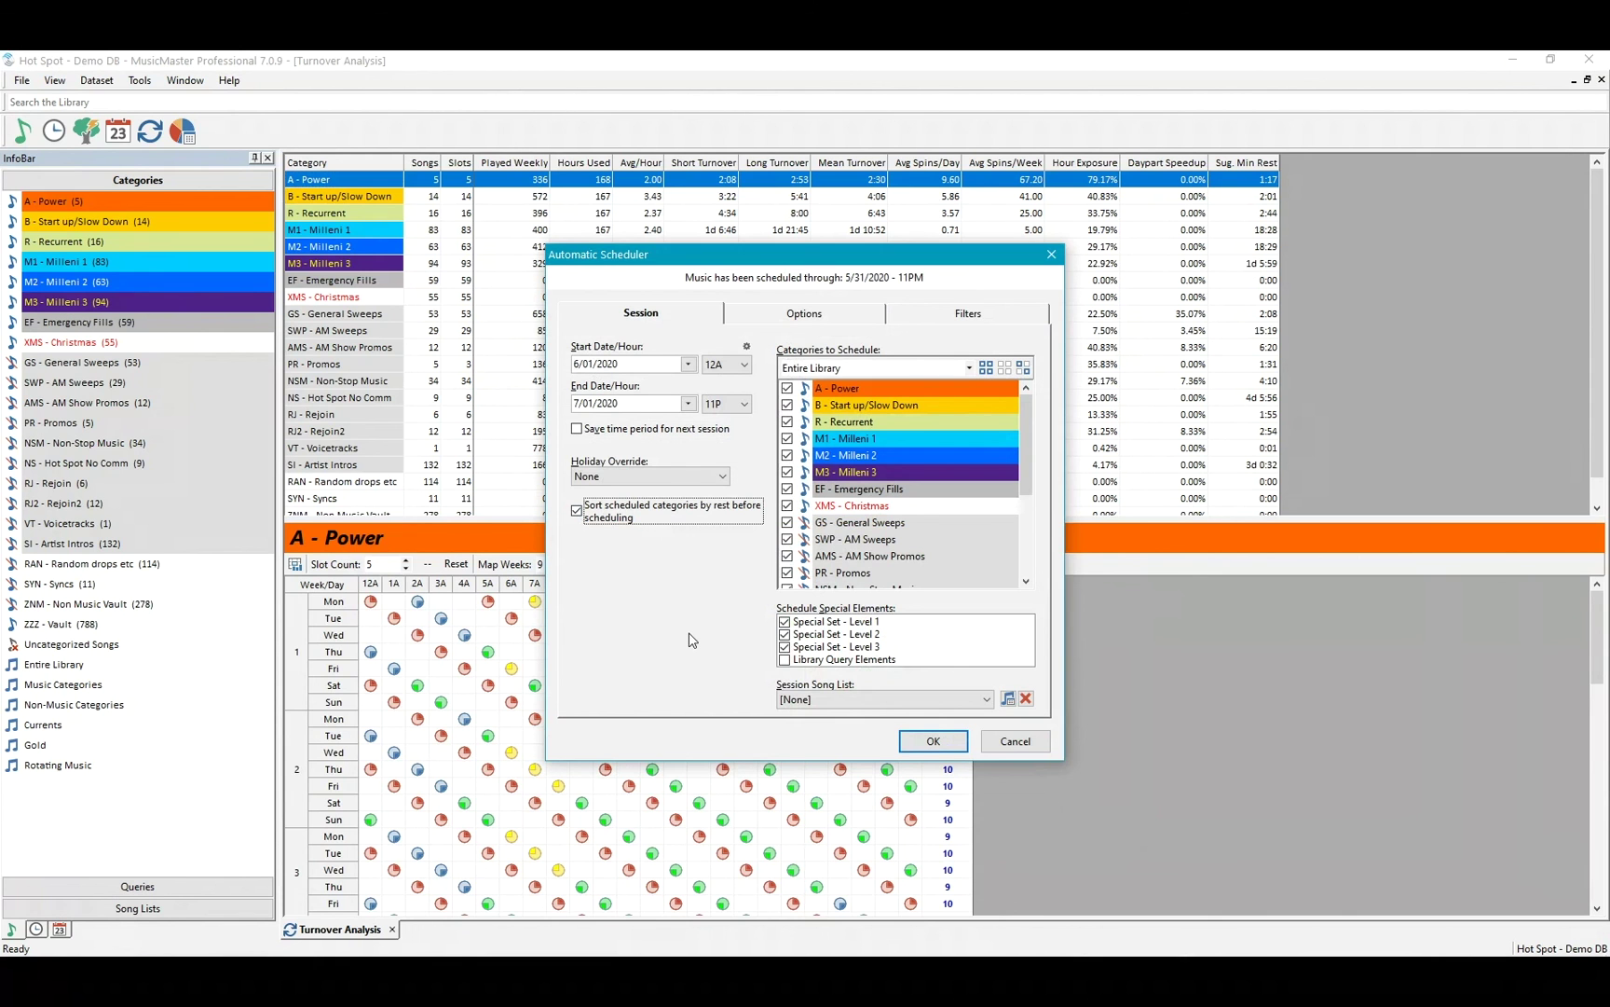
Toggle sorting scheduled categories by rest before scheduling, and close the Automatic Scheduler without running it.
{"action": "left_click", "coordinate": [576, 510]}
{"action": "left_click_drag", "start_coordinate": [977, 248], "coordinate": [899, 255]}
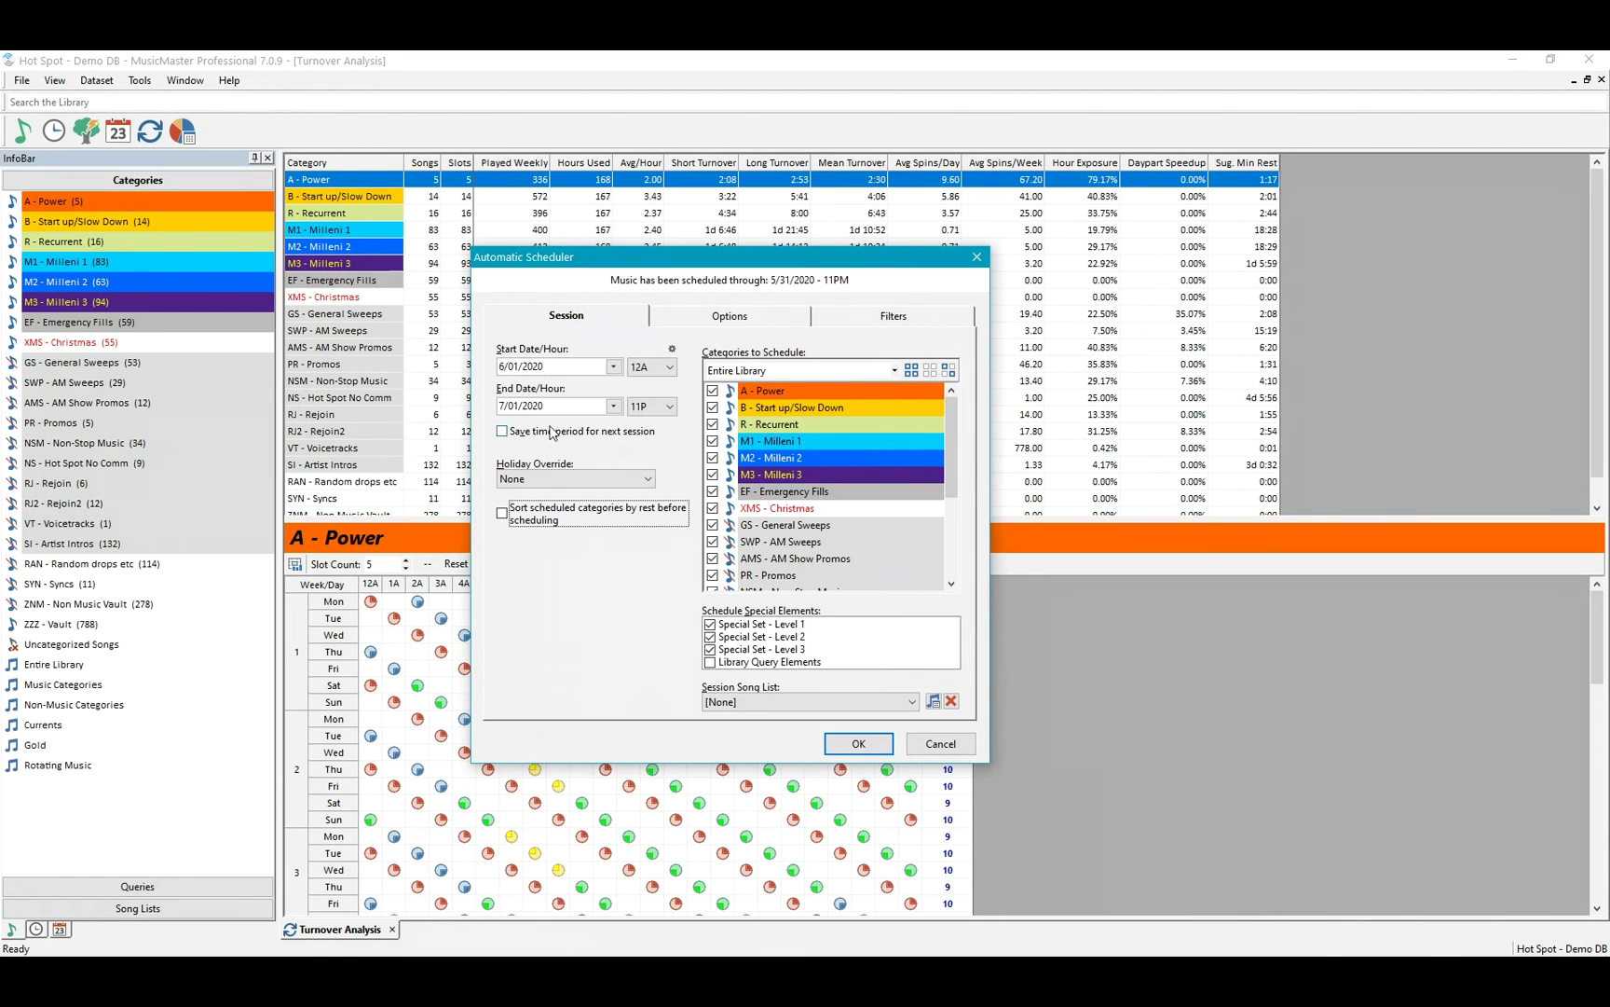
{"action": "left_click", "coordinate": [503, 516]}
{"action": "left_click", "coordinate": [502, 513]}
{"action": "left_click", "coordinate": [505, 515]}
{"action": "left_click", "coordinate": [979, 256]}
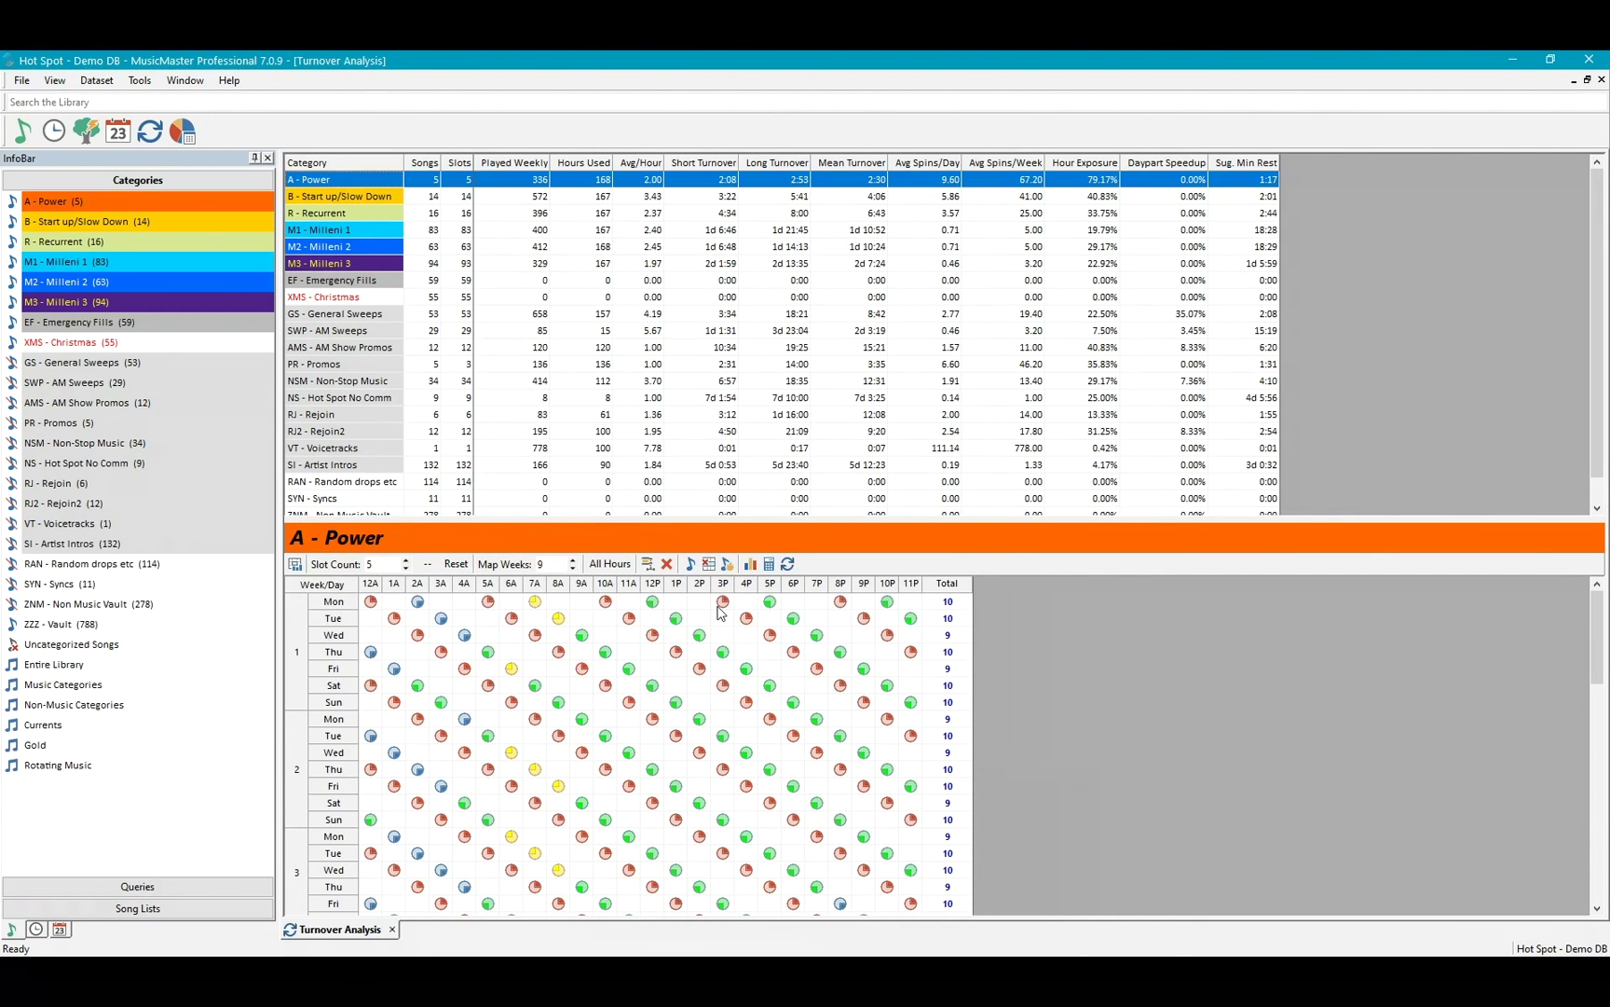
Show the turnover of M1 - Milleni 1 and copy the Gold Recycle pattern of M2 - Milleni 2.
{"action": "mouse_move", "coordinate": [721, 611]}
{"action": "left_click", "coordinate": [341, 233]}
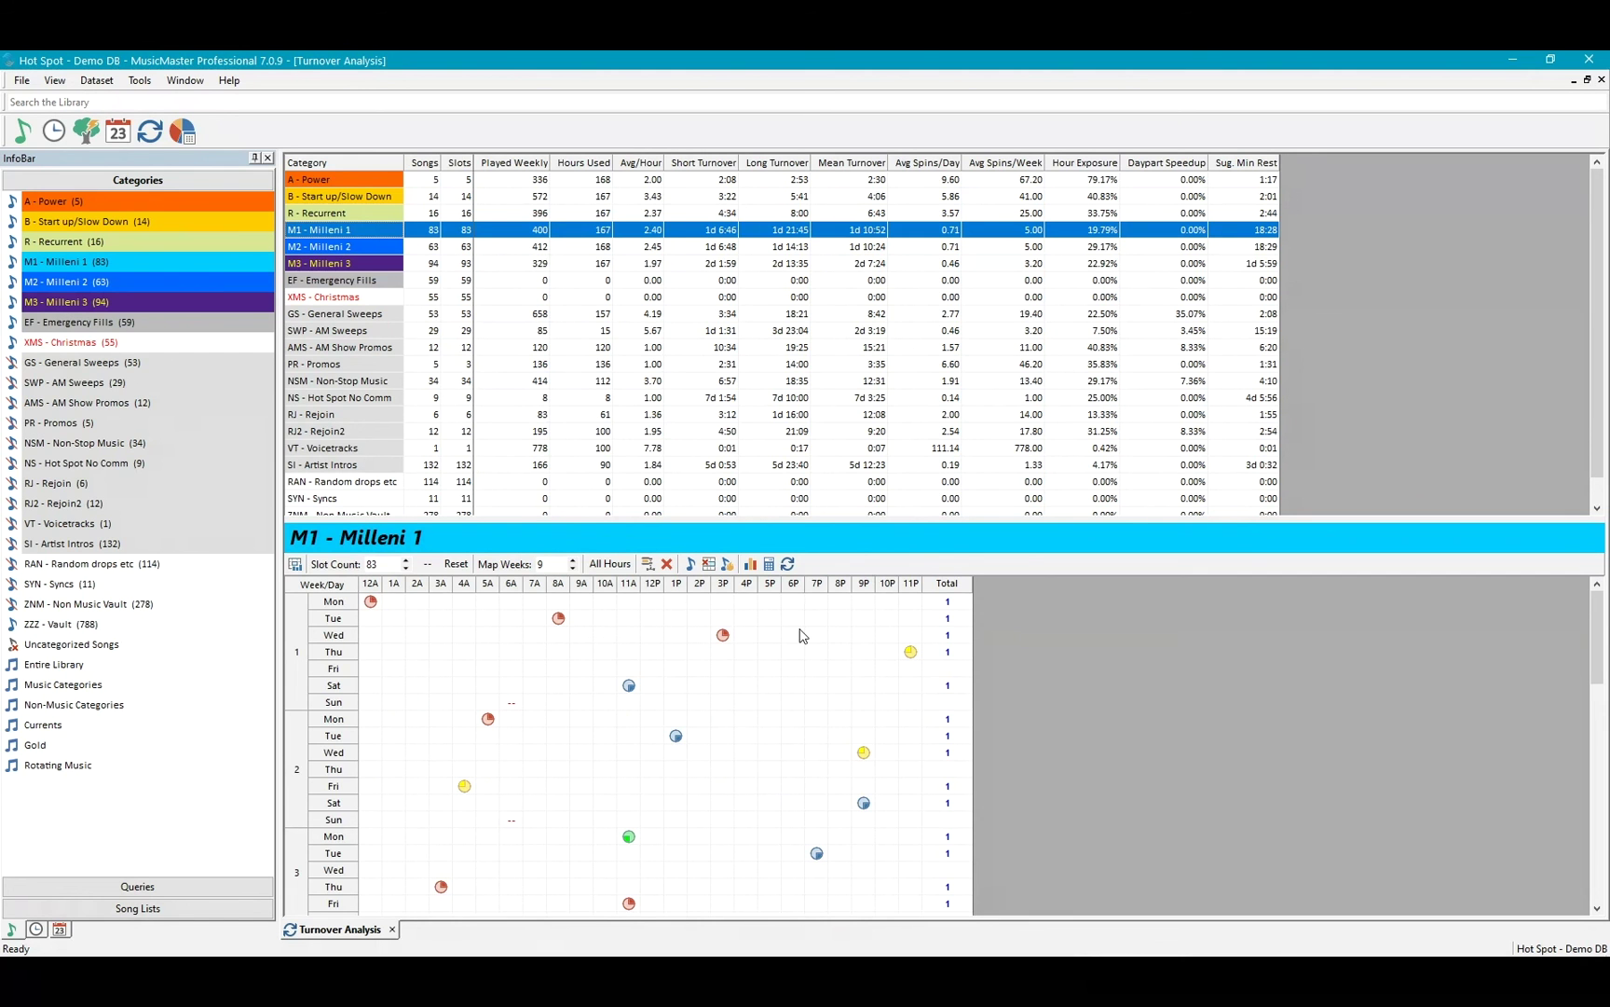
{"action": "left_click", "coordinate": [97, 81]}
{"action": "mouse_move", "coordinate": [131, 156]}
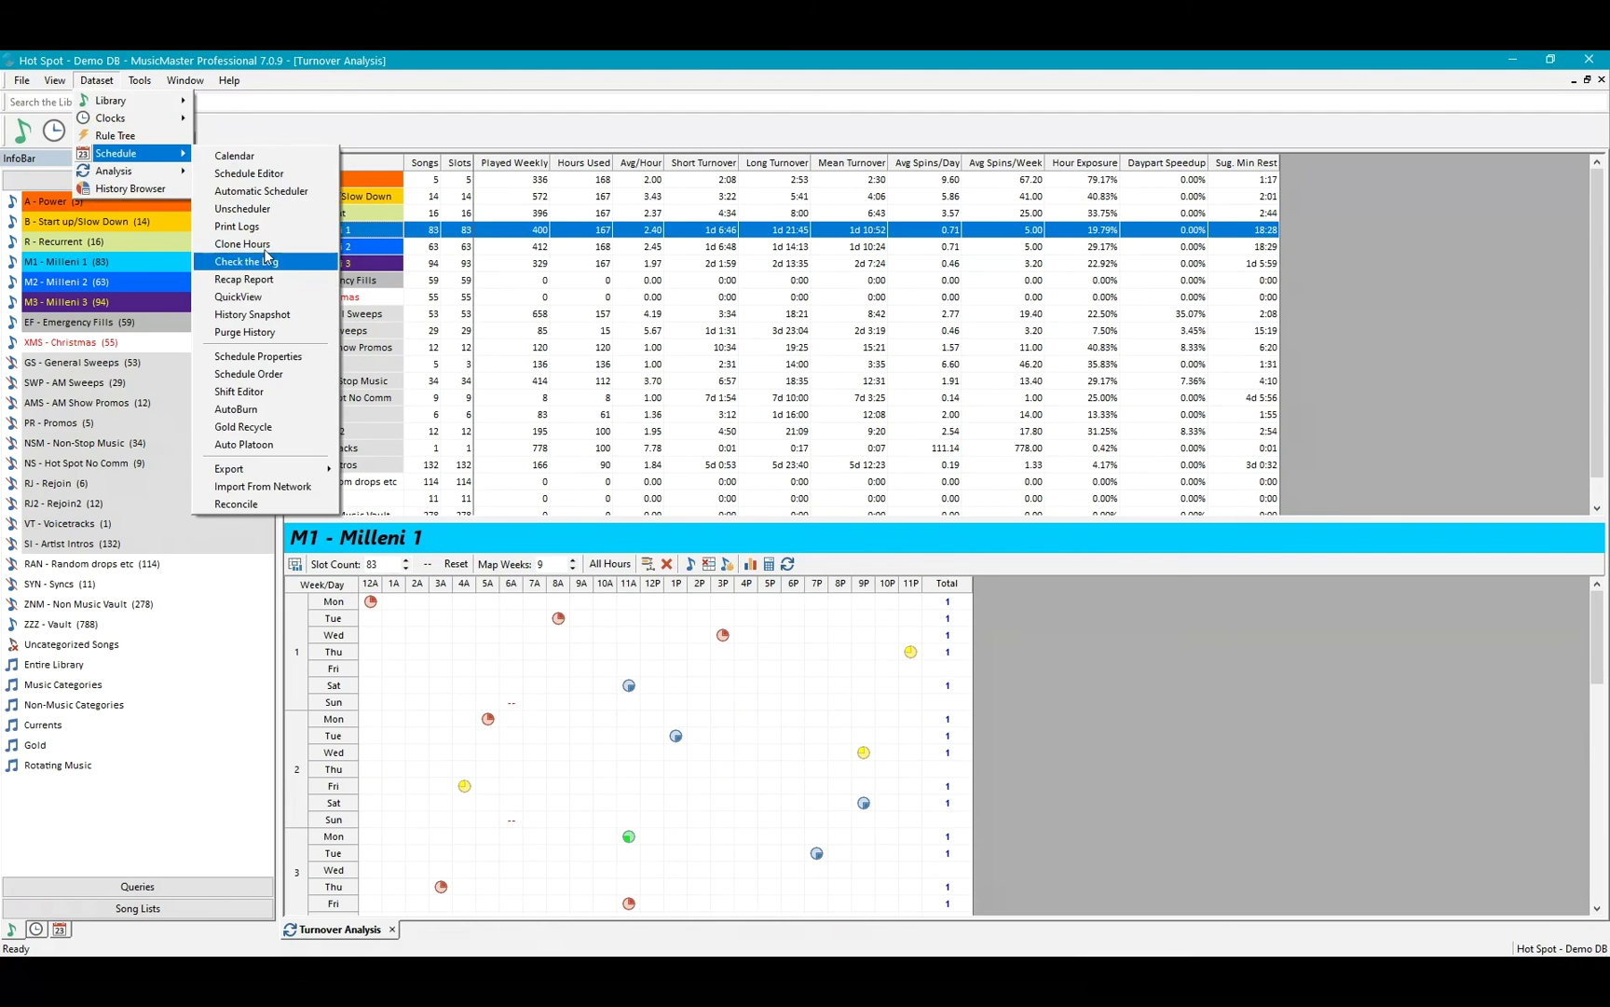
{"action": "left_click", "coordinate": [270, 429]}
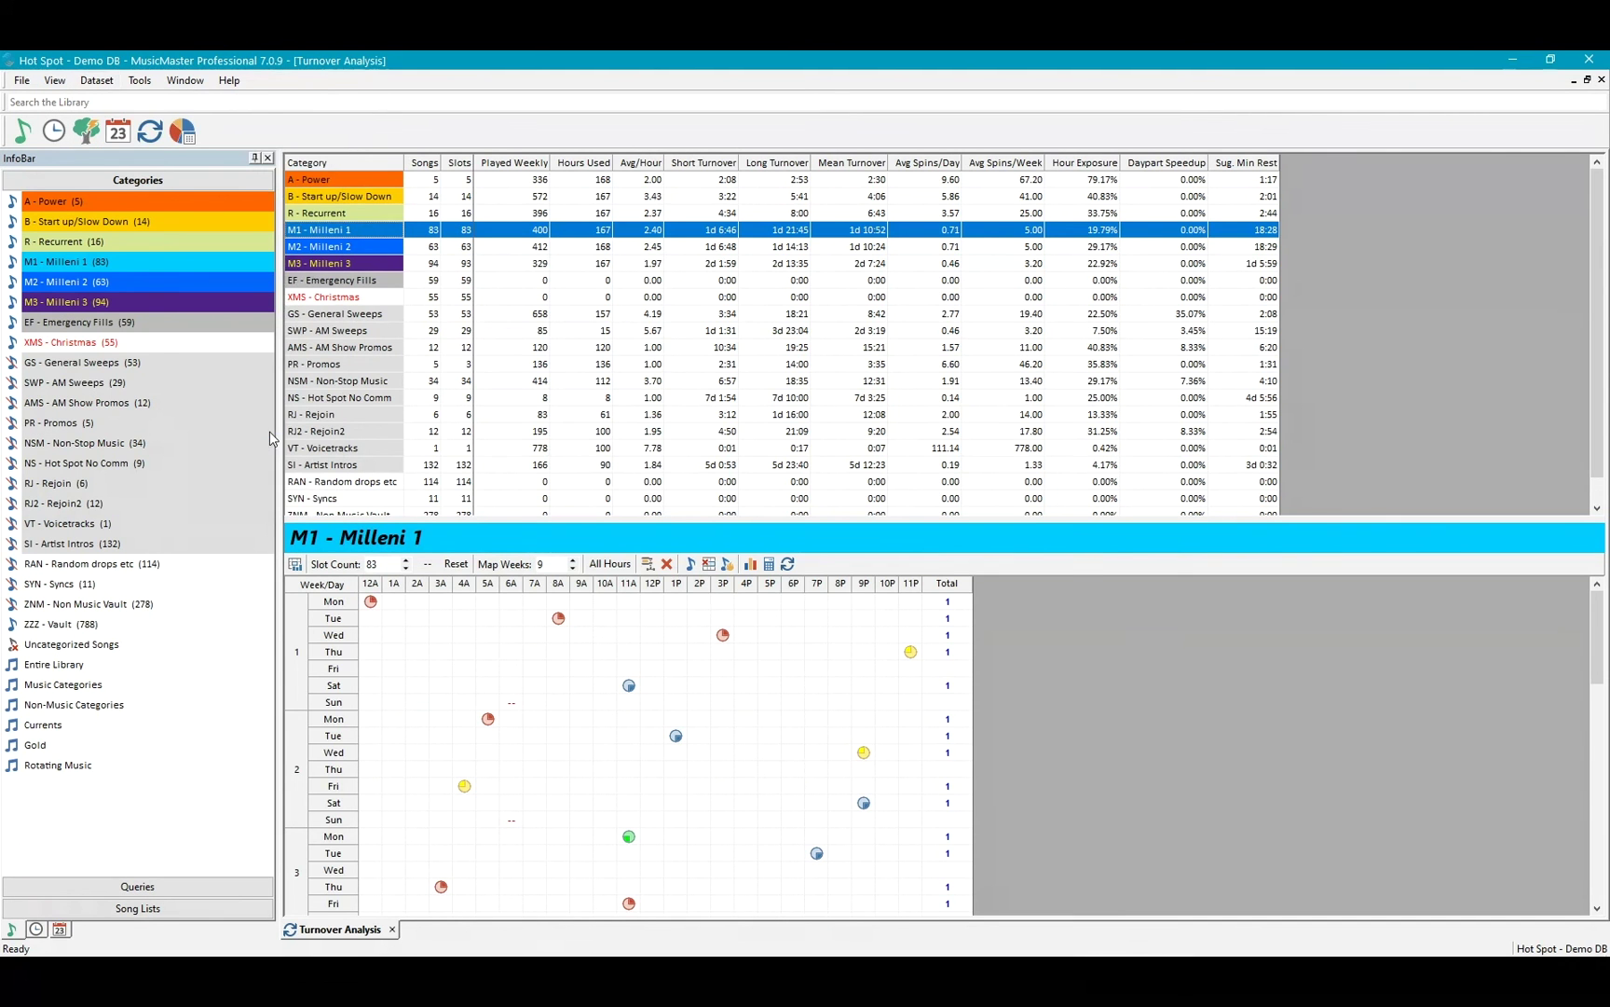
{"action": "left_click", "coordinate": [669, 444]}
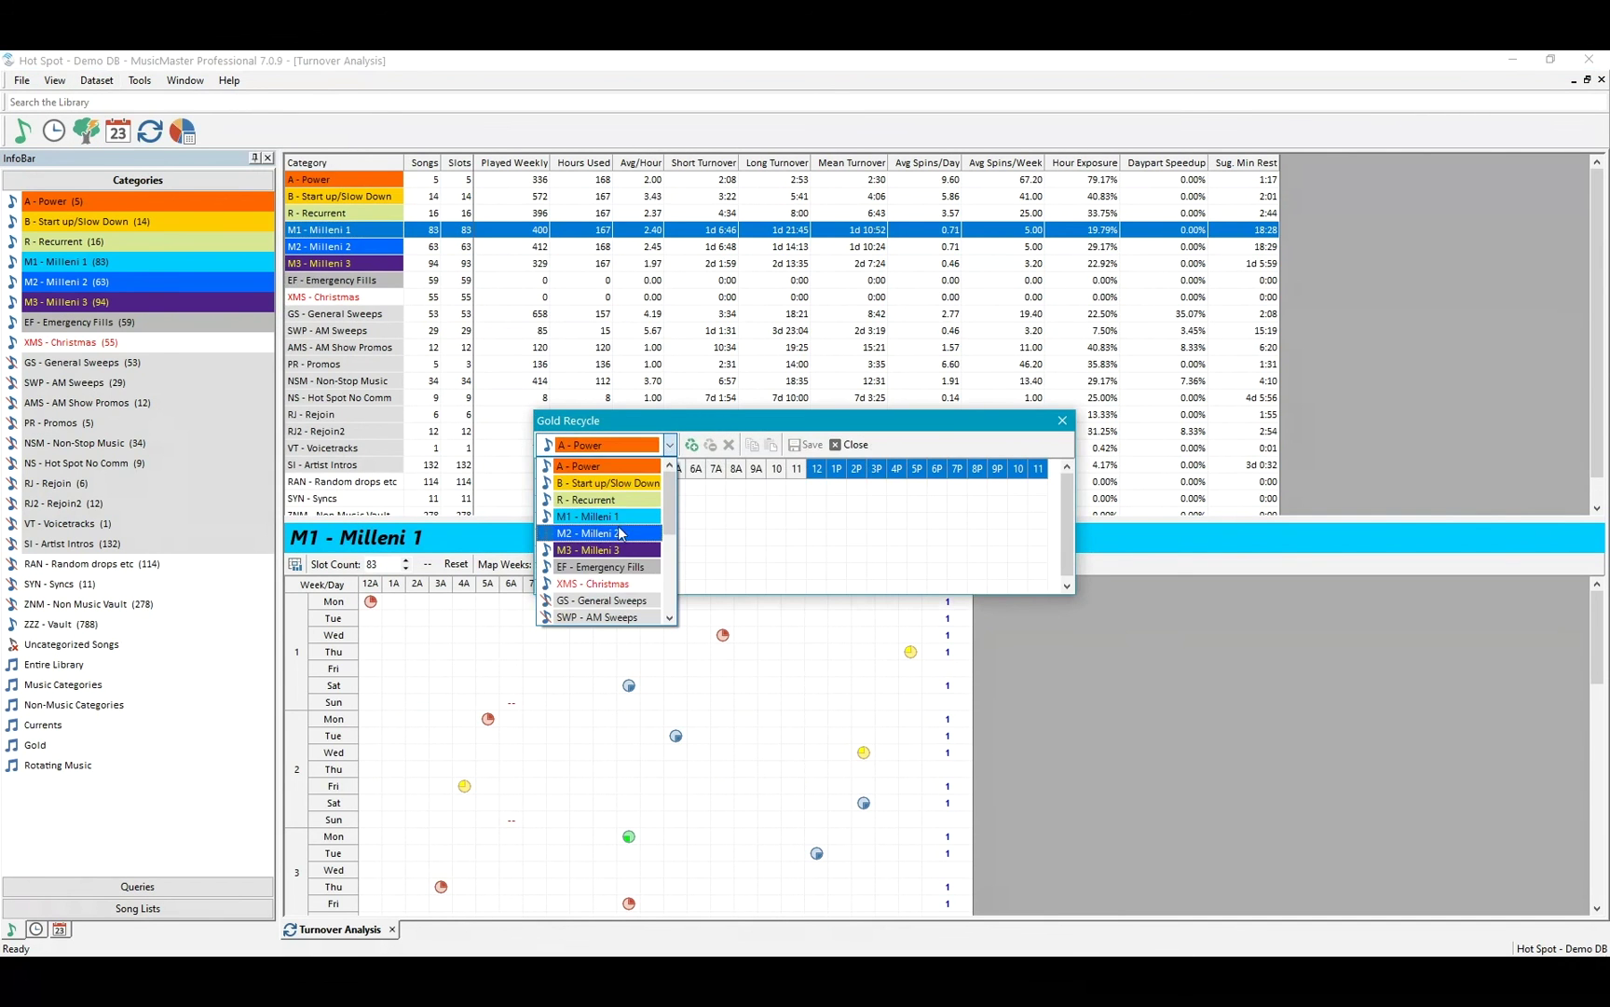
{"action": "left_click", "coordinate": [621, 533]}
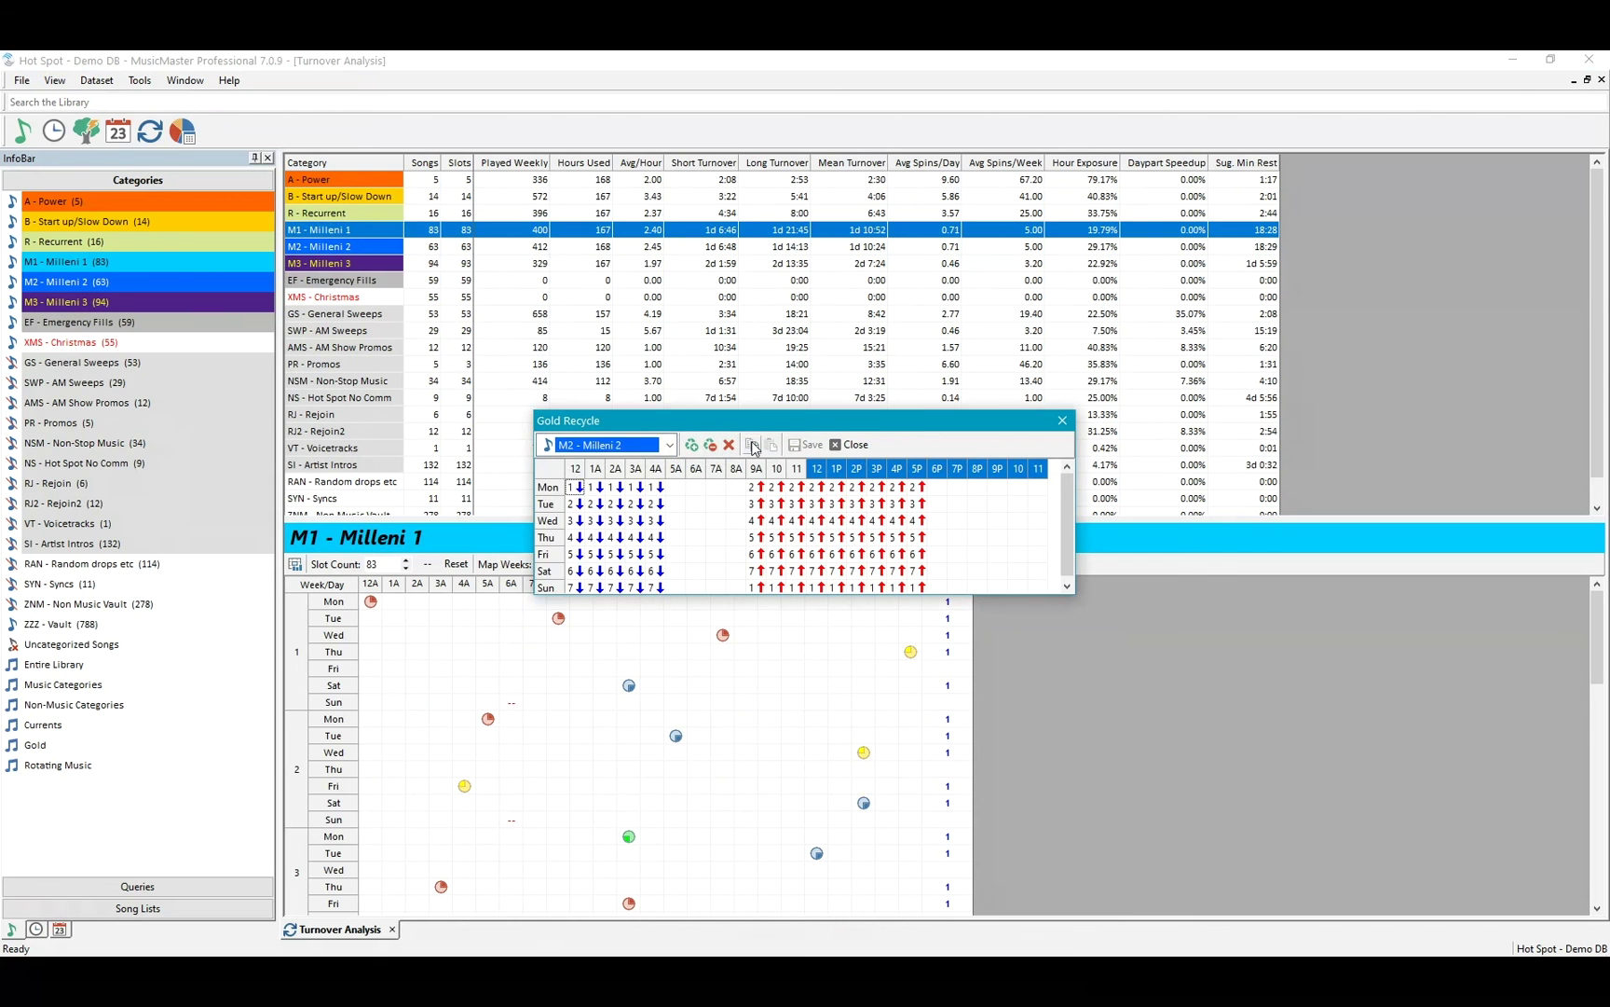
Paste the copied Gold Recycle pattern into M1 - Milleni 1, save and close it, and recalculate the turnovers.
{"action": "left_click", "coordinate": [669, 444]}
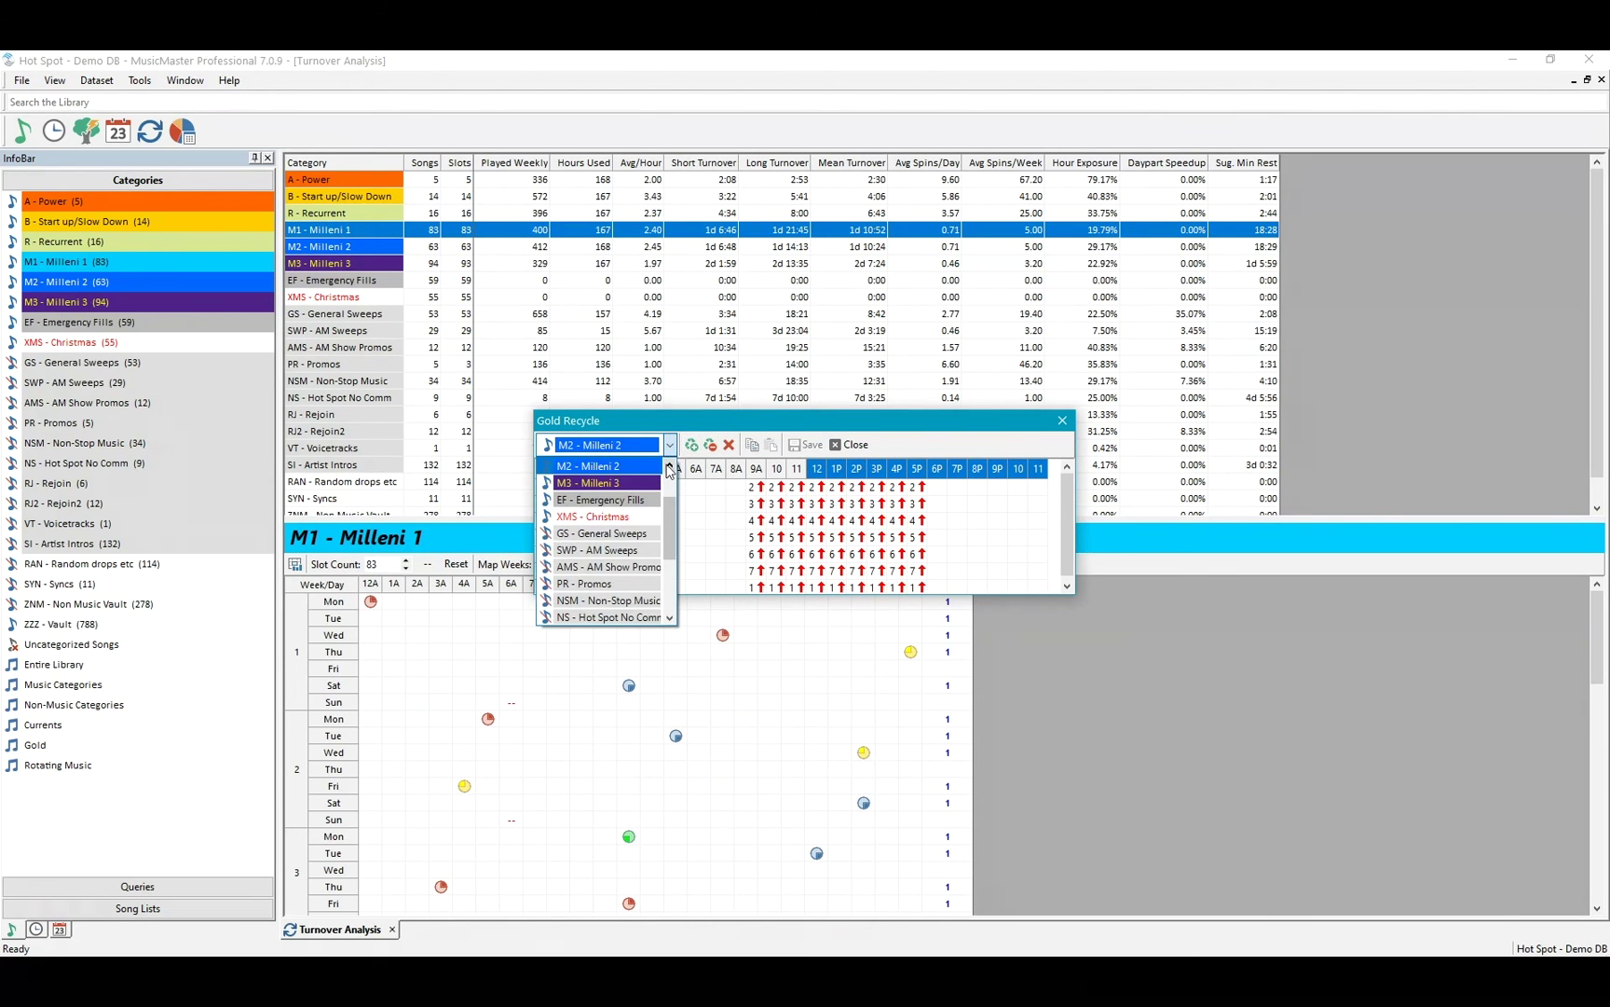
{"action": "left_click", "coordinate": [668, 466]}
{"action": "left_click", "coordinate": [601, 465]}
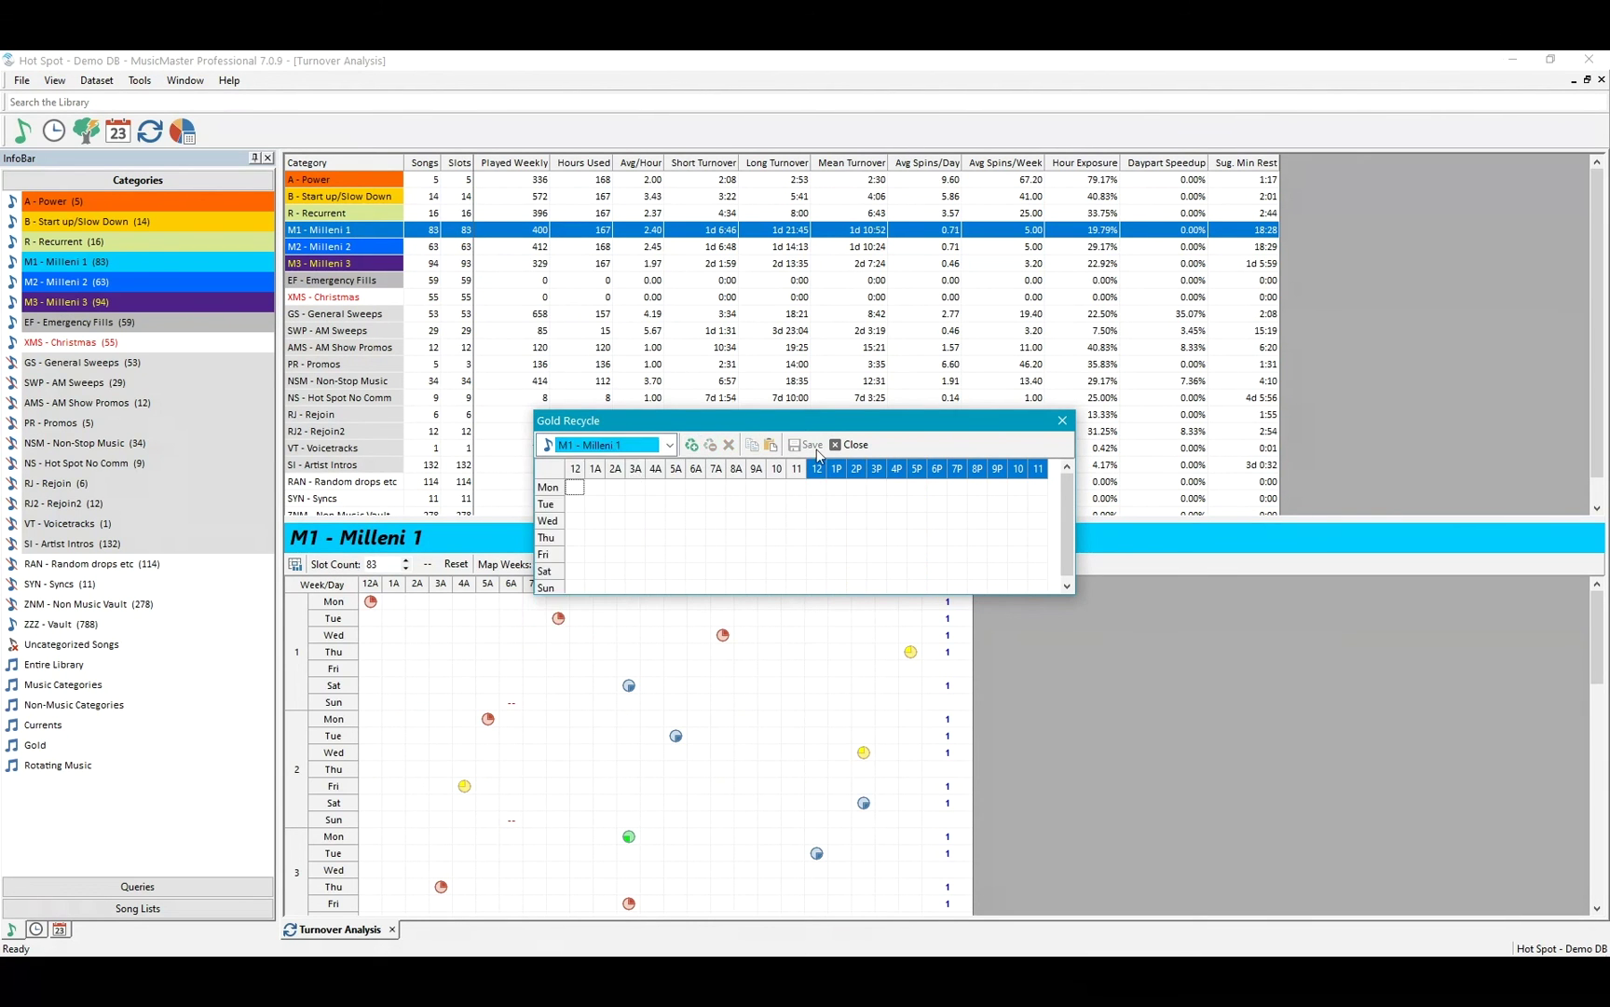
{"action": "left_click", "coordinate": [770, 446]}
{"action": "left_click", "coordinate": [848, 574]}
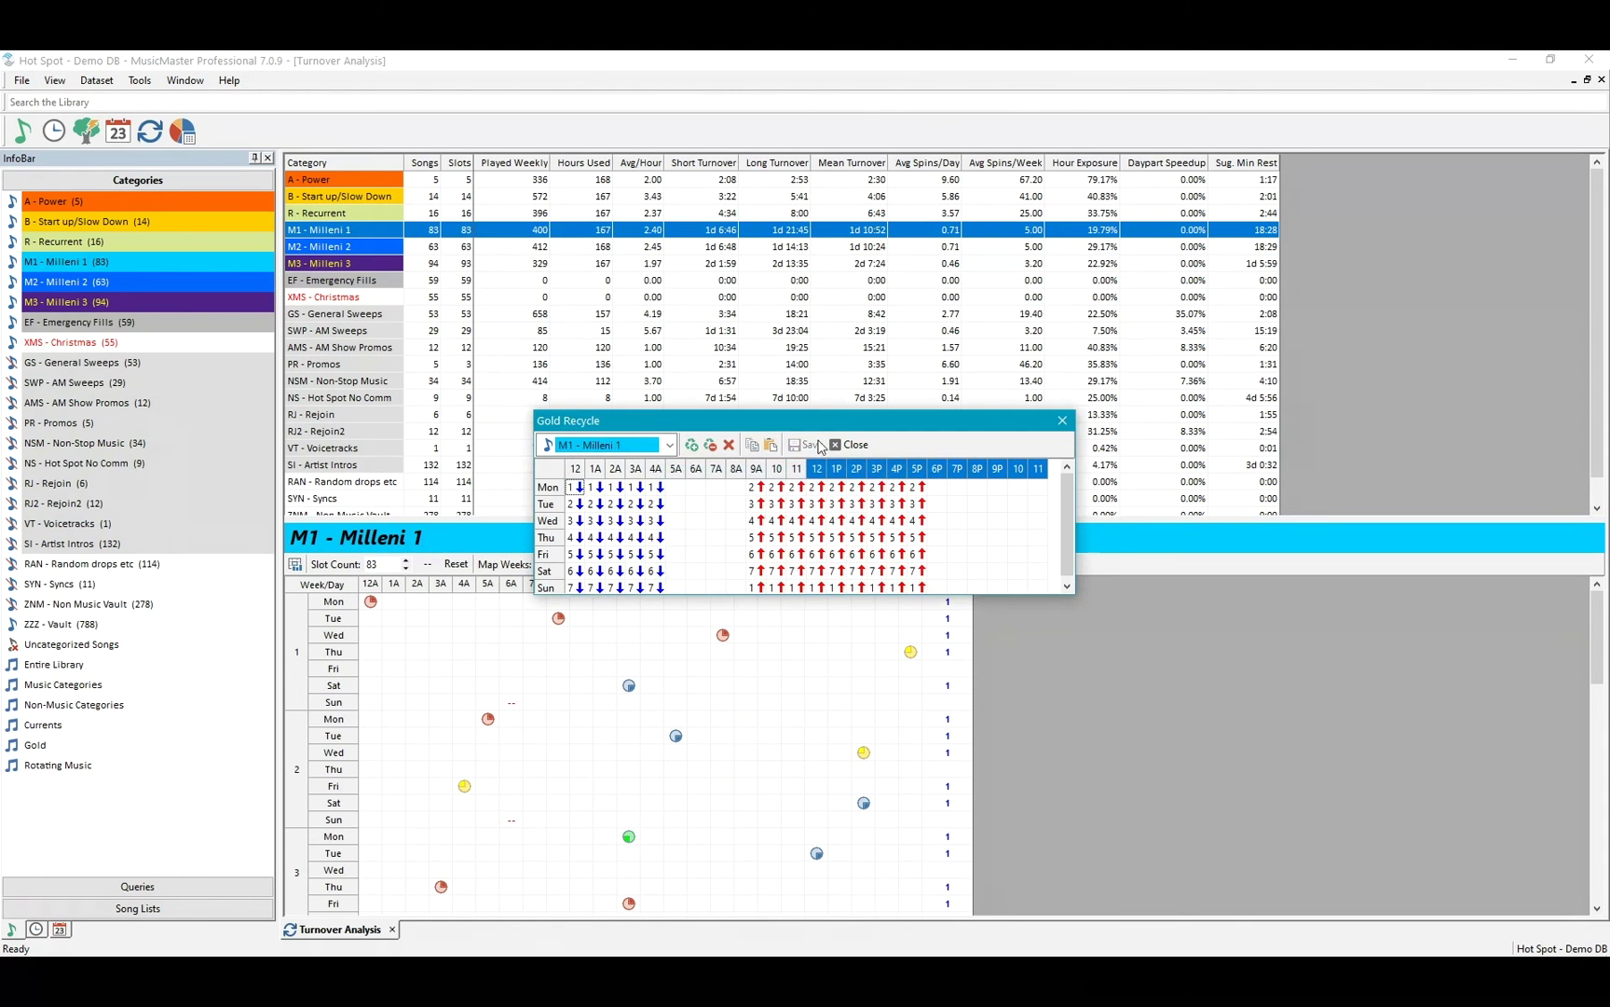
{"action": "left_click", "coordinate": [851, 444]}
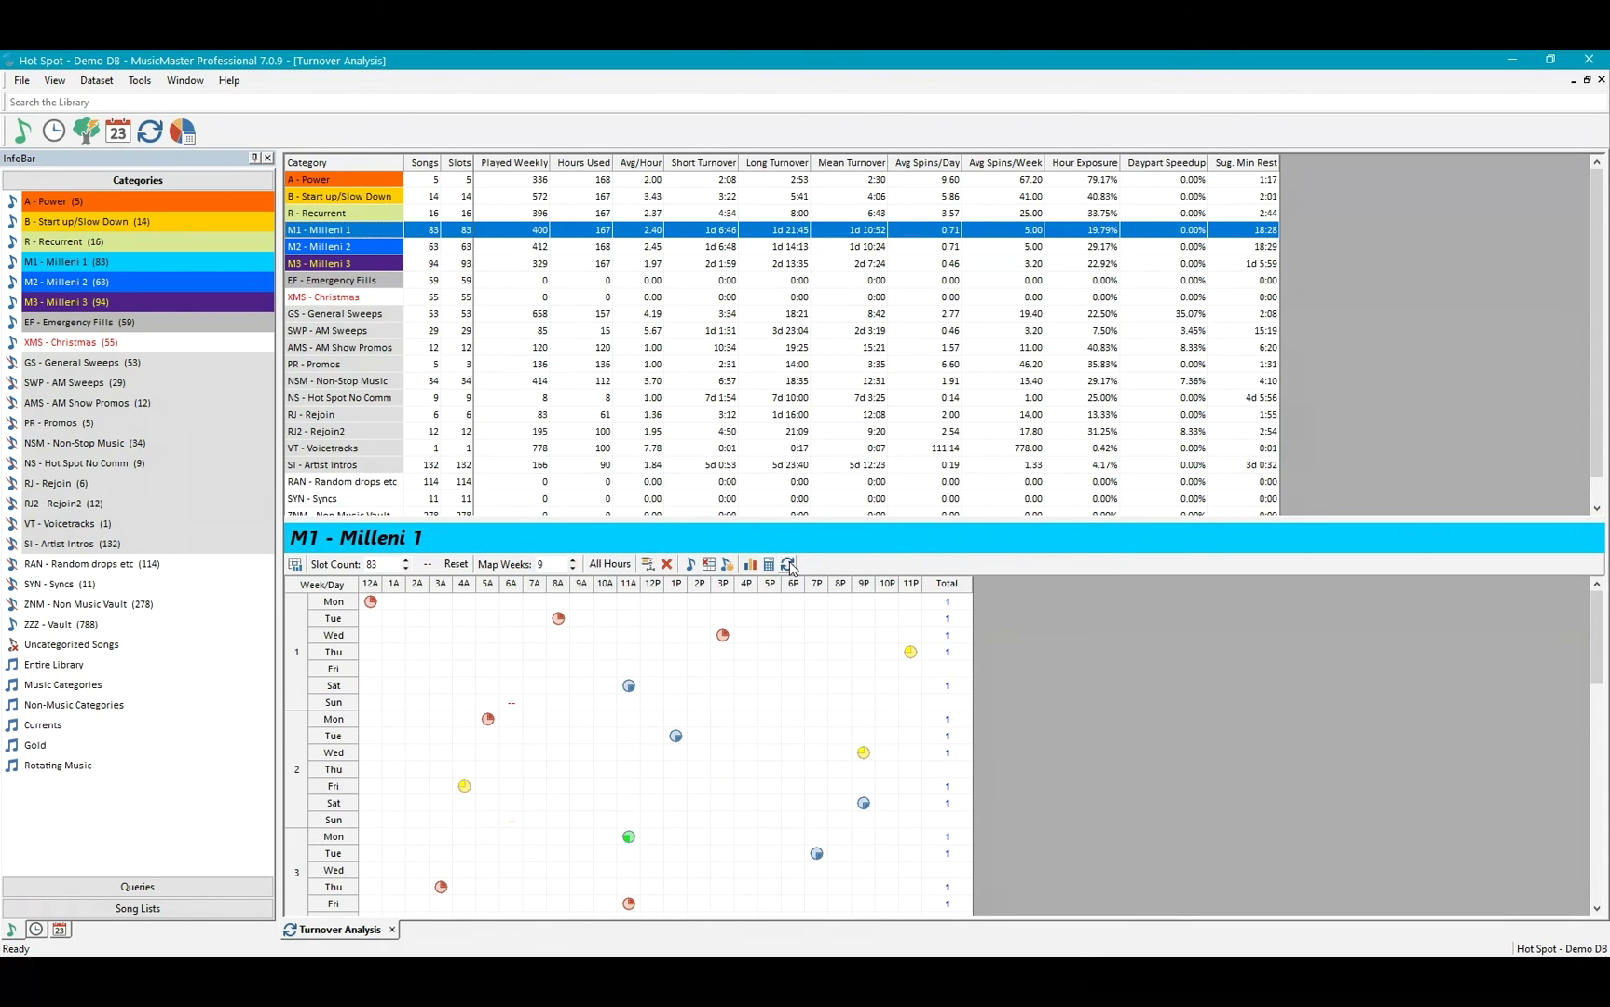
{"action": "left_click", "coordinate": [789, 564]}
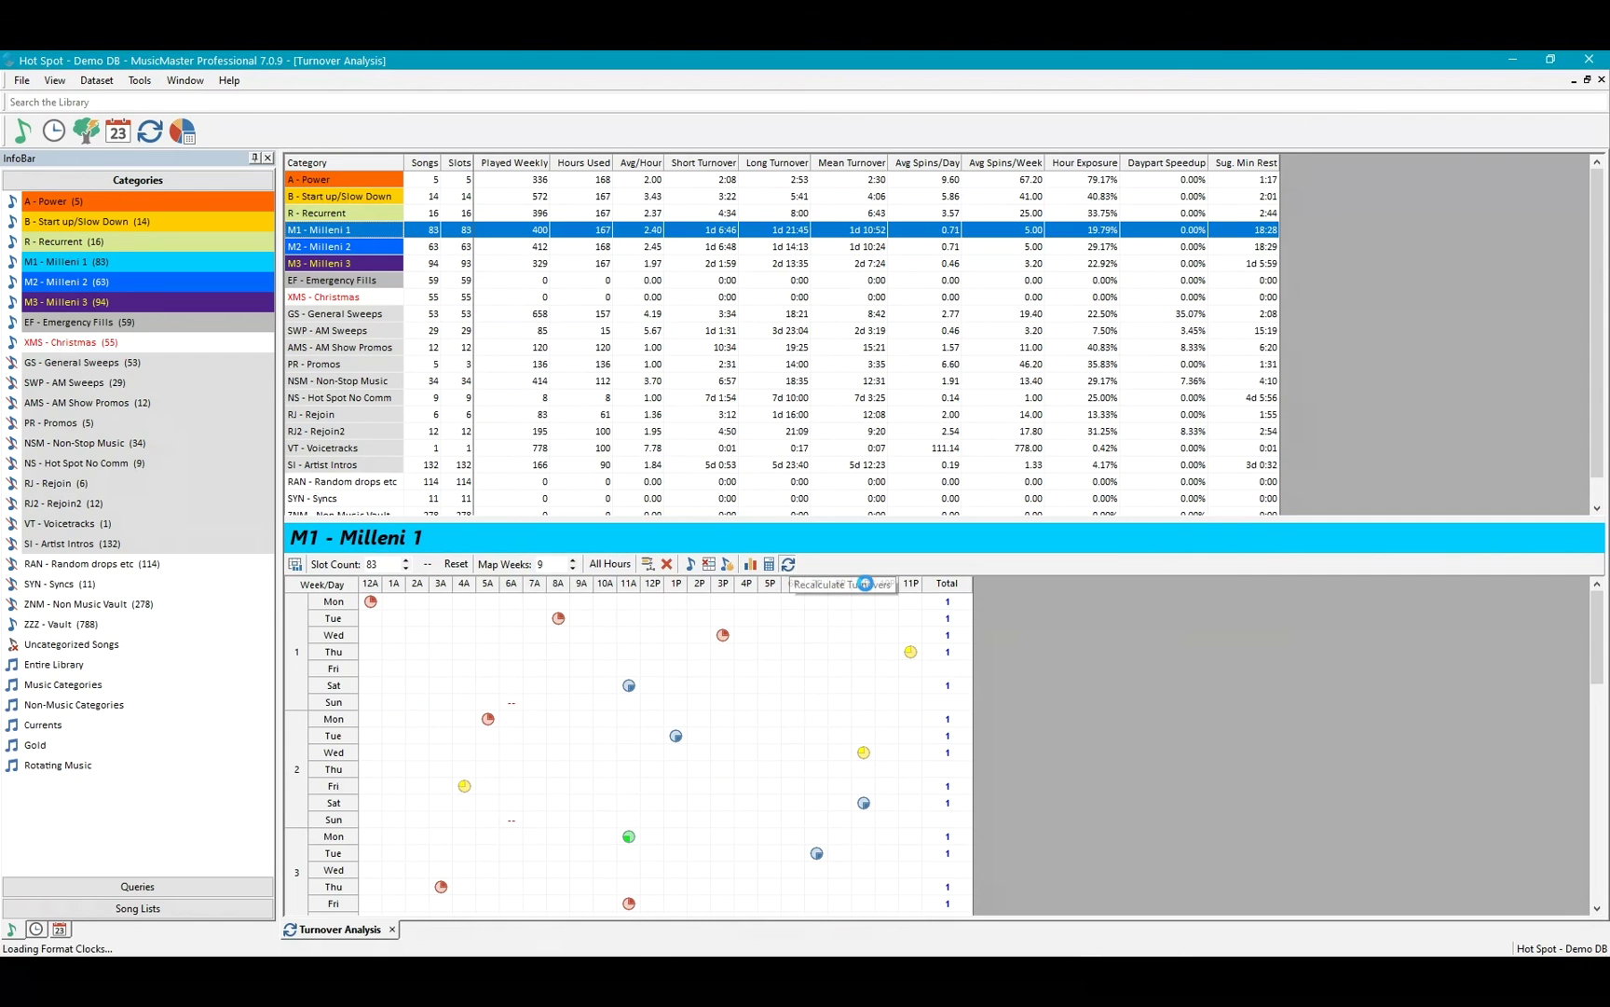